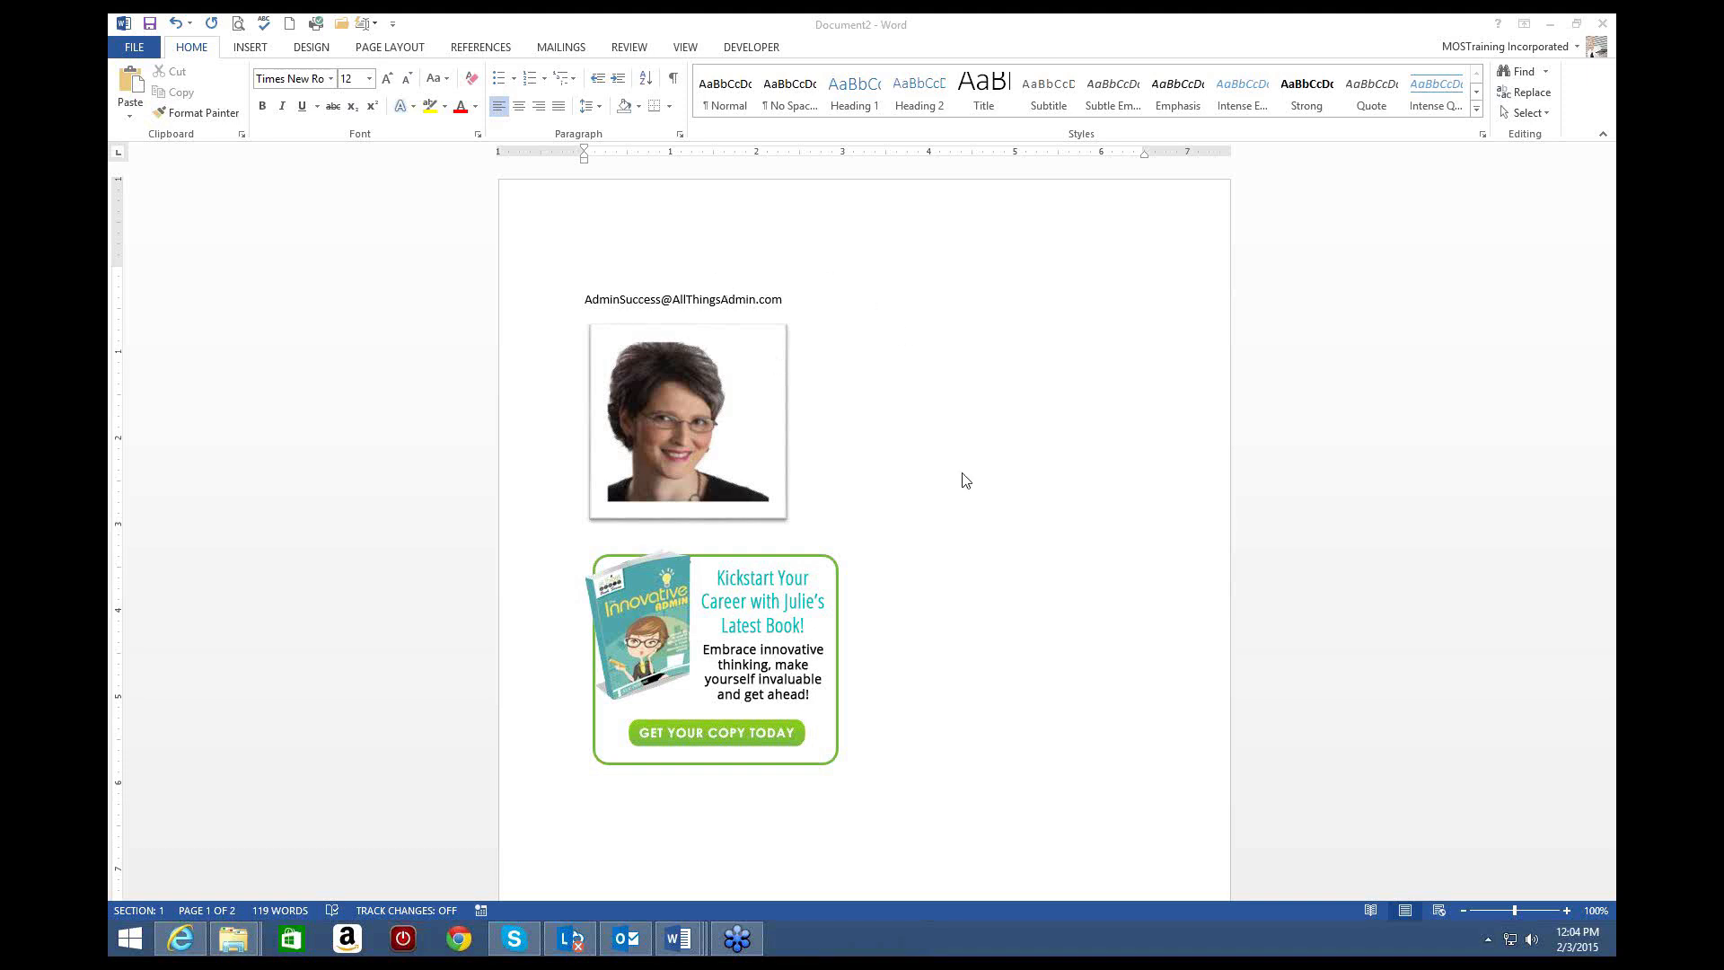
# Step: Look through the photo, book graphic and session text across both pages of the document
pyautogui.click(955, 550)
pyautogui.scroll(-7, 955, 549)
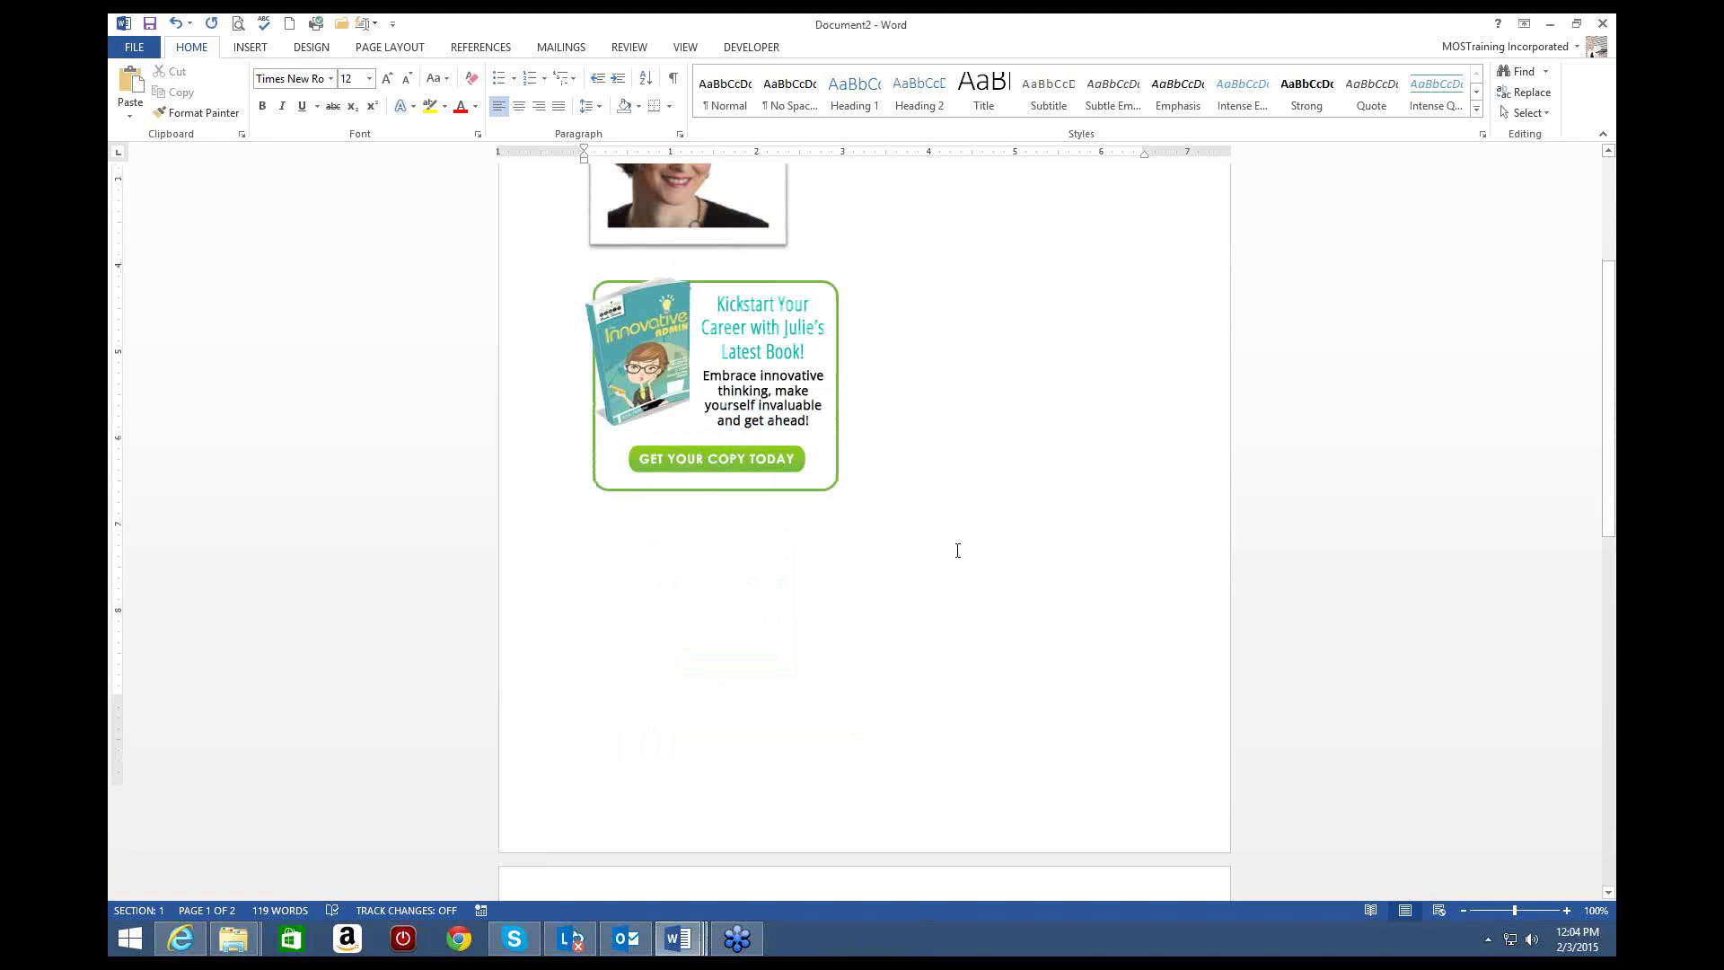
pyautogui.scroll(-20, 957, 550)
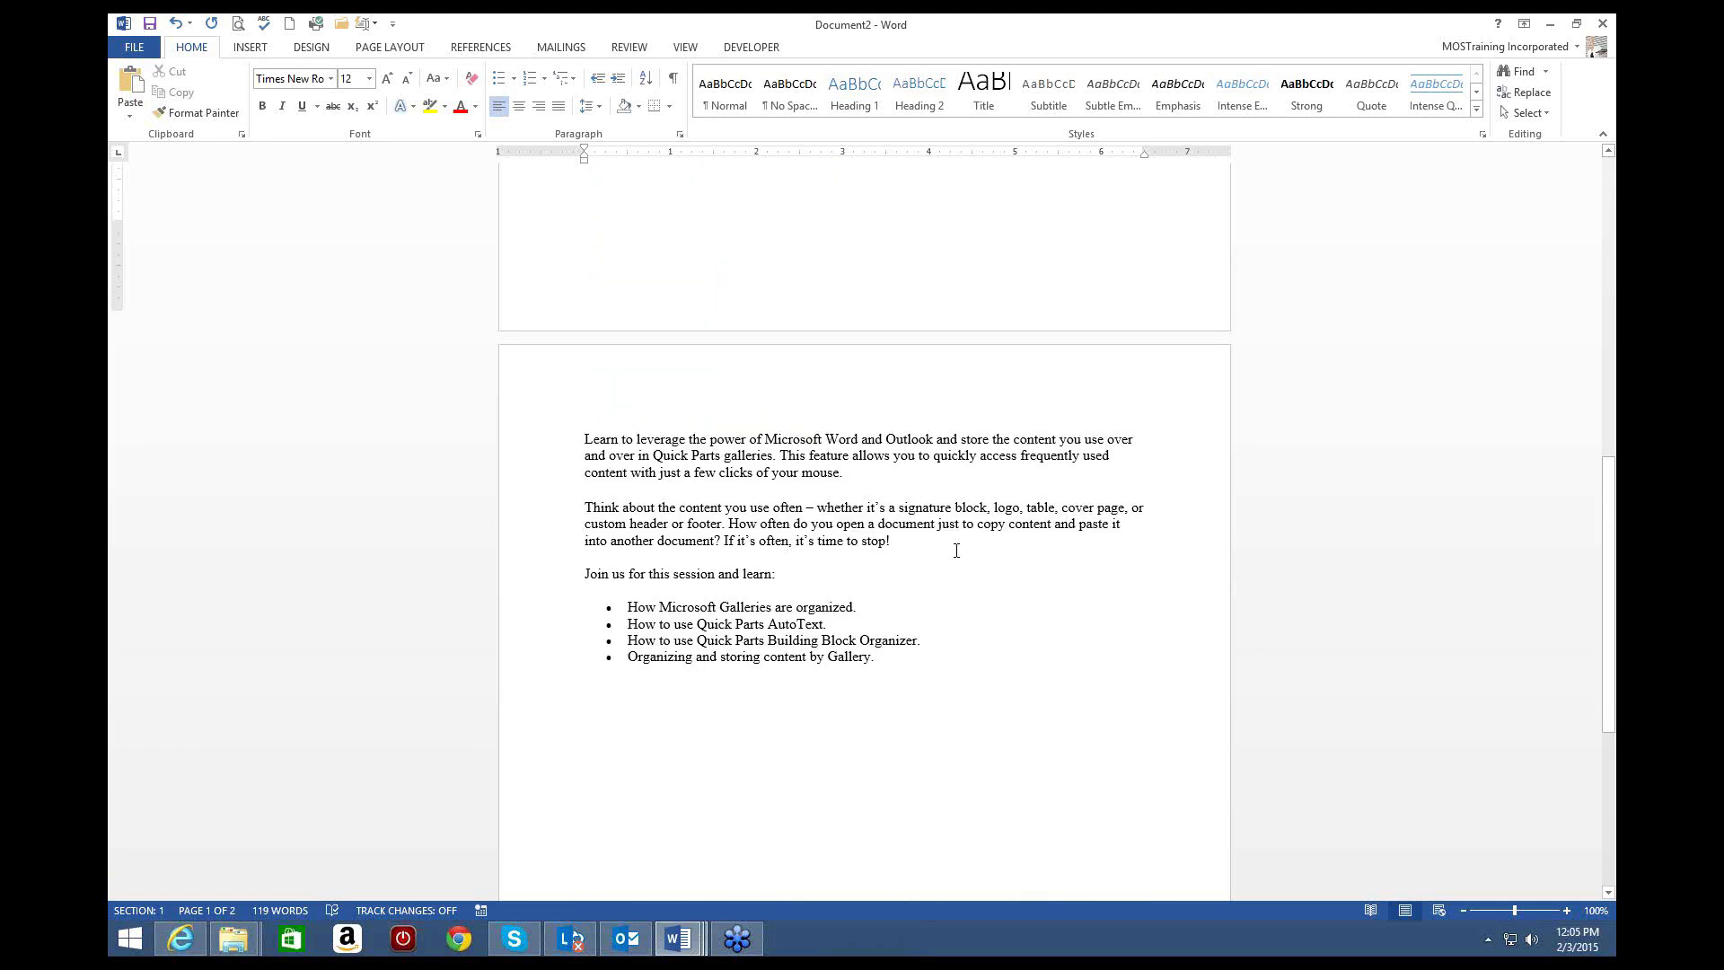
pyautogui.scroll(17, 956, 550)
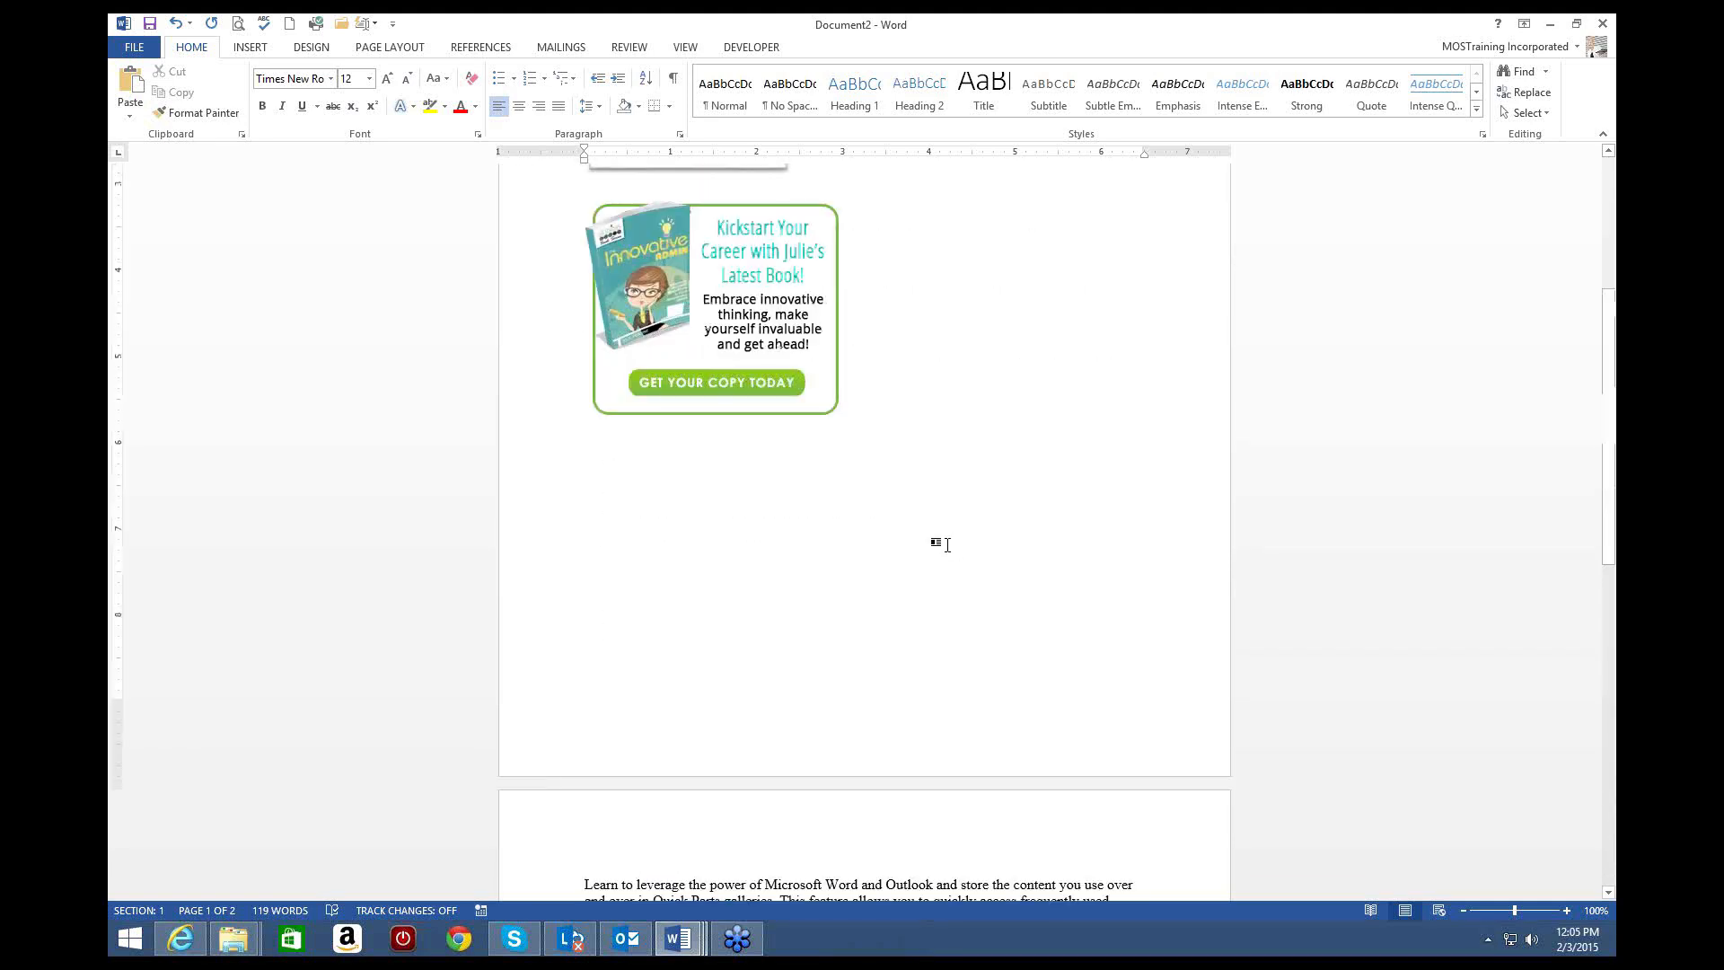
pyautogui.scroll(7, 934, 543)
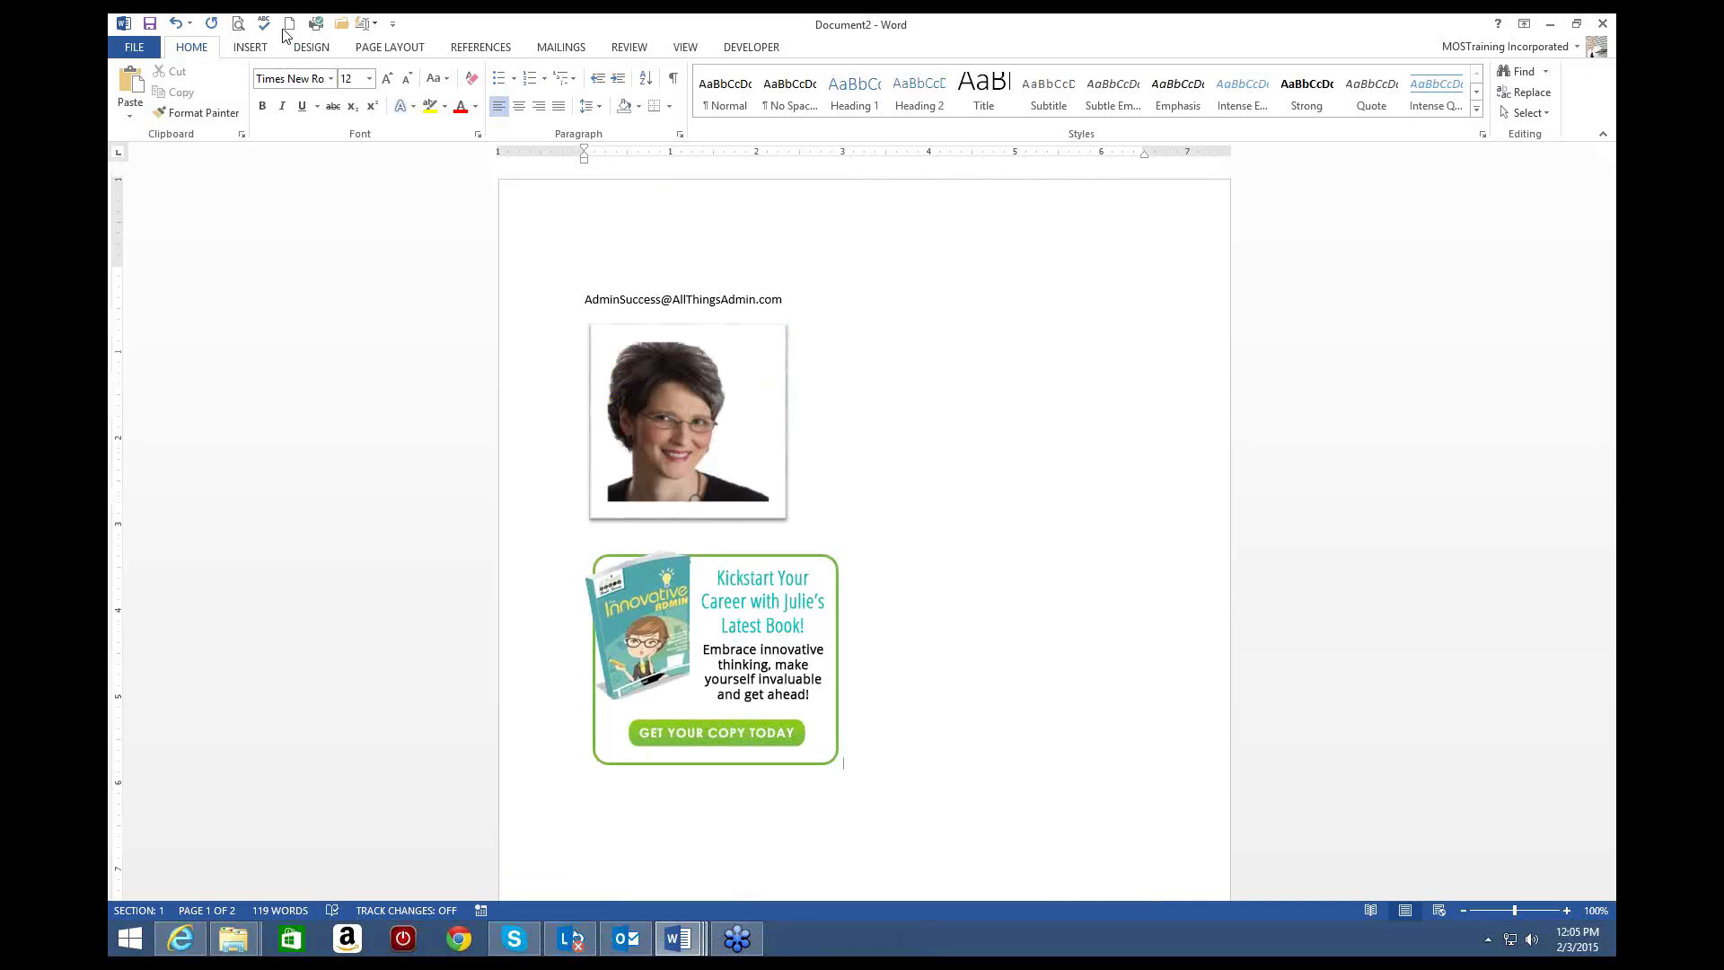
# Step: Create a new blank document and look at the built-in cover page gallery
pyautogui.click(290, 25)
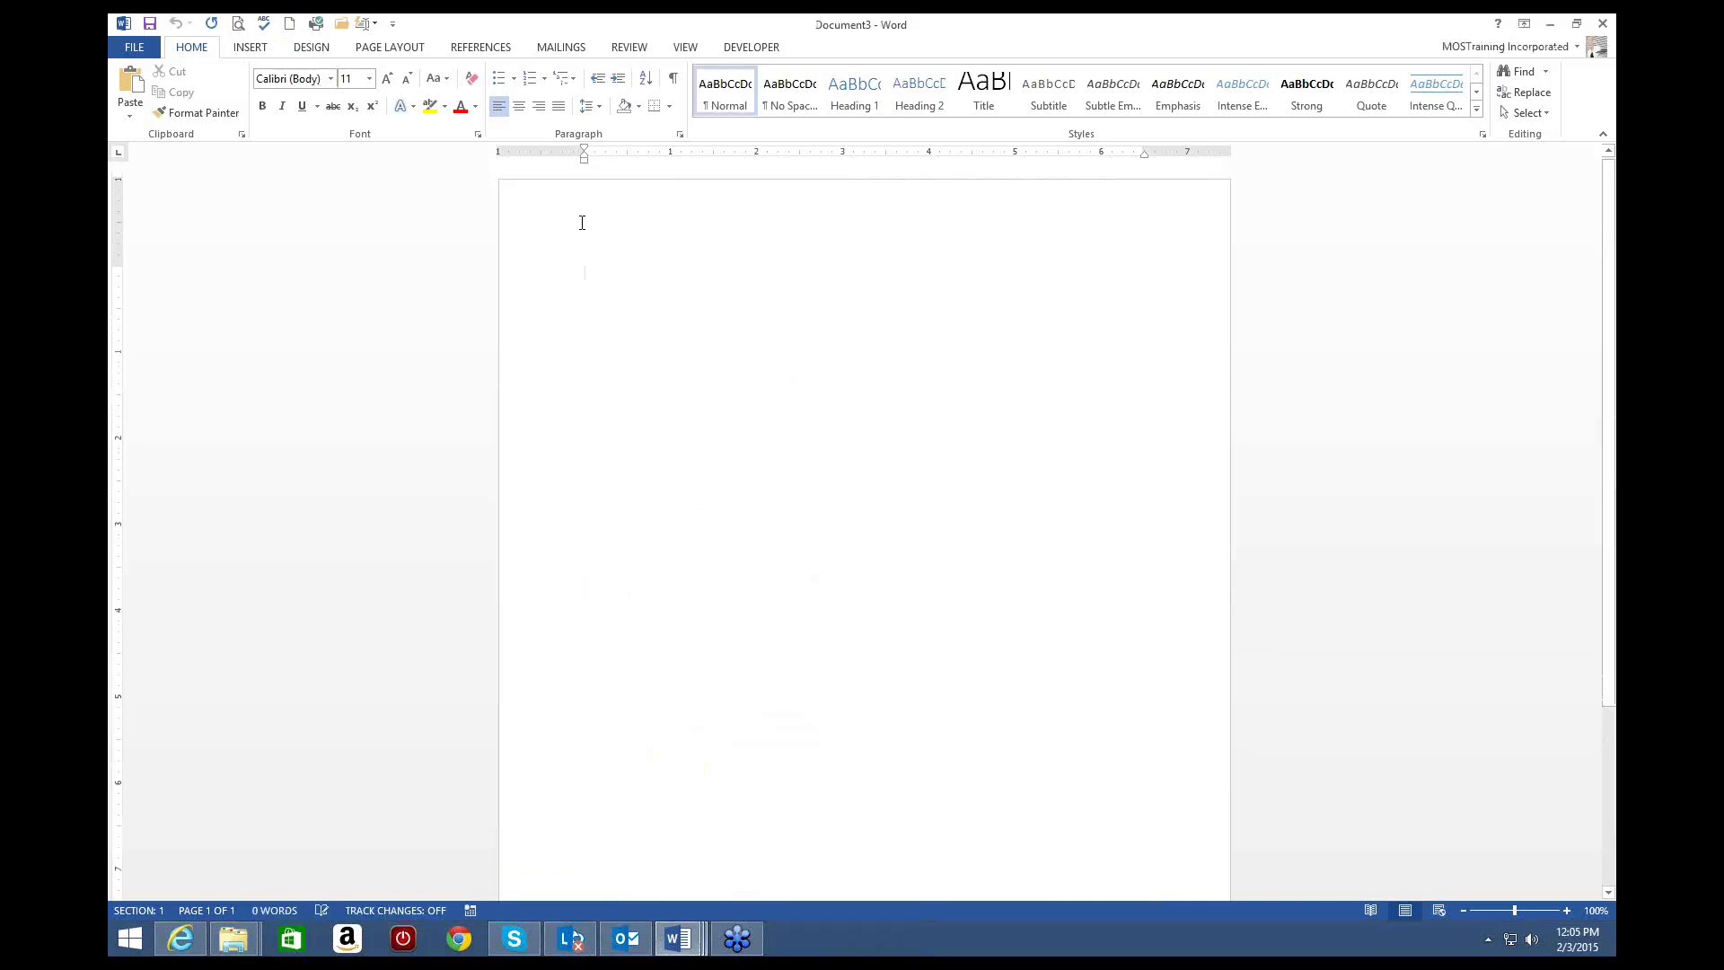
pyautogui.click(252, 48)
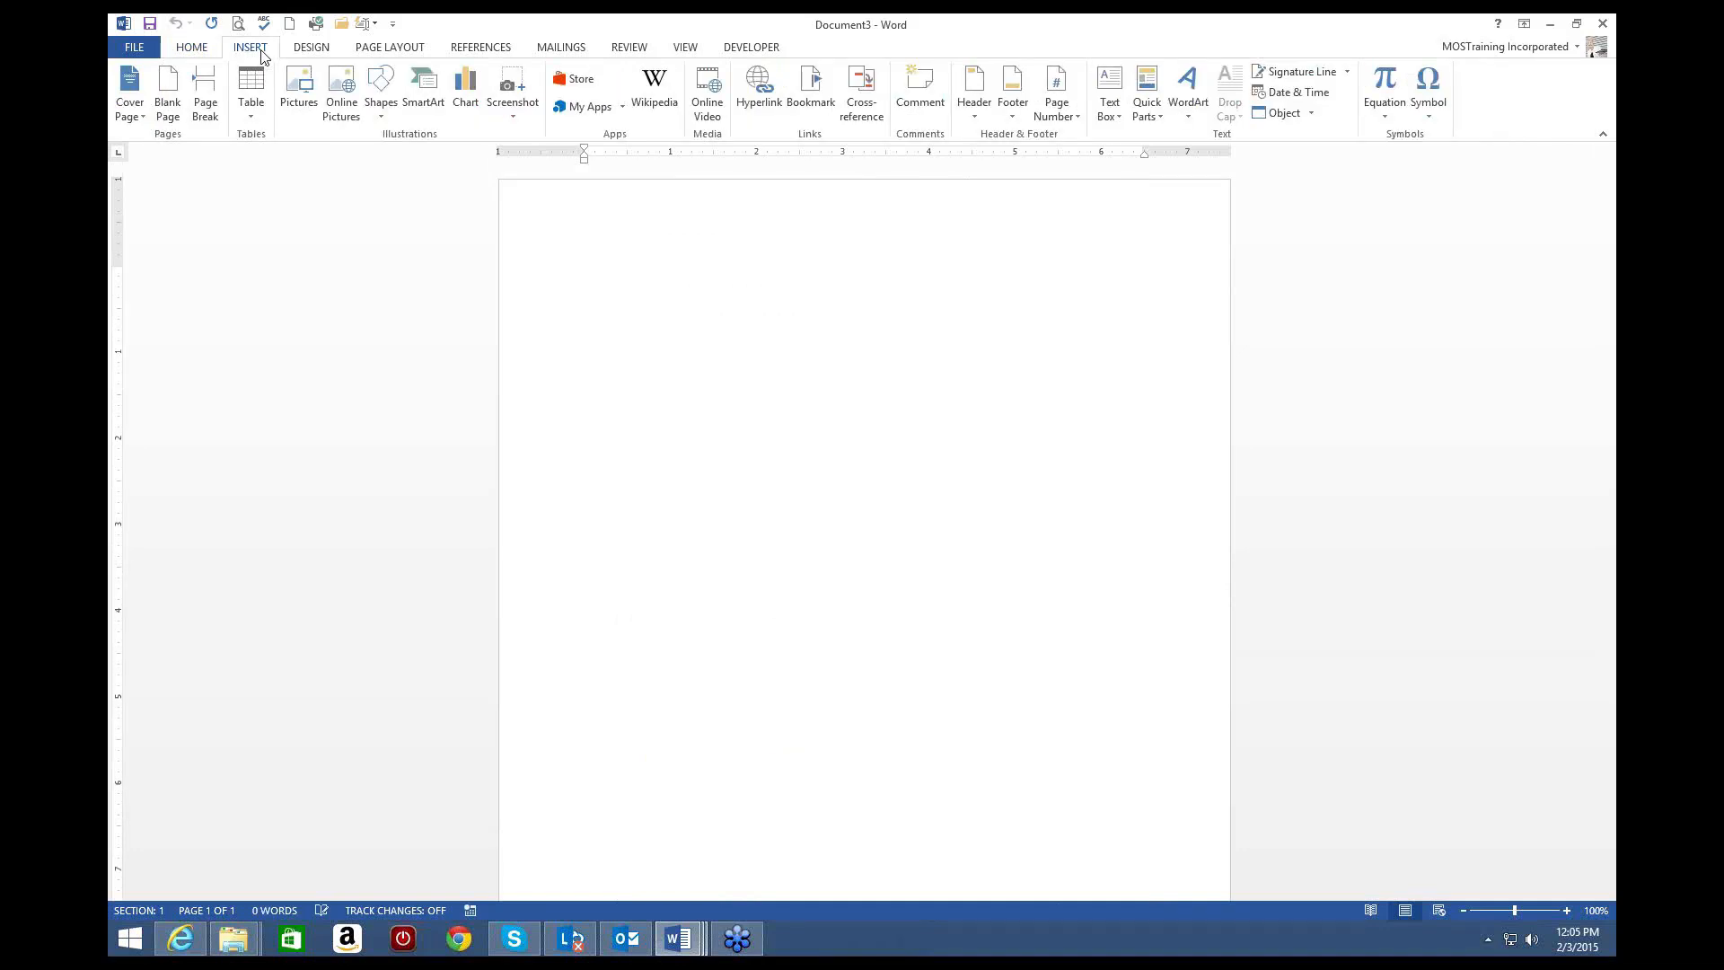
pyautogui.click(146, 117)
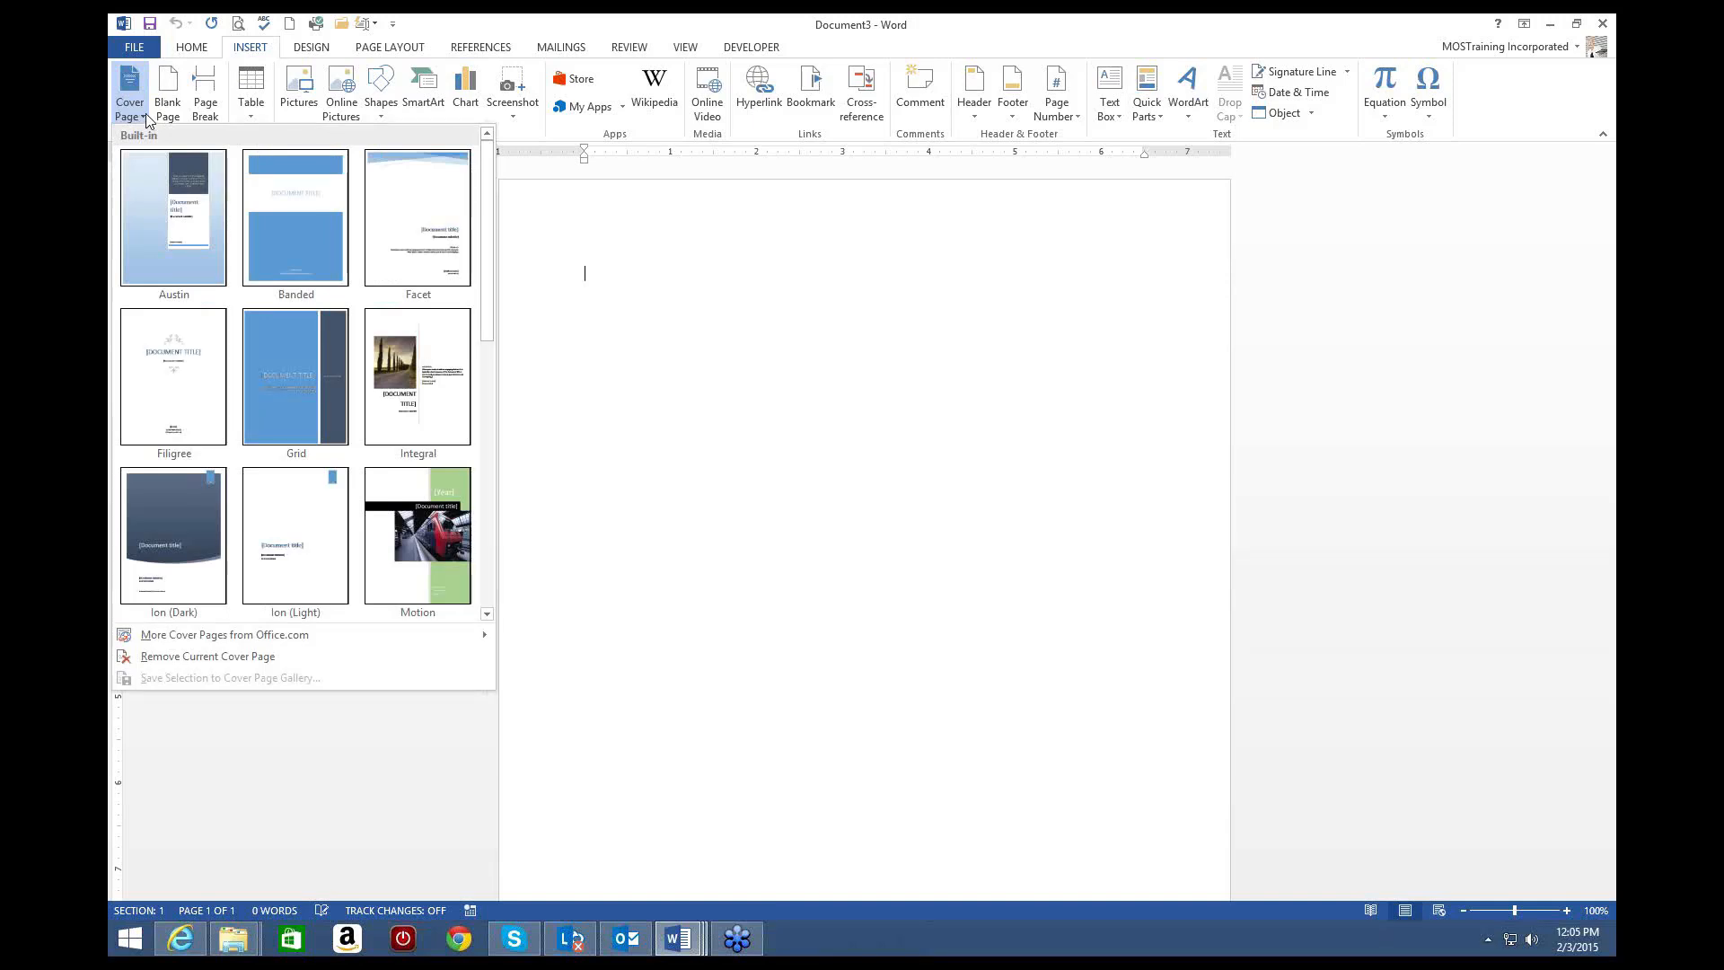
pyautogui.click(255, 51)
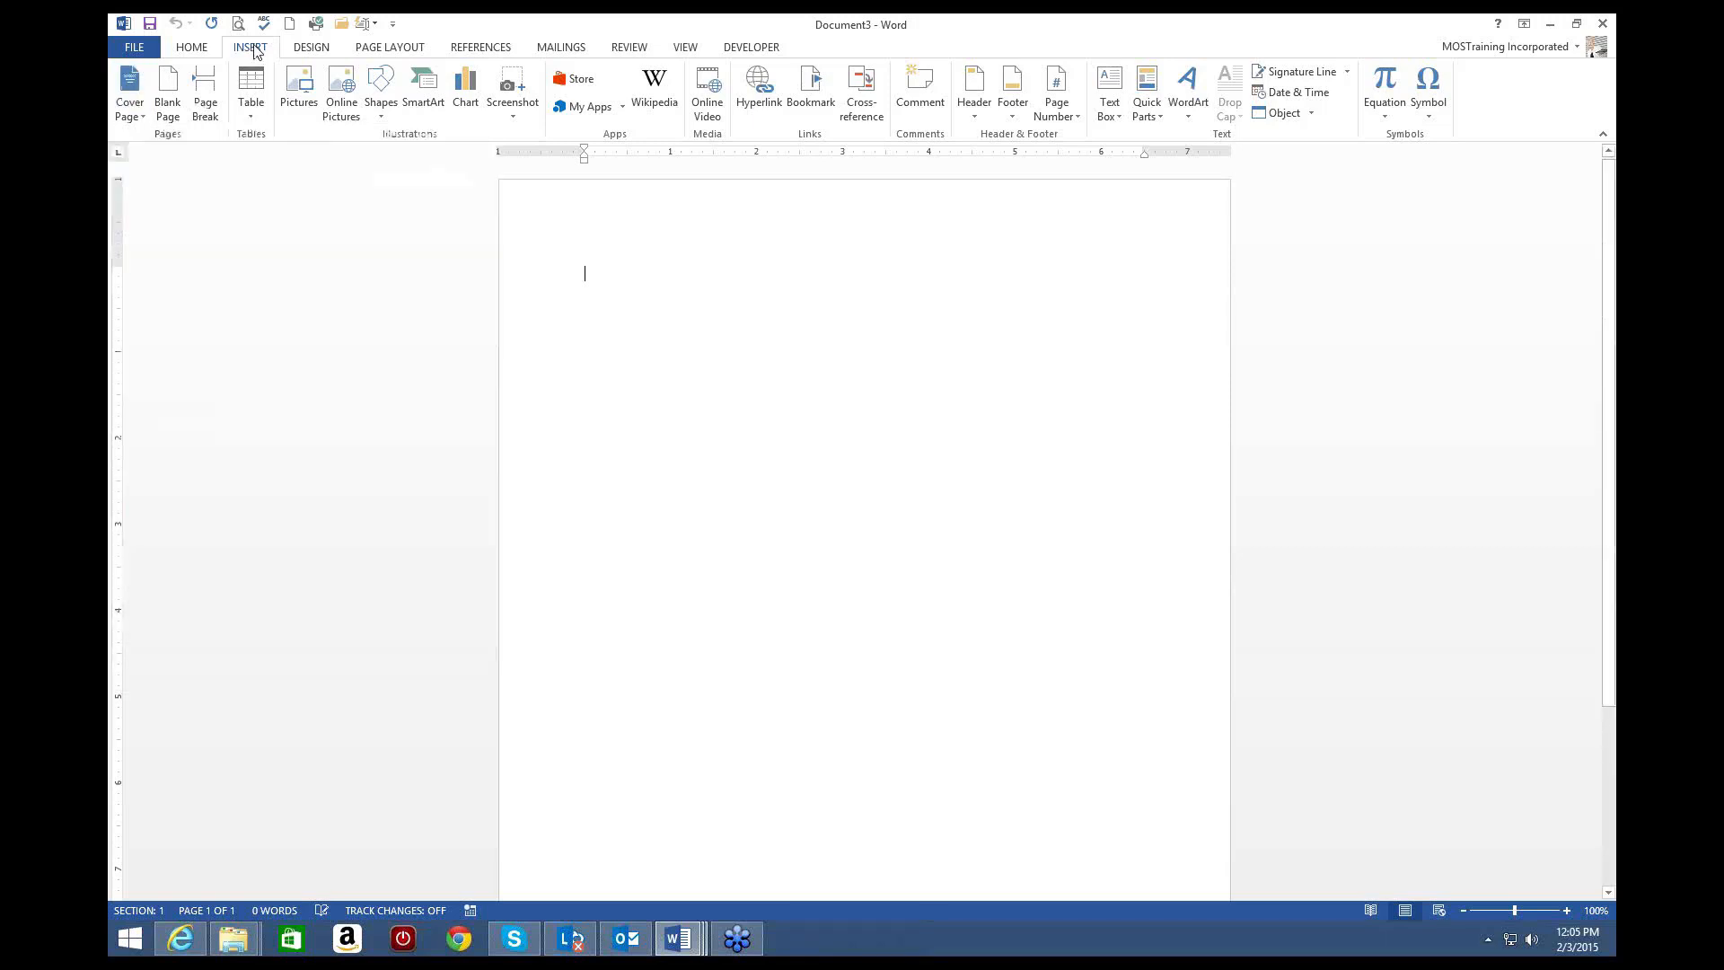
# Step: View the built-in header, footer and text box galleries without inserting anything
pyautogui.click(976, 120)
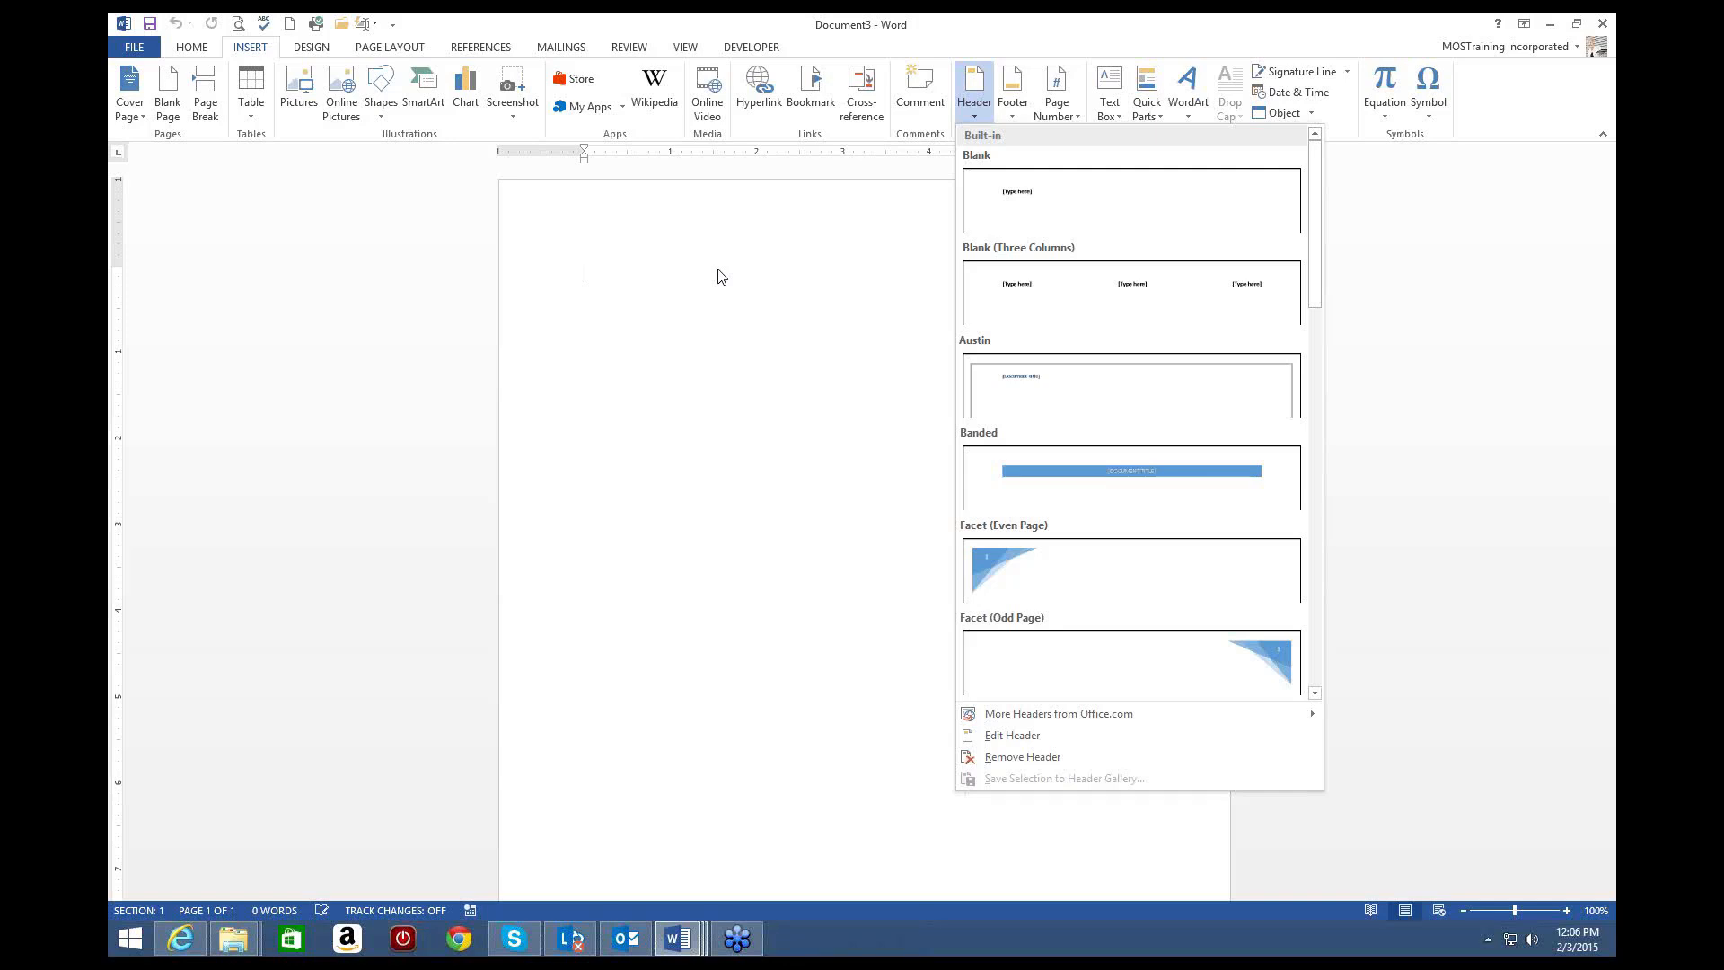
pyautogui.click(1015, 115)
pyautogui.click(1016, 115)
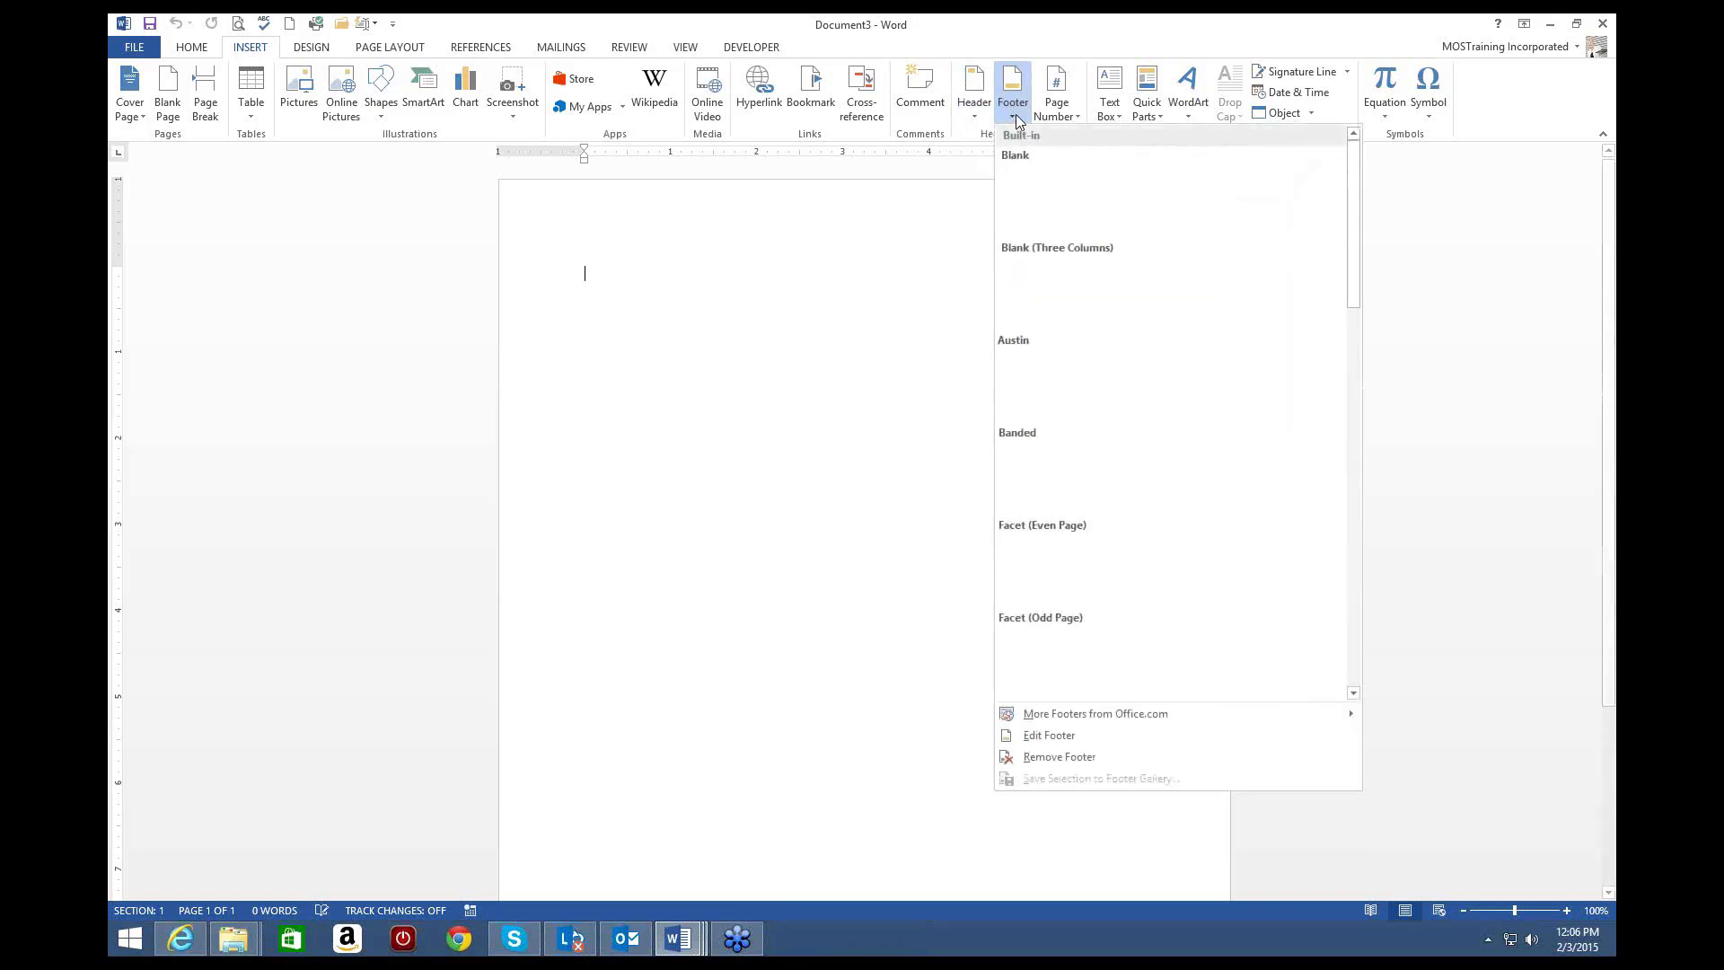
pyautogui.click(920, 236)
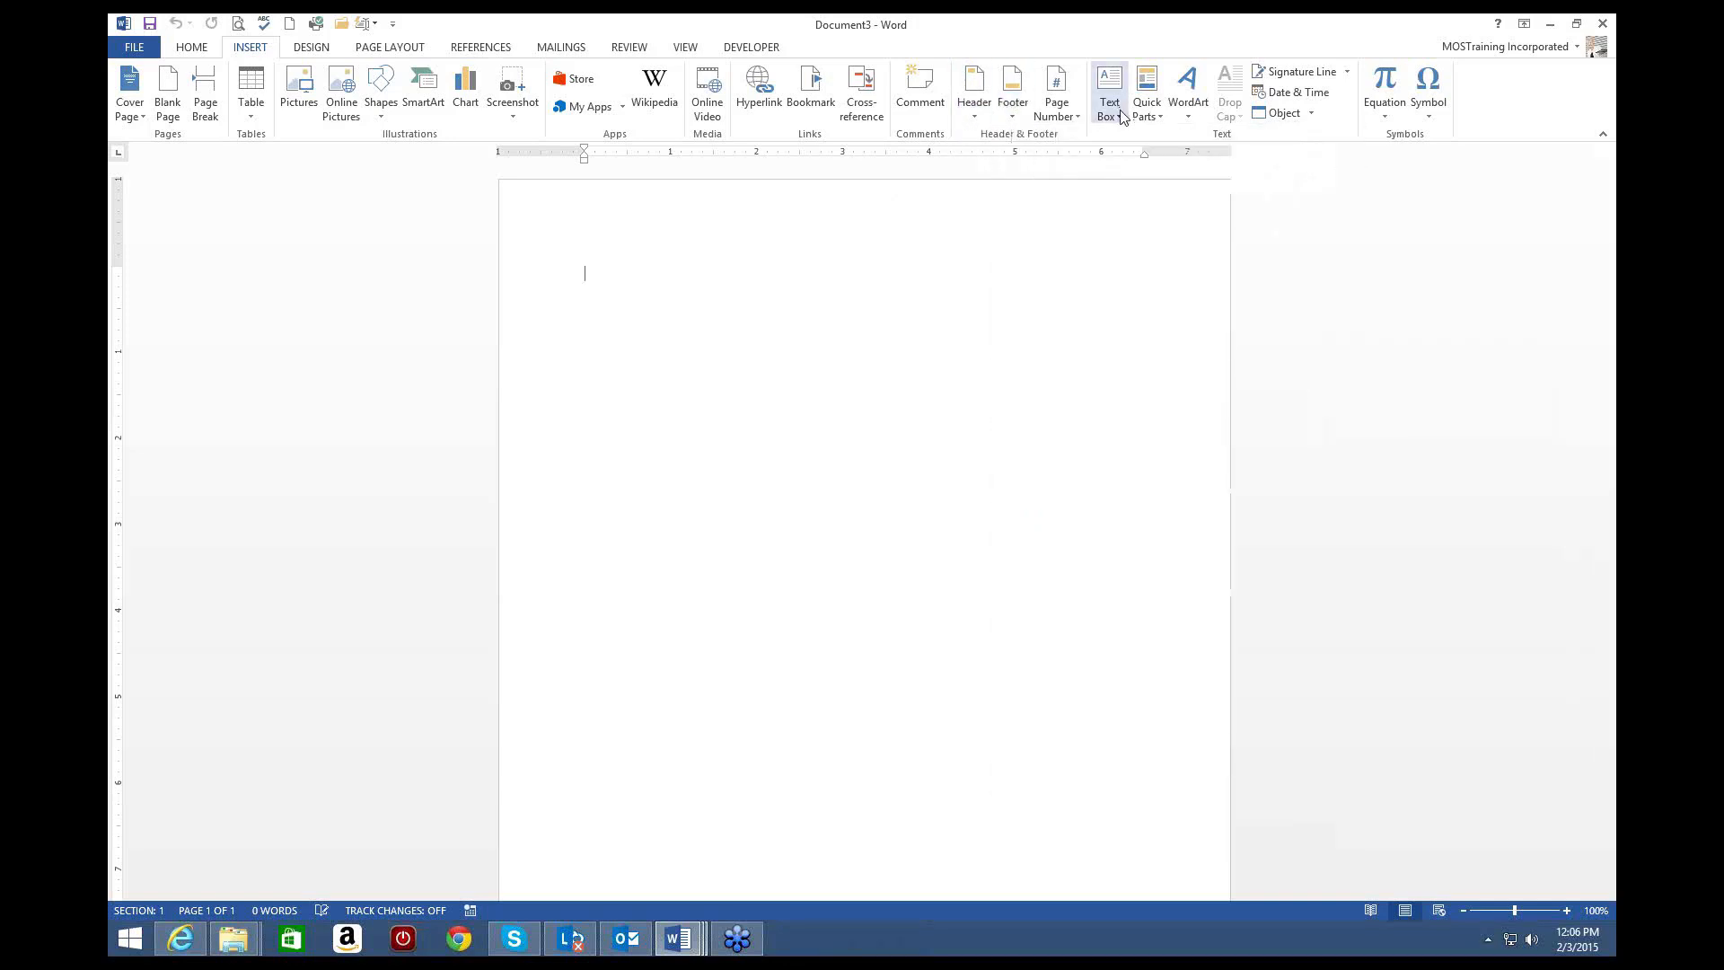
pyautogui.click(1119, 110)
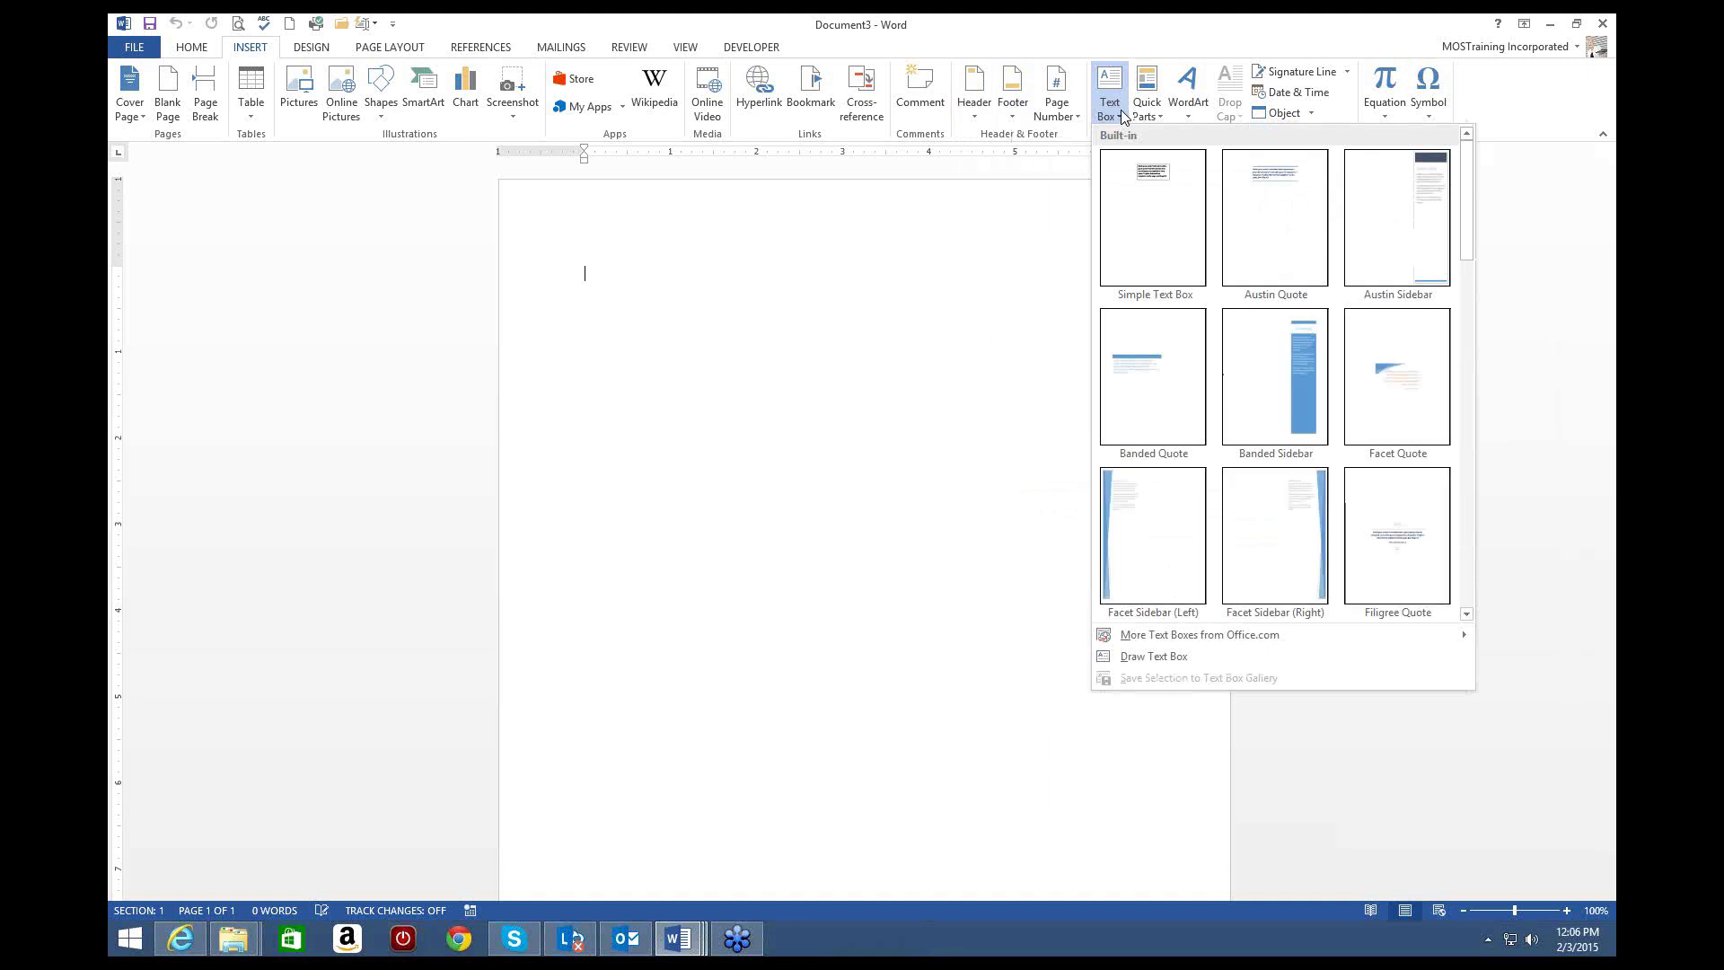
pyautogui.click(870, 235)
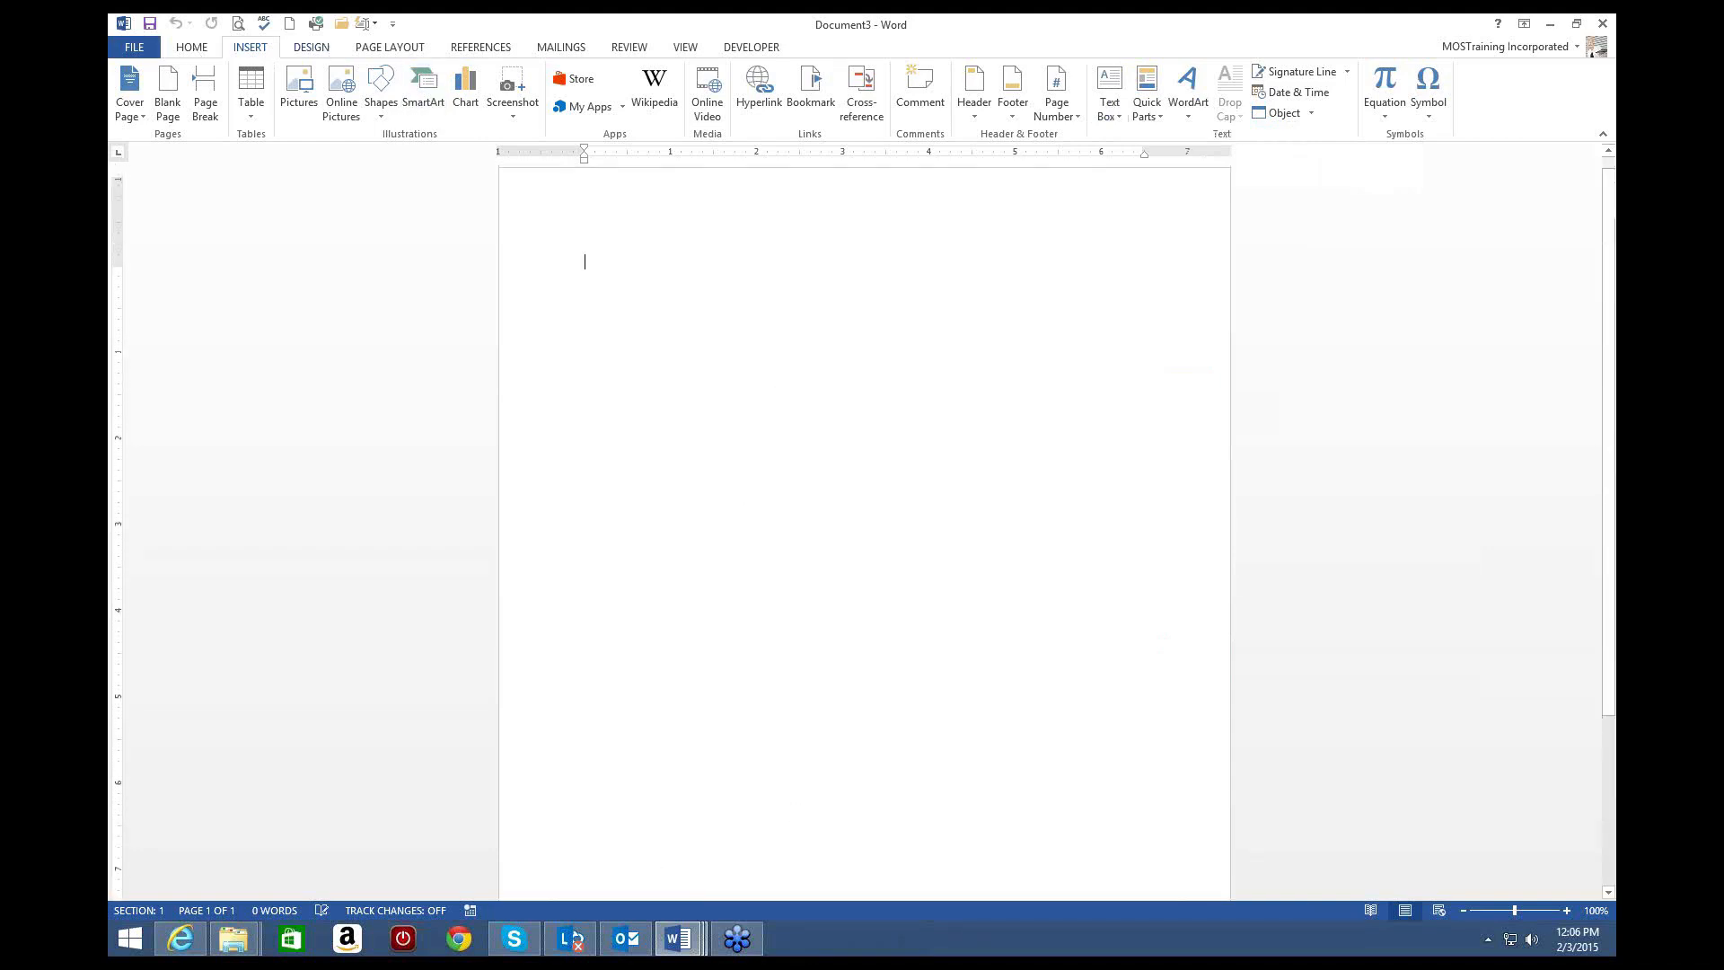
# Step: Switch back to Document2 and select the portrait photo below the e-mail address
pyautogui.click(675, 939)
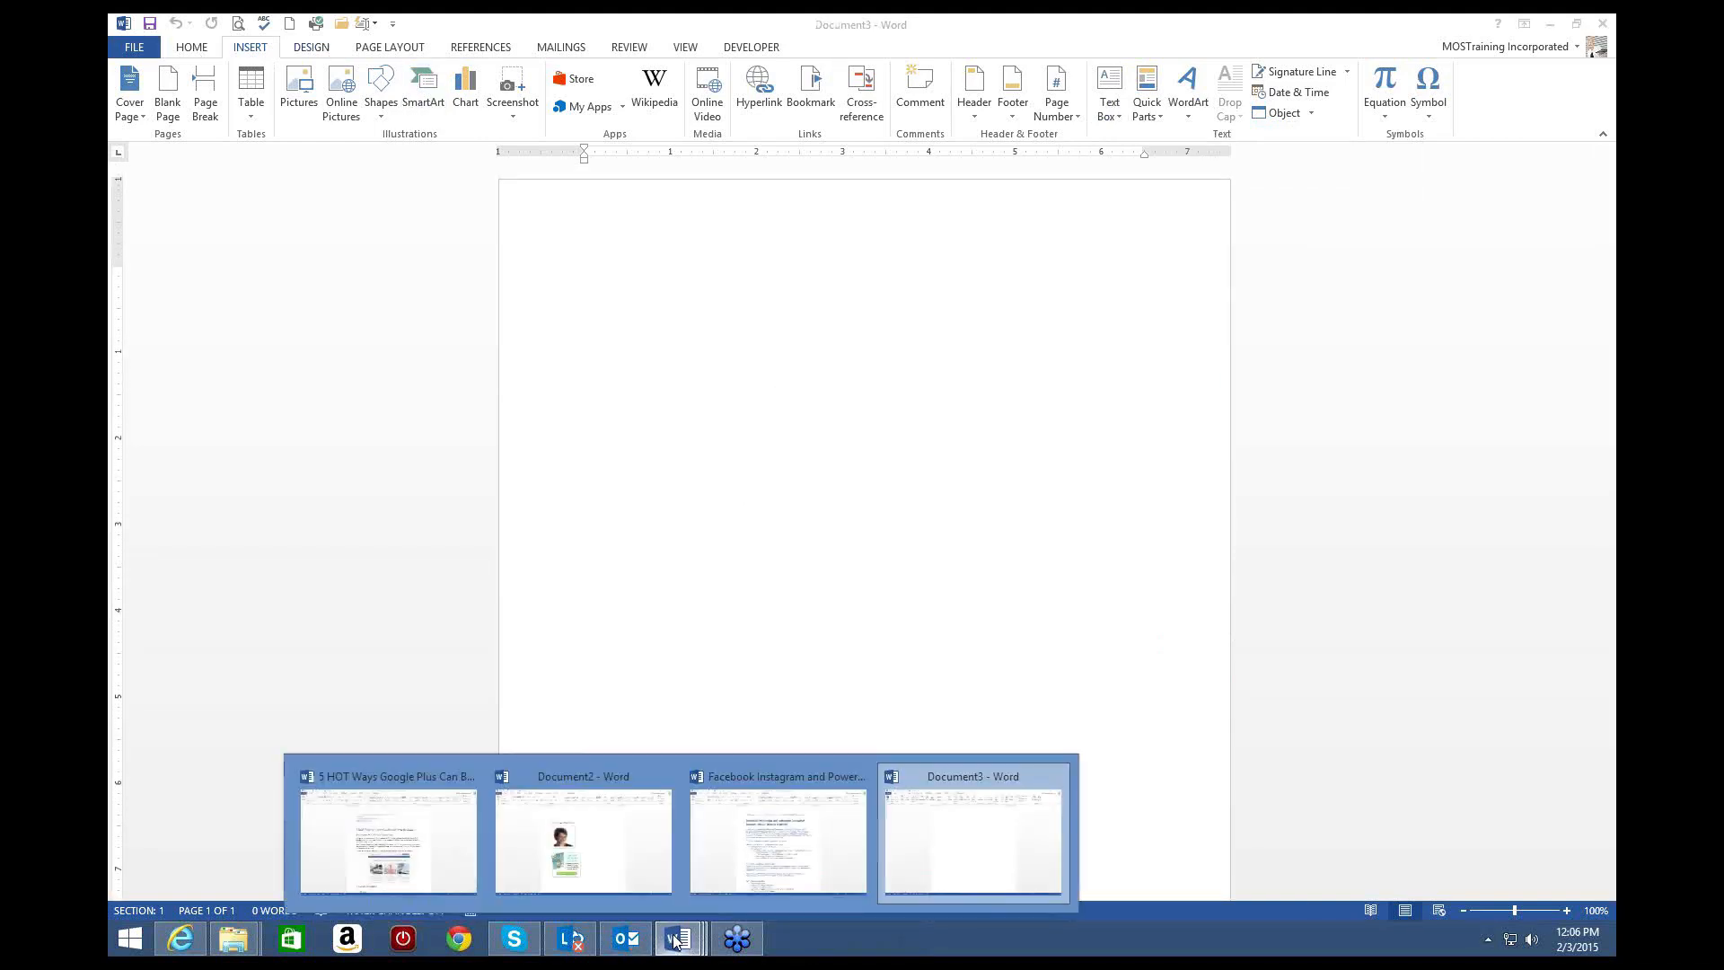
pyautogui.click(635, 847)
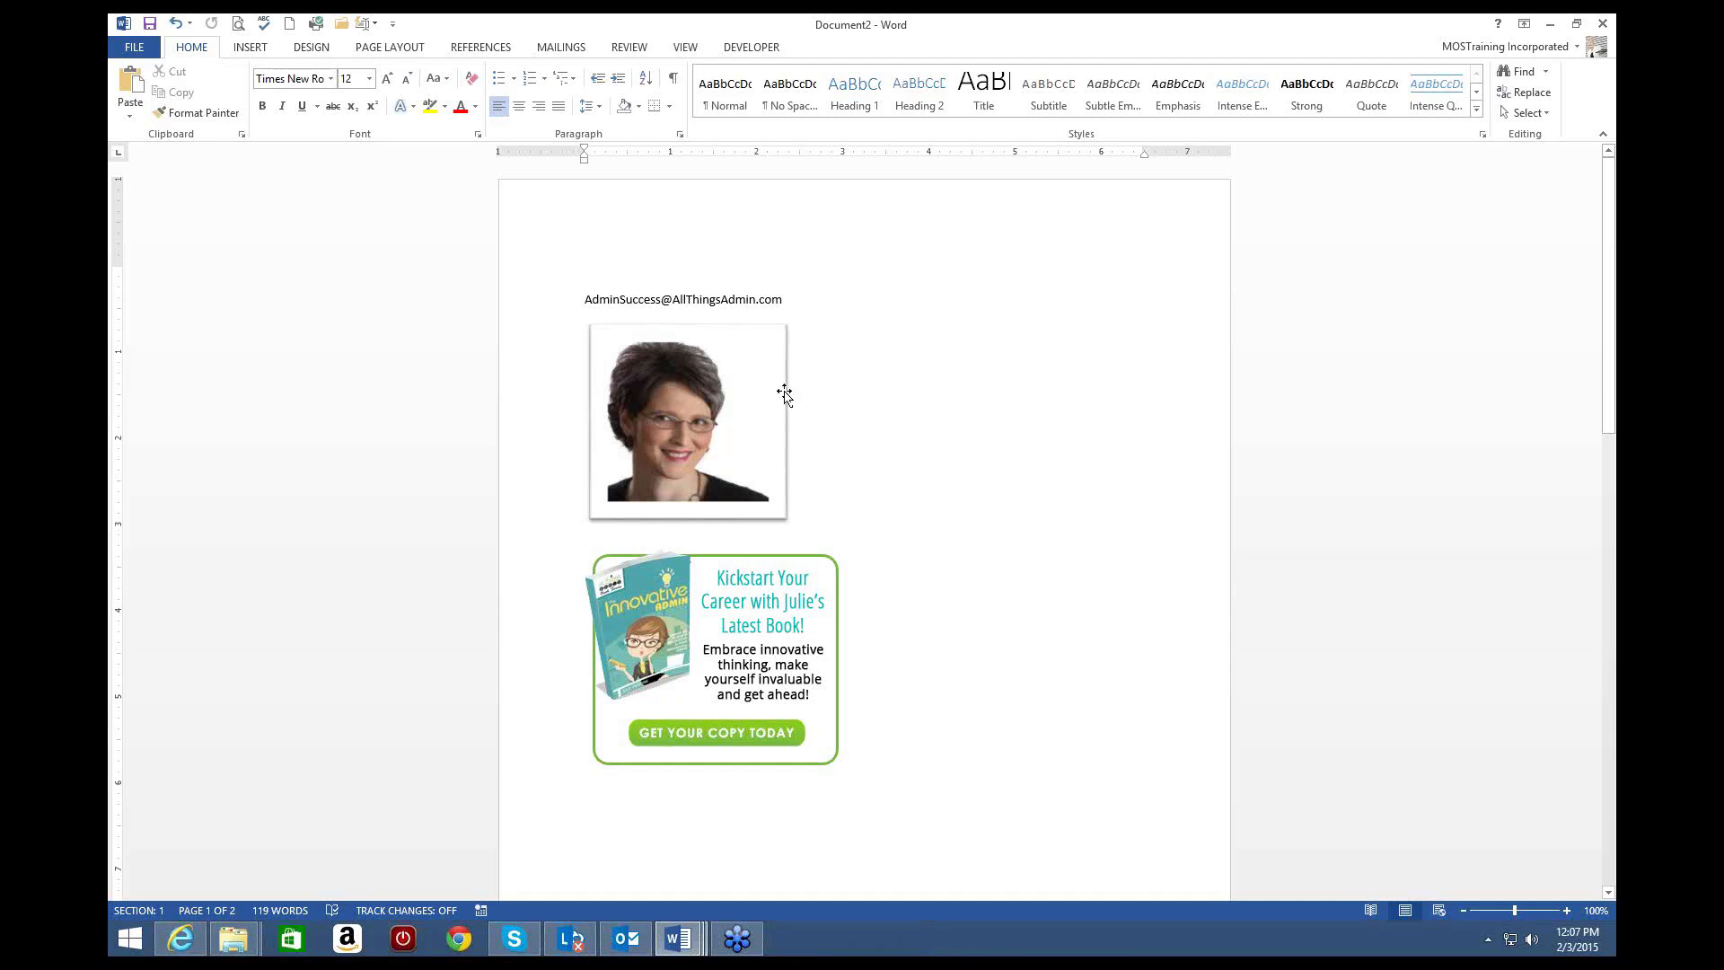
pyautogui.click(756, 398)
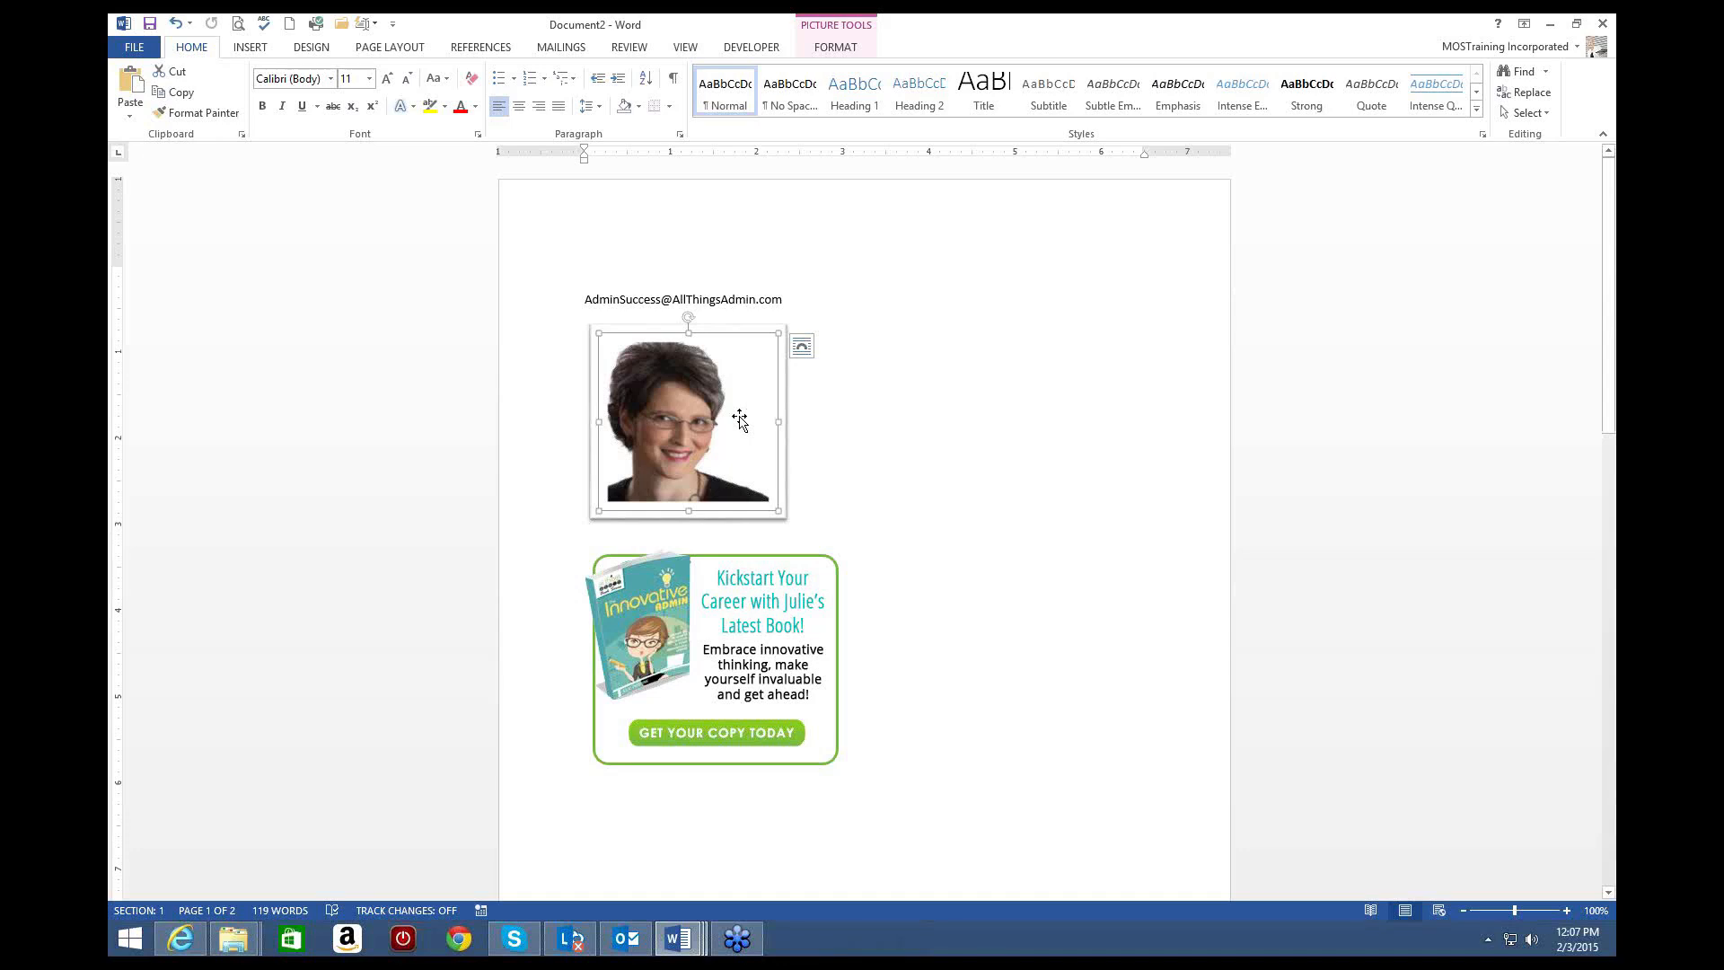
pyautogui.click(899, 342)
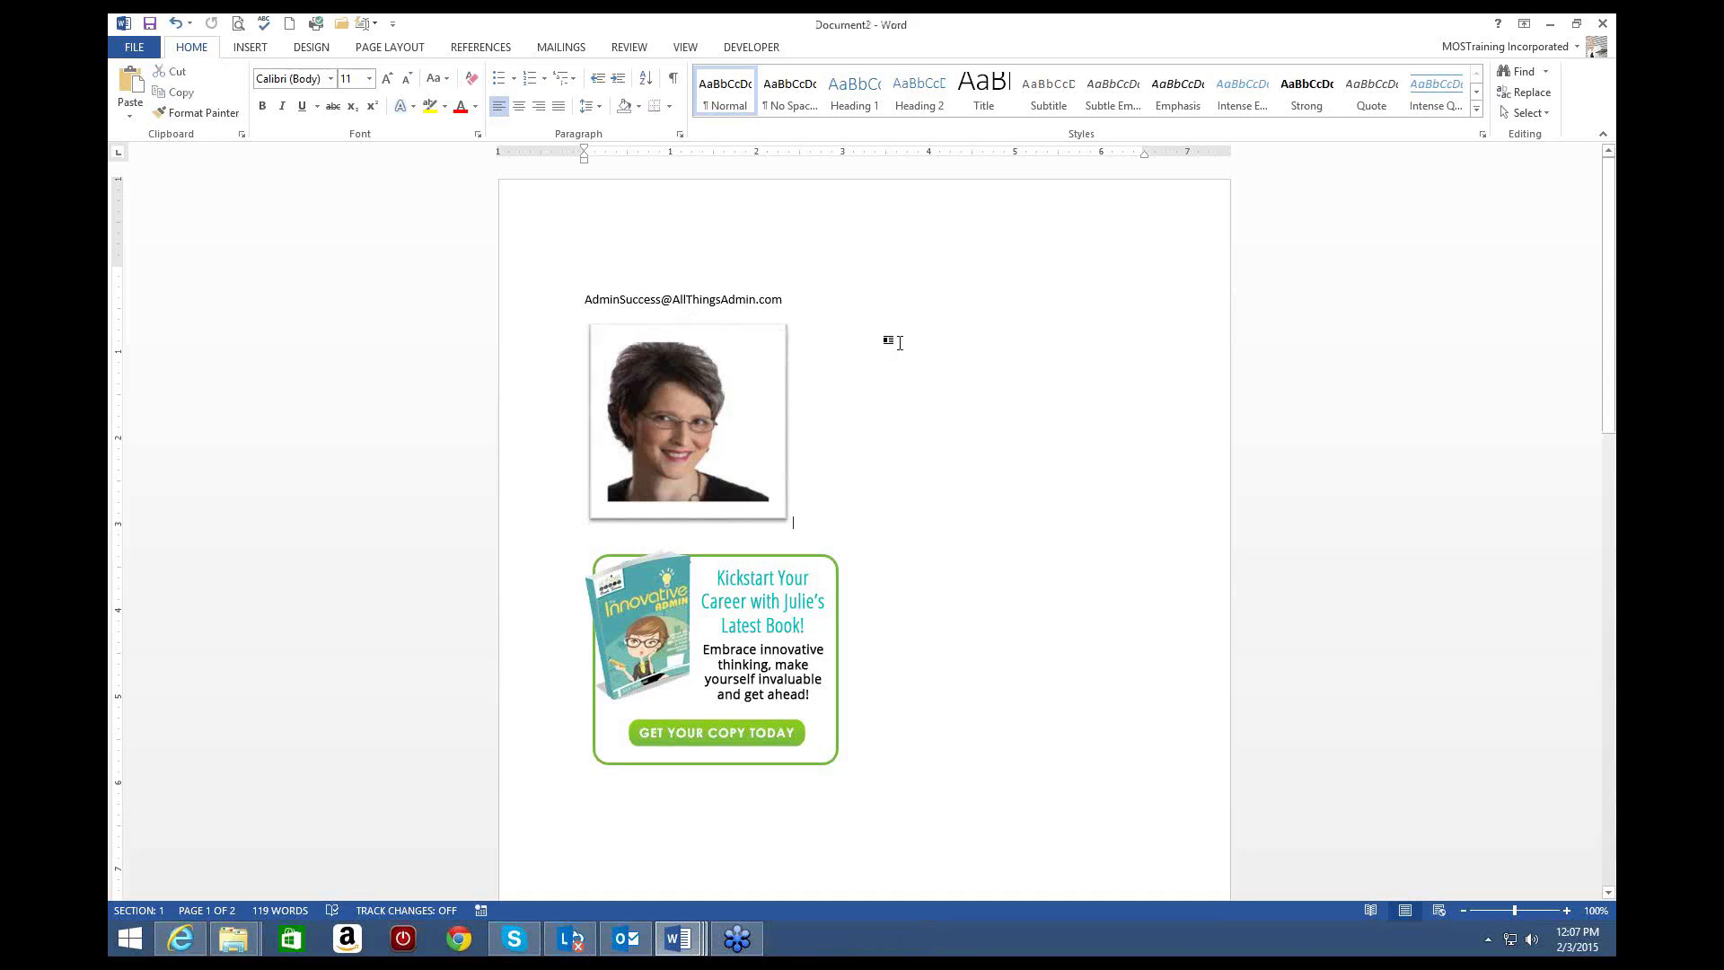
pyautogui.click(753, 353)
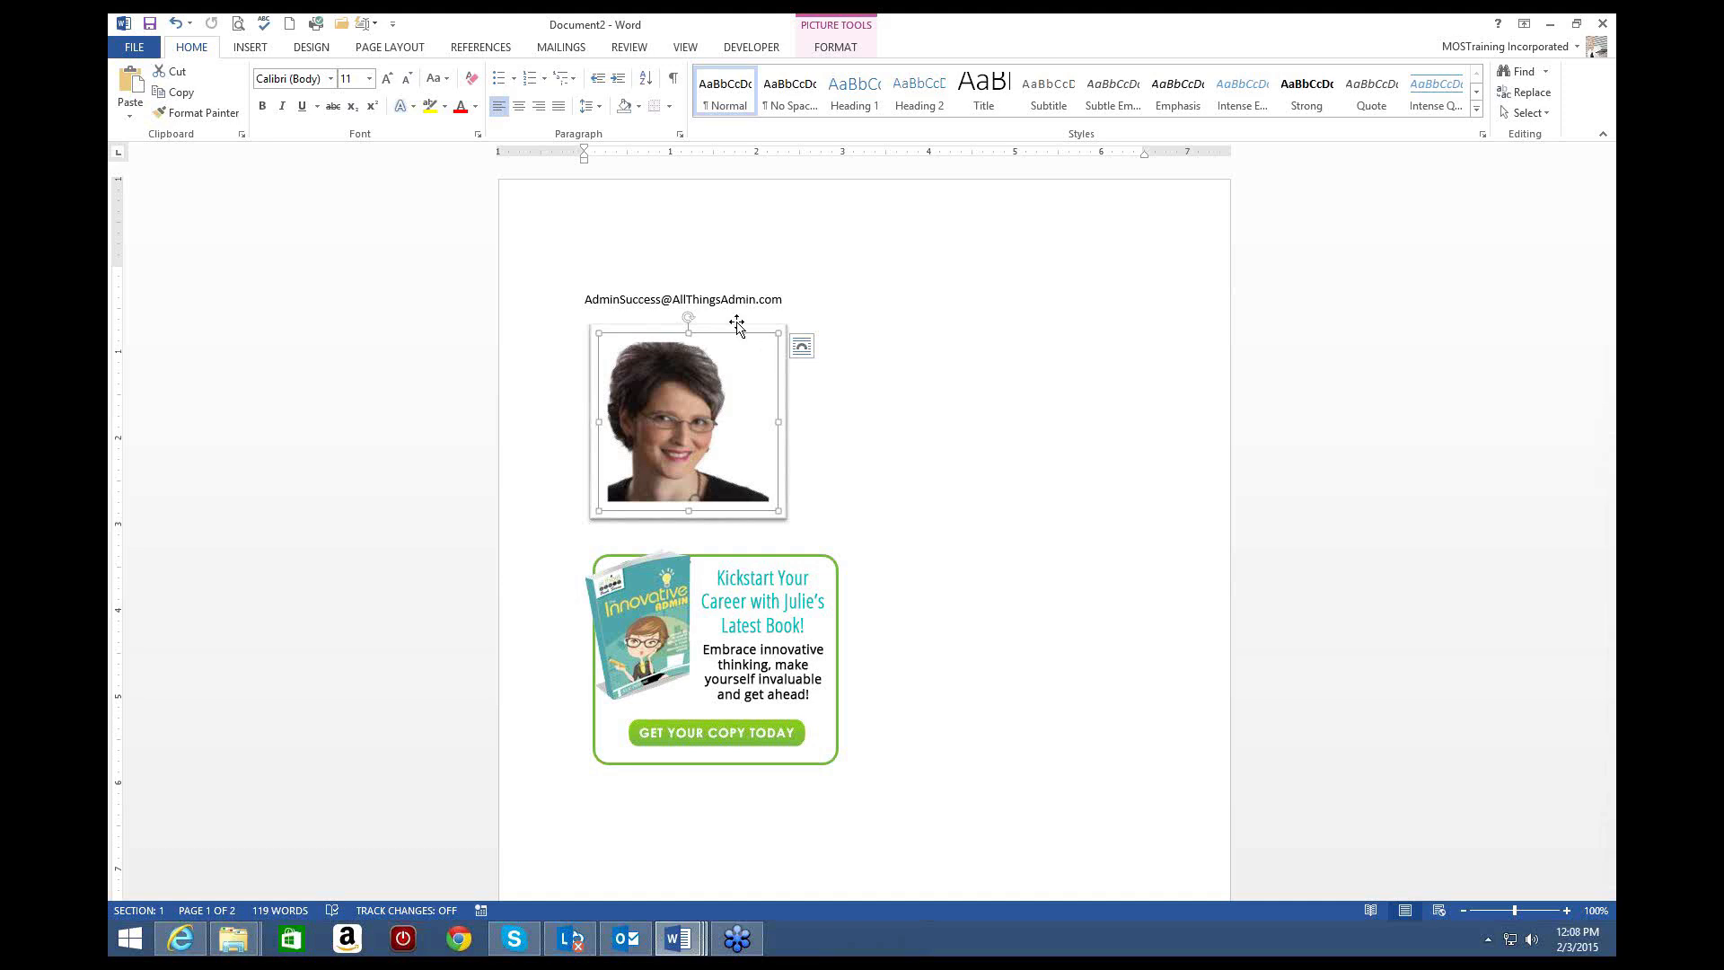
# Step: Start saving the selected photo to the Quick Parts gallery, naming the building block with the speaker's first name and last initial
pyautogui.click(251, 48)
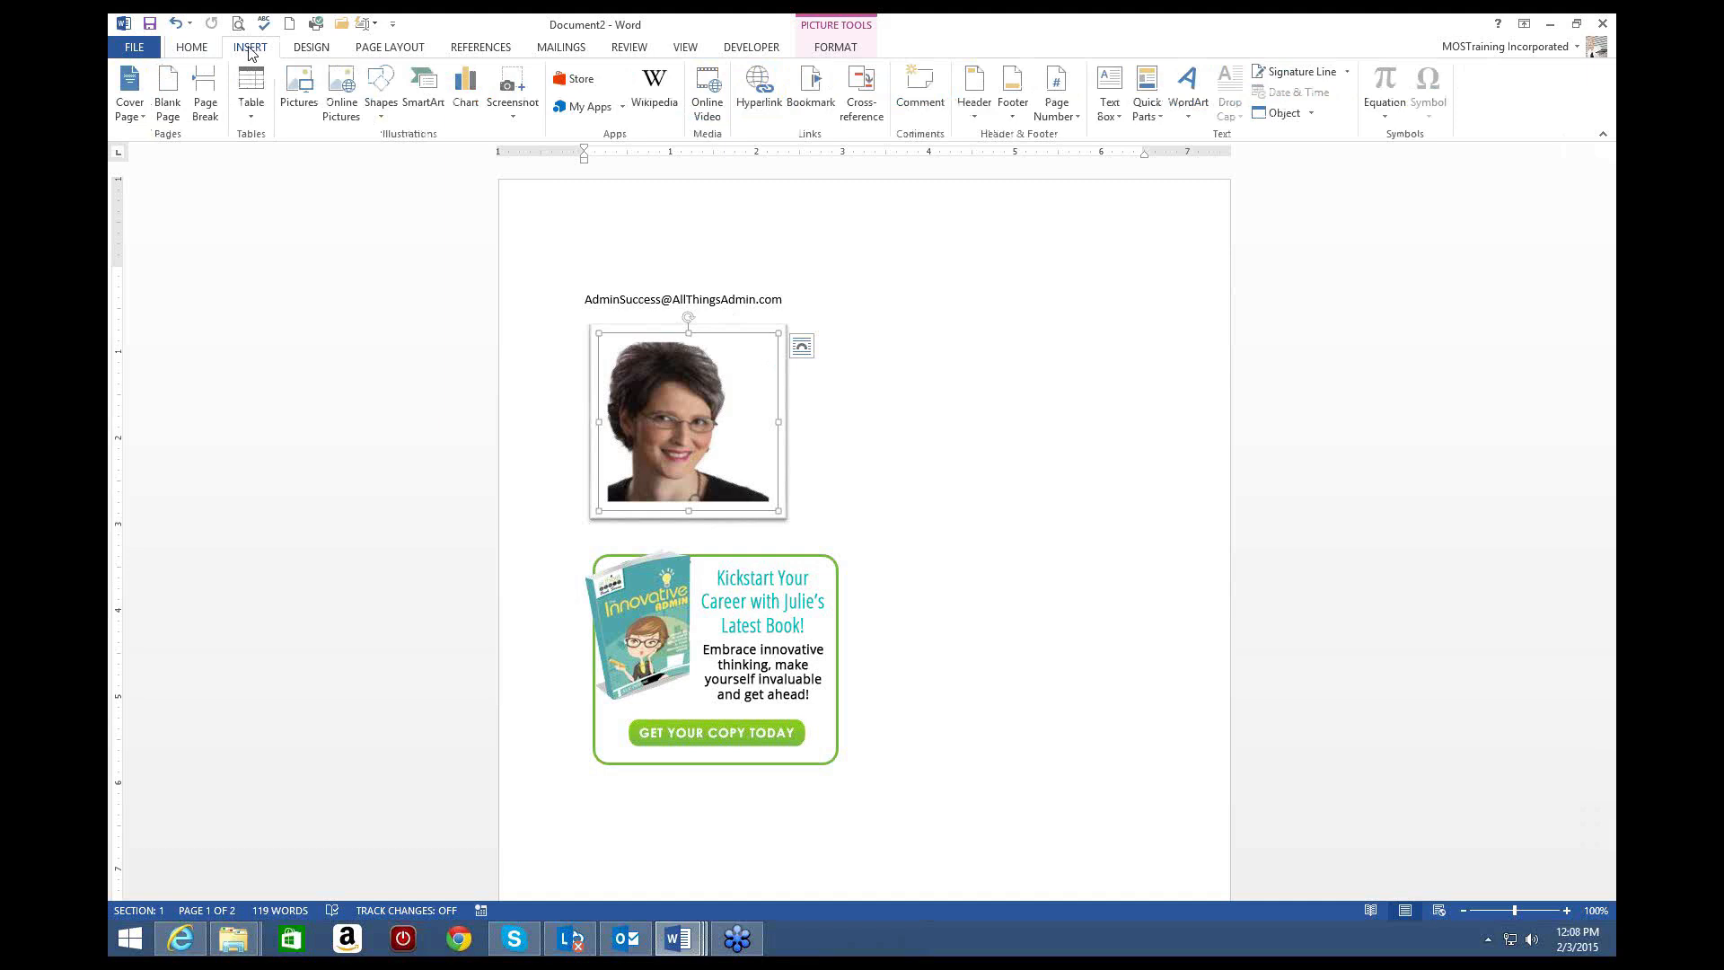
pyautogui.click(1160, 123)
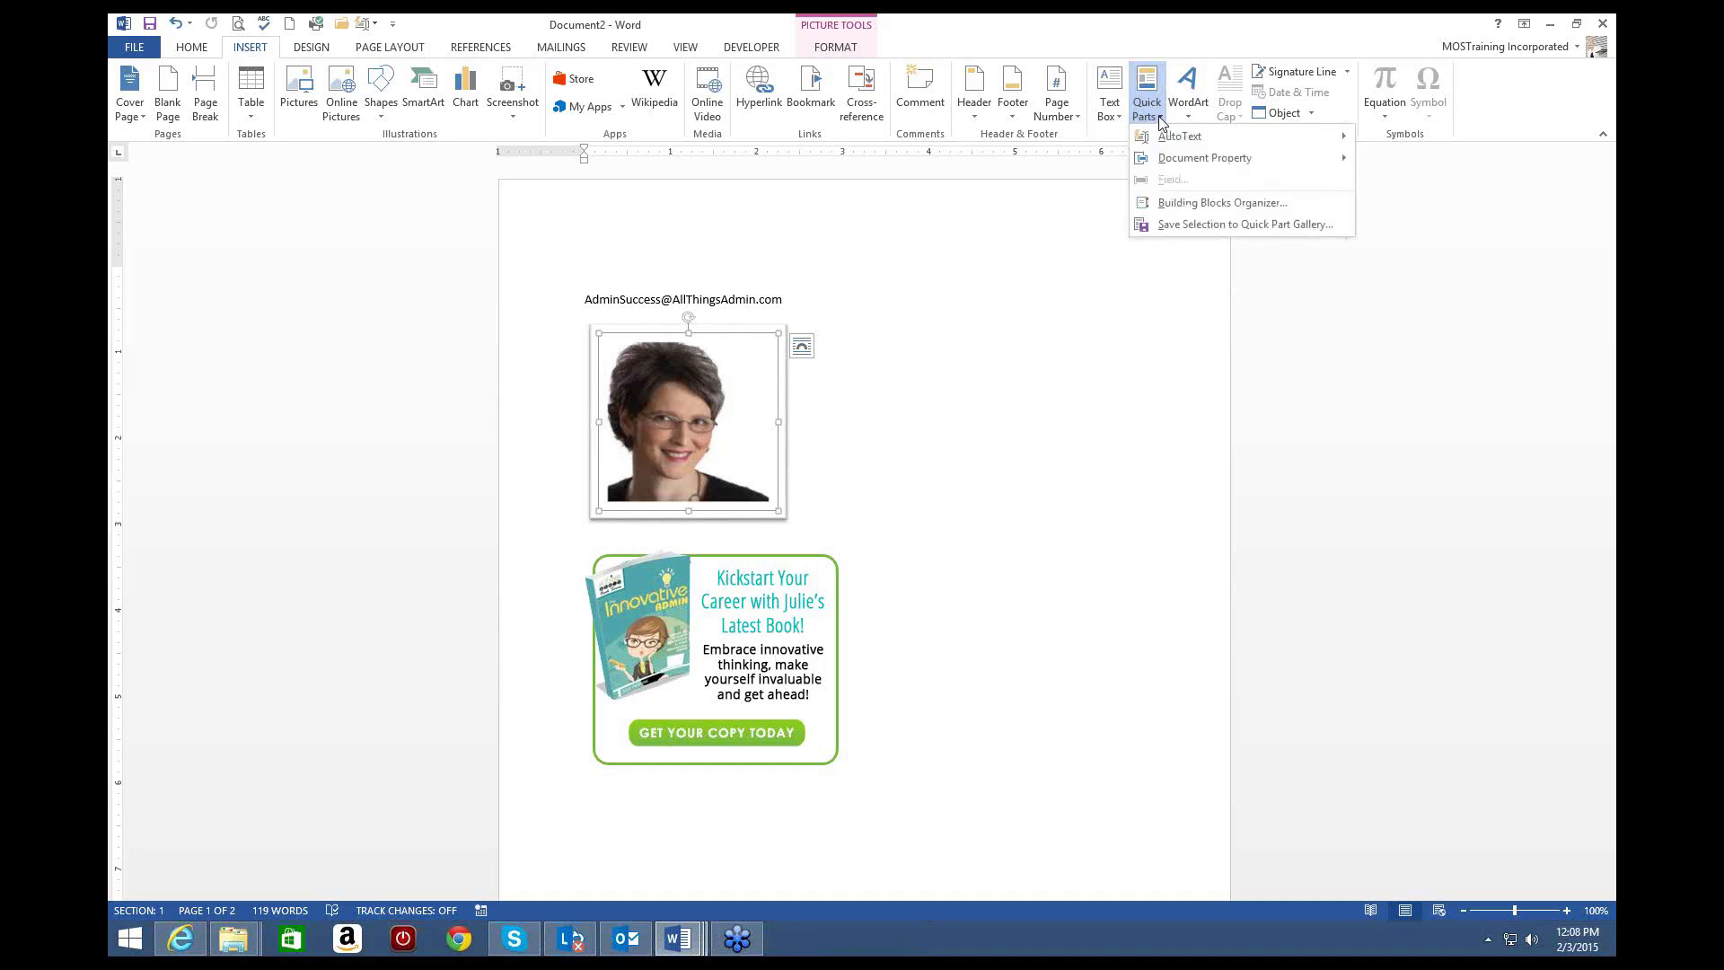
pyautogui.click(1149, 226)
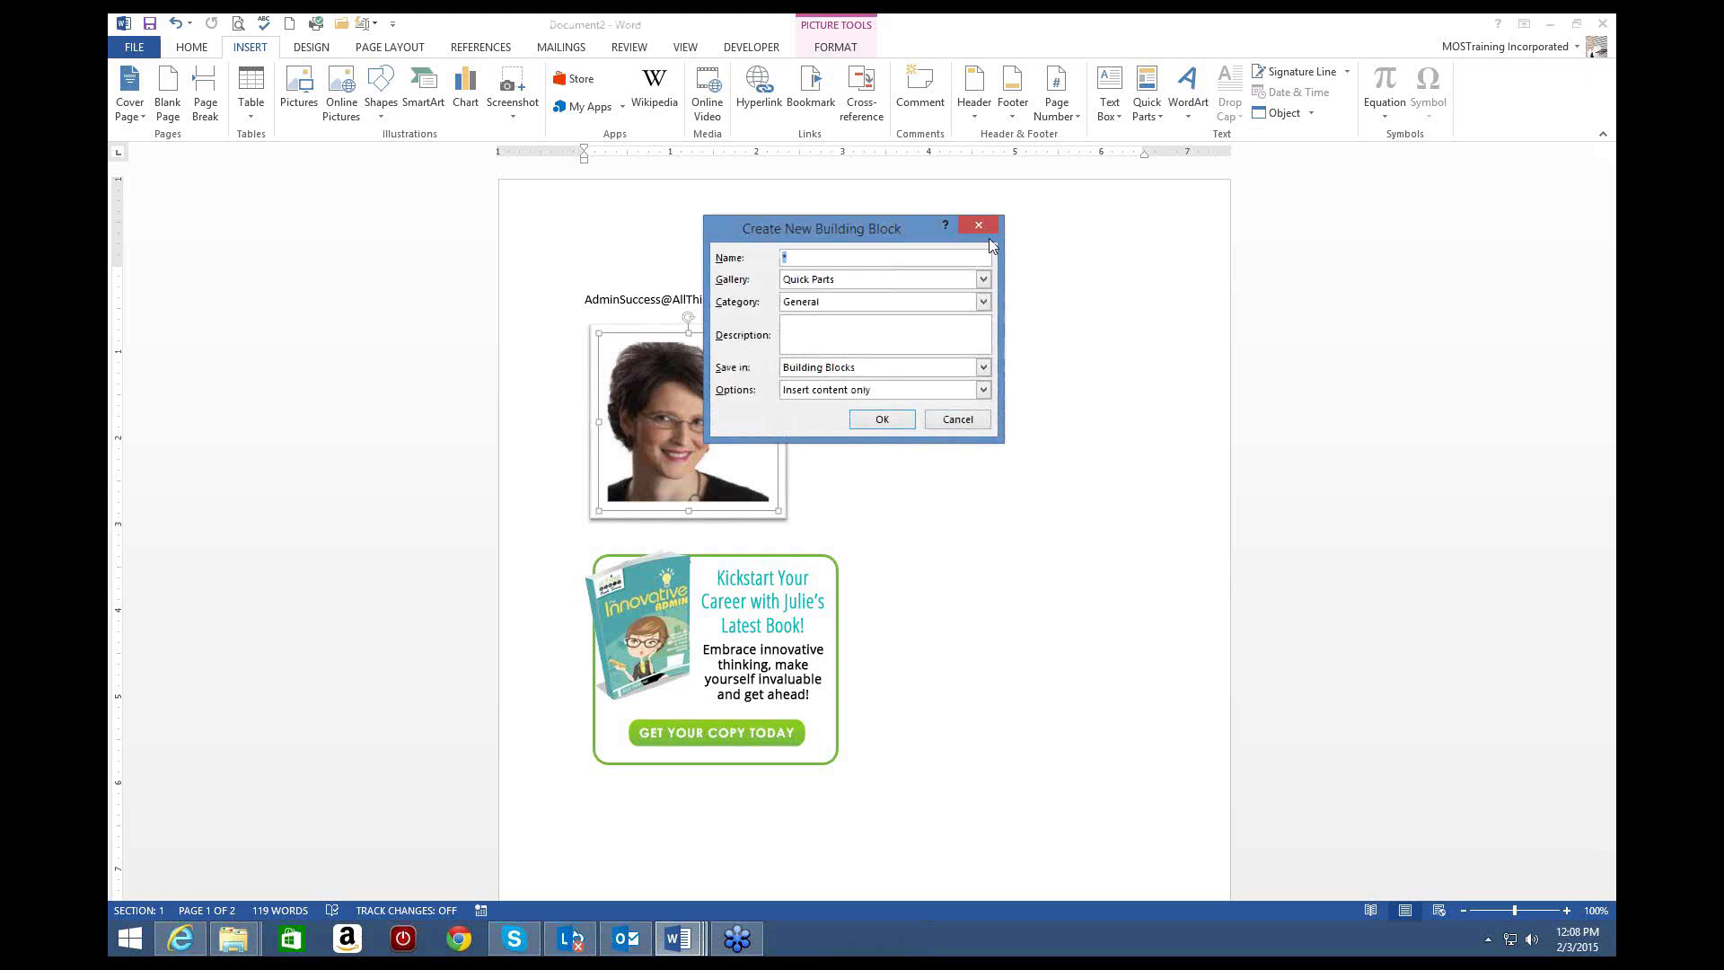
pyautogui.write('JulieP')
pyautogui.click(983, 281)
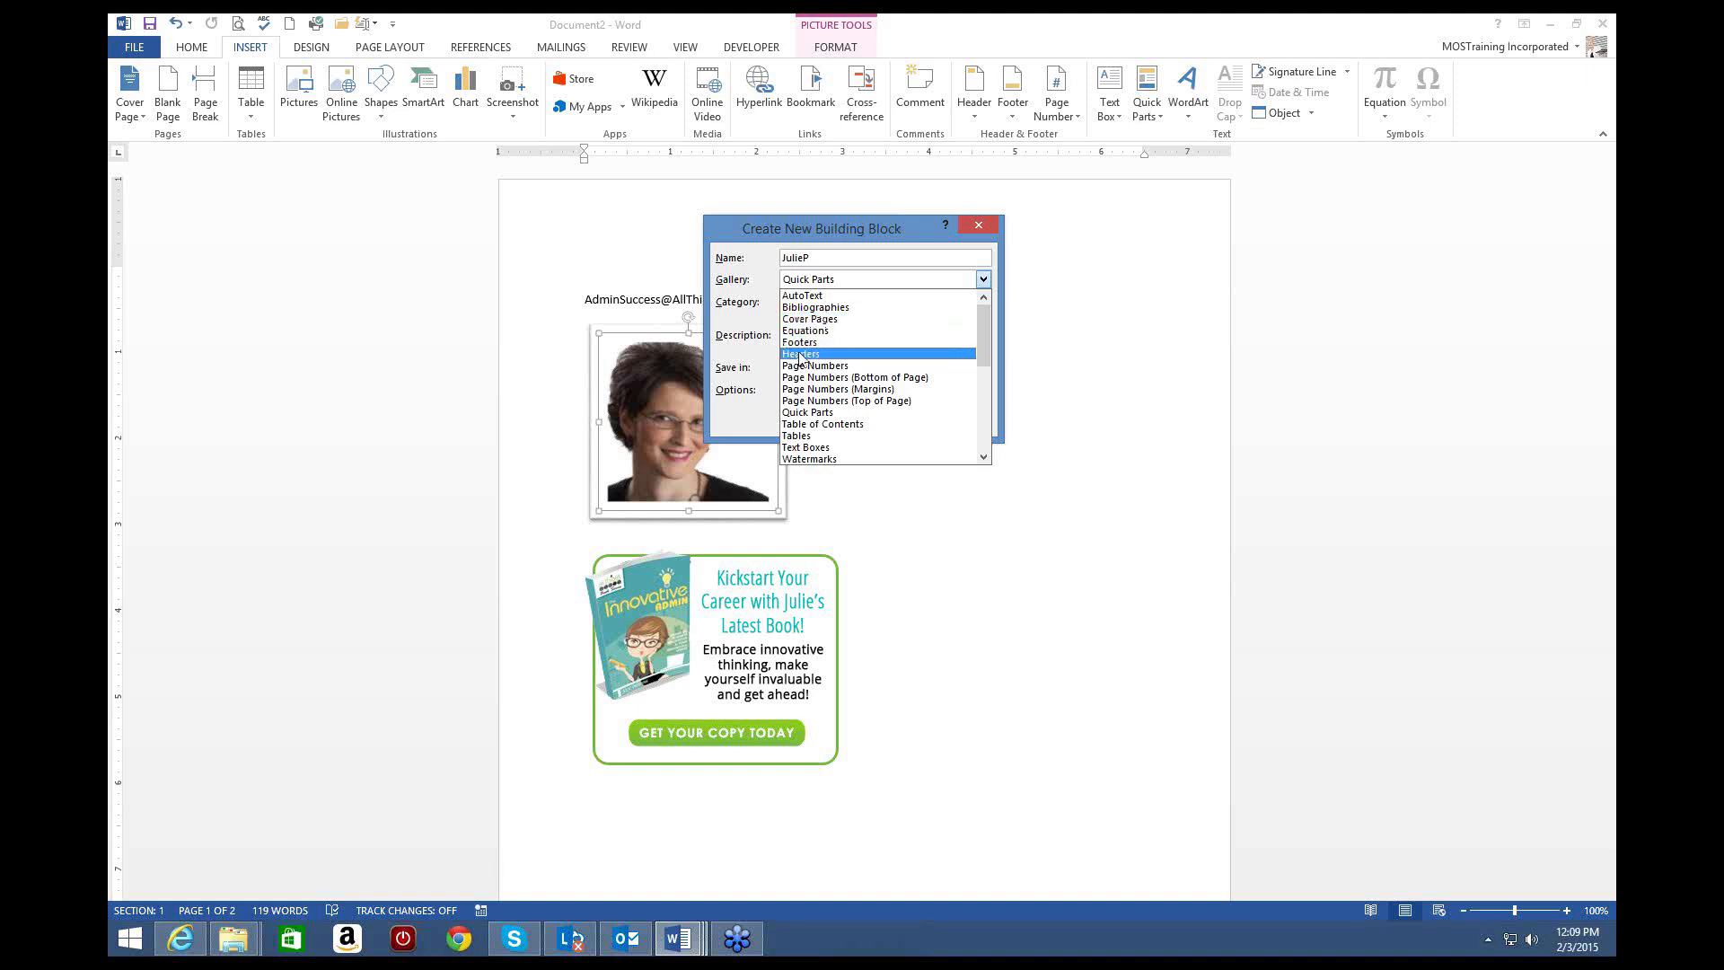
pyautogui.click(870, 276)
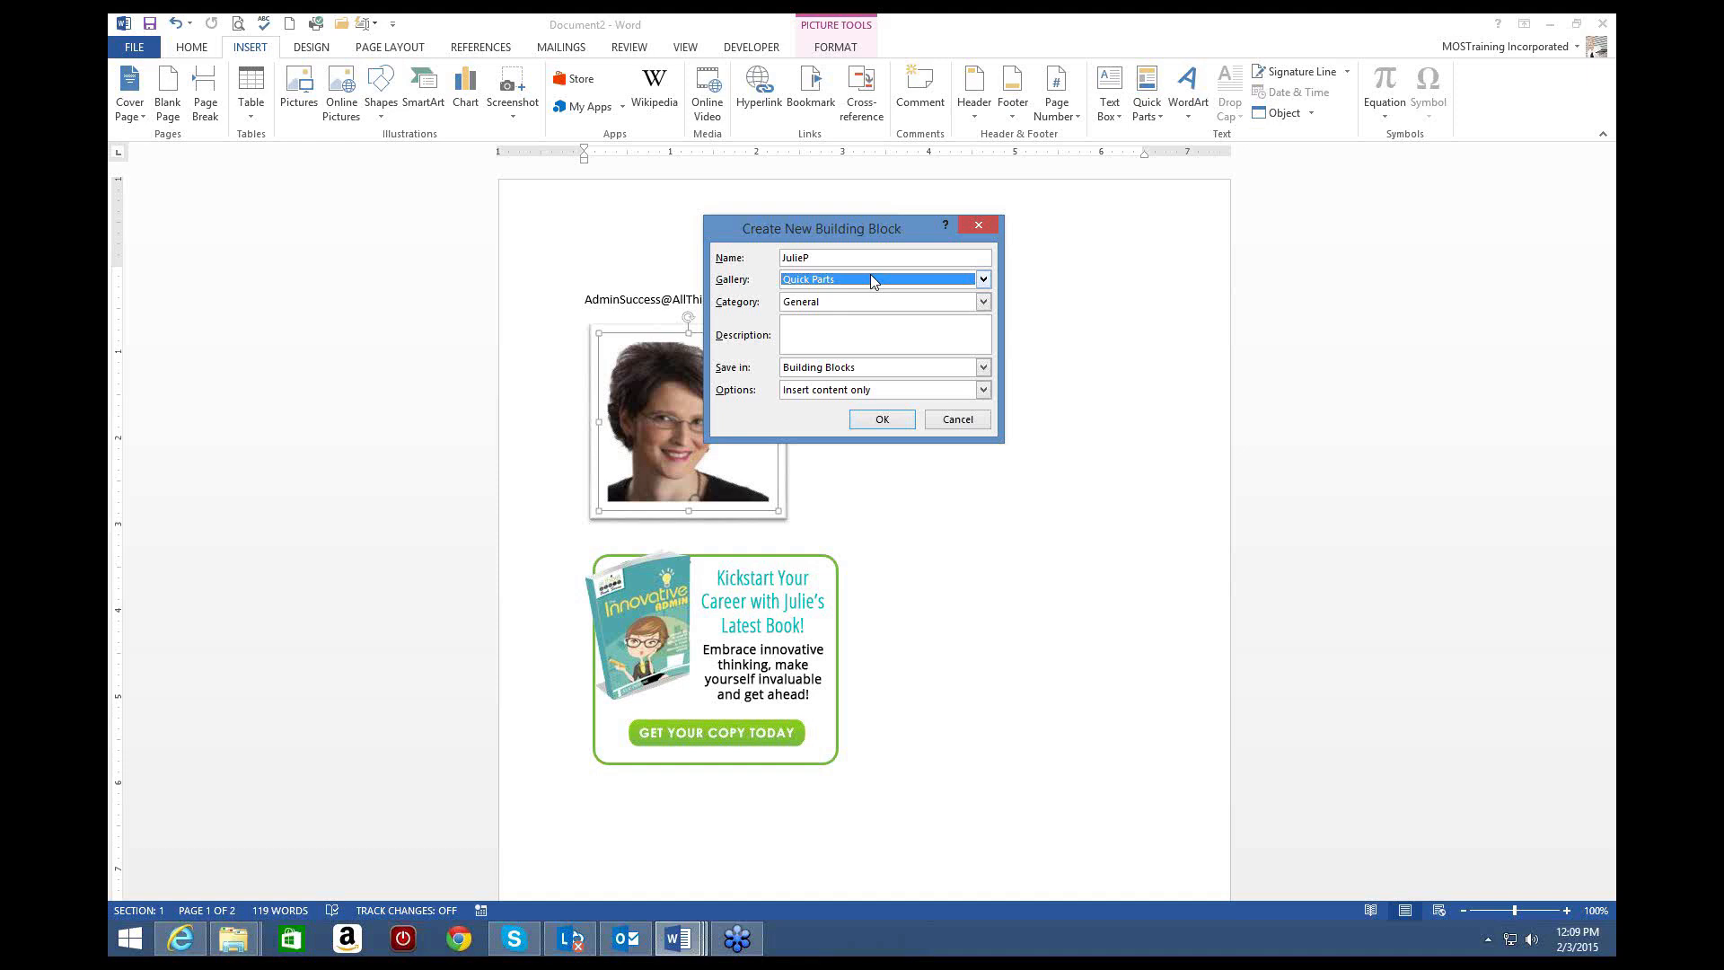
# Step: Create a new category named Speaker Photos for the building block
pyautogui.click(983, 303)
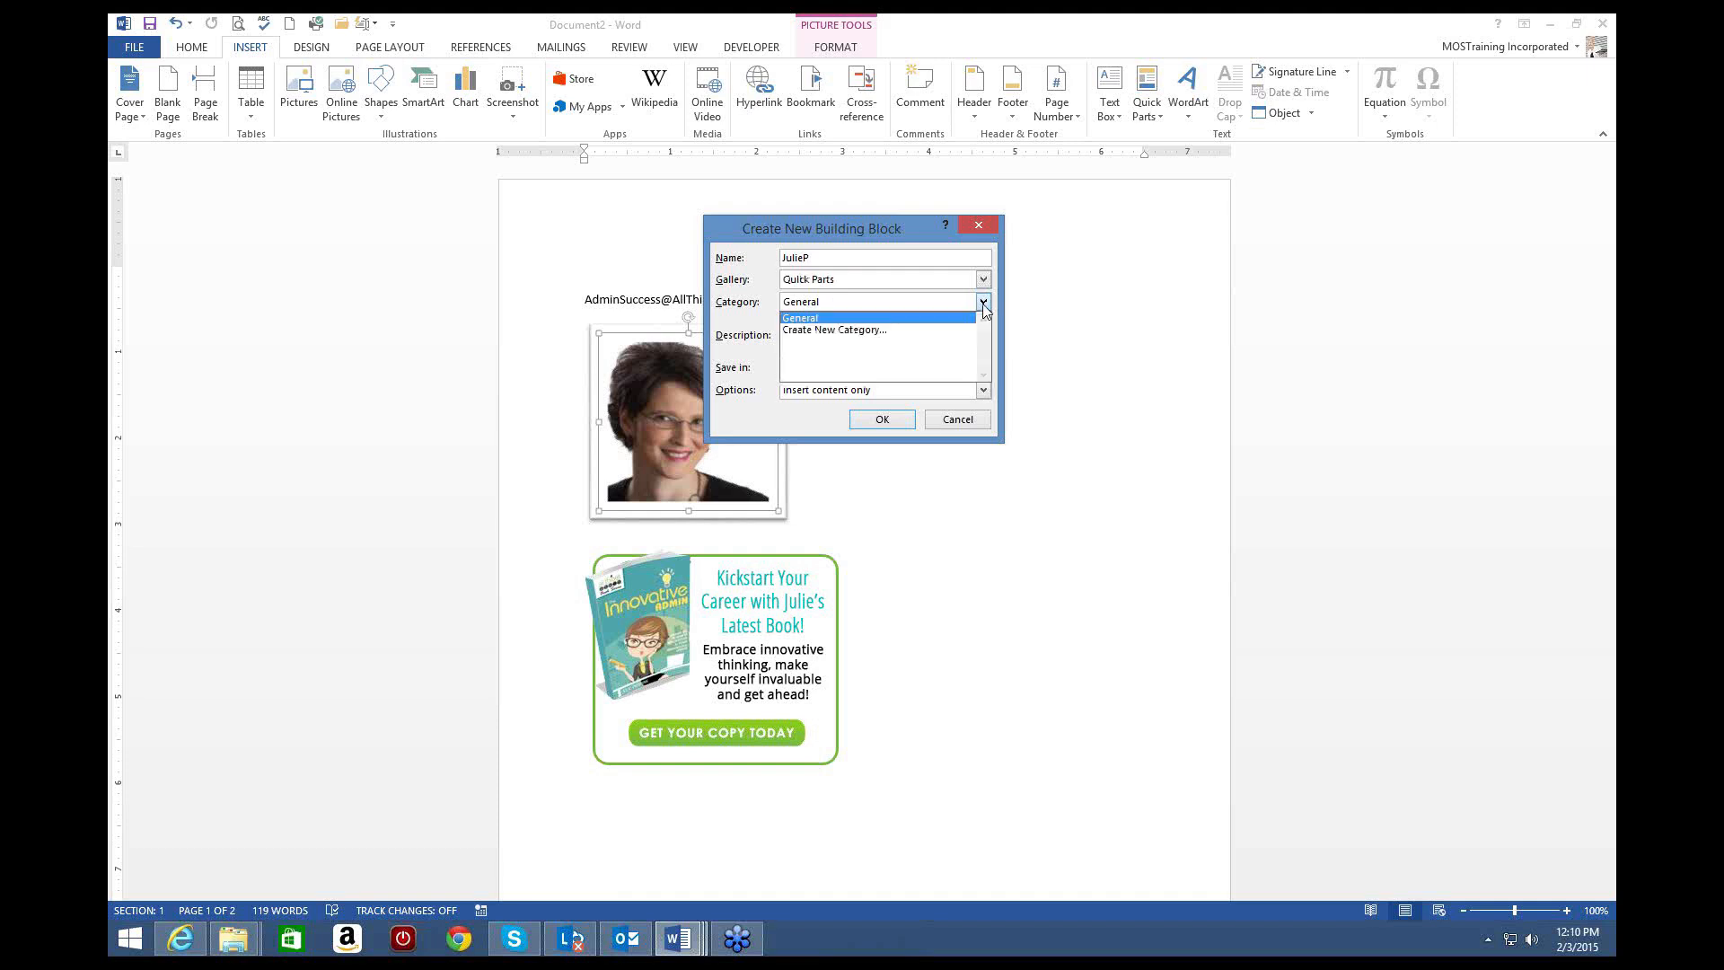
pyautogui.click(891, 340)
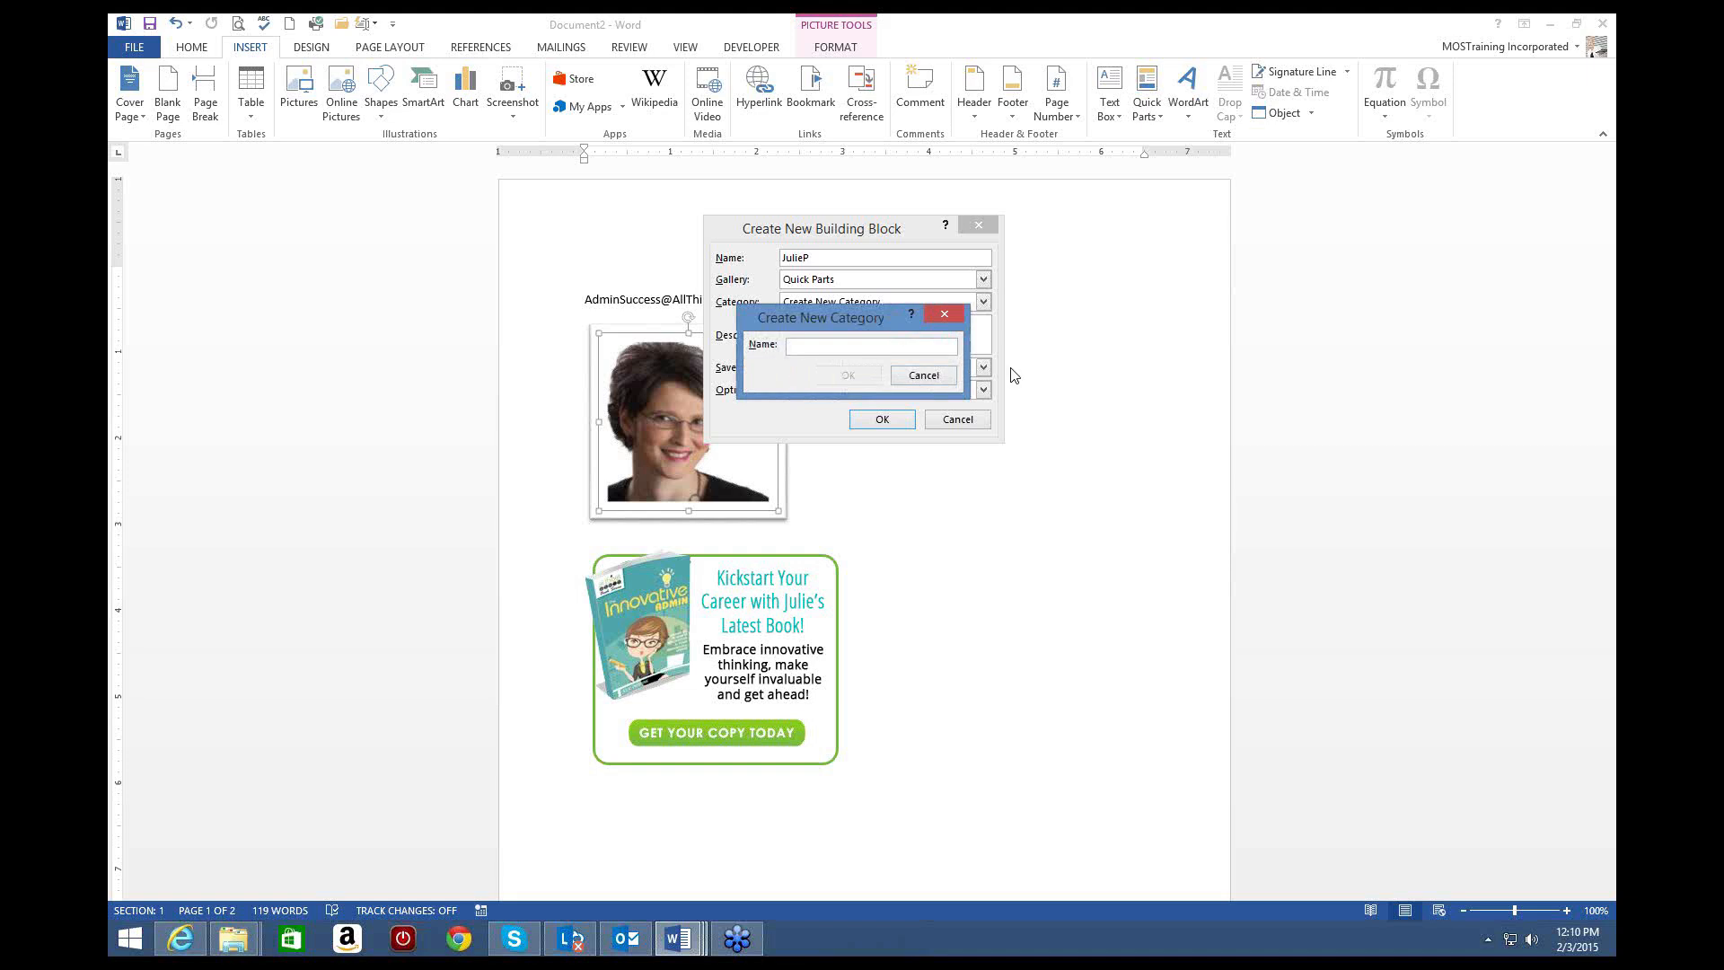
pyautogui.write('SPea')
pyautogui.press('BackSpace')
pyautogui.press('BackSpace')
pyautogui.write('peaker iPhotos')
pyautogui.click(851, 377)
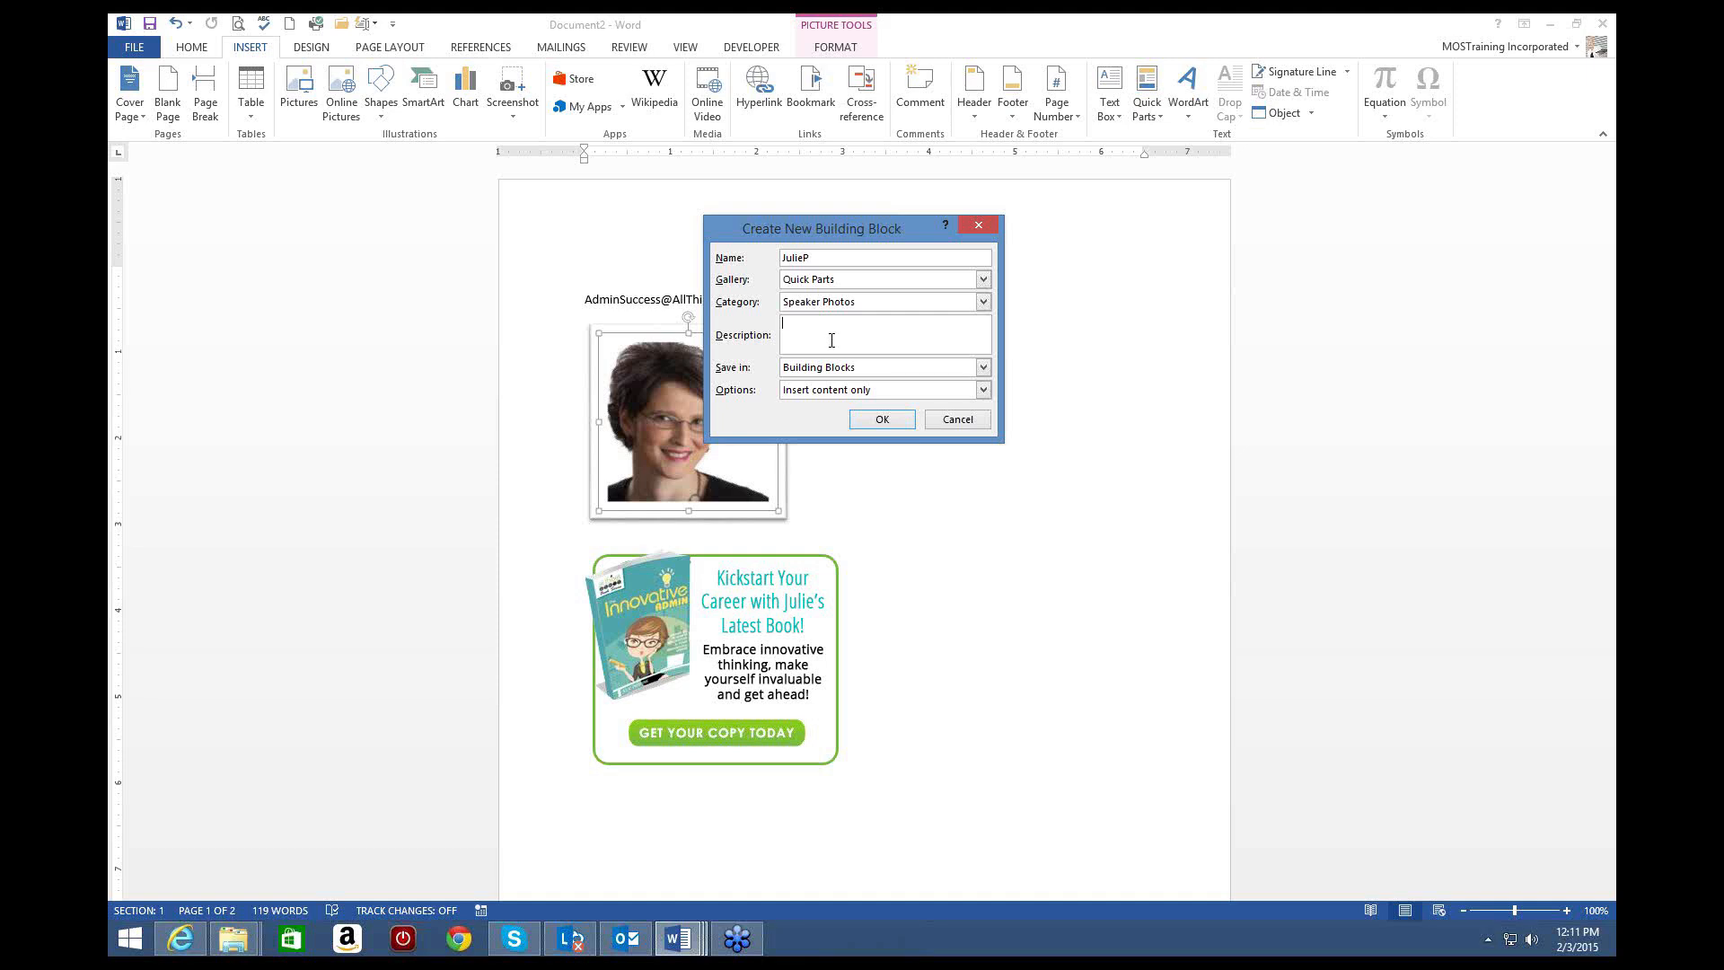
# Step: Save the building block in Building Blocks with the Insert content only option, leaving the description empty
pyautogui.click(831, 340)
pyautogui.click(983, 368)
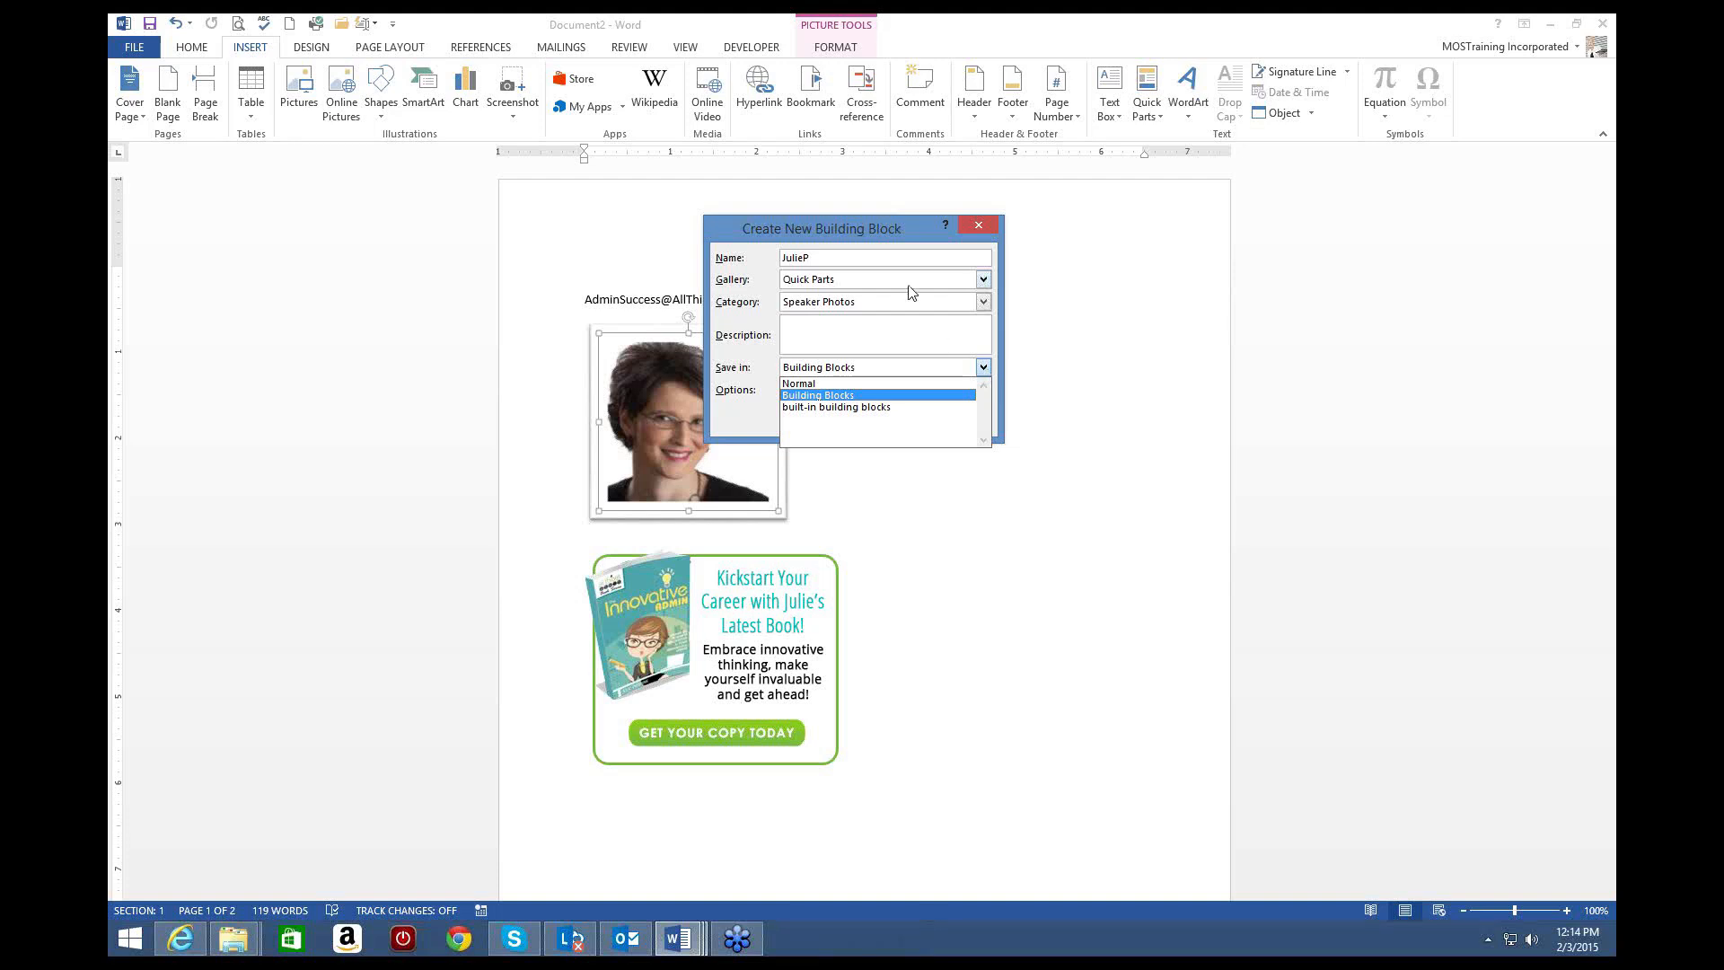
pyautogui.click(856, 396)
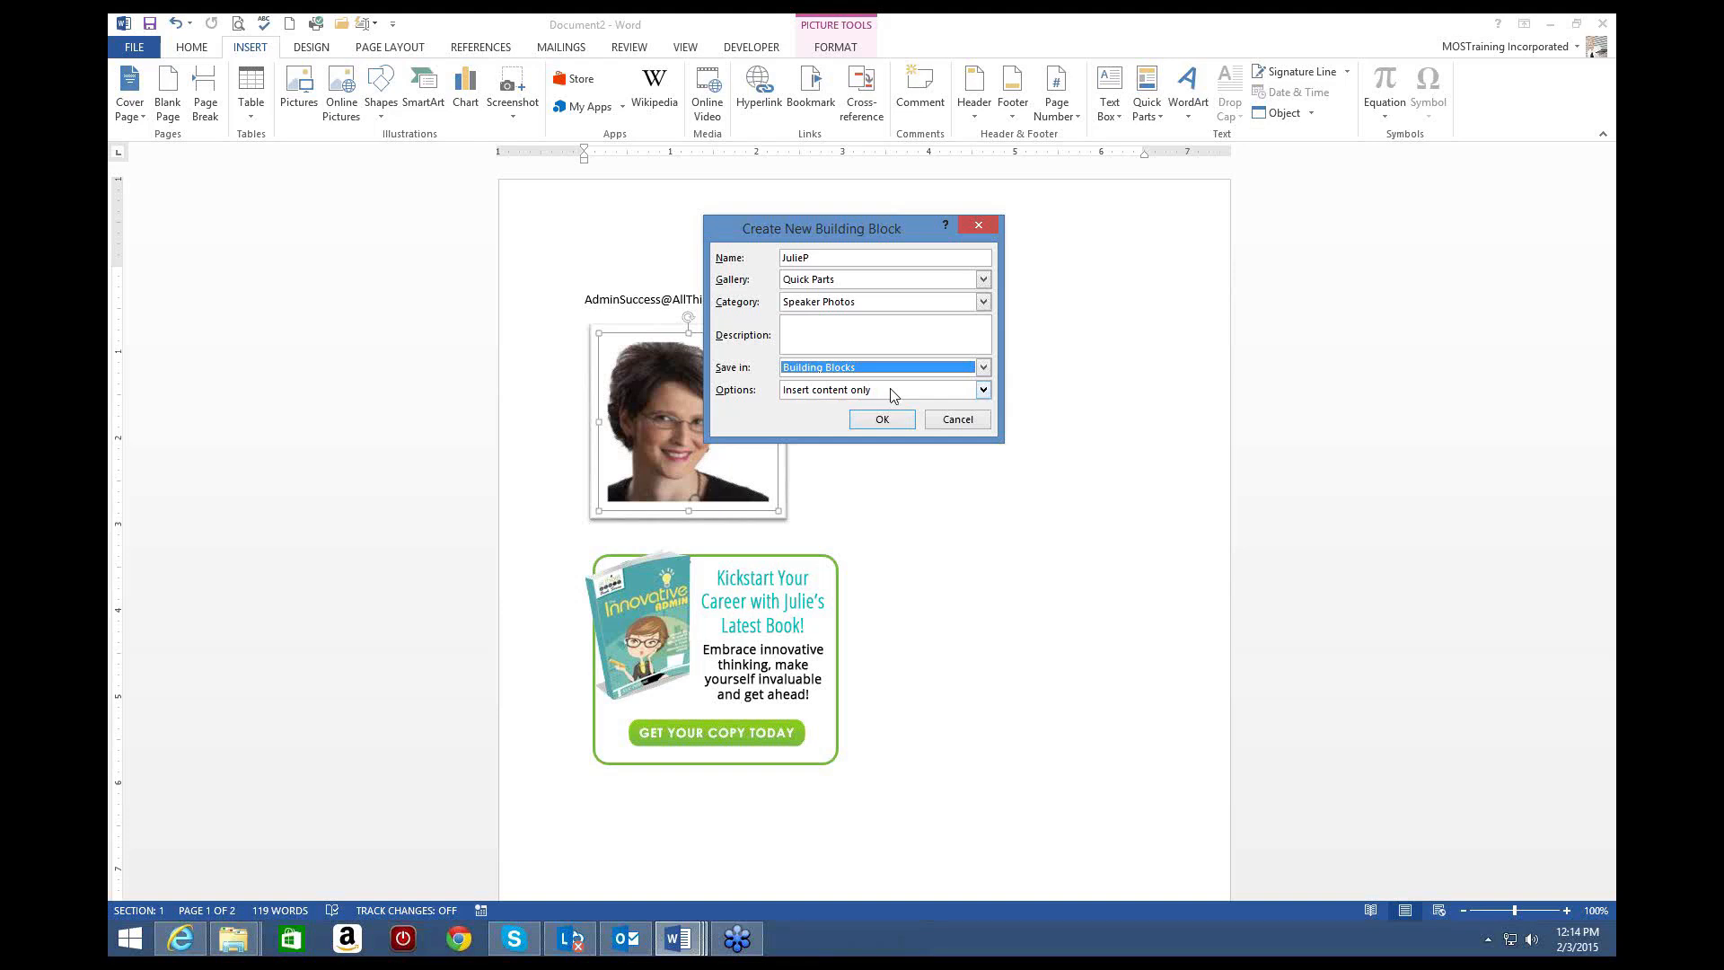
pyautogui.click(984, 392)
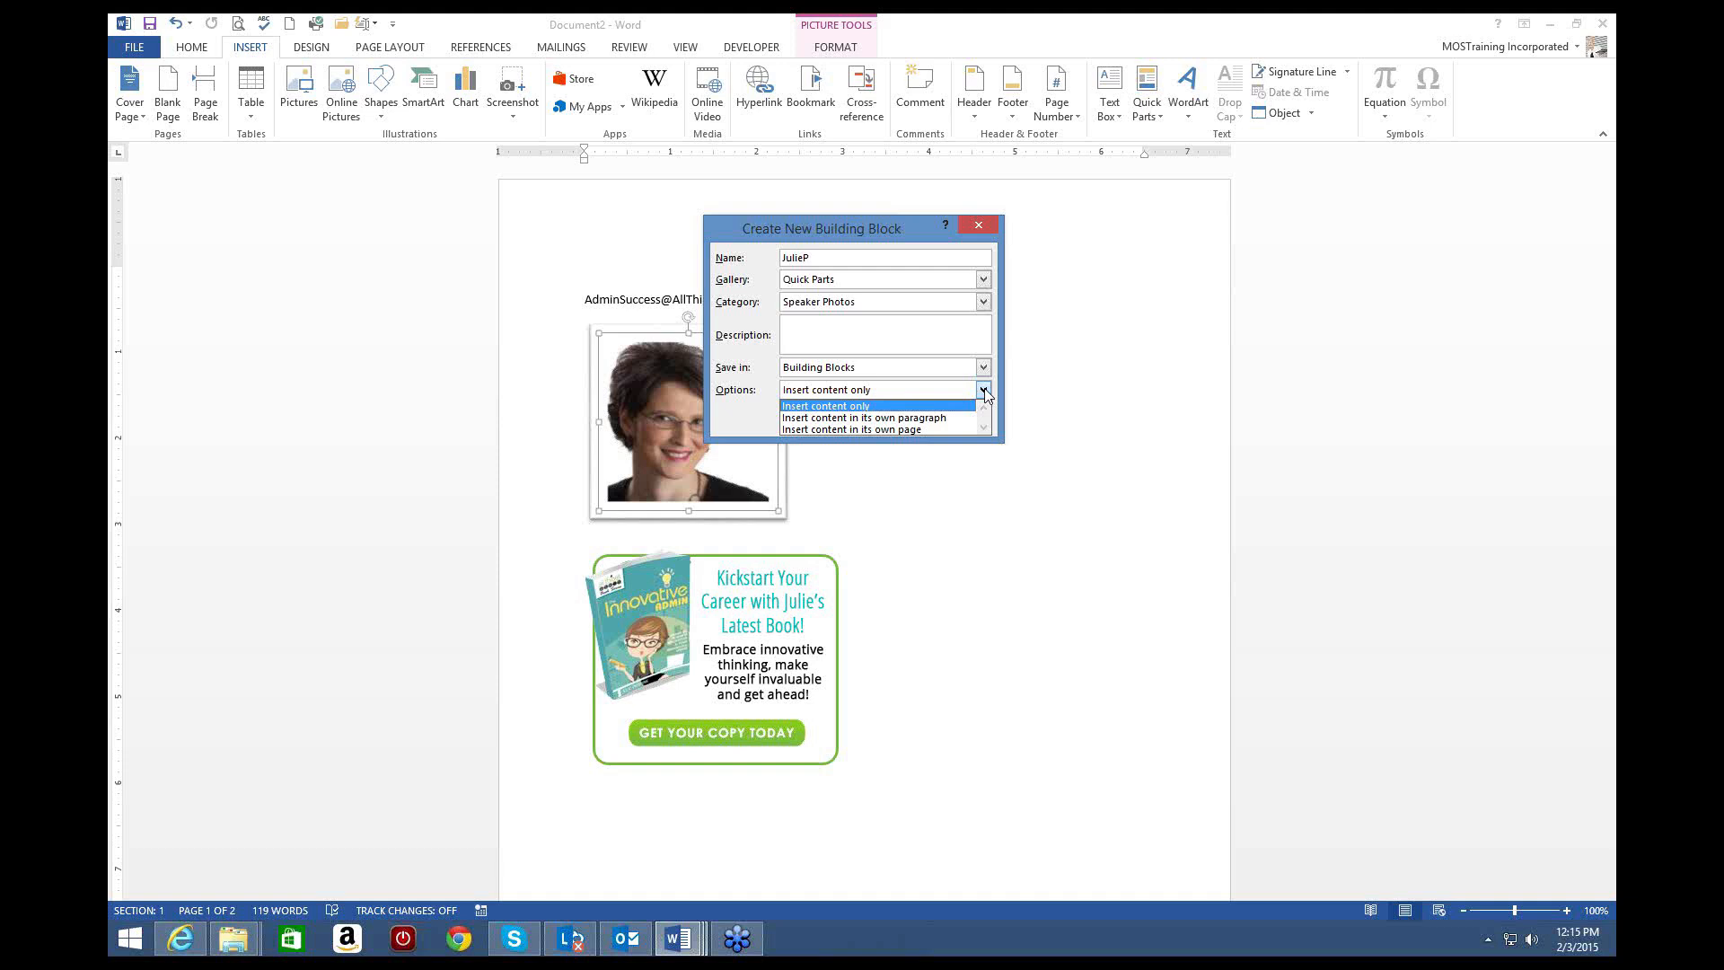
pyautogui.click(917, 408)
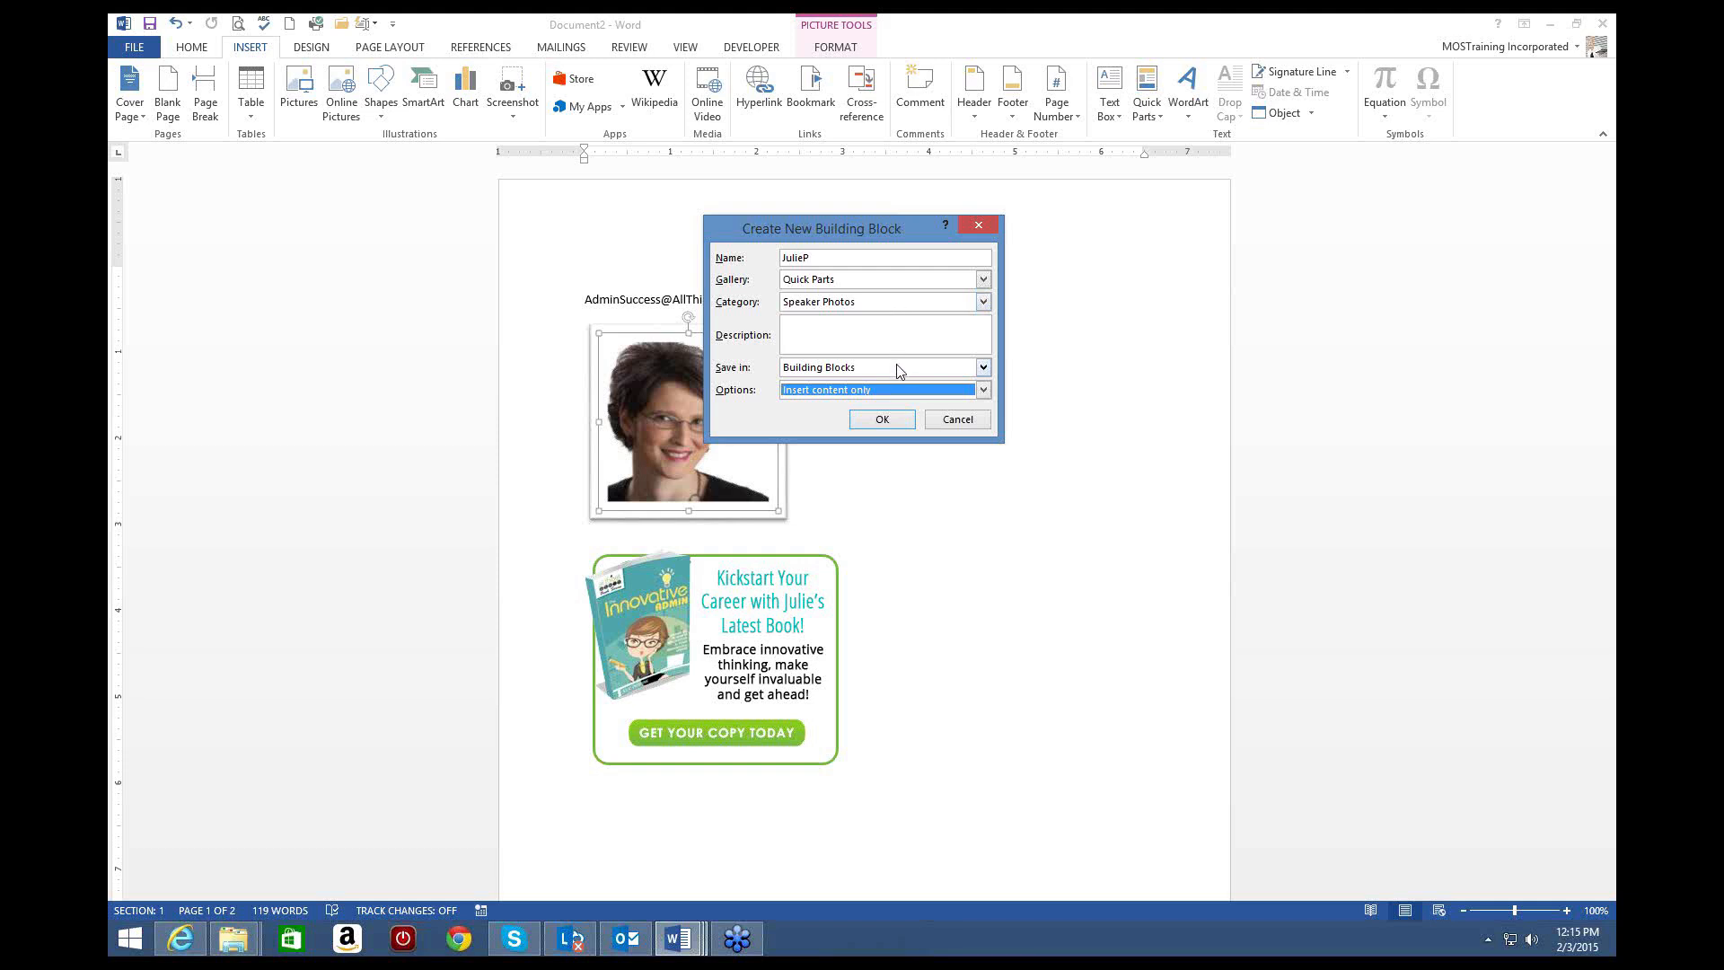
pyautogui.click(887, 424)
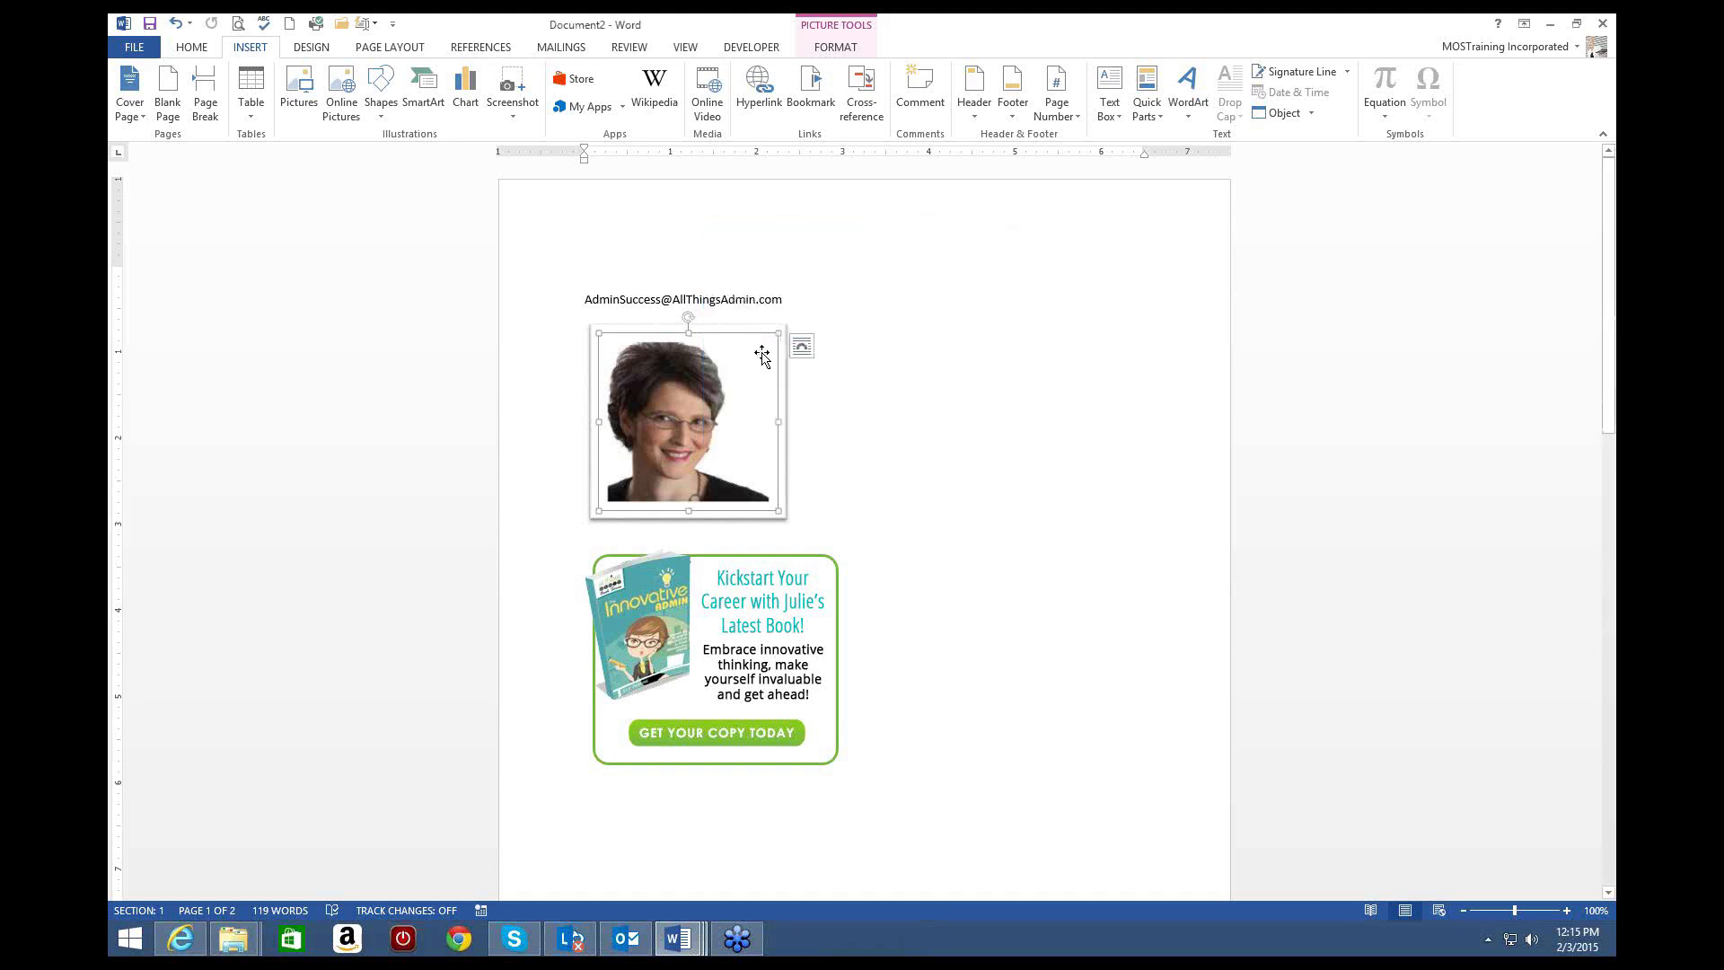
# Step: Replace the portrait photo on the page with an empty line and check the saved photo in the Quick Parts gallery
pyautogui.press('Delete')
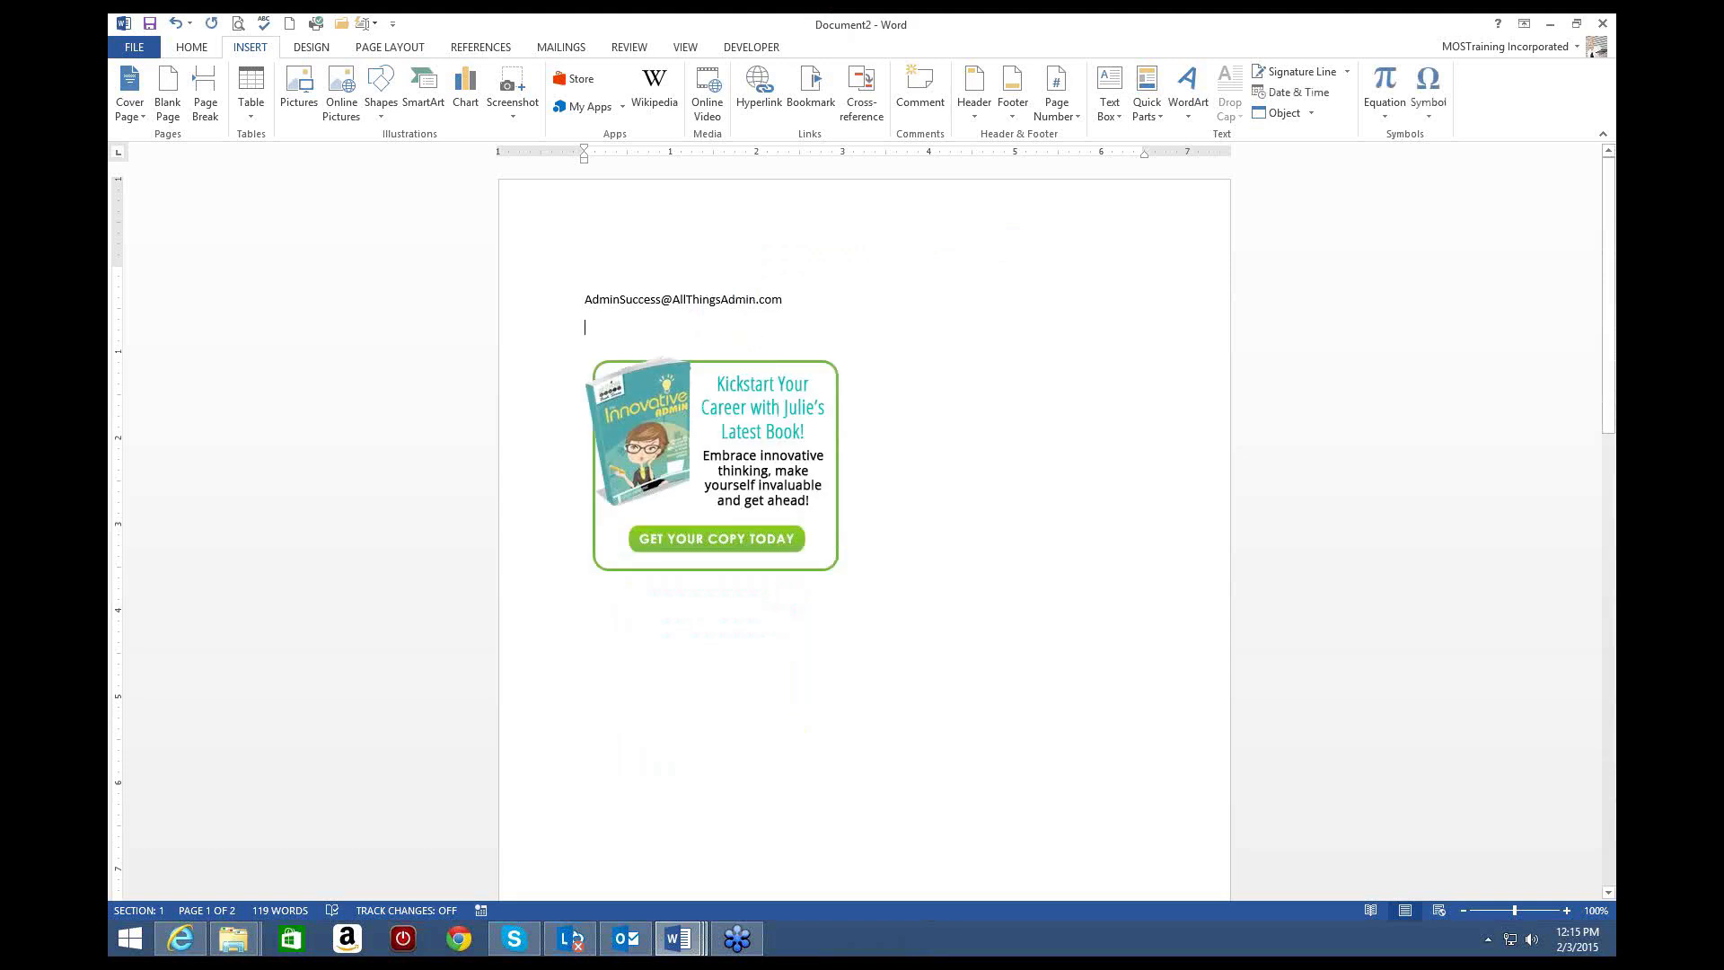
pyautogui.press('Return')
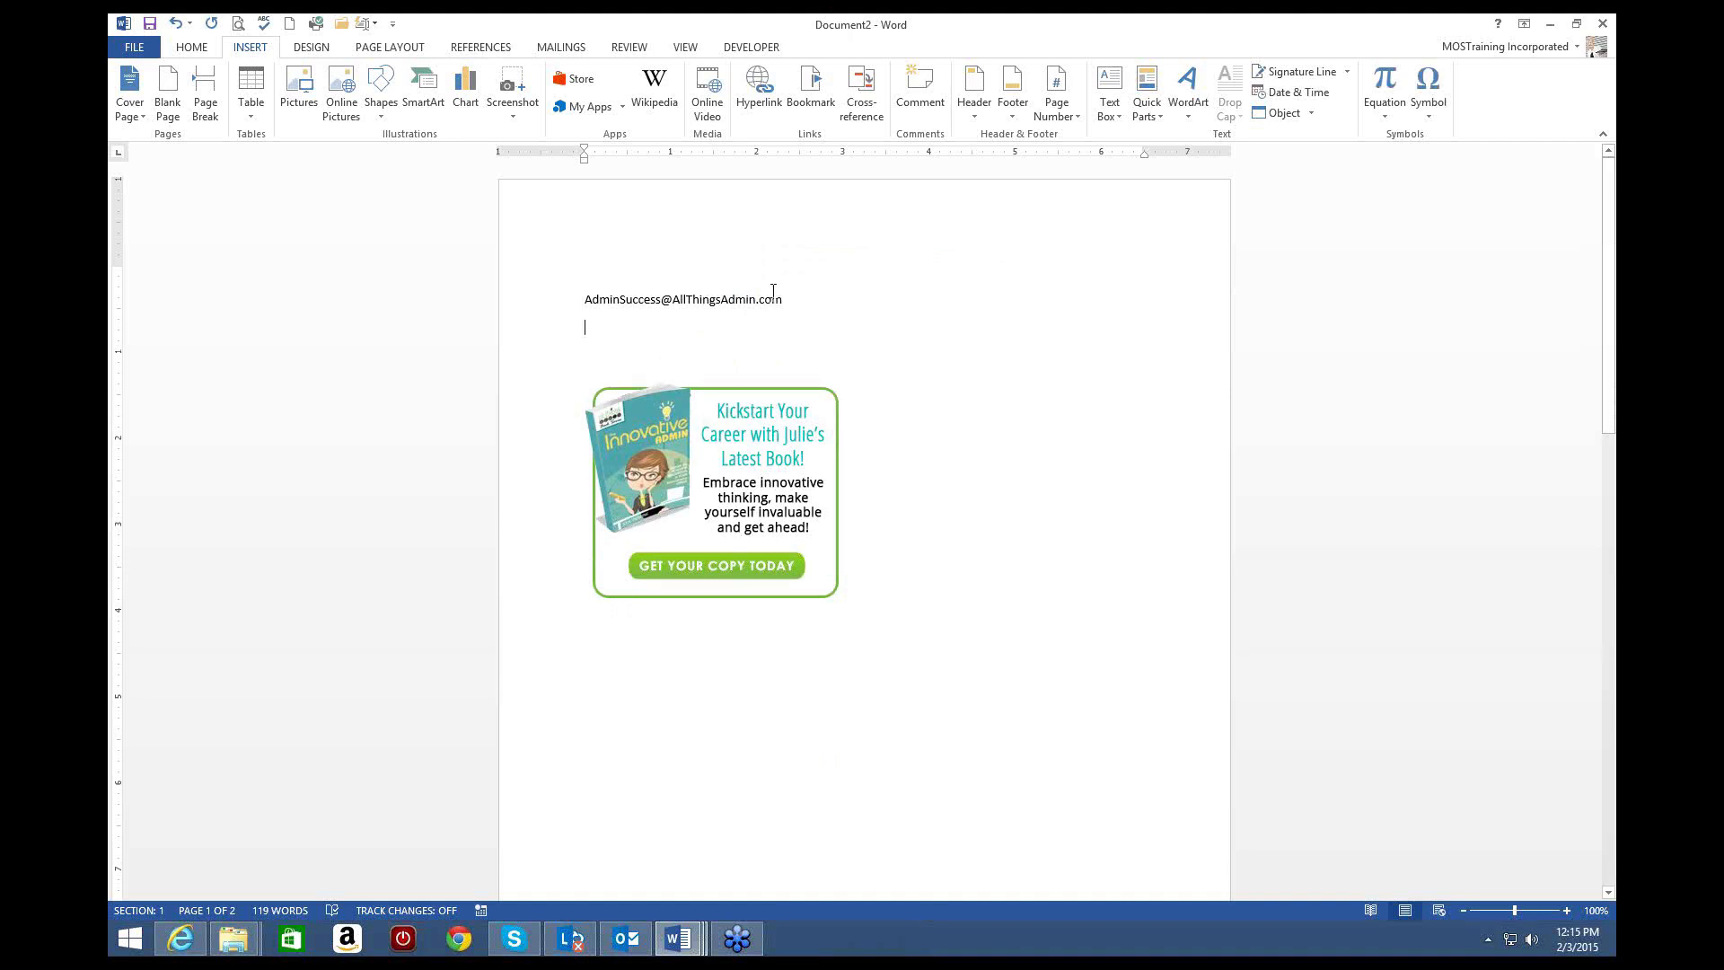
pyautogui.click(1161, 114)
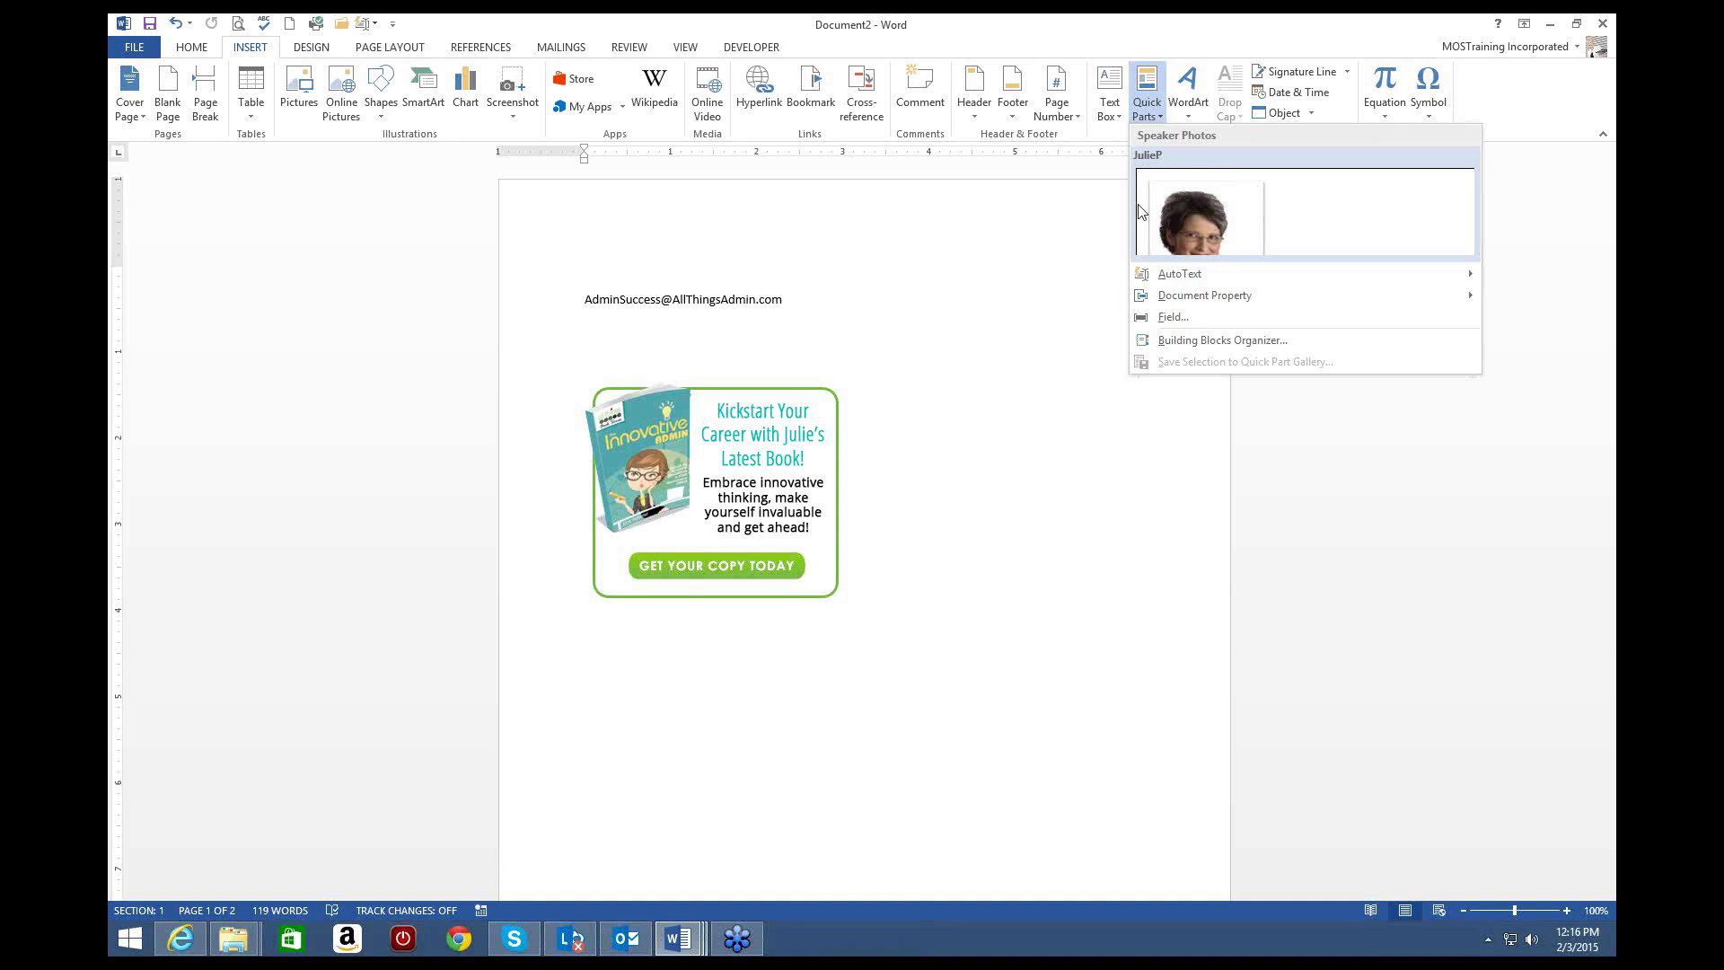
pyautogui.click(636, 342)
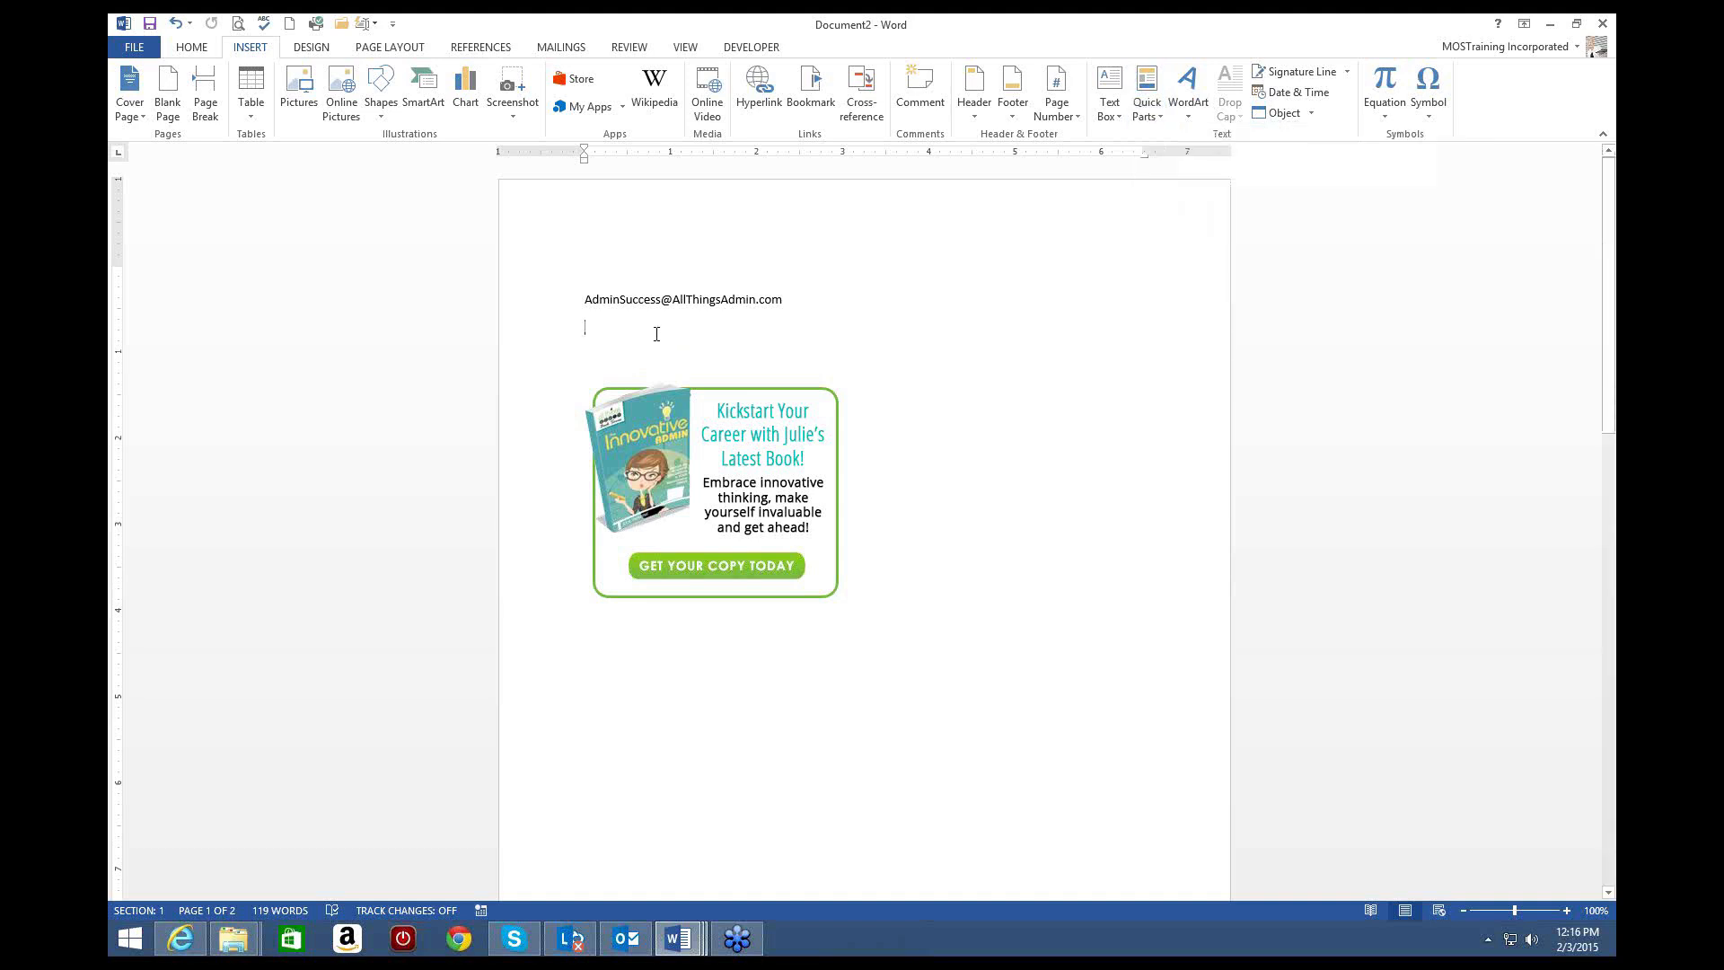
pyautogui.scroll(-5, 656, 334)
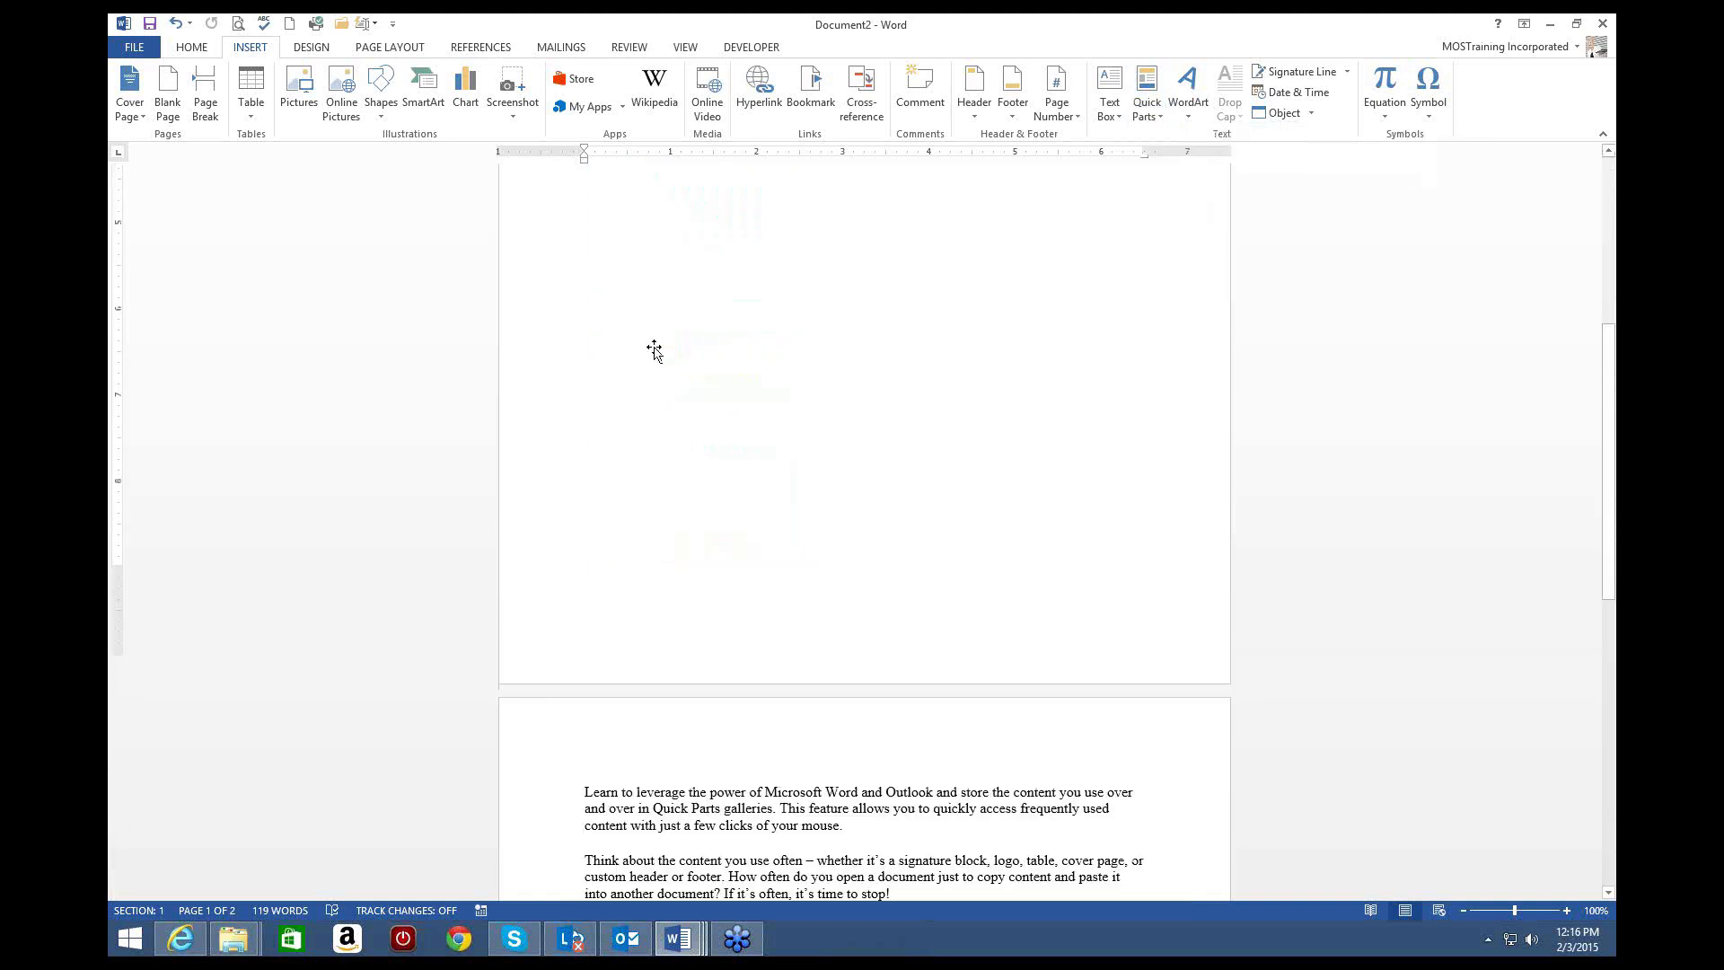
pyautogui.scroll(5, 654, 348)
pyautogui.scroll(-6, 648, 335)
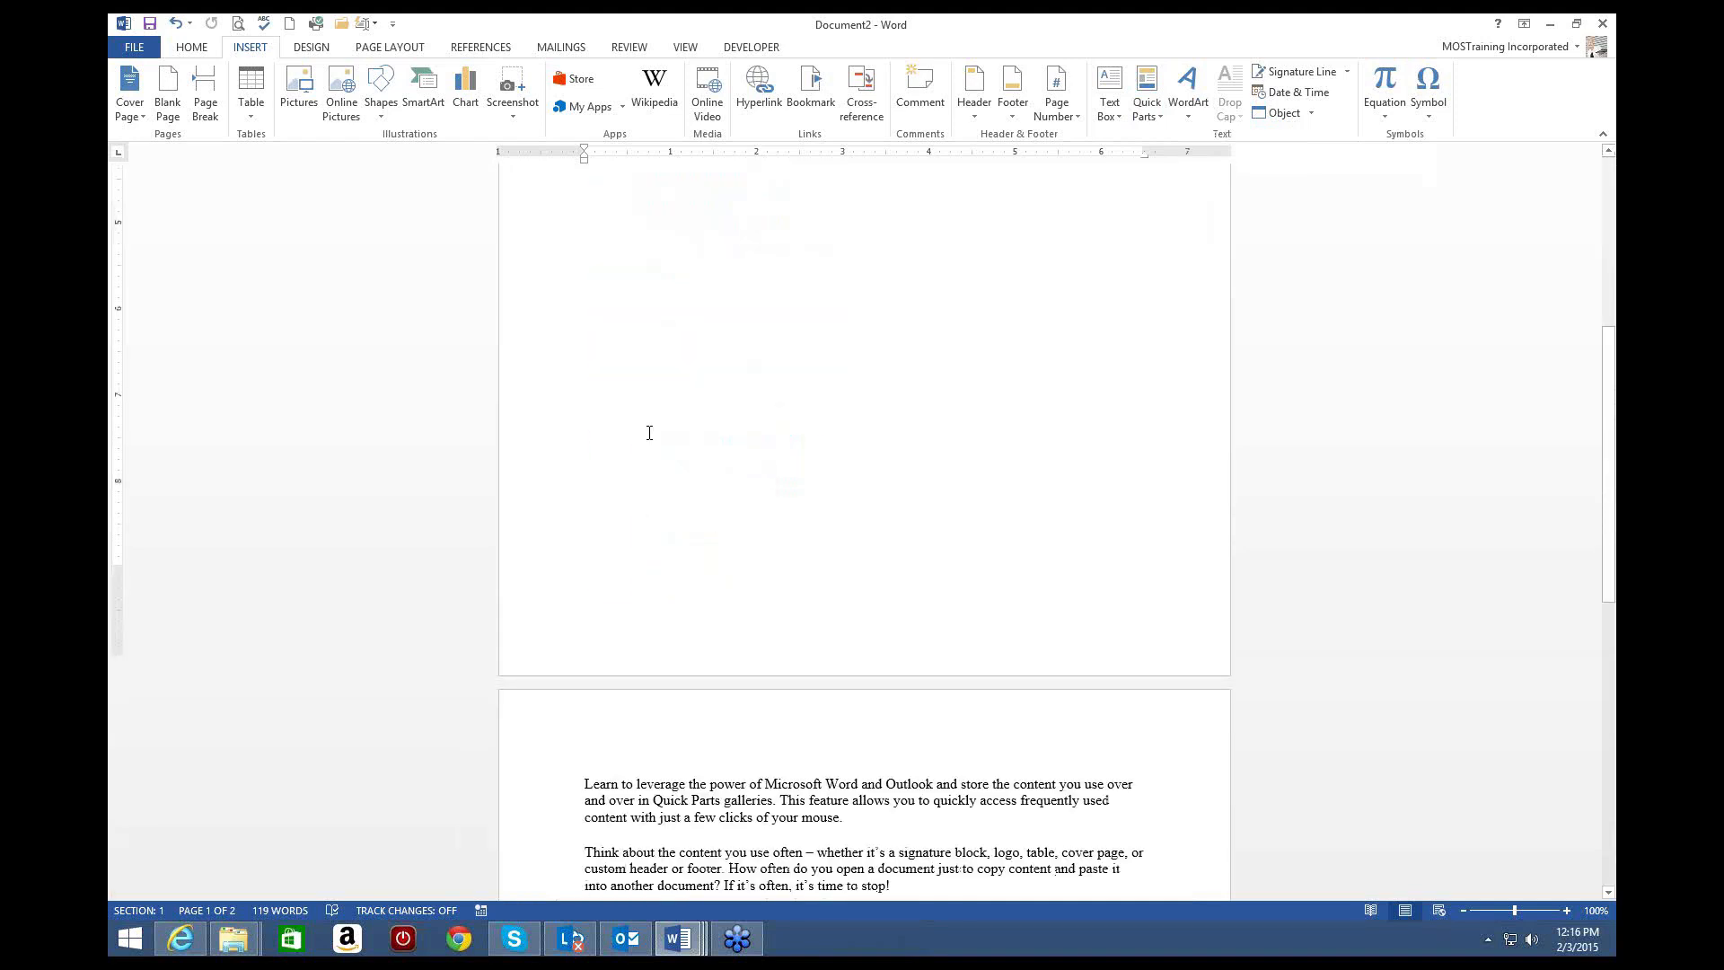
pyautogui.scroll(6, 654, 434)
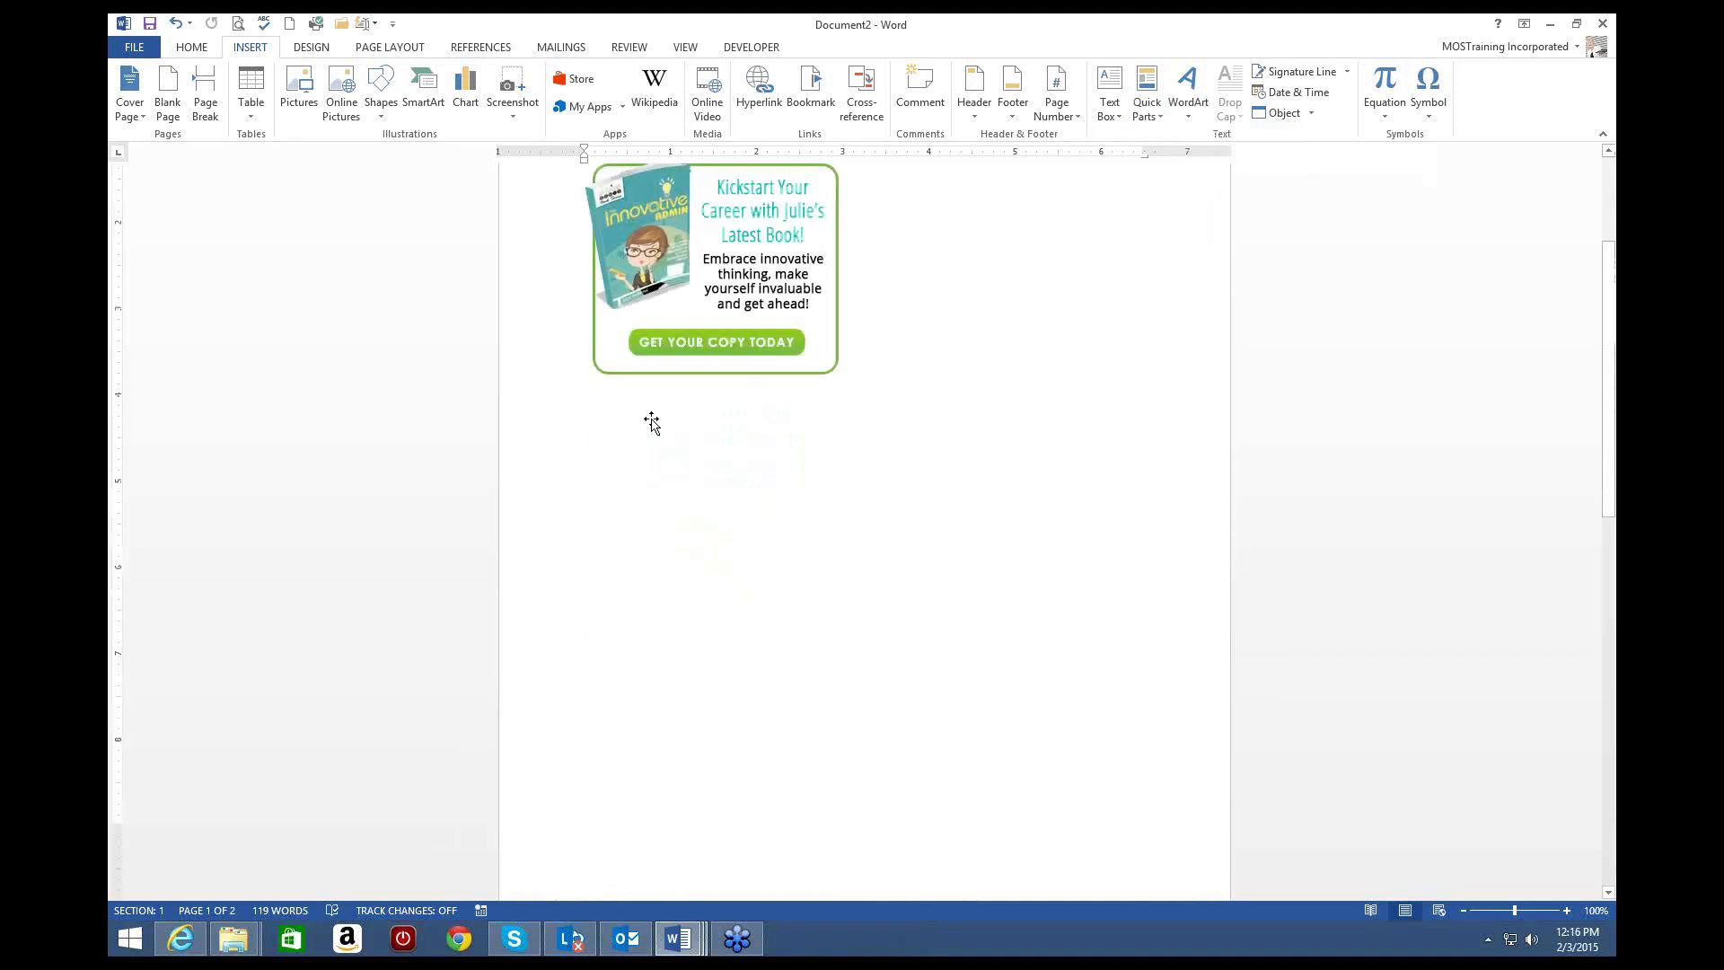
pyautogui.scroll(3, 699, 447)
pyautogui.click(718, 475)
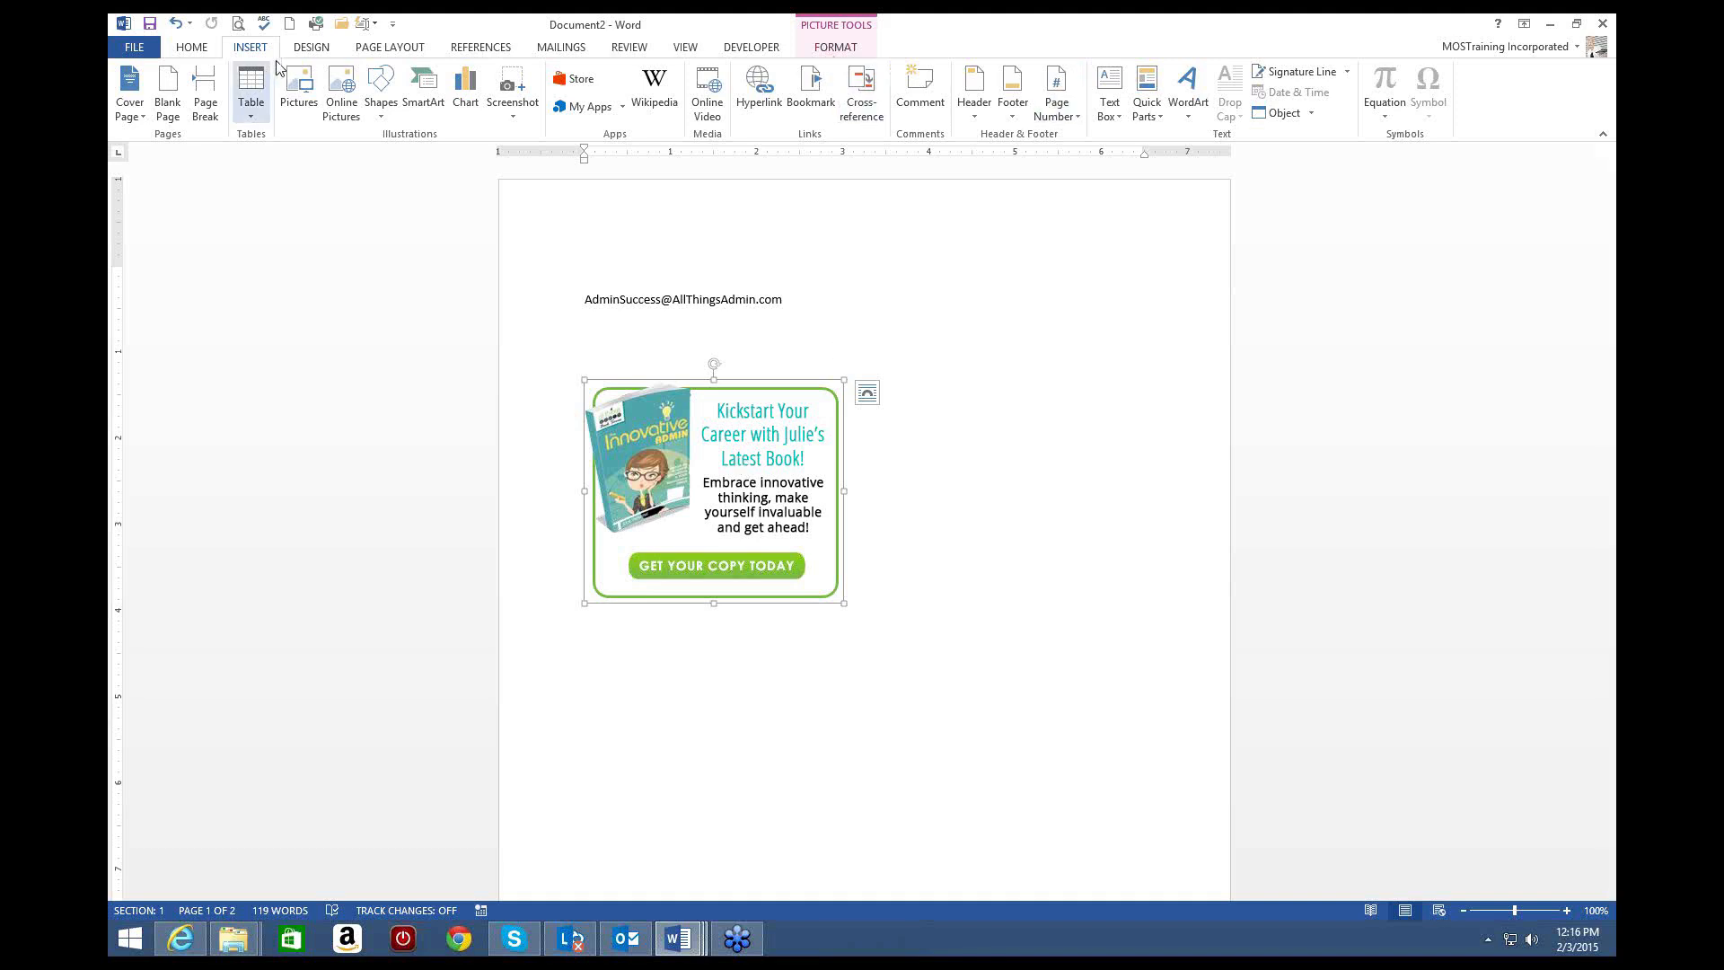
pyautogui.click(1163, 117)
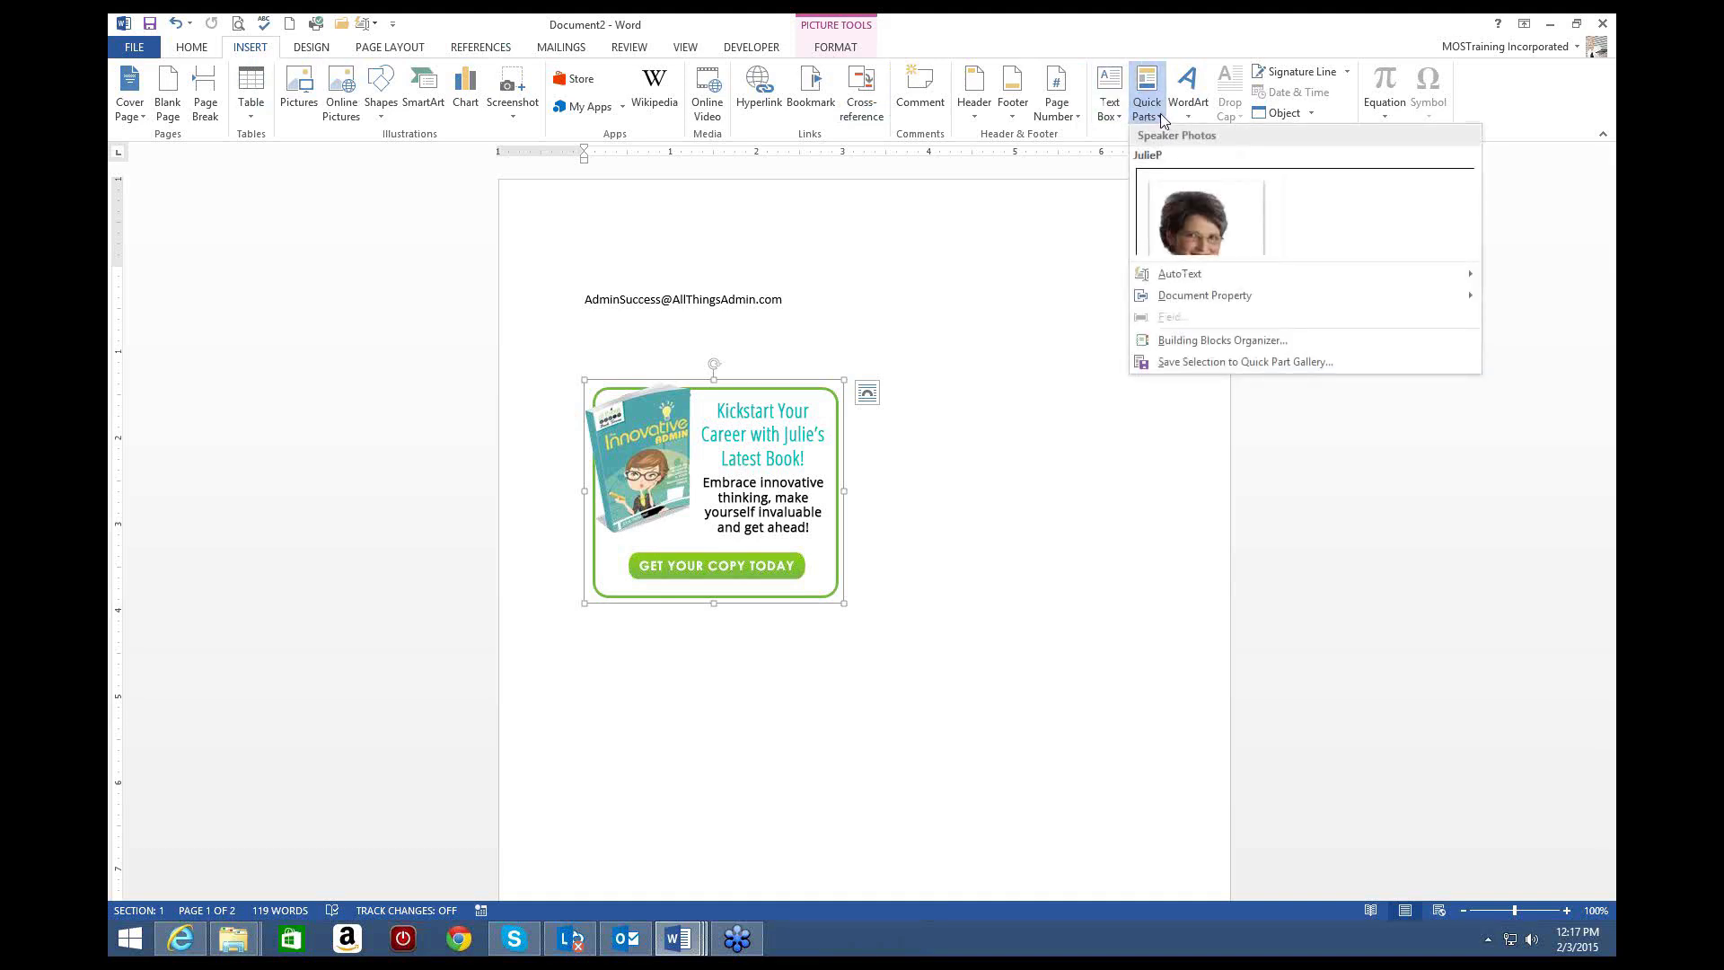
pyautogui.click(1194, 366)
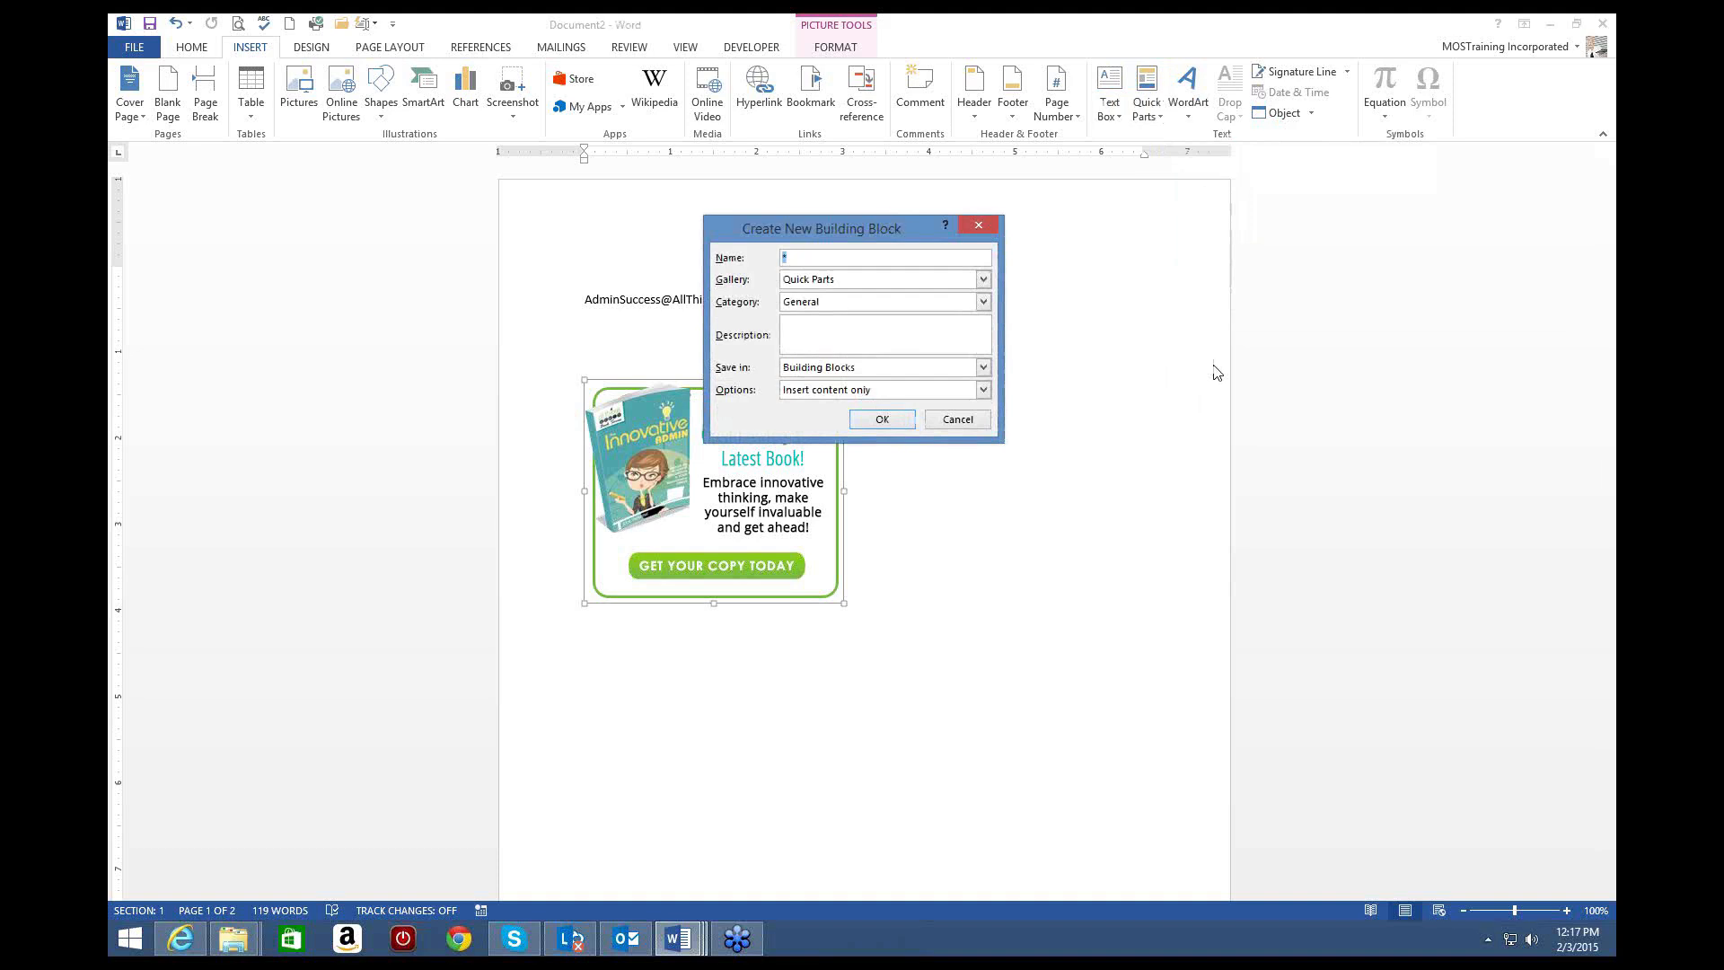
pyautogui.write('DonnaG')
pyautogui.click(983, 302)
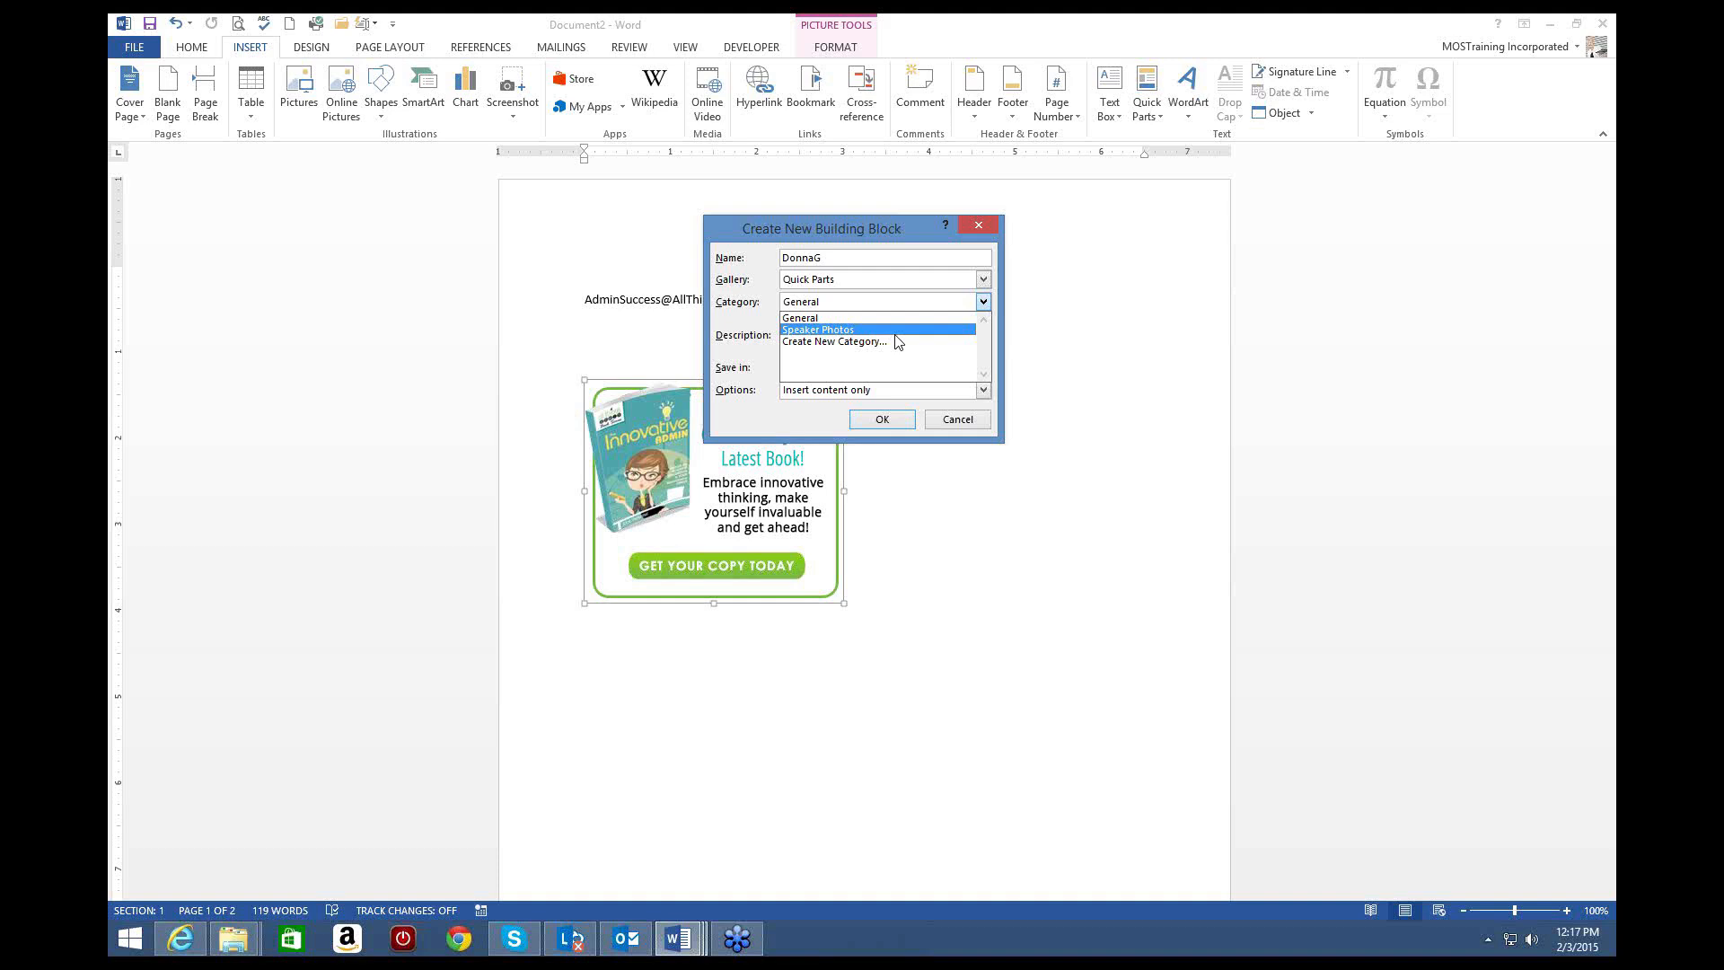
pyautogui.click(955, 419)
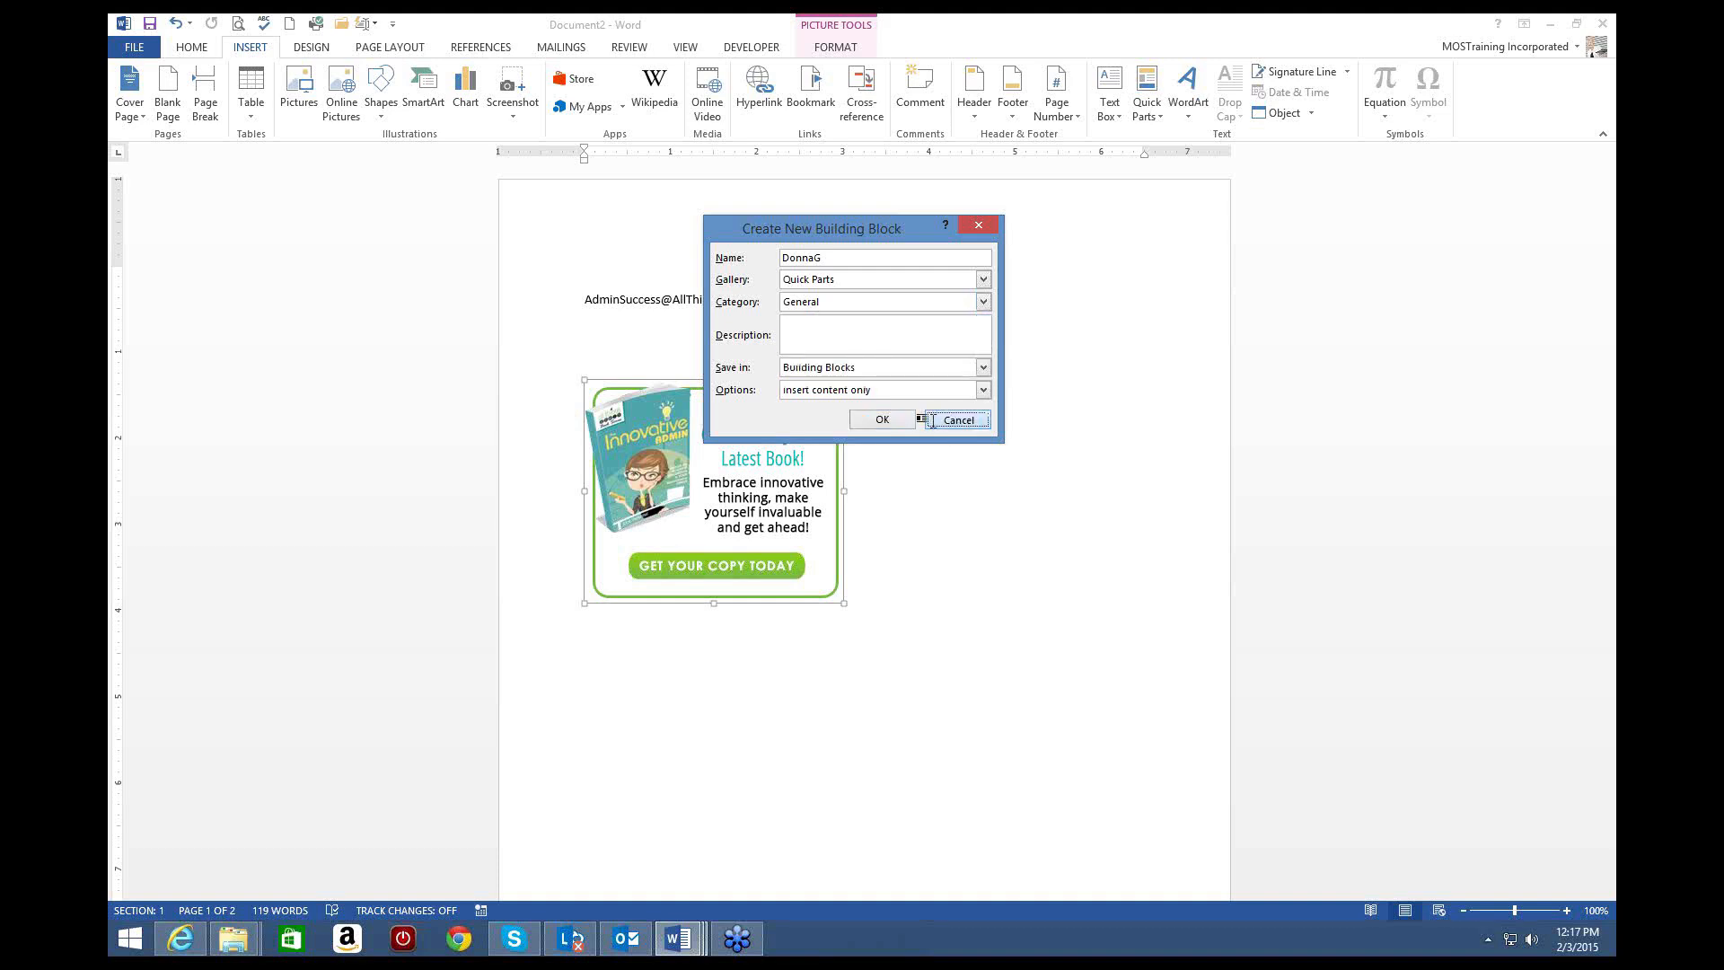
# Step: Insert the speaker photo above the book banner by expanding its building block name, and delete the inserted photo
pyautogui.click(626, 349)
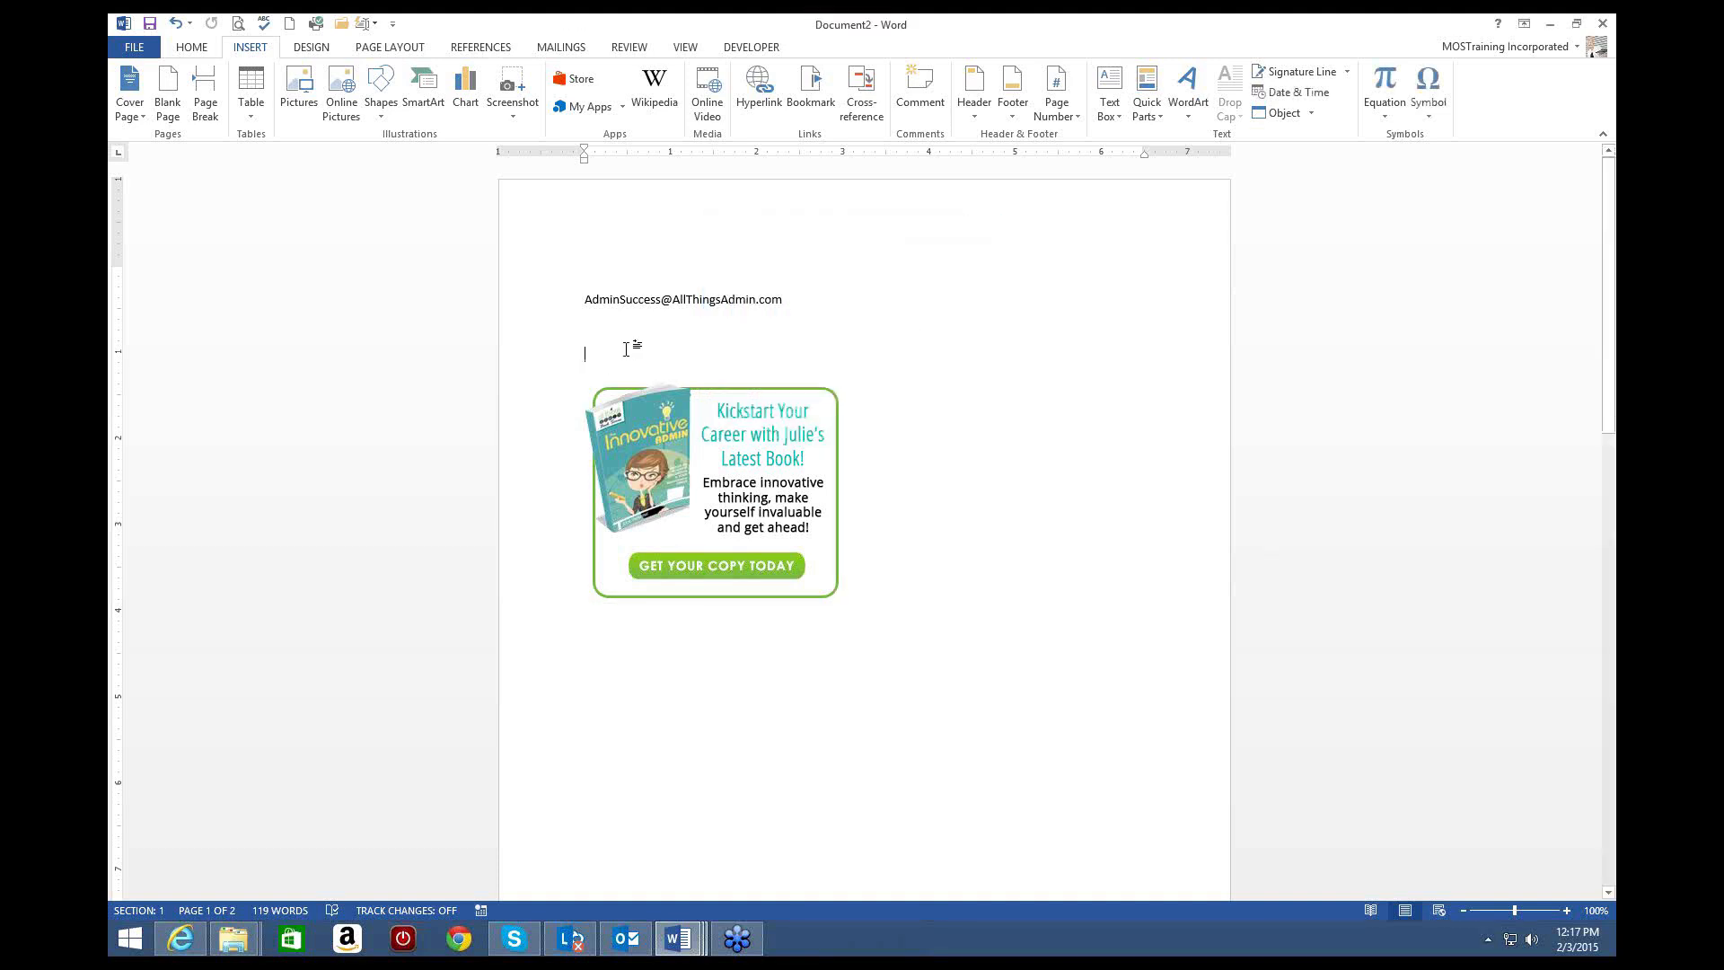
pyautogui.write('juliep')
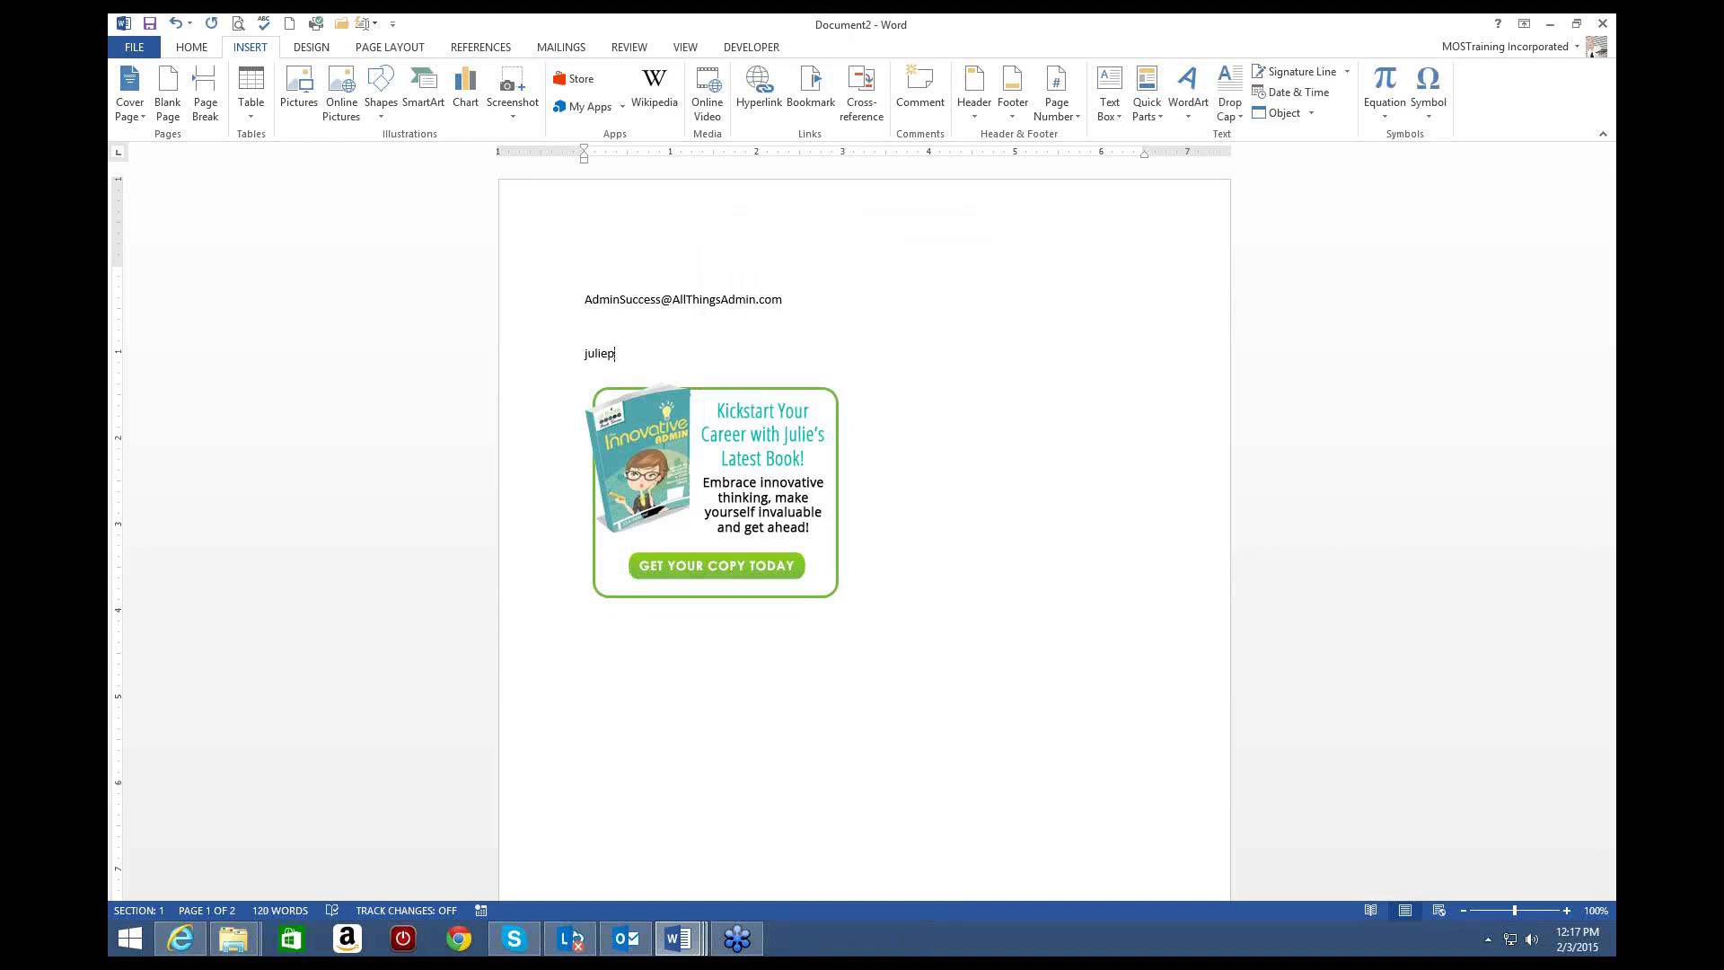
pyautogui.press('F3')
pyautogui.click(636, 383)
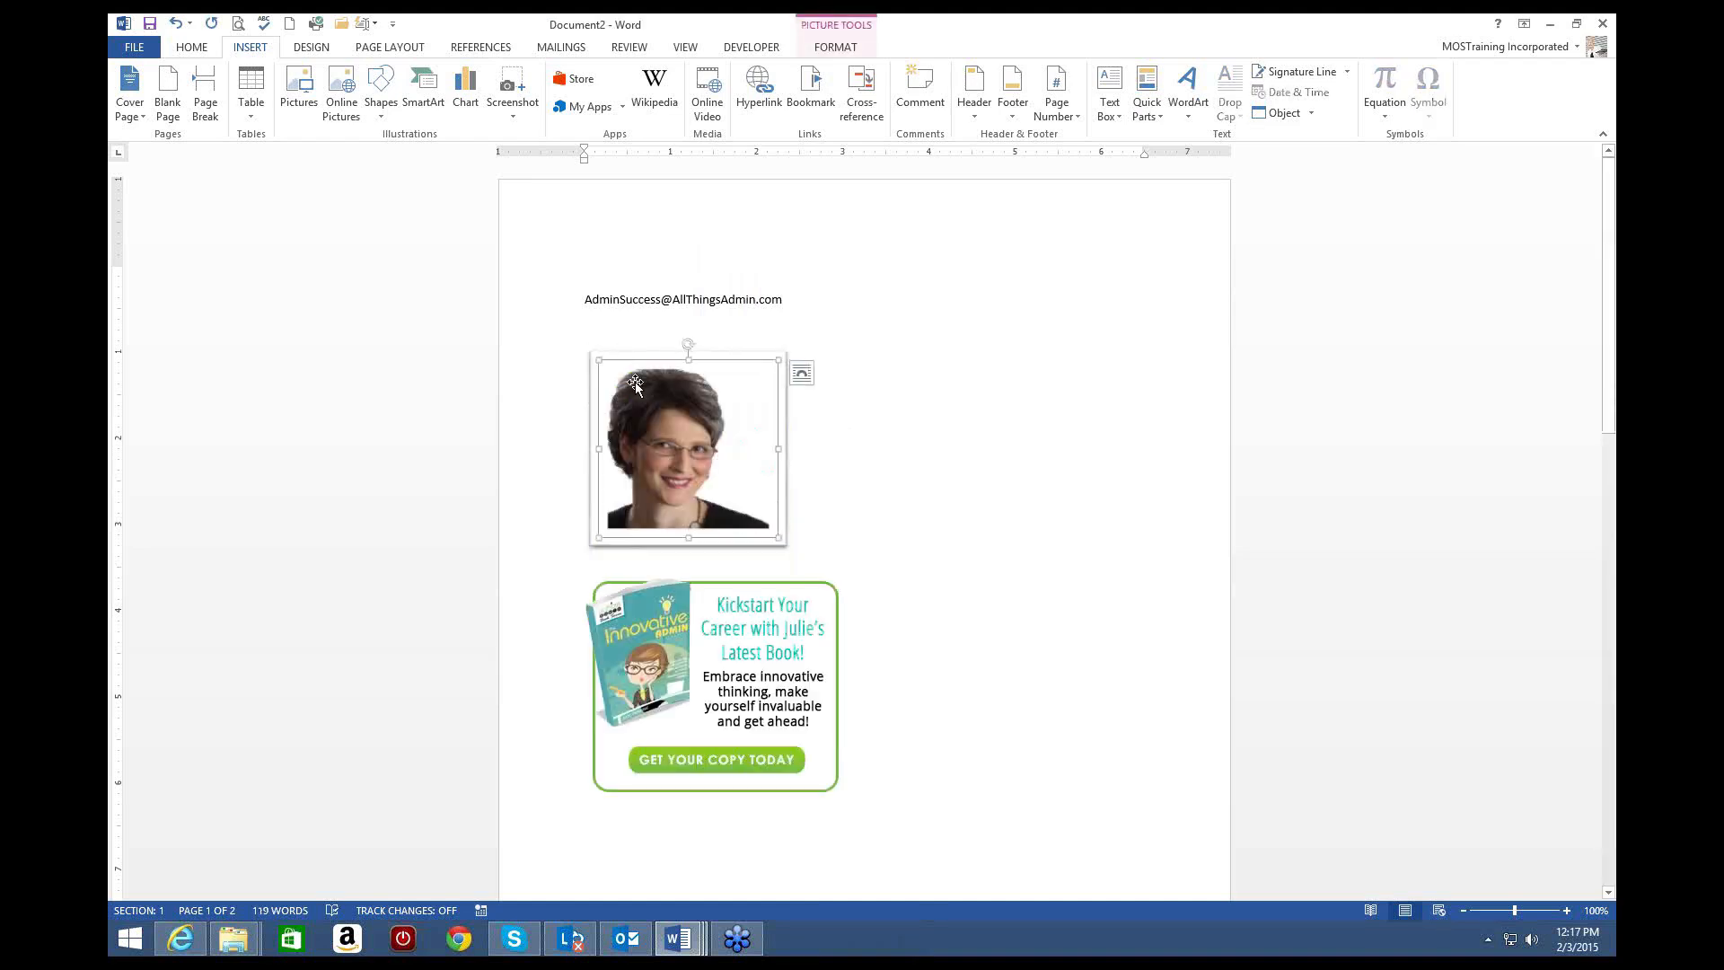
pyautogui.press('Delete')
# Step: Insert the saved speaker photo on the line below the e-mail address by expanding its building block name
pyautogui.click(641, 339)
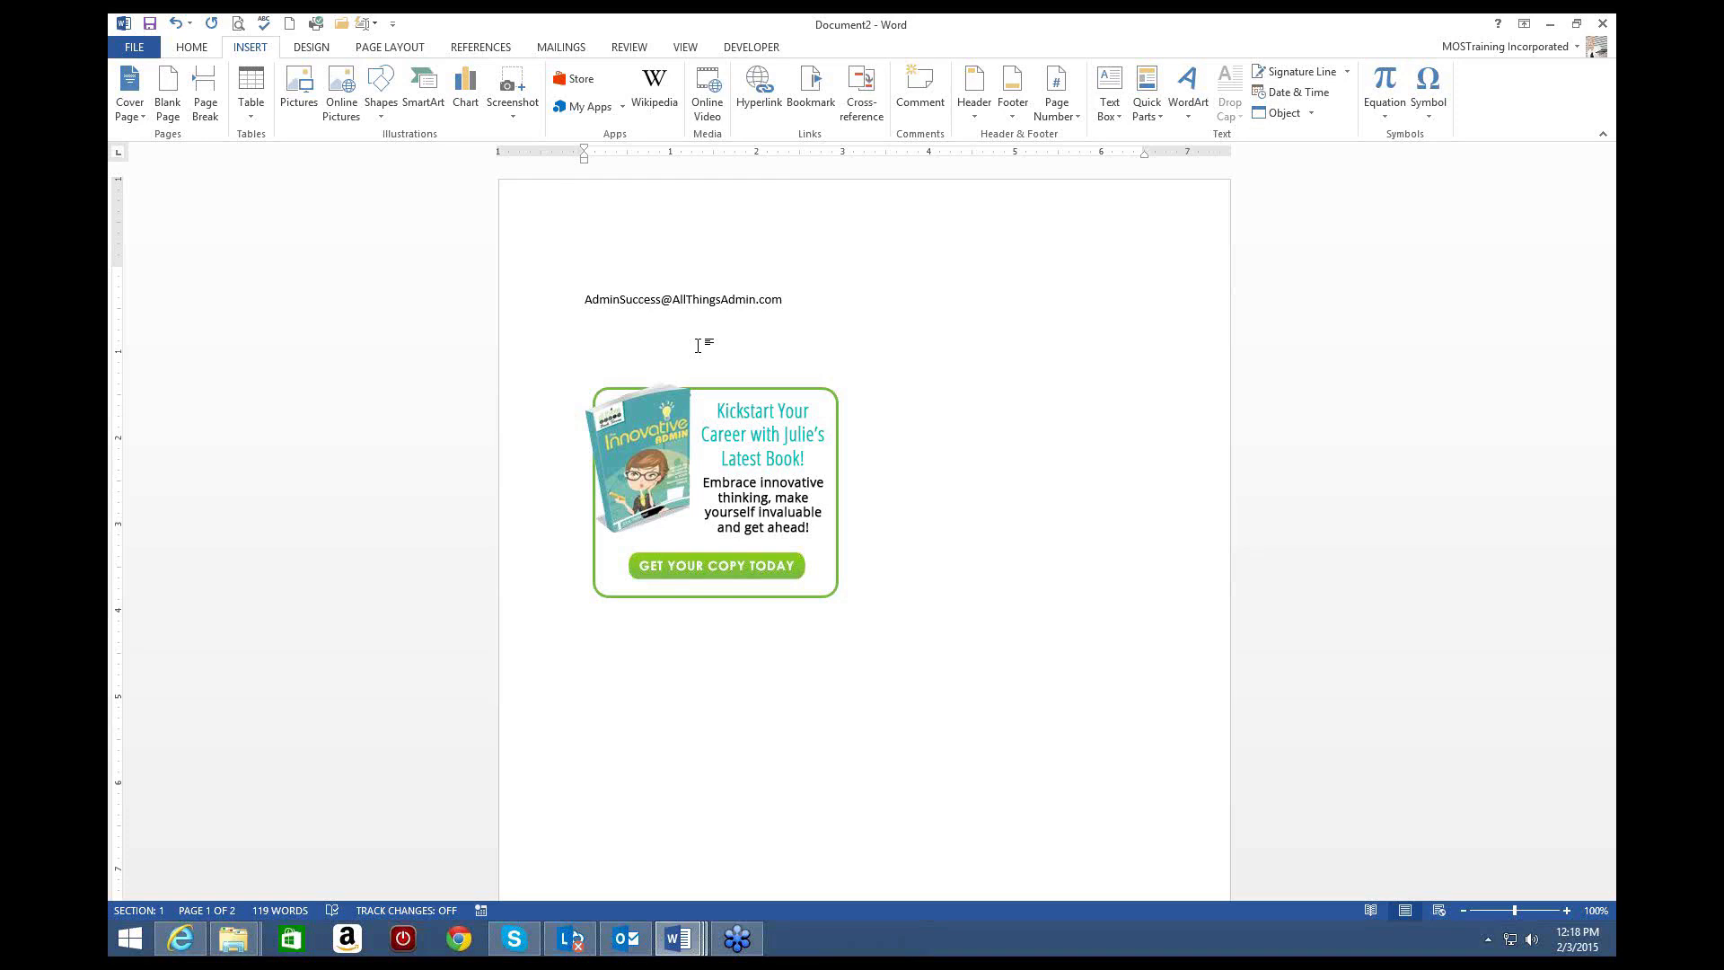
pyautogui.write('Juliep')
pyautogui.press('space')
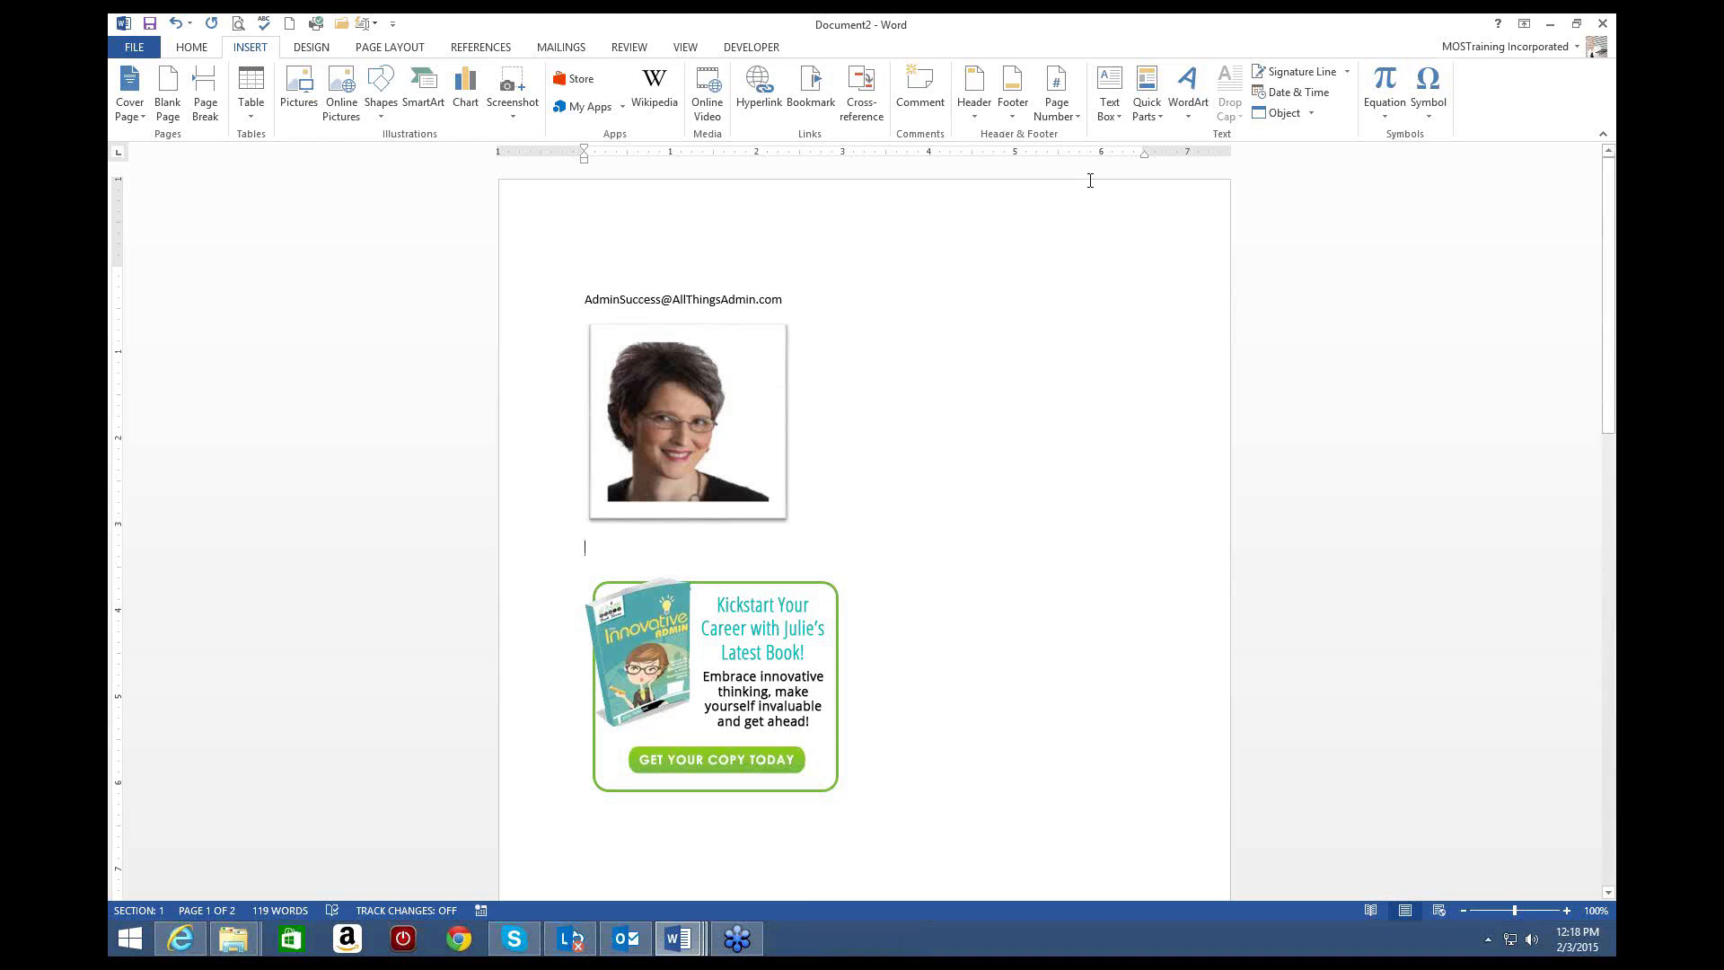
# Step: Insert the built-in Retrospect footer into the document
pyautogui.scroll(-5, 953, 410)
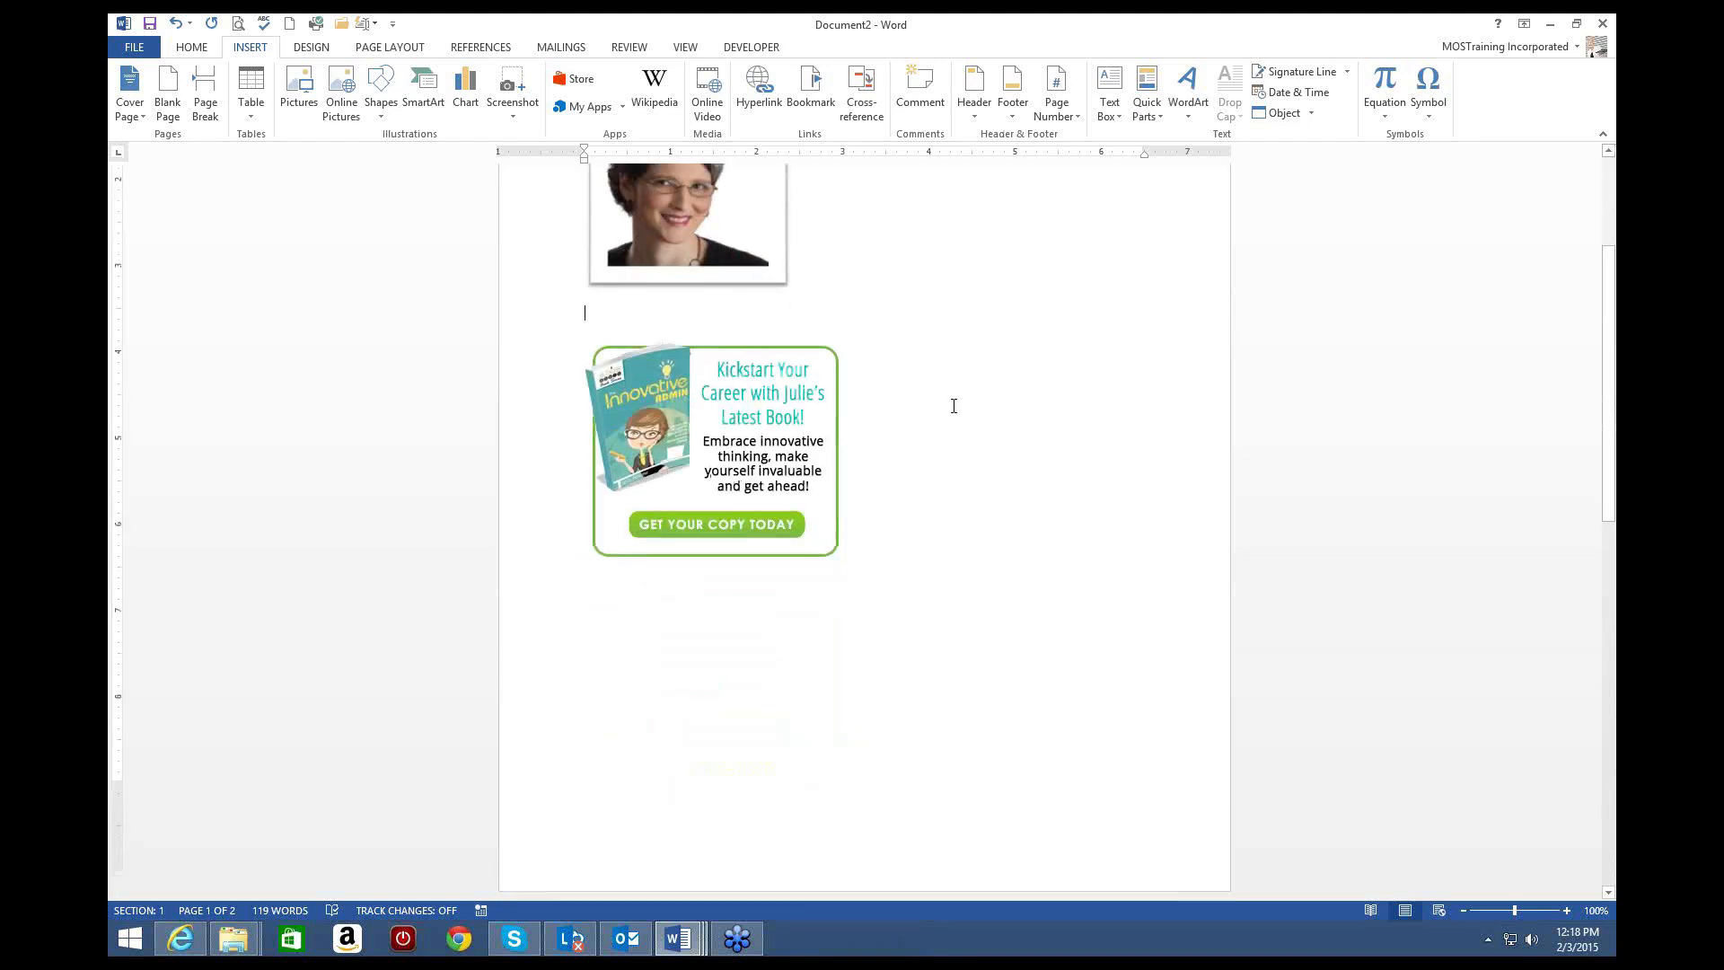
pyautogui.scroll(5, 954, 403)
pyautogui.scroll(-2, 954, 402)
pyautogui.scroll(3, 953, 400)
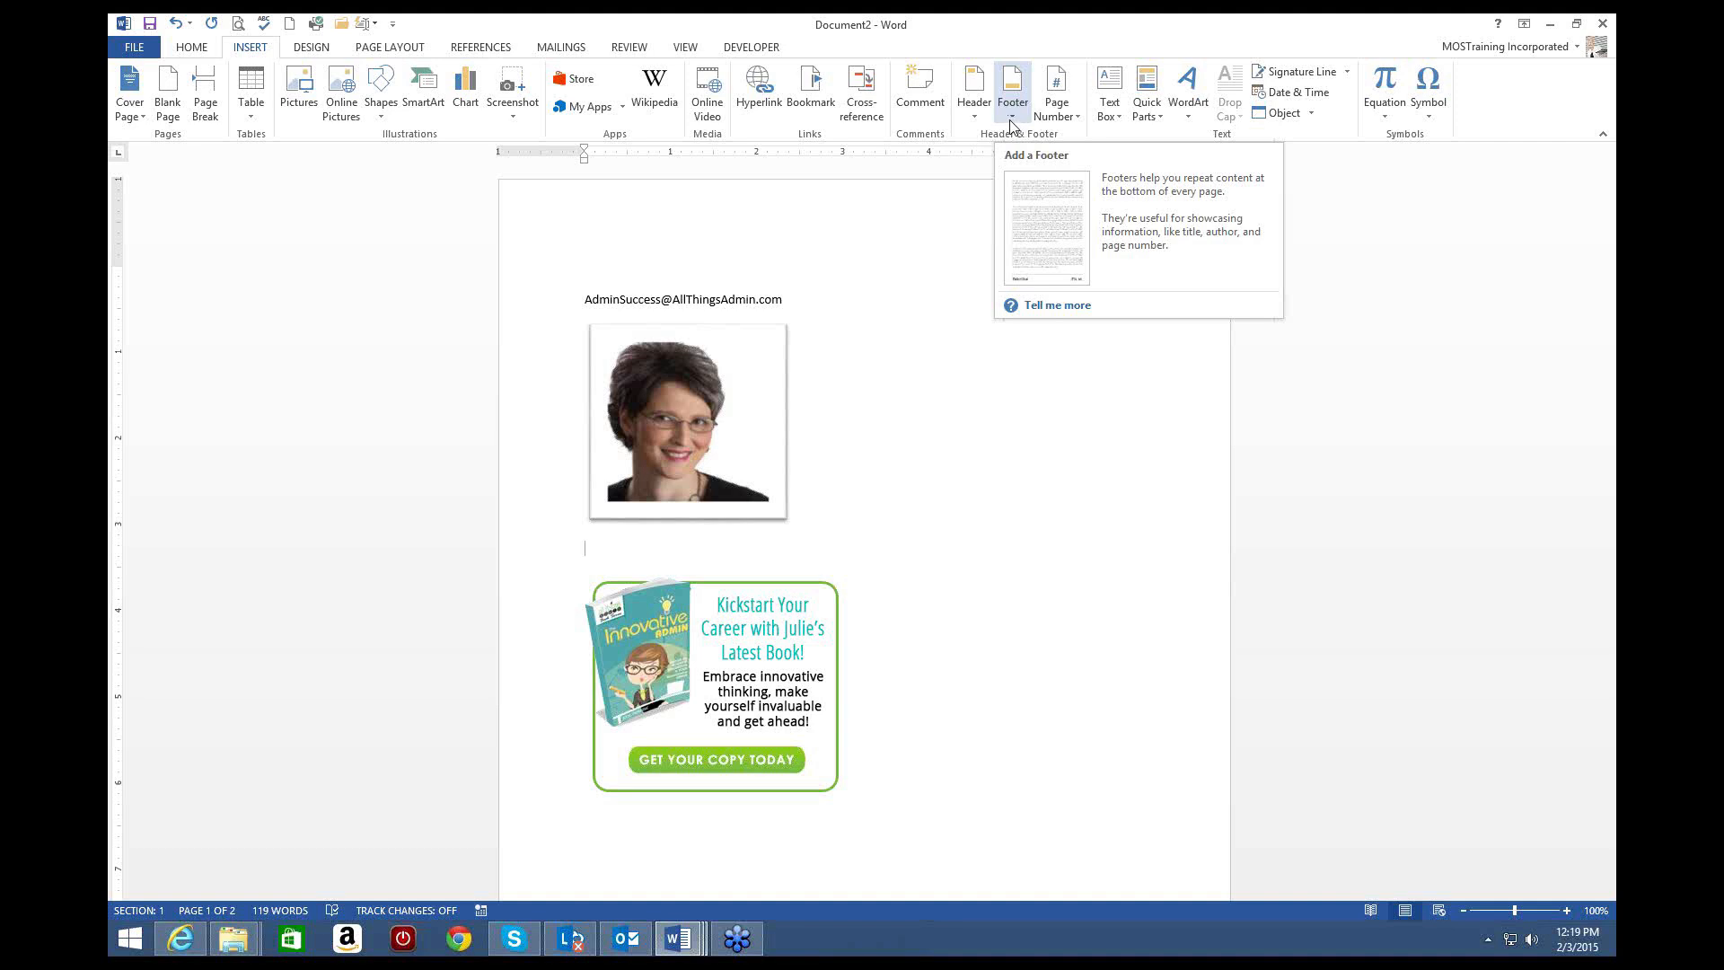
pyautogui.click(1015, 119)
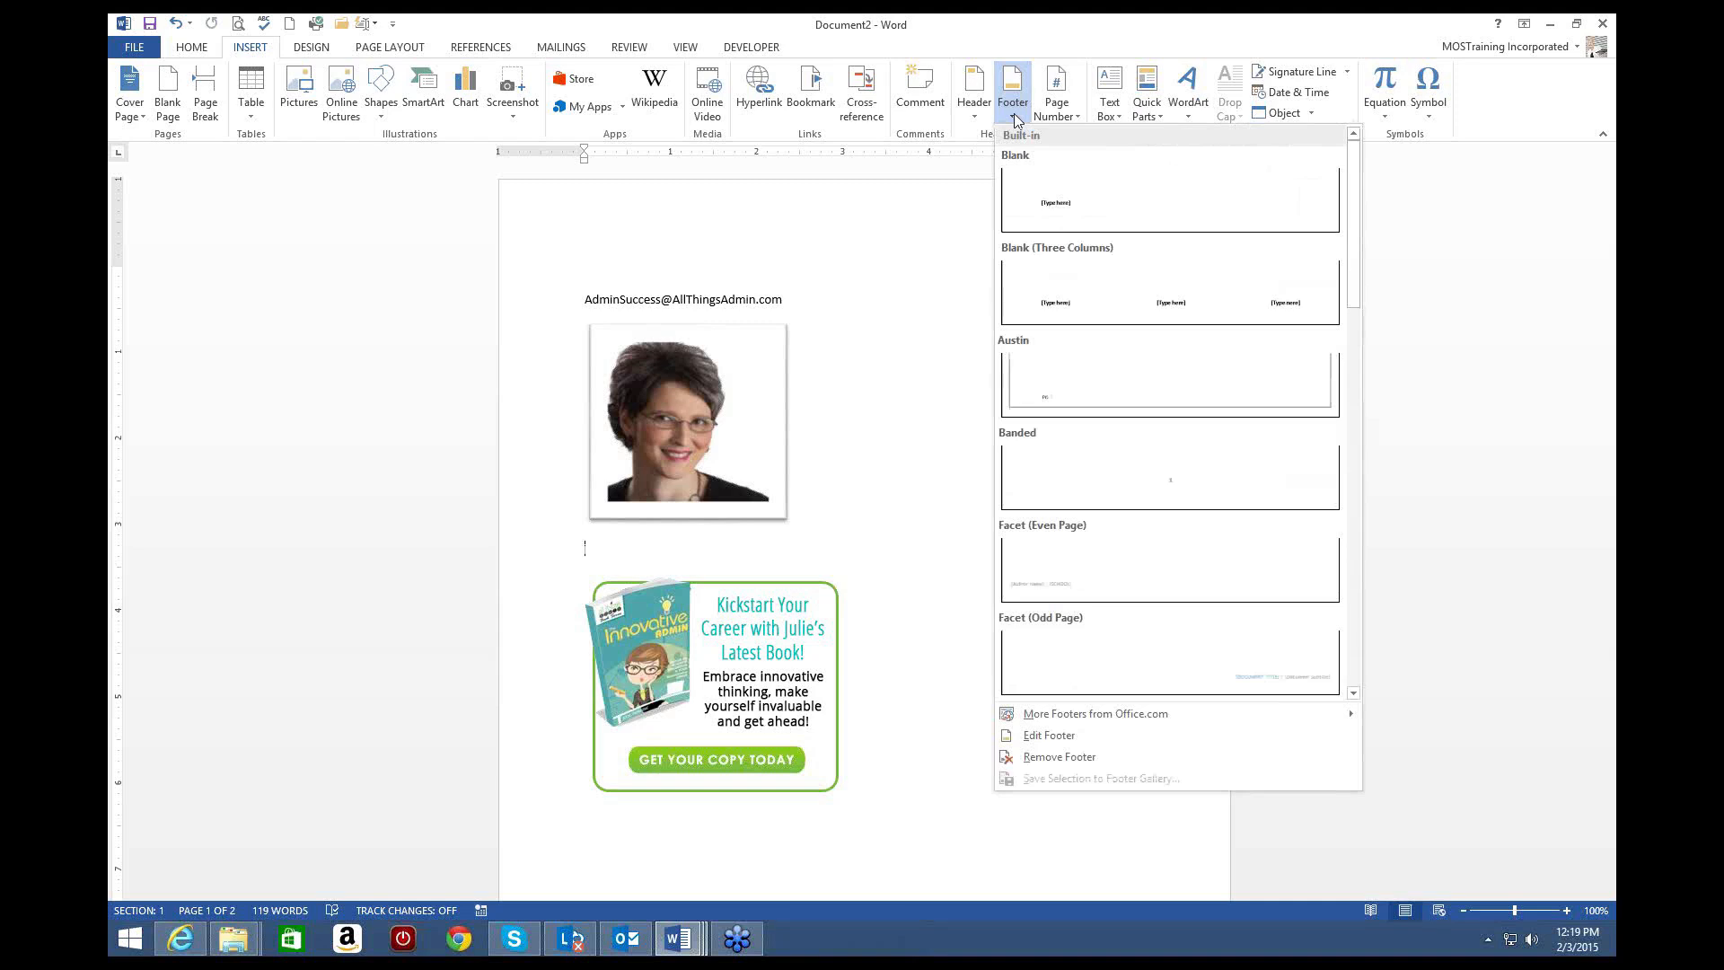
pyautogui.scroll(-3, 1083, 476)
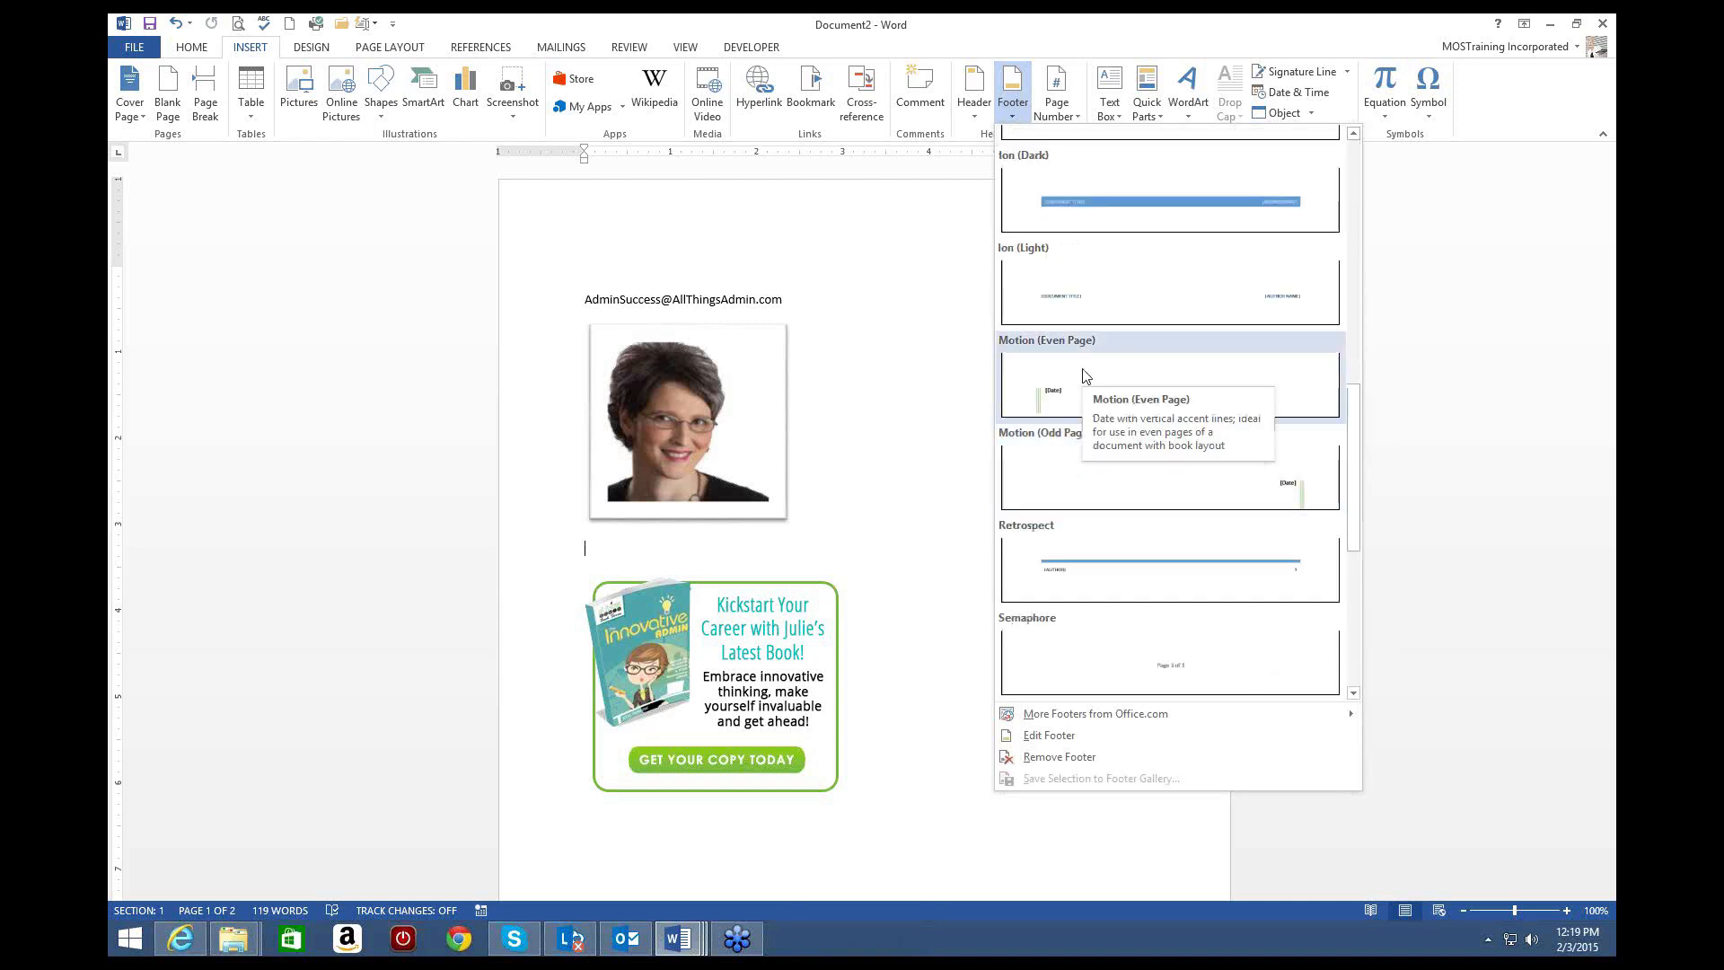
pyautogui.click(1068, 565)
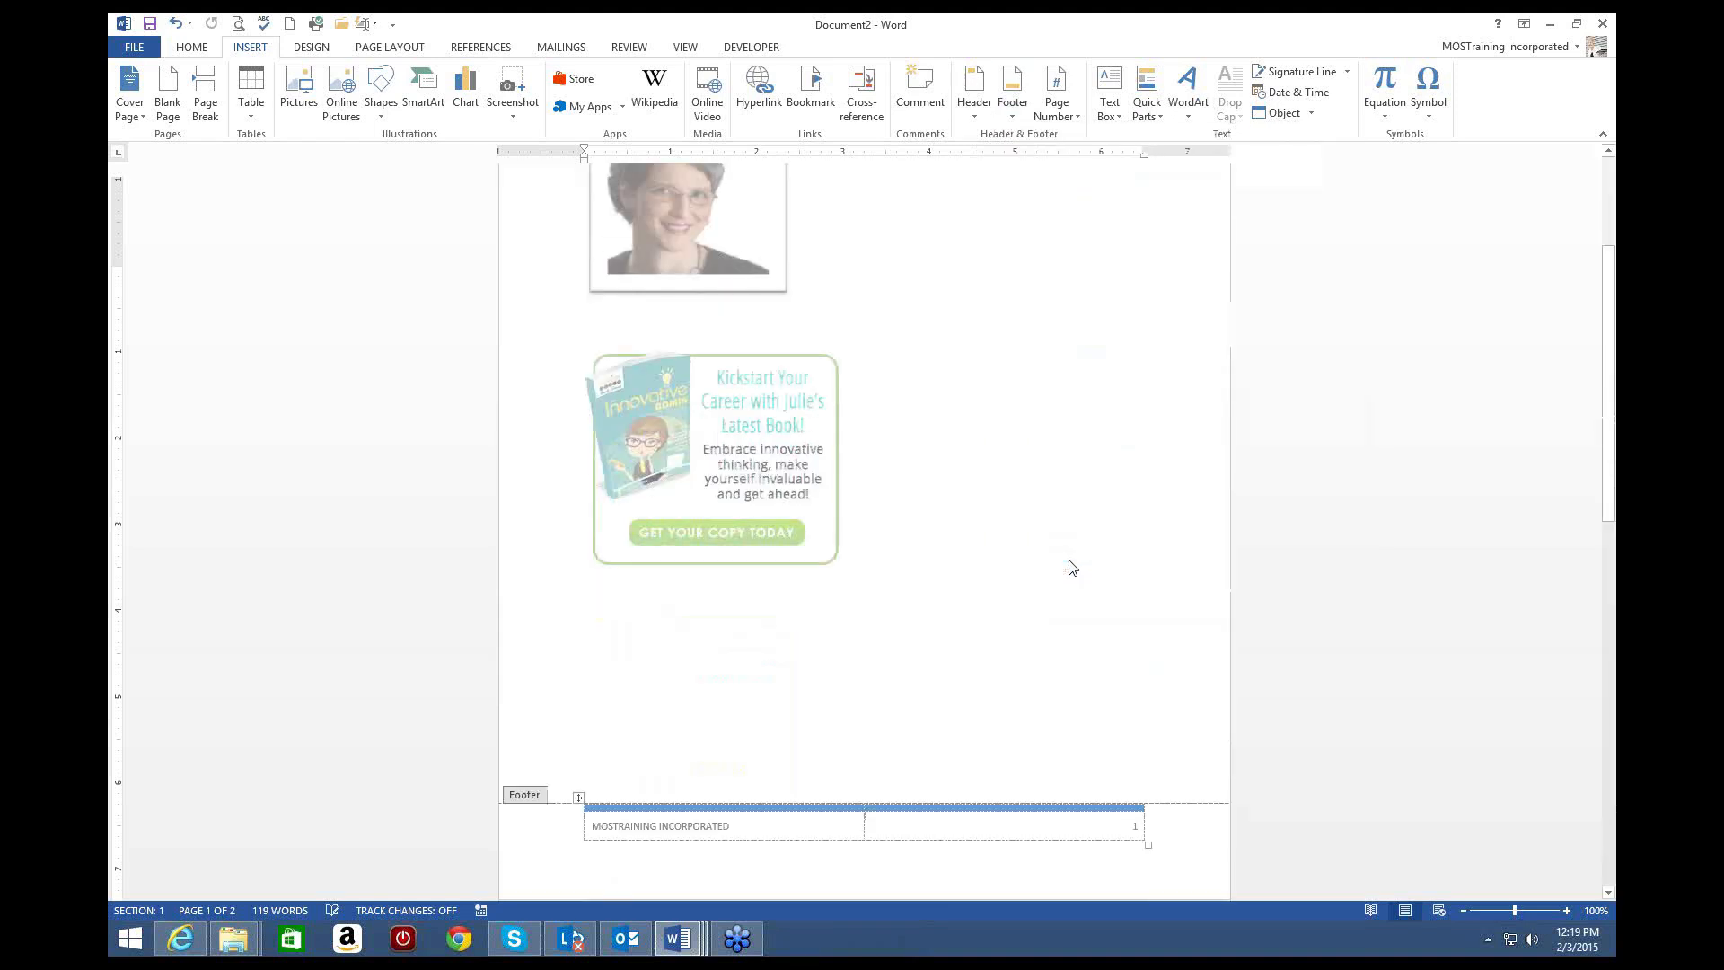
pyautogui.scroll(-3, 1073, 567)
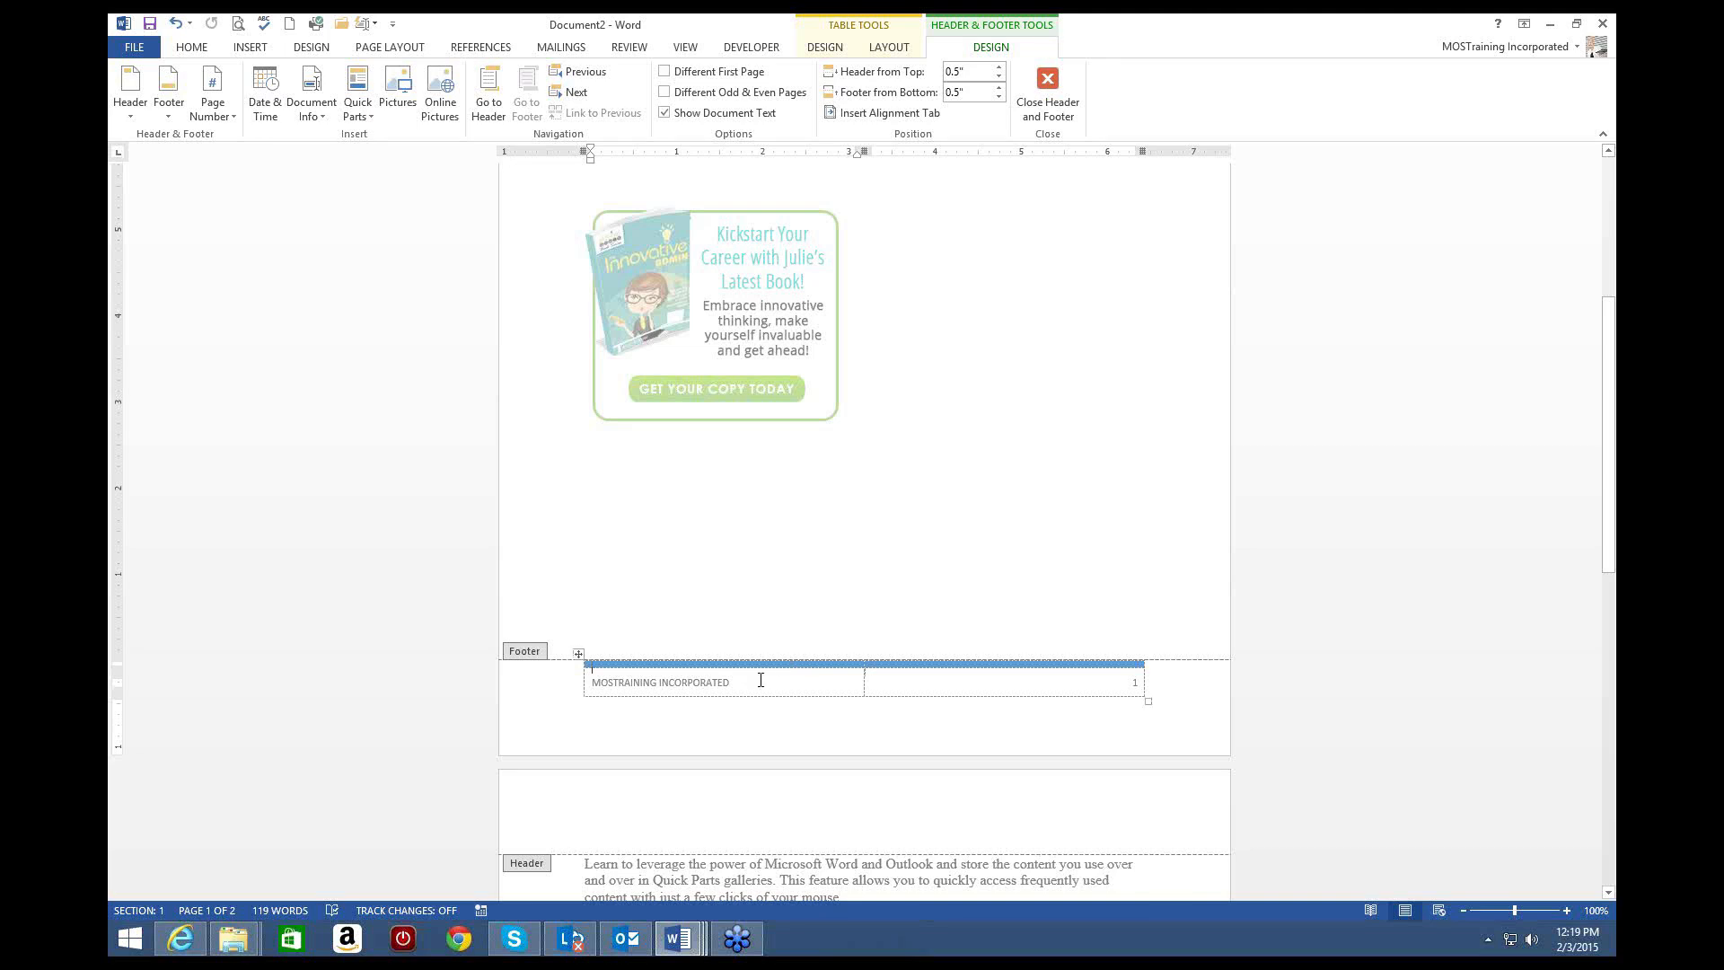
pyautogui.click(754, 682)
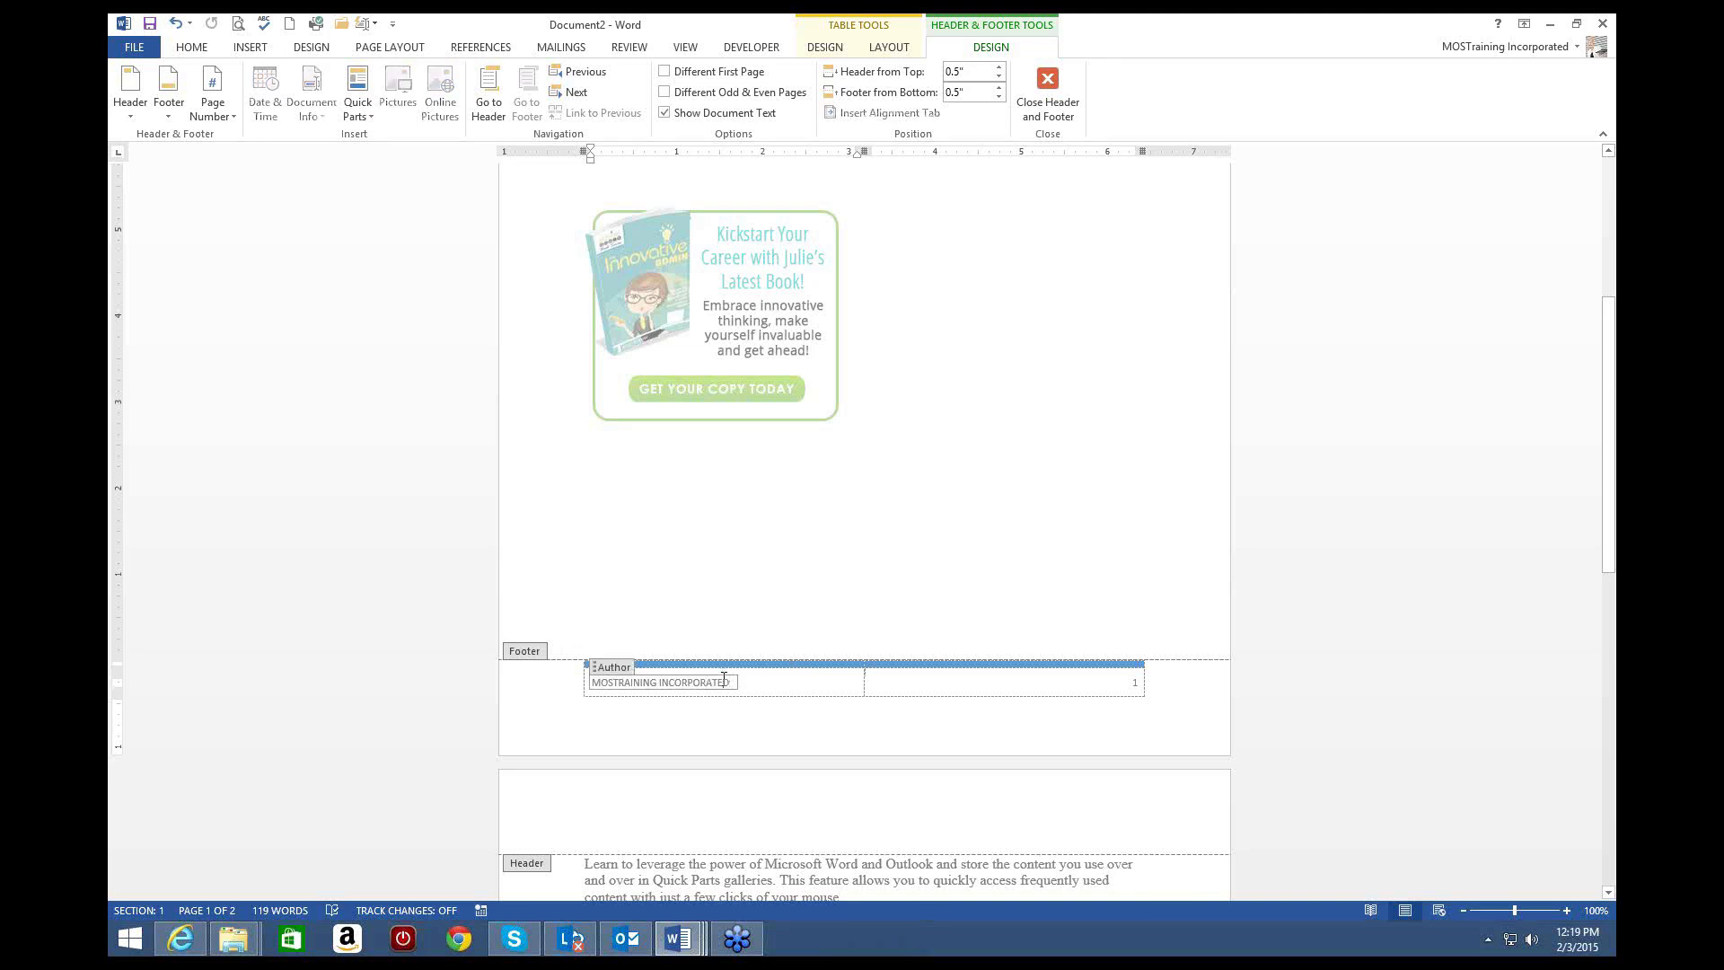
pyautogui.click(783, 683)
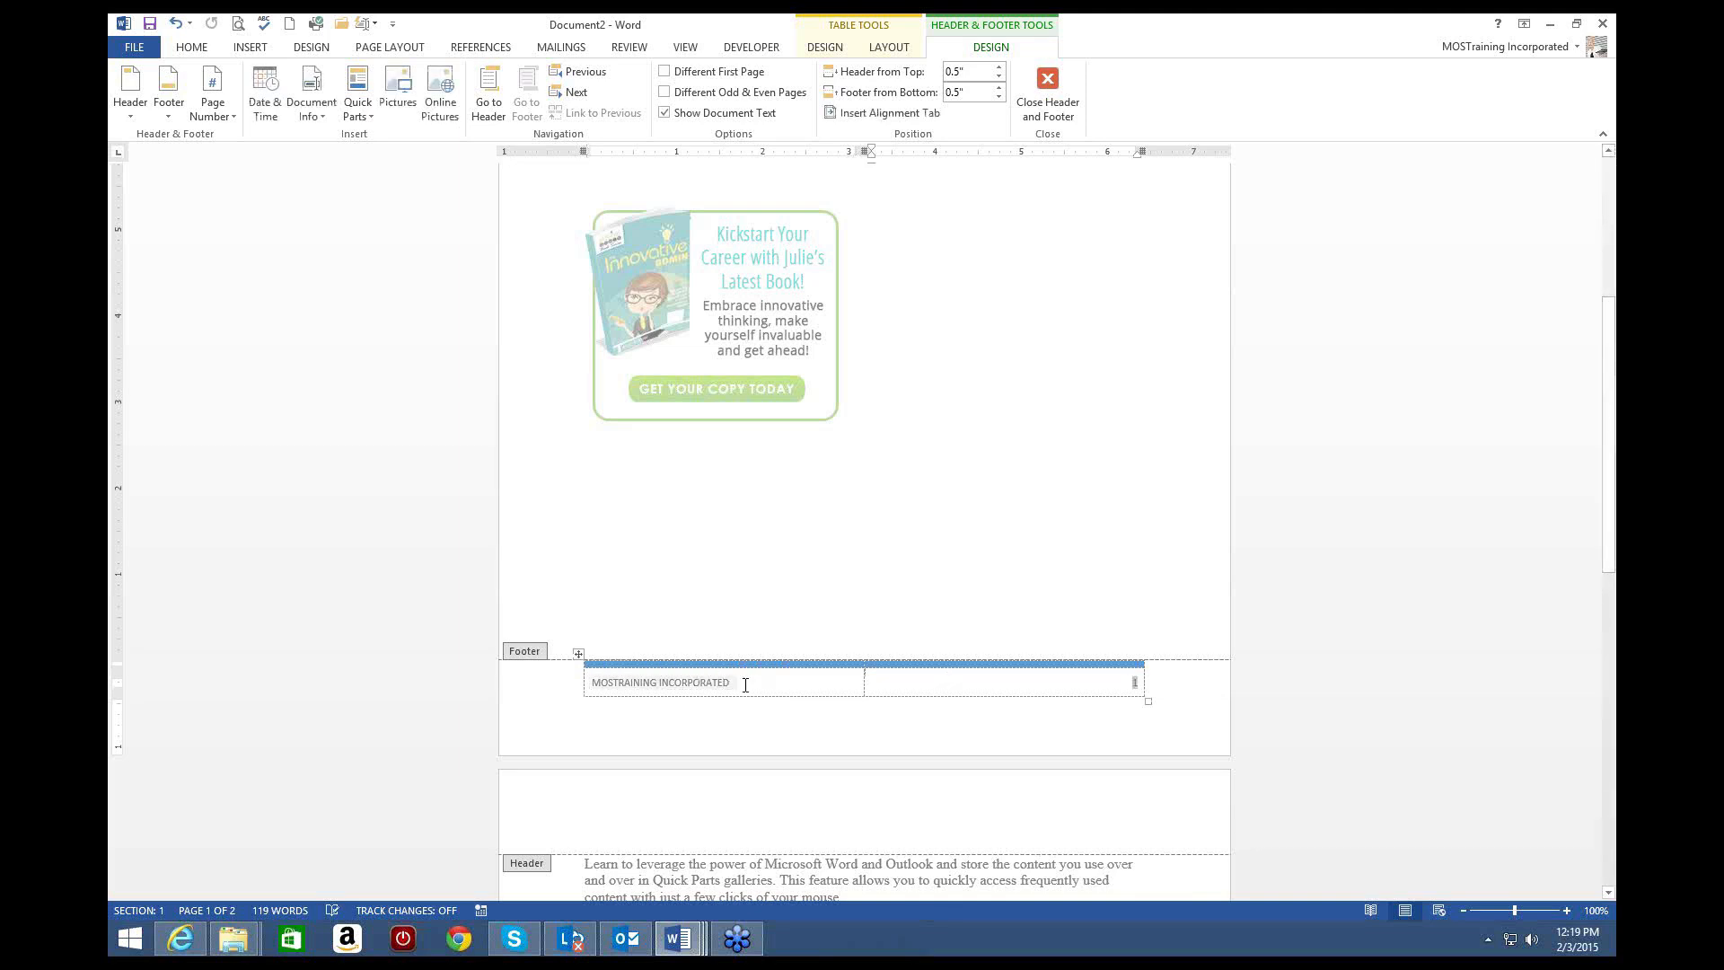
pyautogui.click(550, 685)
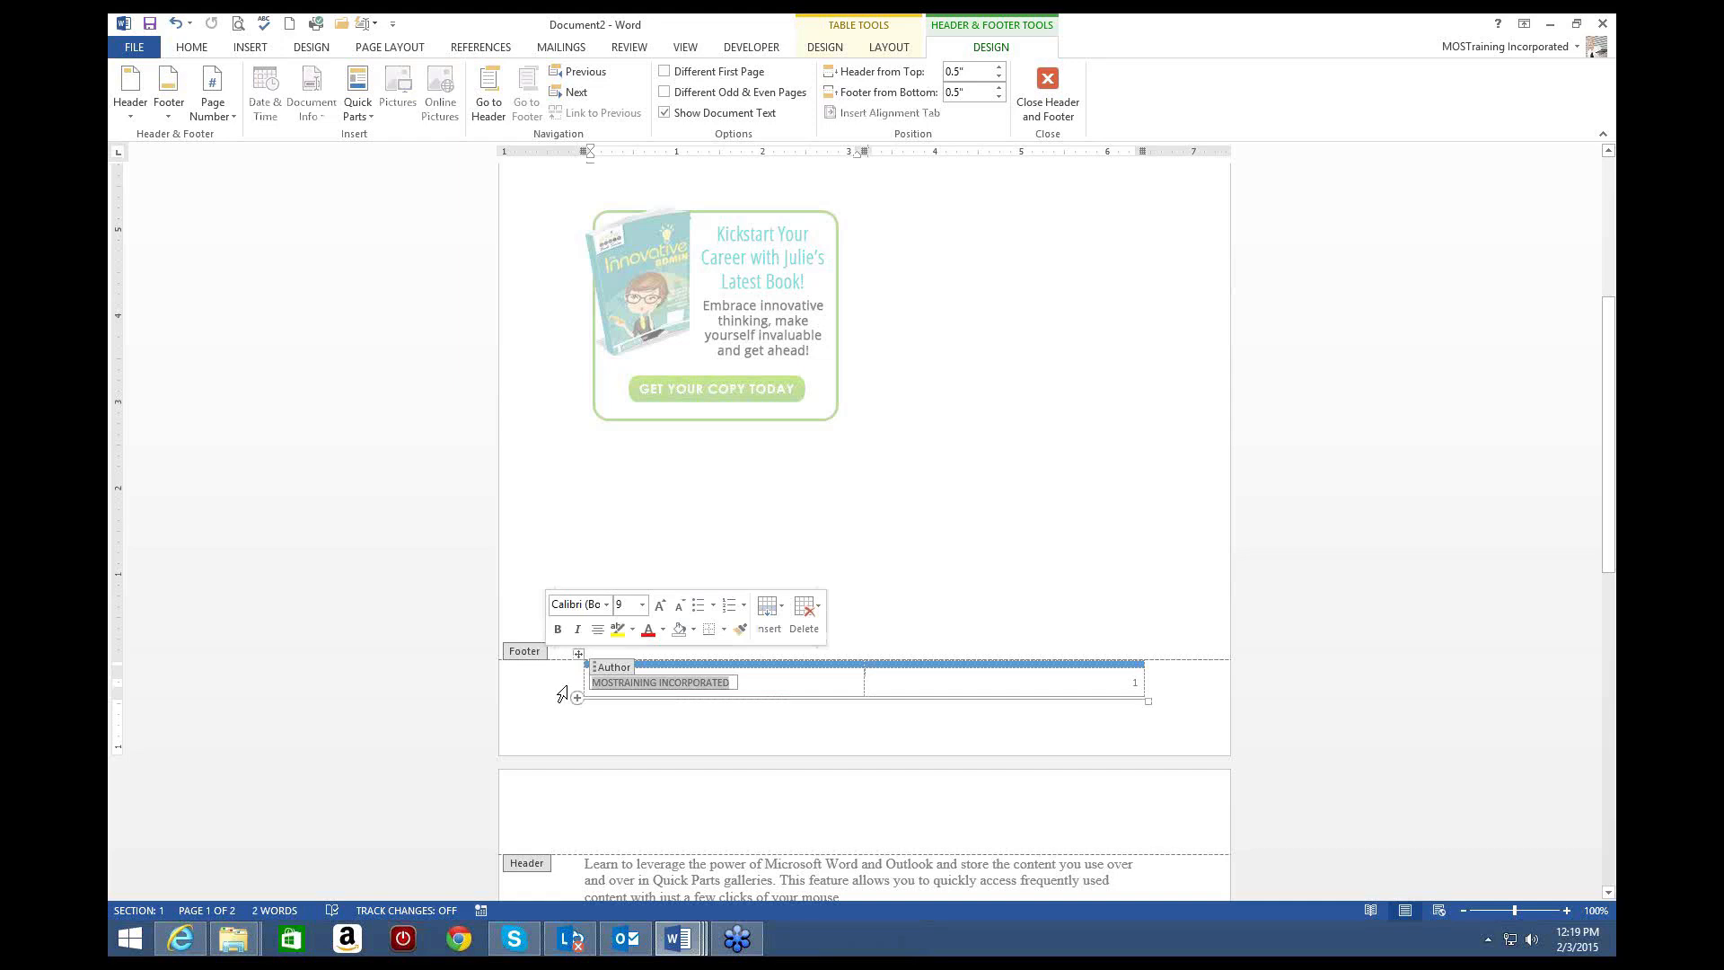
pyautogui.write('www.most')
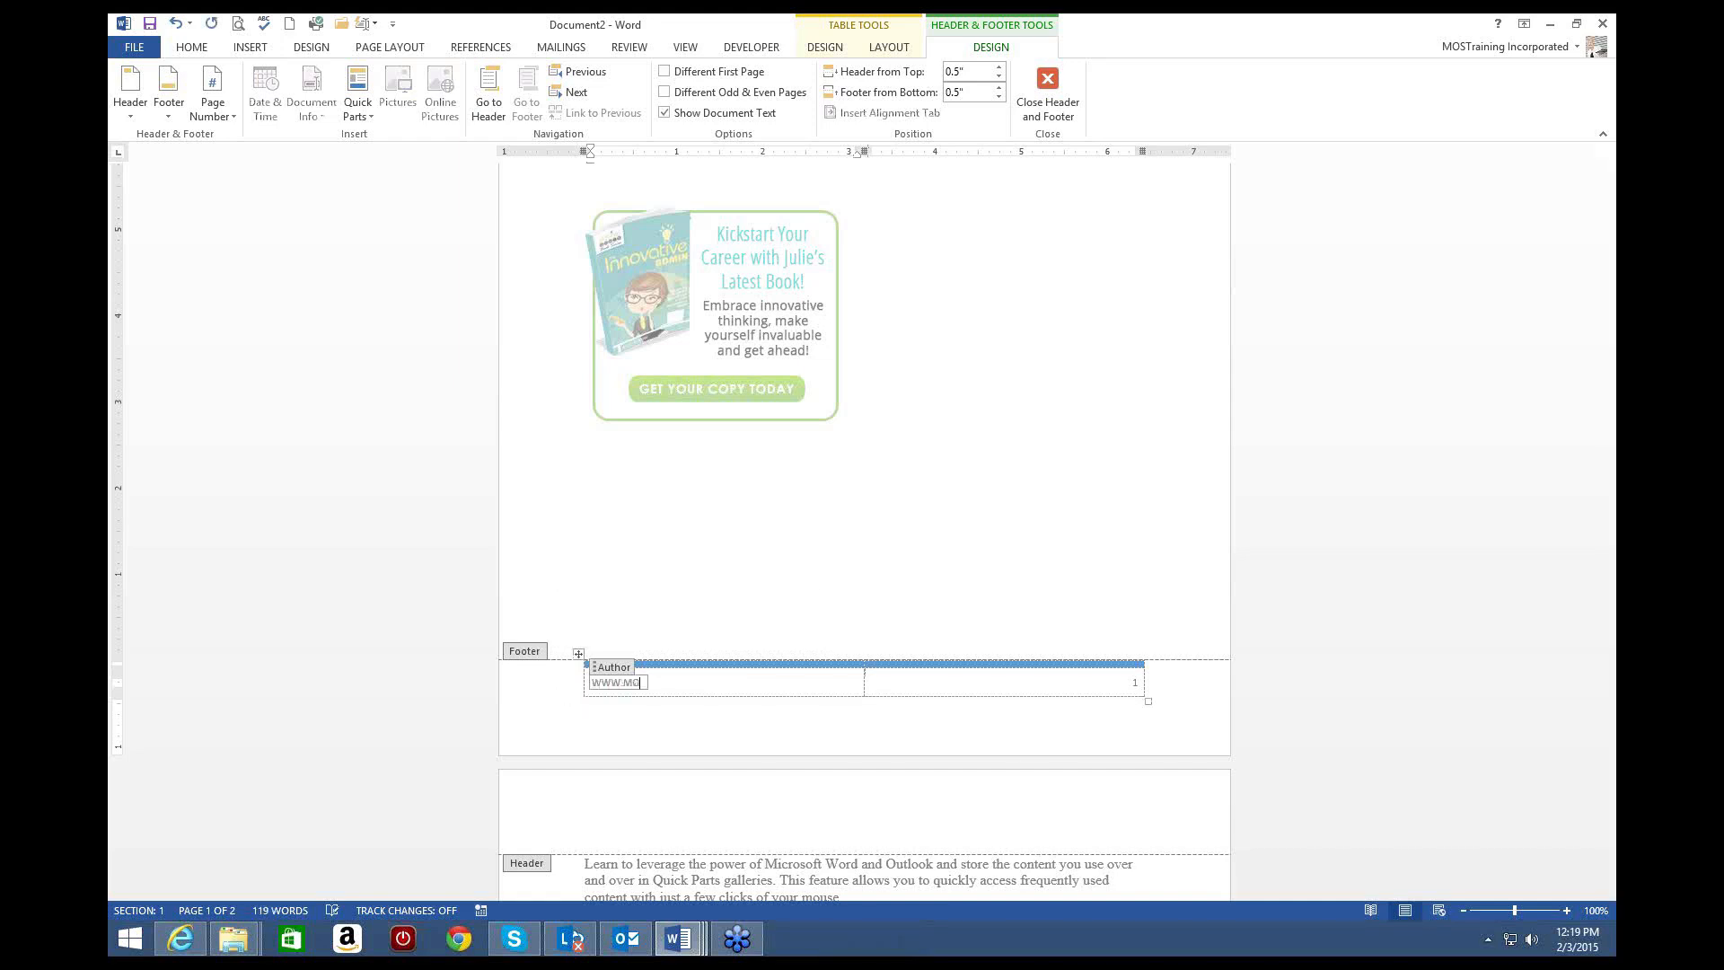
pyautogui.write('raining.co')
pyautogui.press('BackSpace')
pyautogui.press('BackSpace')
pyautogui.press('BackSpace')
pyautogui.press('BackSpace')
pyautogui.press('BackSpace')
pyautogui.press('BackSpace')
pyautogui.press('BackSpace')
pyautogui.press('BackSpace')
pyautogui.press('BackSpace')
pyautogui.press('BackSpace')
pyautogui.press('BackSpace')
pyautogui.press('BackSpace')
pyautogui.press('BackSpace')
pyautogui.press('BackSpace')
pyautogui.press('BackSpace')
pyautogui.press('BackSpace')
pyautogui.write('w.allthingsadmin.com')
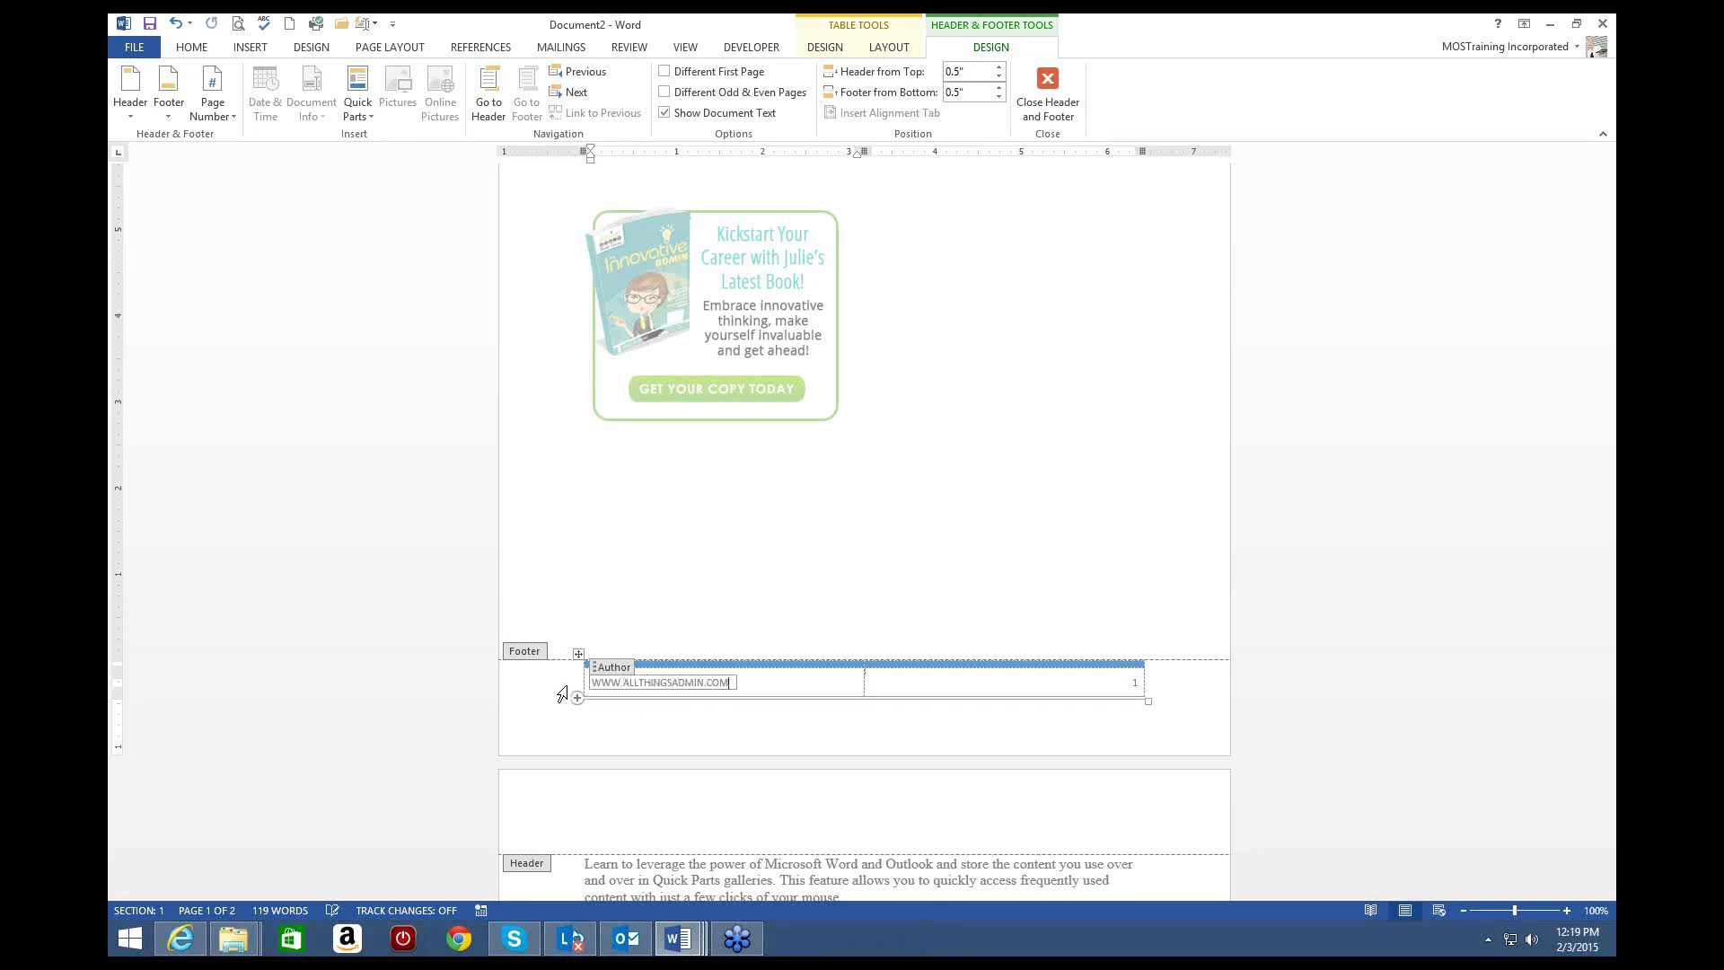
# Step: Select the entire footer table and start saving it as a new building block
pyautogui.click(1137, 684)
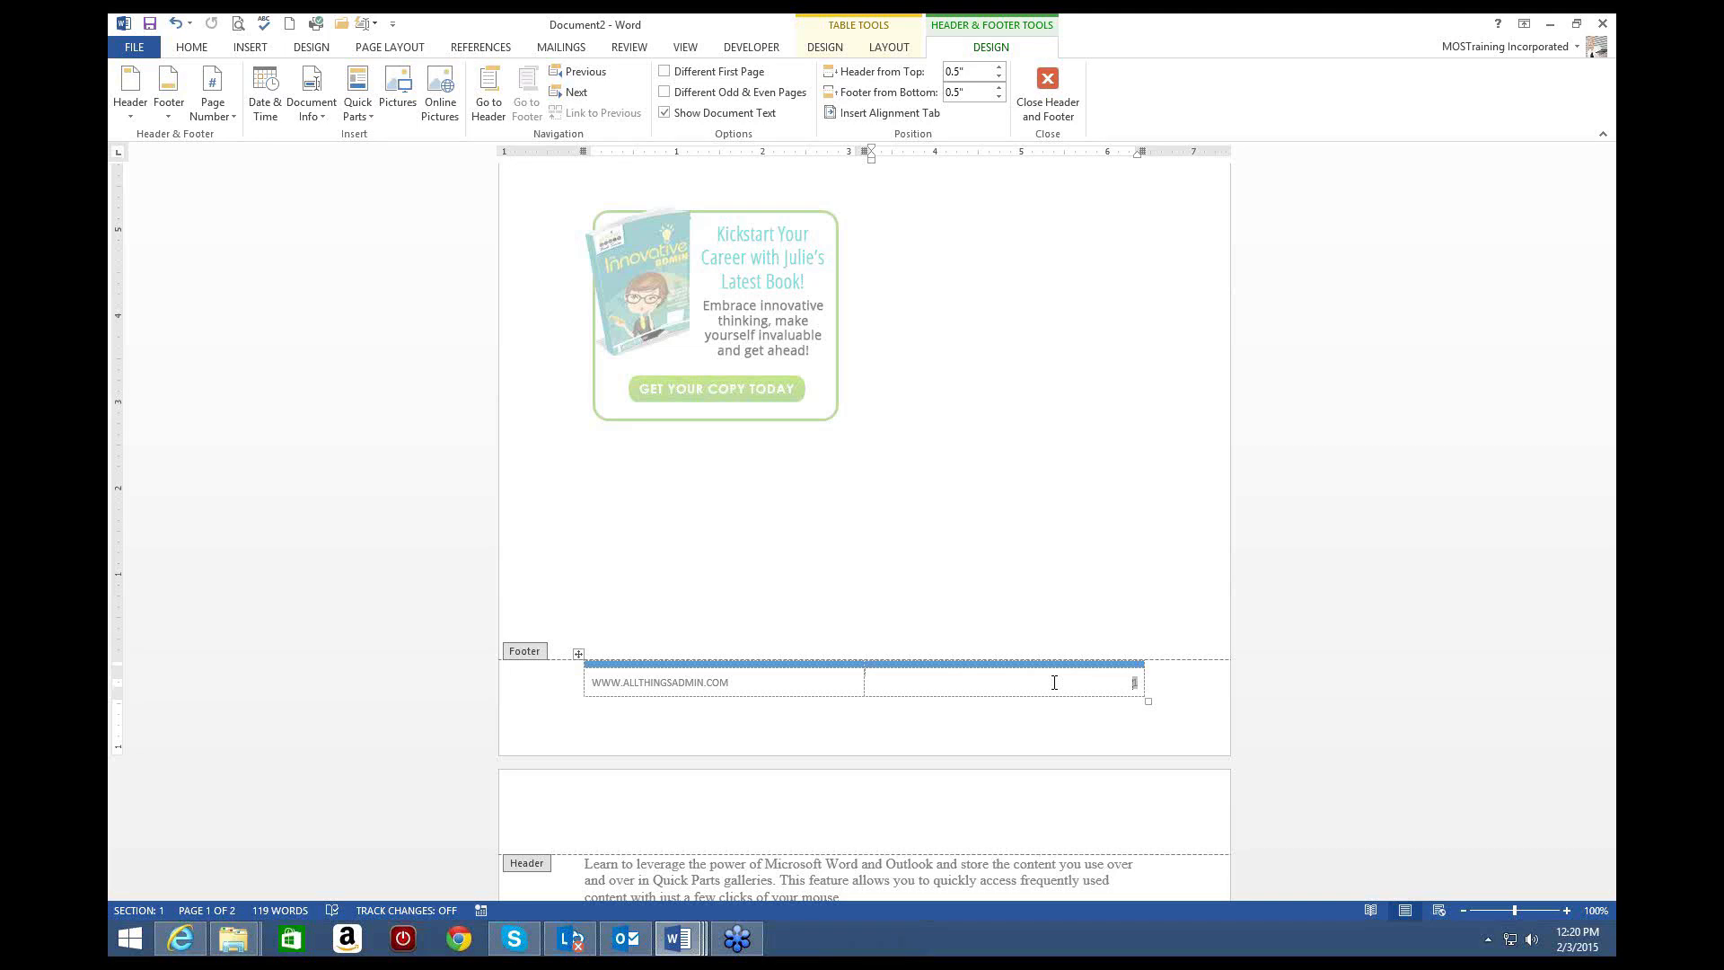
pyautogui.click(790, 665)
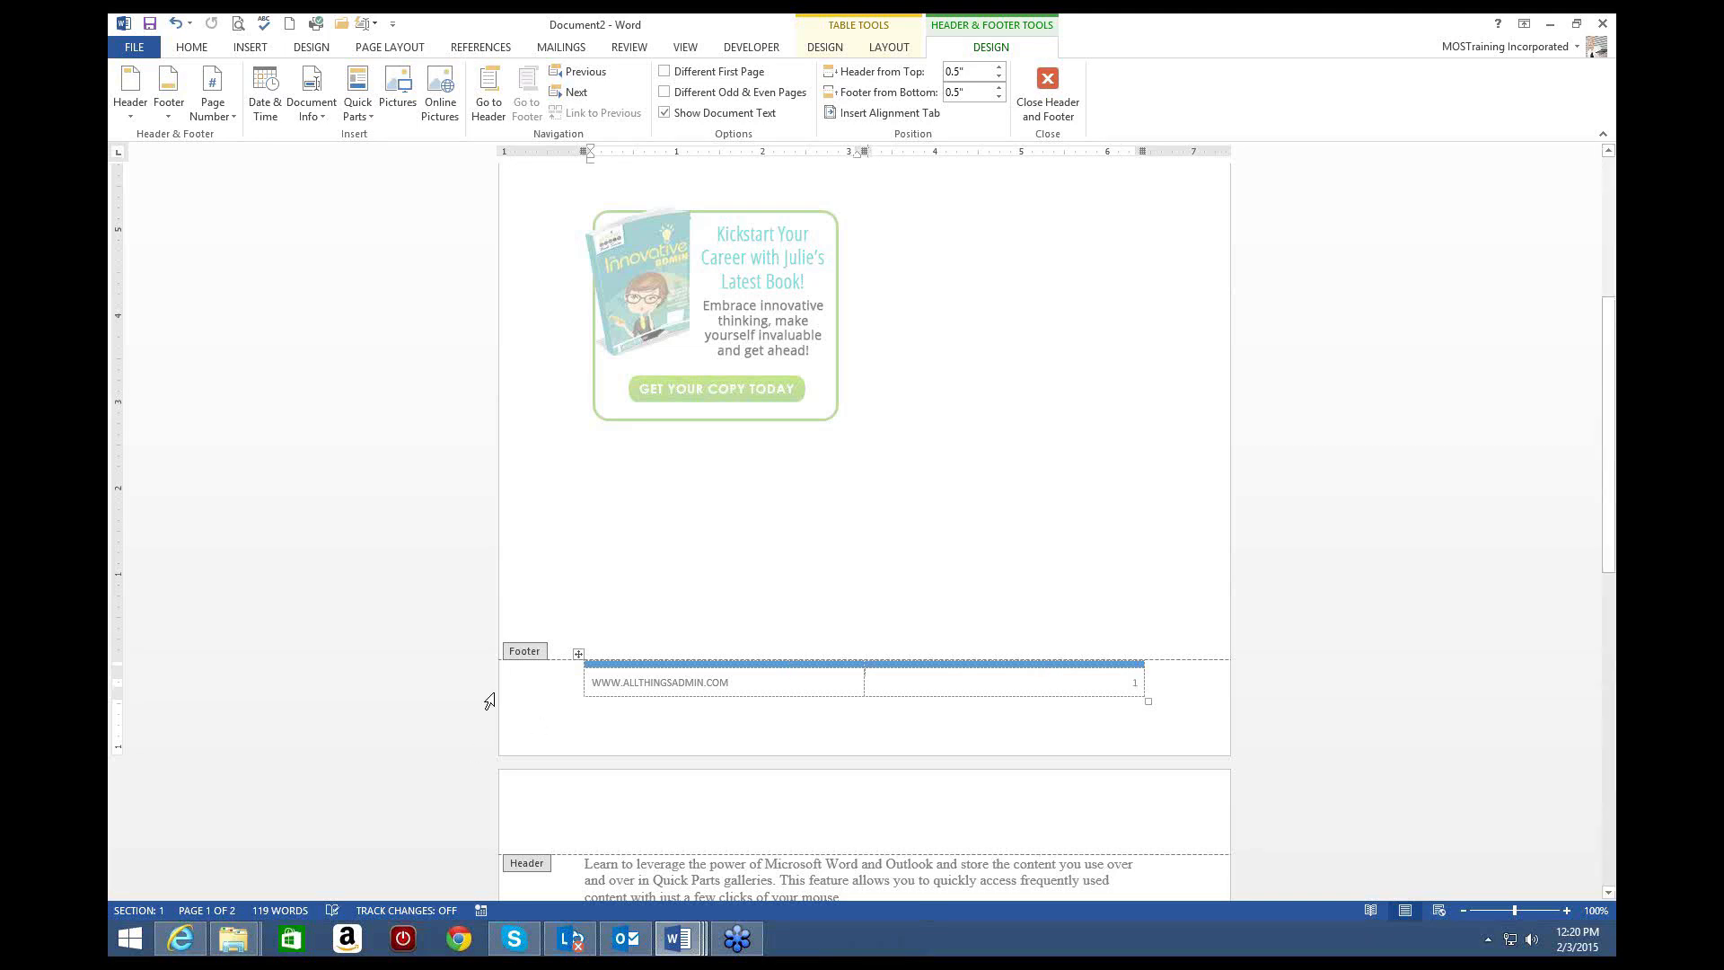
pyautogui.click(578, 654)
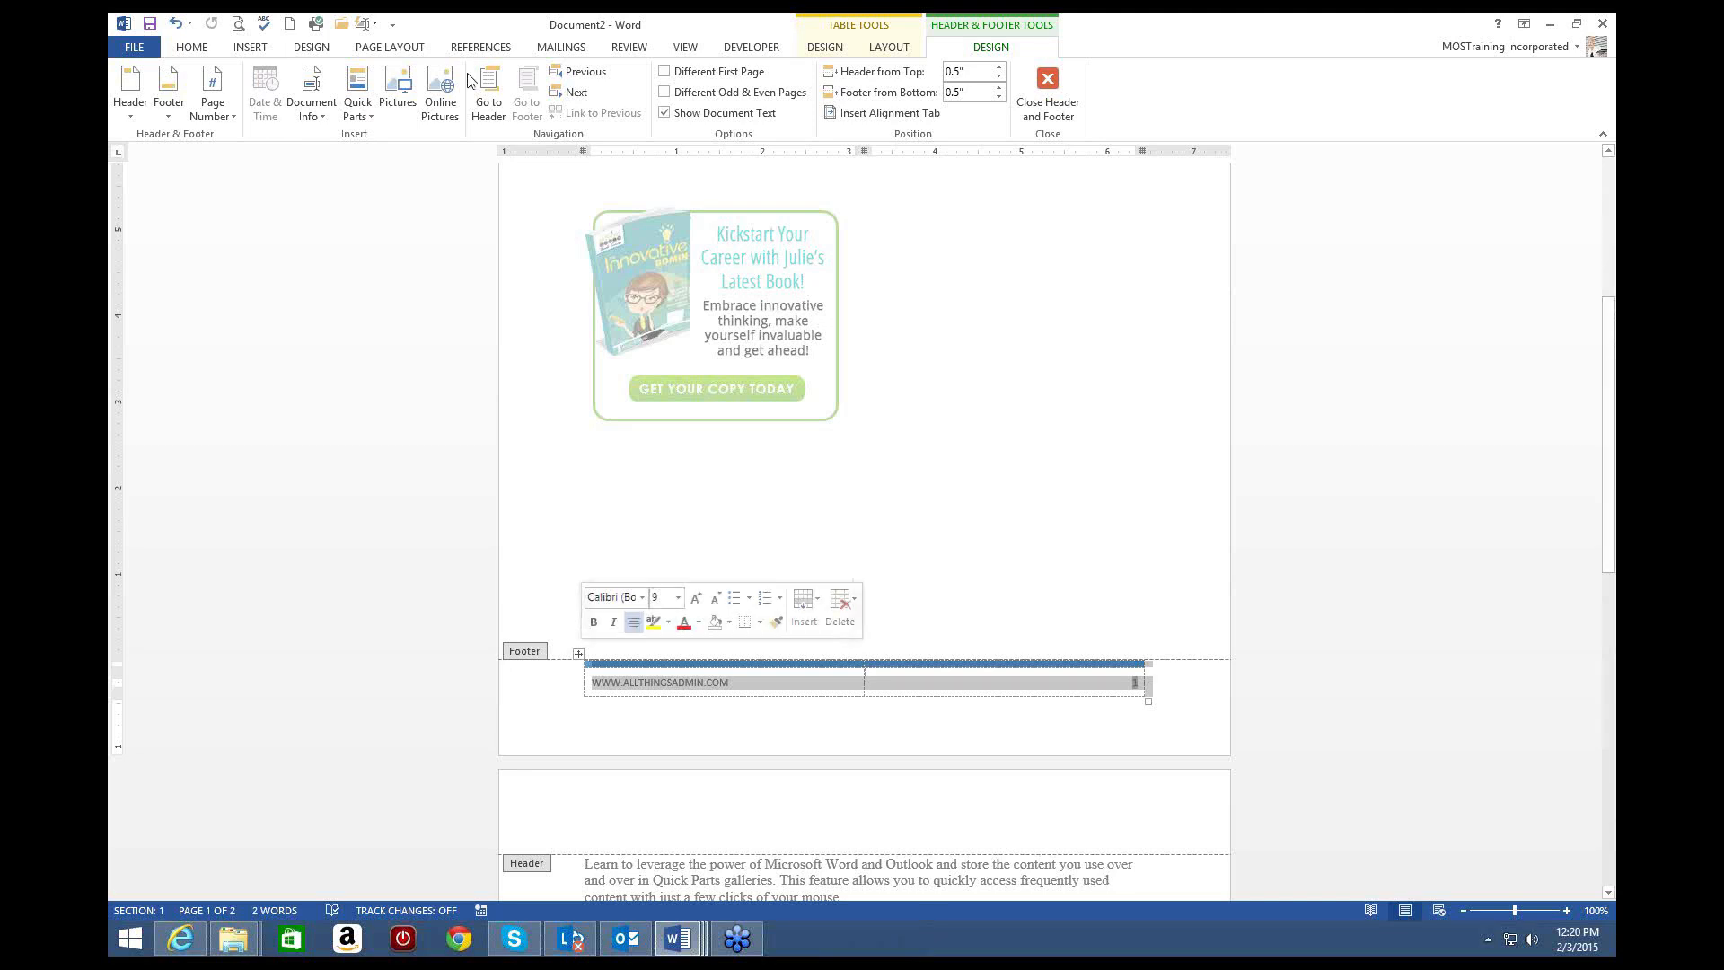
pyautogui.click(264, 52)
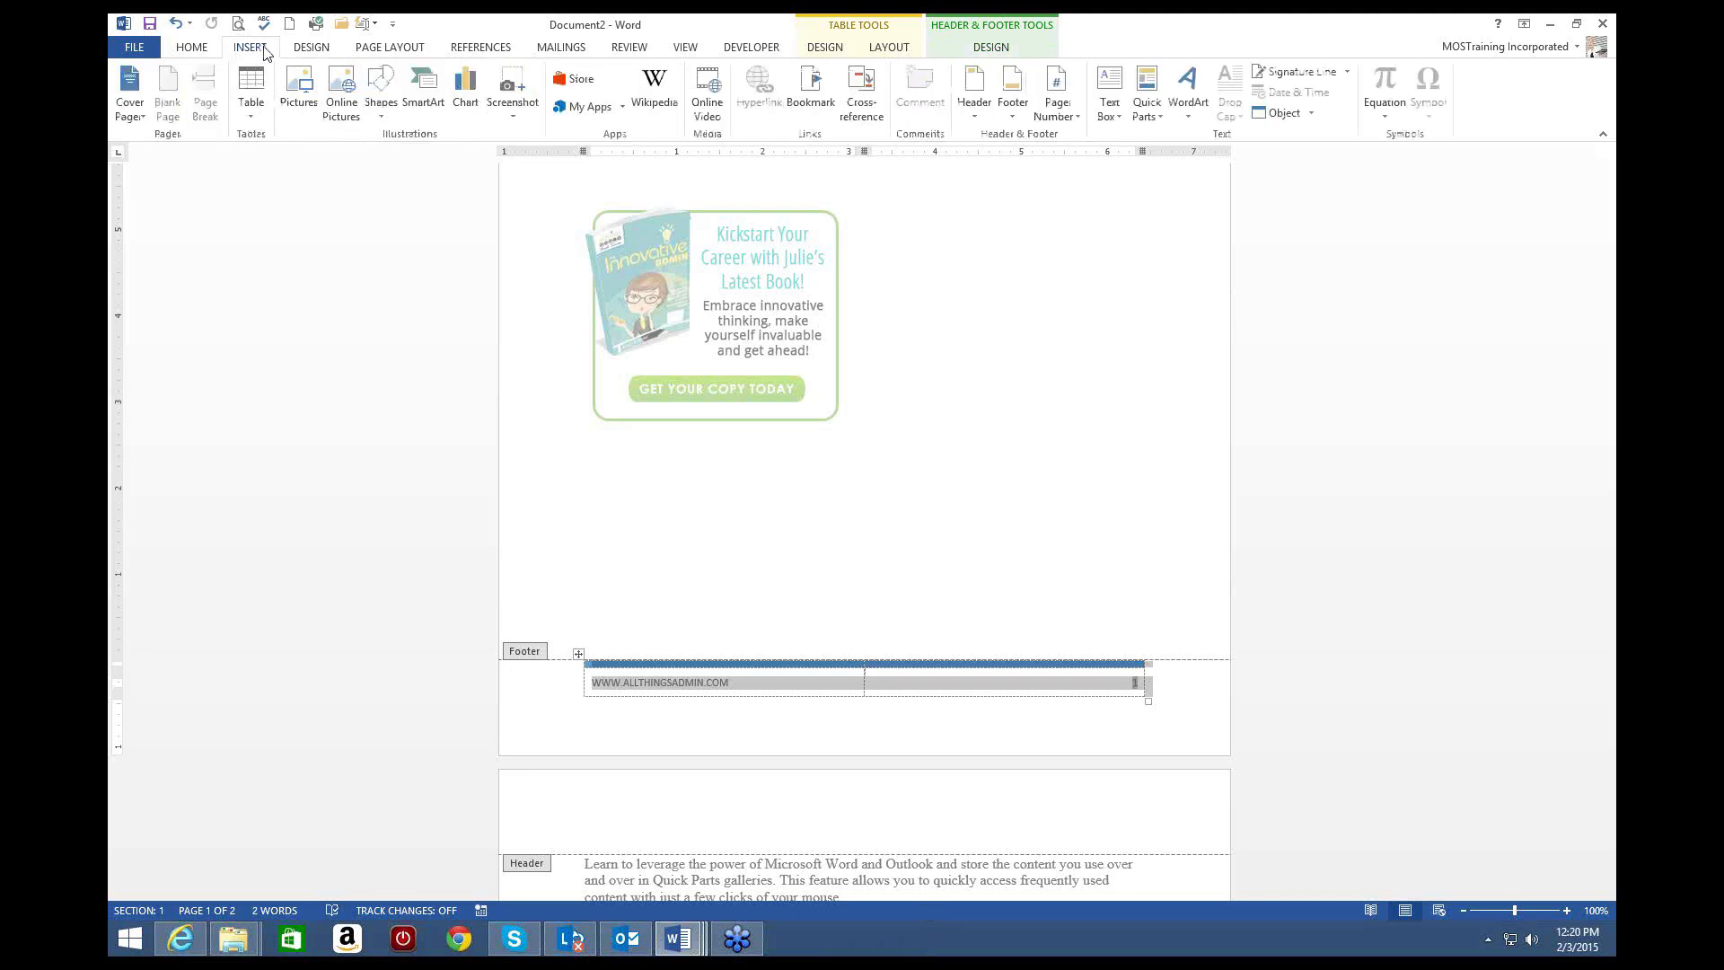
pyautogui.click(1161, 118)
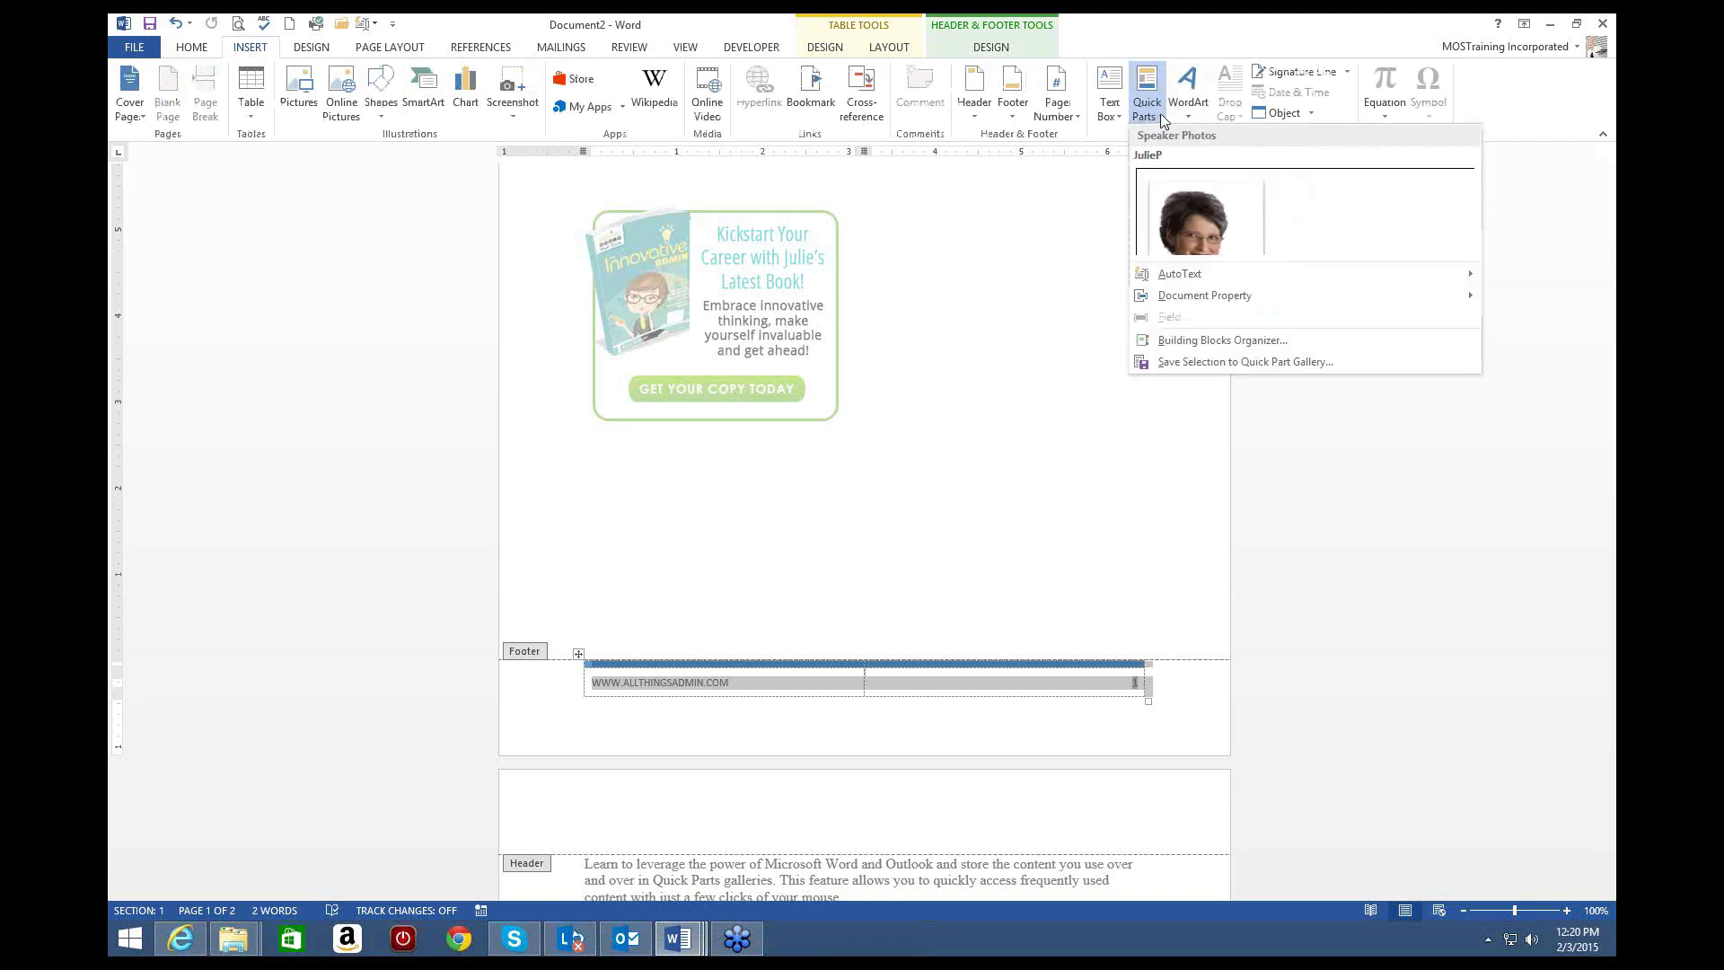
pyautogui.click(1200, 371)
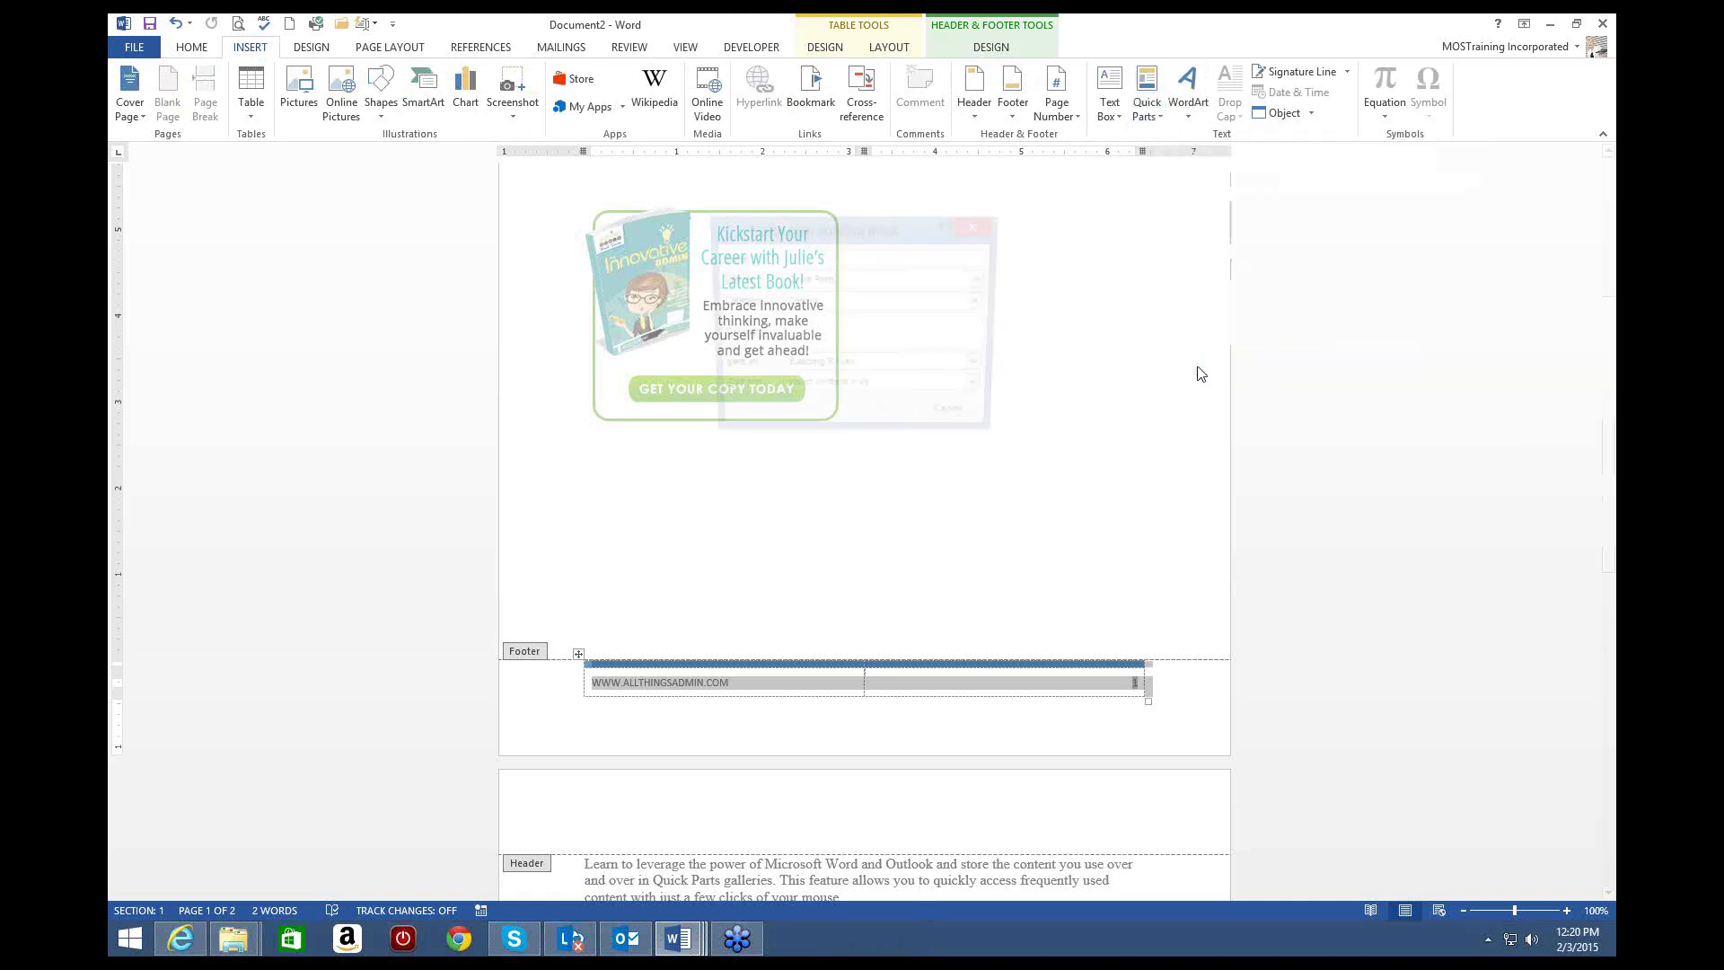
pyautogui.moveTo(887, 233); pyautogui.dragTo(1093, 243)
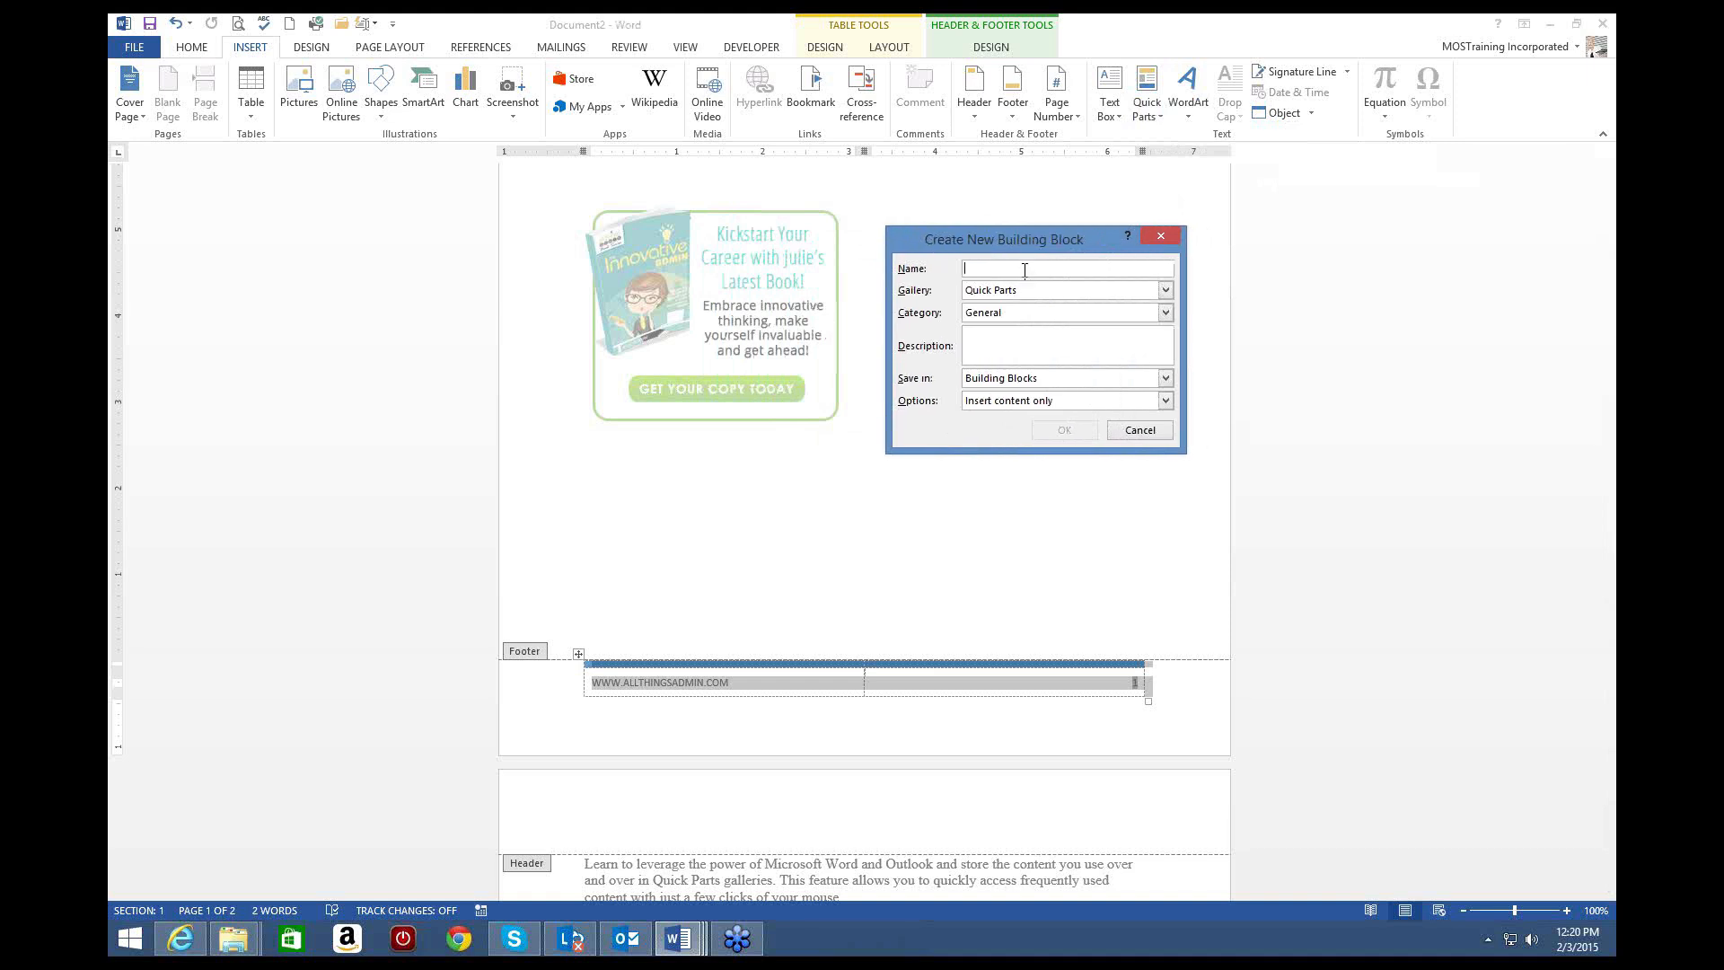
# Step: Name the new building block ATAFooter
pyautogui.write('AllThing')
pyautogui.press('BackSpace')
pyautogui.press('BackSpace')
pyautogui.press('BackSpace')
pyautogui.press('BackSpace')
pyautogui.press('BackSpace')
pyautogui.press('BackSpace')
pyautogui.write('ATAFooter')
# Step: Assign the building block to the Footers gallery, keeping the Built-in category
pyautogui.click(1166, 290)
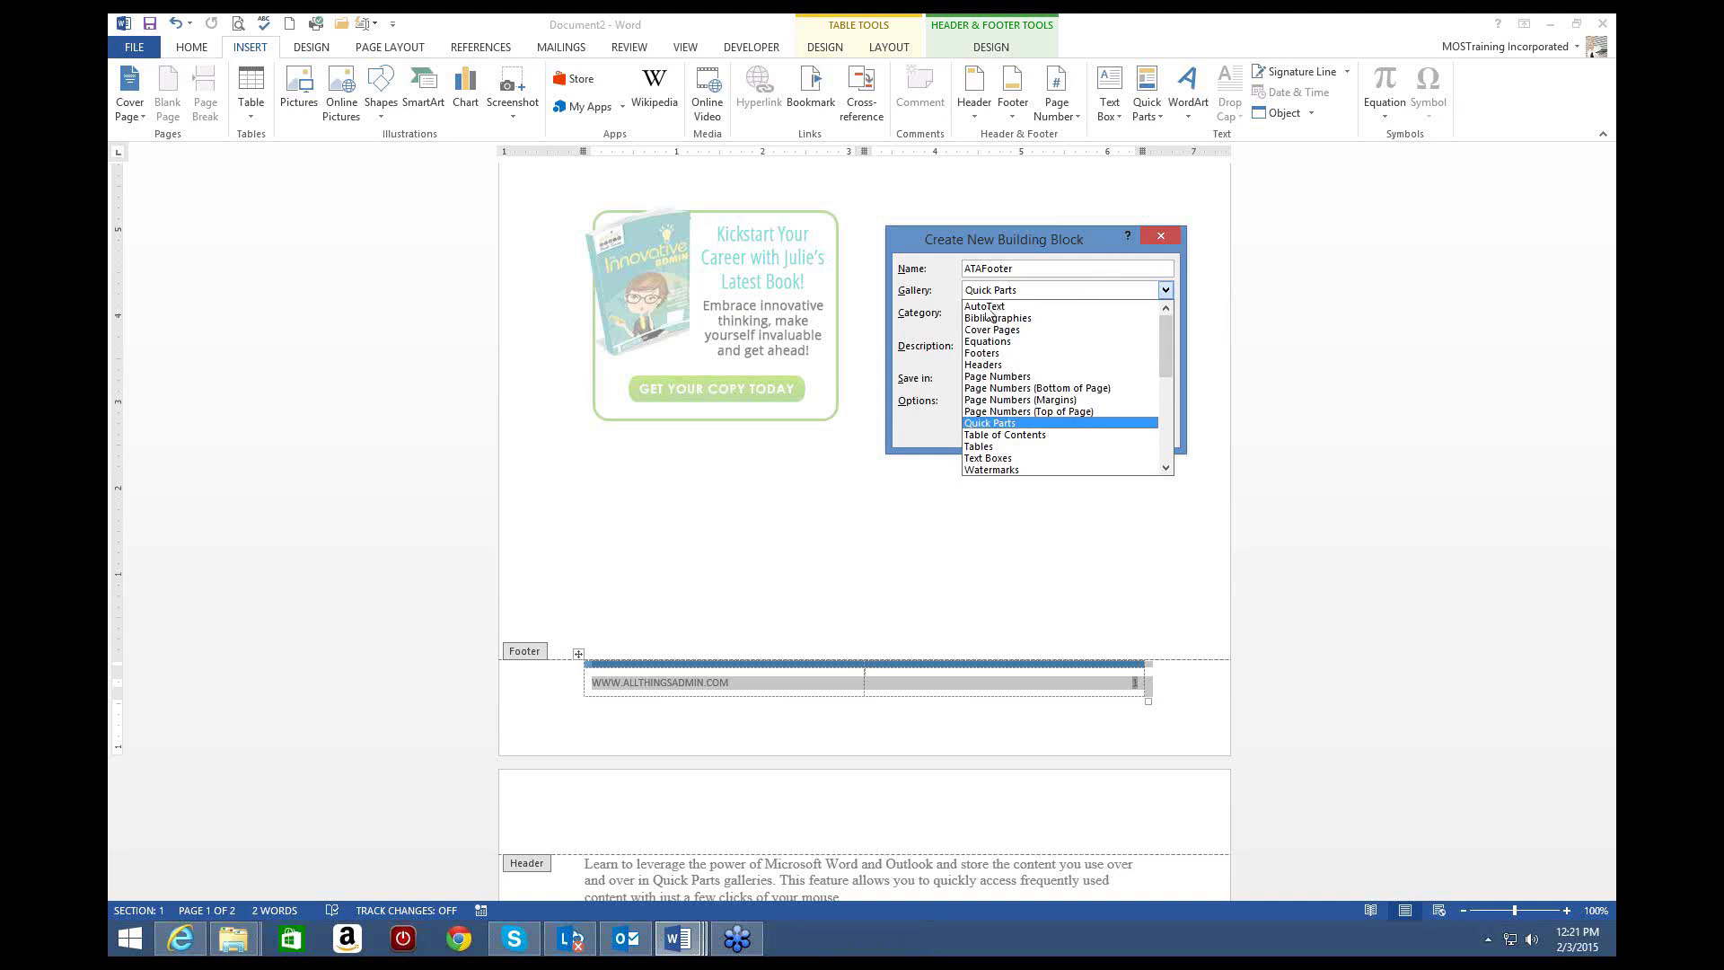
pyautogui.click(982, 353)
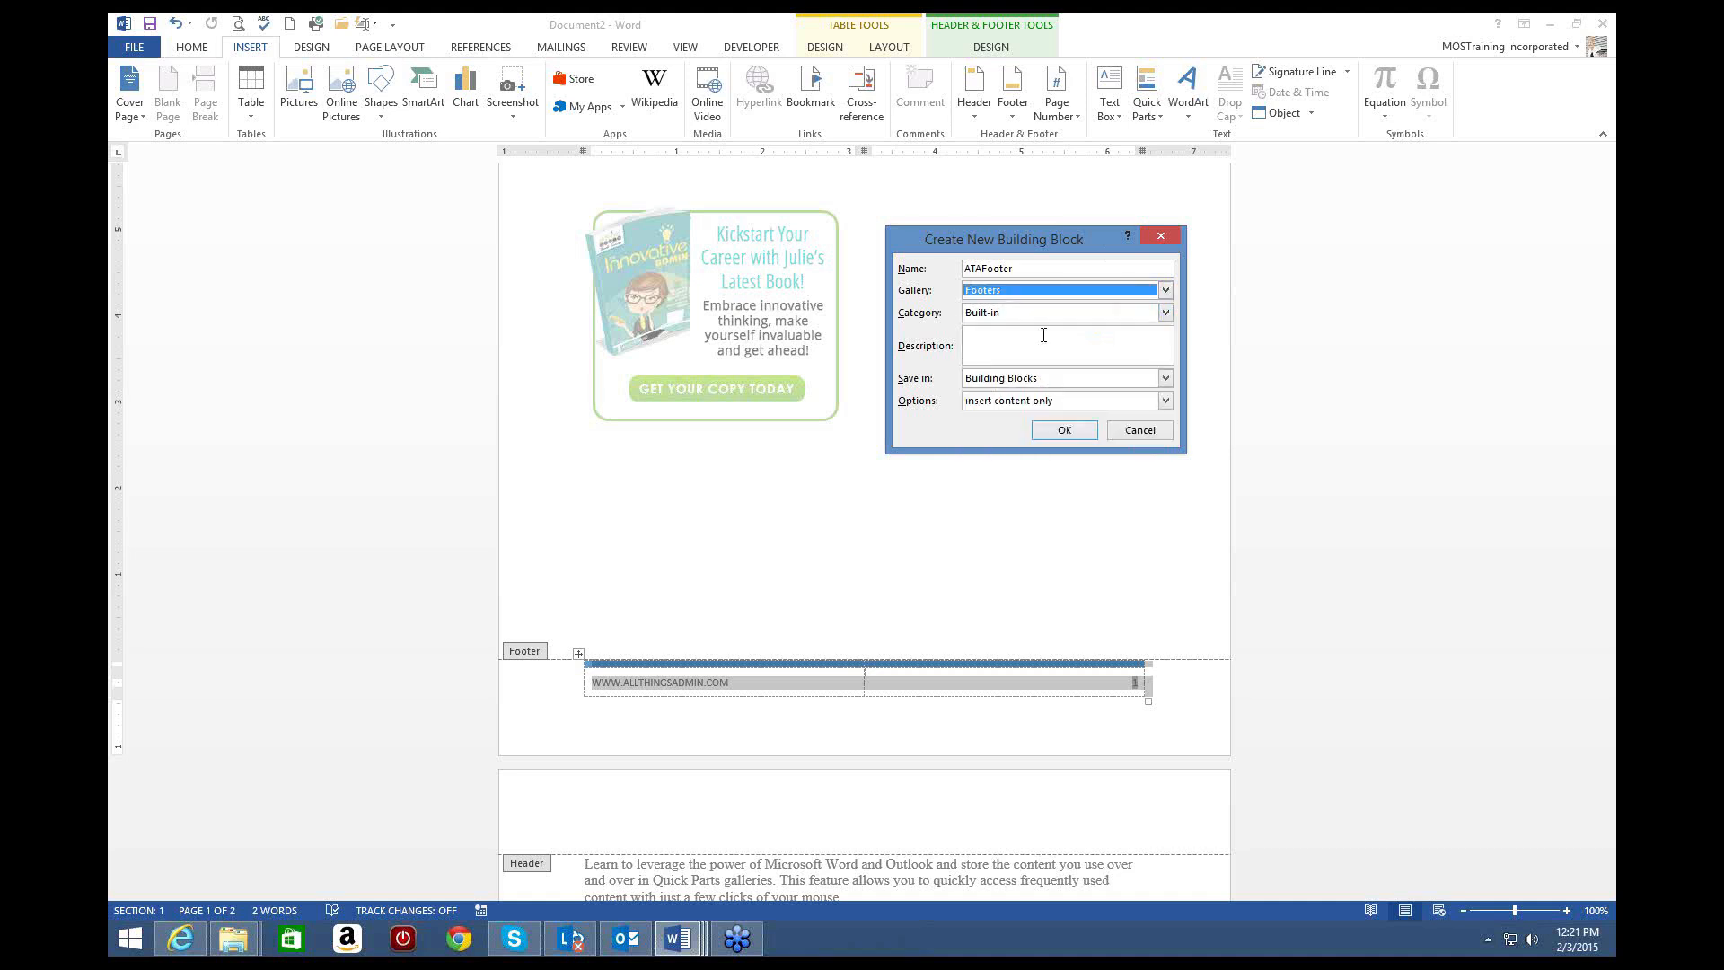
pyautogui.click(1165, 314)
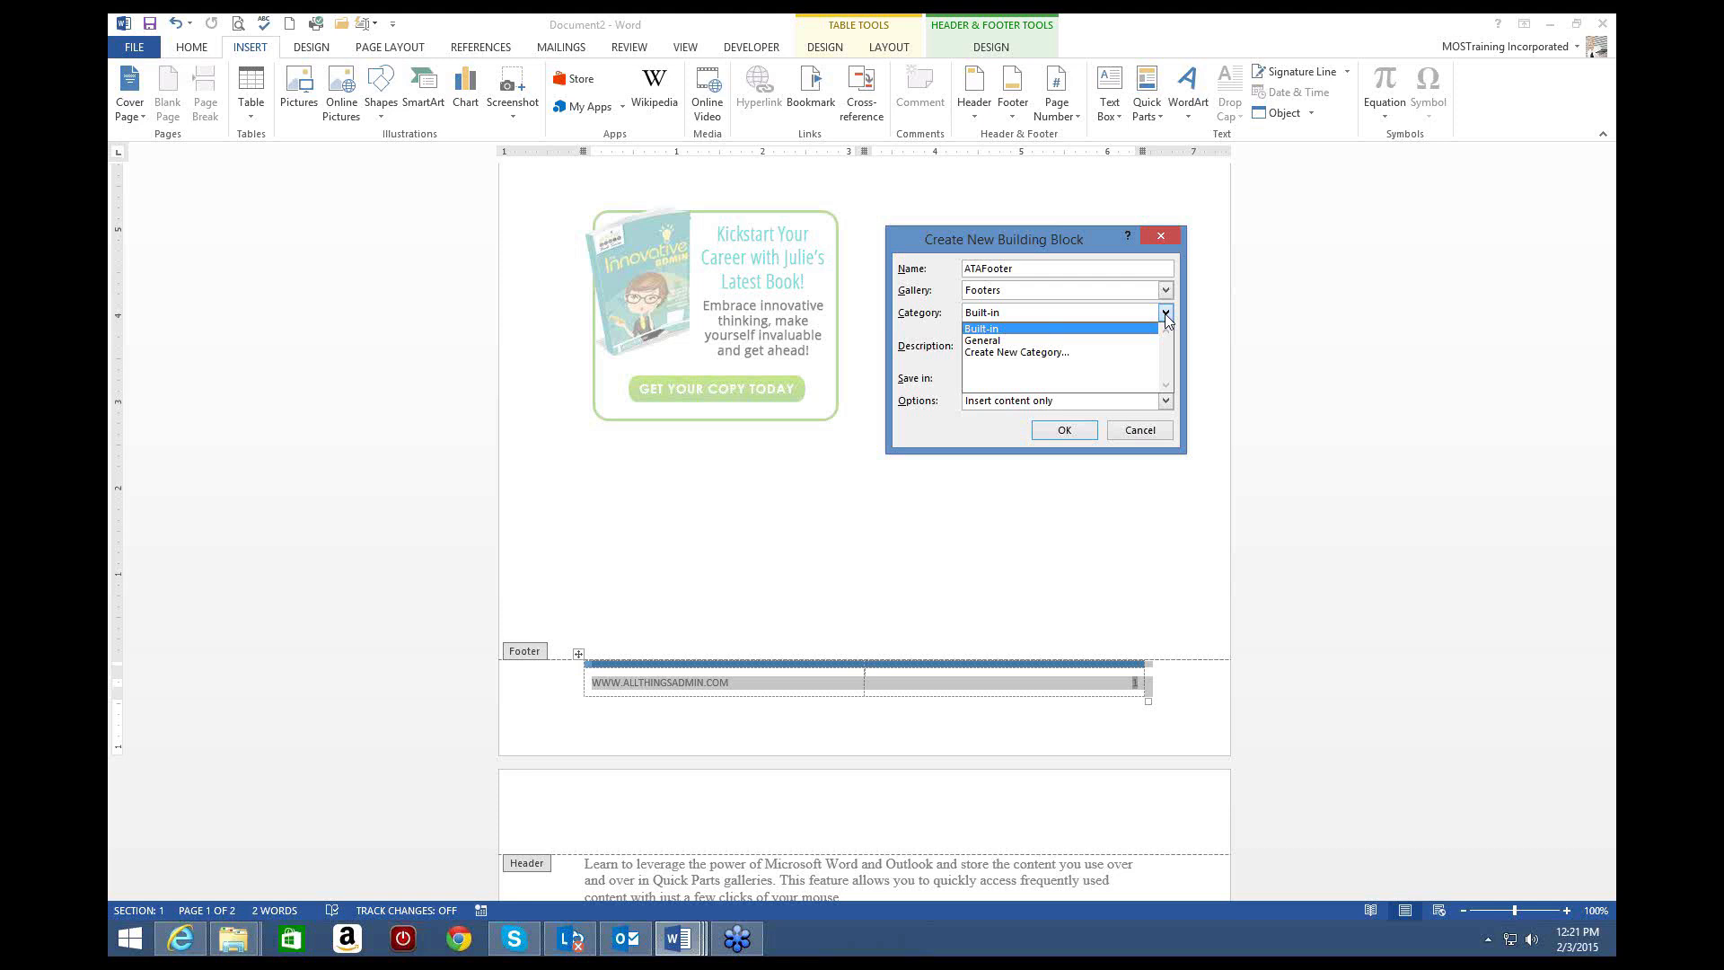
pyautogui.click(1166, 315)
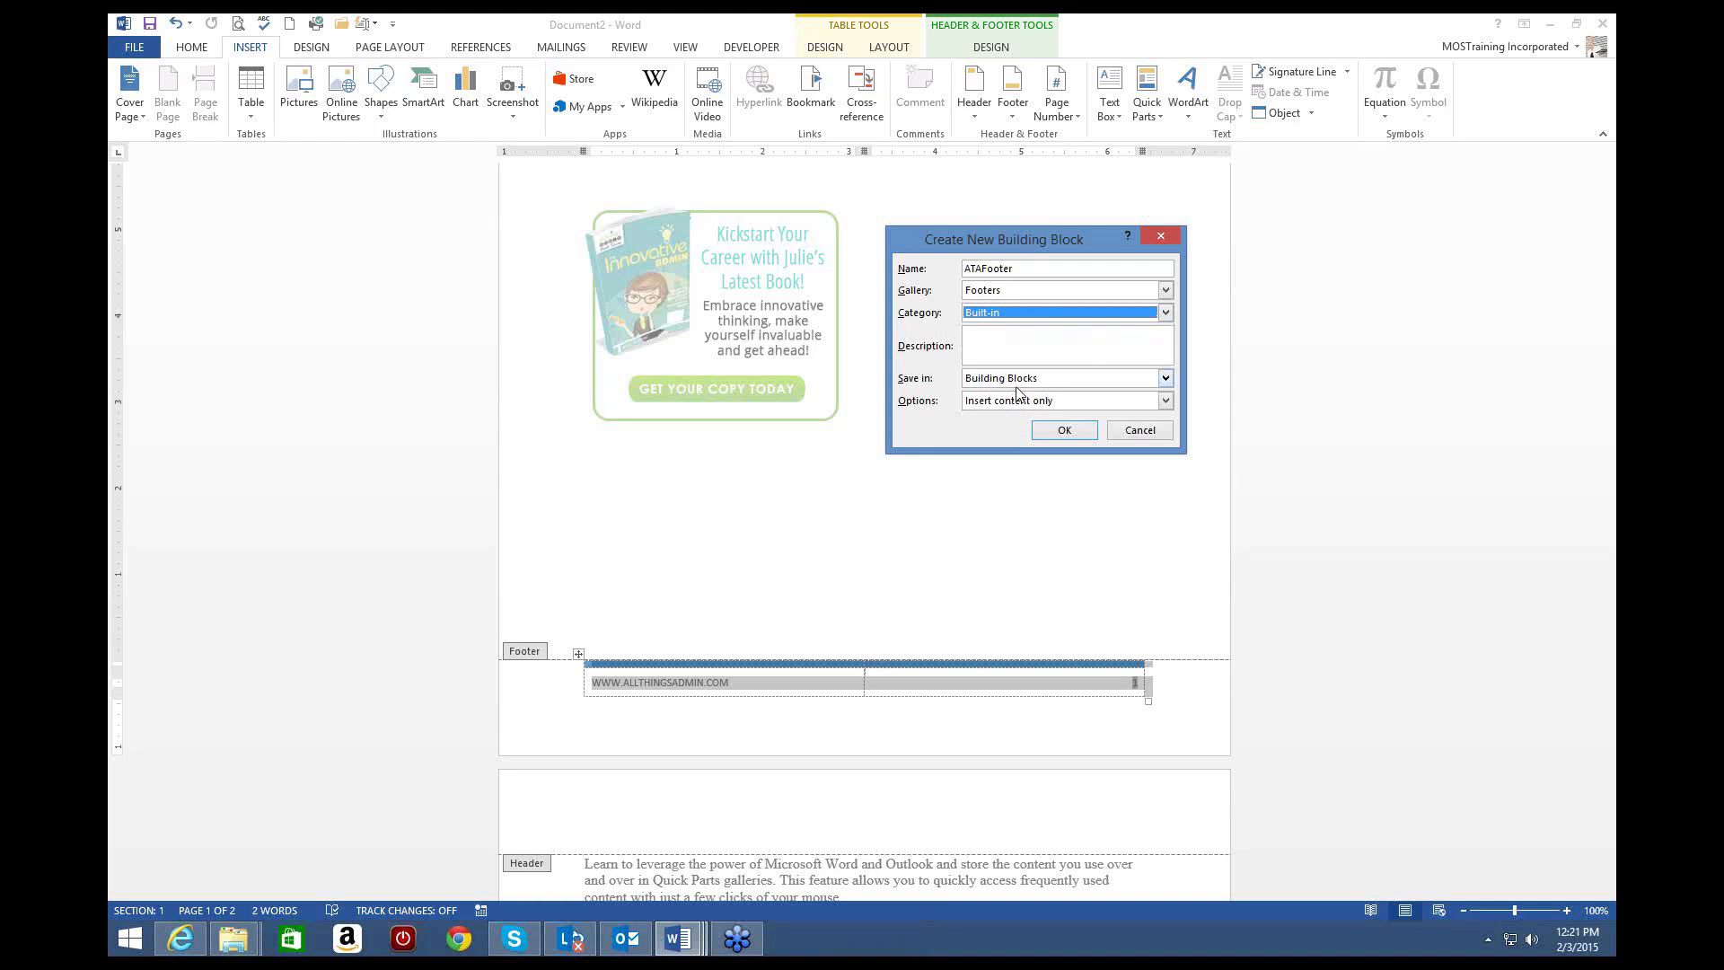
# Step: Keep Building Blocks as the save location for ATAFooter and save the new building block
pyautogui.click(1166, 379)
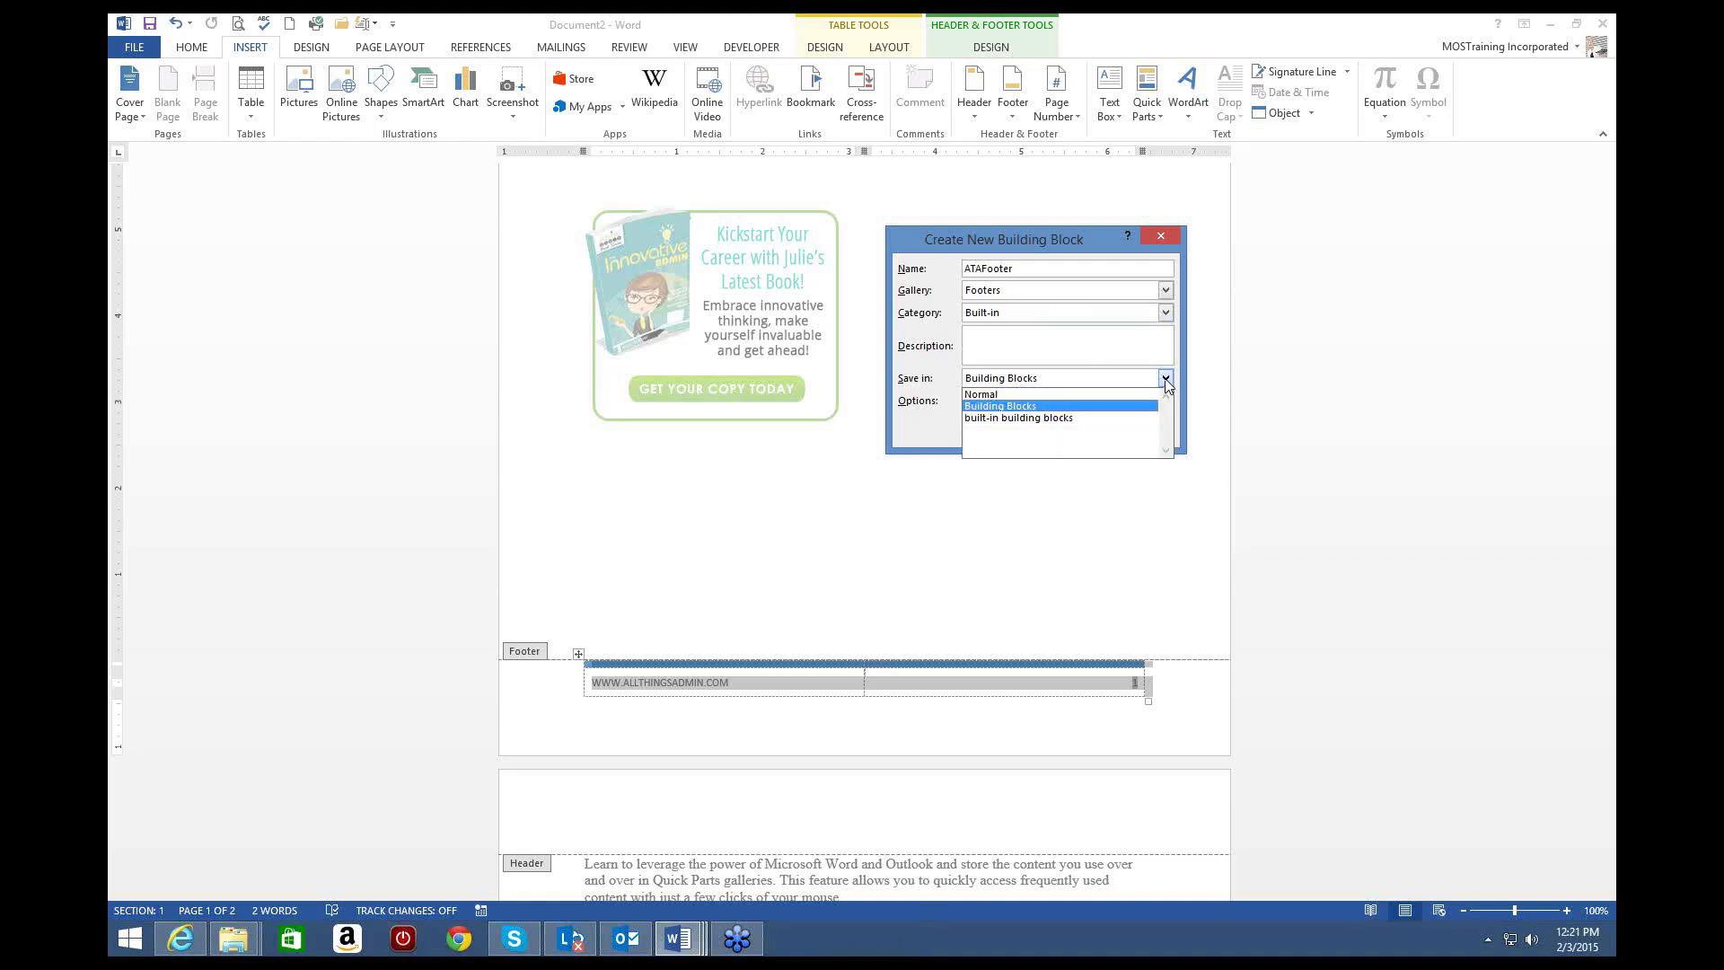
pyautogui.click(1166, 378)
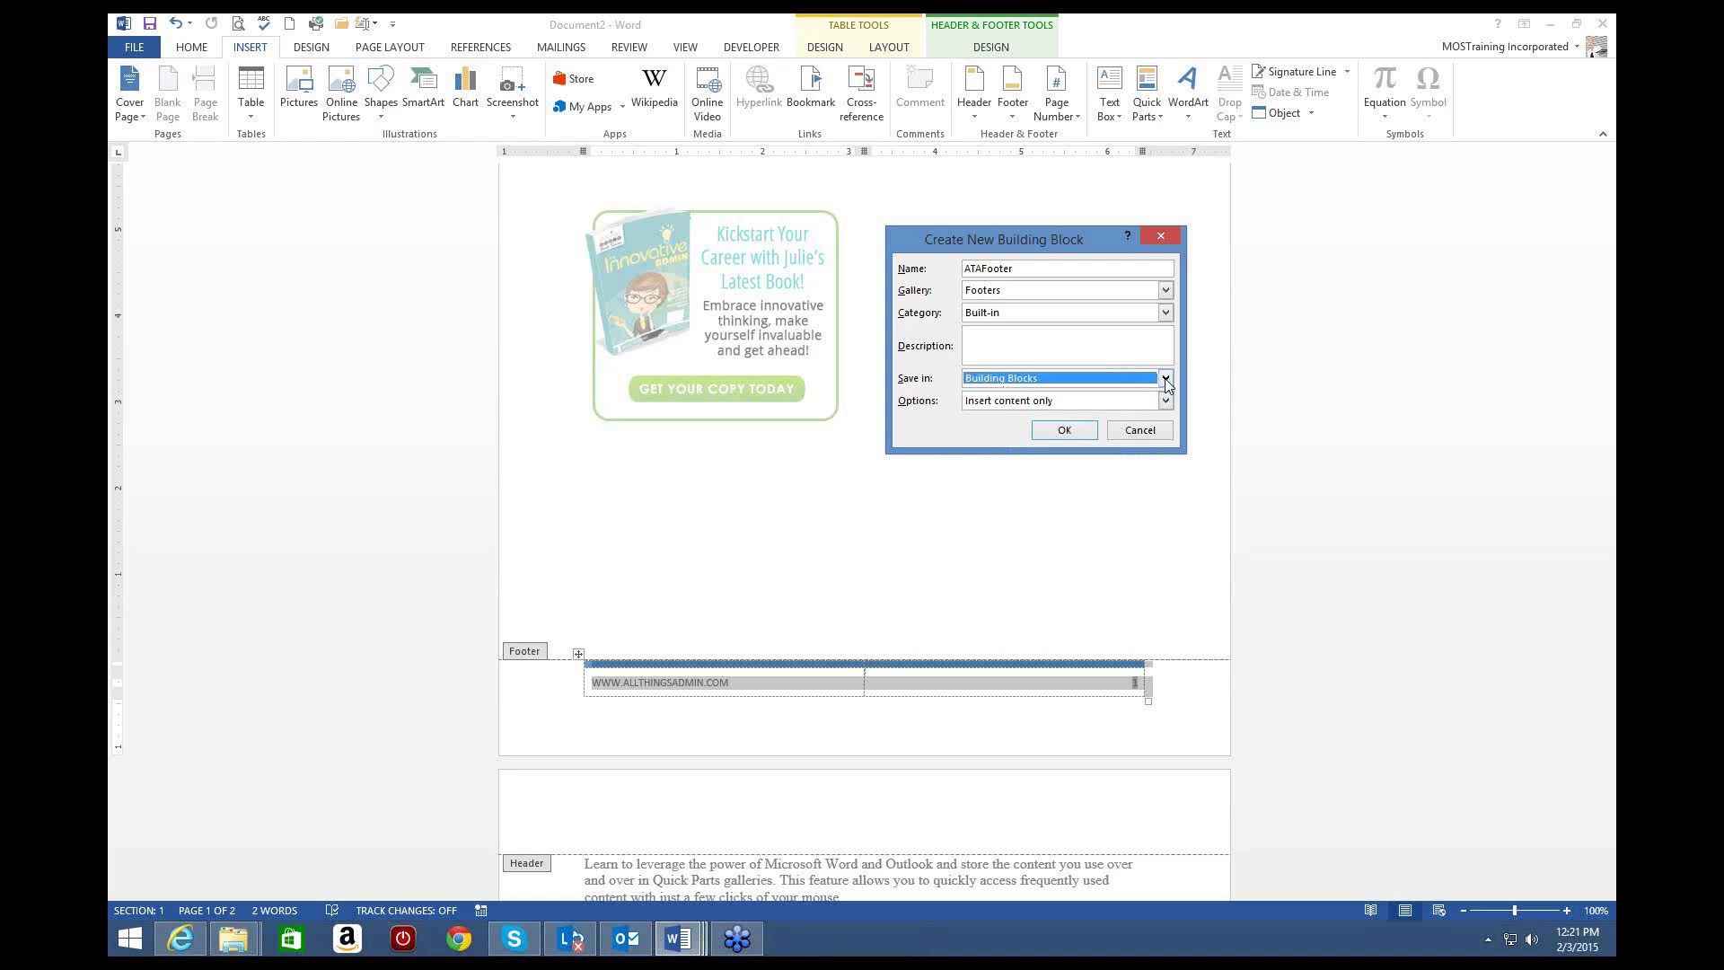
pyautogui.click(1065, 434)
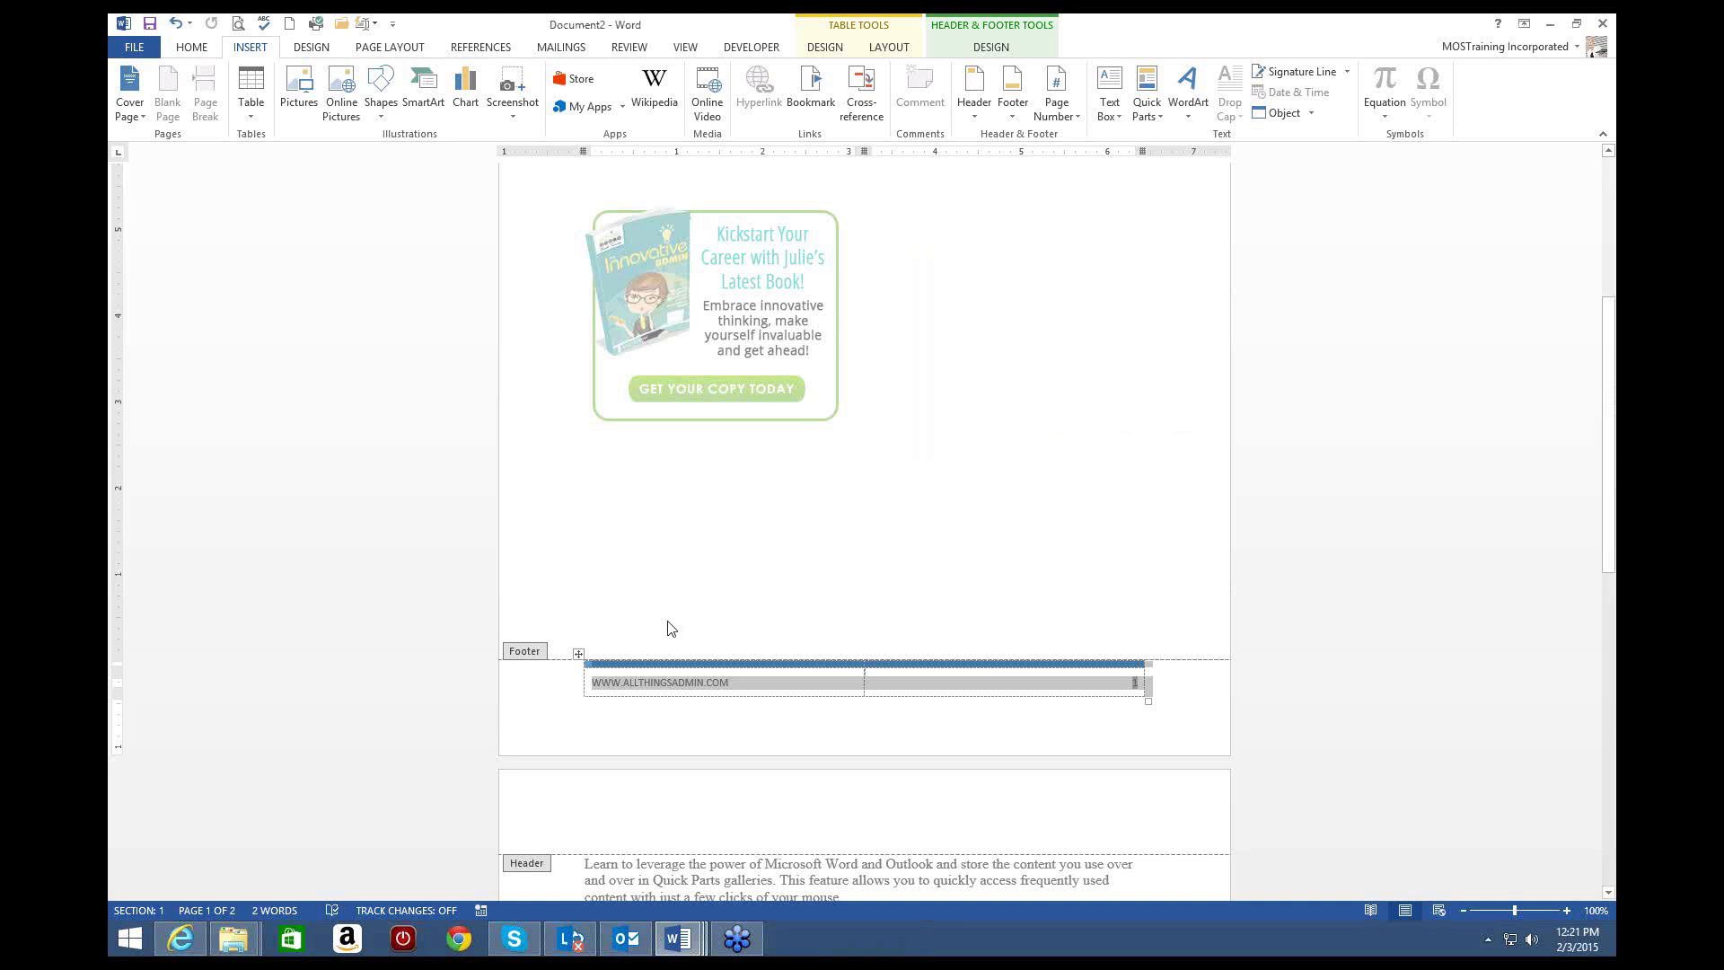
# Step: Clear the contents of the page footer and delete its whole table from the document
pyautogui.click(579, 655)
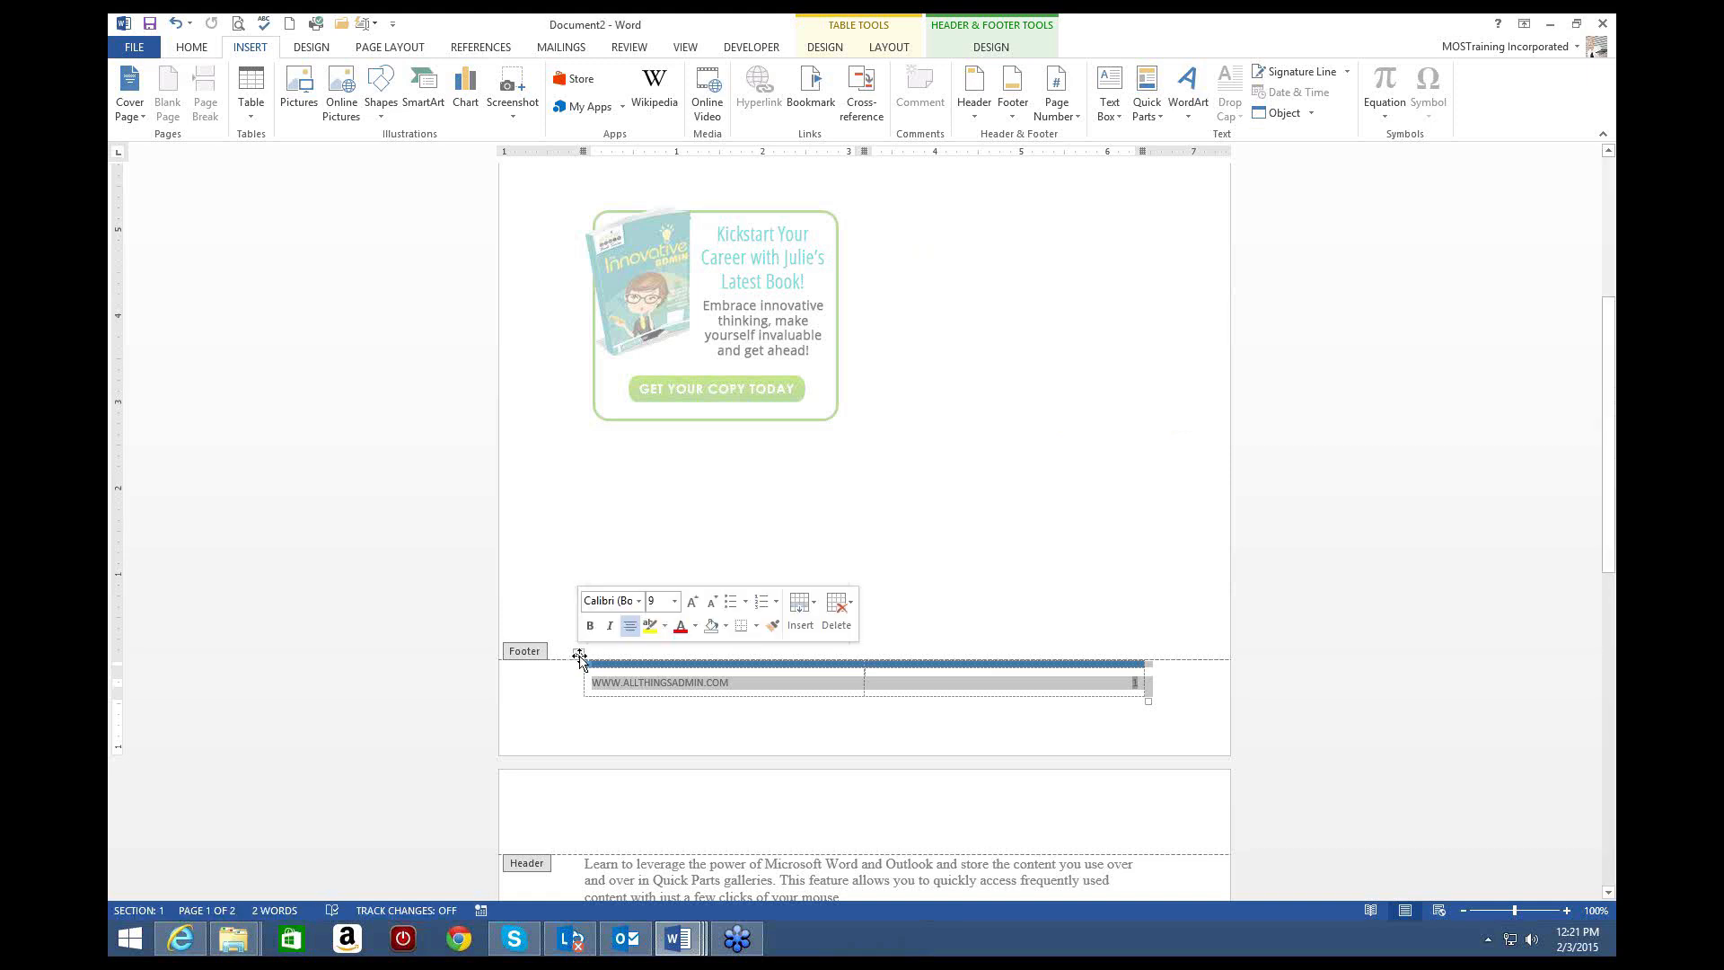
pyautogui.press('Delete')
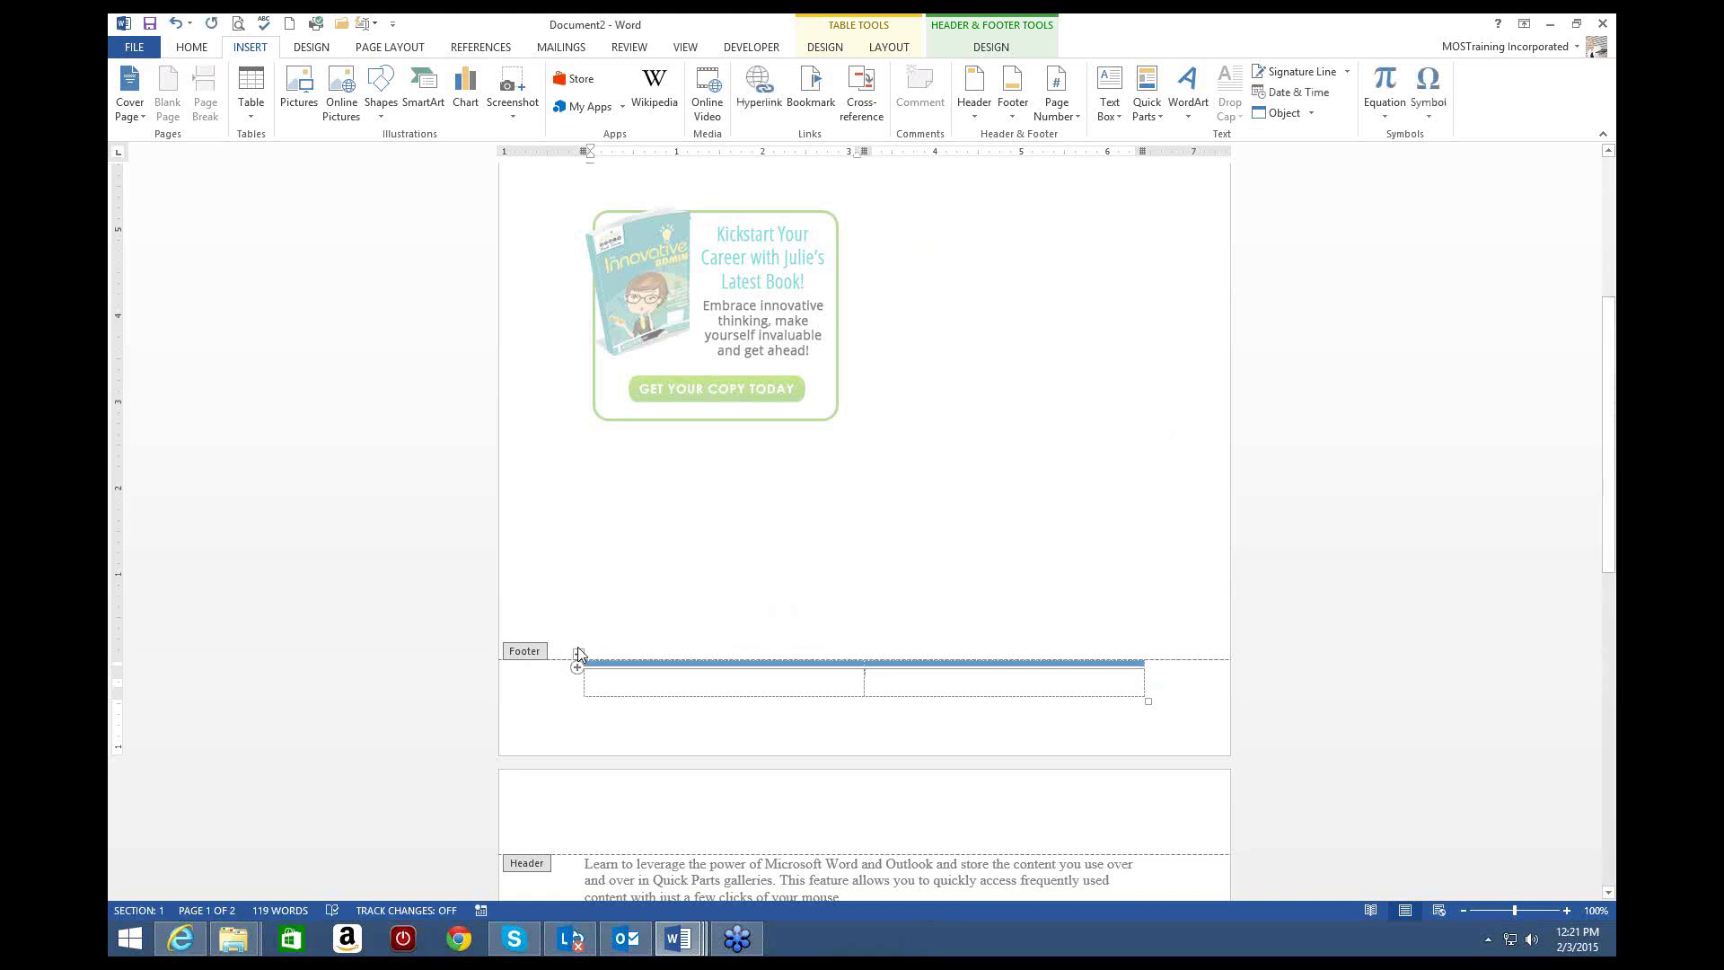
pyautogui.click(579, 656)
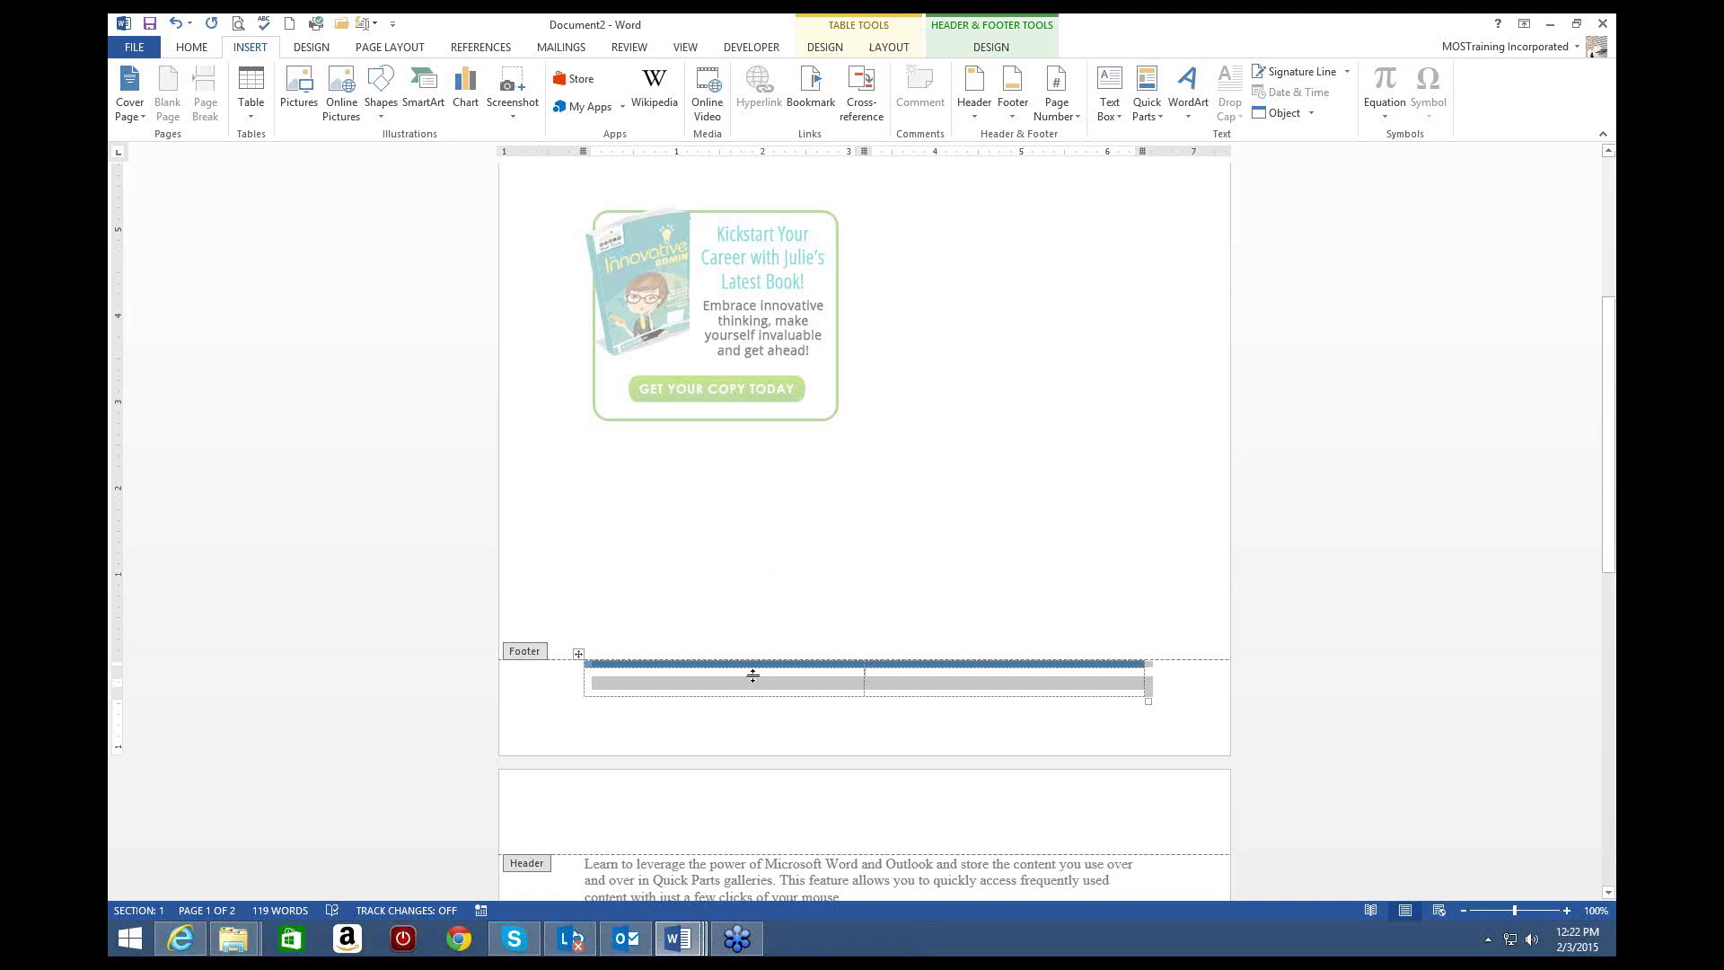
pyautogui.click(826, 51)
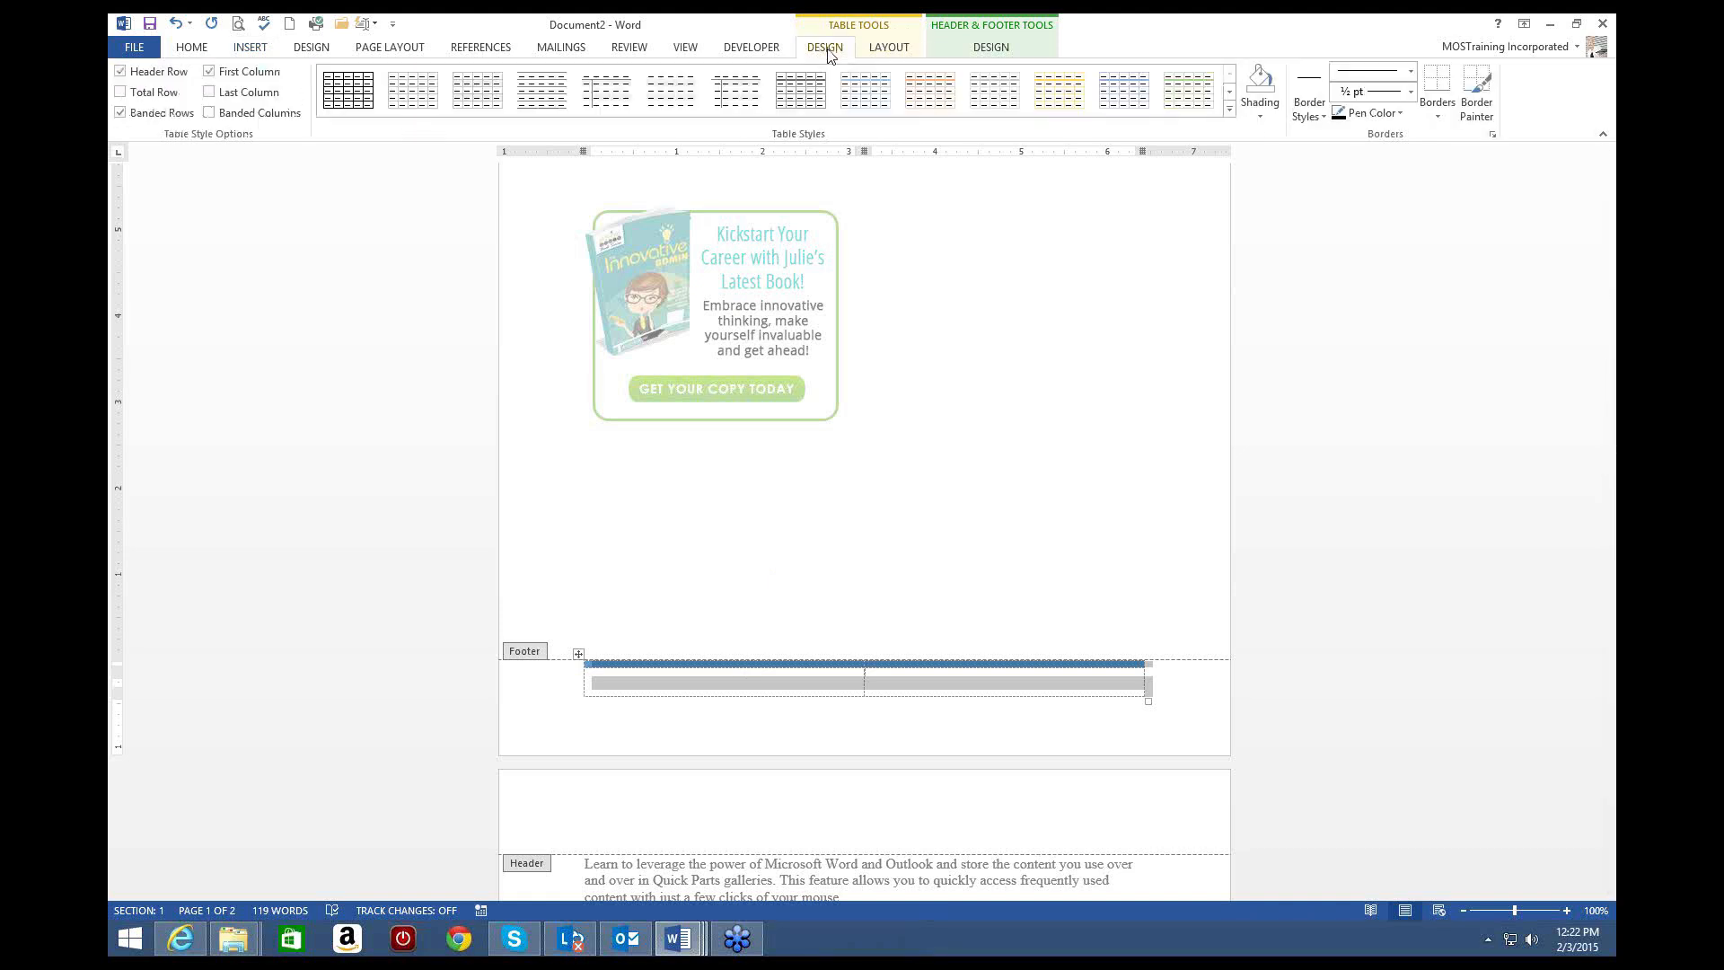
pyautogui.click(896, 54)
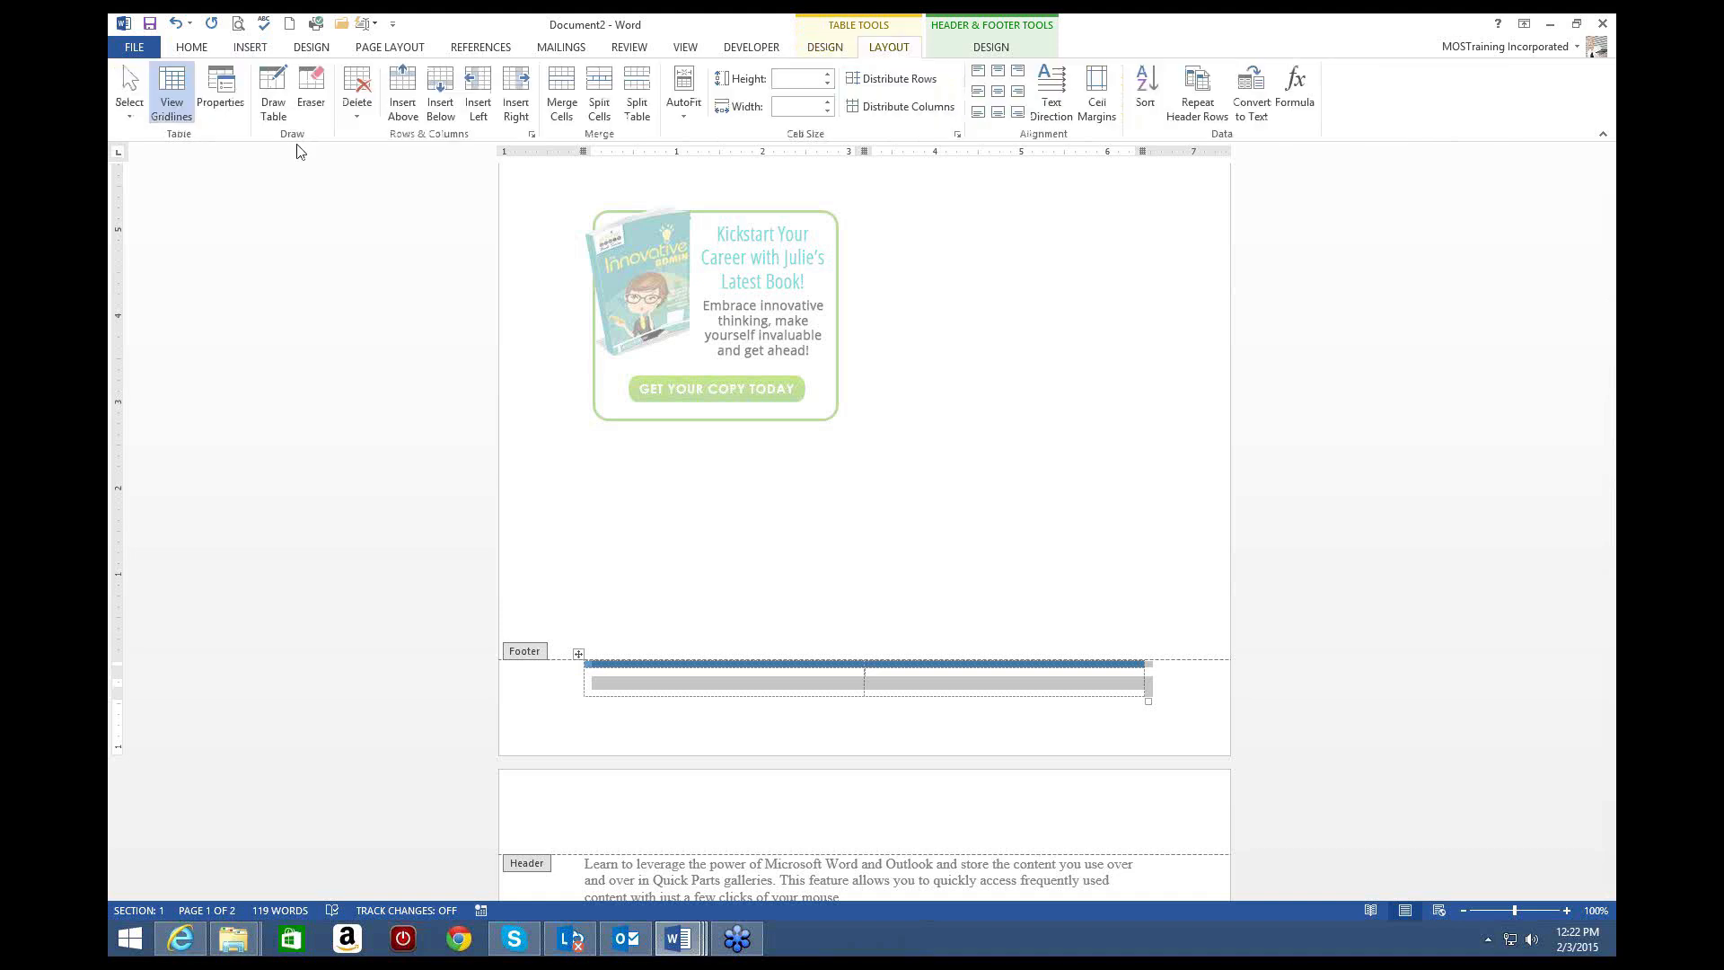
pyautogui.click(363, 119)
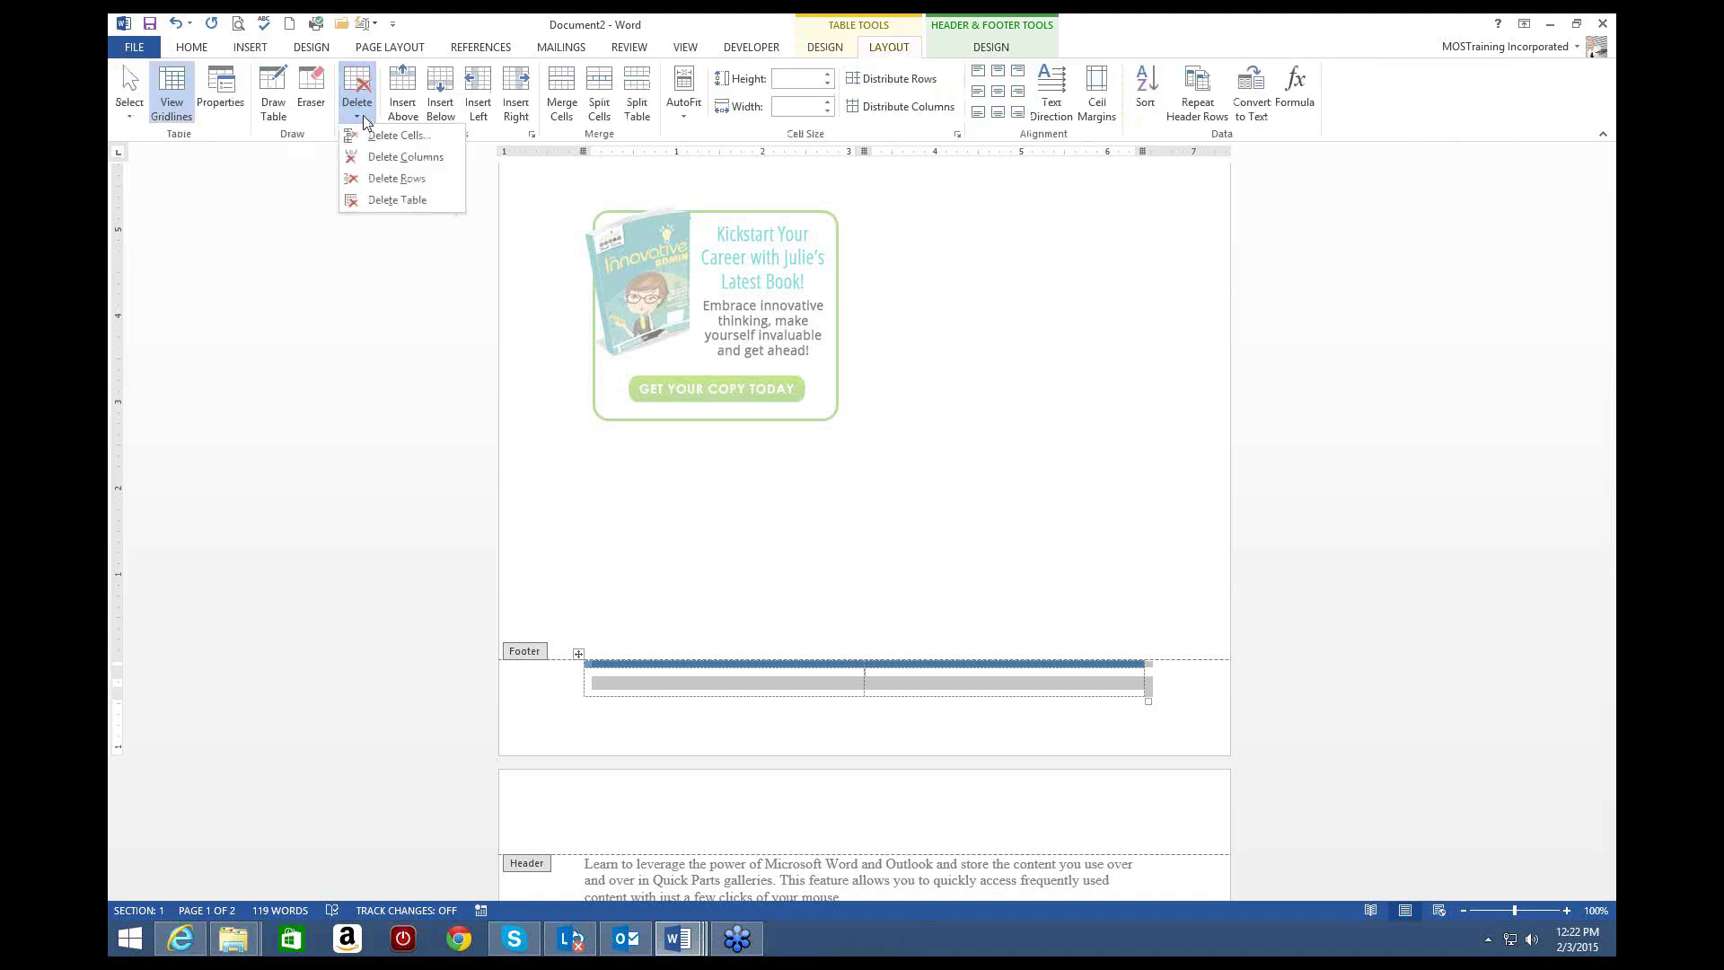
pyautogui.click(377, 199)
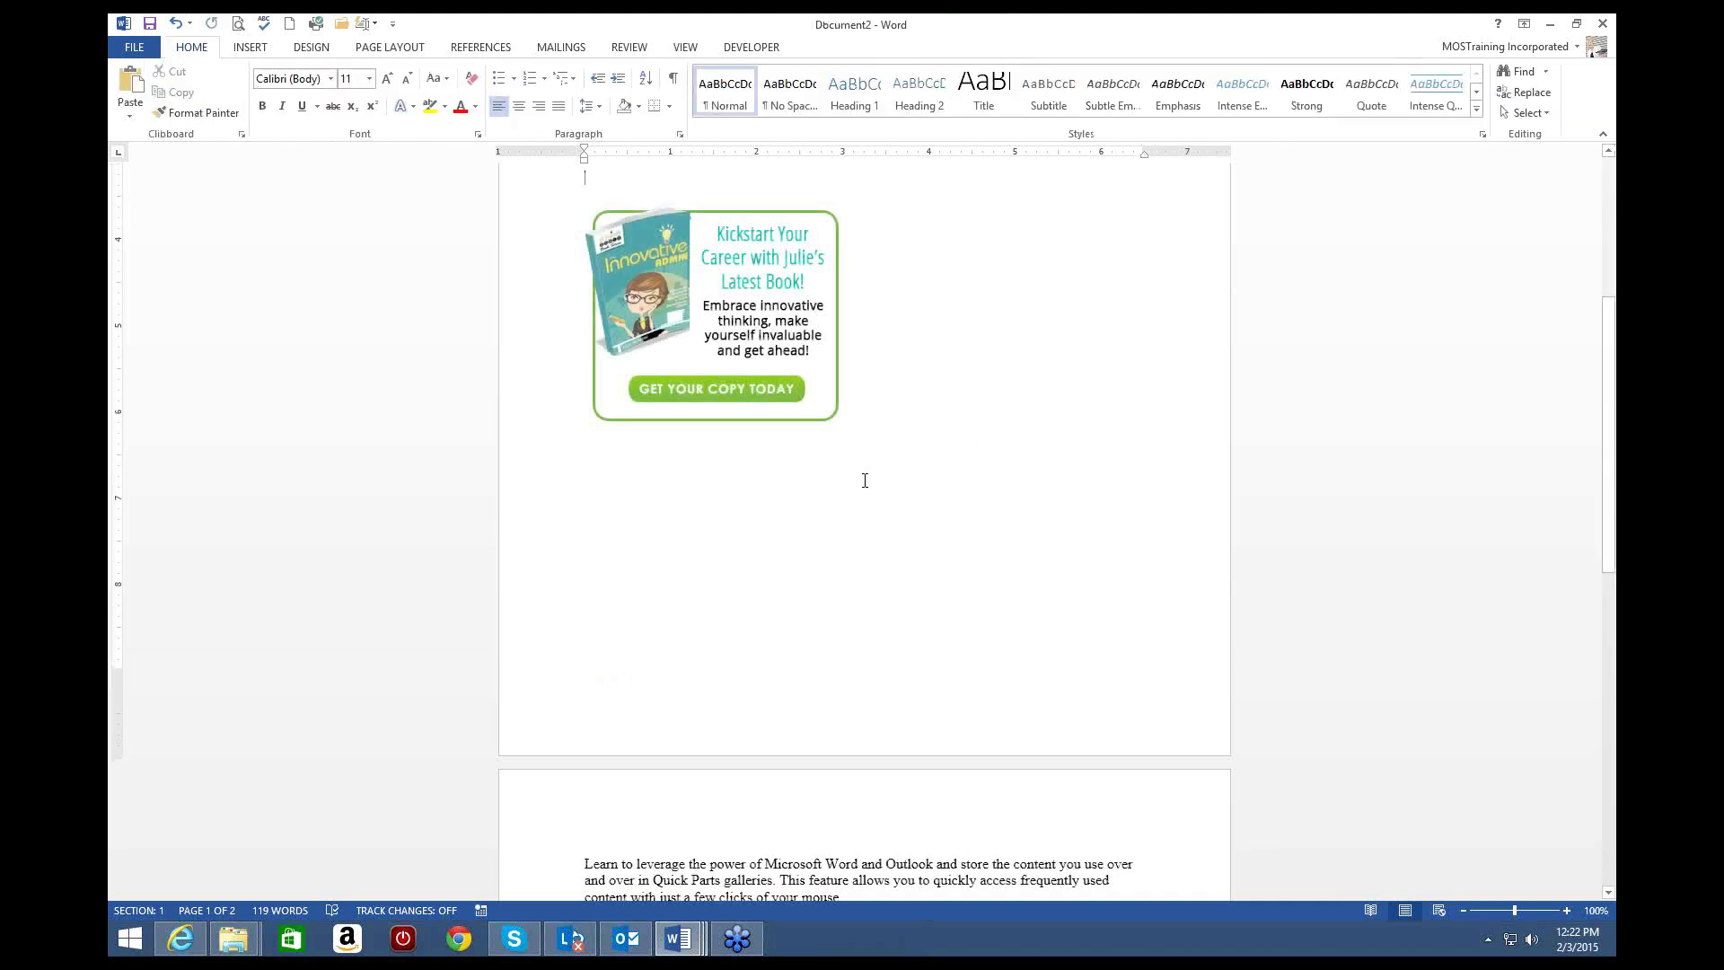
# Step: Insert the saved ATAFooter from the built-in footer gallery and close footer editing
pyautogui.click(251, 48)
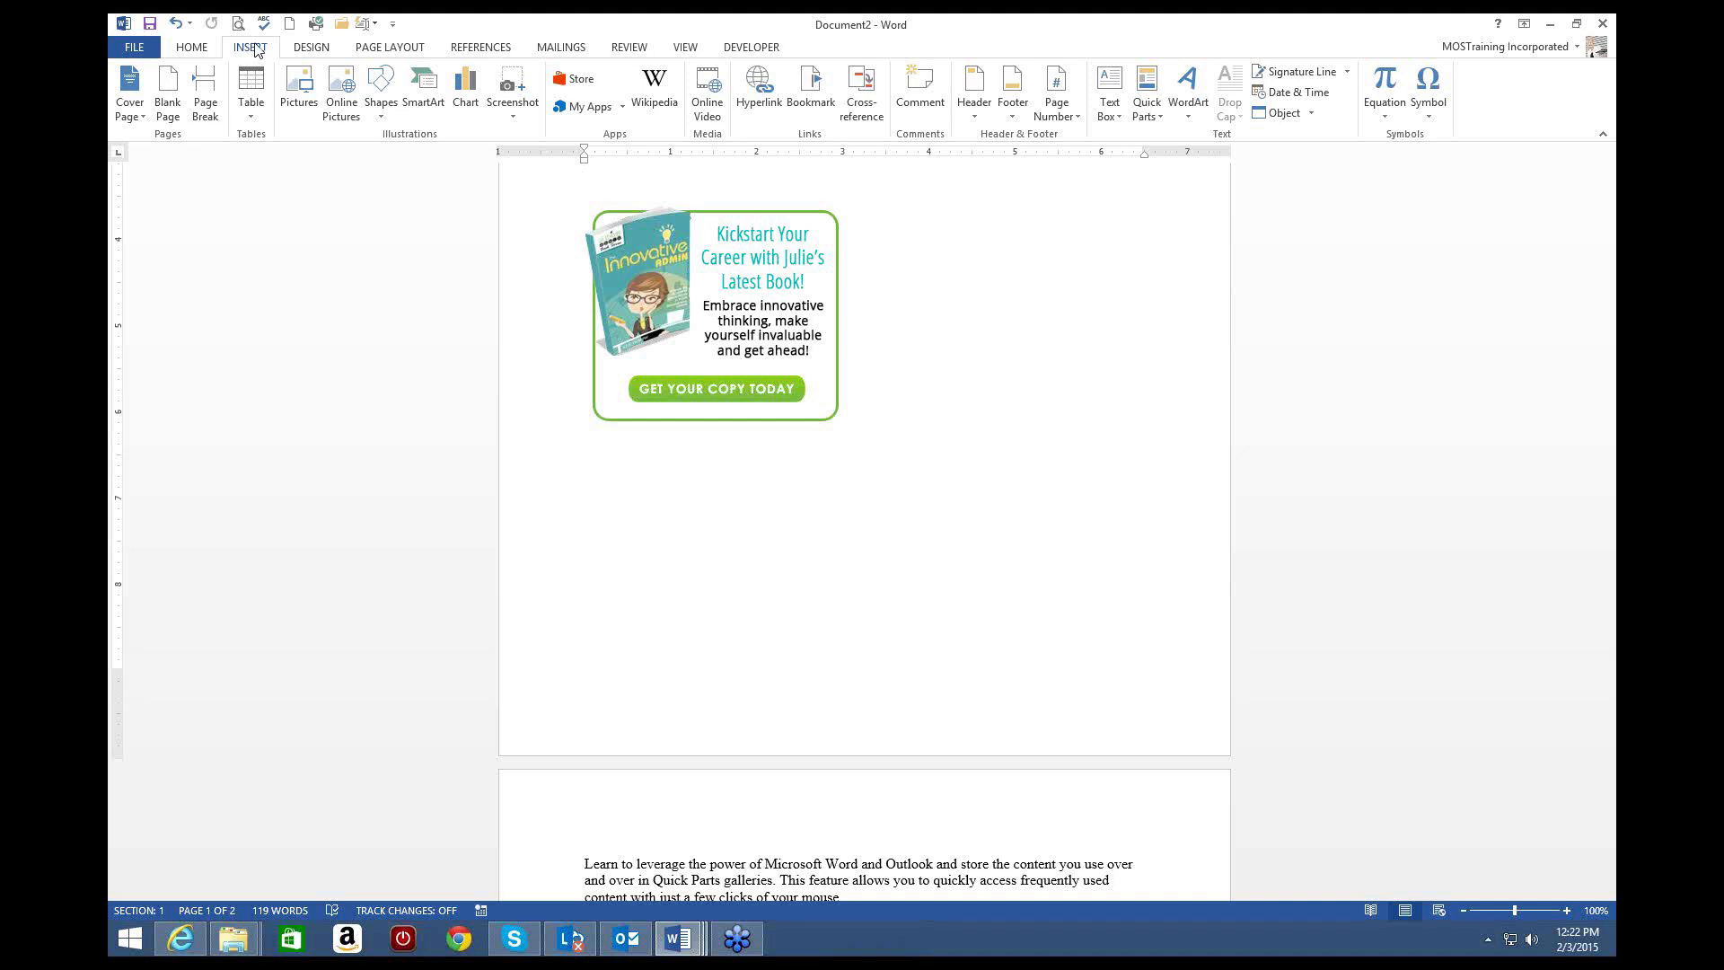
pyautogui.click(1013, 122)
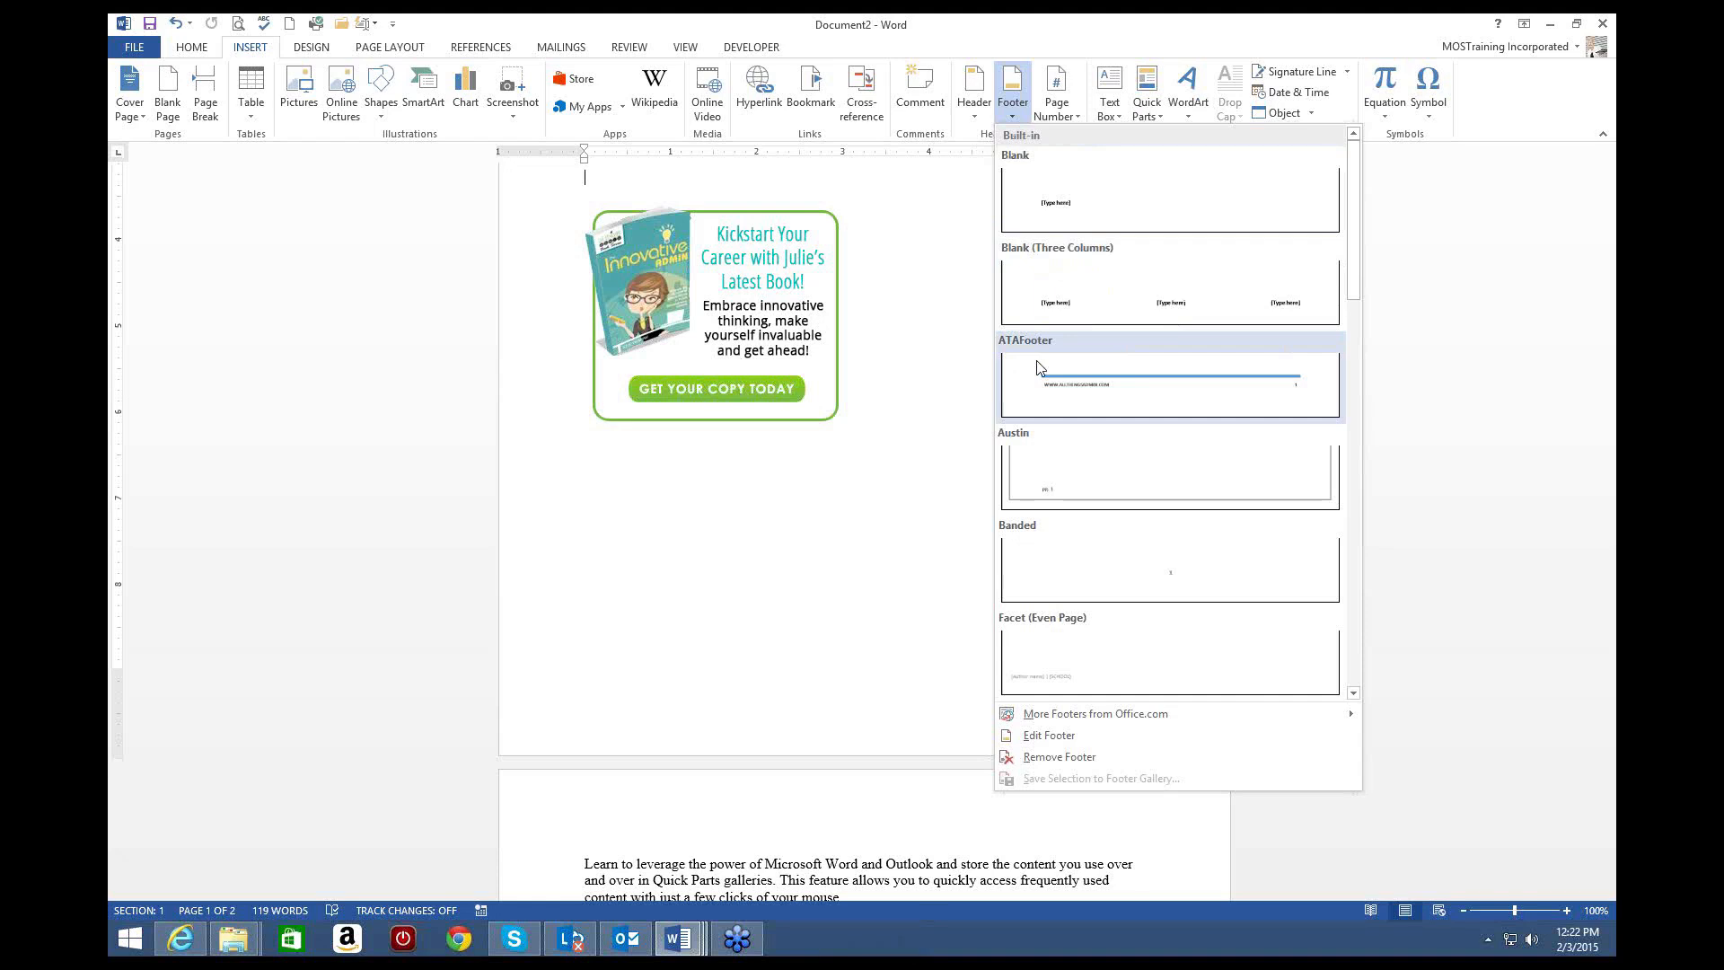
pyautogui.press('Escape')
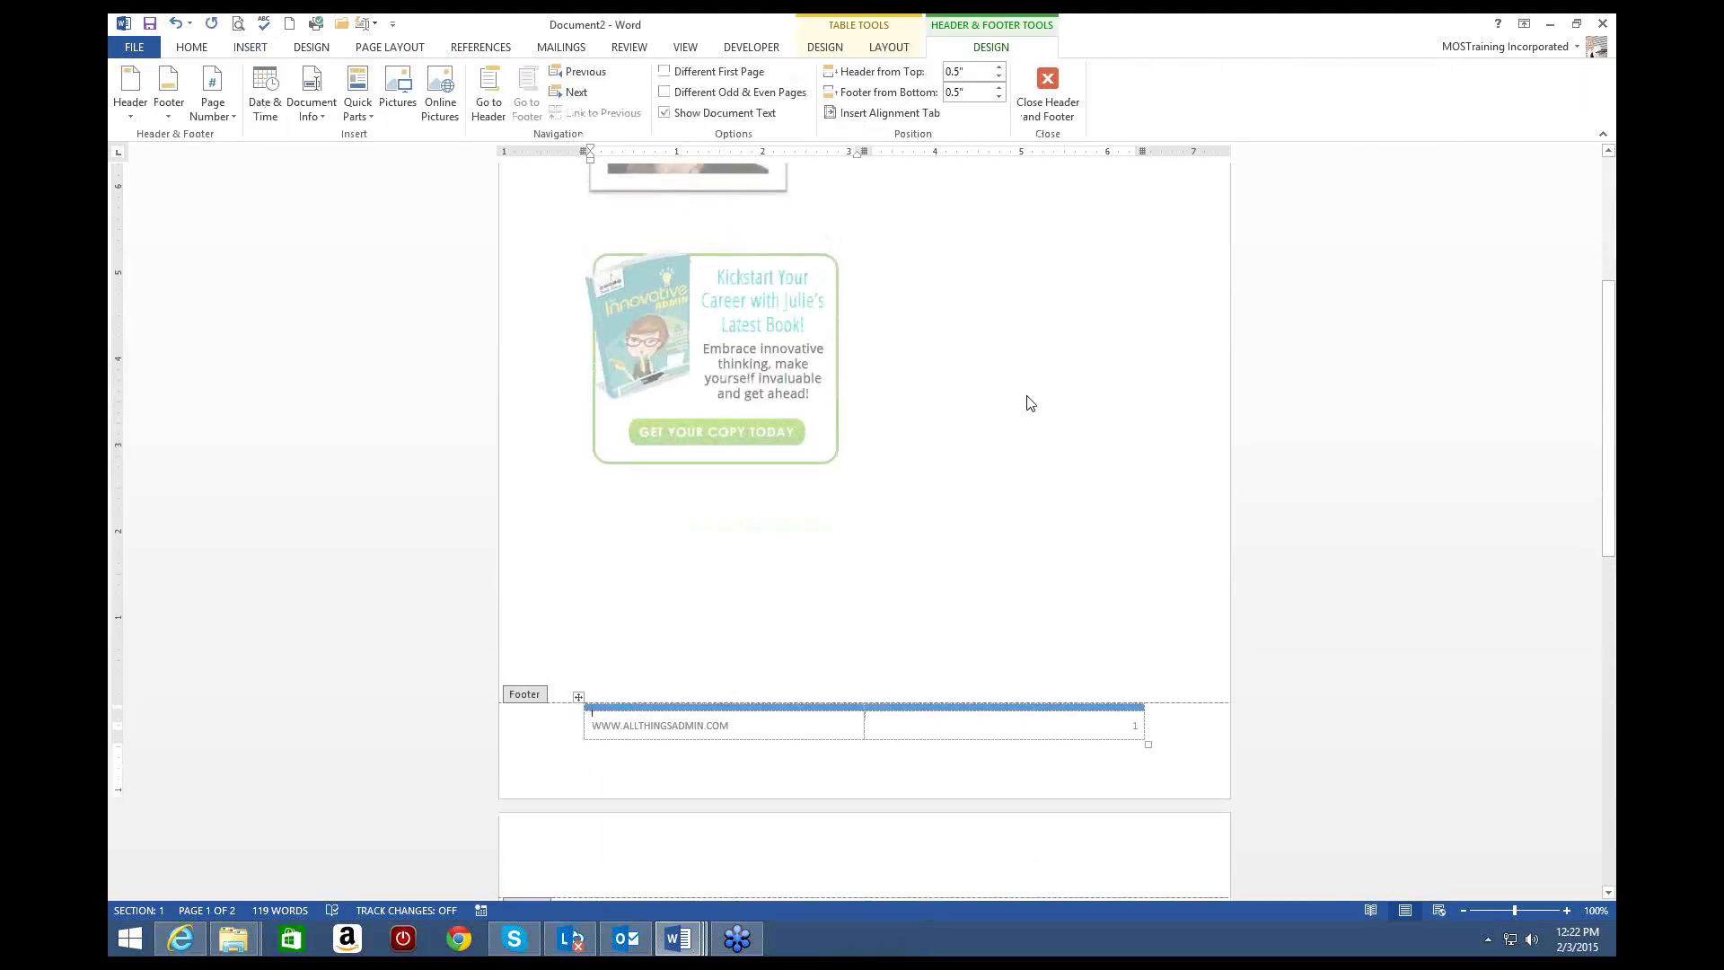
pyautogui.click(1047, 90)
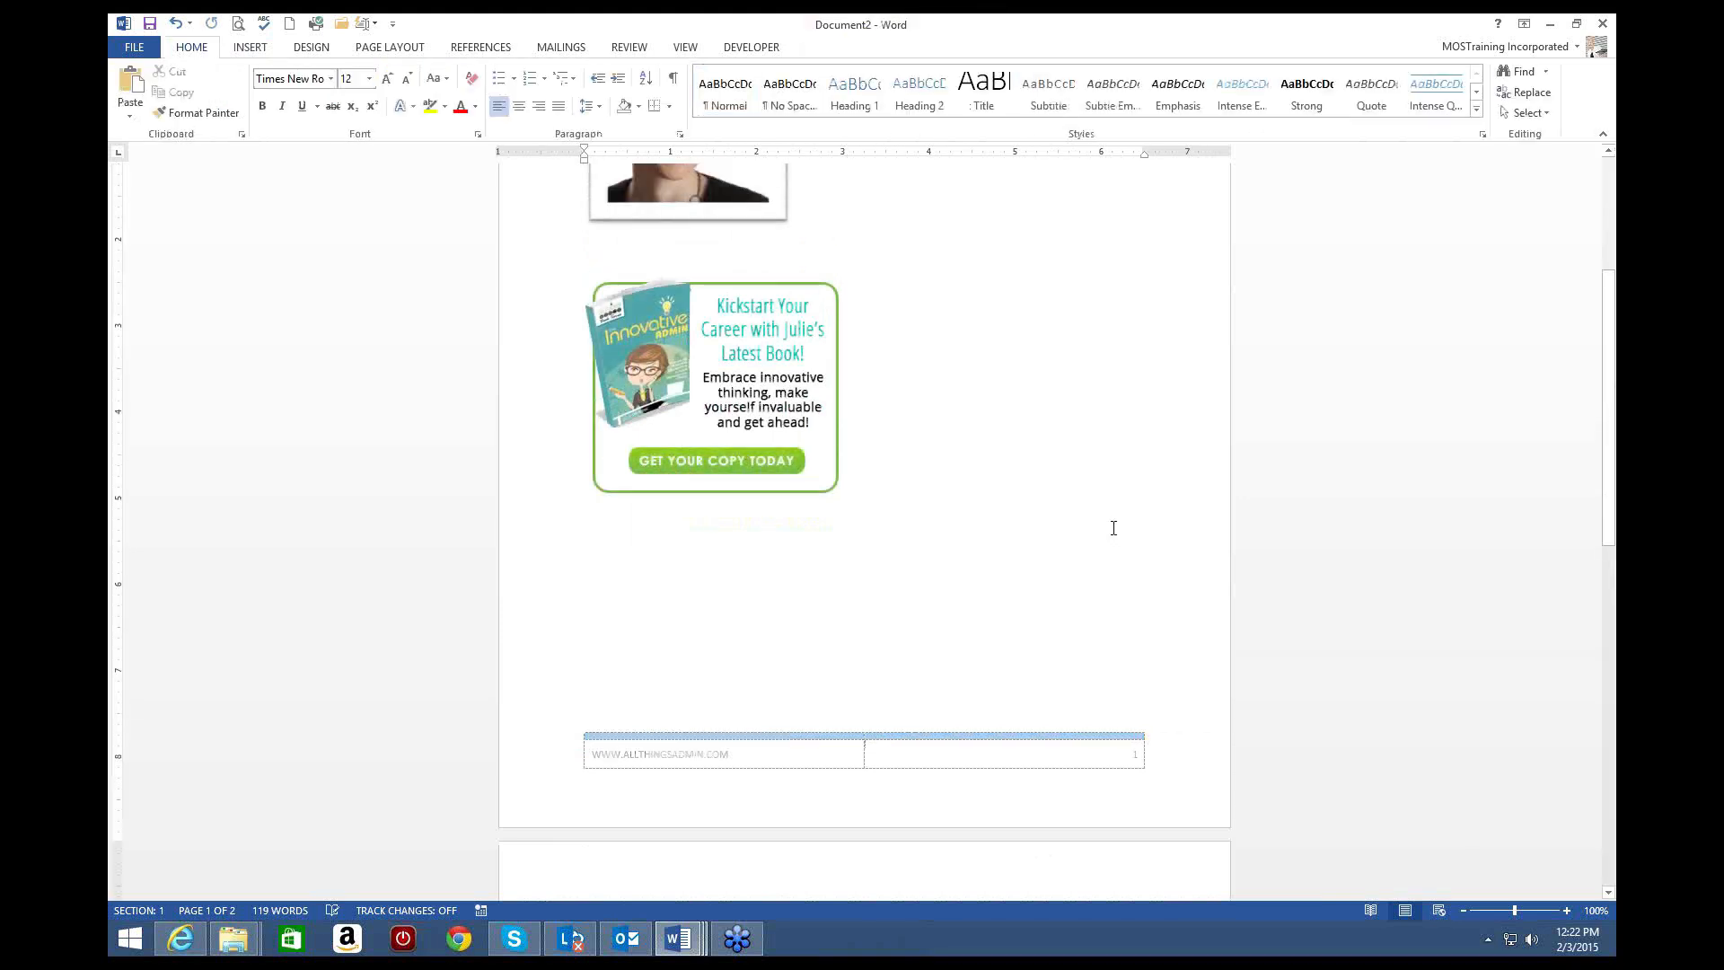
# Step: Review both pages of the document to check the inserted footer
pyautogui.scroll(5, 1116, 531)
pyautogui.scroll(1, 1113, 528)
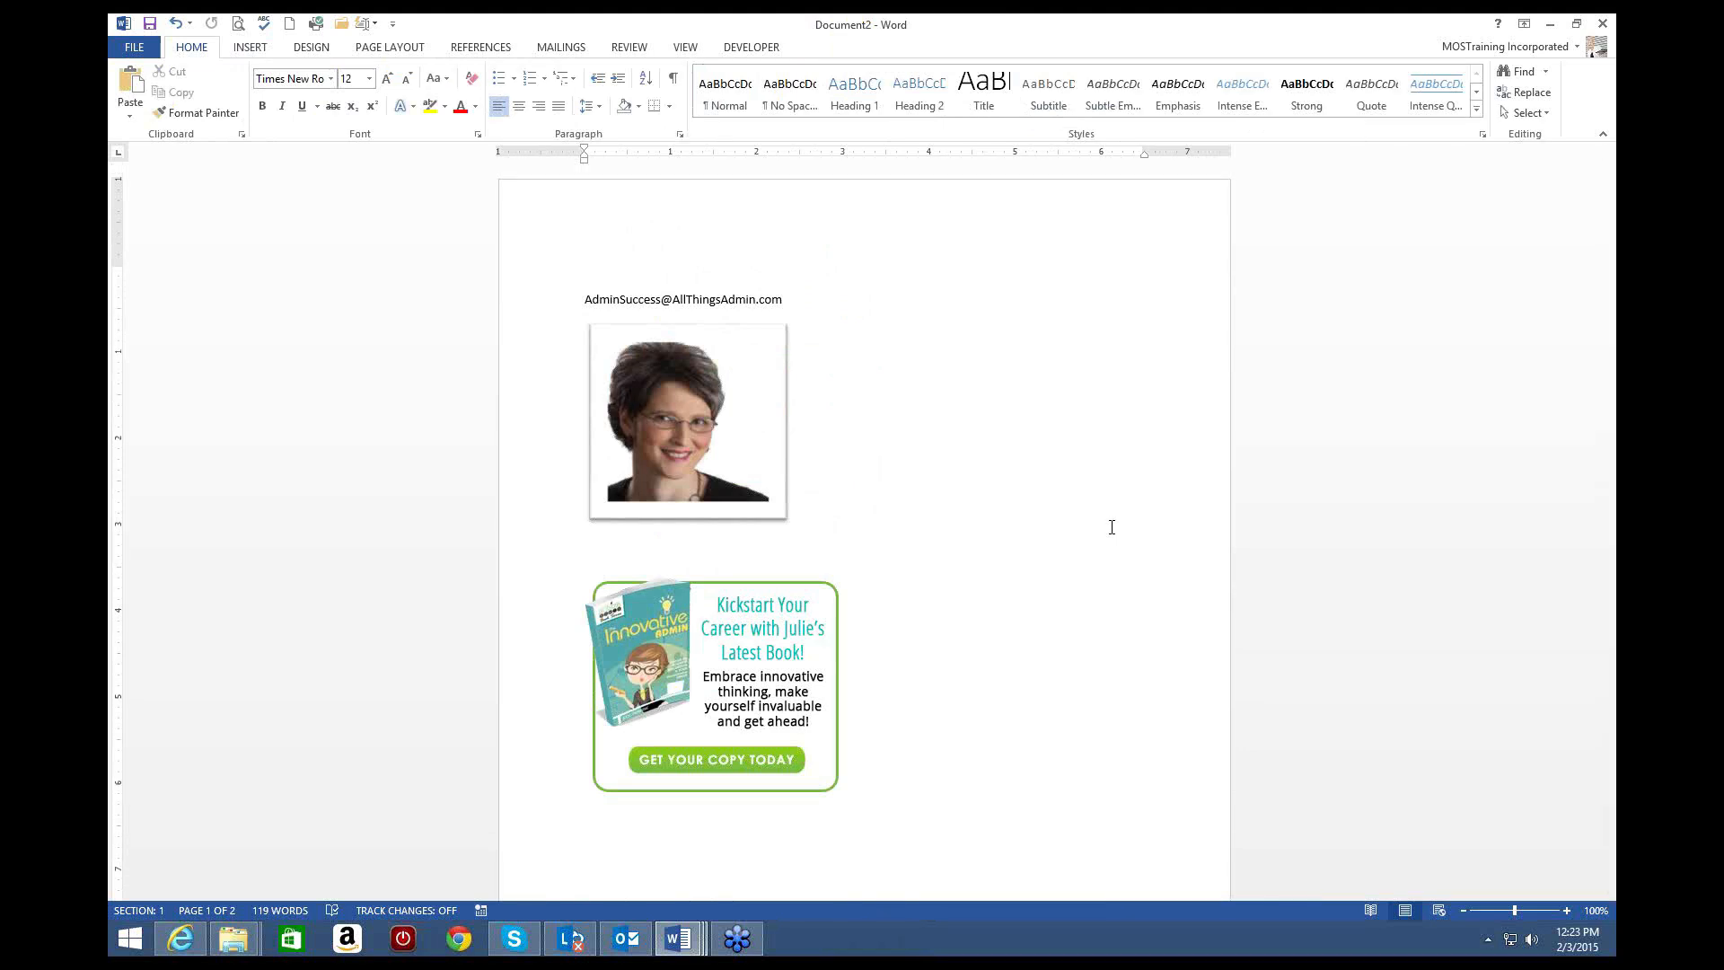
pyautogui.click(259, 50)
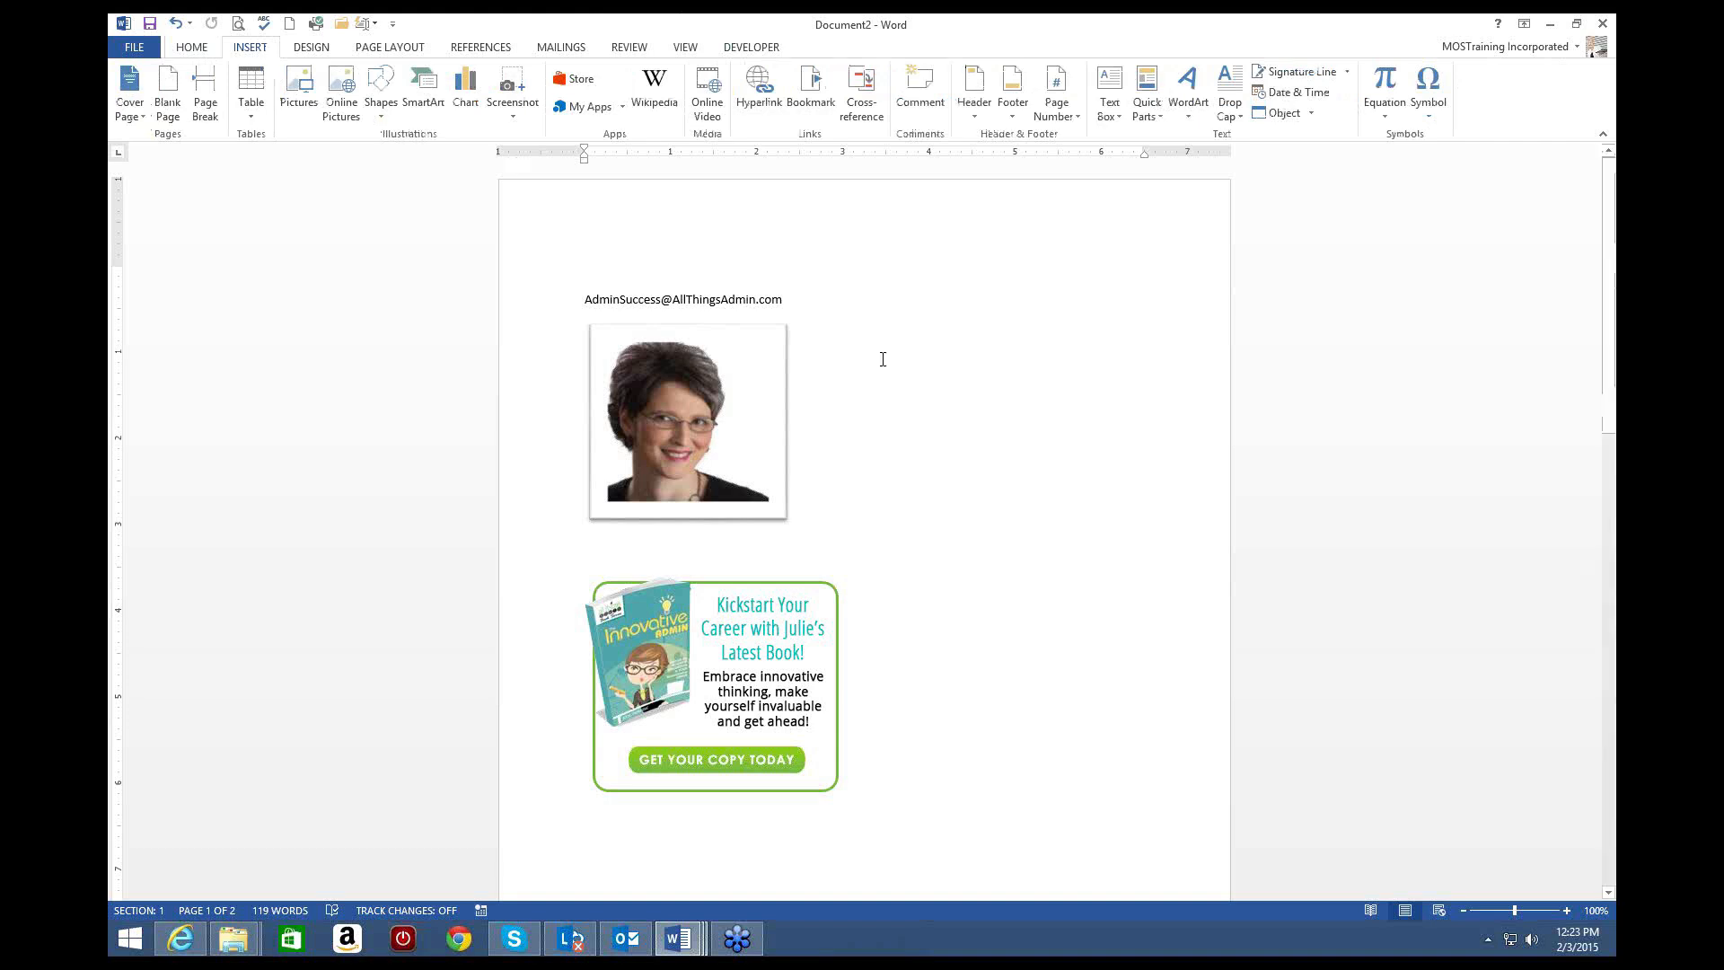
pyautogui.scroll(-5, 974, 429)
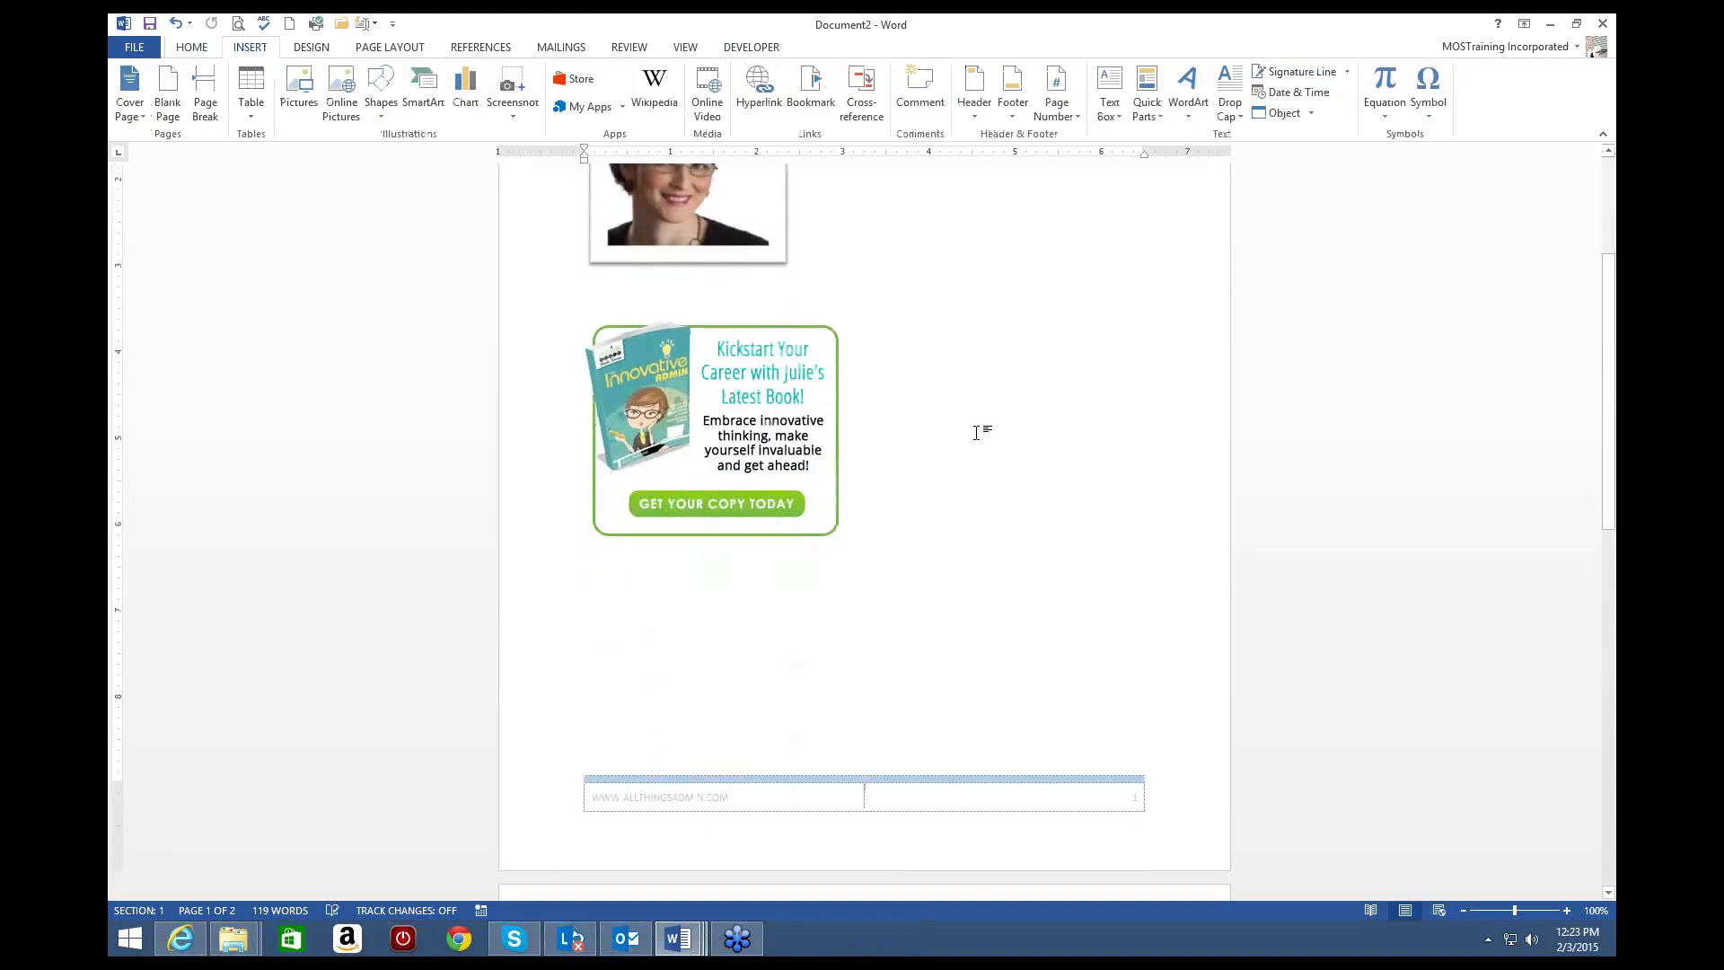
pyautogui.scroll(-5, 976, 432)
pyautogui.scroll(-12, 976, 432)
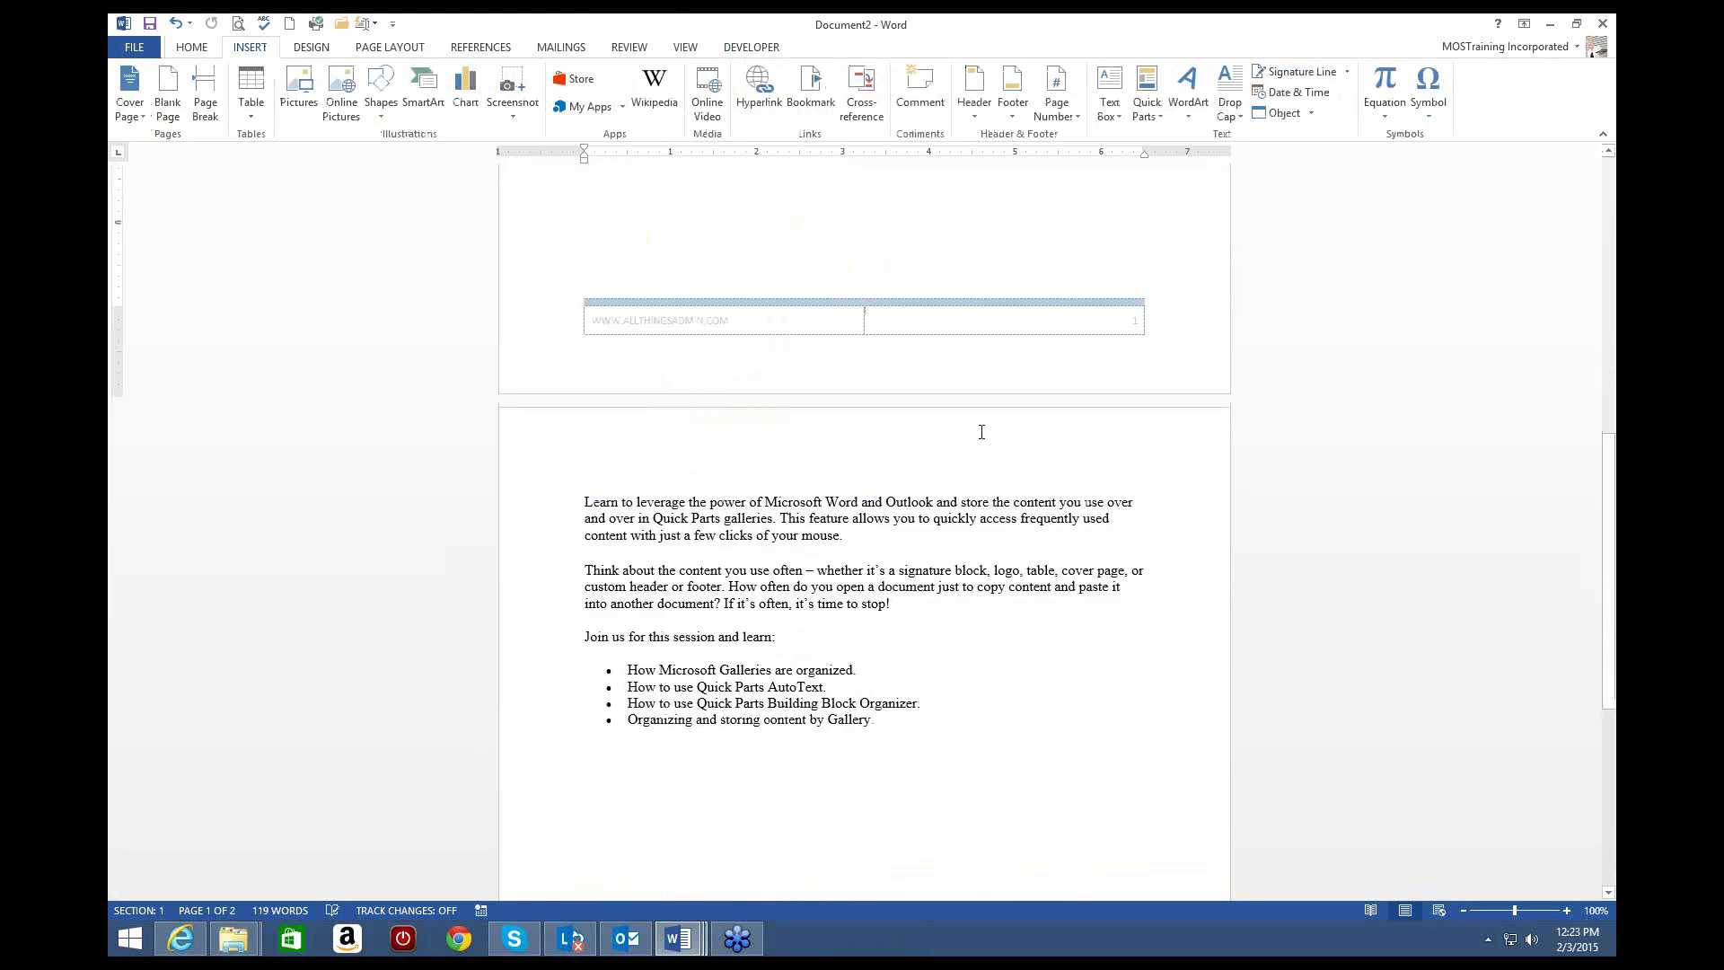
# Step: Switch to the "Facebook Instagram and PowerPoint Power Up" document and look over the Part One and Part Two session descriptions
pyautogui.moveTo(678, 938)
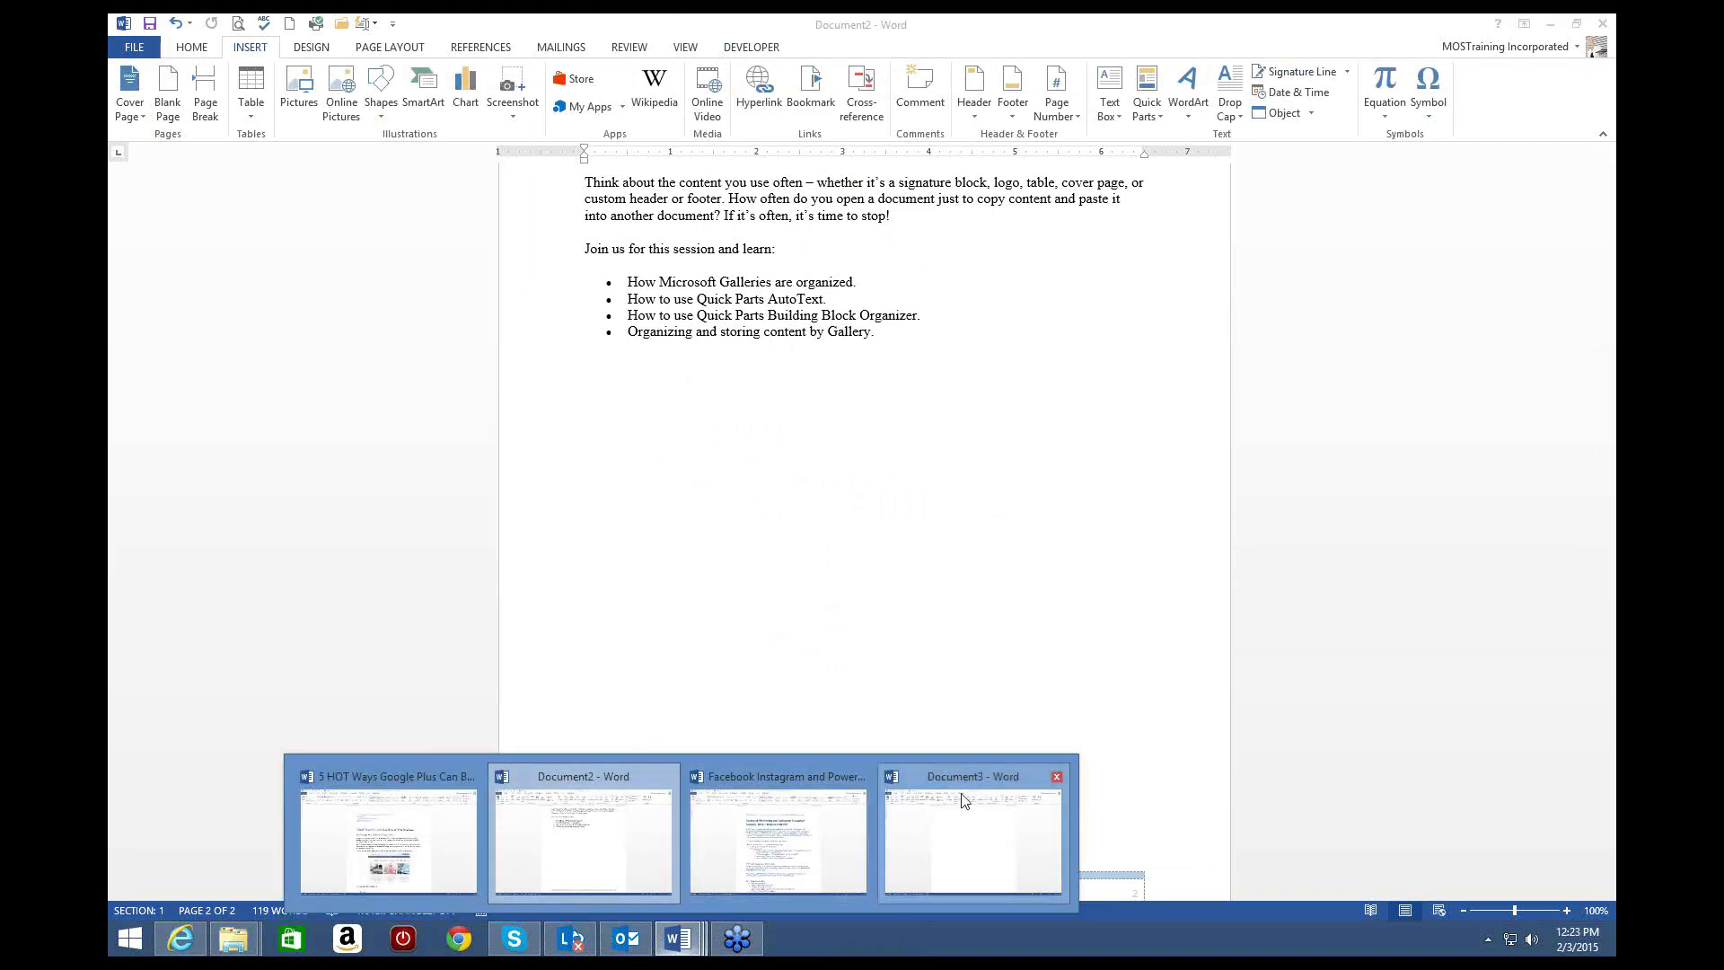
pyautogui.click(720, 860)
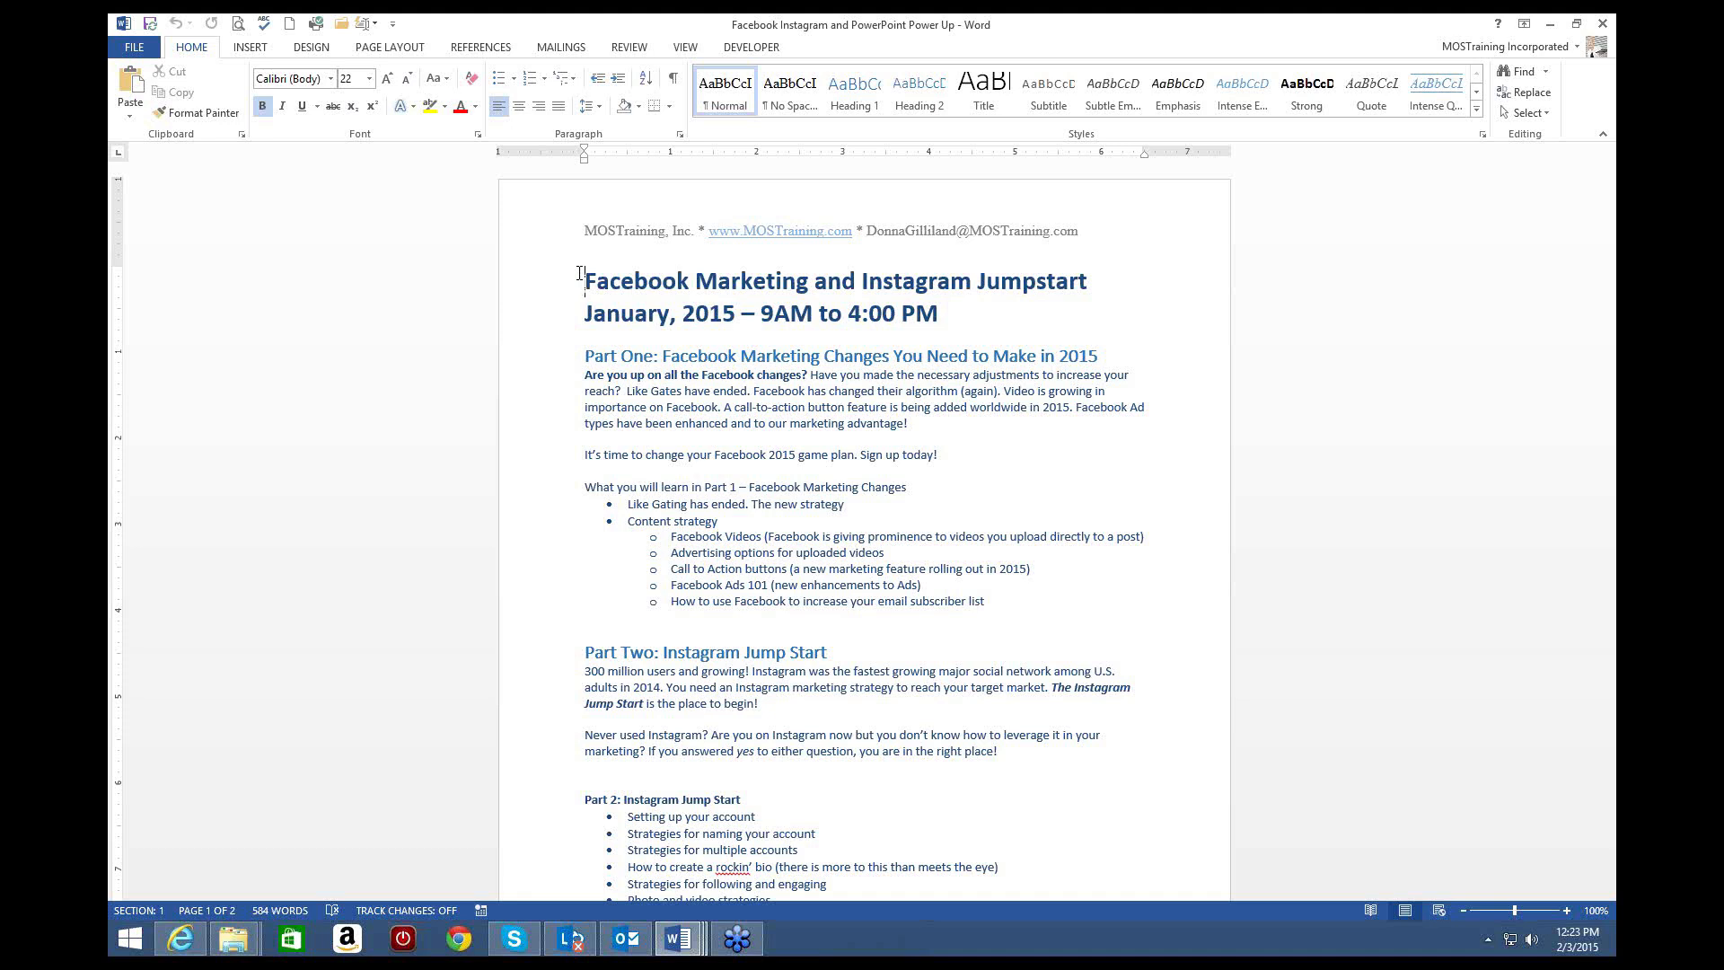
pyautogui.scroll(-1, 970, 456)
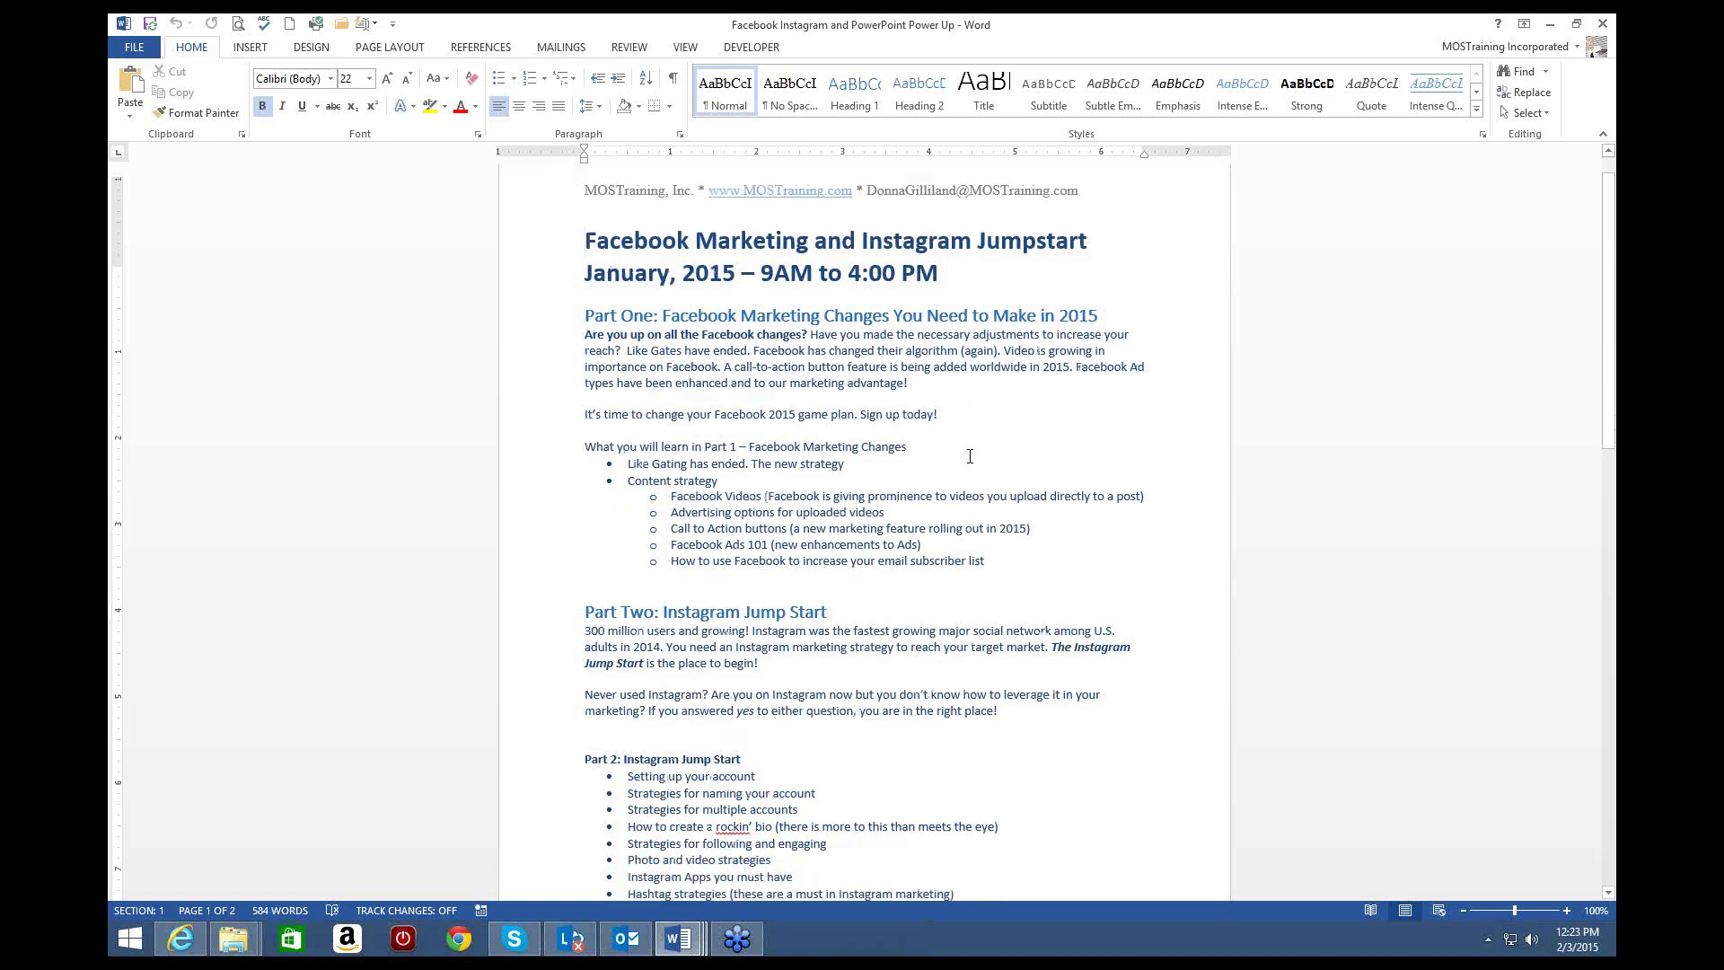
pyautogui.scroll(-1, 970, 456)
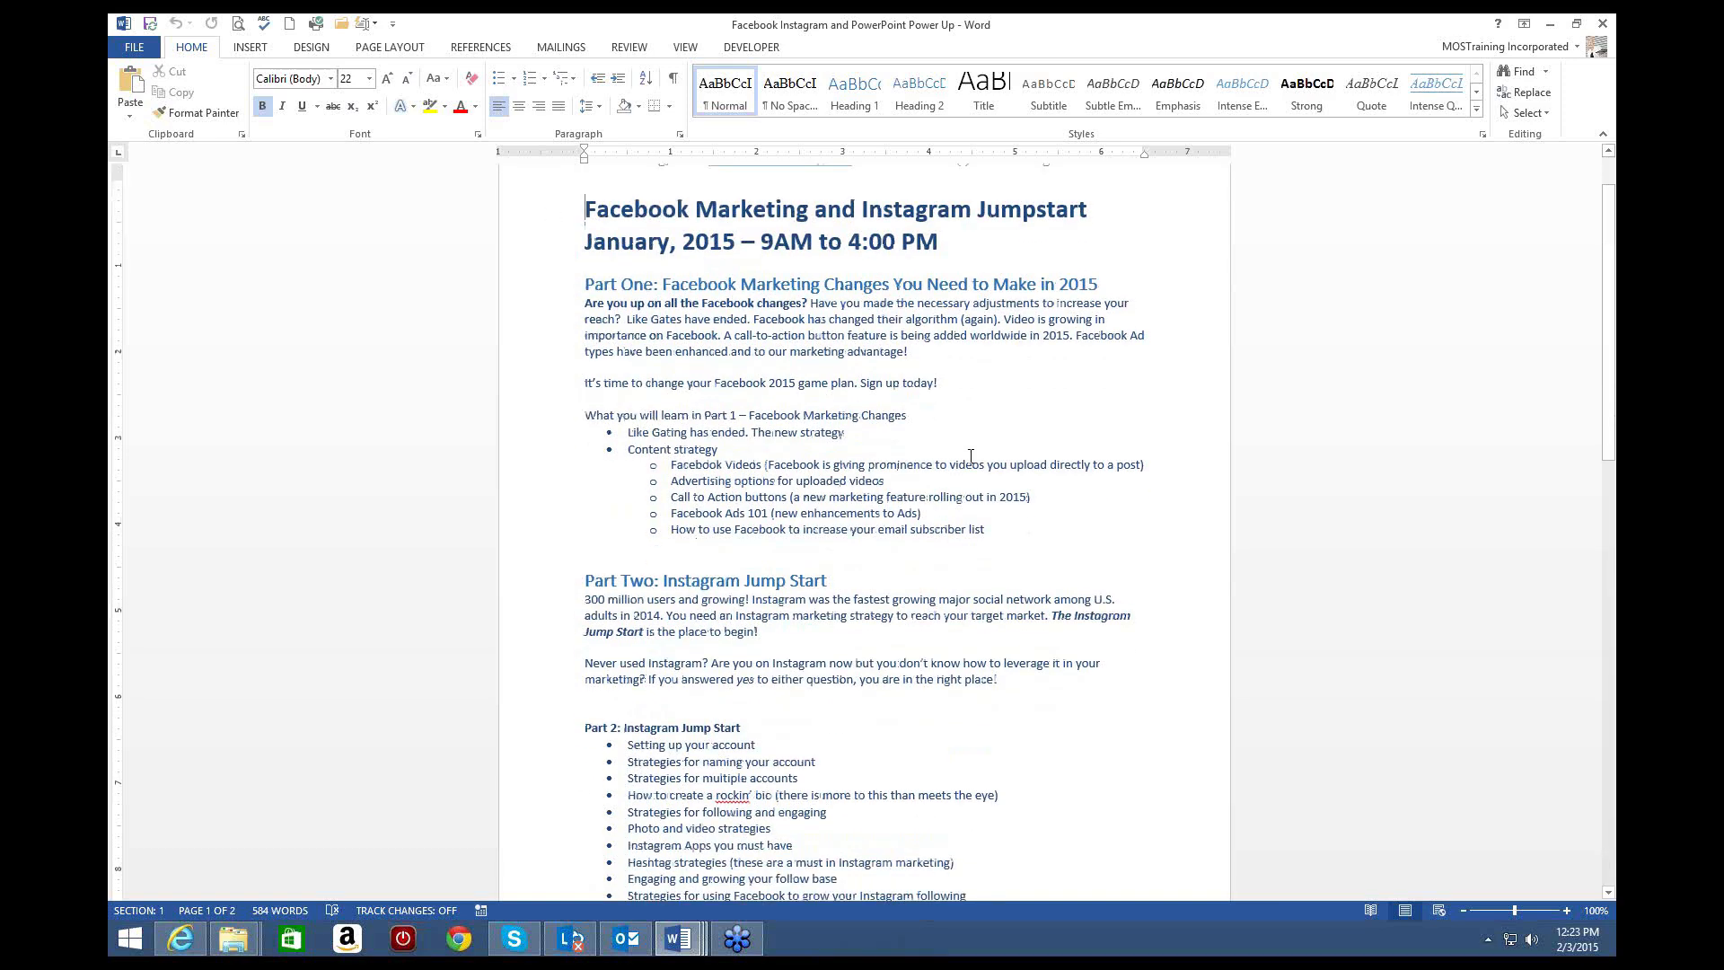
pyautogui.scroll(-7, 971, 456)
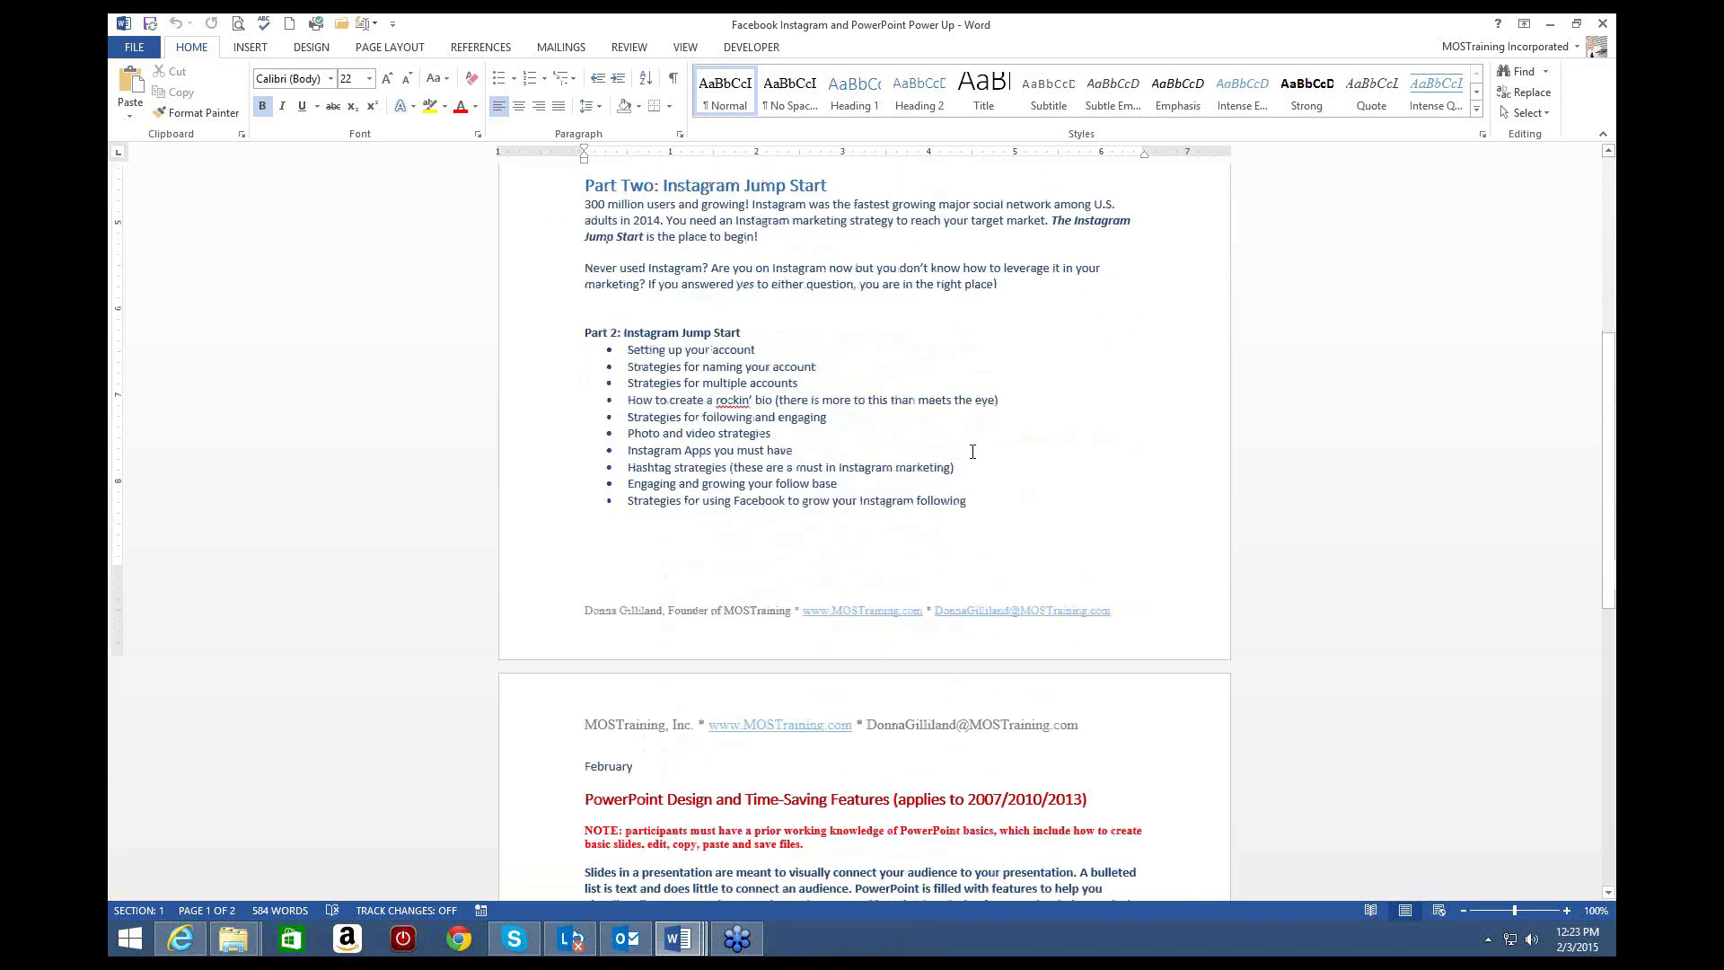
pyautogui.scroll(7, 972, 451)
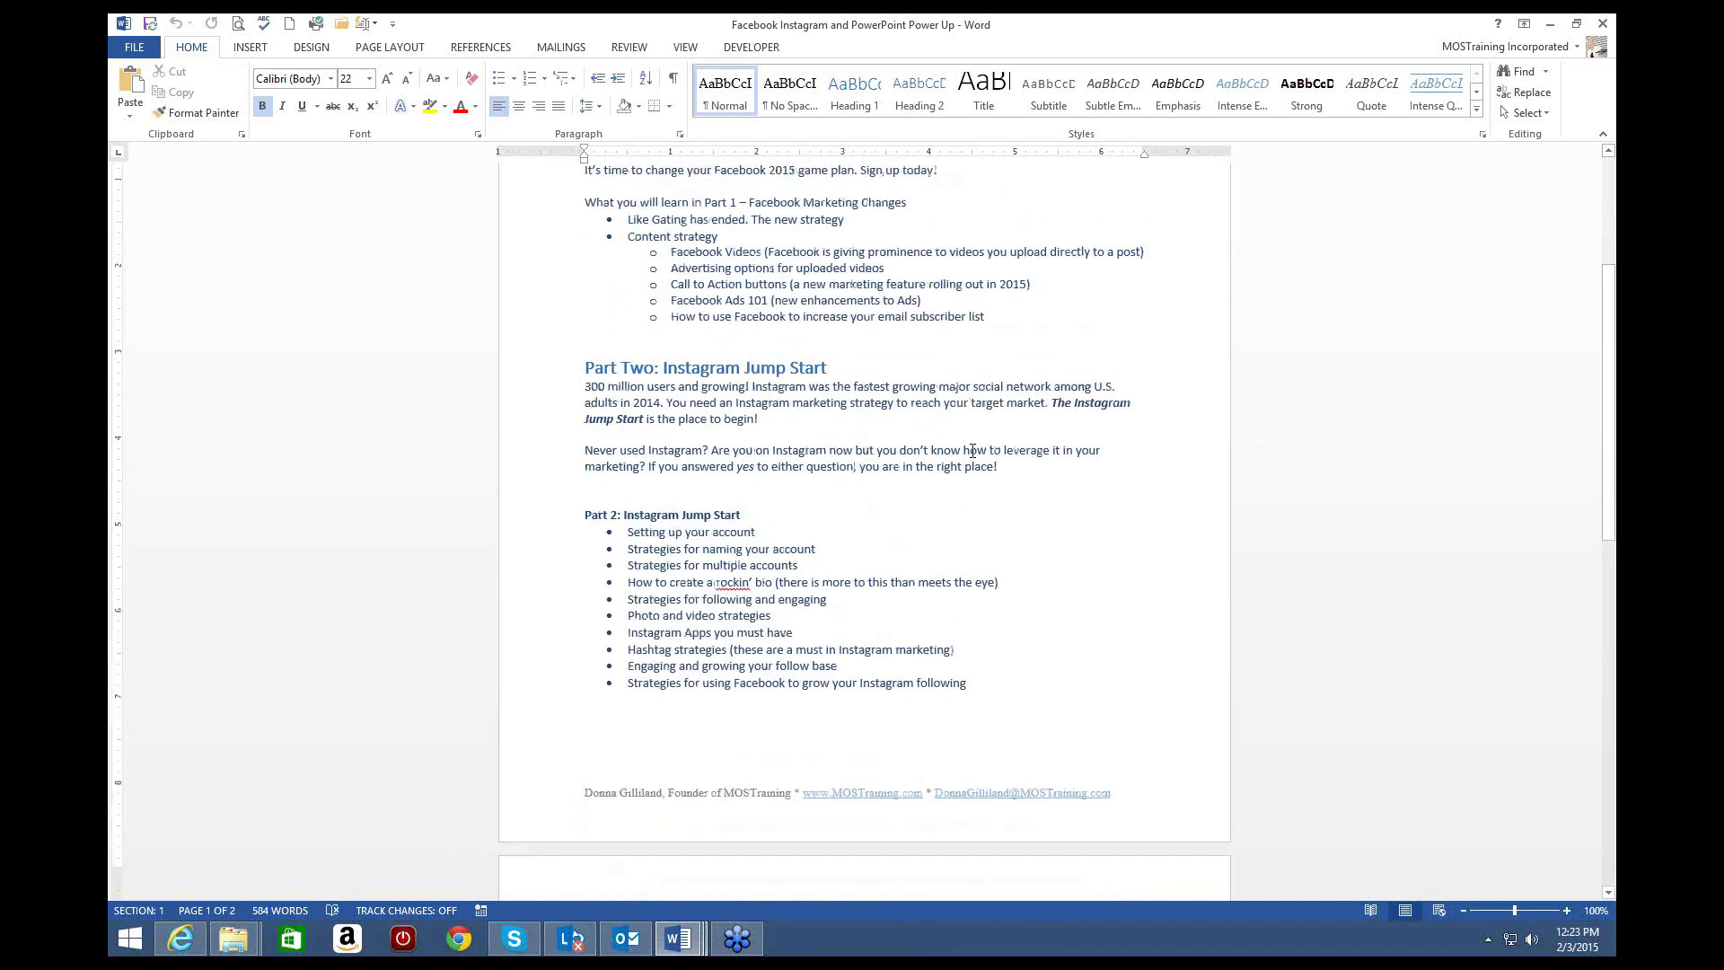
pyautogui.moveTo(586, 267)
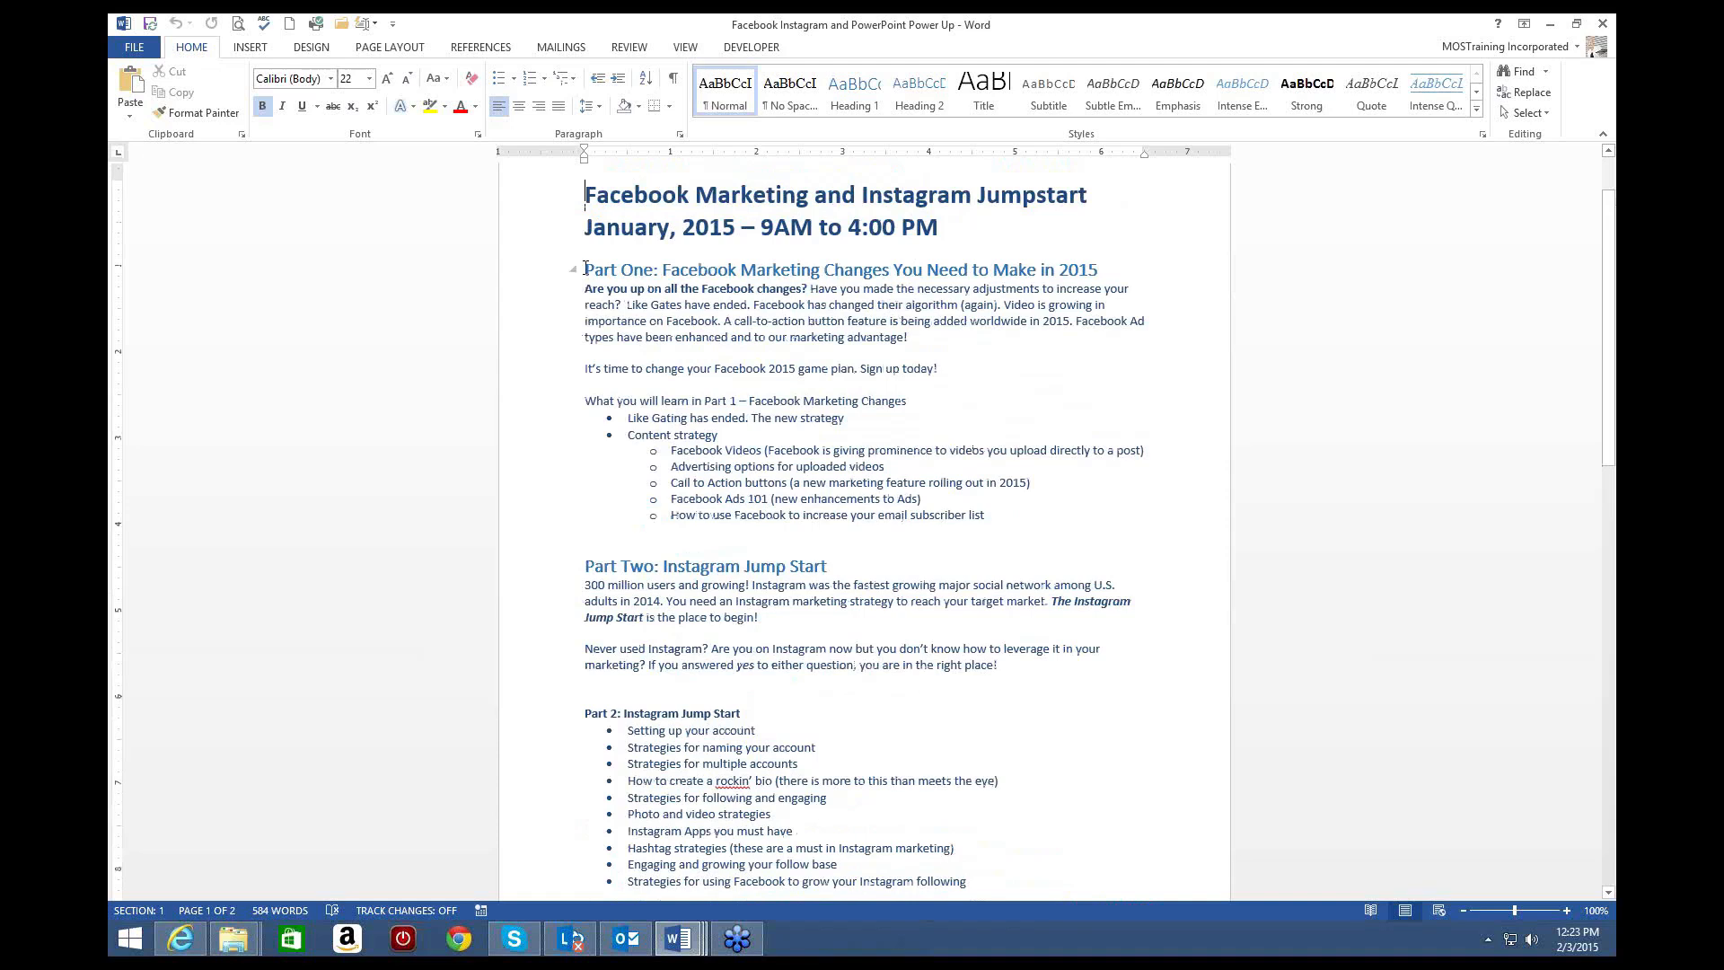
pyautogui.scroll(2, 585, 267)
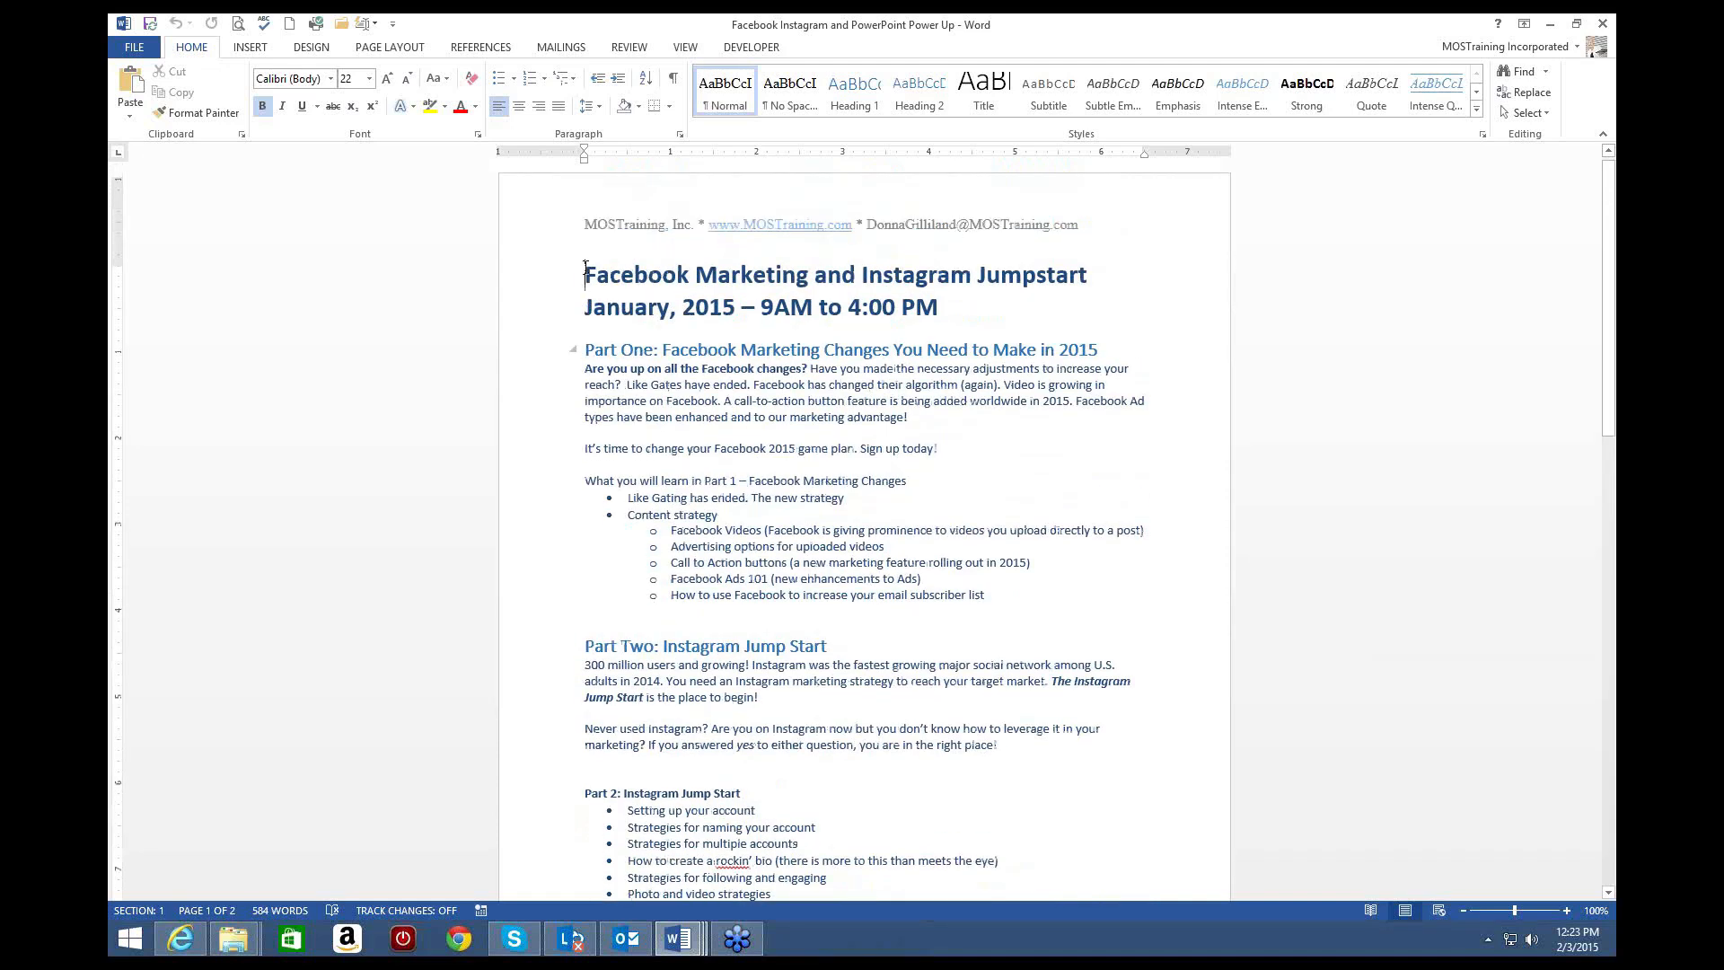
# Step: Select the text from the Part One heading through the end of the Part 2 Instagram Jump Start bullet list
pyautogui.scroll(-1, 582, 359)
pyautogui.moveTo(585, 314); pyautogui.dragTo(885, 510)
pyautogui.moveTo(1202, 662); pyautogui.dragTo(1133, 381)
pyautogui.scroll(4, 1134, 381)
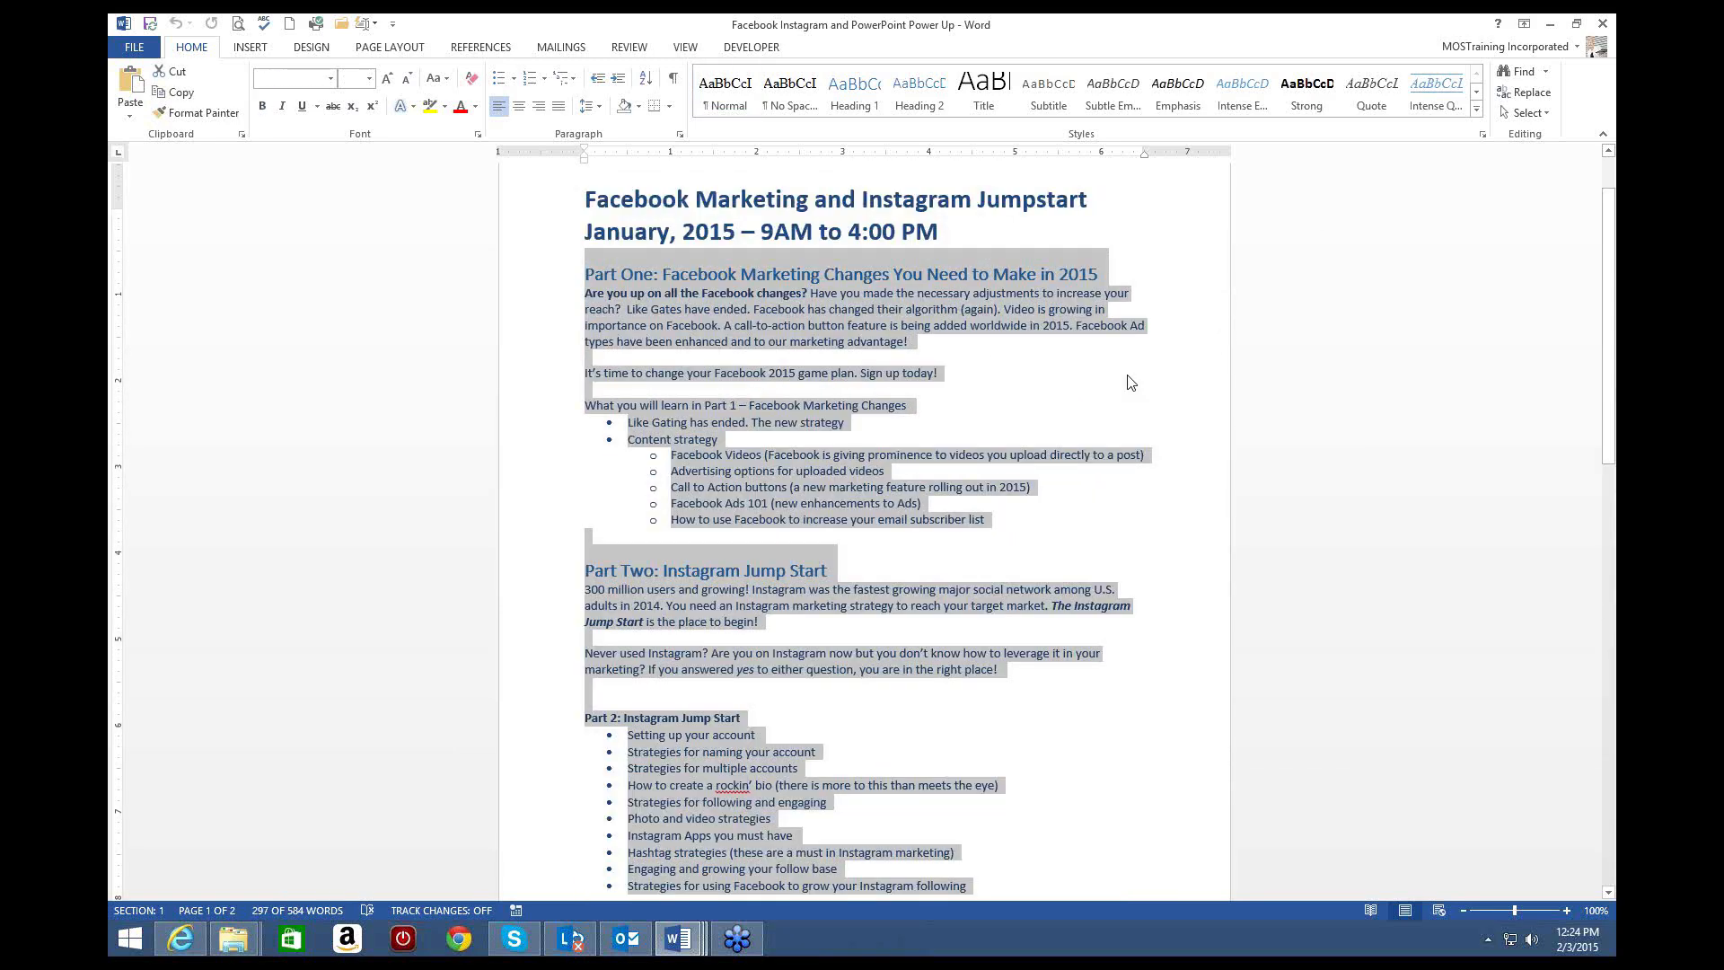
pyautogui.scroll(2, 1130, 383)
# Step: Start saving the selected text to the Quick Part gallery as a new building block named FBInstagram
pyautogui.click(248, 50)
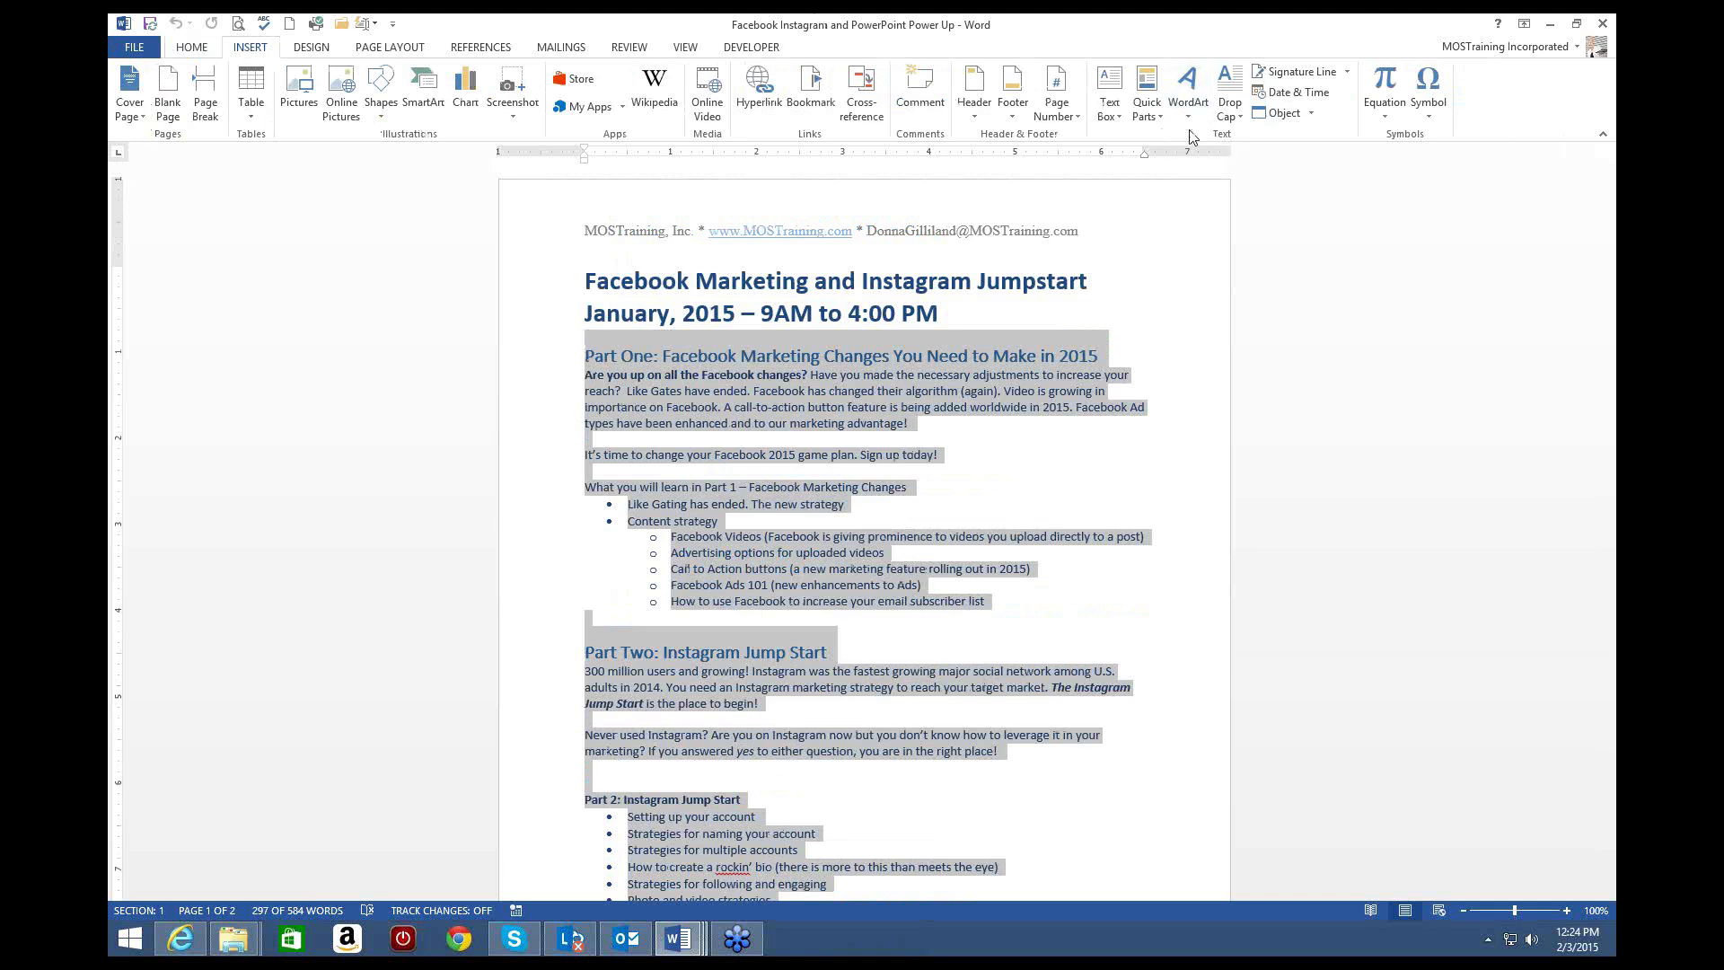
pyautogui.click(1160, 121)
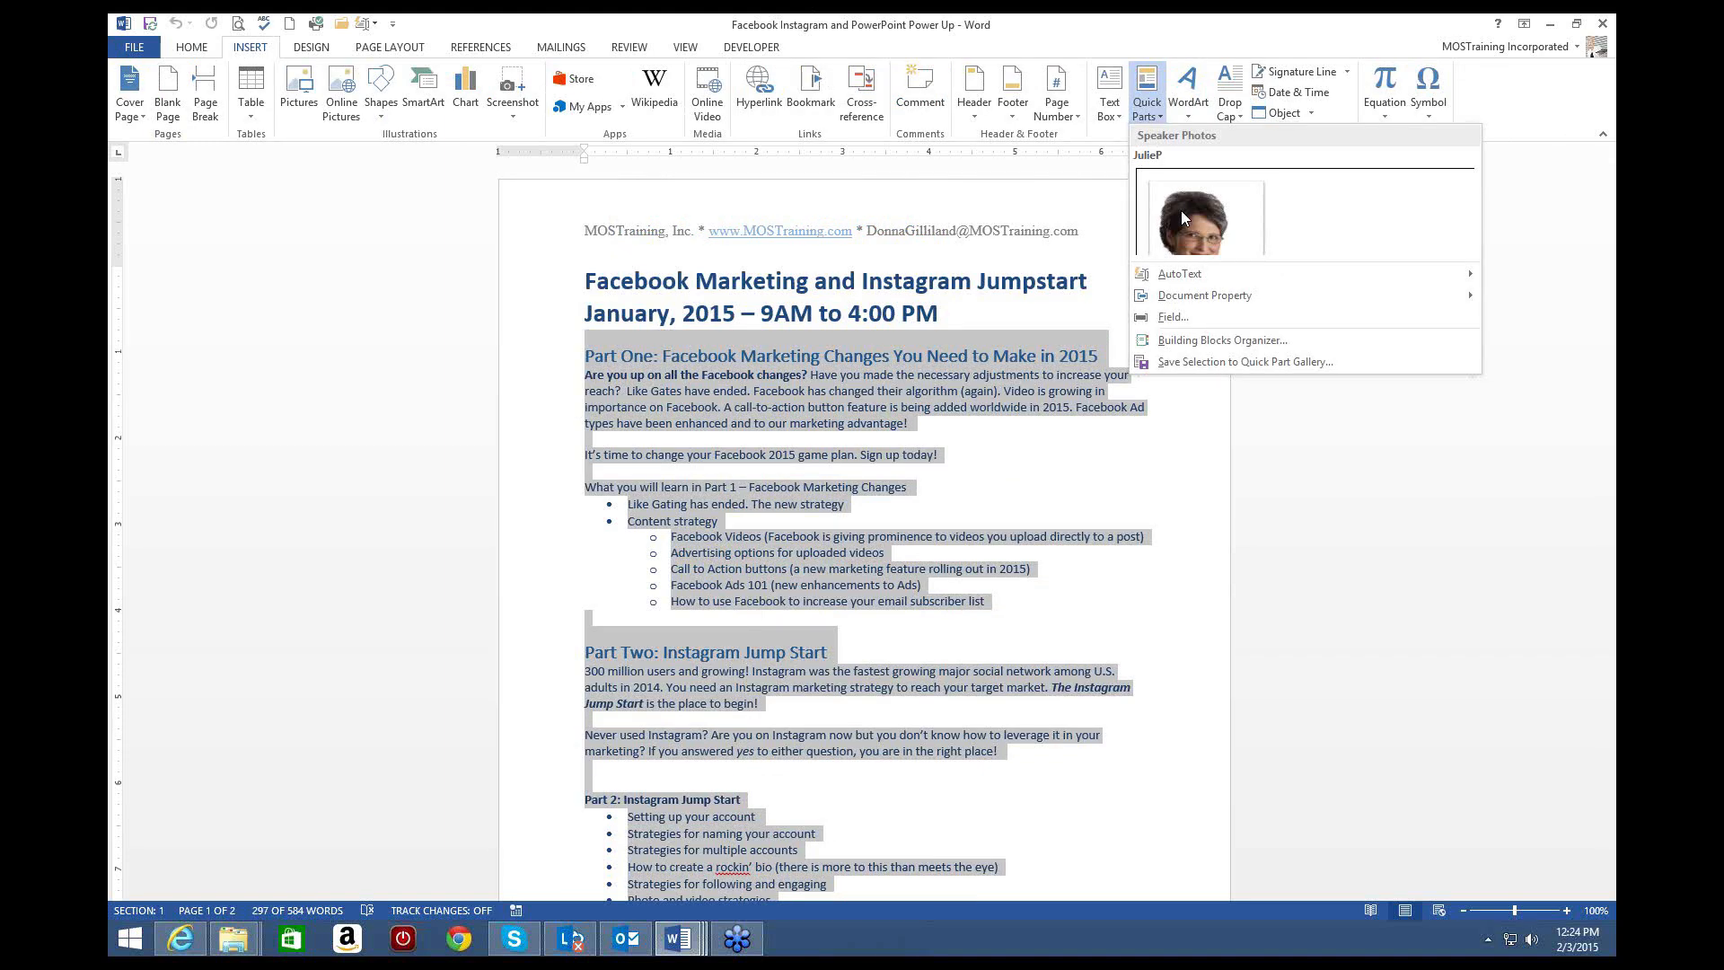
pyautogui.click(1195, 368)
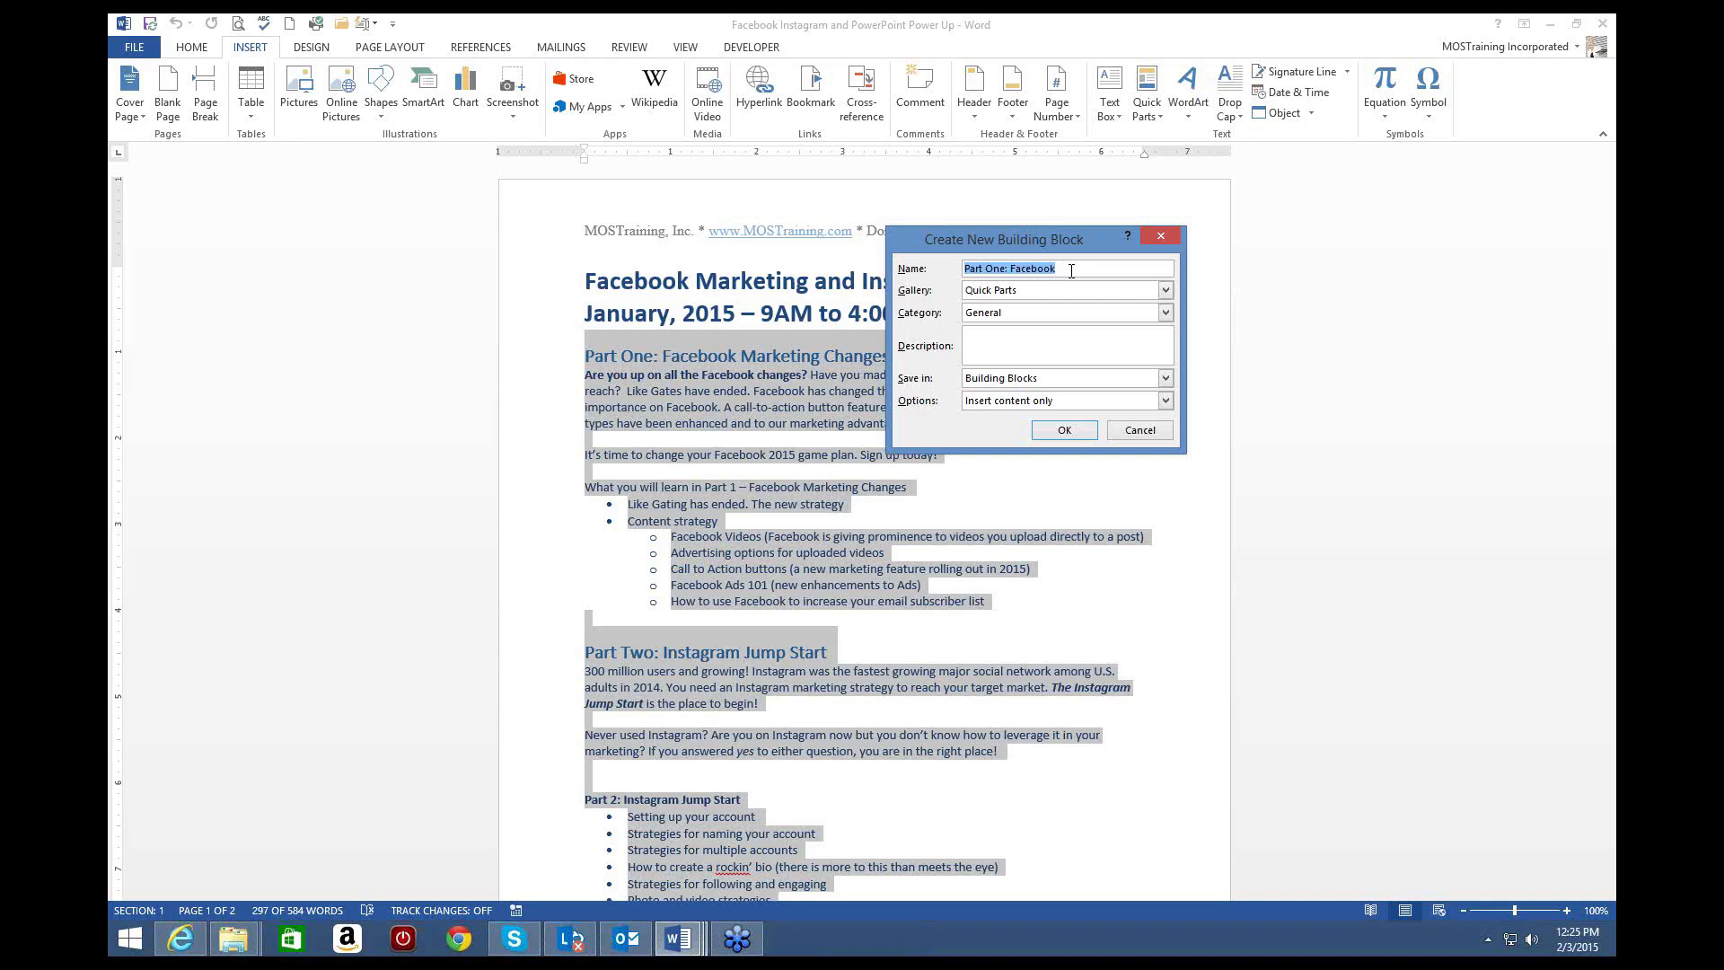
pyautogui.write('FBINs')
pyautogui.press('BackSpace')
pyautogui.press('BackSpace')
pyautogui.write('nstagram')
# Step: Keep the Quick Parts gallery and assign the building block to a new category named Social Media Market
pyautogui.click(1166, 291)
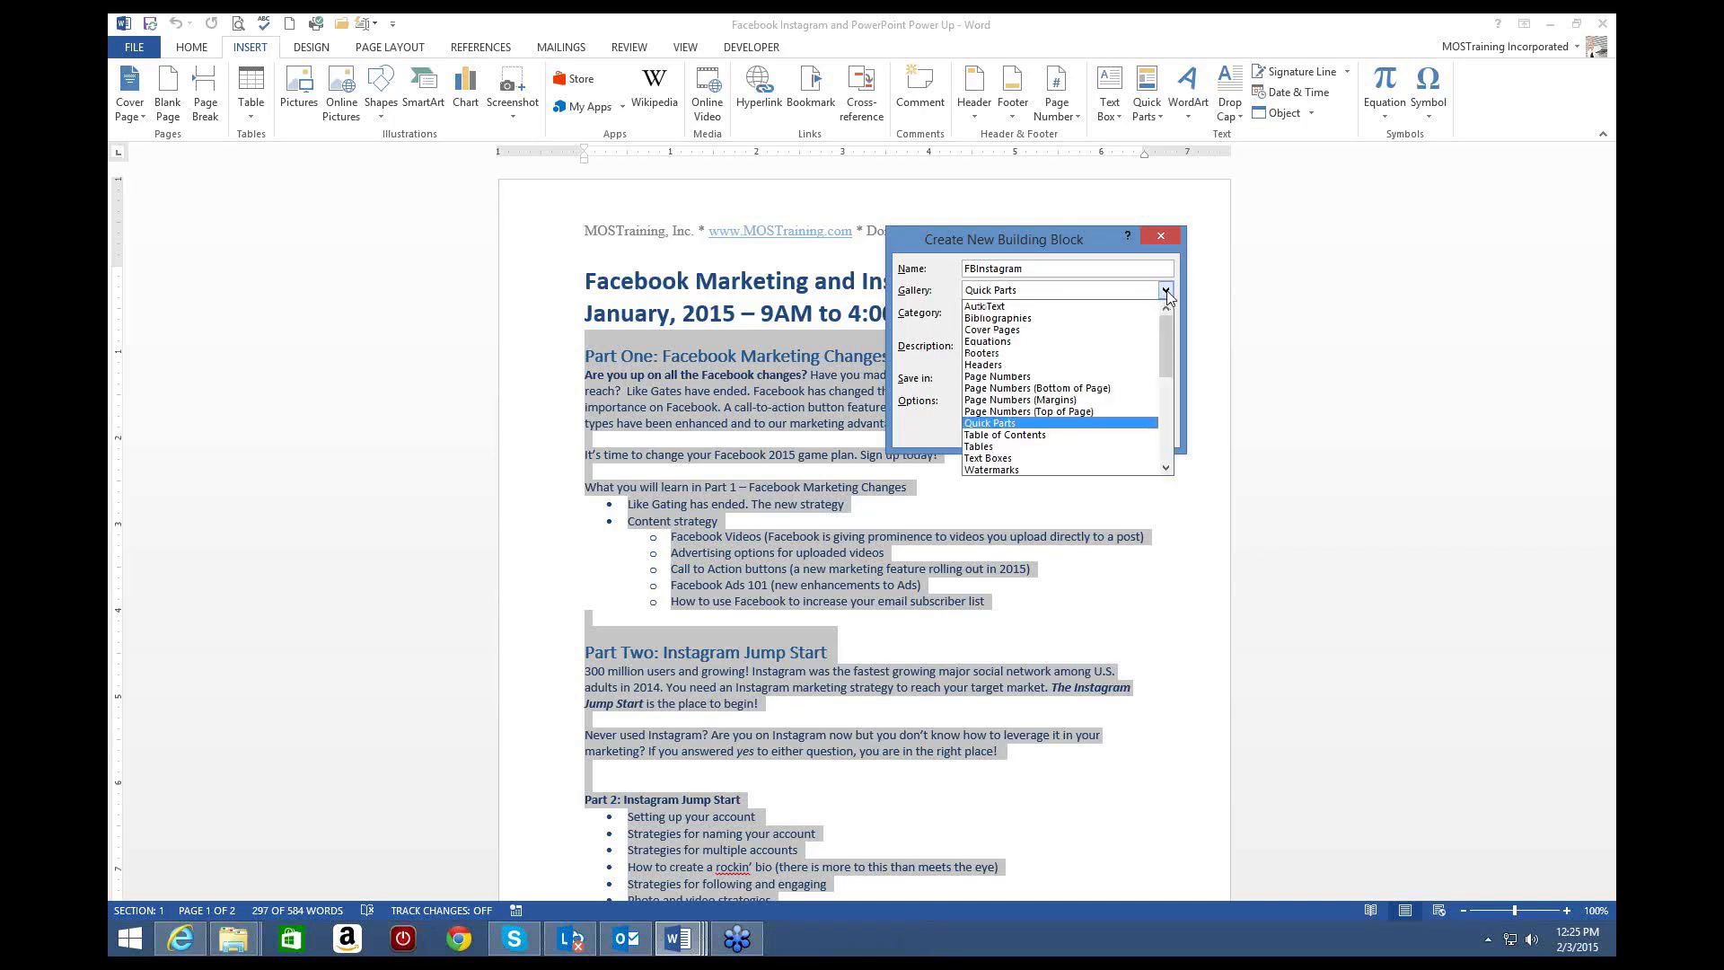
pyautogui.click(1166, 291)
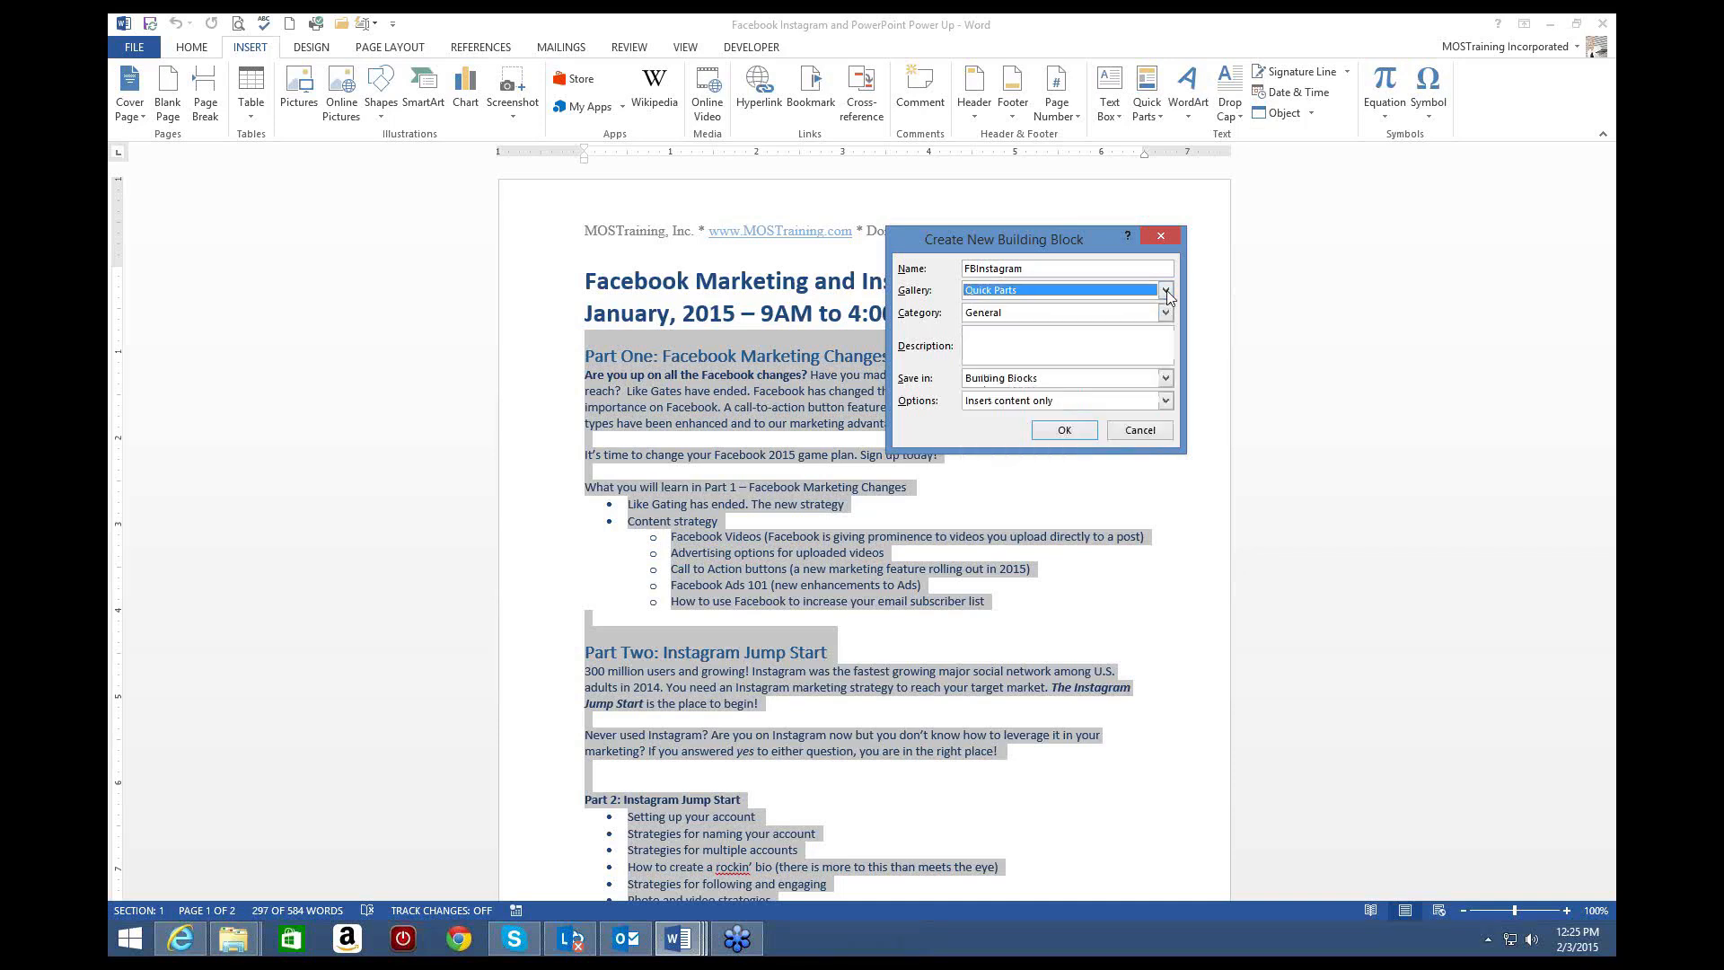
pyautogui.click(1063, 316)
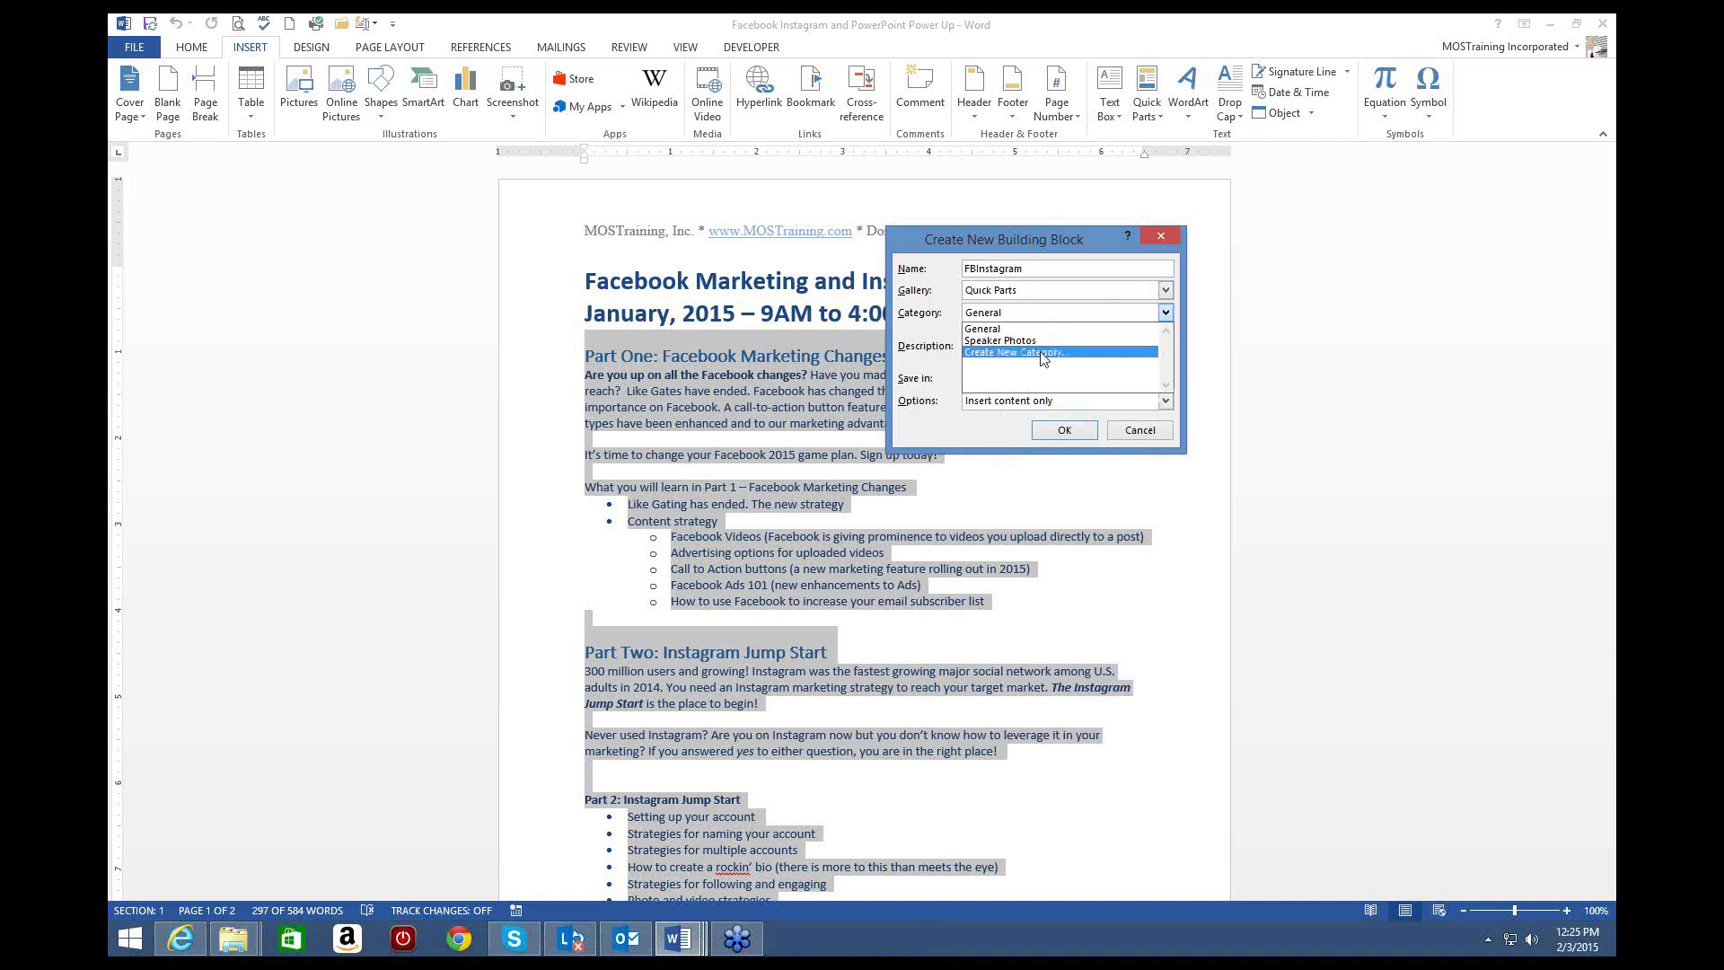
pyautogui.click(1042, 354)
pyautogui.write('S')
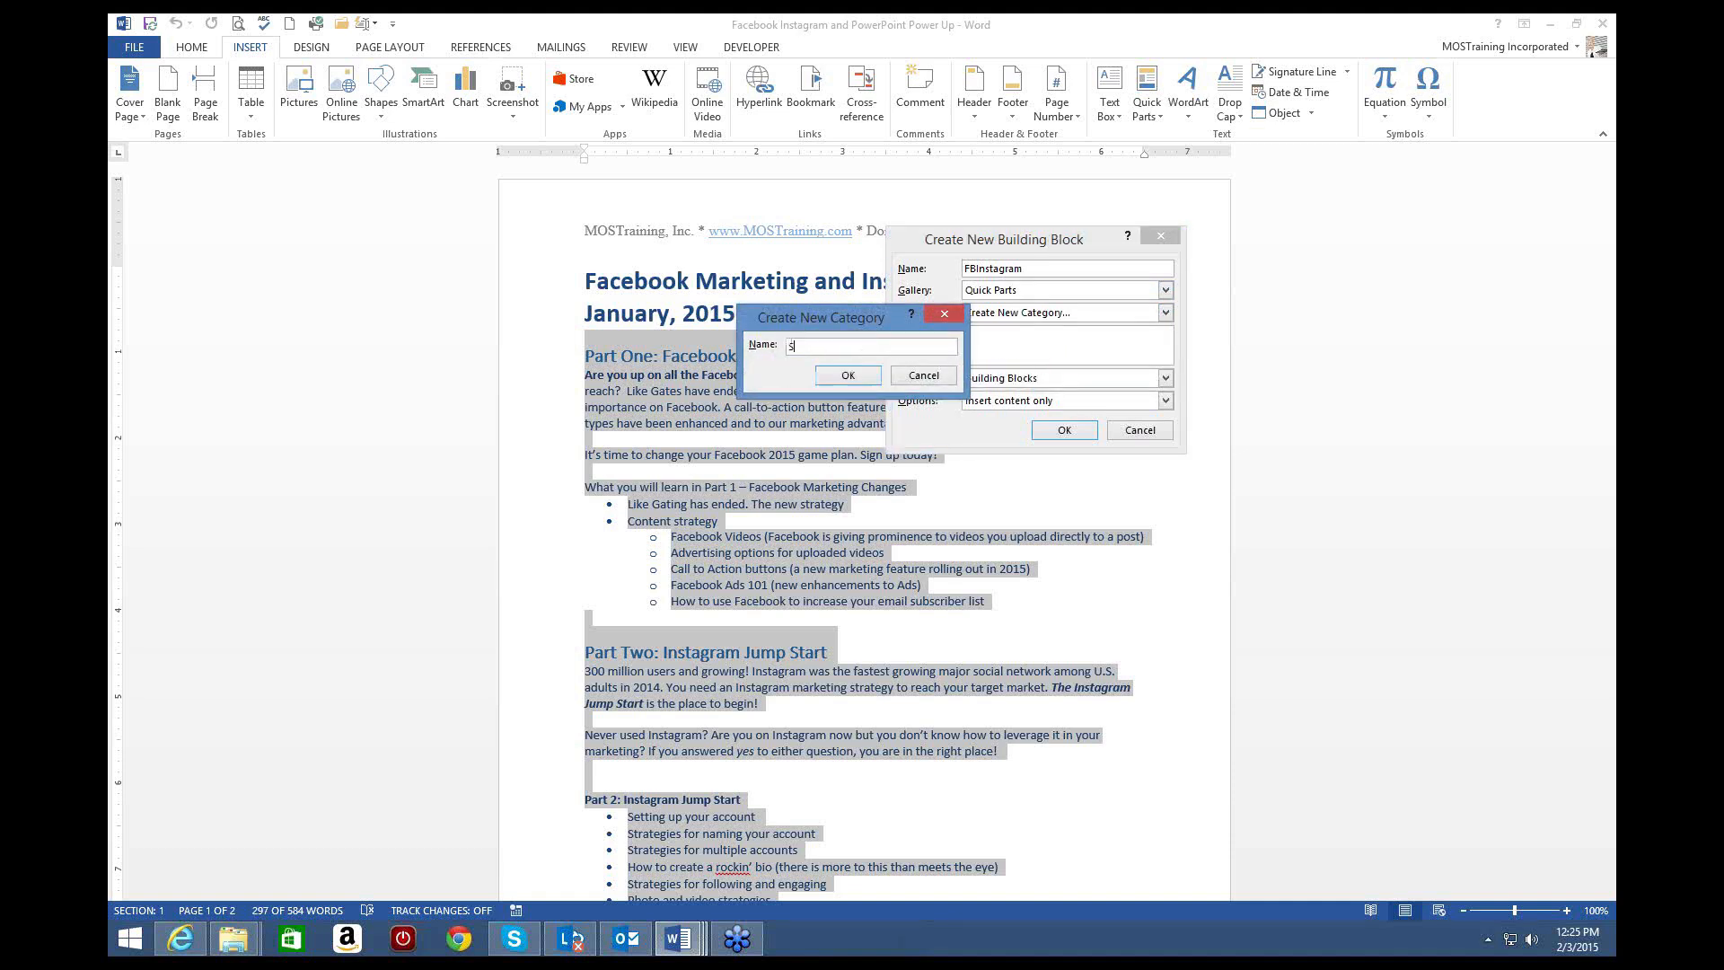
pyautogui.write('ocial Media Mark')
pyautogui.click(848, 377)
# Step: Keep the Insert content only option and save the FBInstagram building block
pyautogui.click(1167, 403)
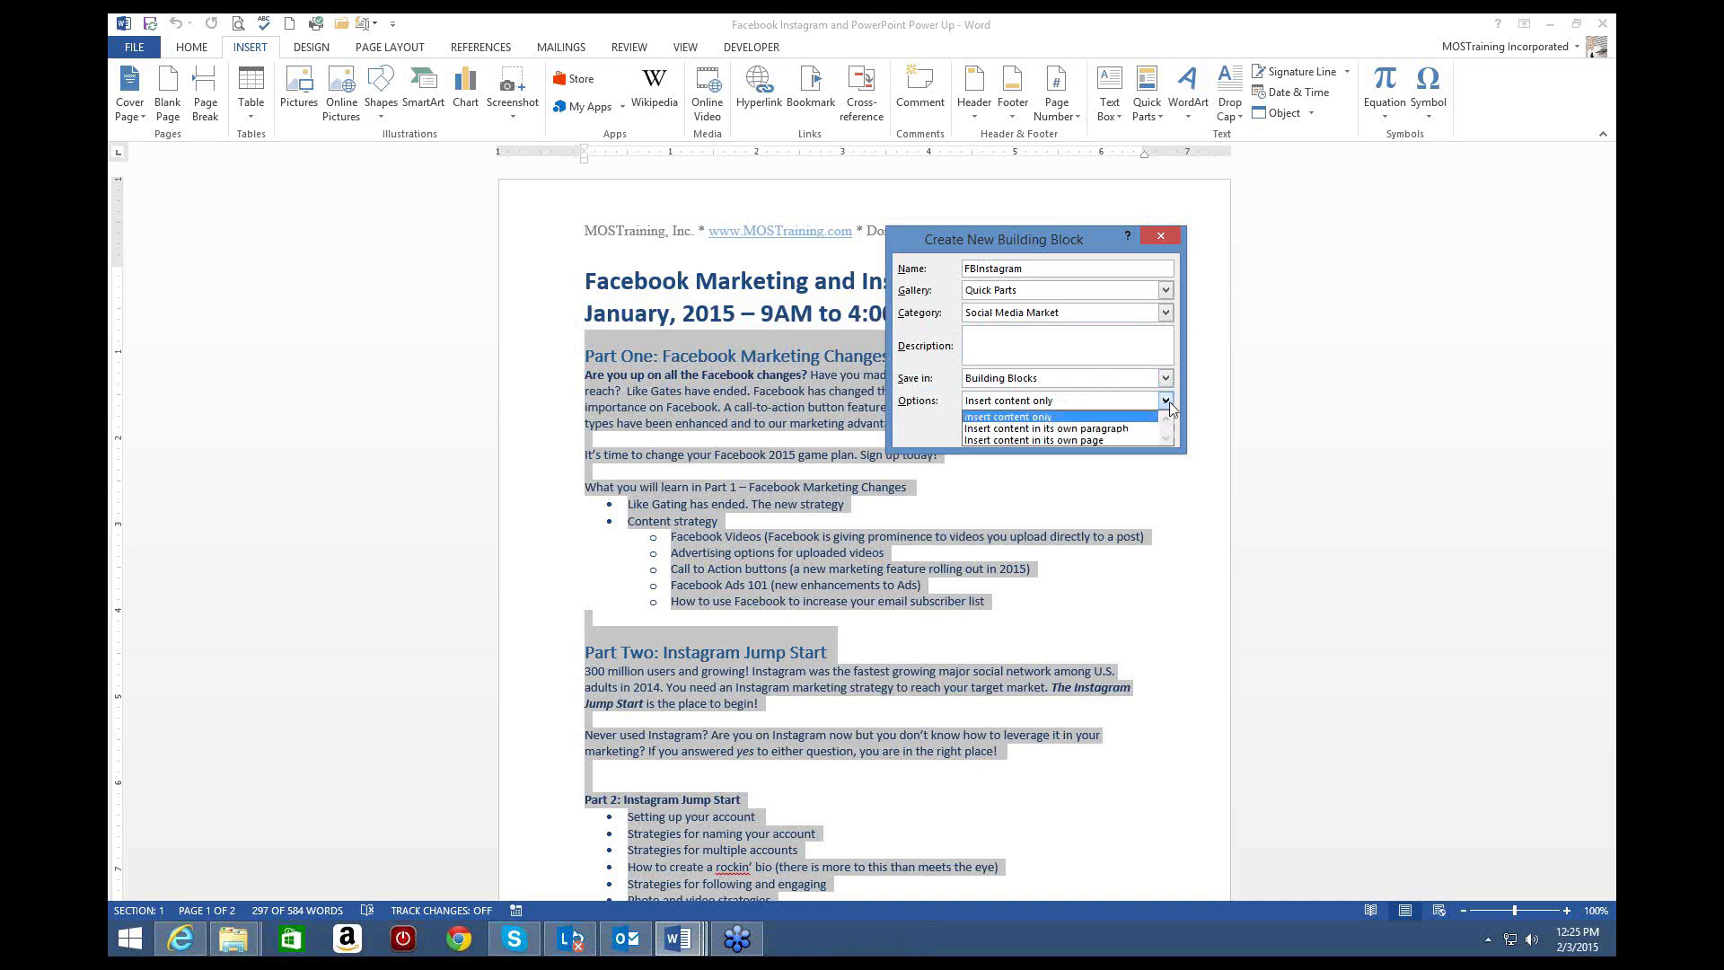
pyautogui.click(1167, 406)
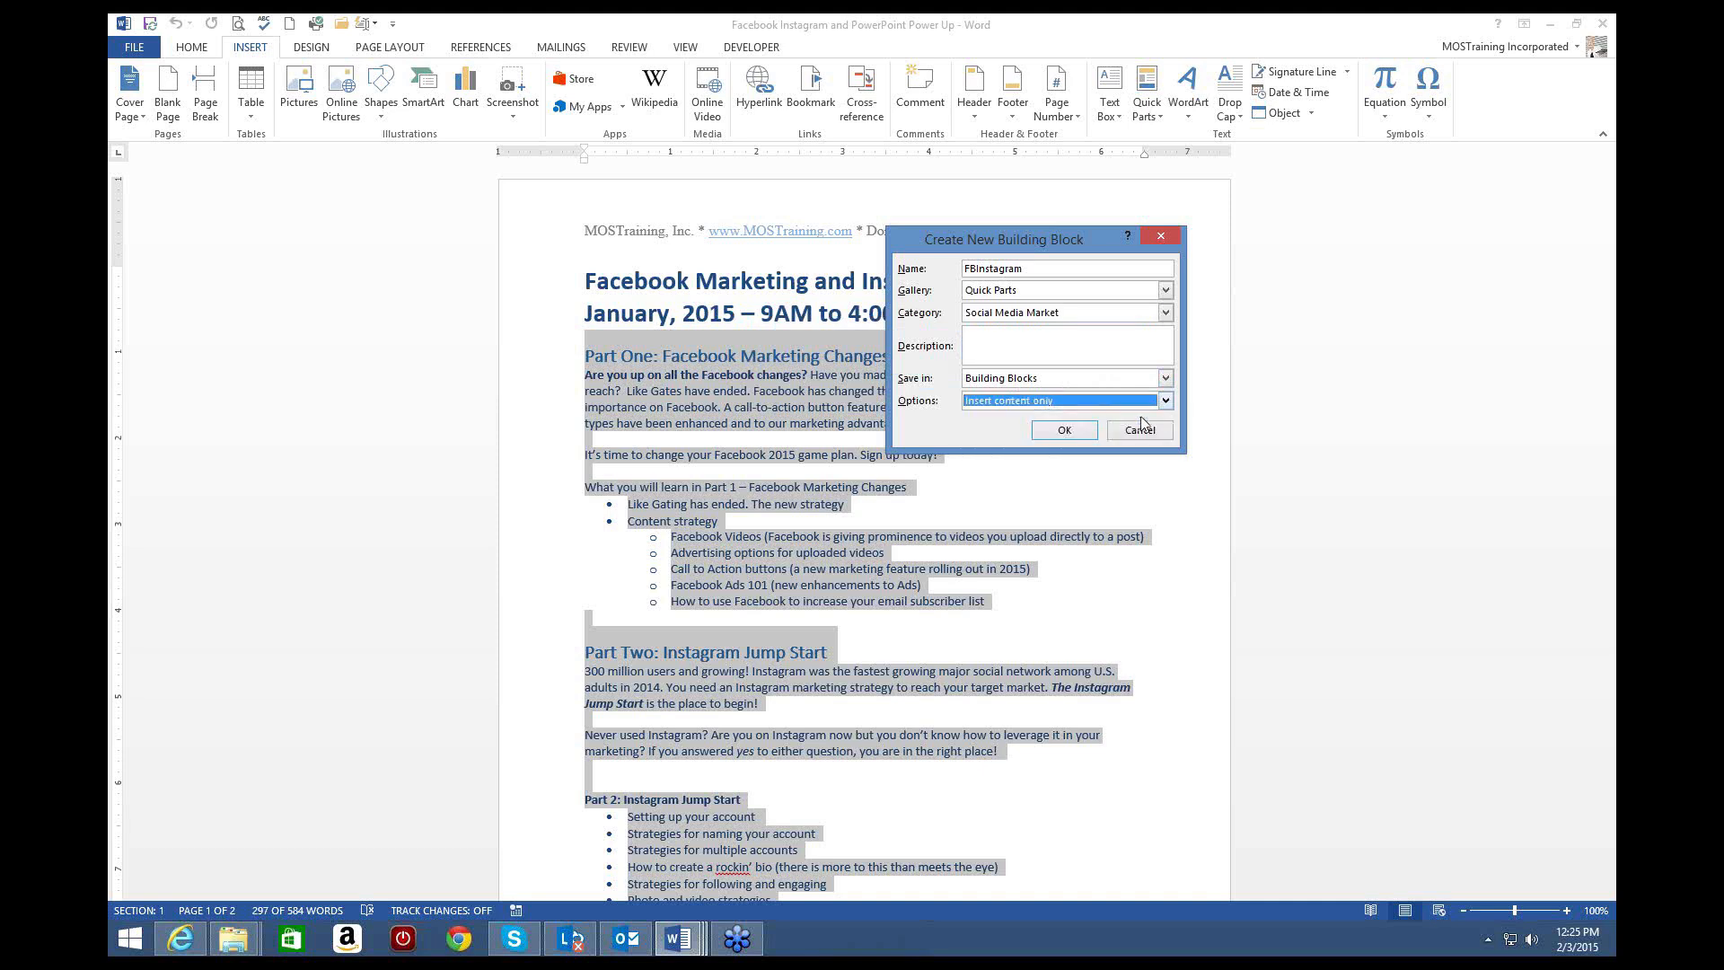
pyautogui.click(1063, 430)
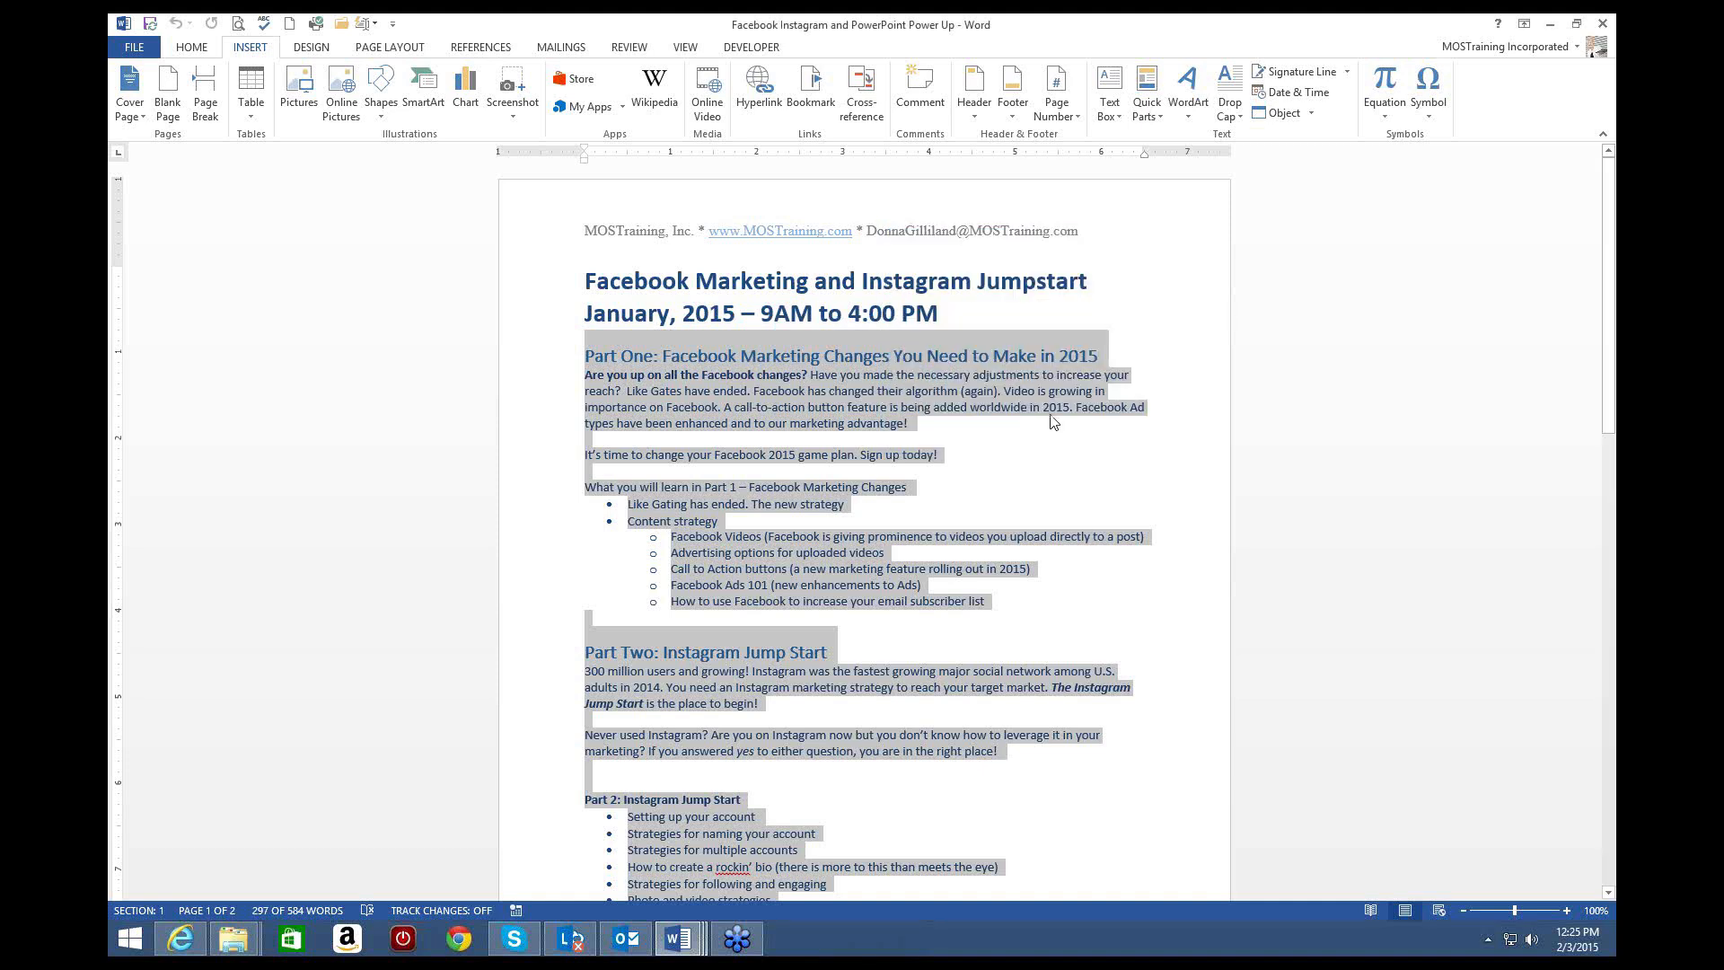
pyautogui.scroll(-1, 1054, 425)
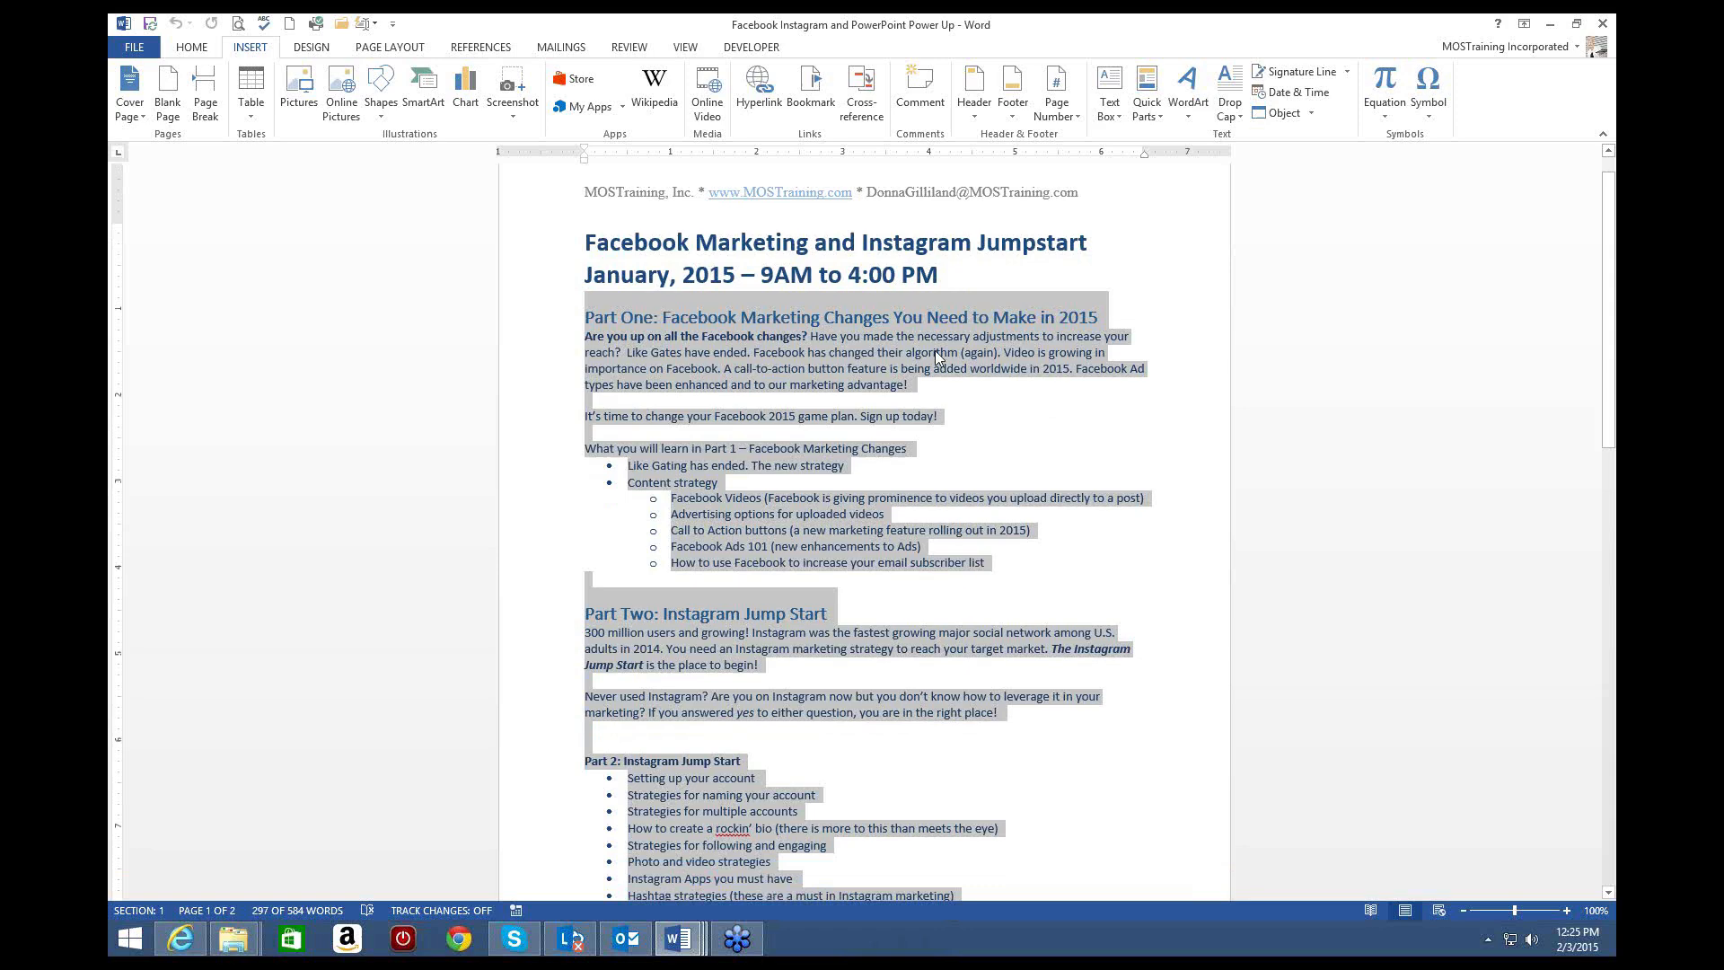
# Step: Create a new blank document and insert the FBInstagram Quick Part from the Social Media Market category
pyautogui.click(289, 24)
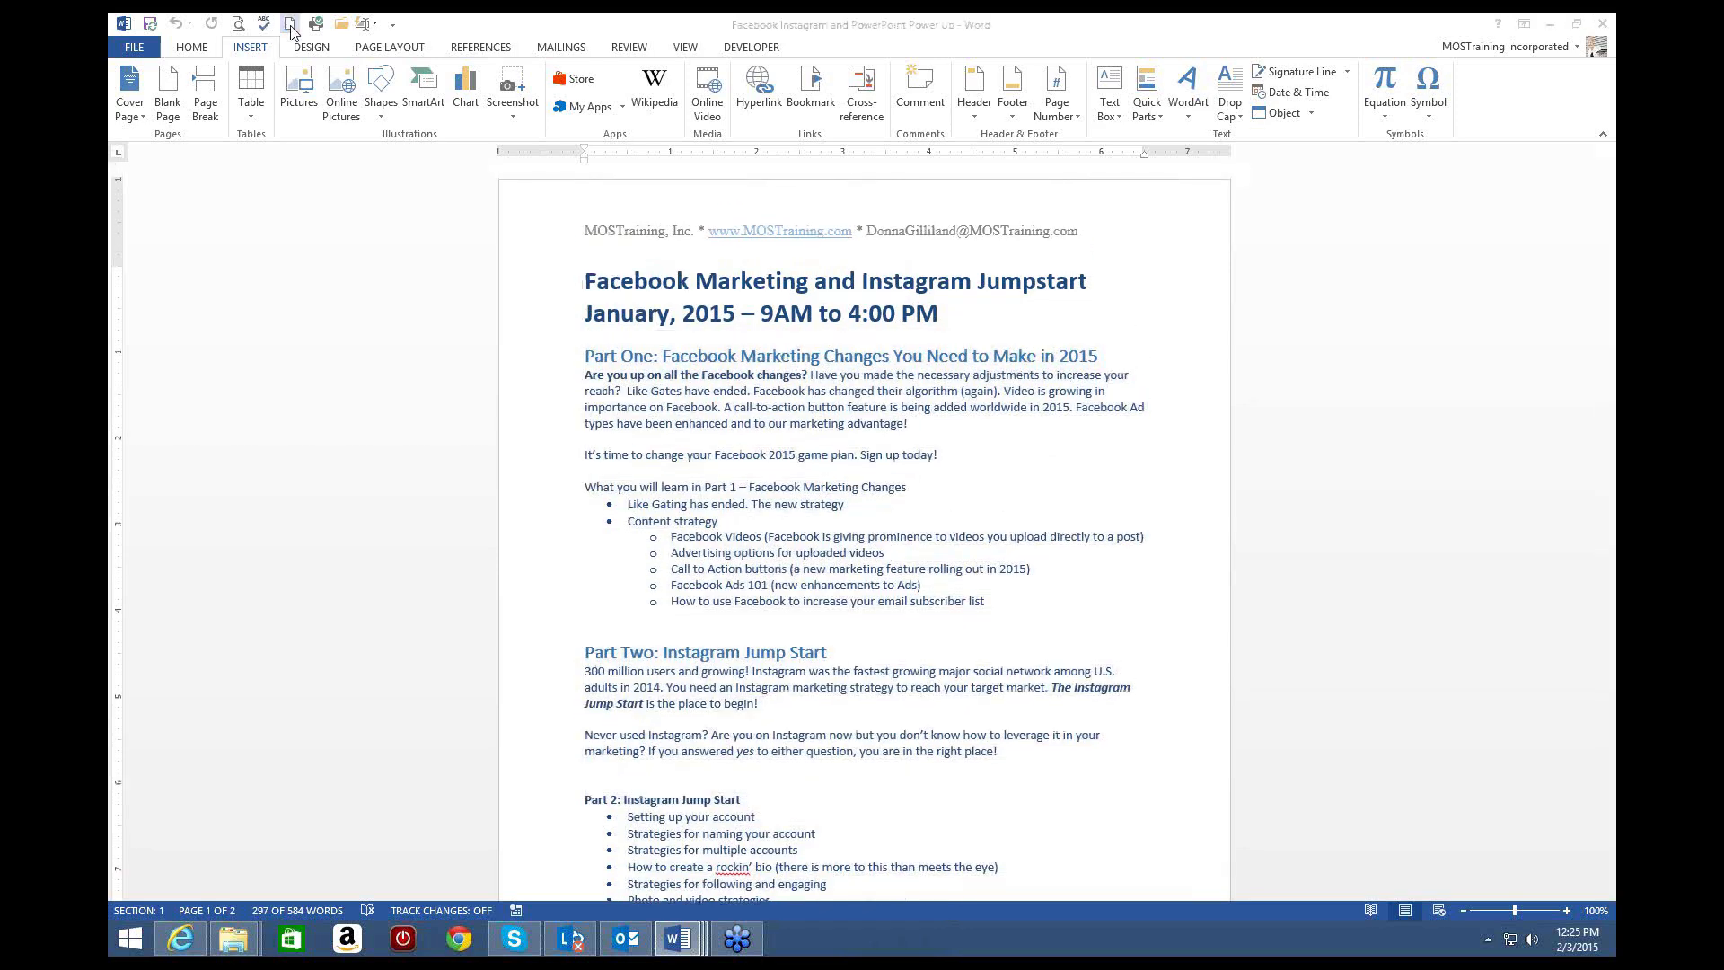
pyautogui.click(251, 47)
pyautogui.click(1157, 117)
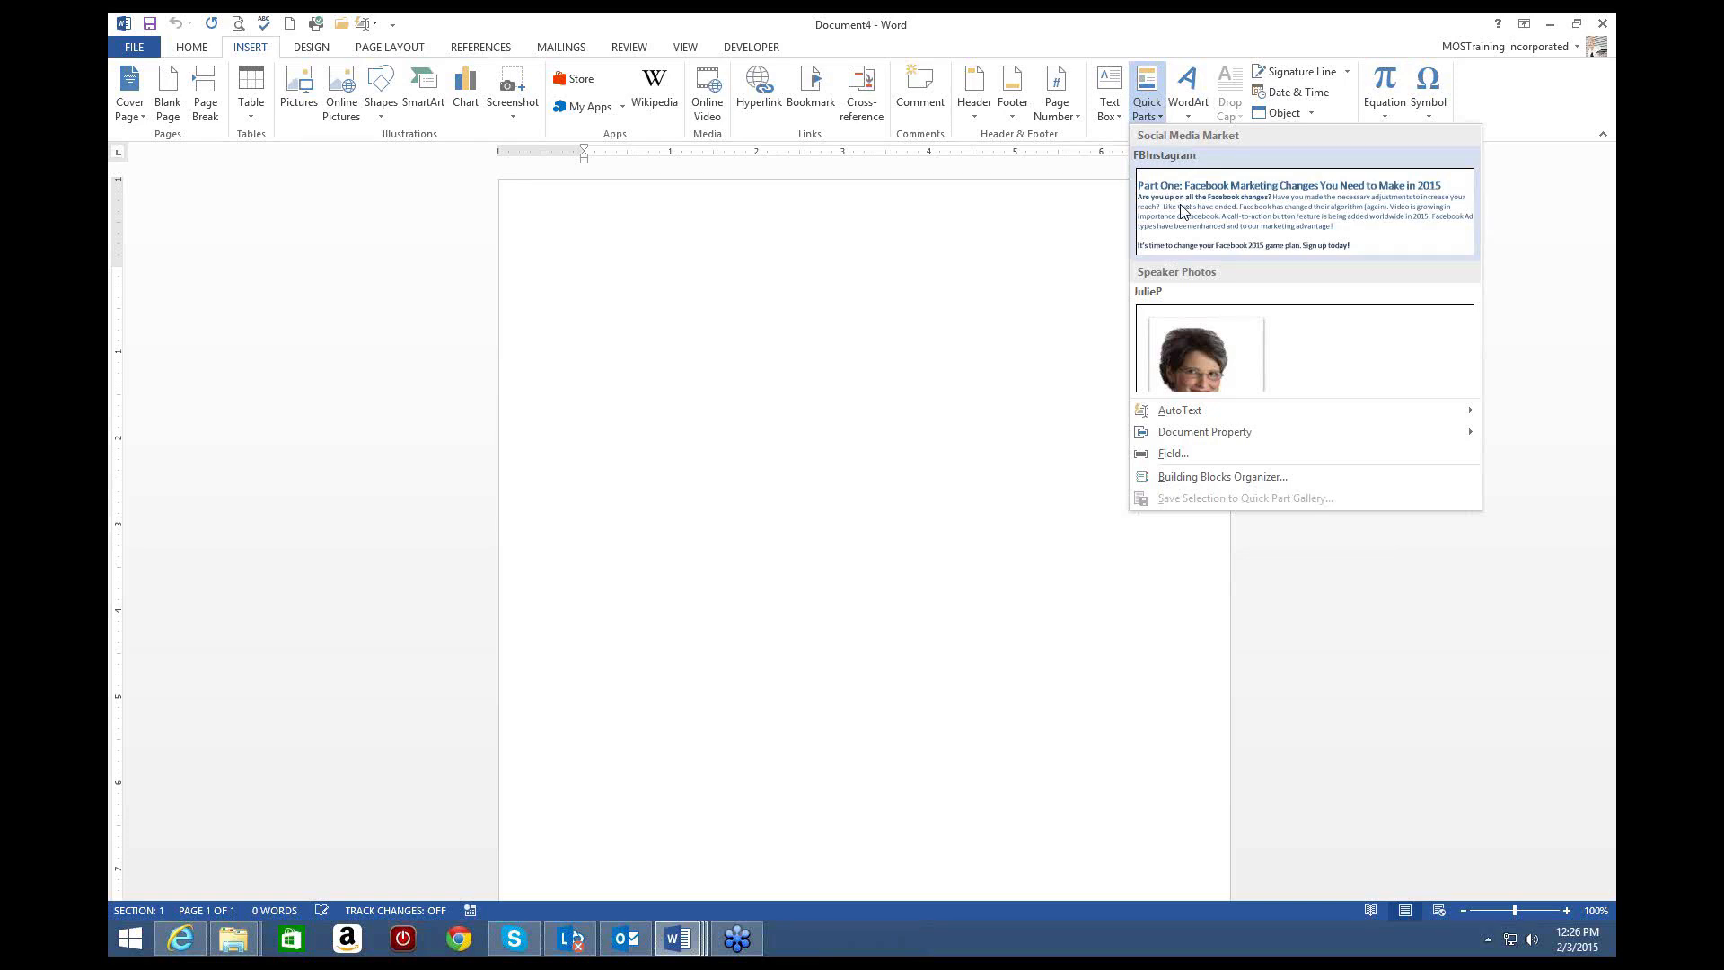
pyautogui.press('Escape')
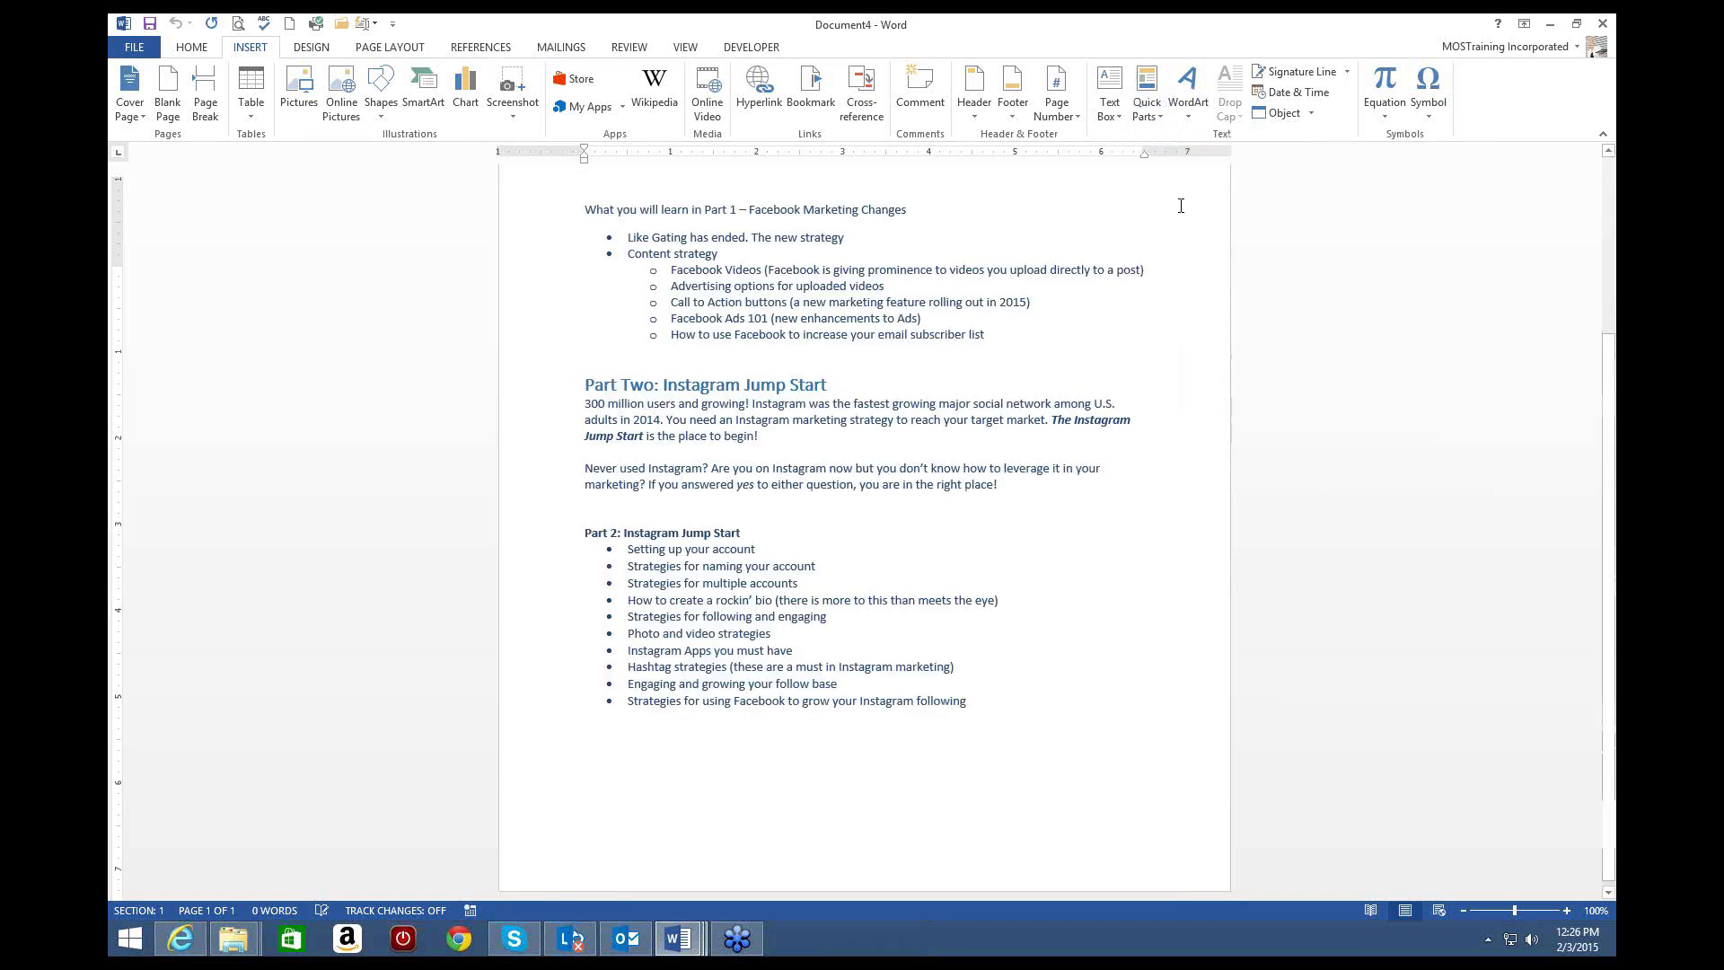
# Step: Look over the inserted session text from the Part One heading through the end of the Instagram Jump Start bullets
pyautogui.scroll(4, 1078, 233)
pyautogui.scroll(1, 1031, 266)
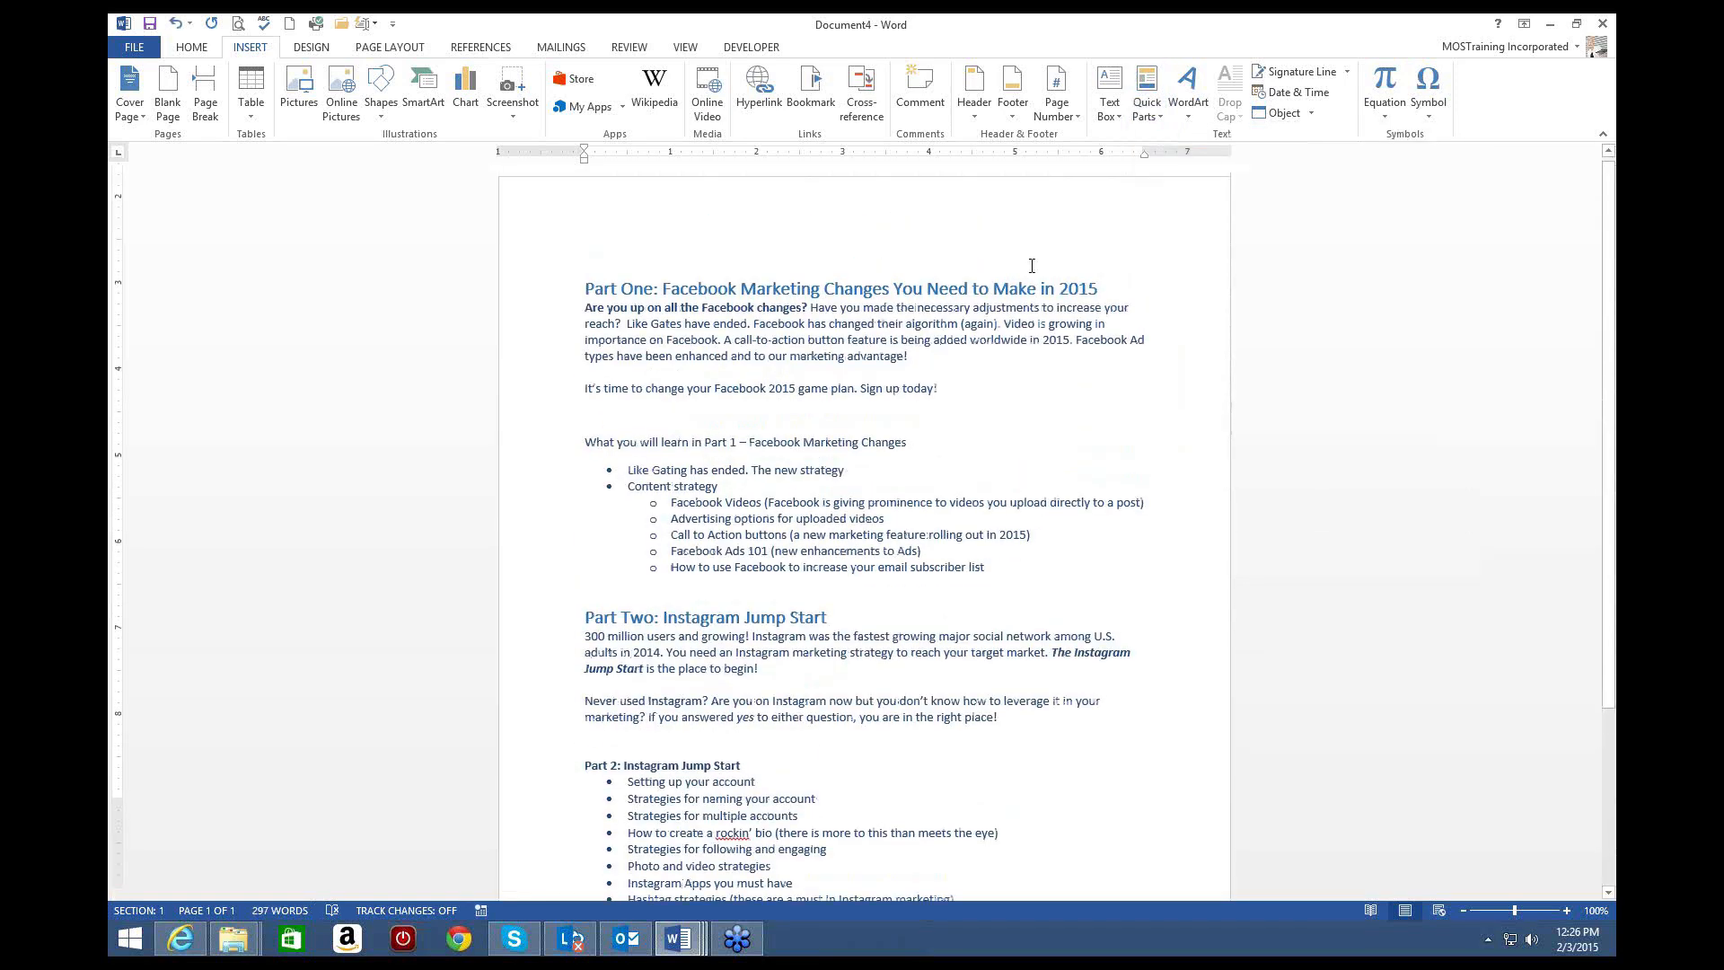
pyautogui.scroll(-3, 1031, 266)
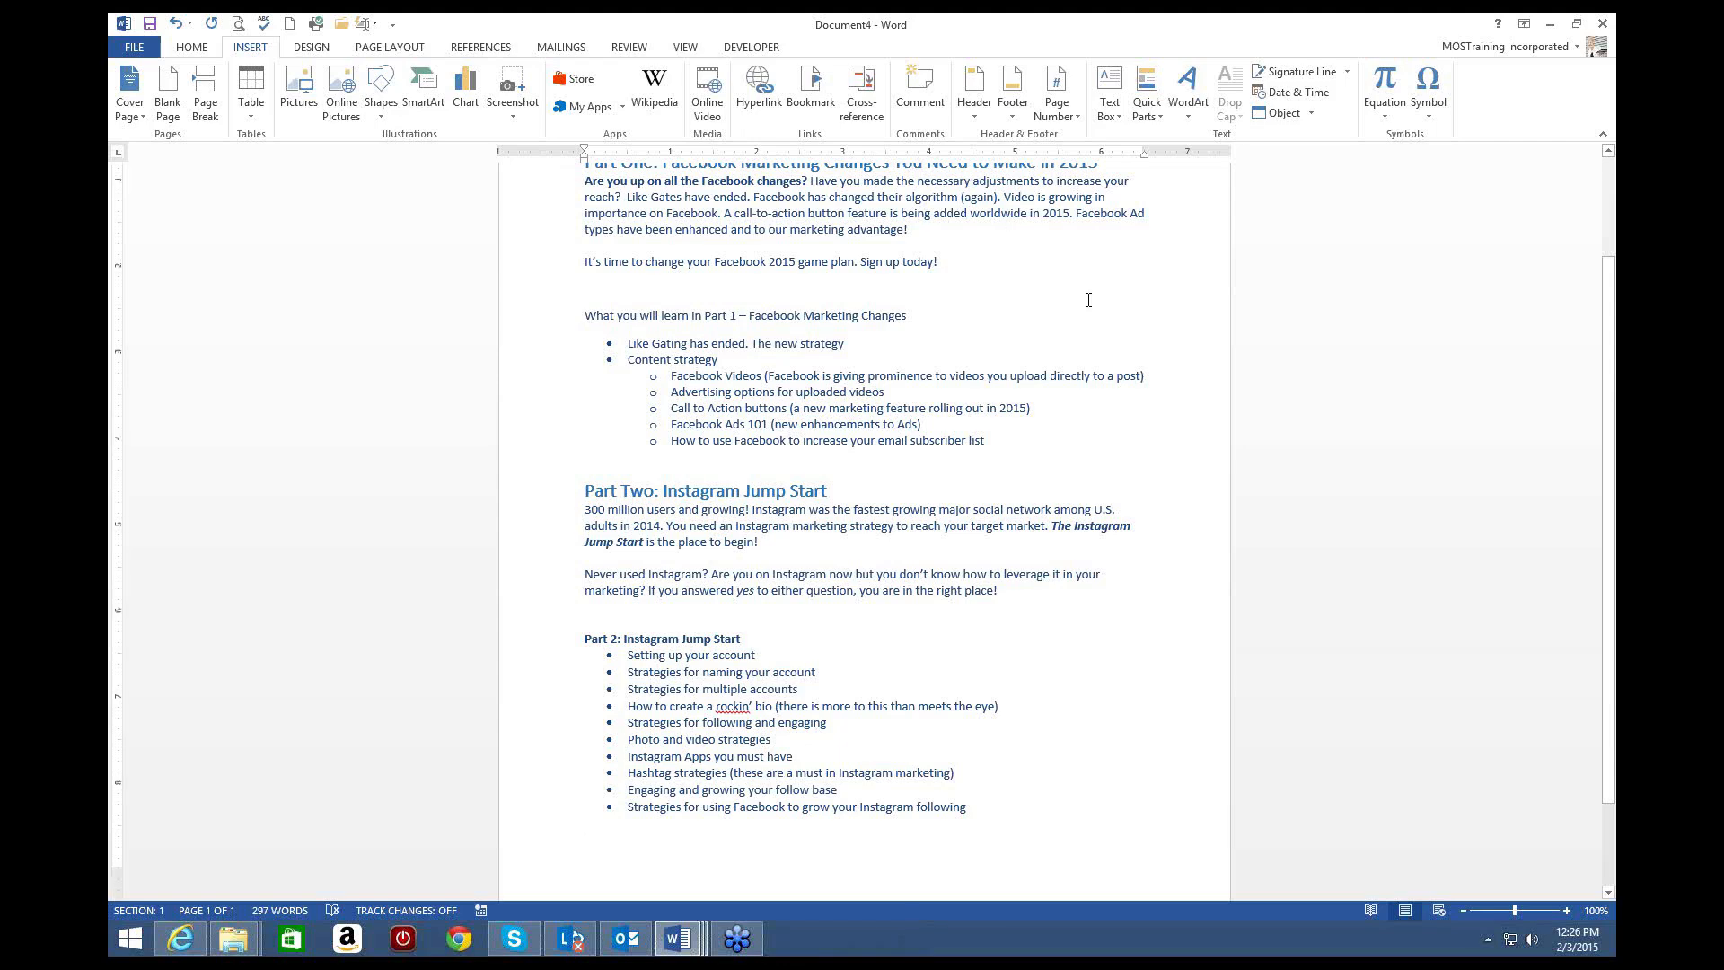
pyautogui.scroll(-3, 1088, 300)
pyautogui.scroll(7, 1089, 300)
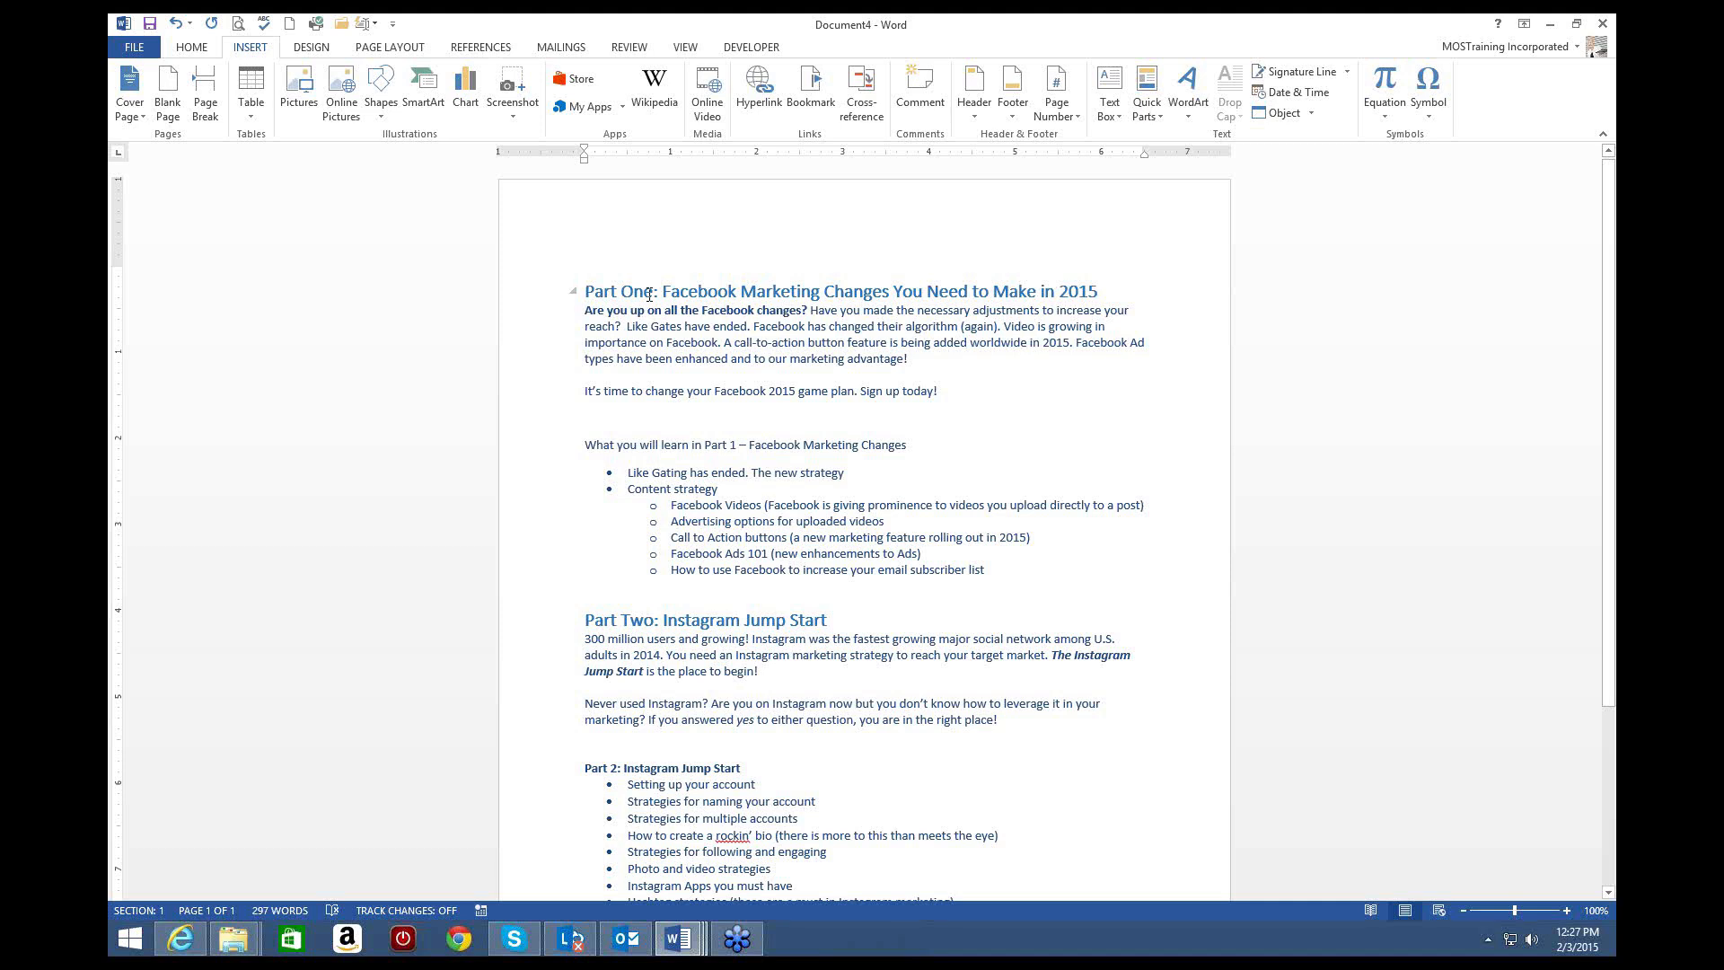
pyautogui.click(739, 271)
pyautogui.scroll(-4, 805, 362)
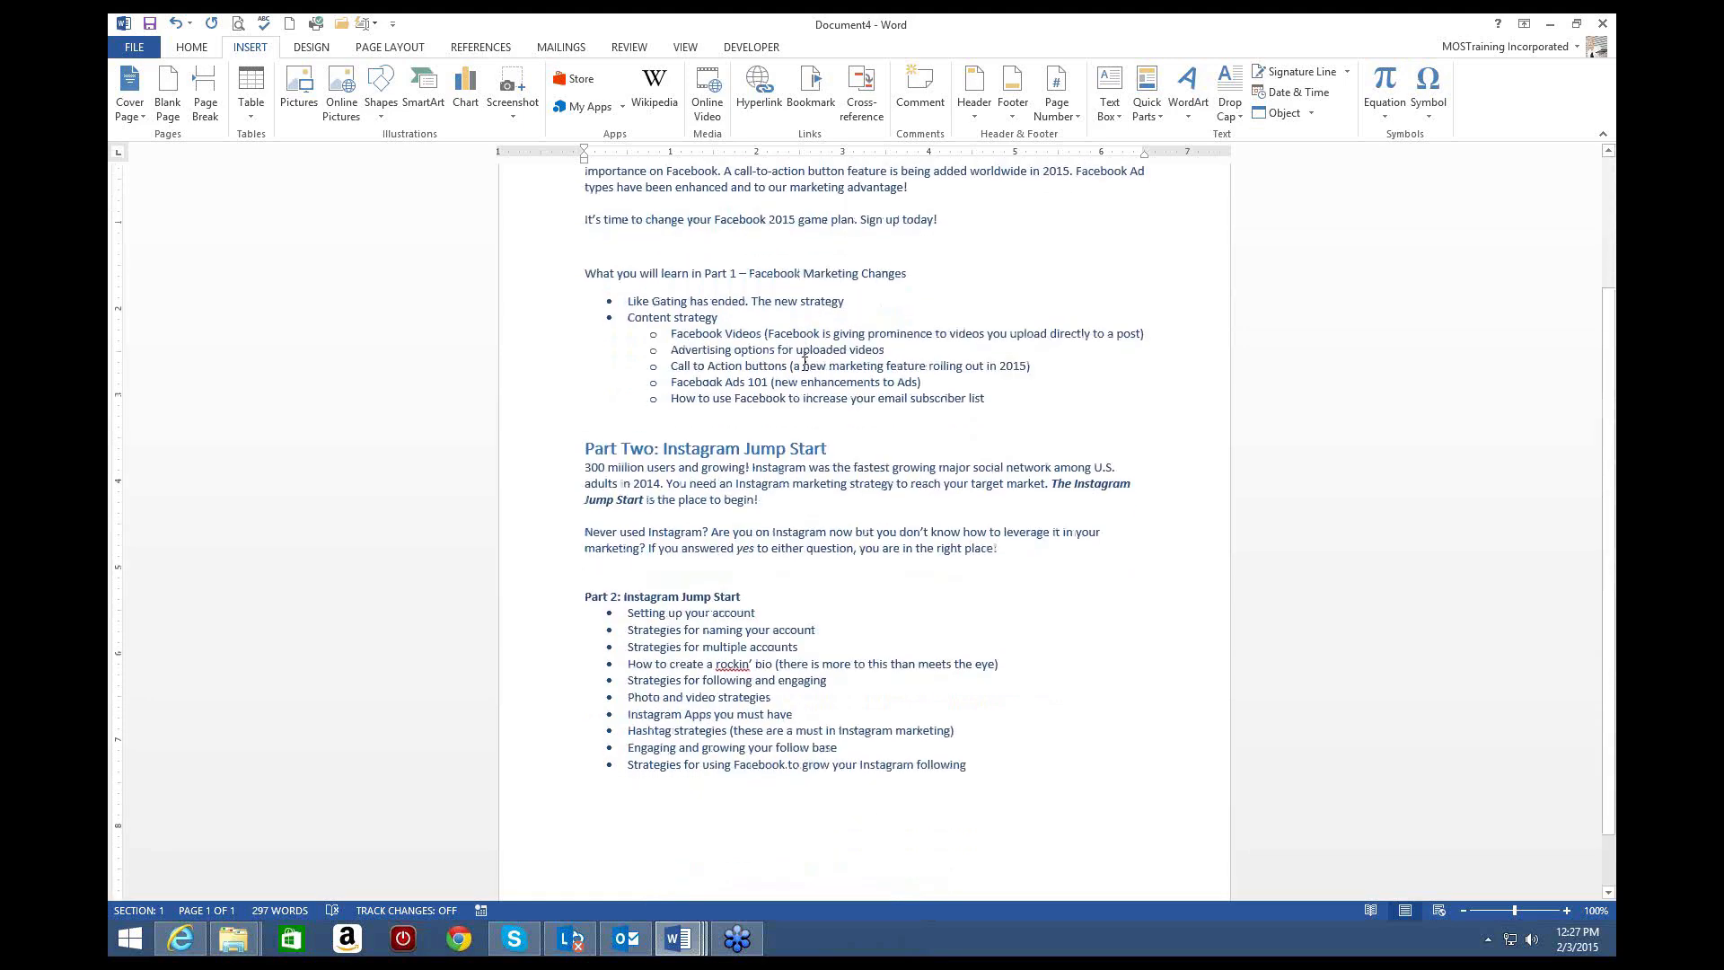
pyautogui.scroll(4, 806, 362)
# Step: Switch to the open document Document2
pyautogui.moveTo(626, 938)
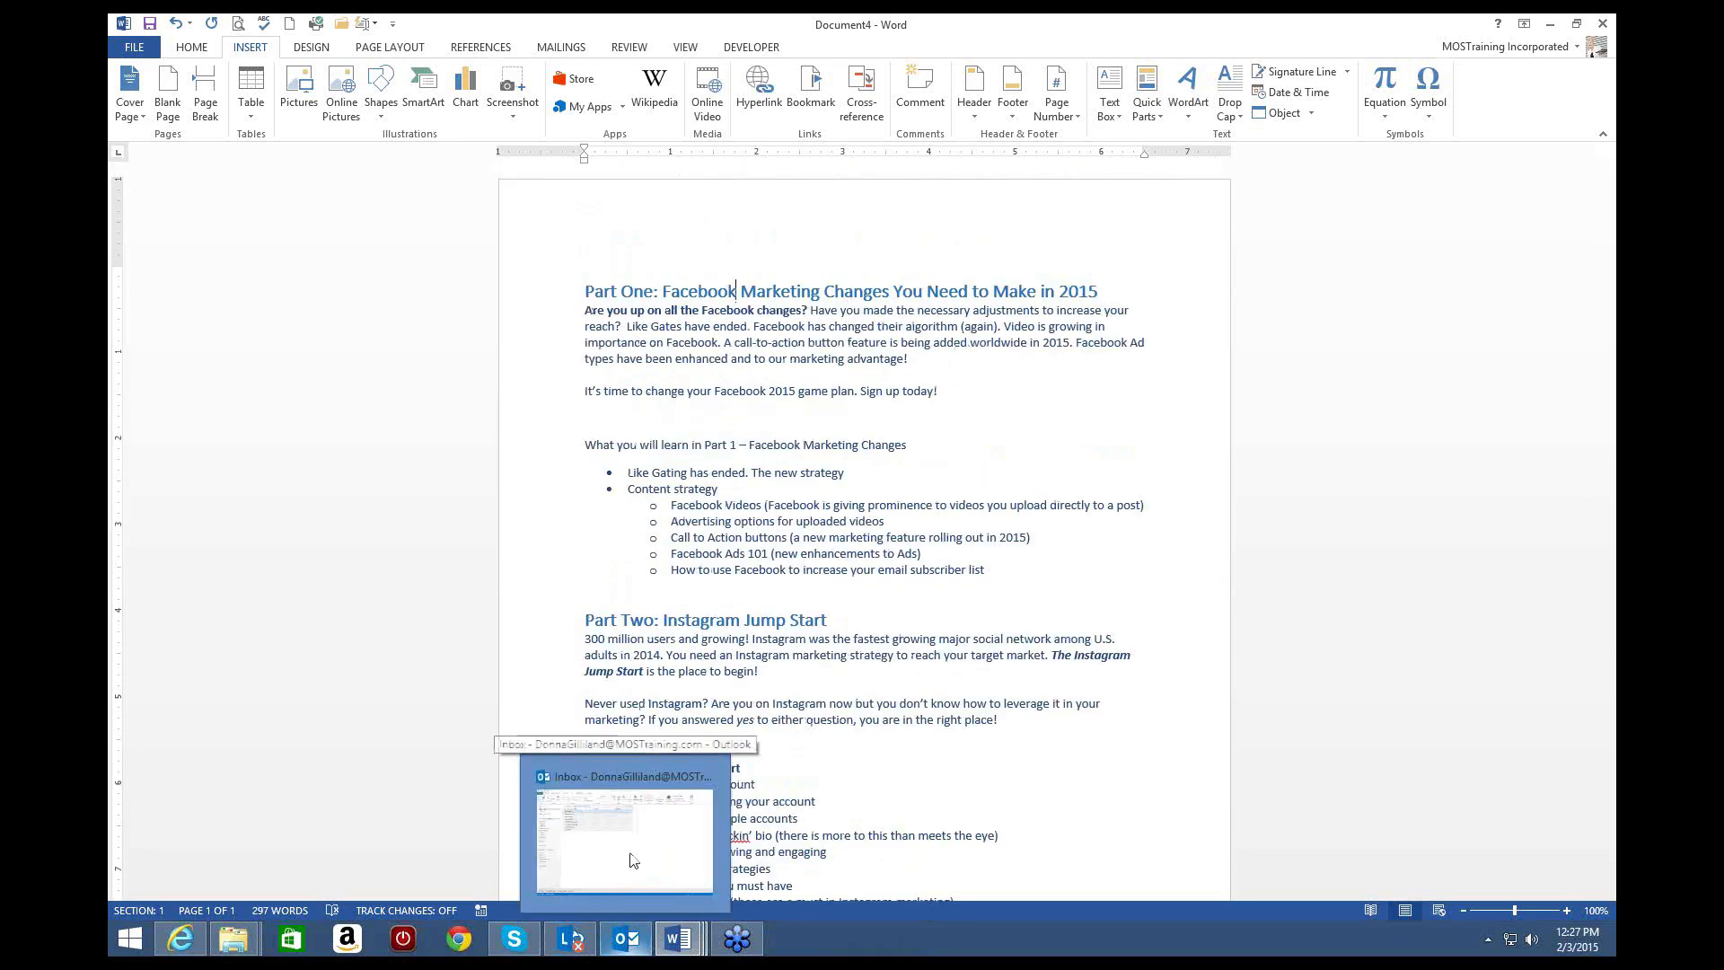
pyautogui.click(682, 945)
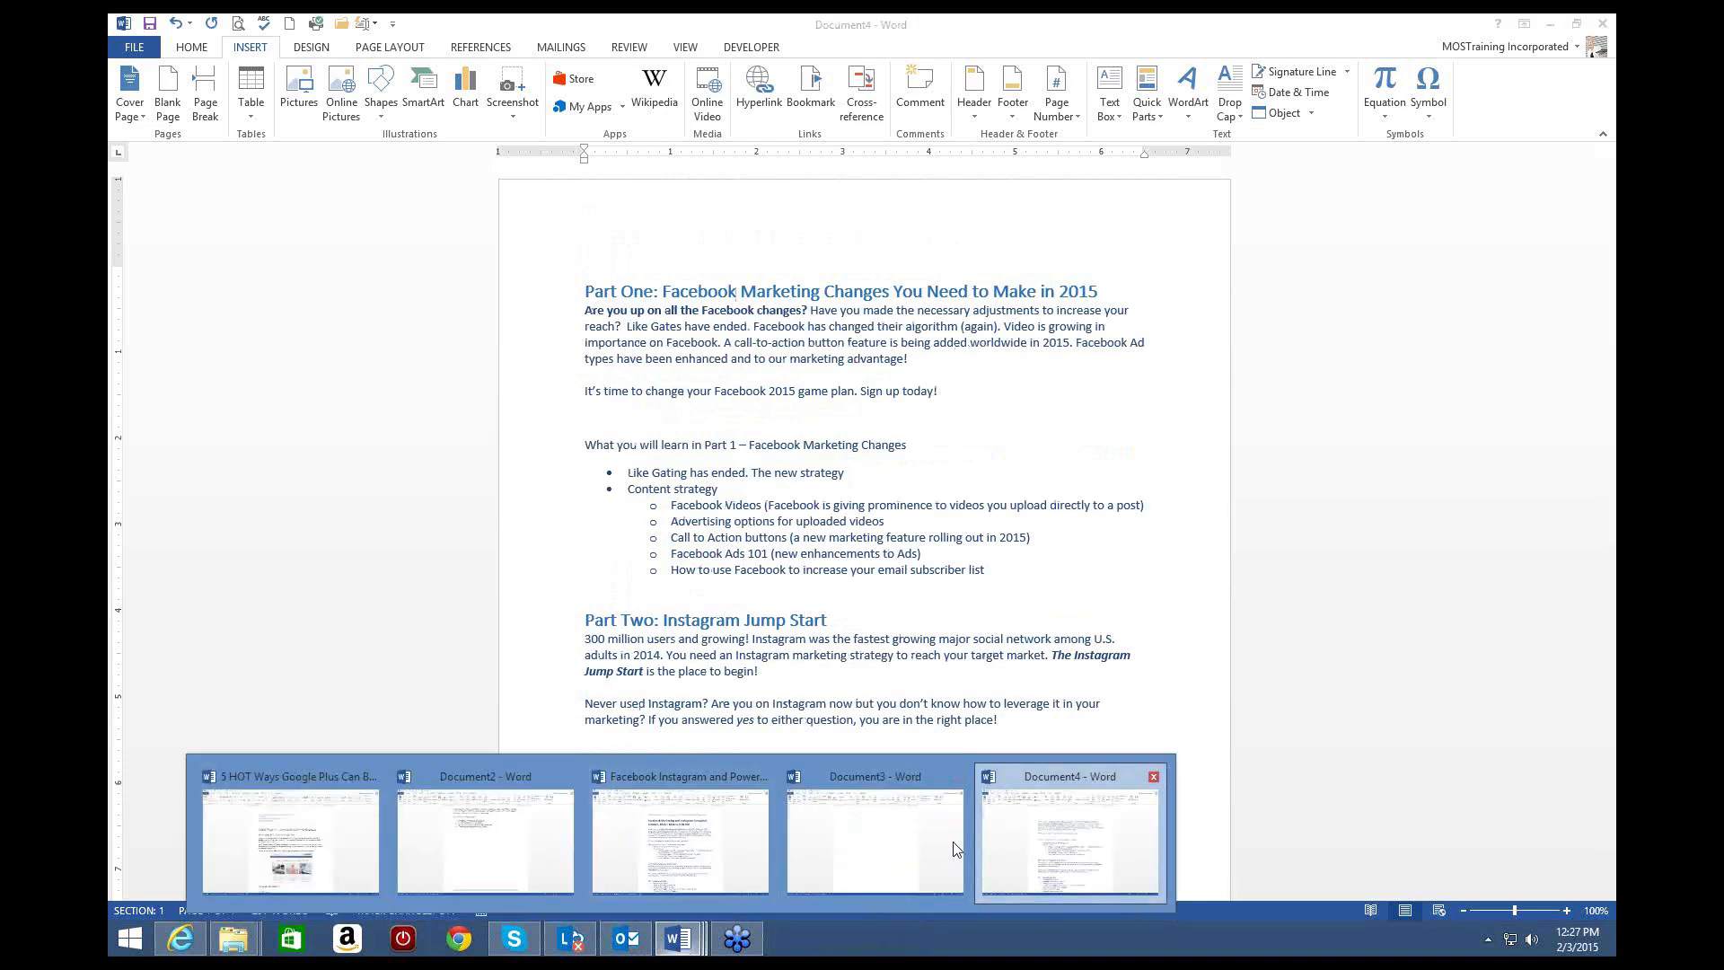
pyautogui.moveTo(933, 851)
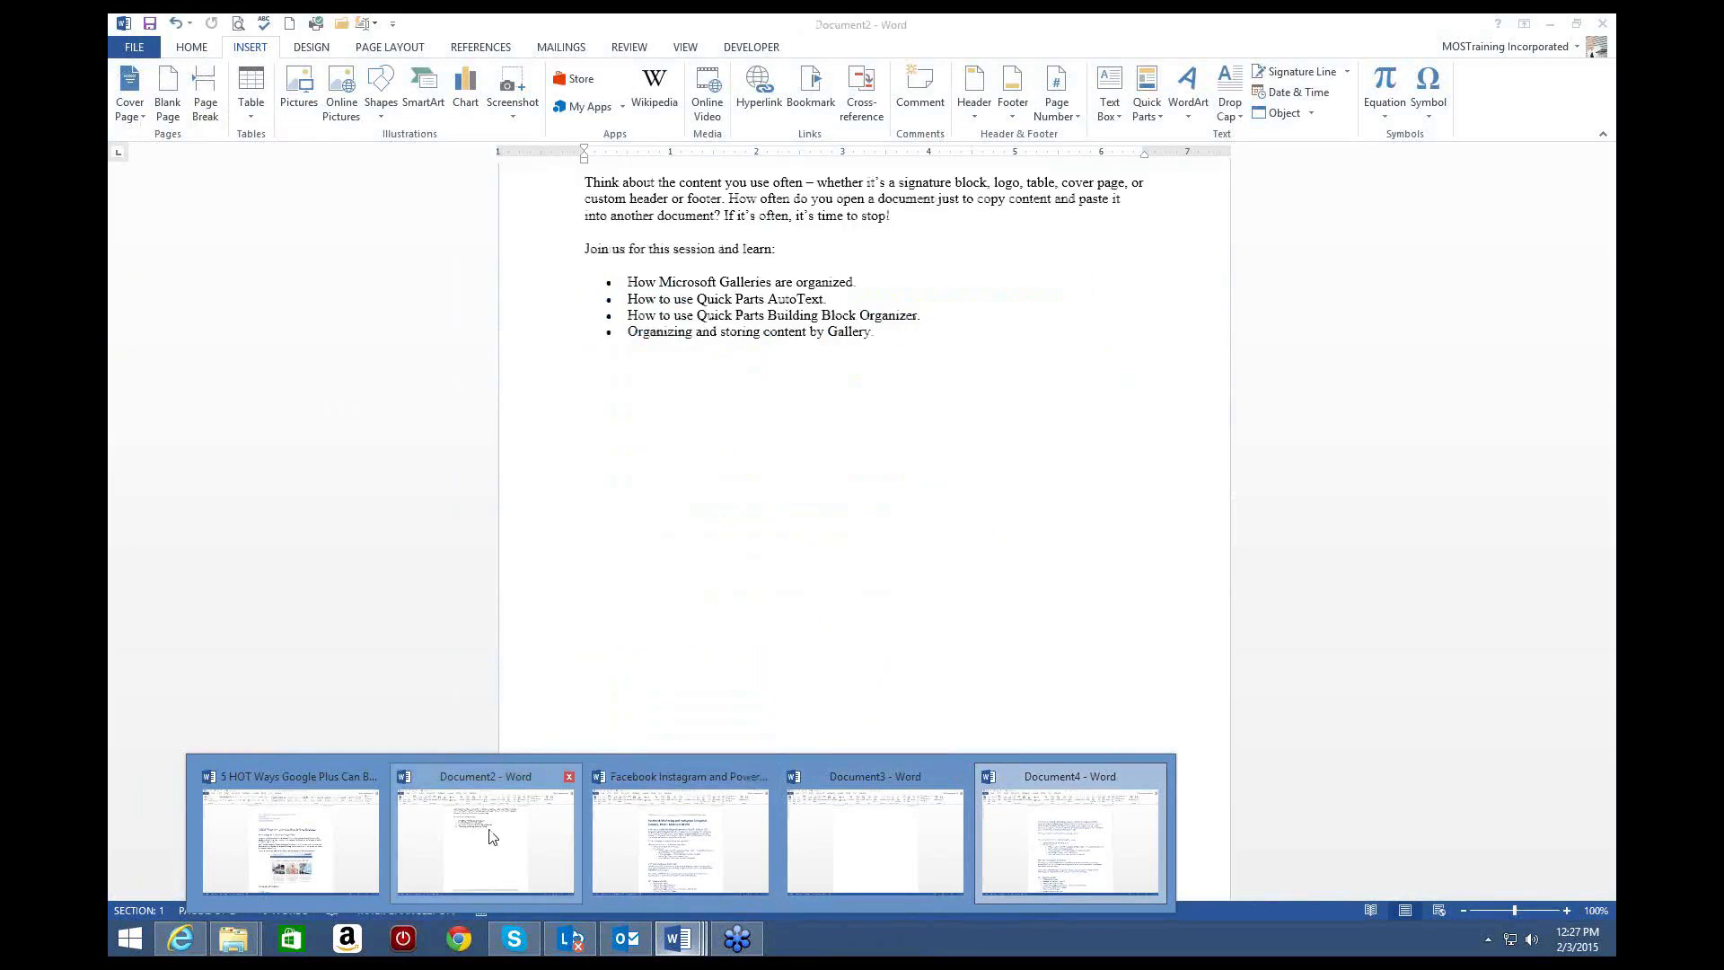
pyautogui.click(485, 839)
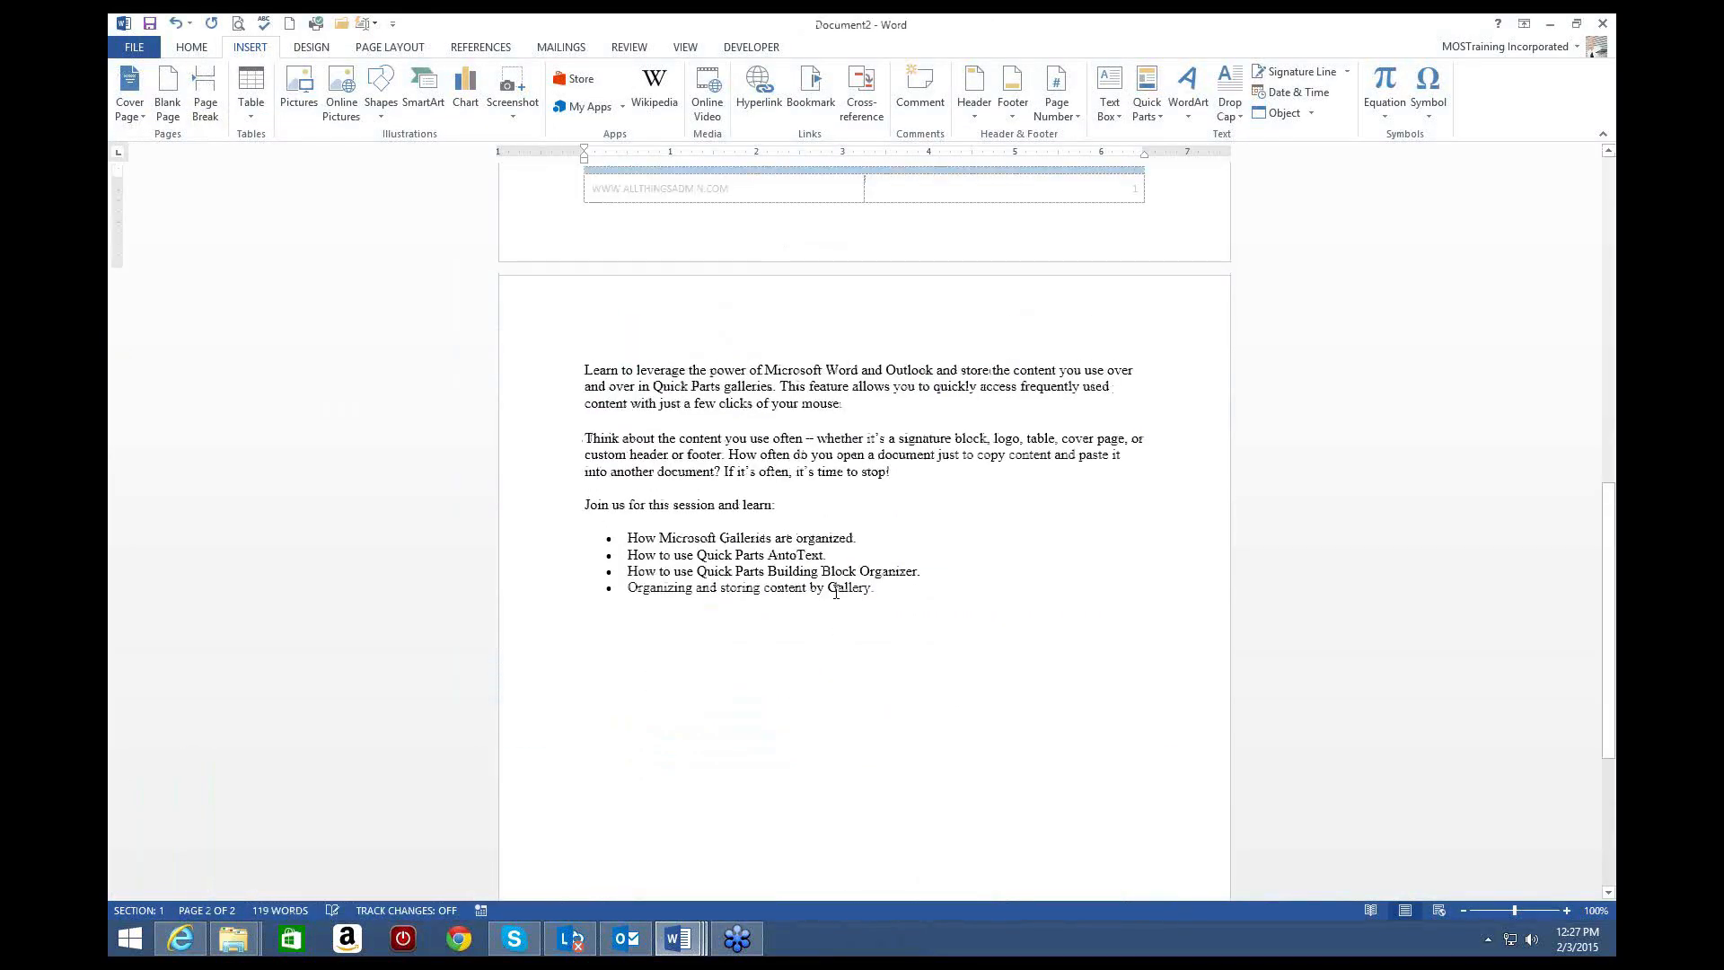
# Step: Select the book advertisement picture on page one and start saving it as a building block named JulieBook
pyautogui.scroll(5, 835, 592)
pyautogui.scroll(8, 835, 597)
pyautogui.scroll(1, 833, 594)
pyautogui.click(766, 380)
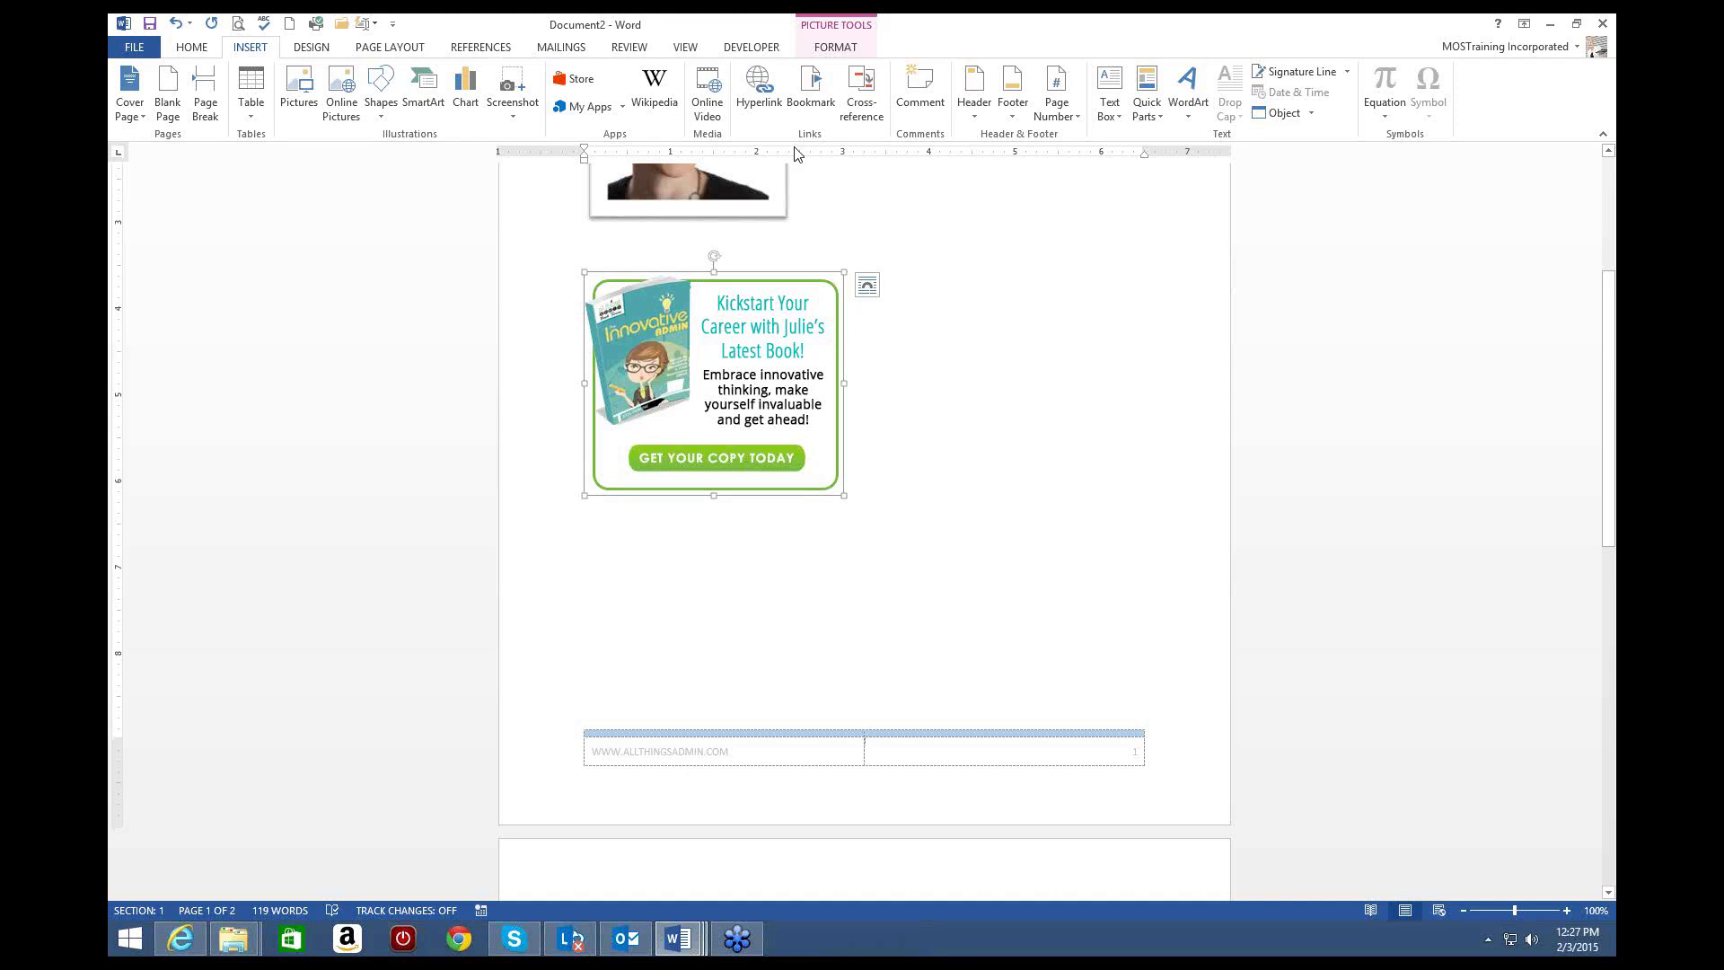
pyautogui.click(1146, 108)
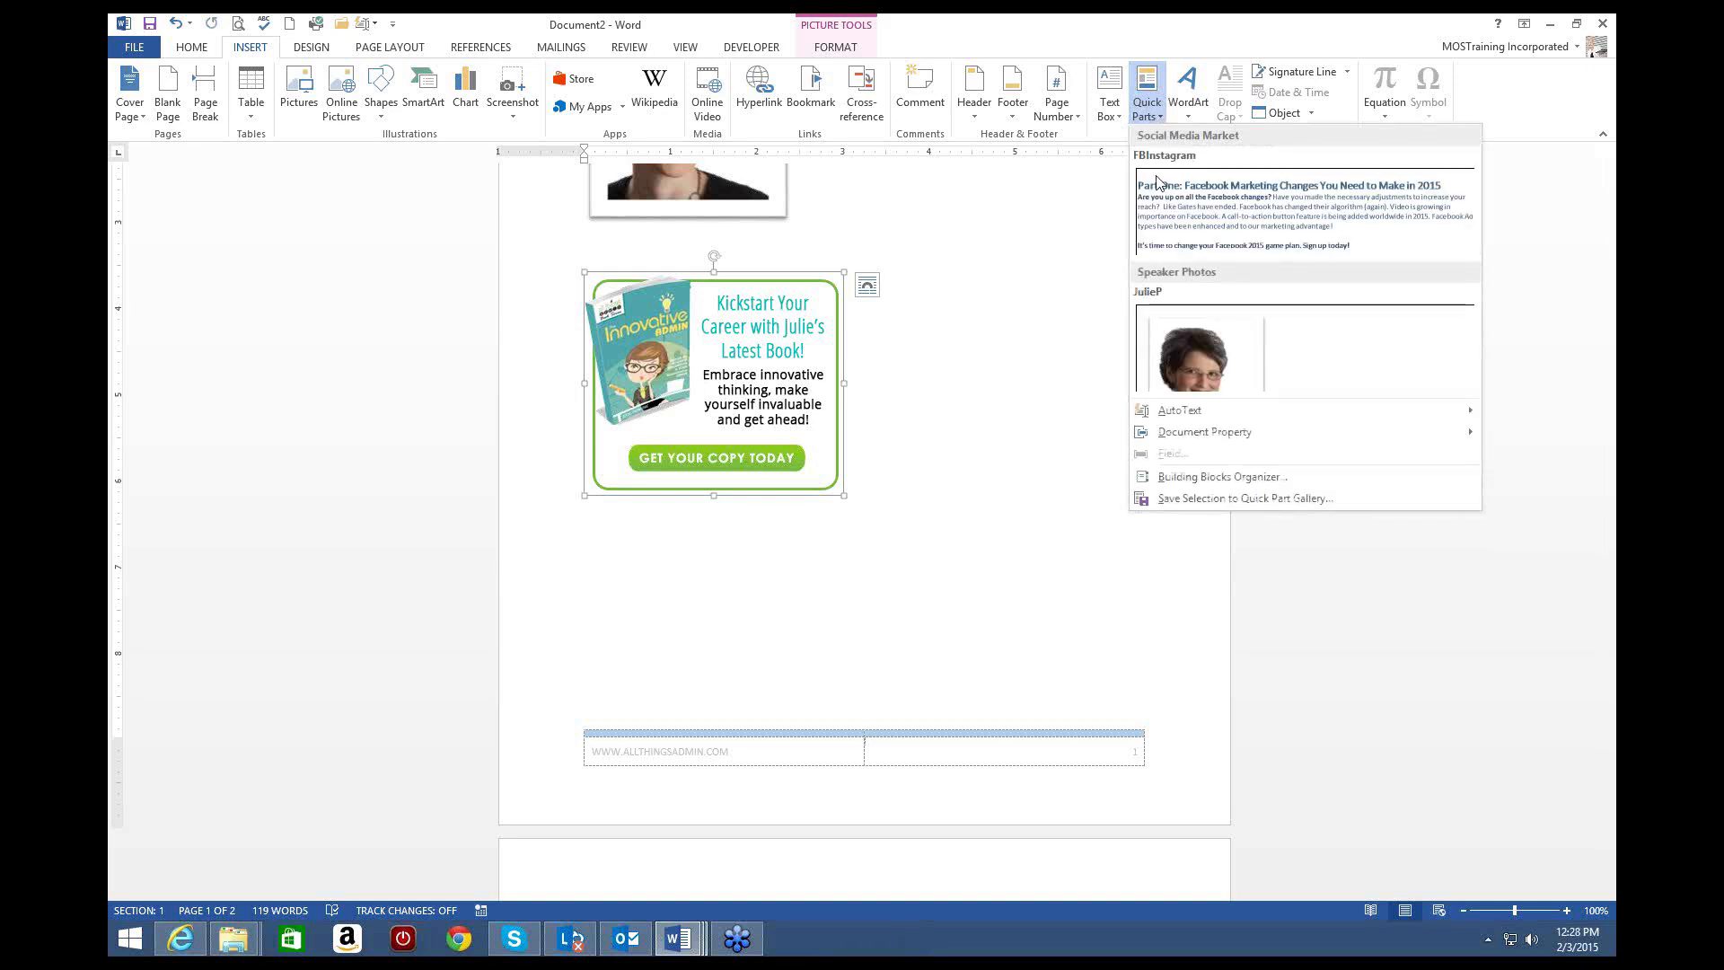
pyautogui.click(1182, 499)
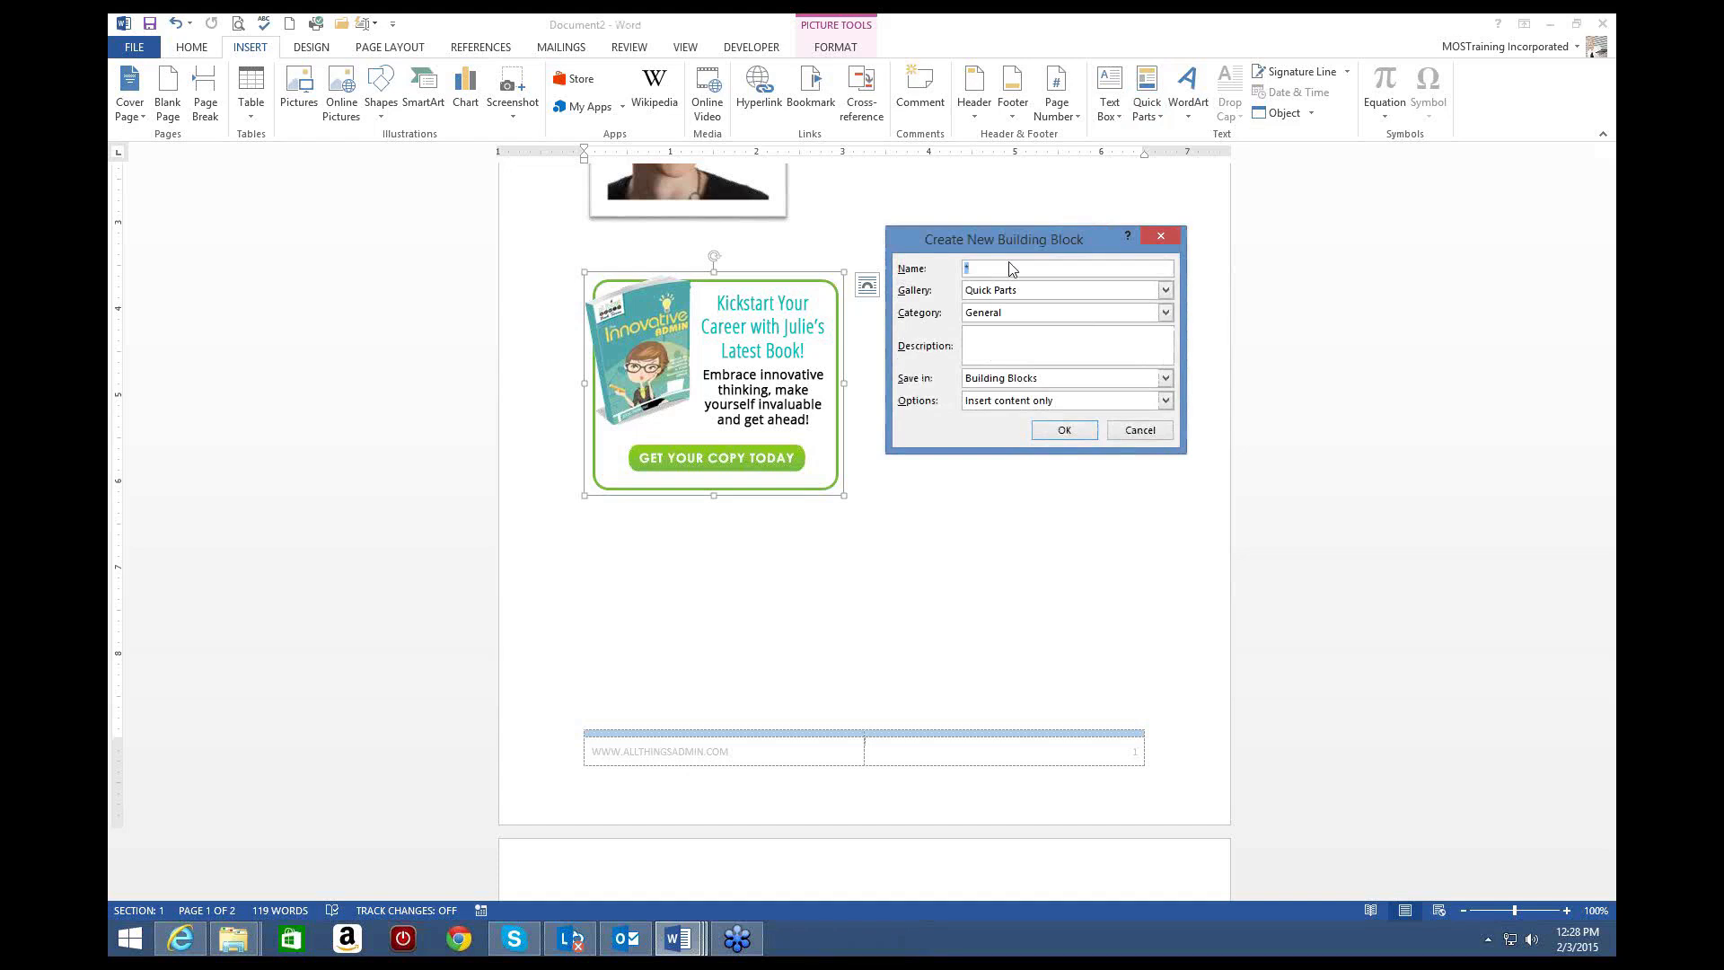
pyautogui.write('JulieBook')
# Step: Assign the building block to the AutoText gallery, keep it stored in Normal, and save it
pyautogui.click(1165, 290)
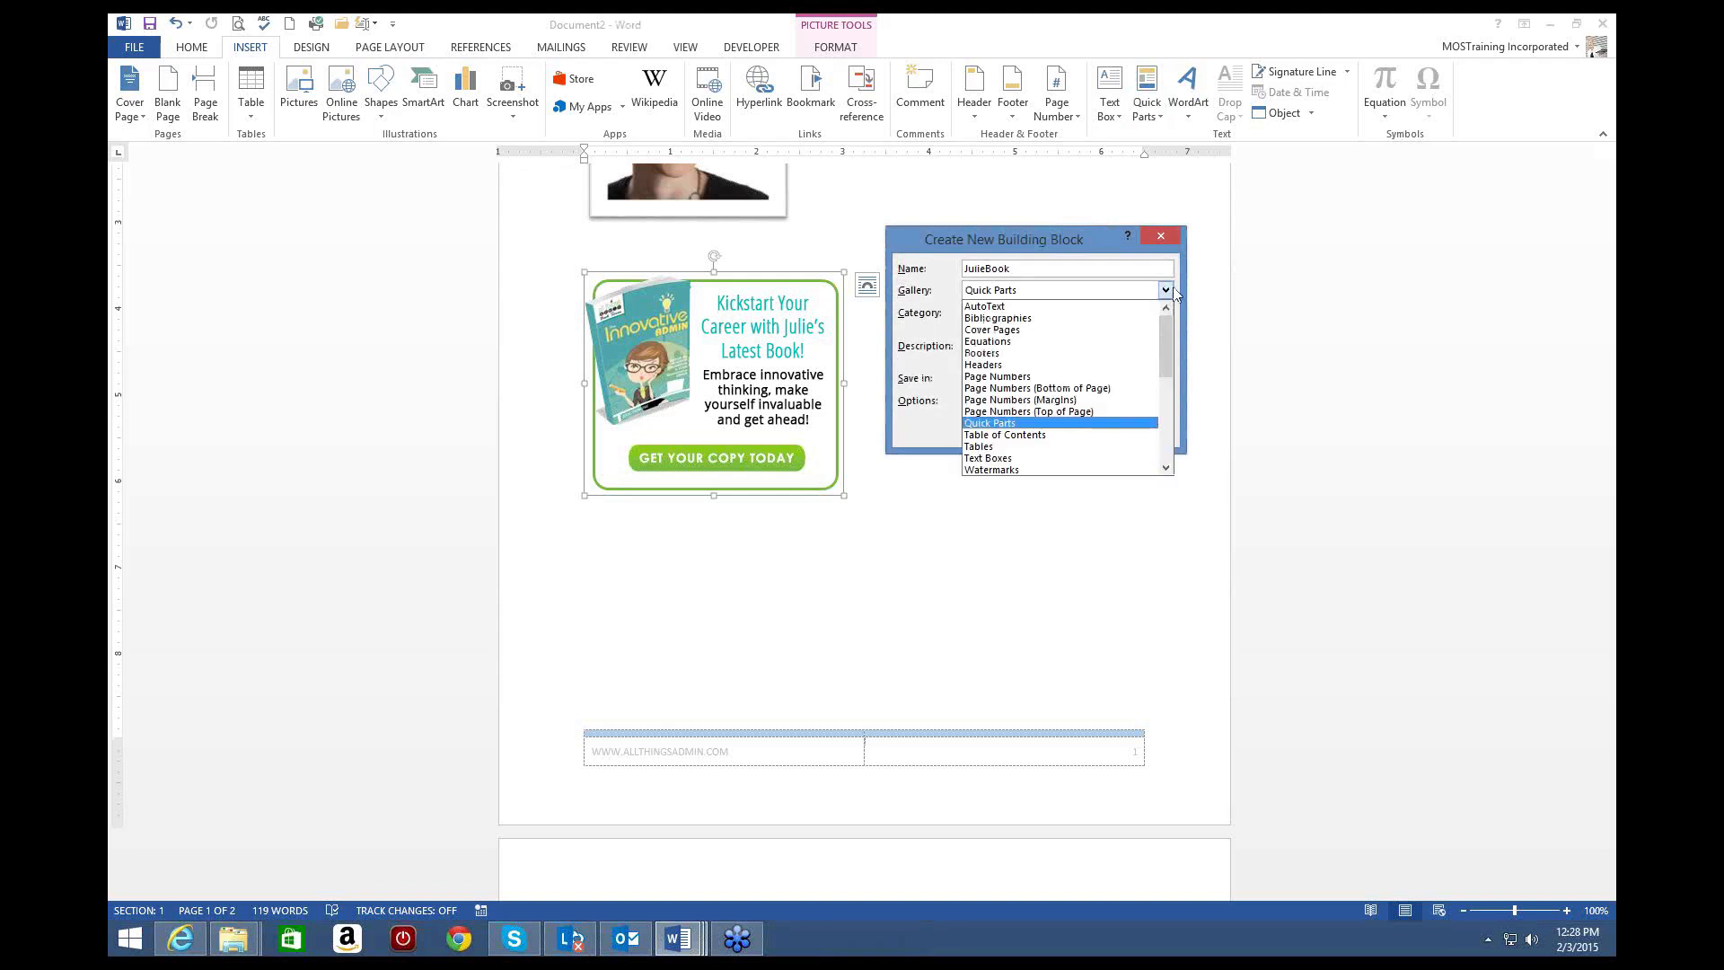
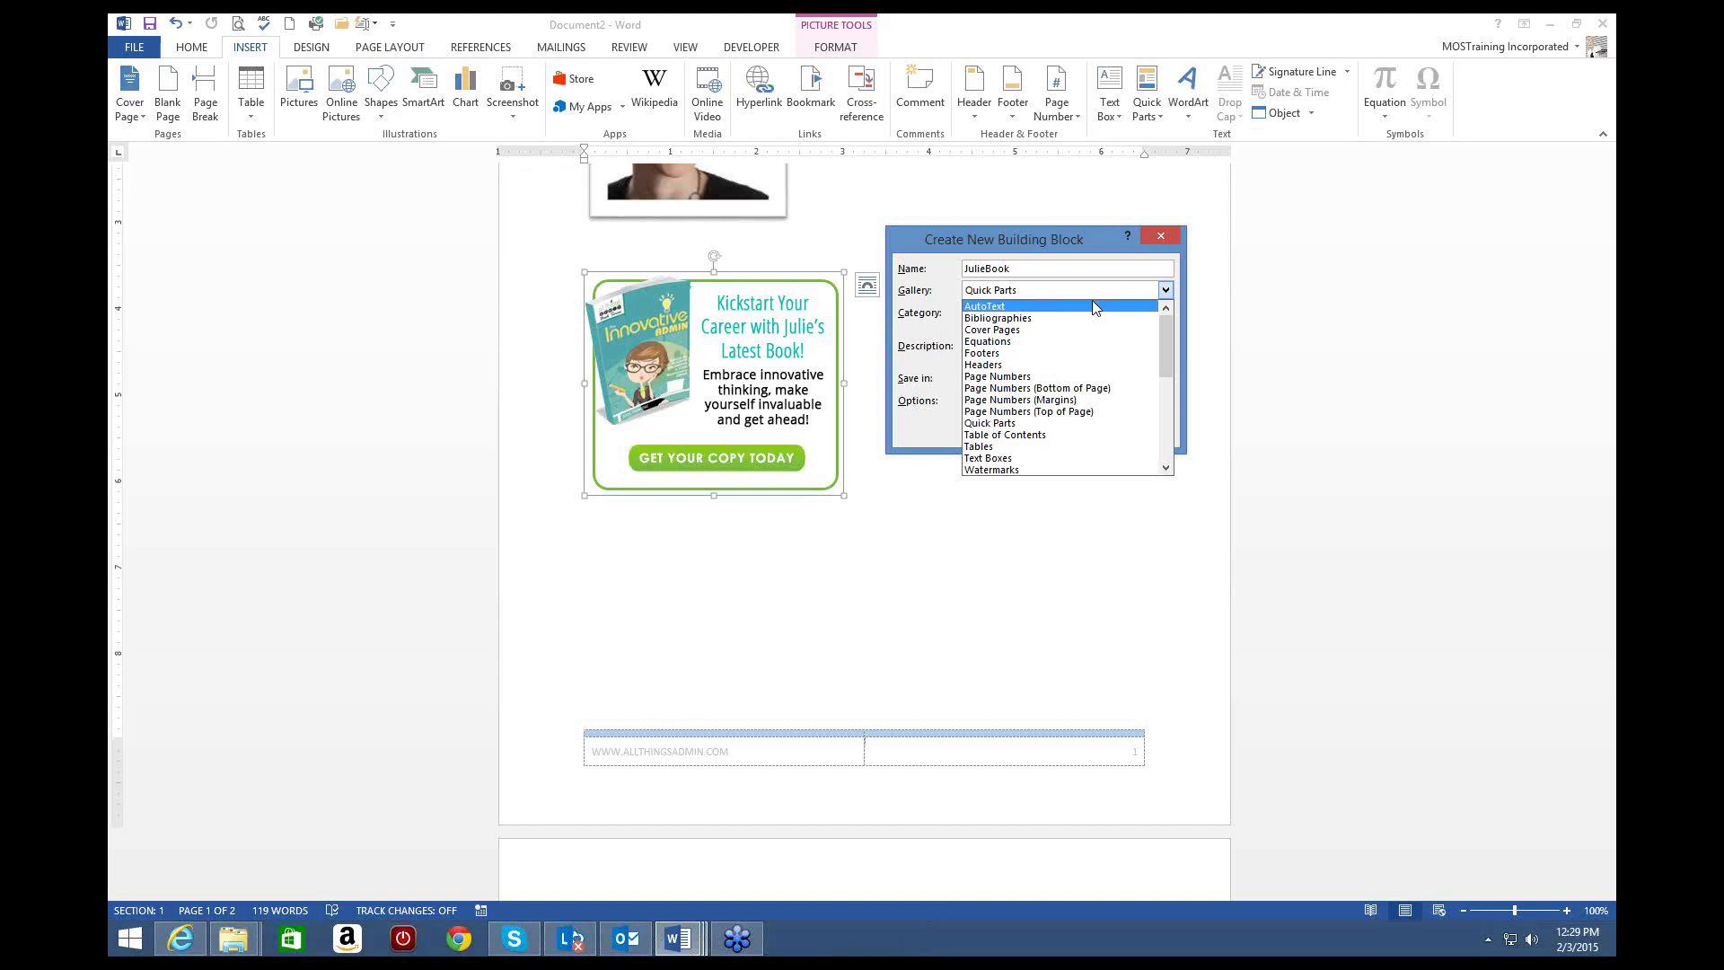
pyautogui.click(1092, 306)
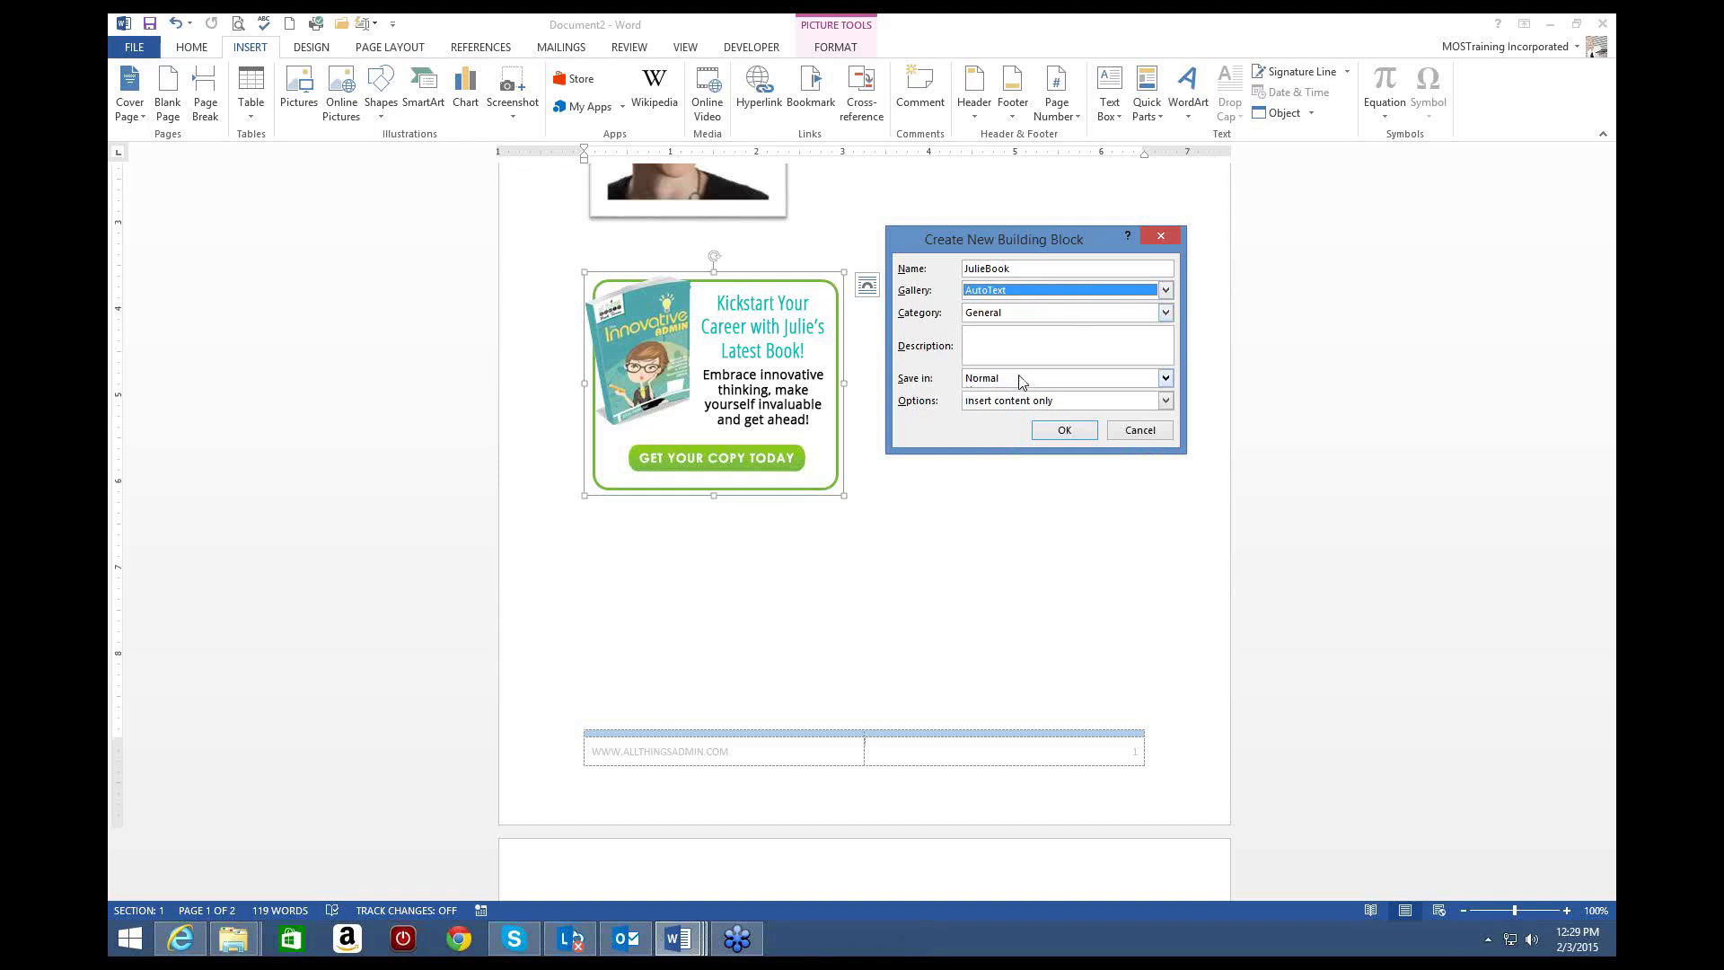
pyautogui.click(1166, 378)
pyautogui.click(1165, 379)
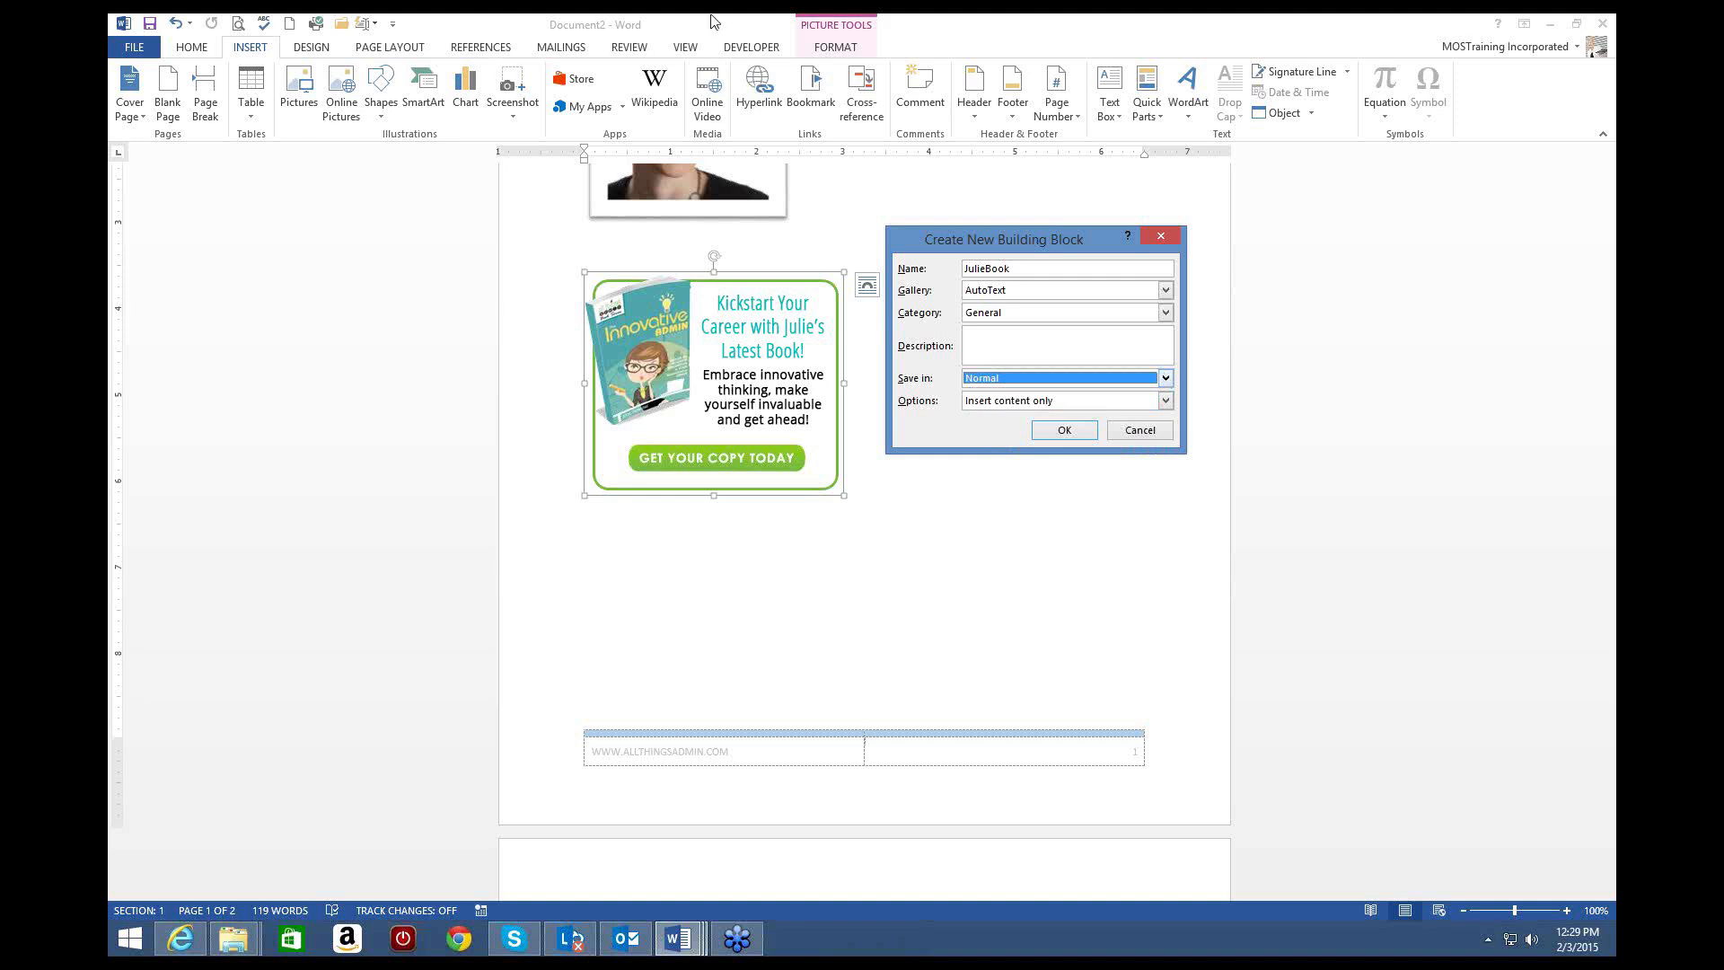
pyautogui.click(1063, 431)
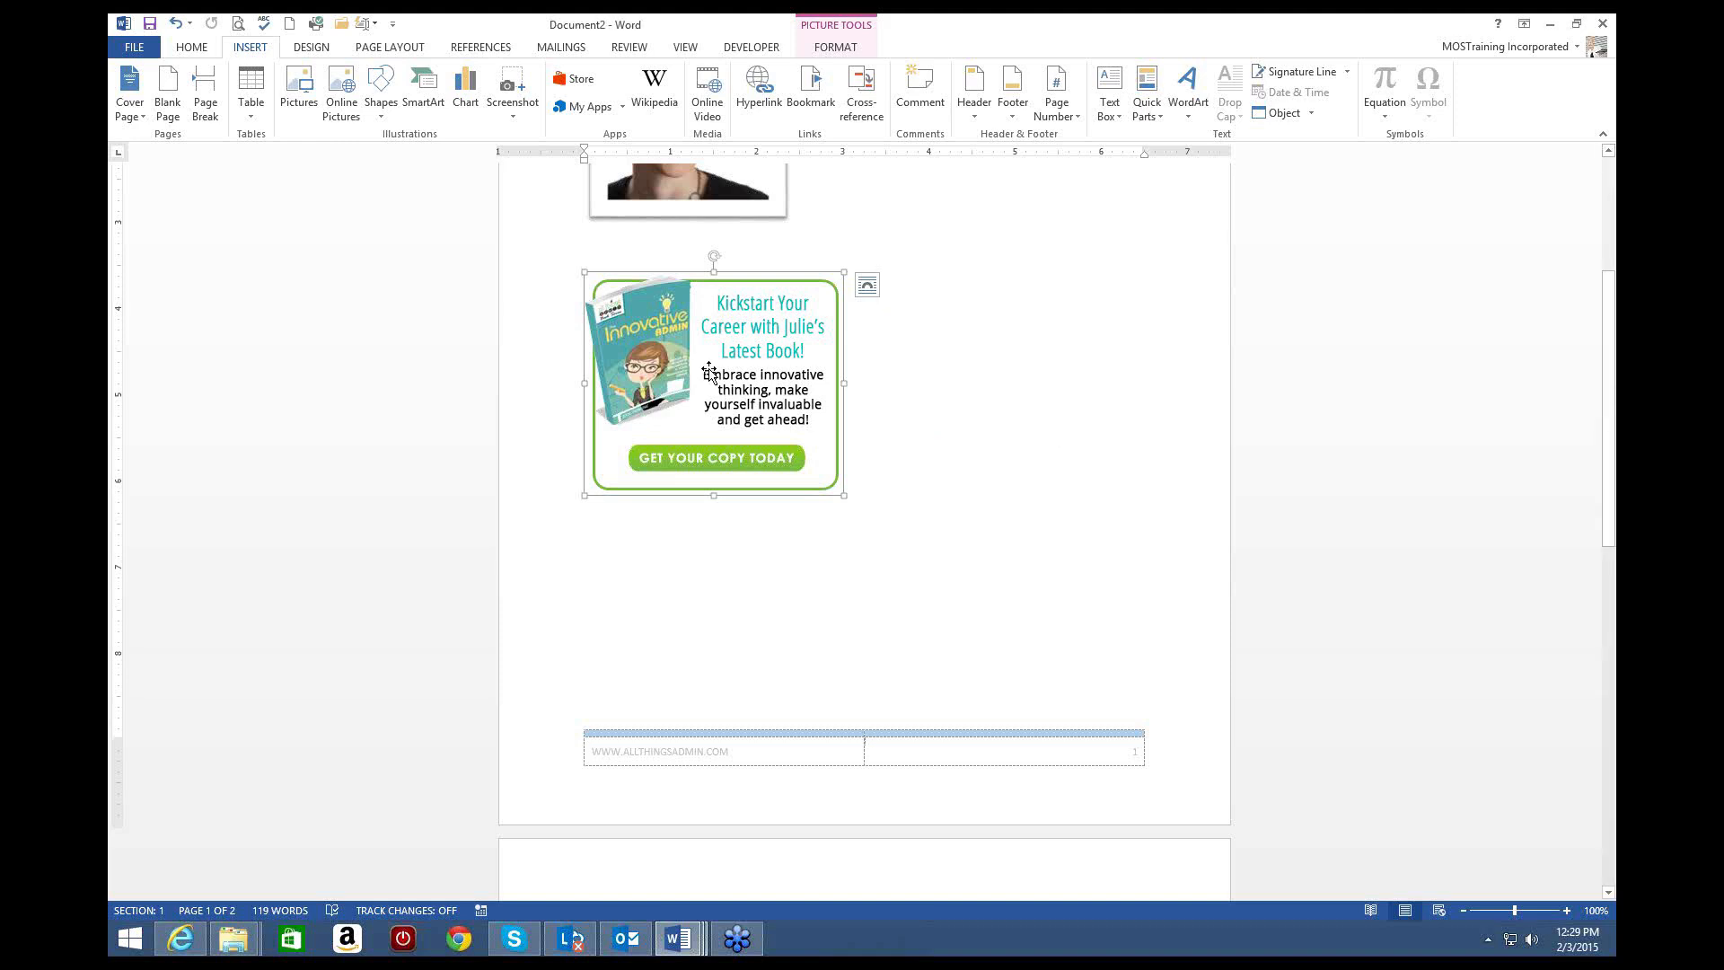
# Step: Delete the book advertisement picture and the speaker photo from the first page
pyautogui.press('Delete')
pyautogui.scroll(5, 710, 369)
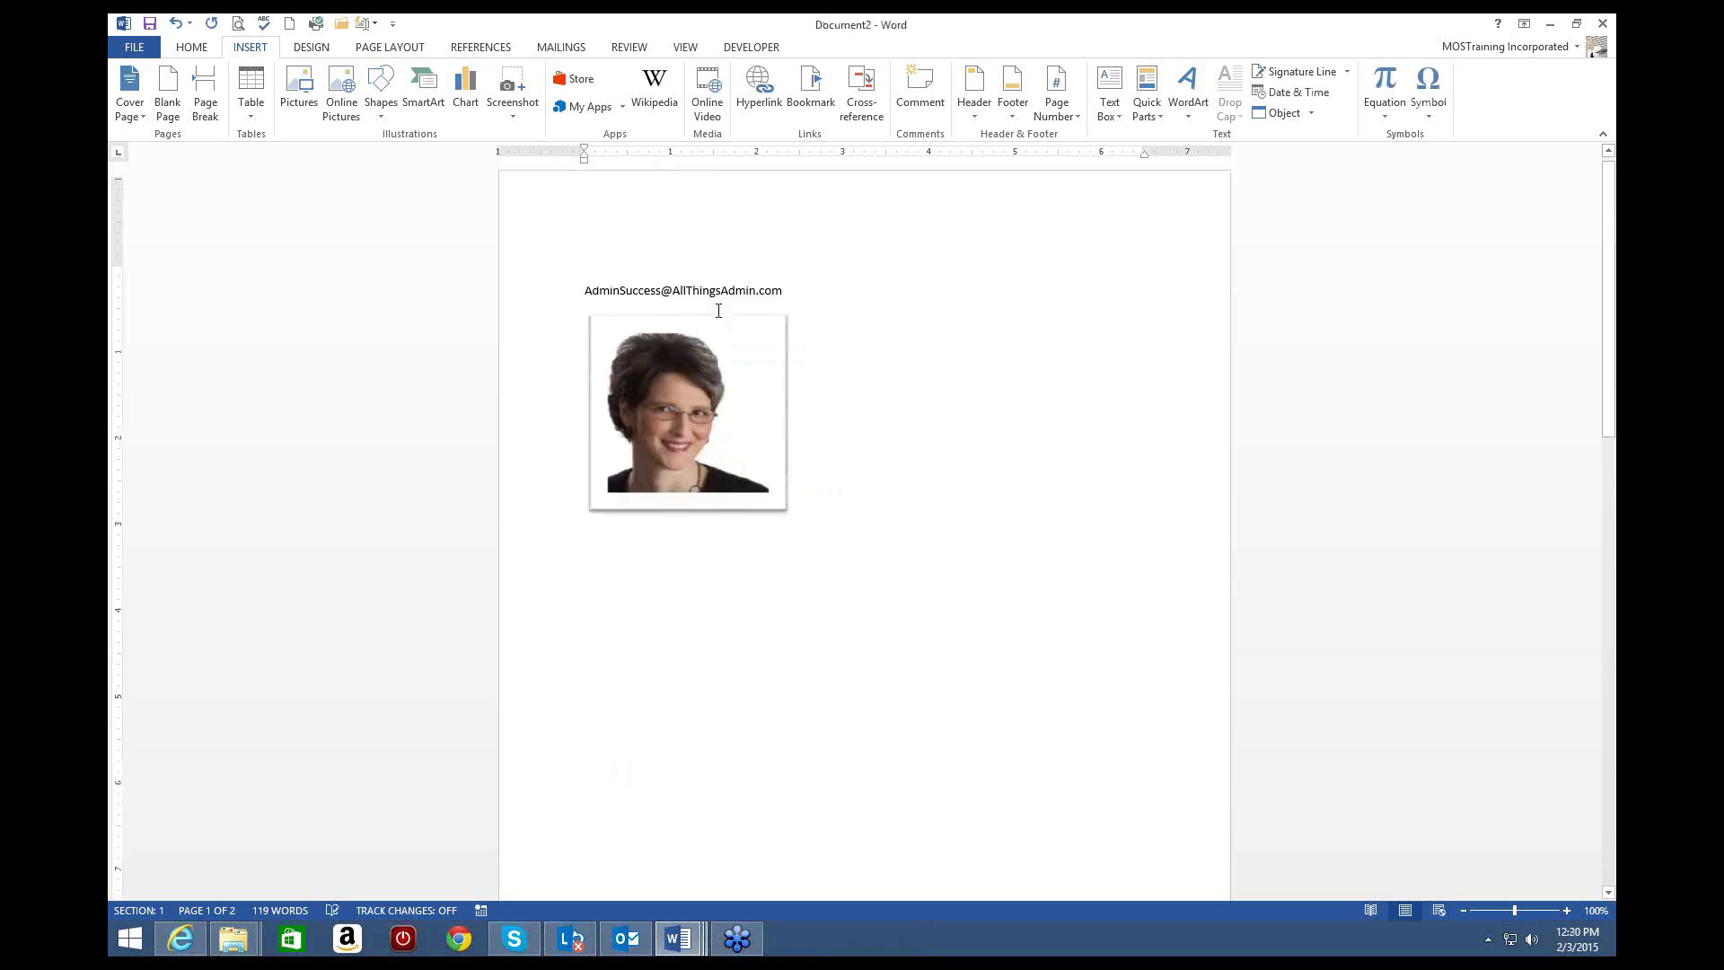
pyautogui.click(742, 400)
pyautogui.press('Delete')
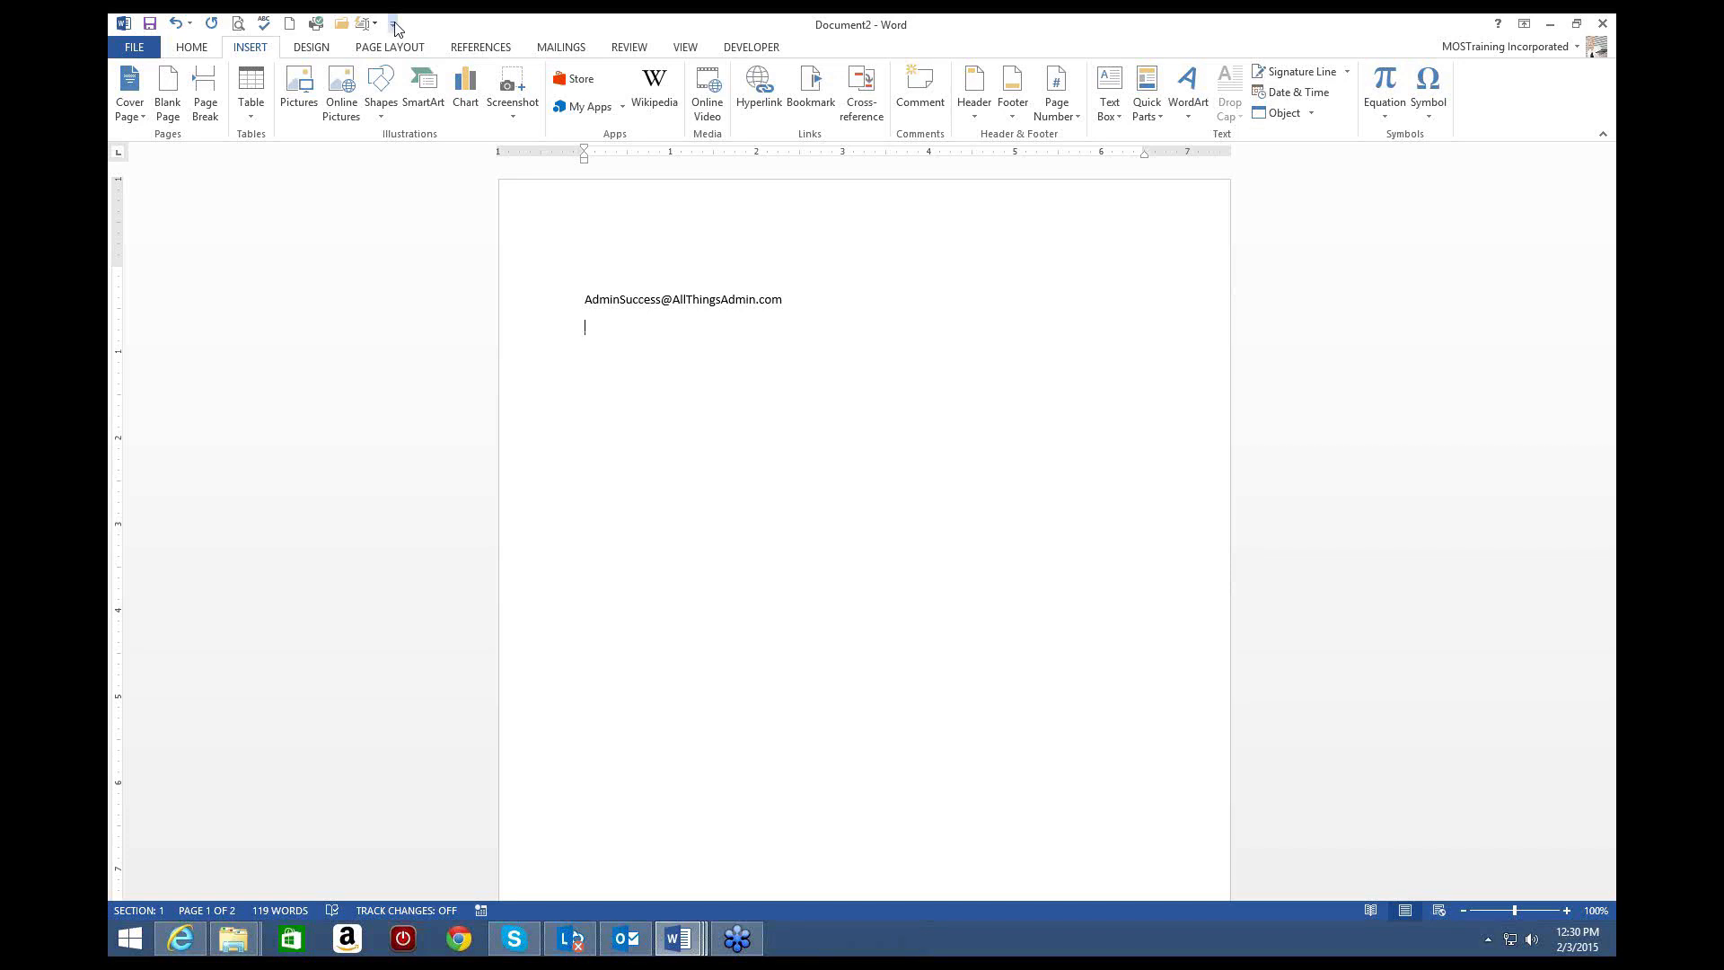
# Step: Open the Quick Access Toolbar customization options and remove the AutoText command from the toolbar
pyautogui.click(393, 25)
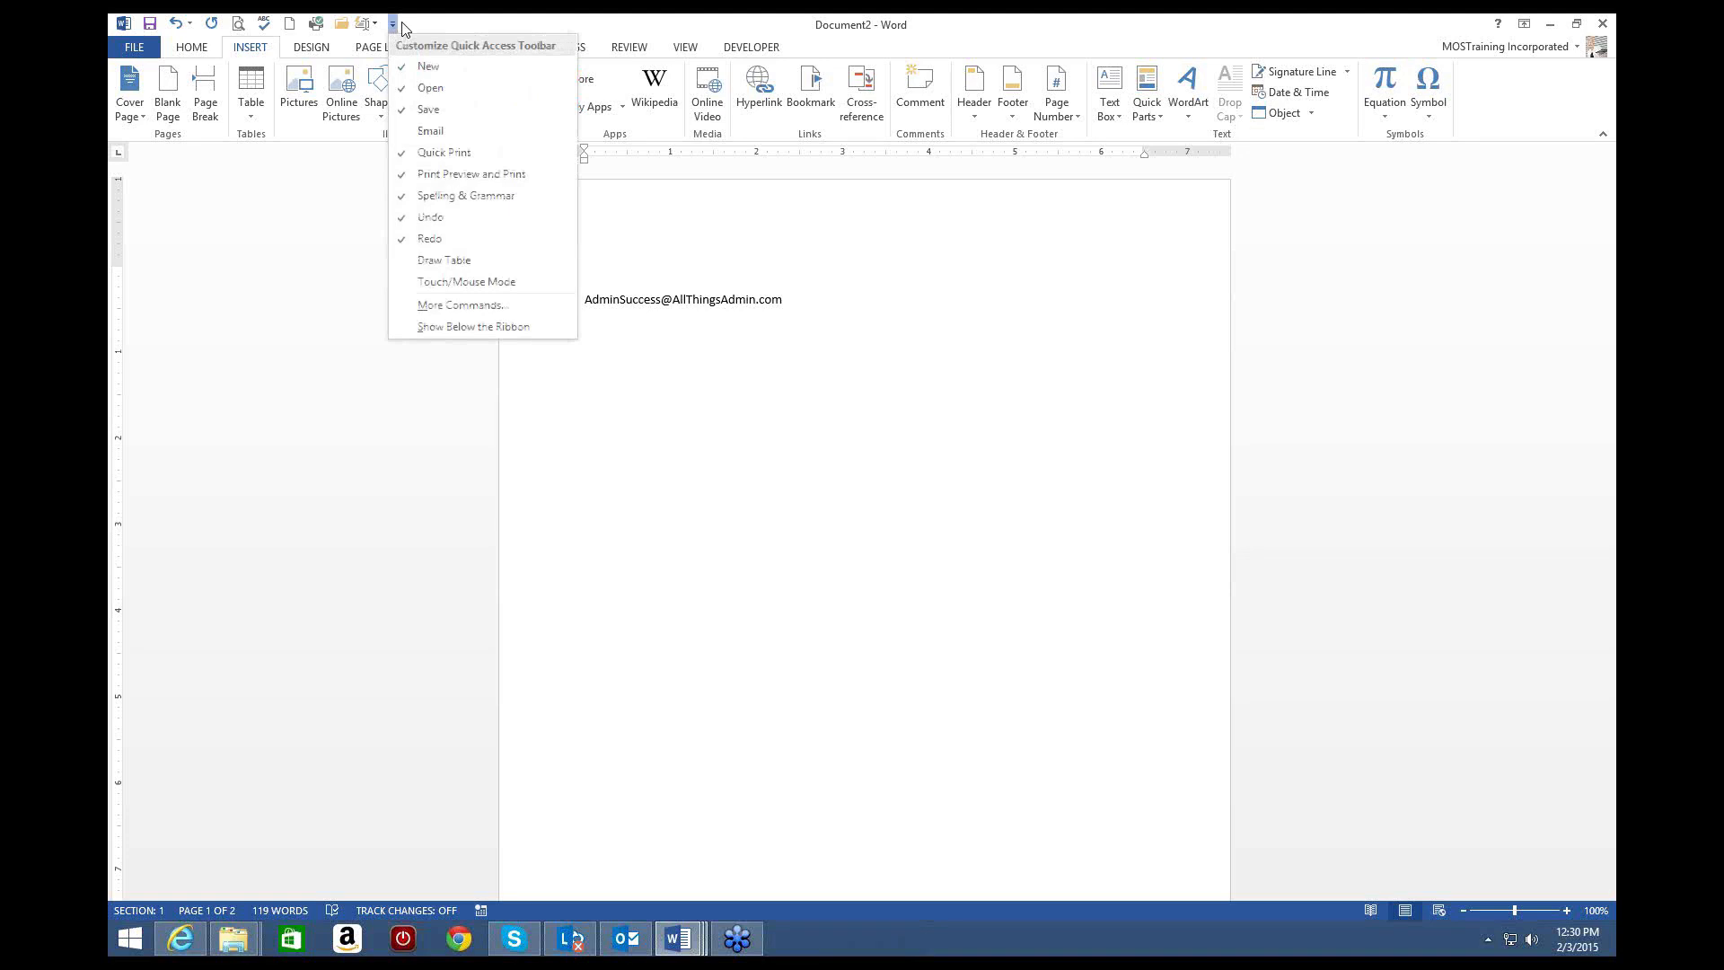
pyautogui.click(463, 305)
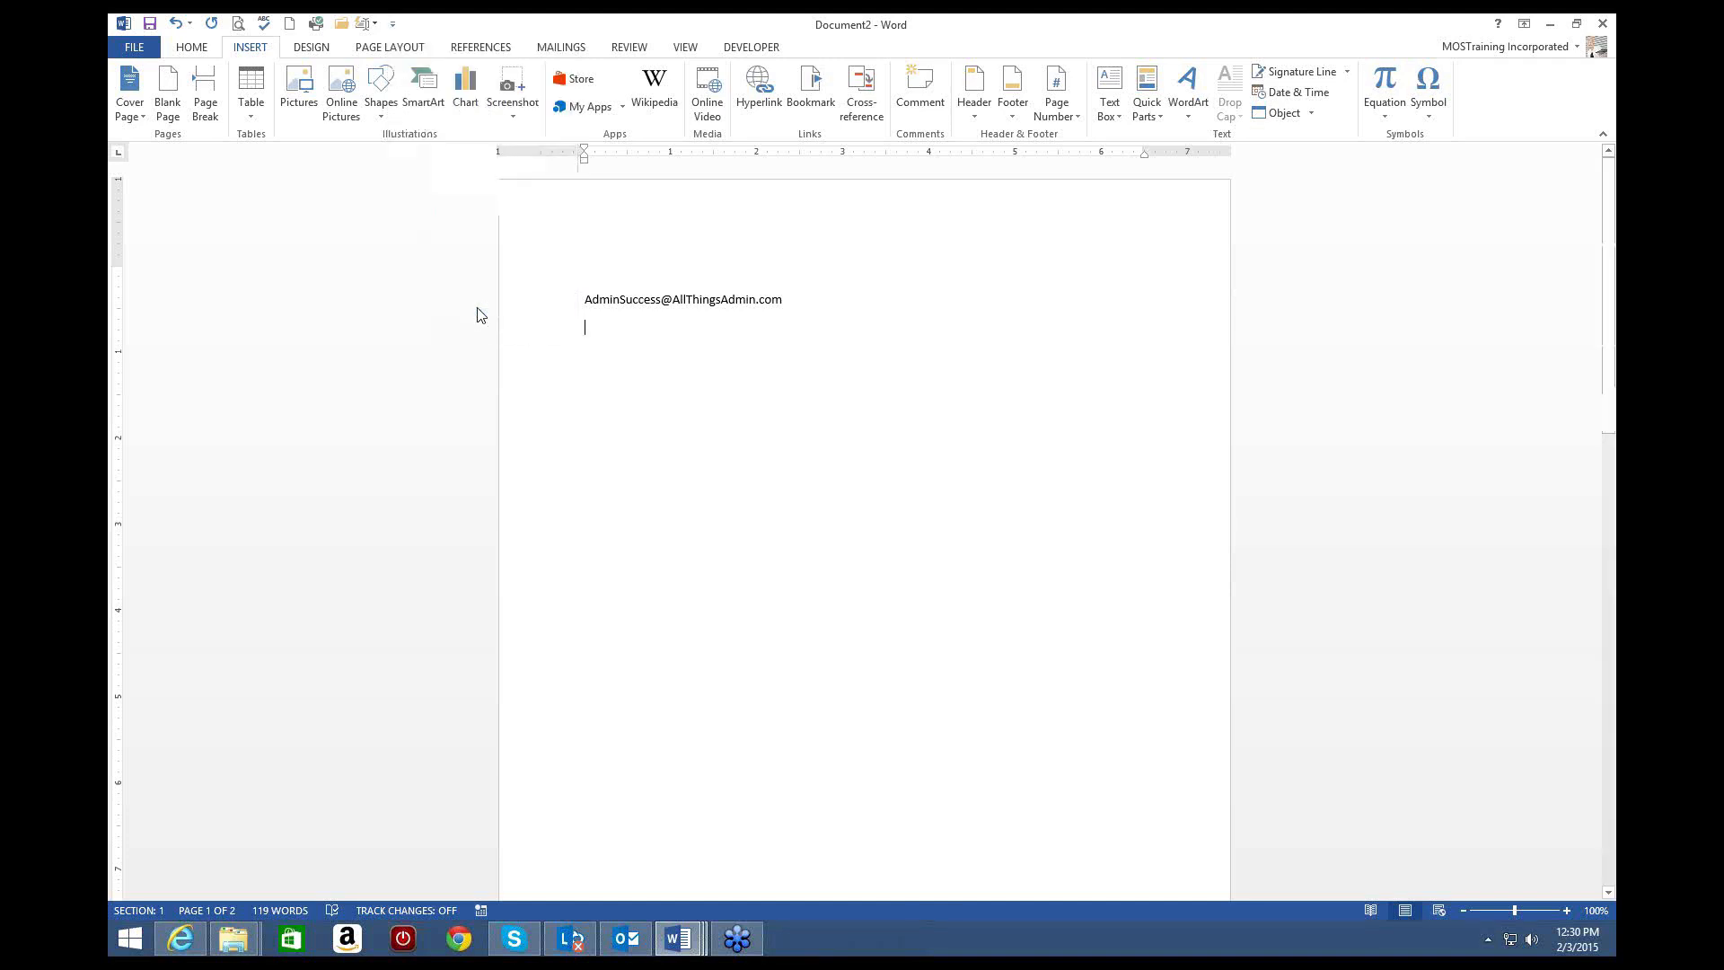
pyautogui.click(1010, 429)
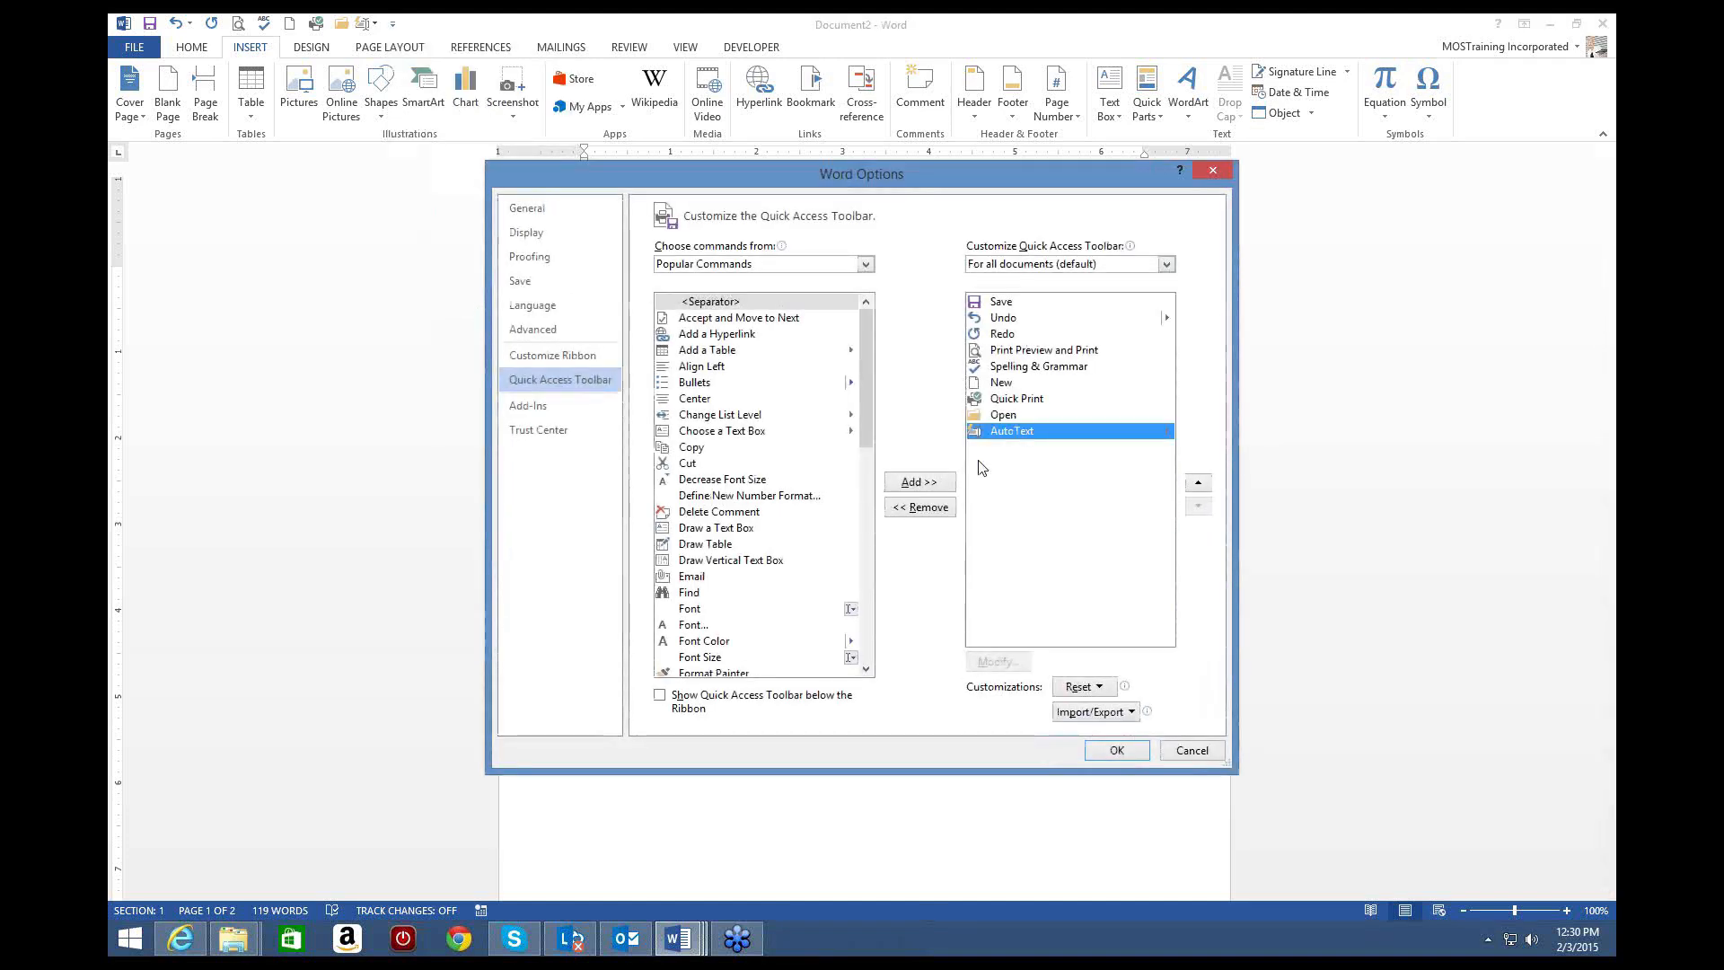
pyautogui.click(919, 506)
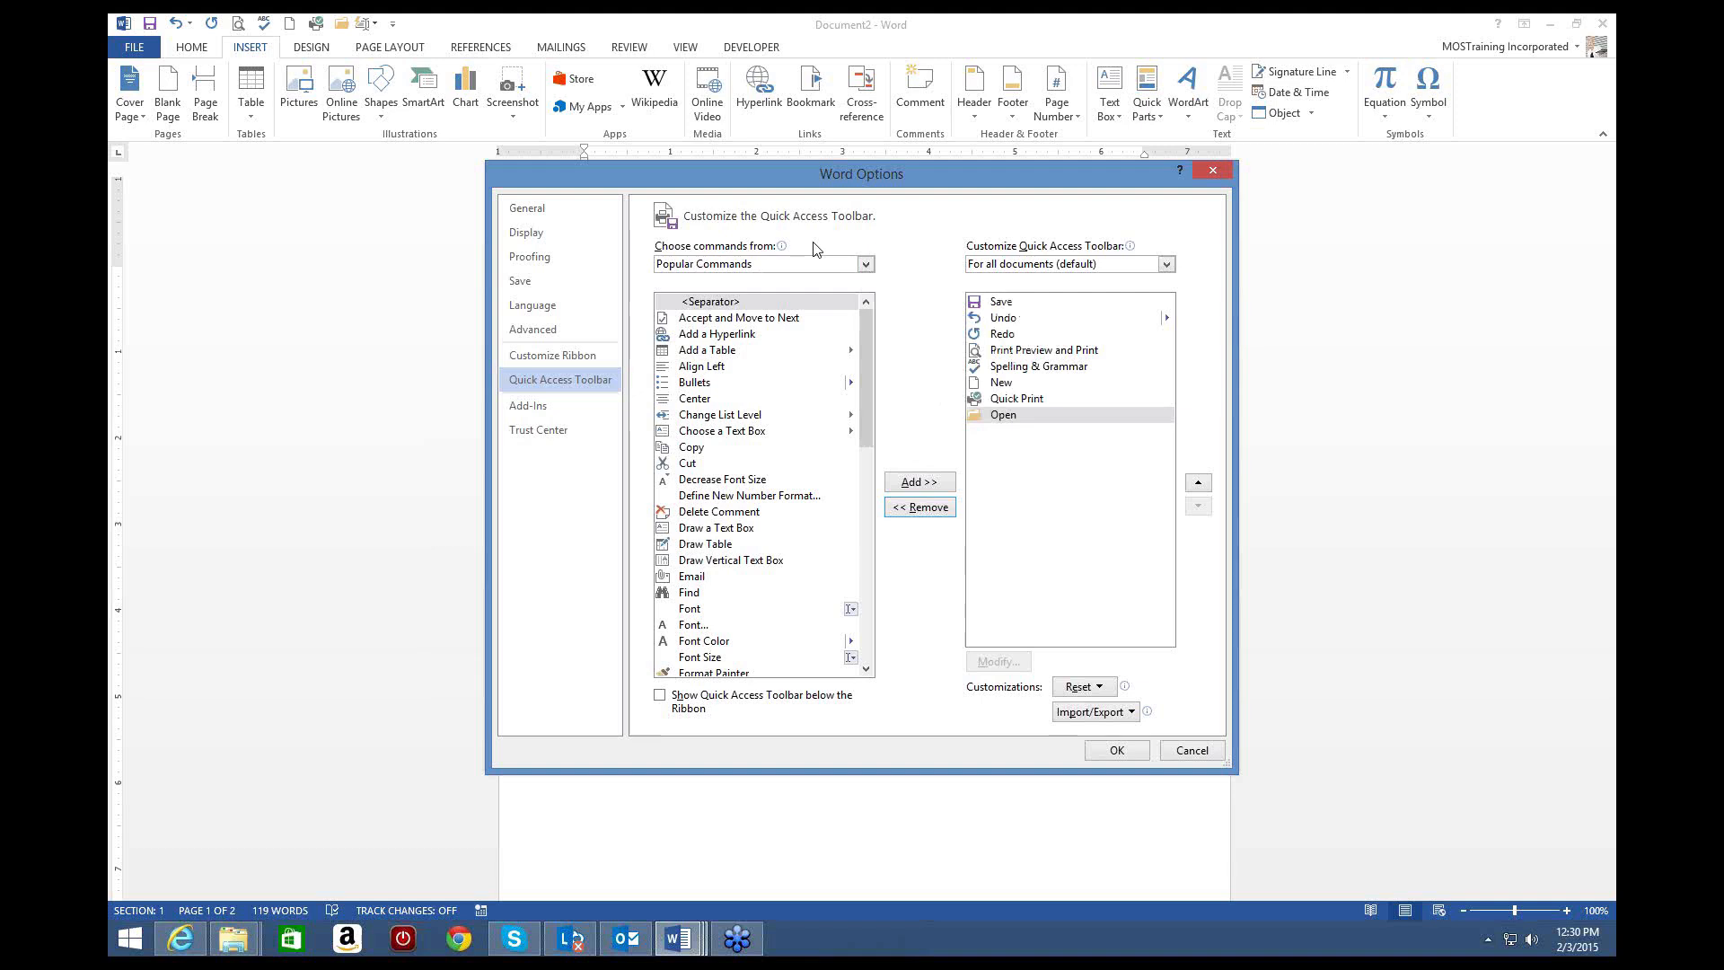
# Step: Add the AutoText command from the All Commands list to the Quick Access Toolbar and save the customization
pyautogui.click(1609, 64)
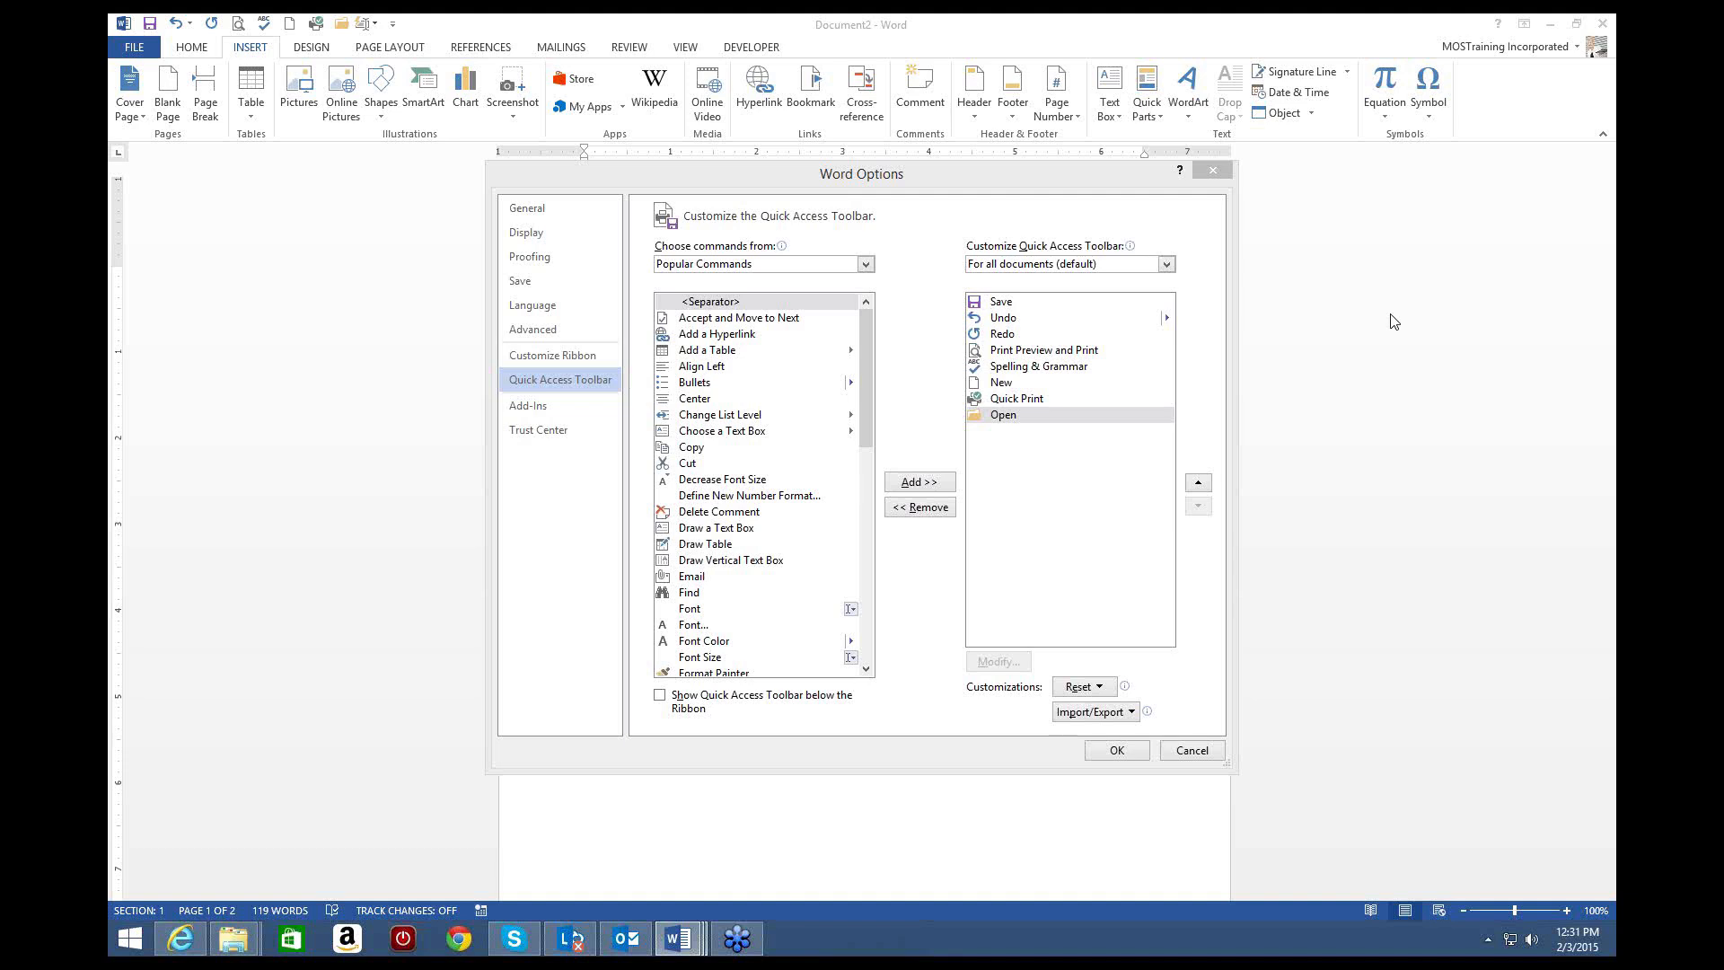
pyautogui.click(676, 263)
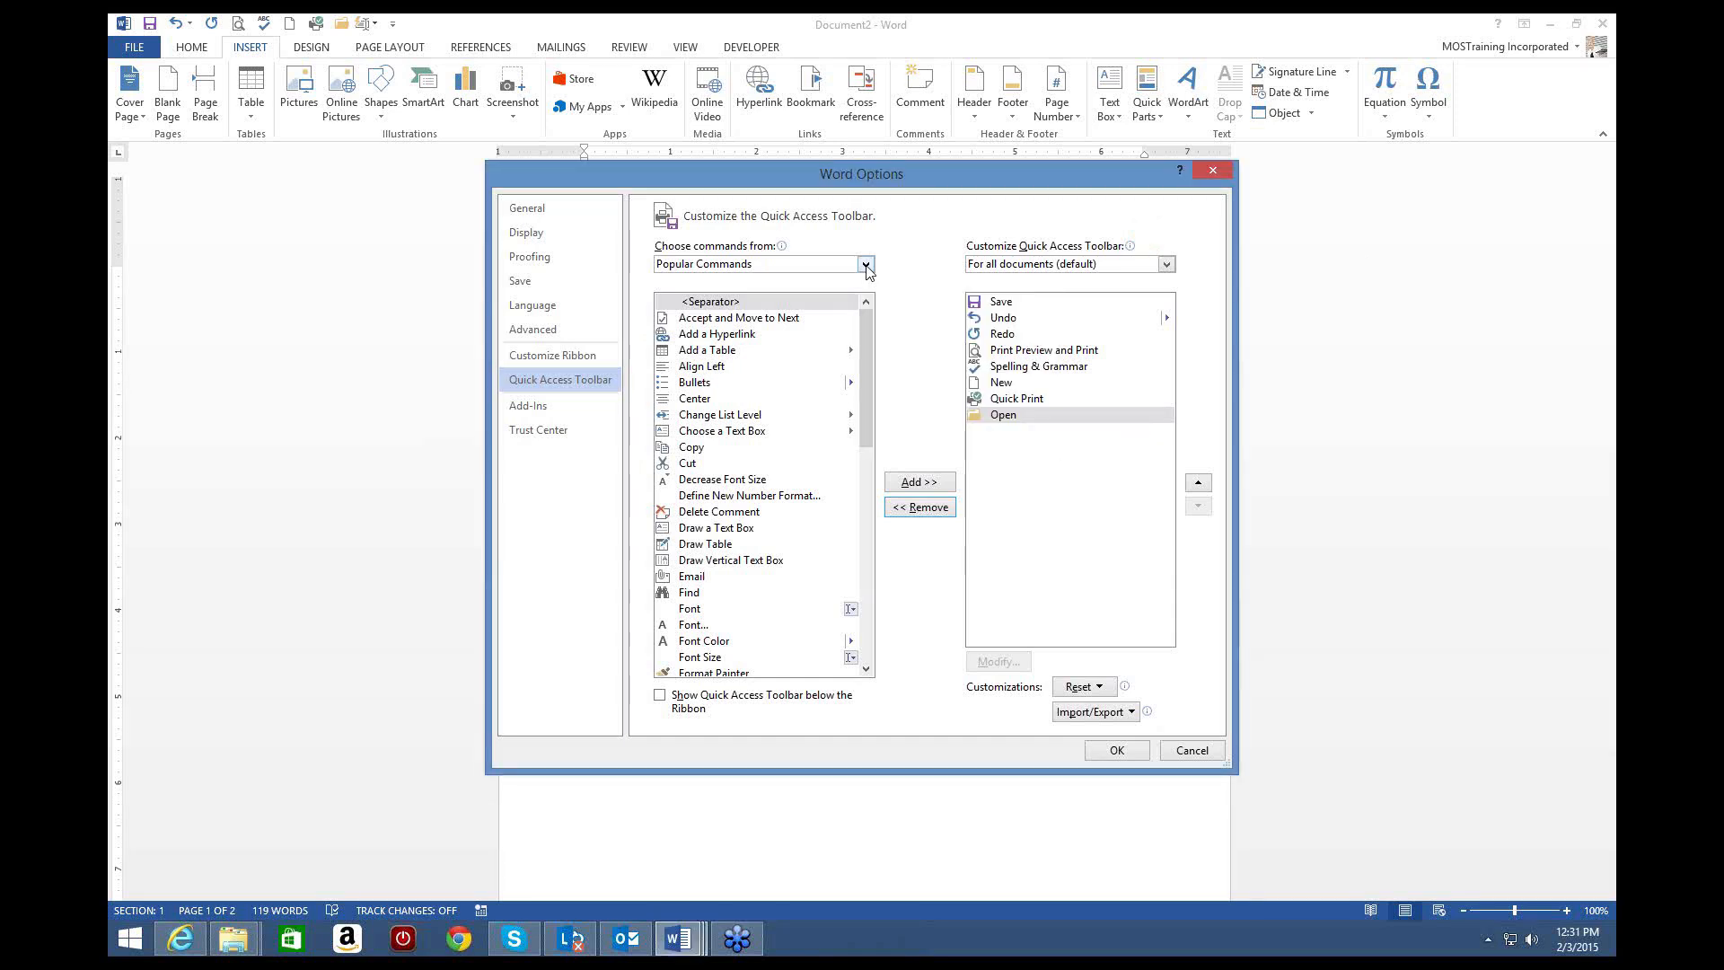
pyautogui.click(686, 323)
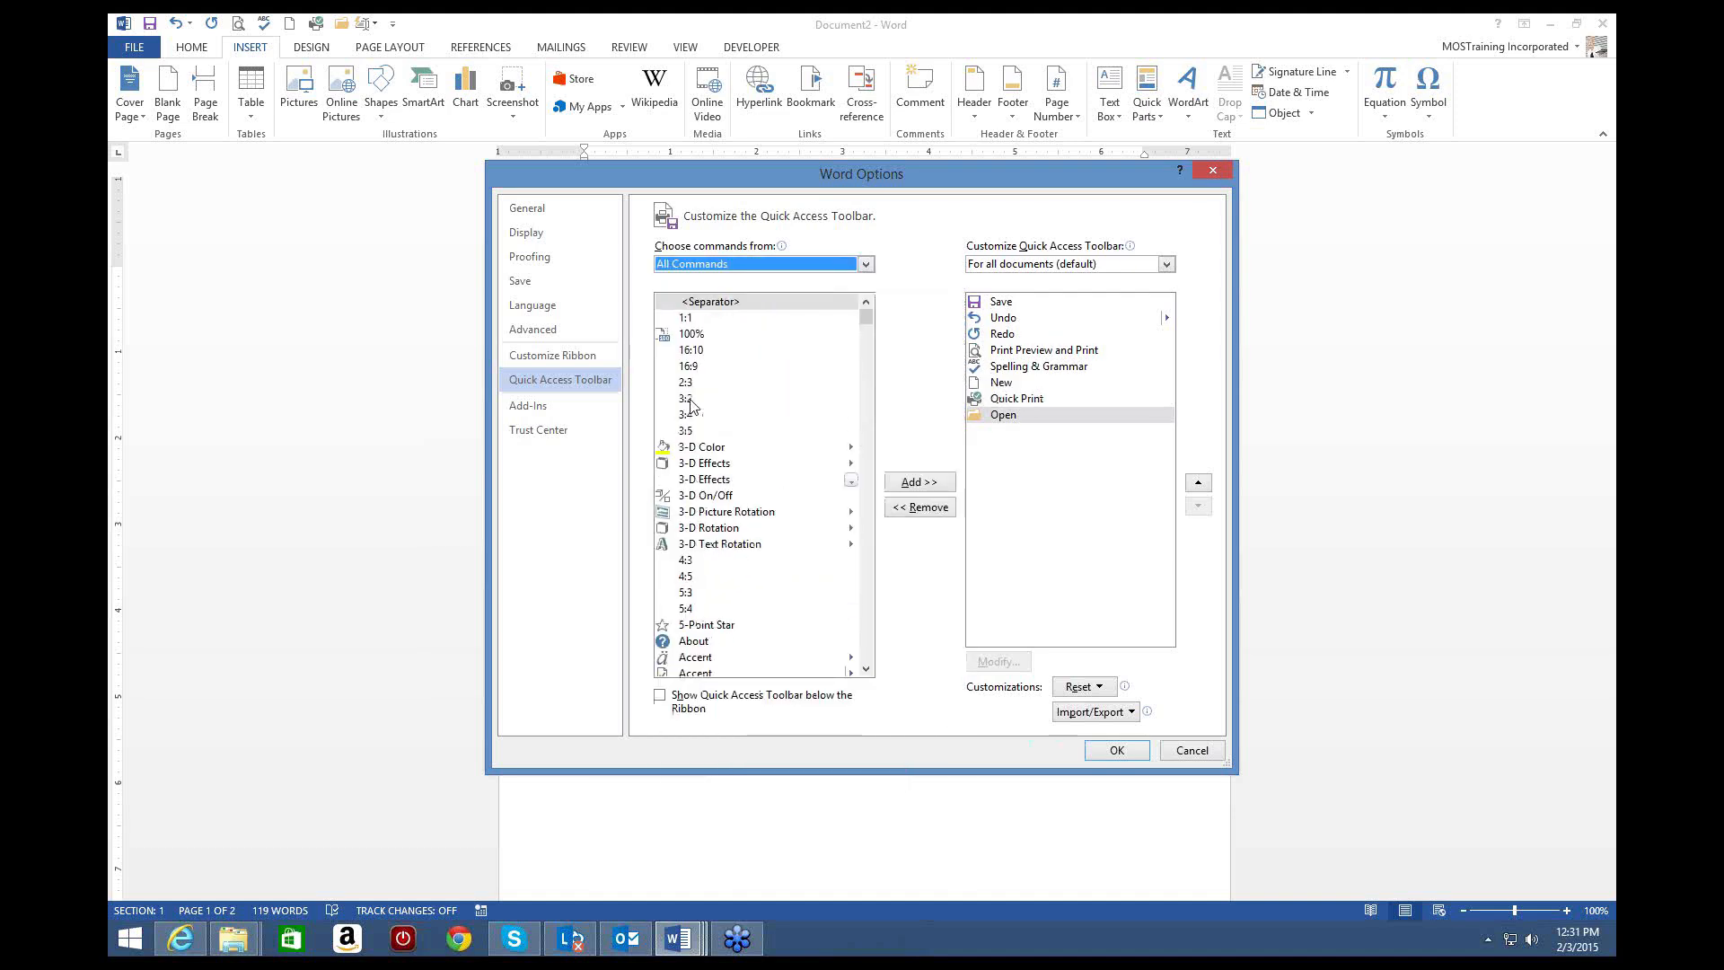
pyautogui.click(690, 399)
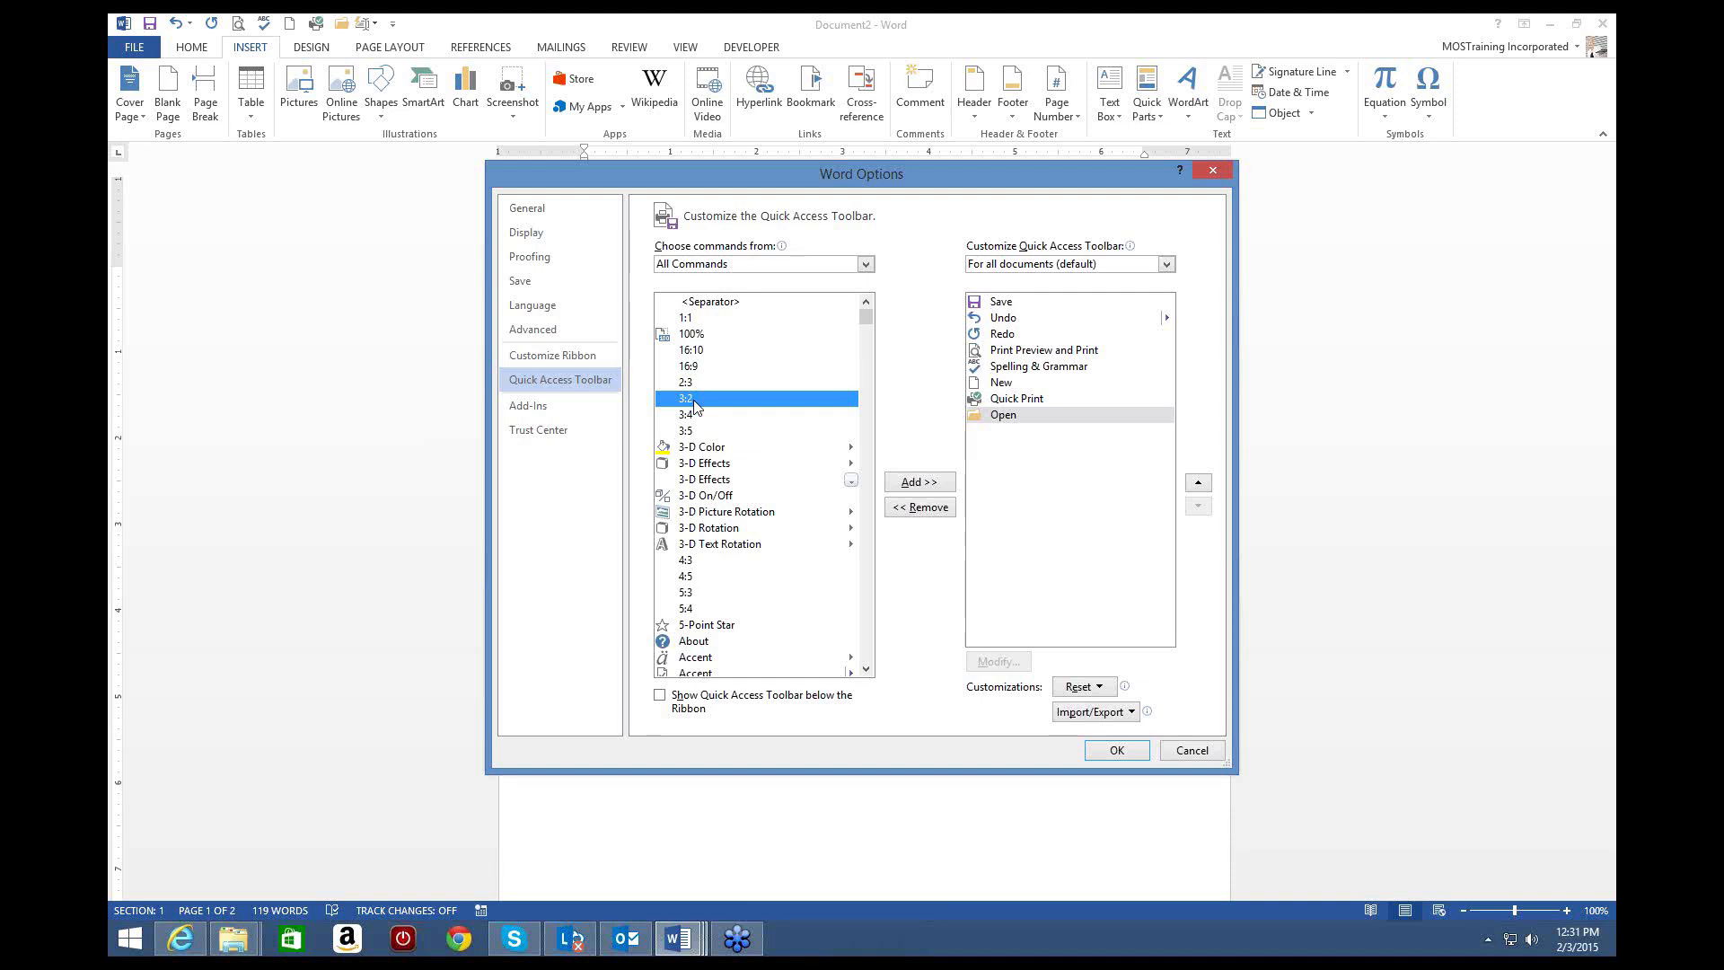
pyautogui.press('a')
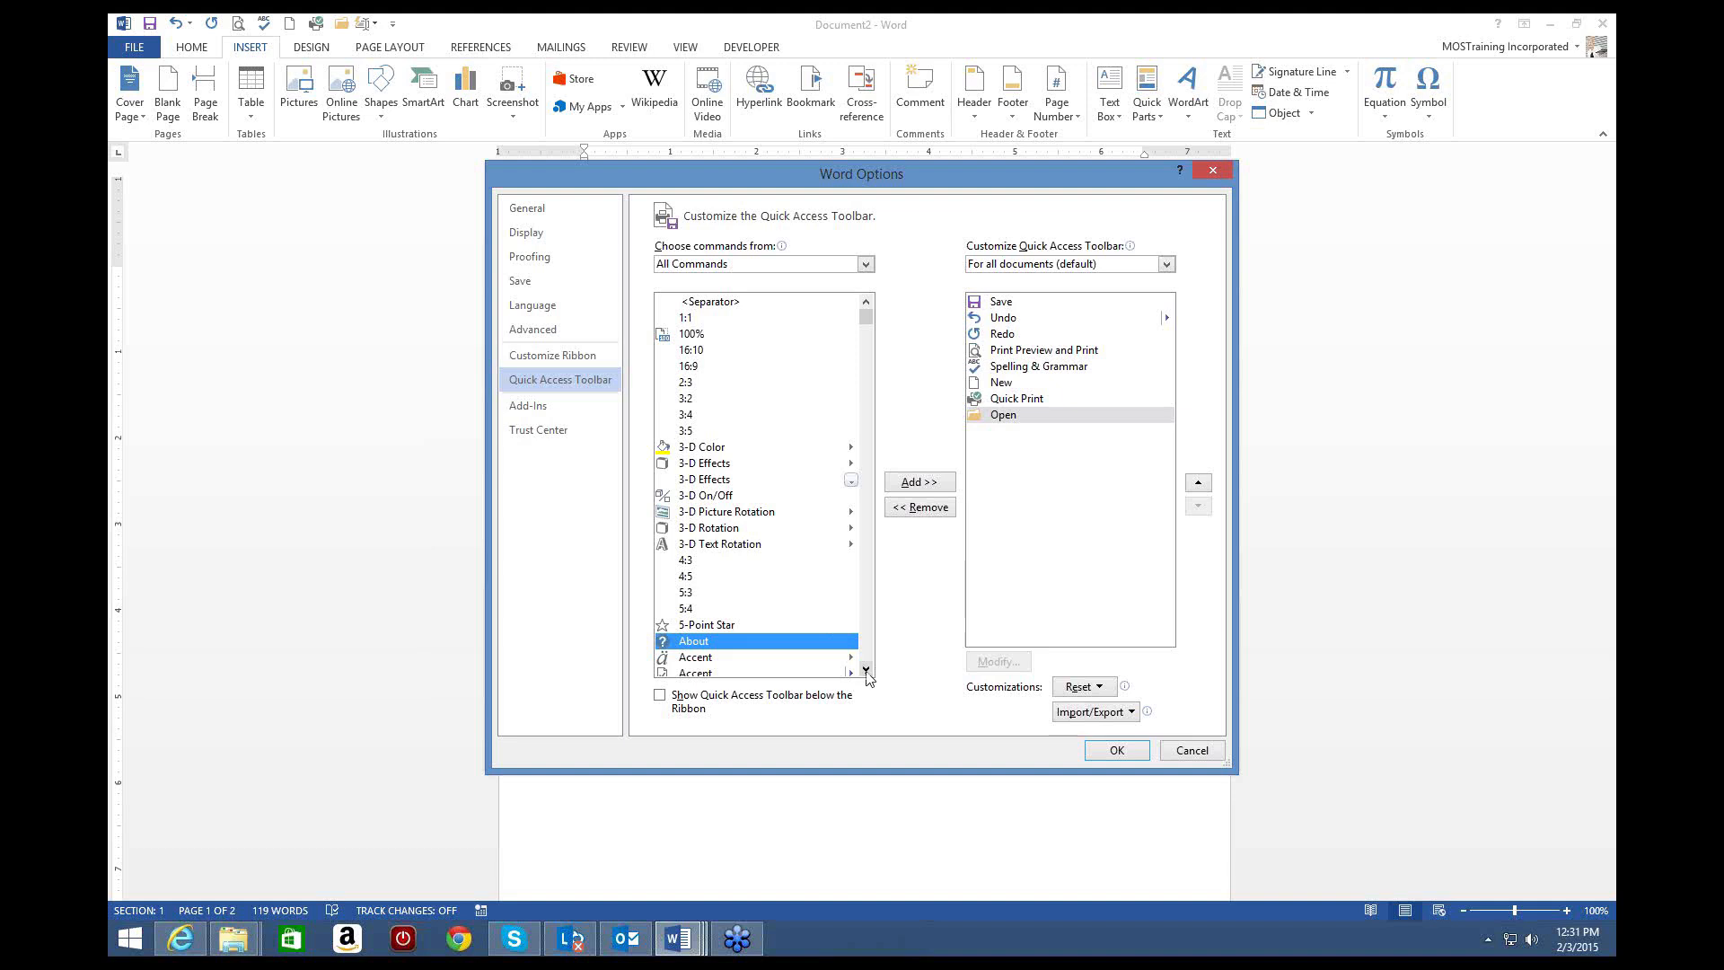
pyautogui.moveTo(867, 678); pyautogui.dragTo(866, 670)
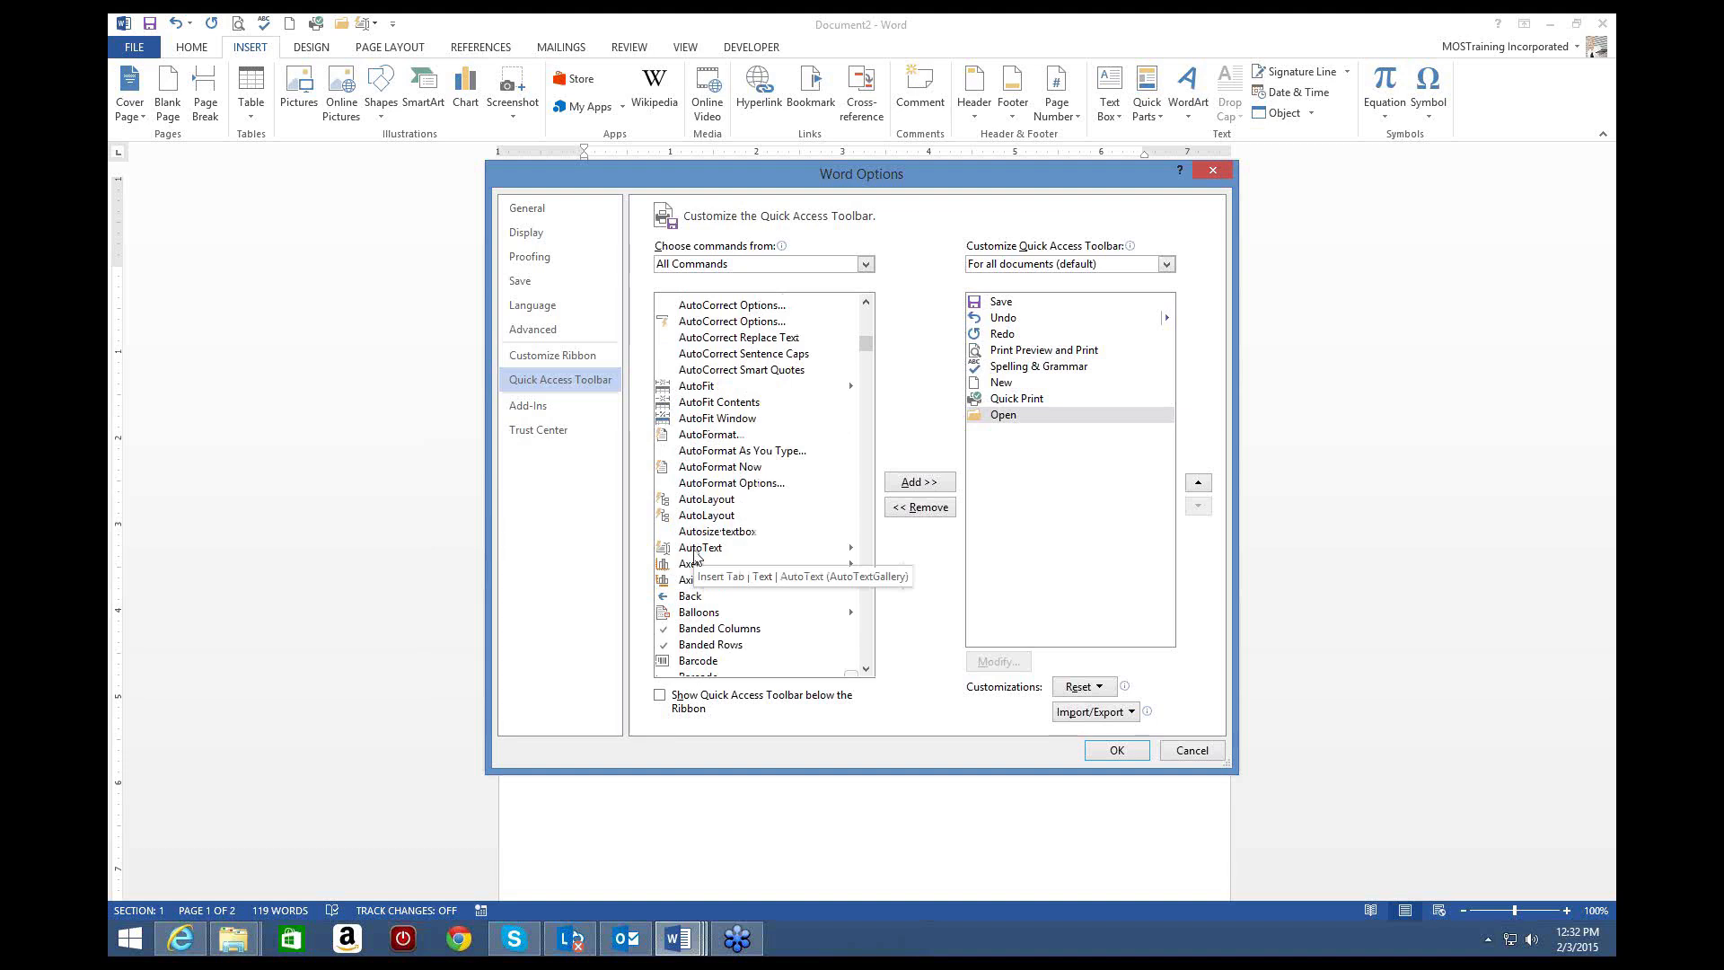
pyautogui.click(694, 550)
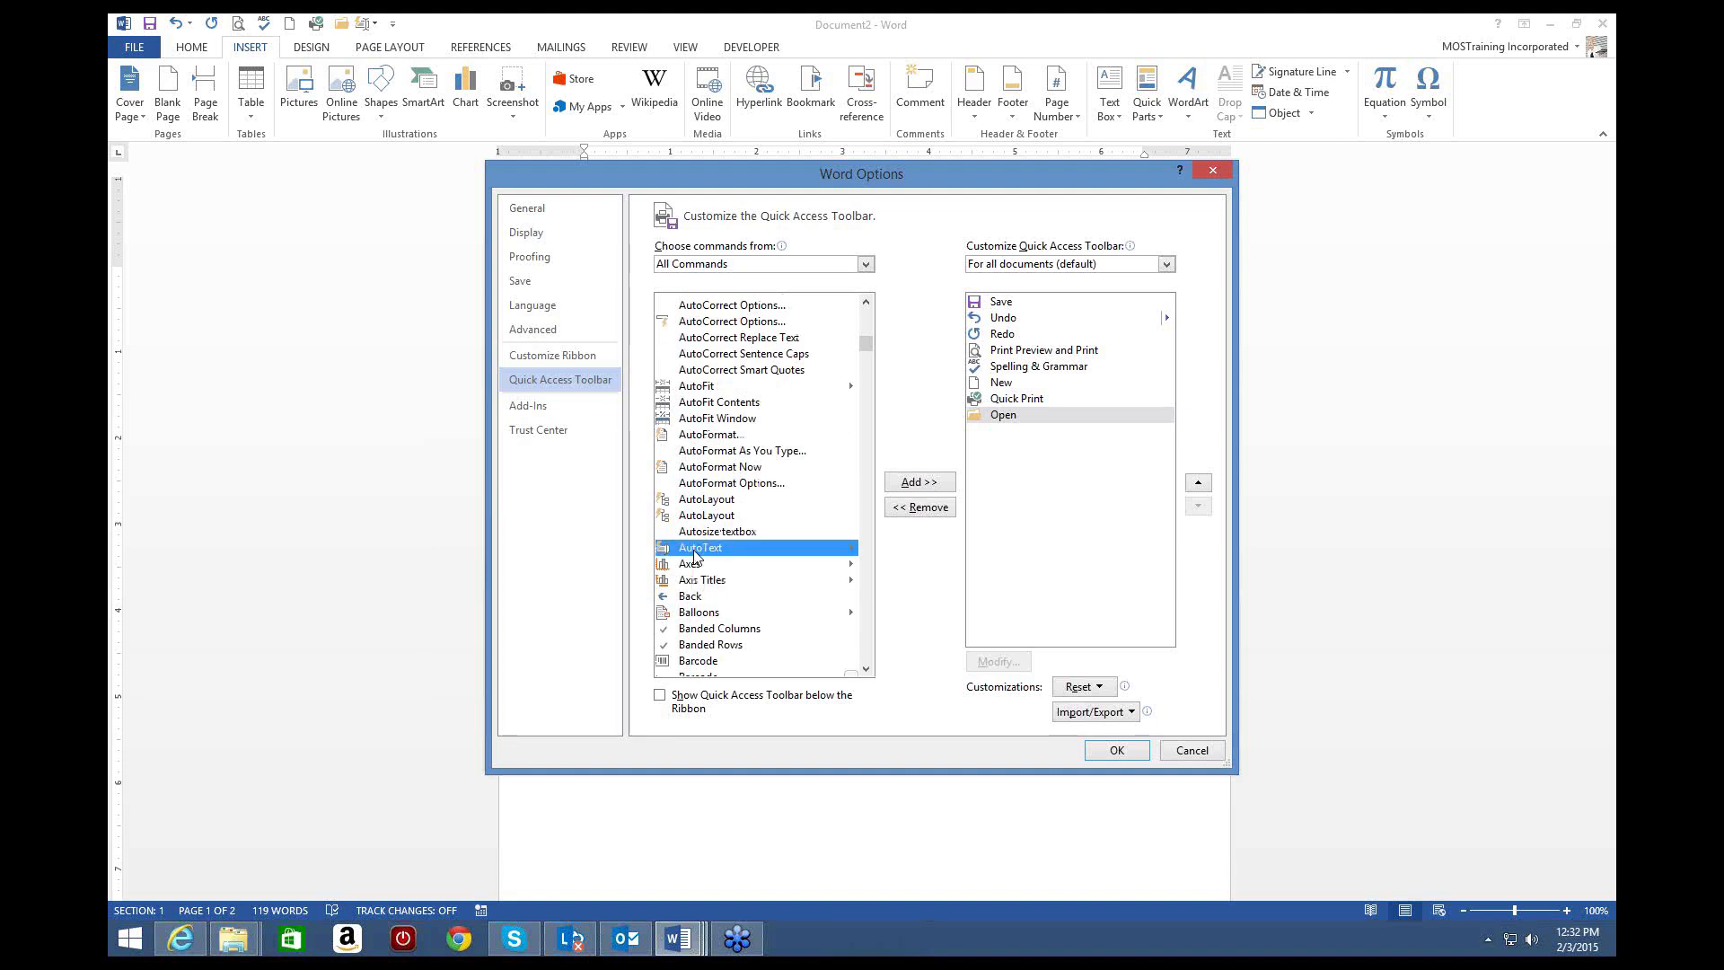
pyautogui.doubleClick(694, 549)
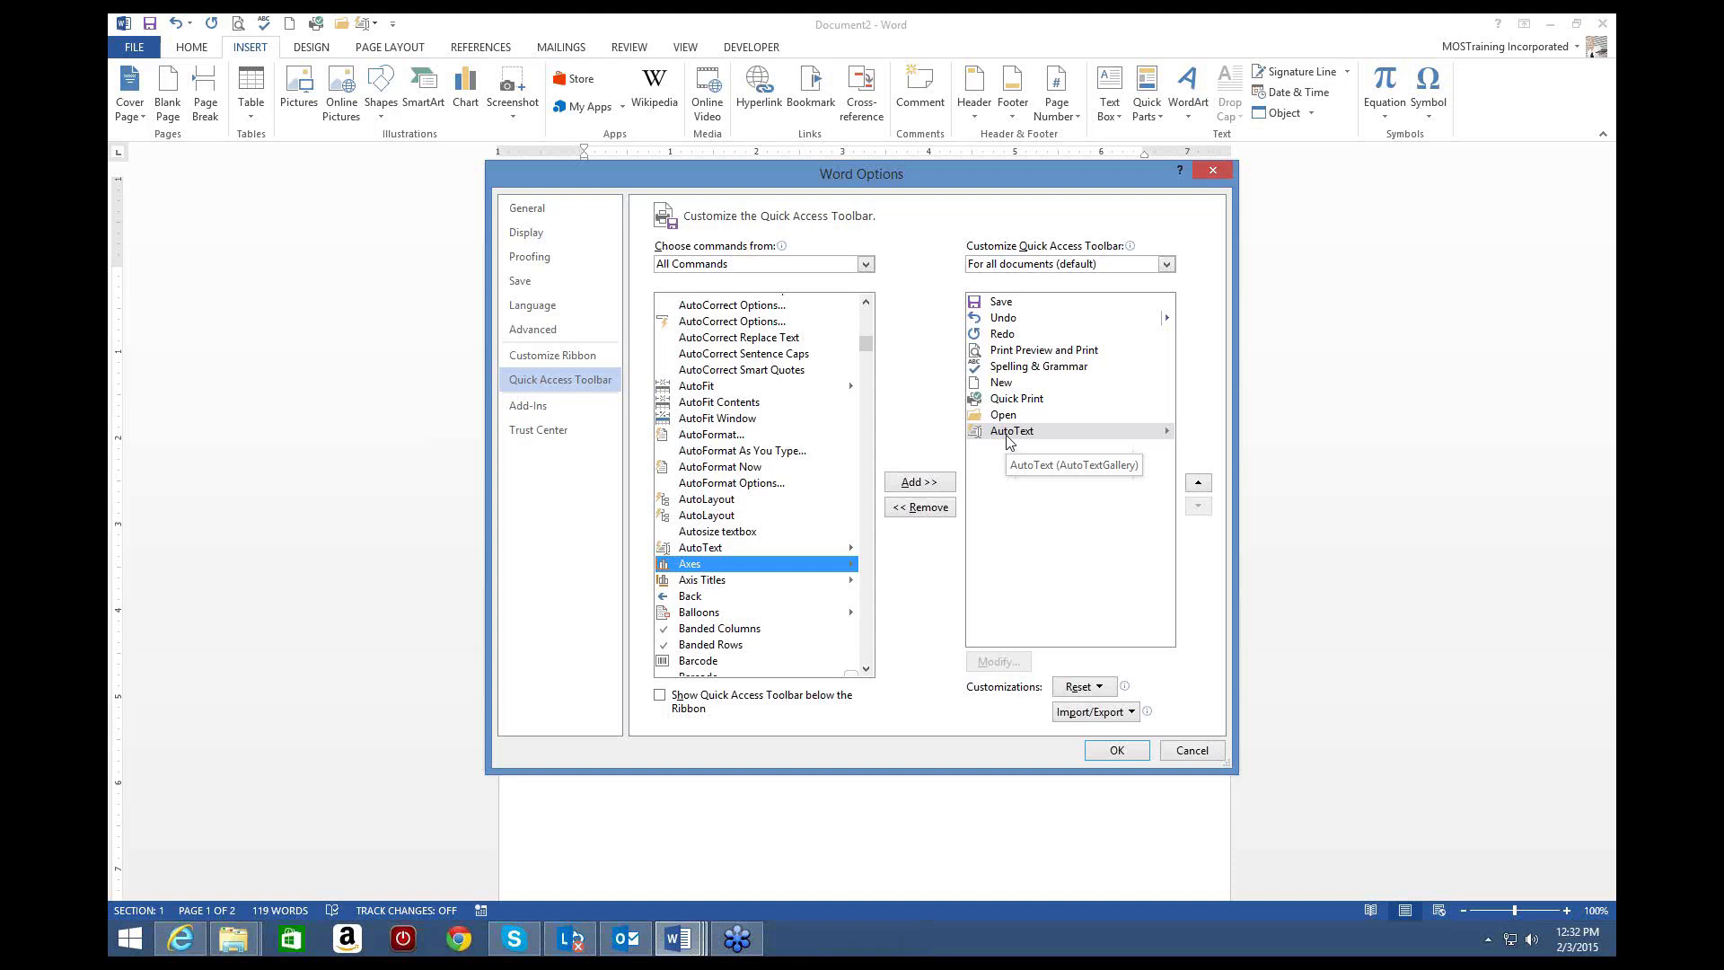
pyautogui.click(1116, 751)
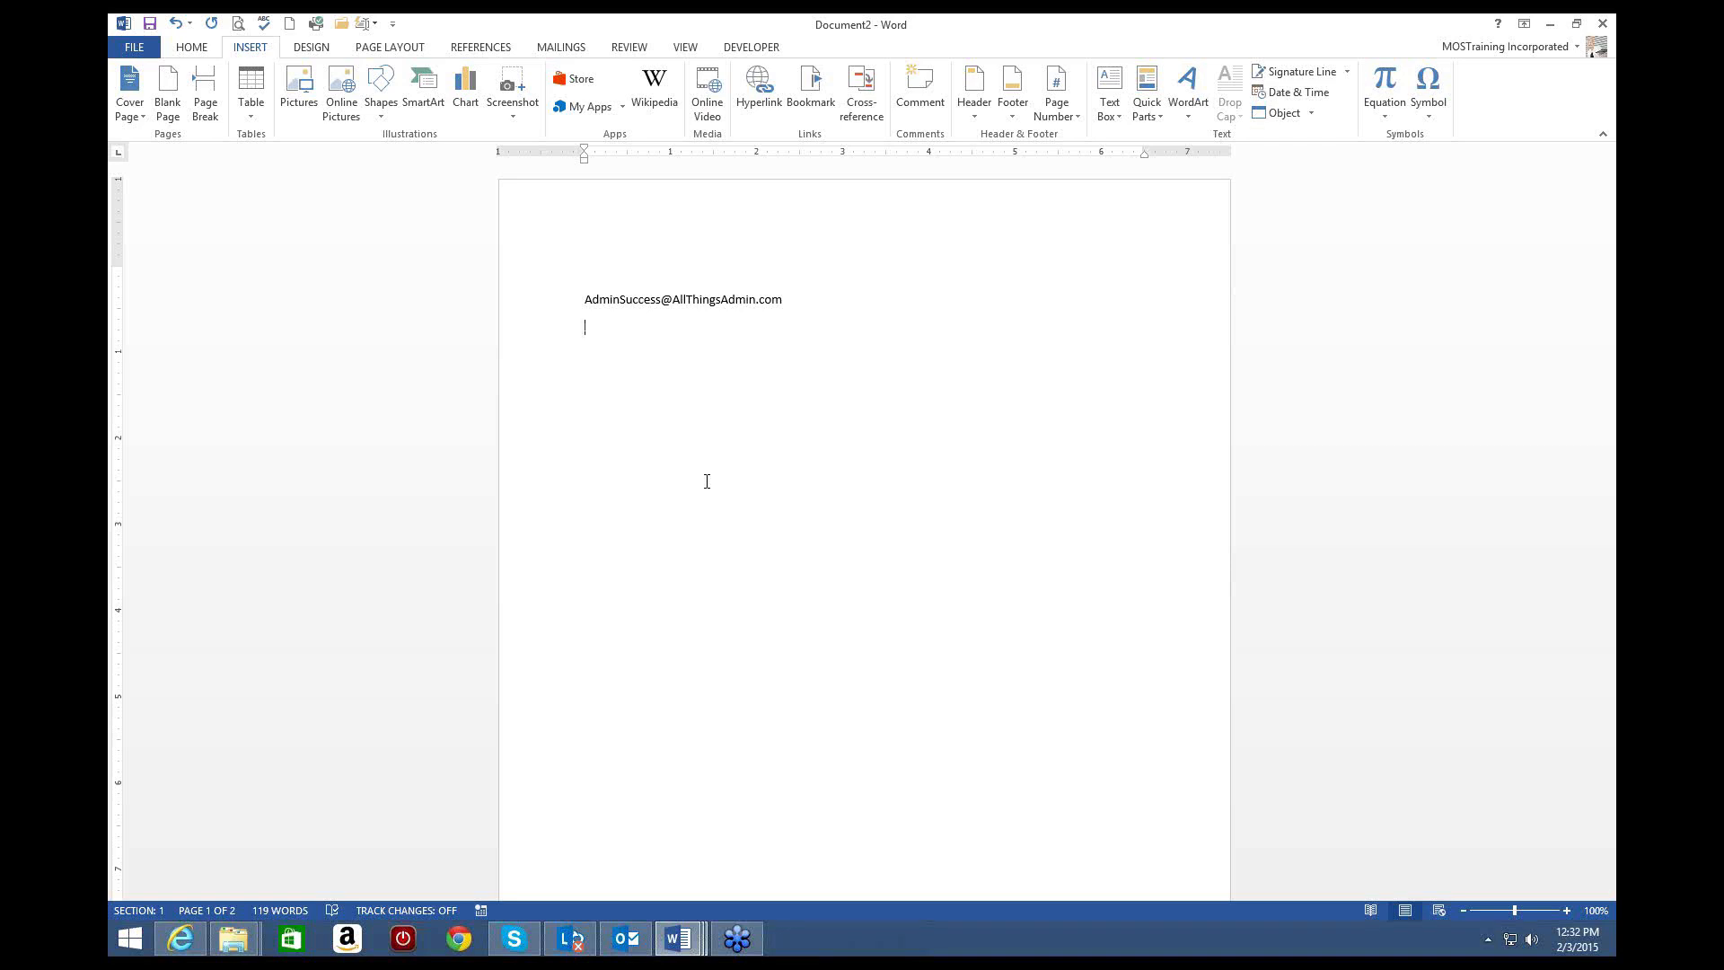
# Step: Insert the JulieBook AutoText entry below the email address line and add two blank lines between them
pyautogui.click(376, 24)
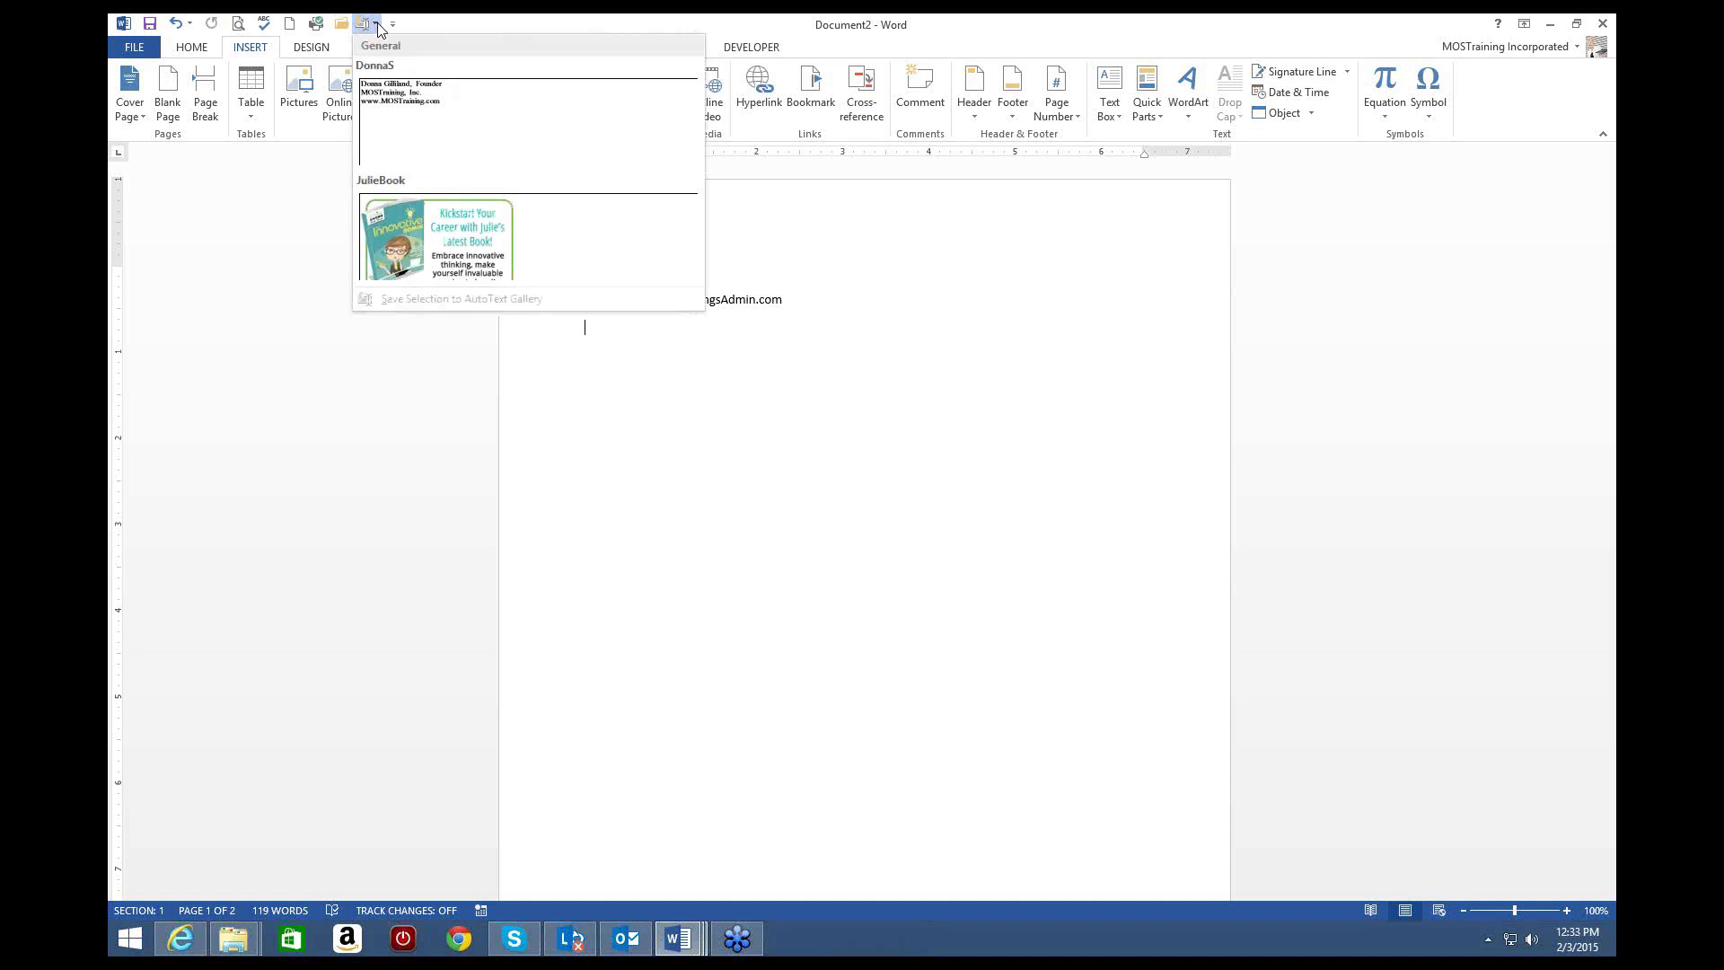
pyautogui.click(470, 241)
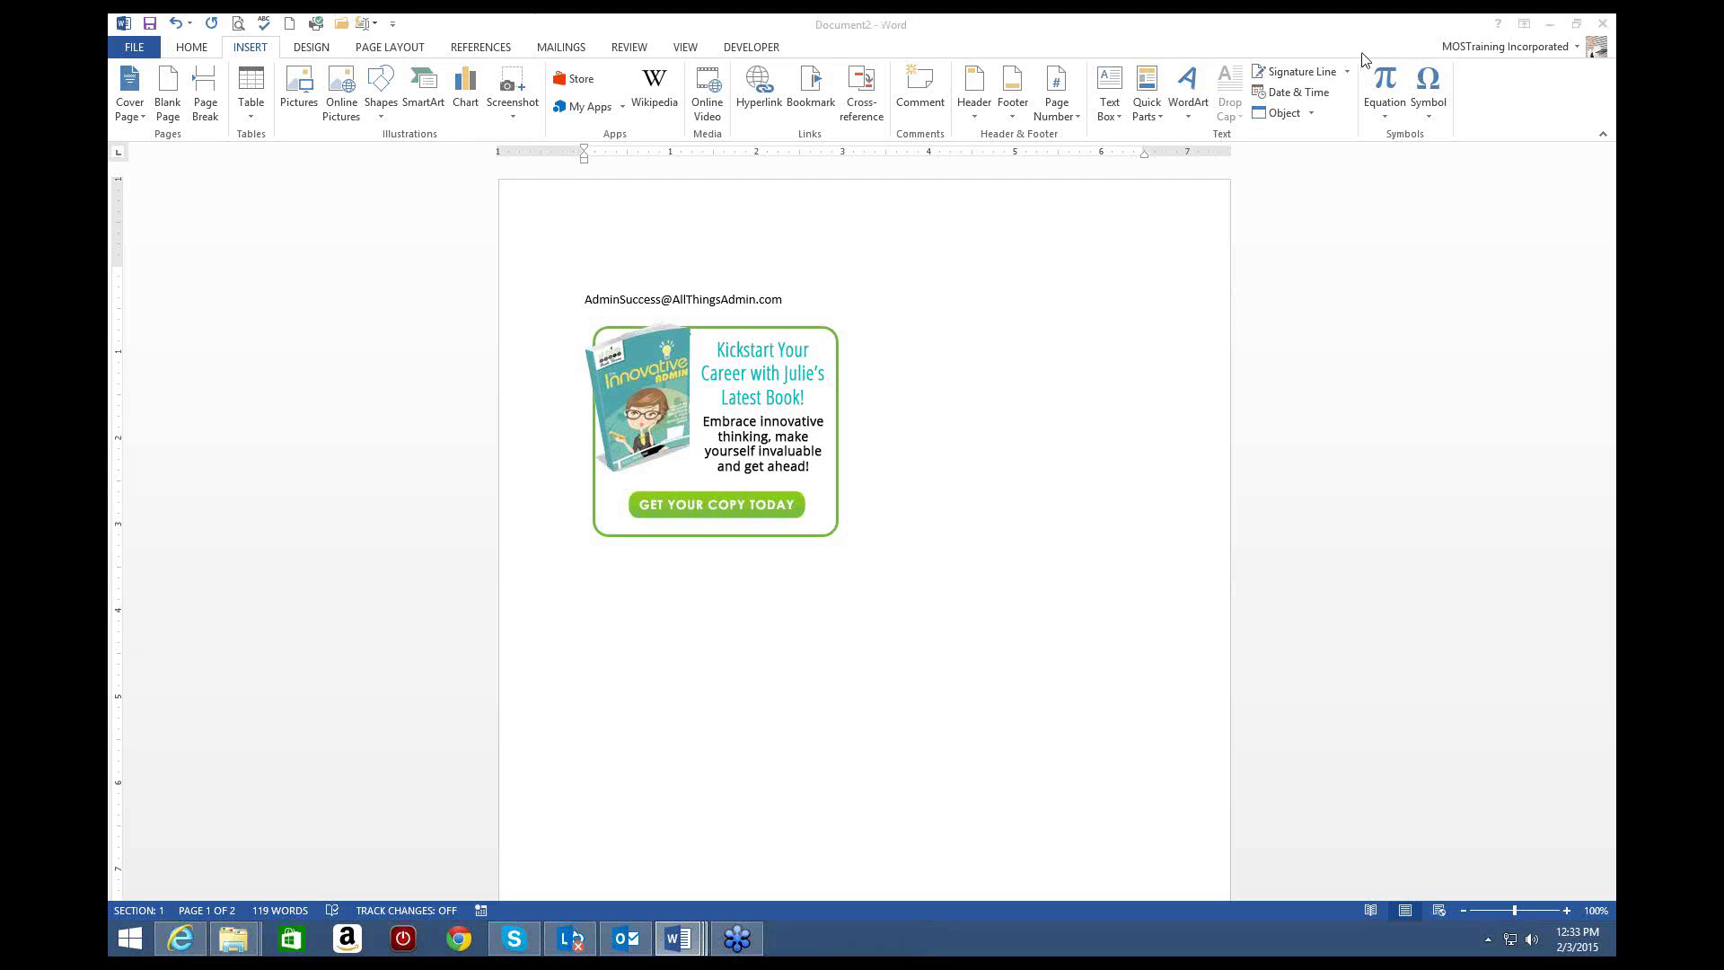
pyautogui.click(788, 302)
pyautogui.press('Return')
pyautogui.press('Return')
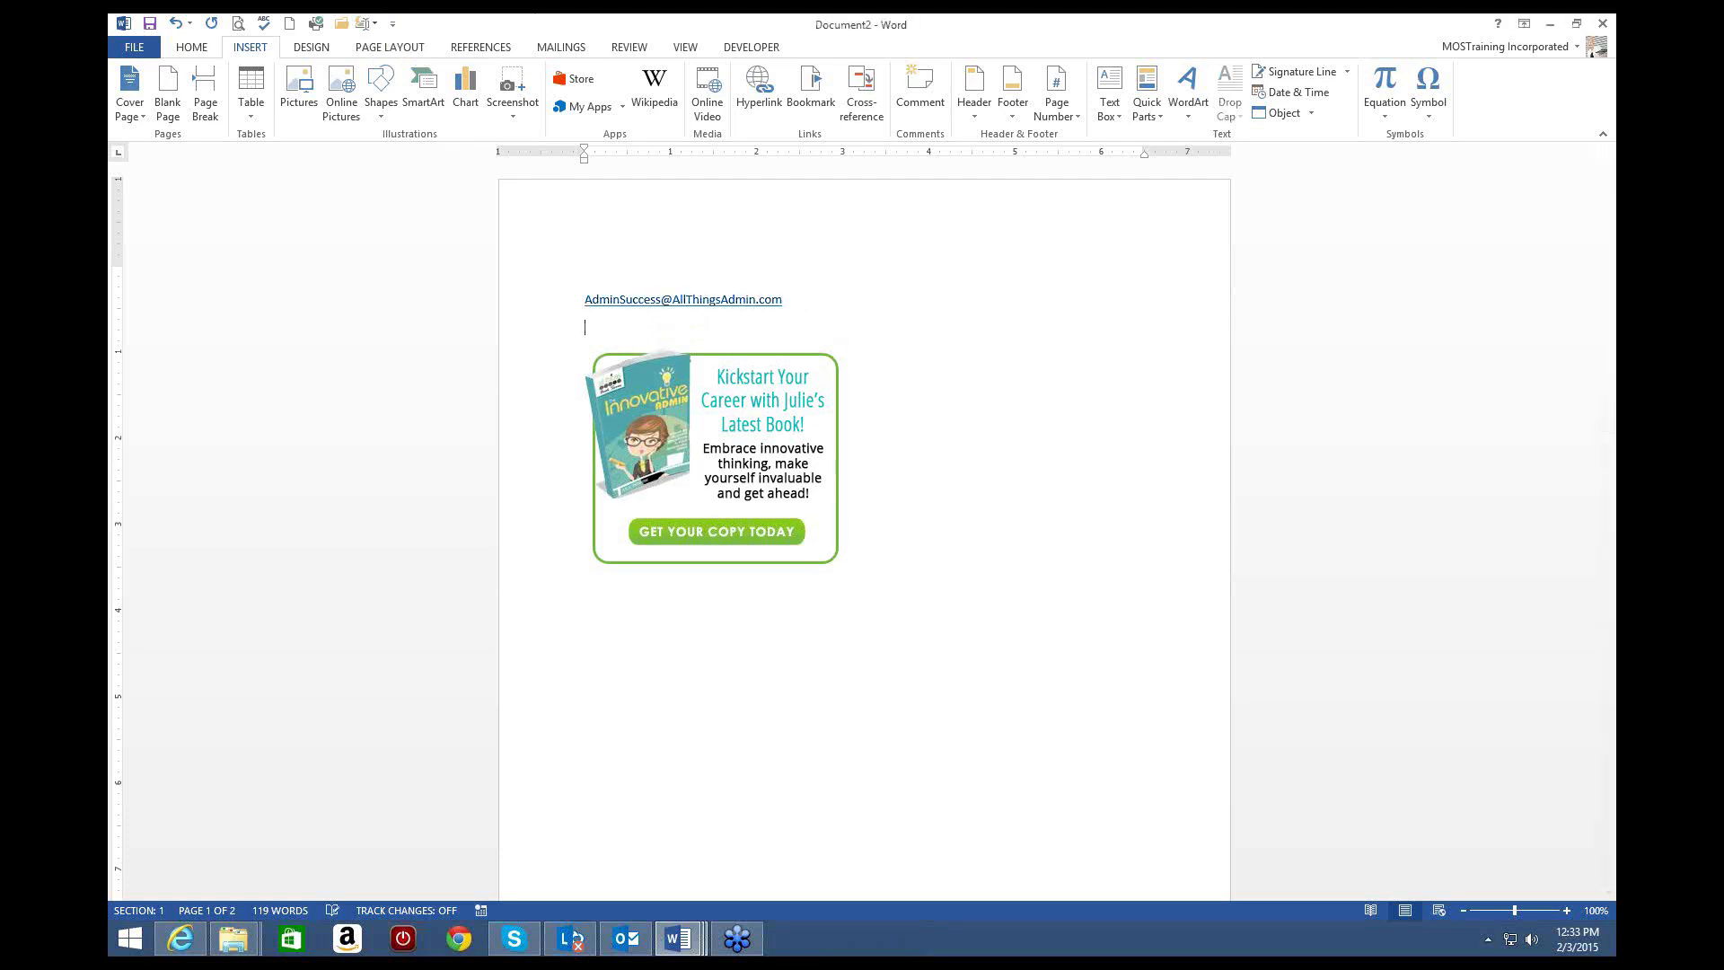
# Step: Select the email address line and save it to the AutoText gallery as AdminSuccessEmail
pyautogui.click(815, 302)
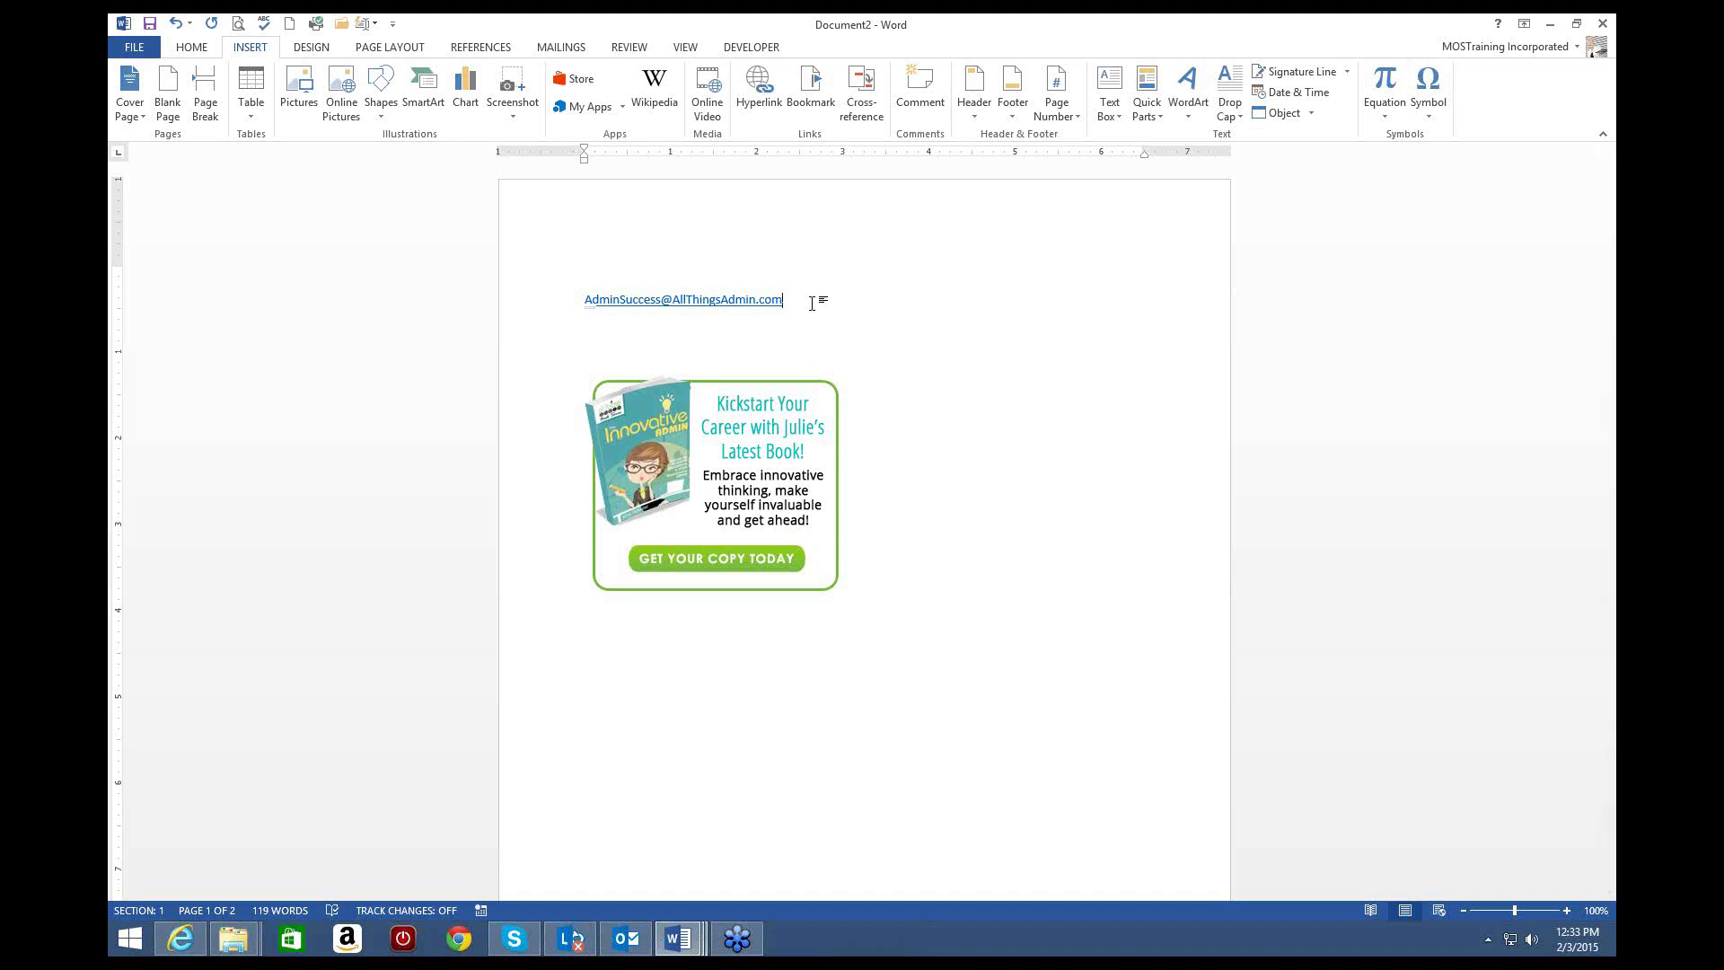
pyautogui.click(510, 304)
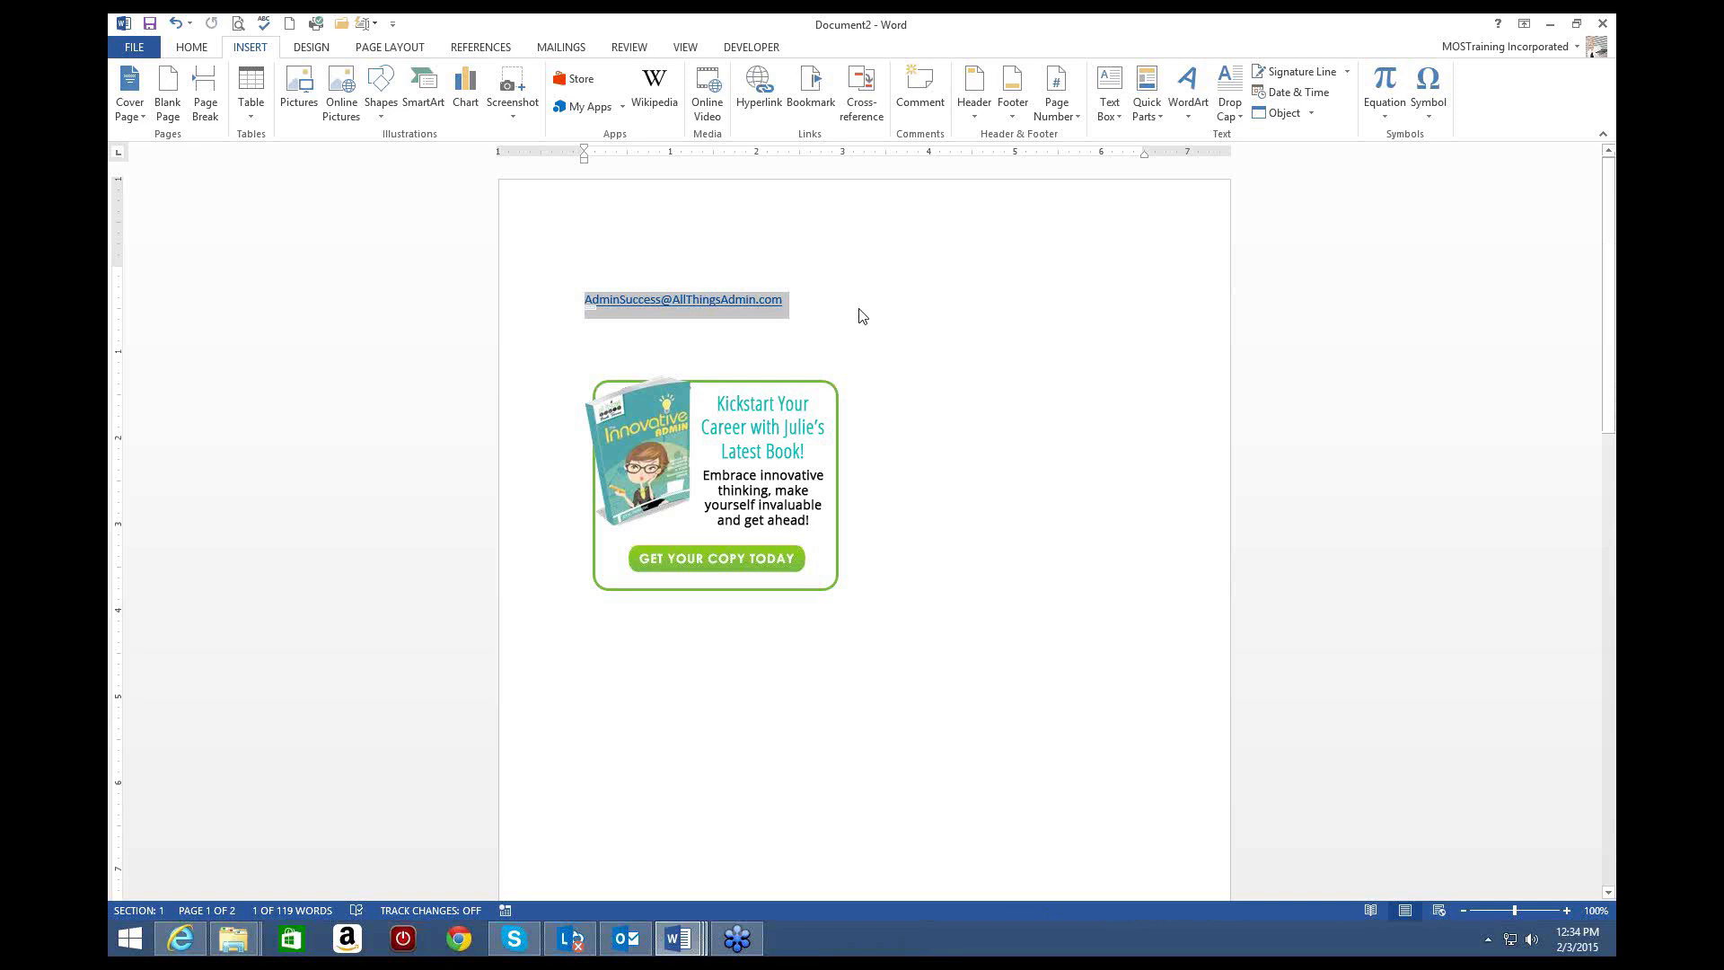
pyautogui.click(1162, 120)
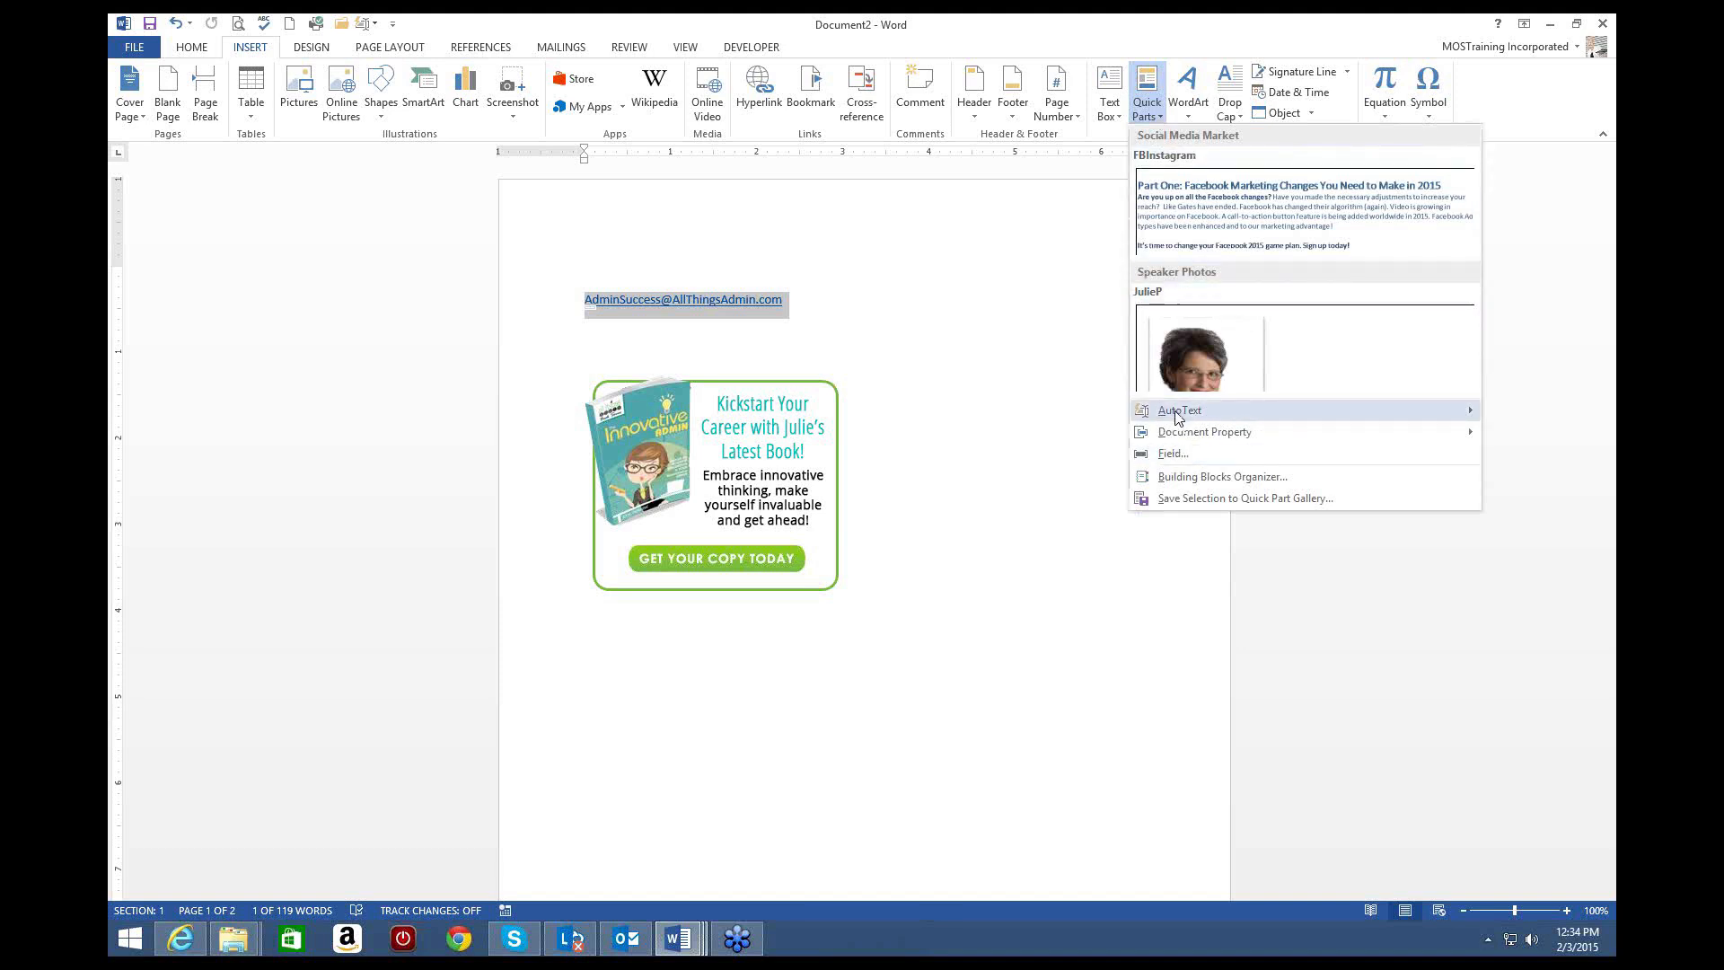
pyautogui.moveTo(1175, 418)
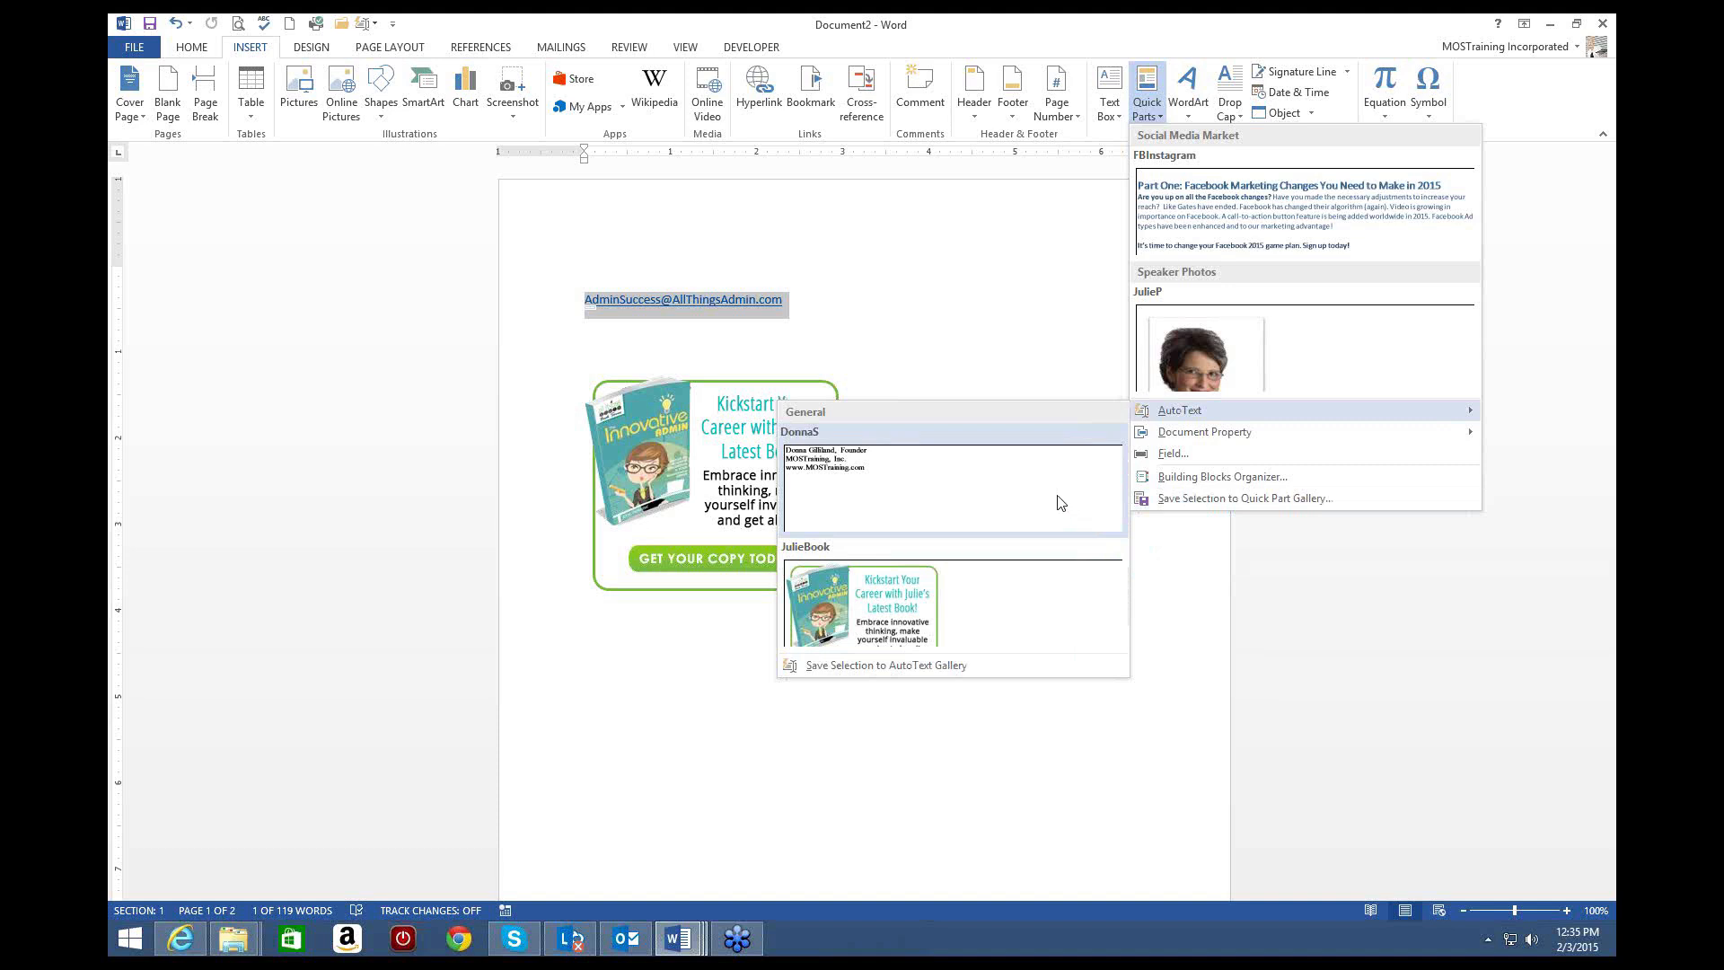
pyautogui.click(849, 669)
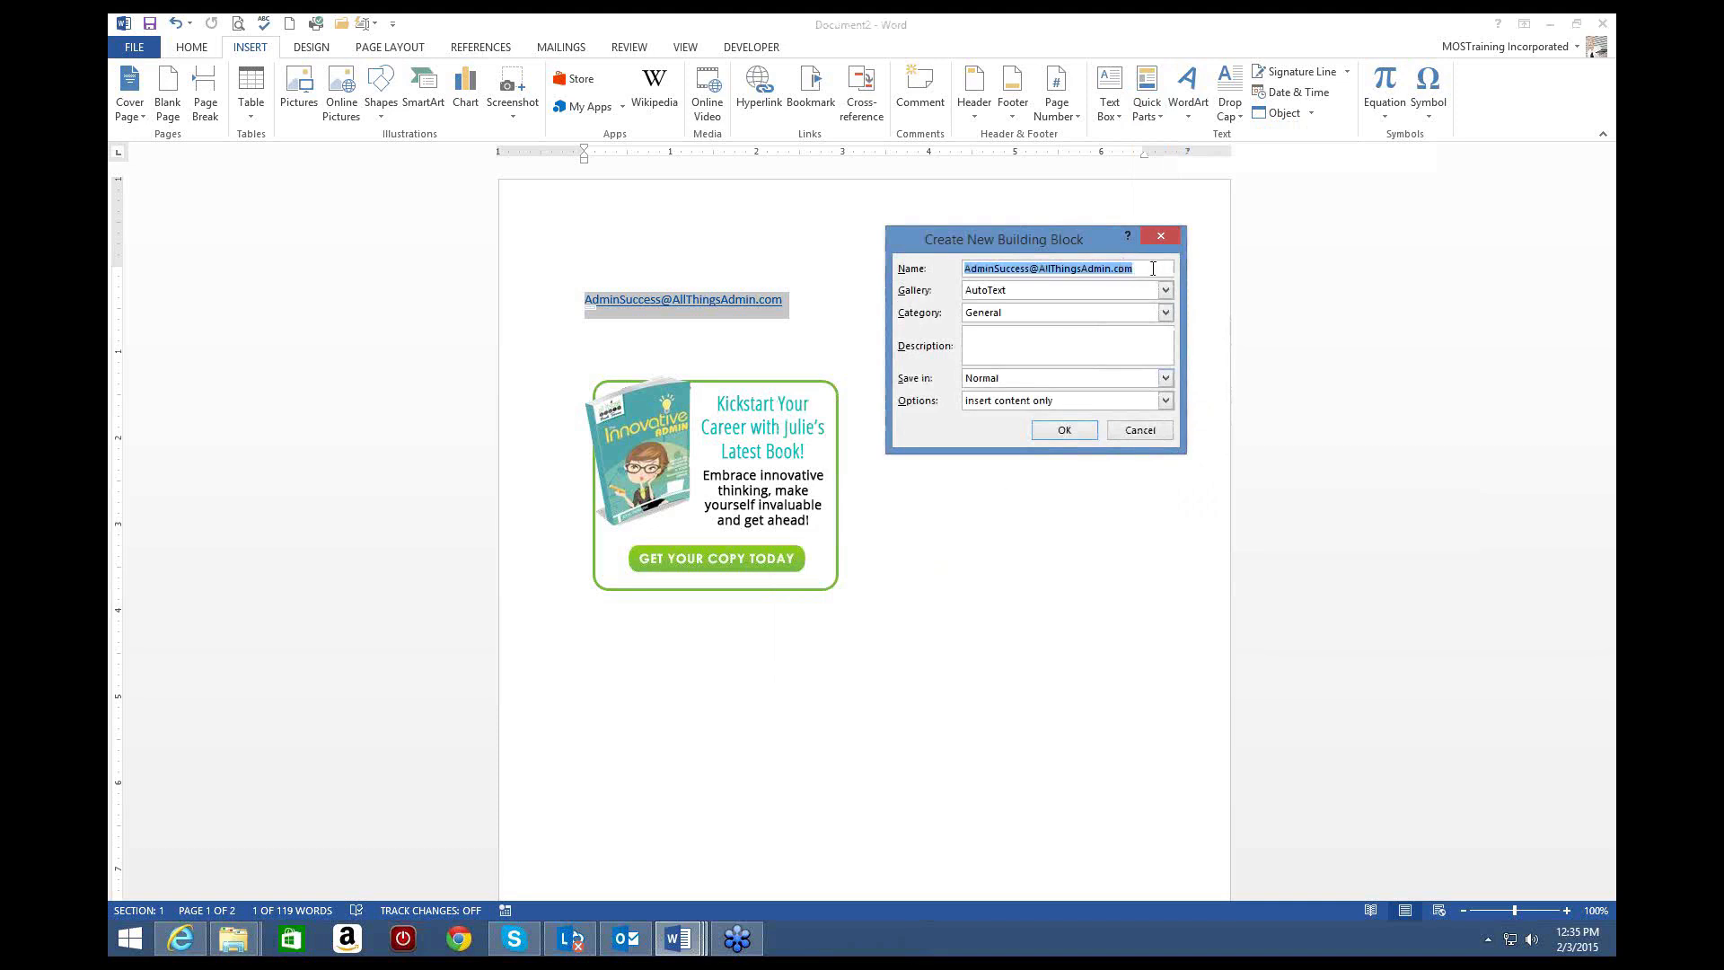
pyautogui.moveTo(1153, 268); pyautogui.dragTo(727, 272)
pyautogui.write('AdminSuccessEmail')
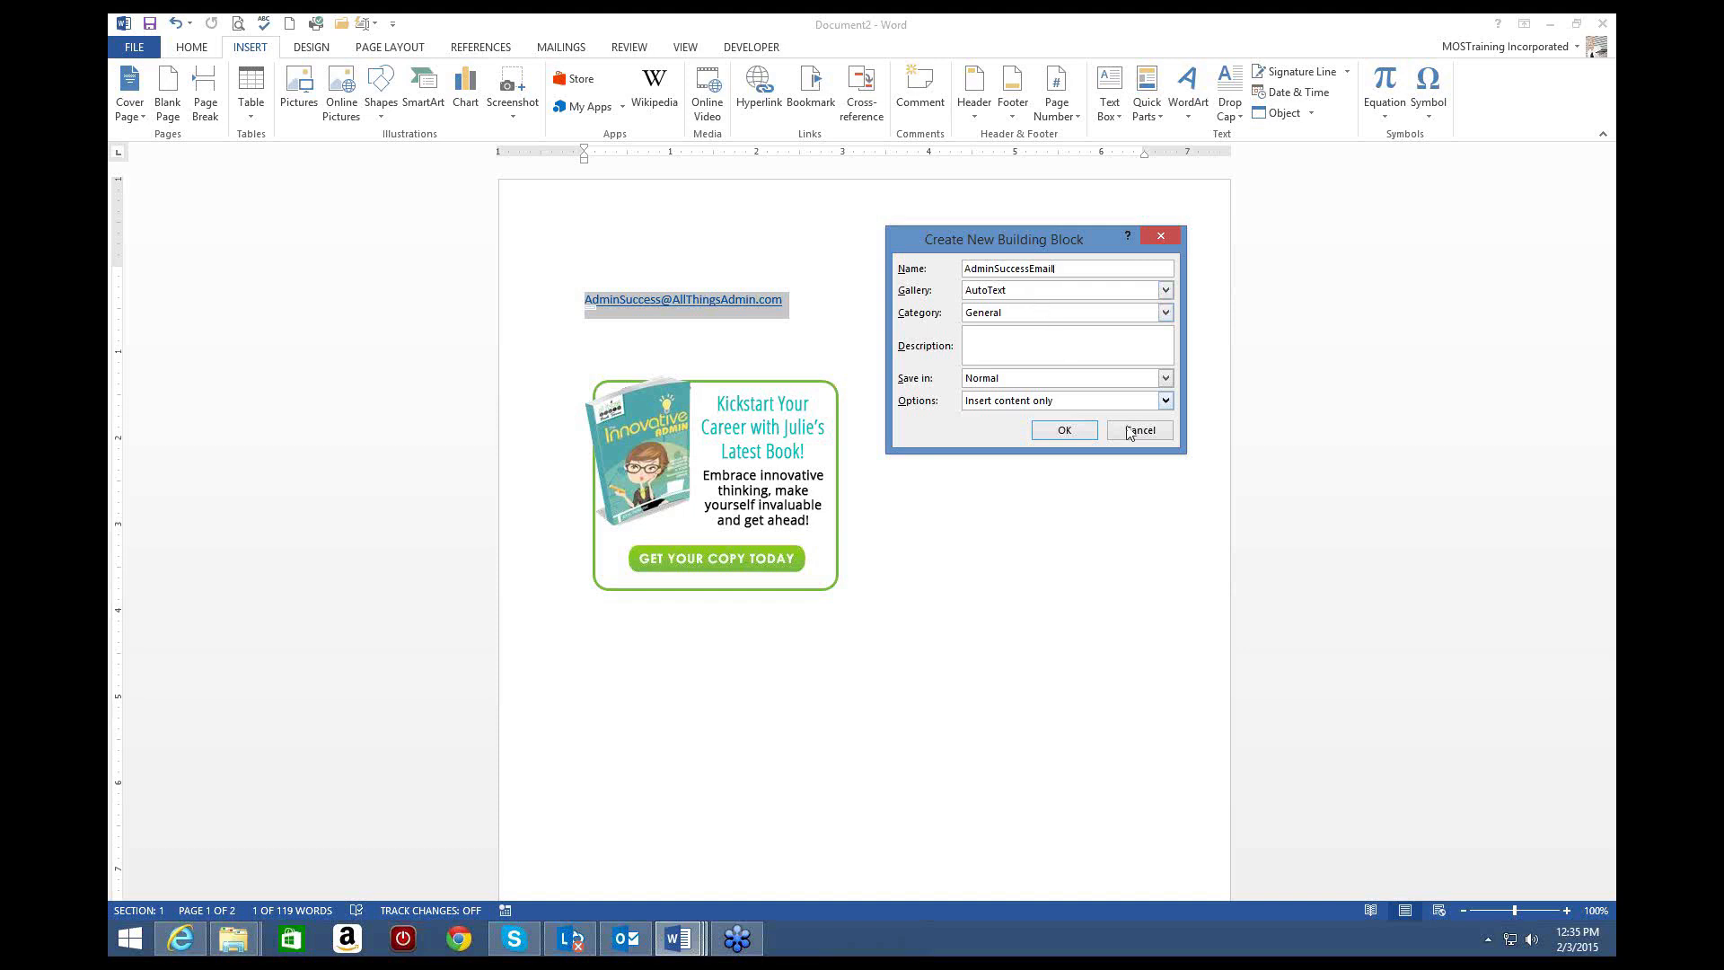
pyautogui.click(1068, 431)
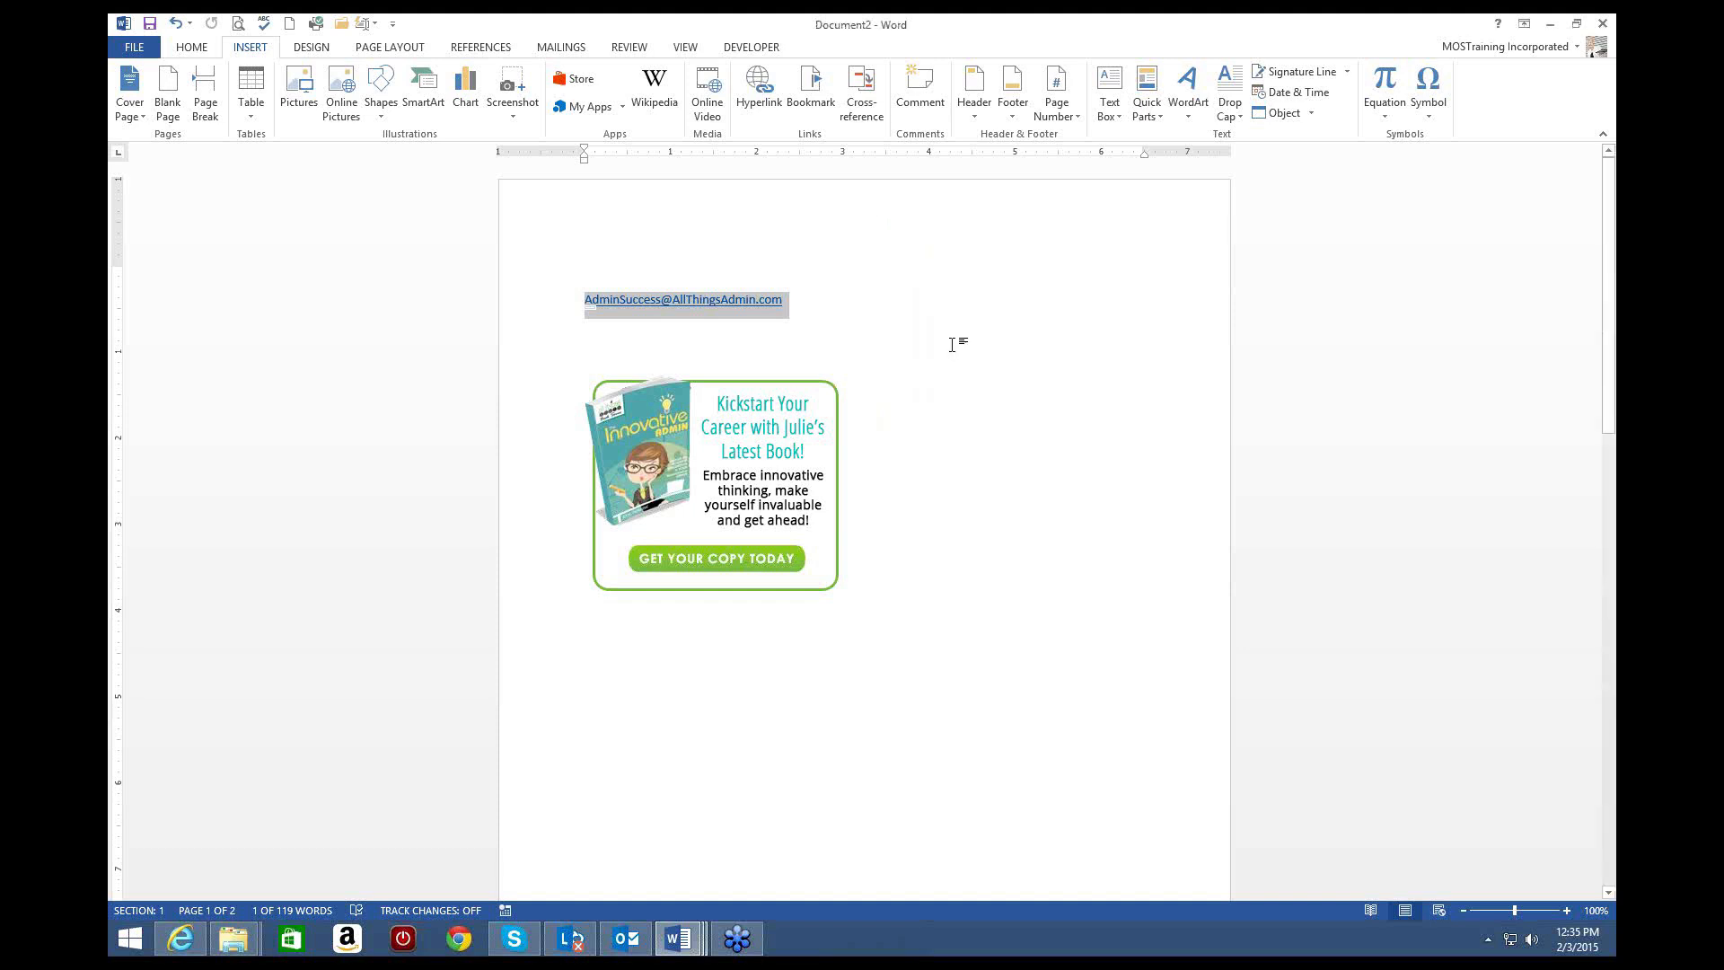
# Step: Delete the email address line from the document and check the AutoText gallery for the AdminSuccessEmail entry
pyautogui.click(827, 306)
pyautogui.moveTo(827, 307); pyautogui.dragTo(400, 316)
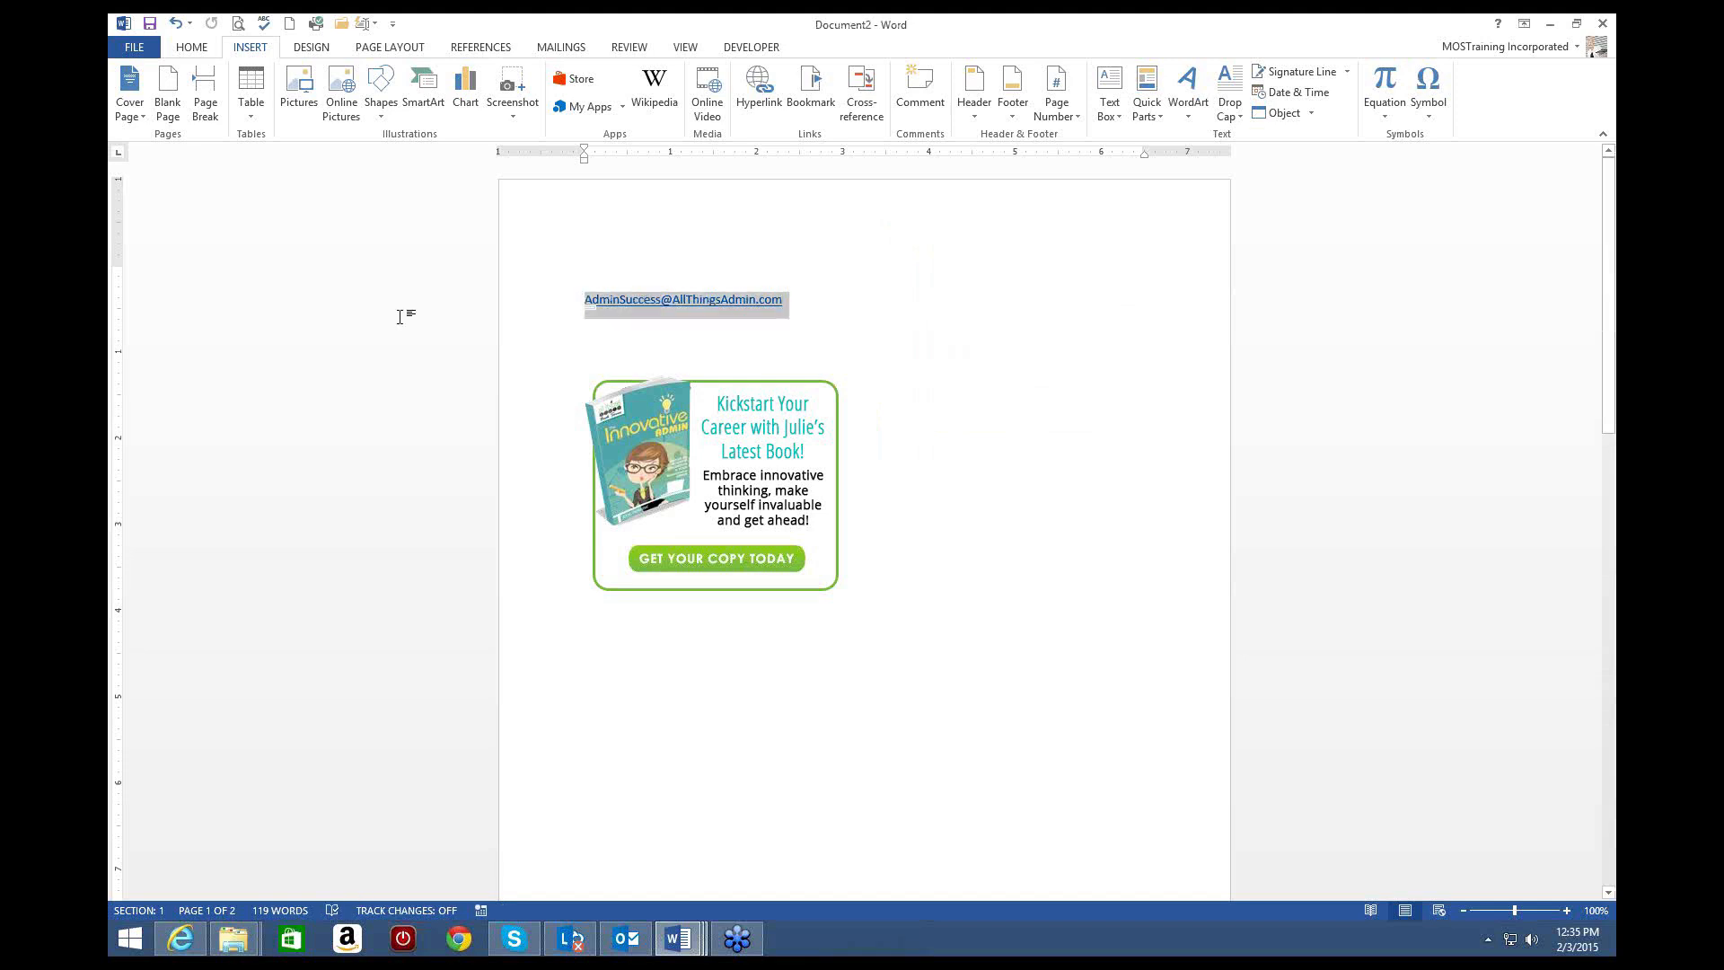
pyautogui.press('Delete')
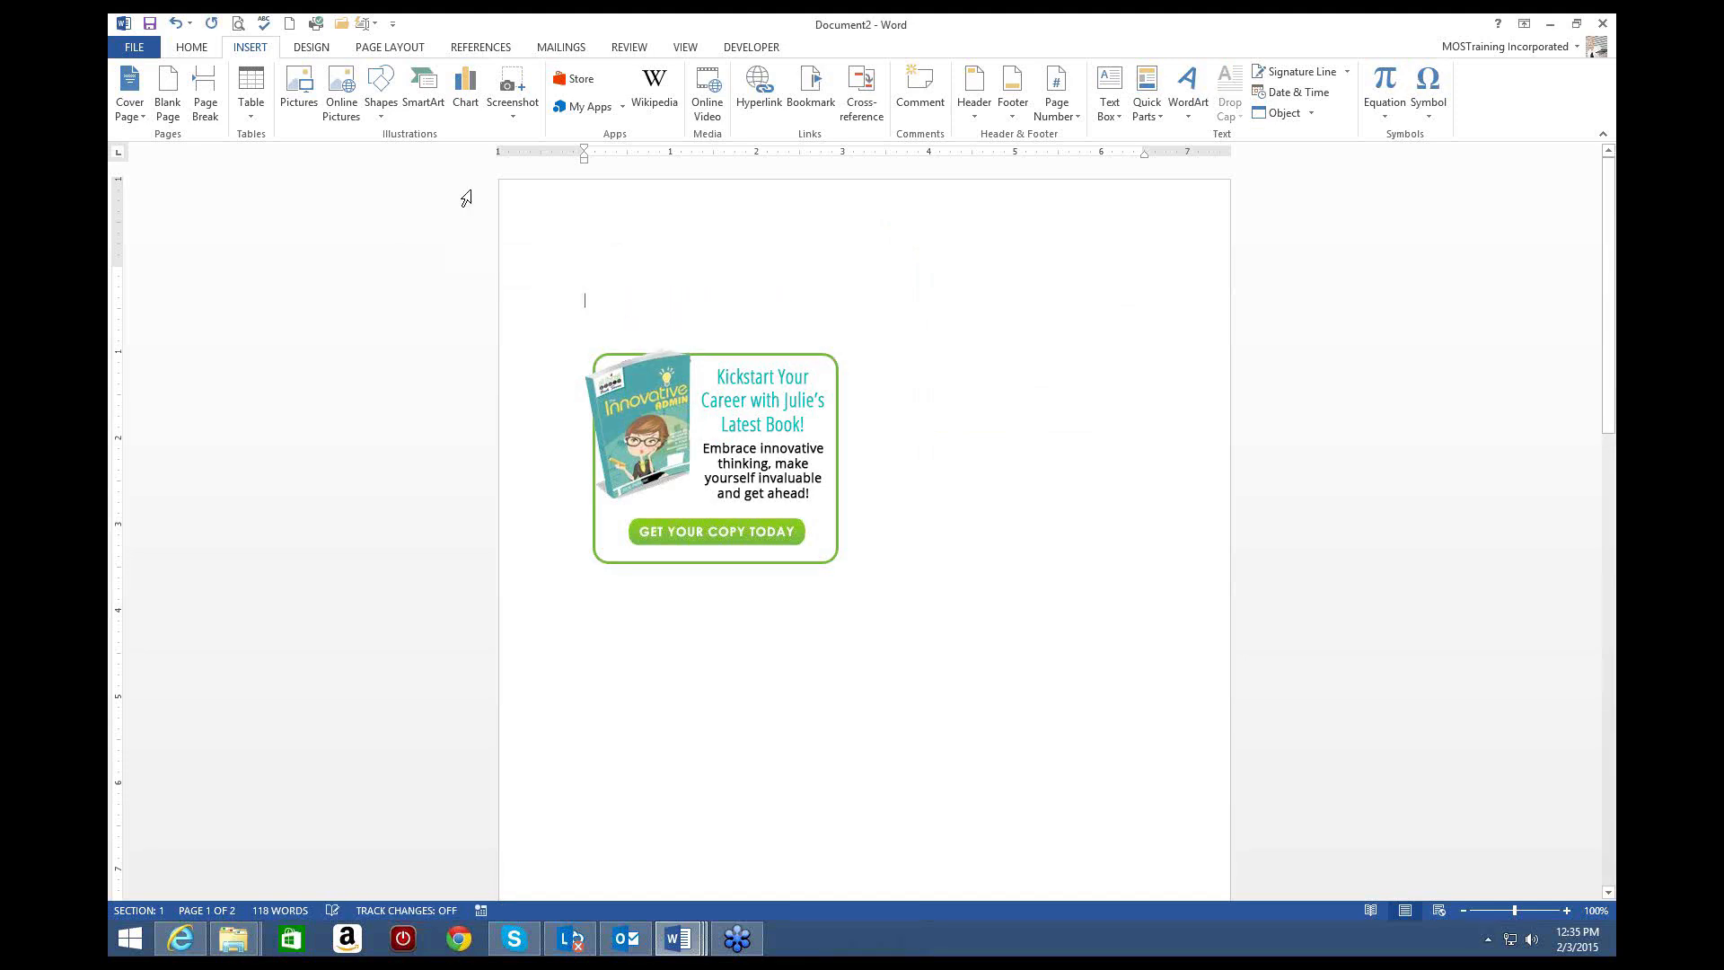
pyautogui.click(375, 24)
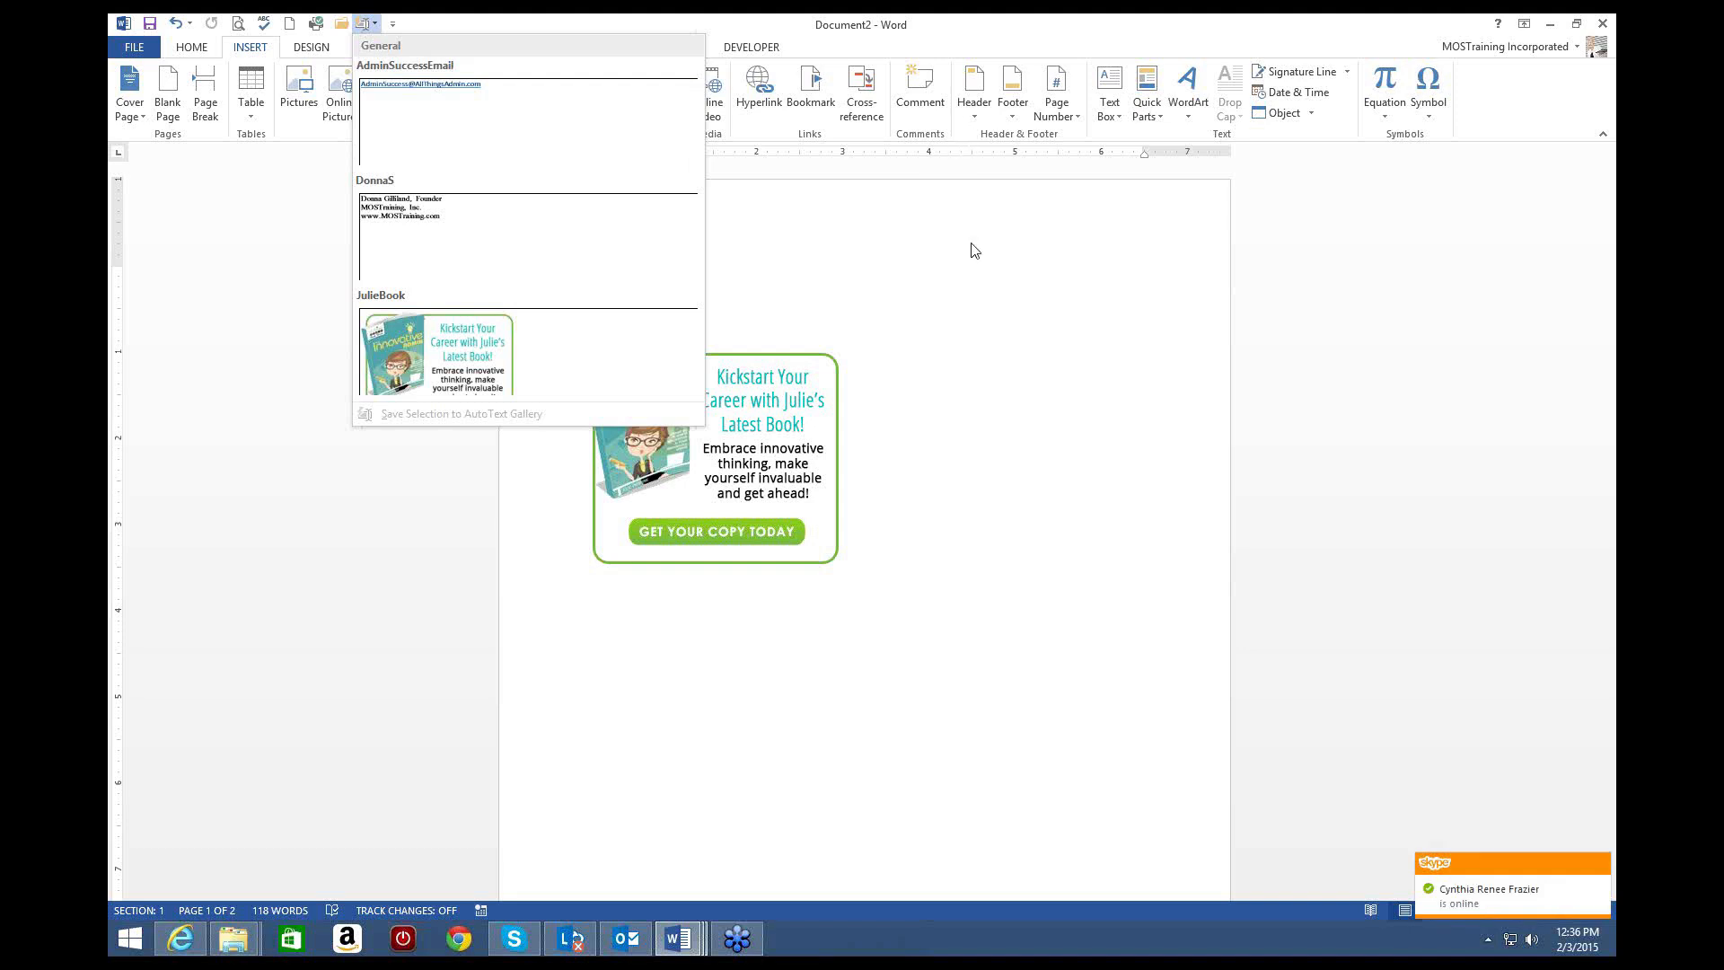
pyautogui.click(985, 285)
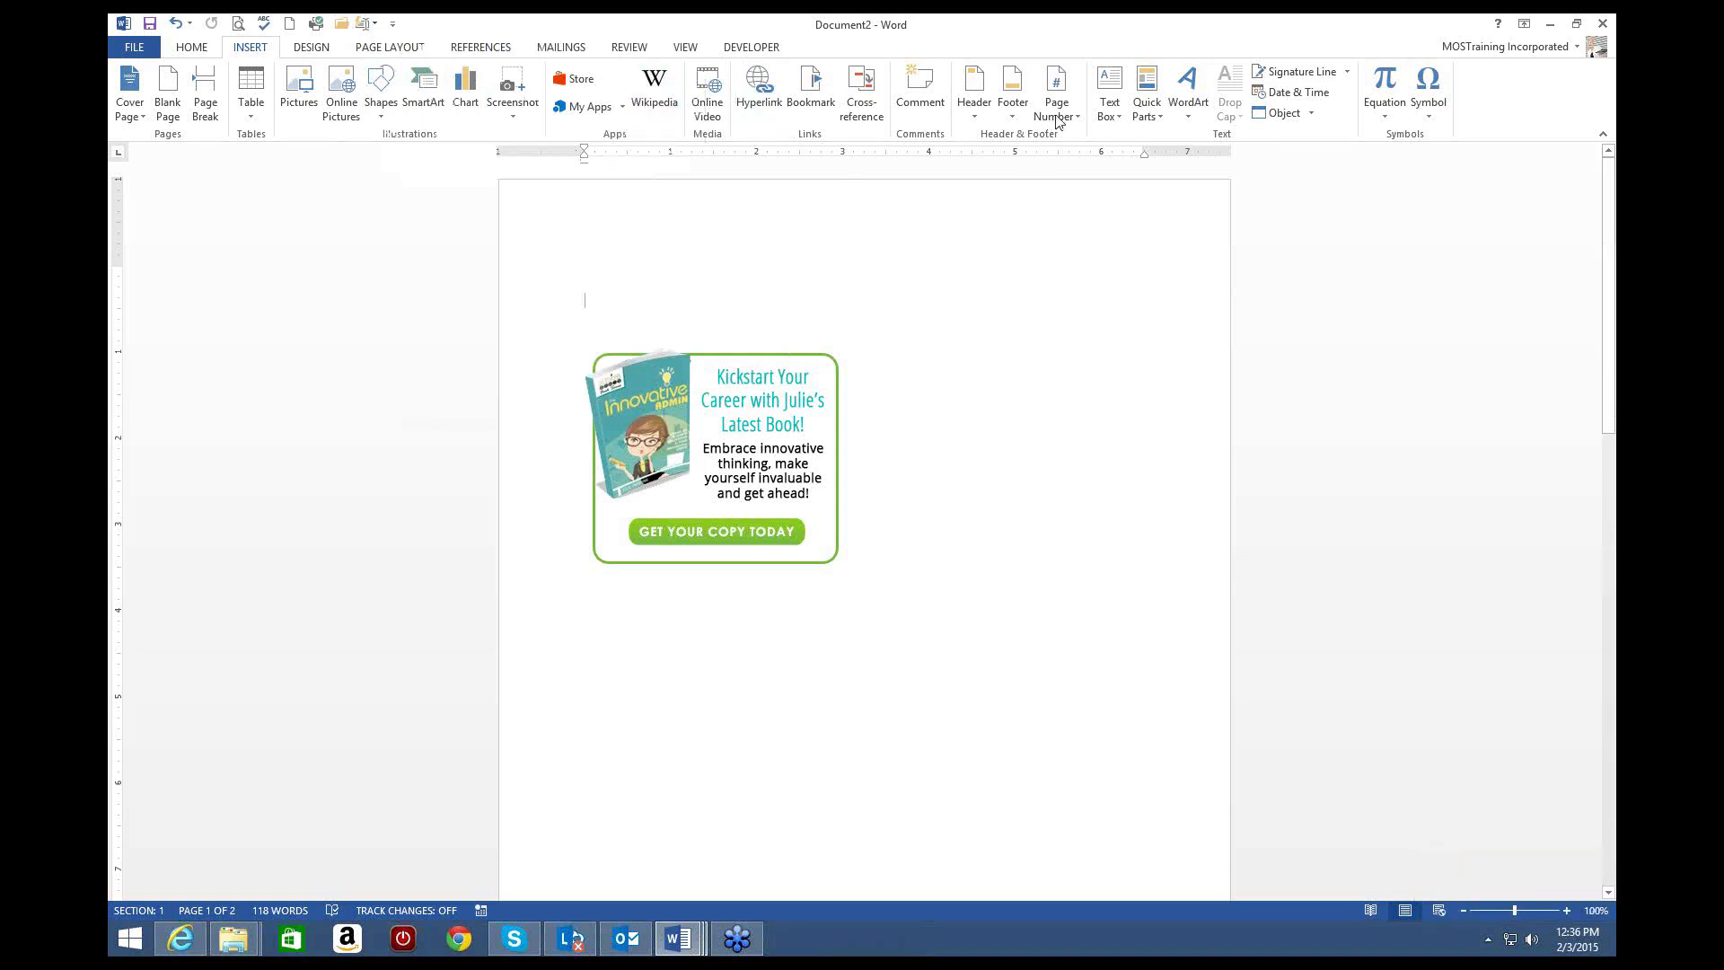
# Step: Open the Building Blocks Organizer and select the Doable Social Summit cover page to preview it
pyautogui.click(1159, 122)
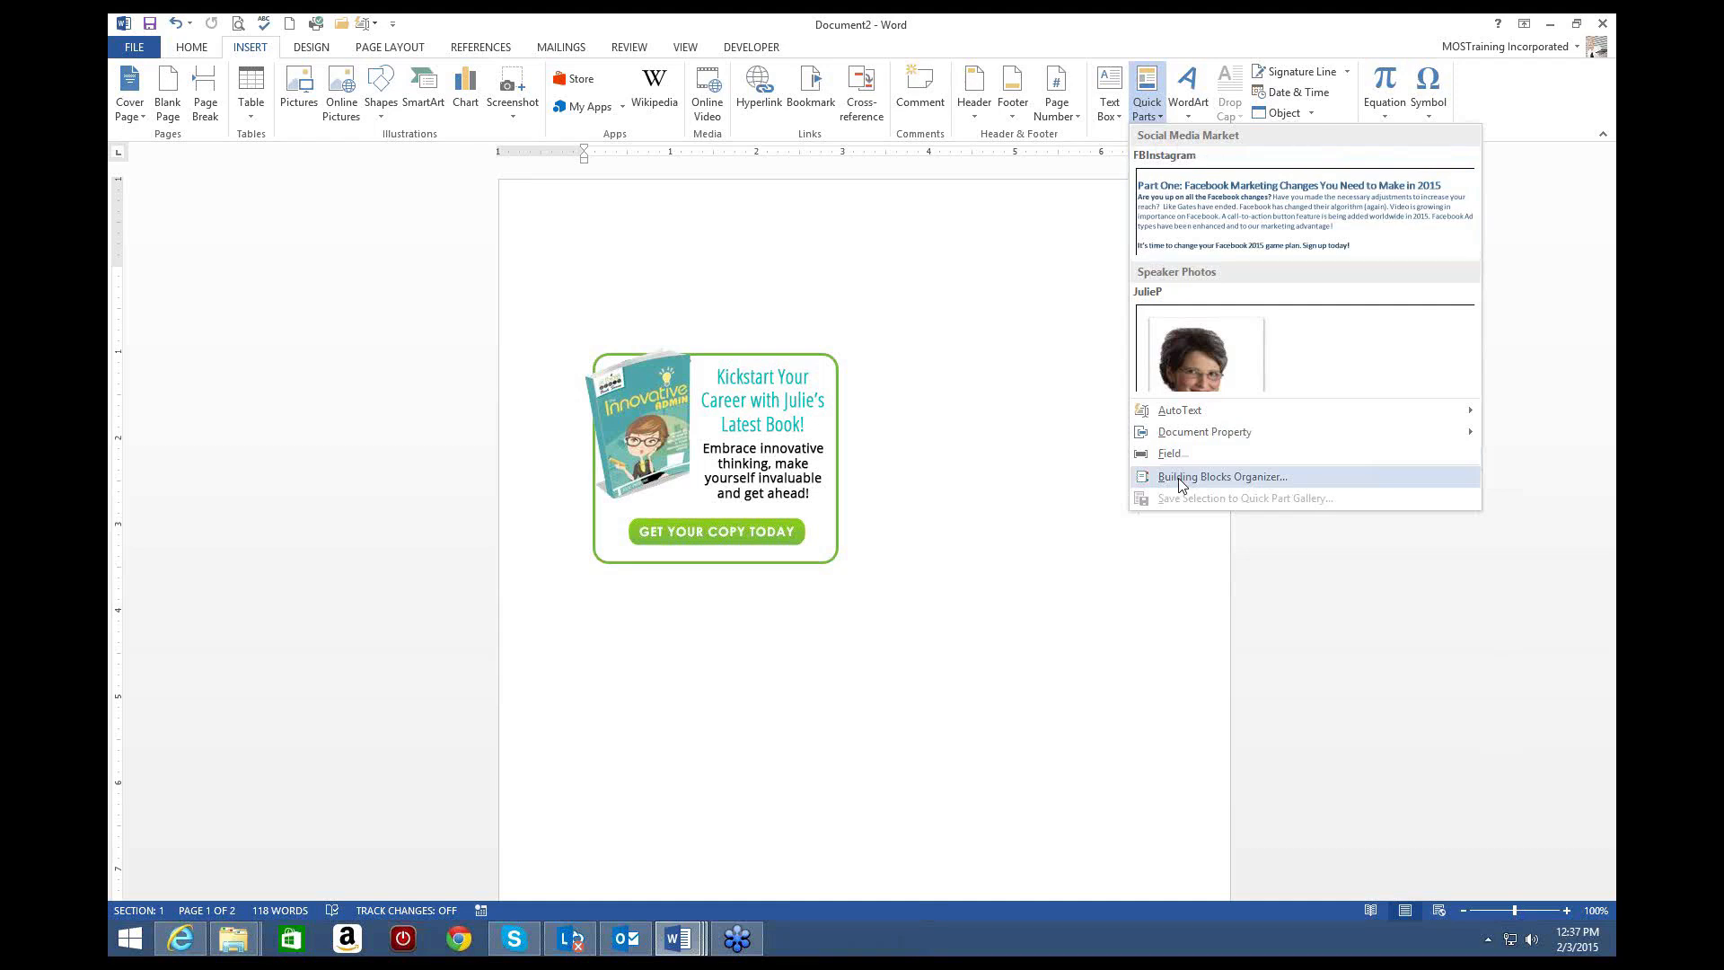
pyautogui.click(1178, 478)
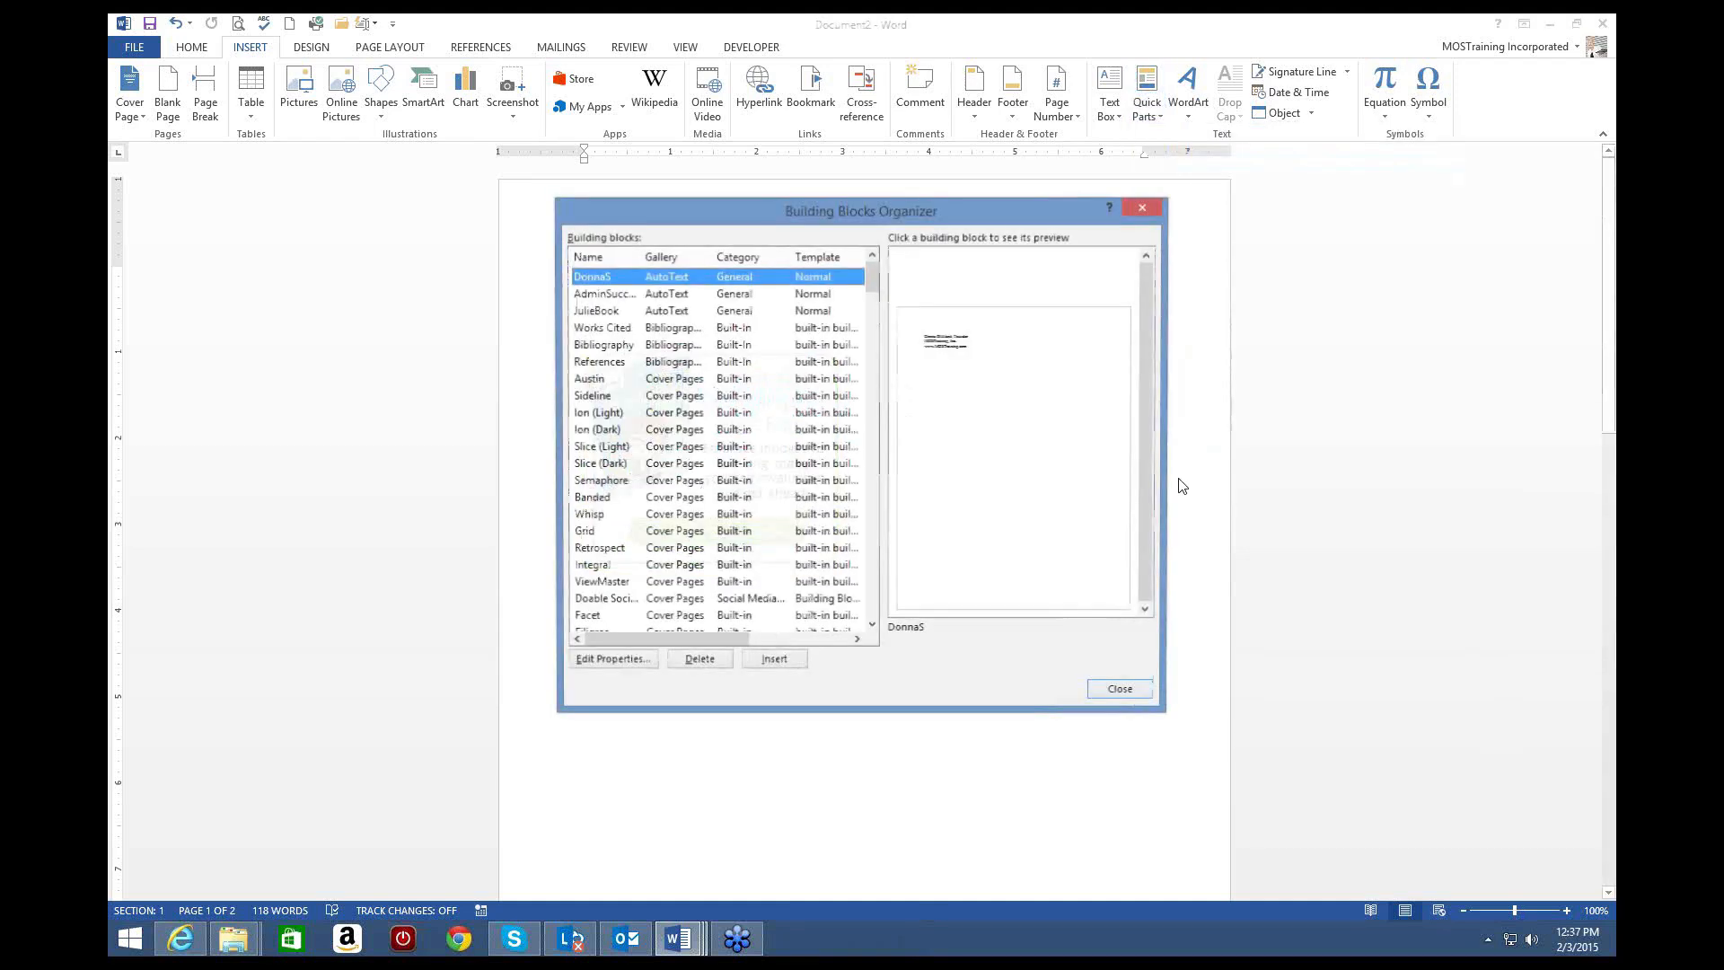
pyautogui.moveTo(971, 208); pyautogui.dragTo(1003, 190)
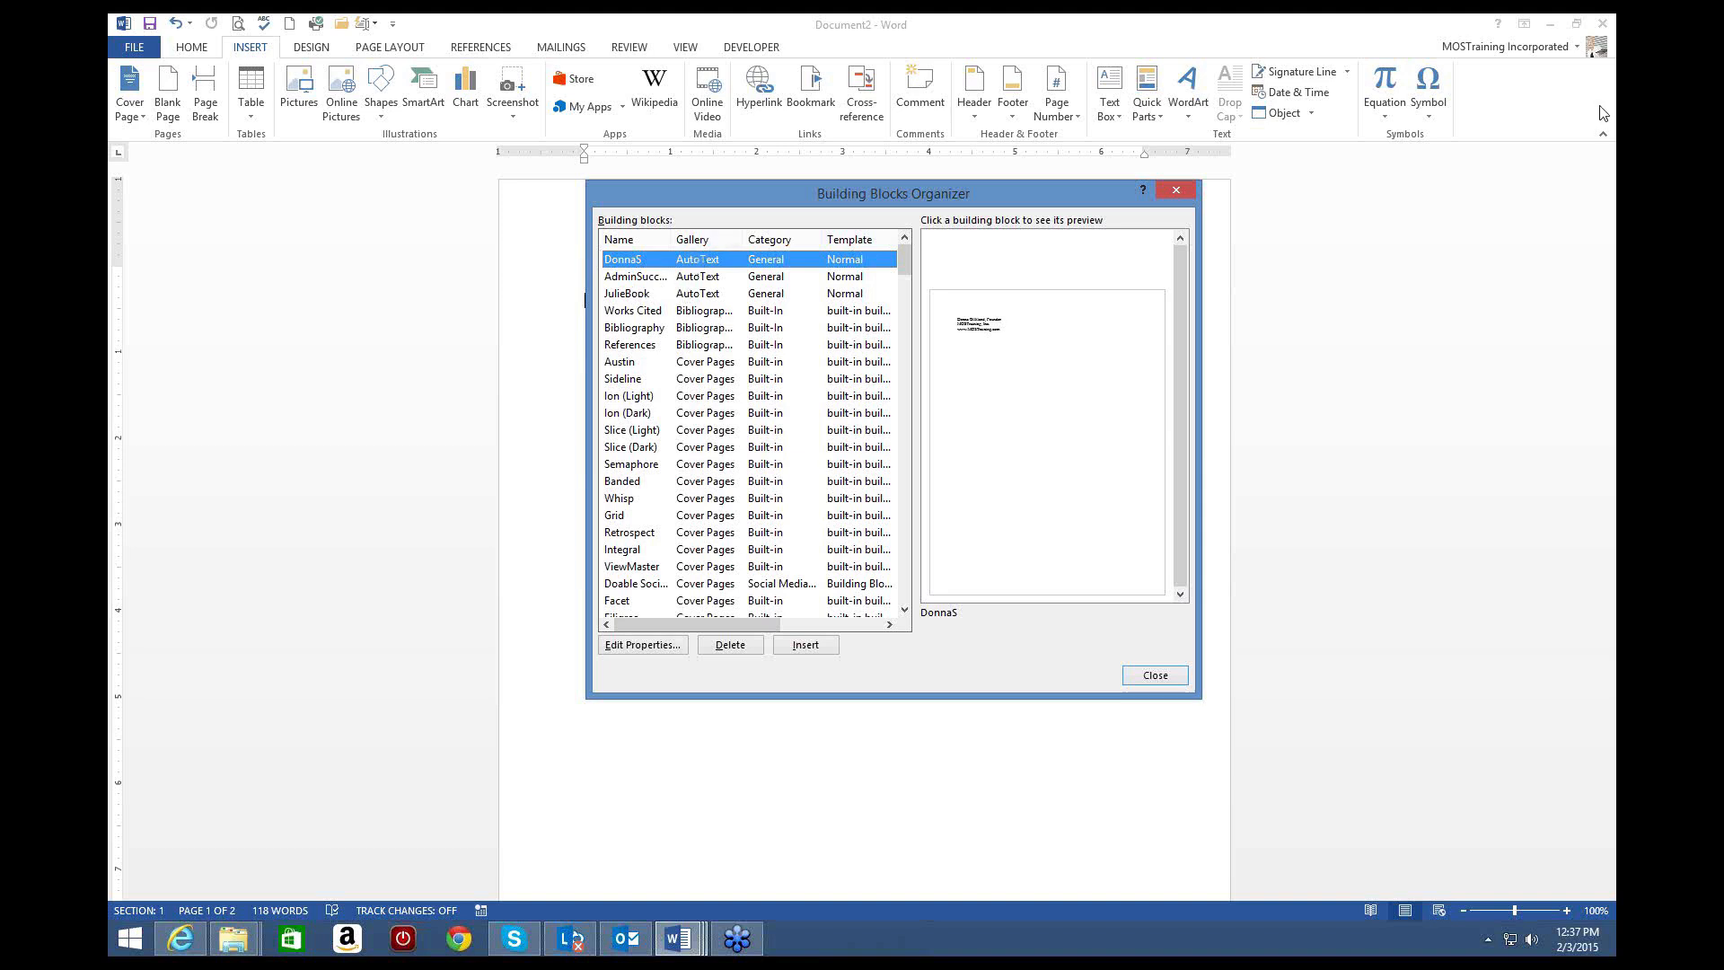
pyautogui.click(1602, 57)
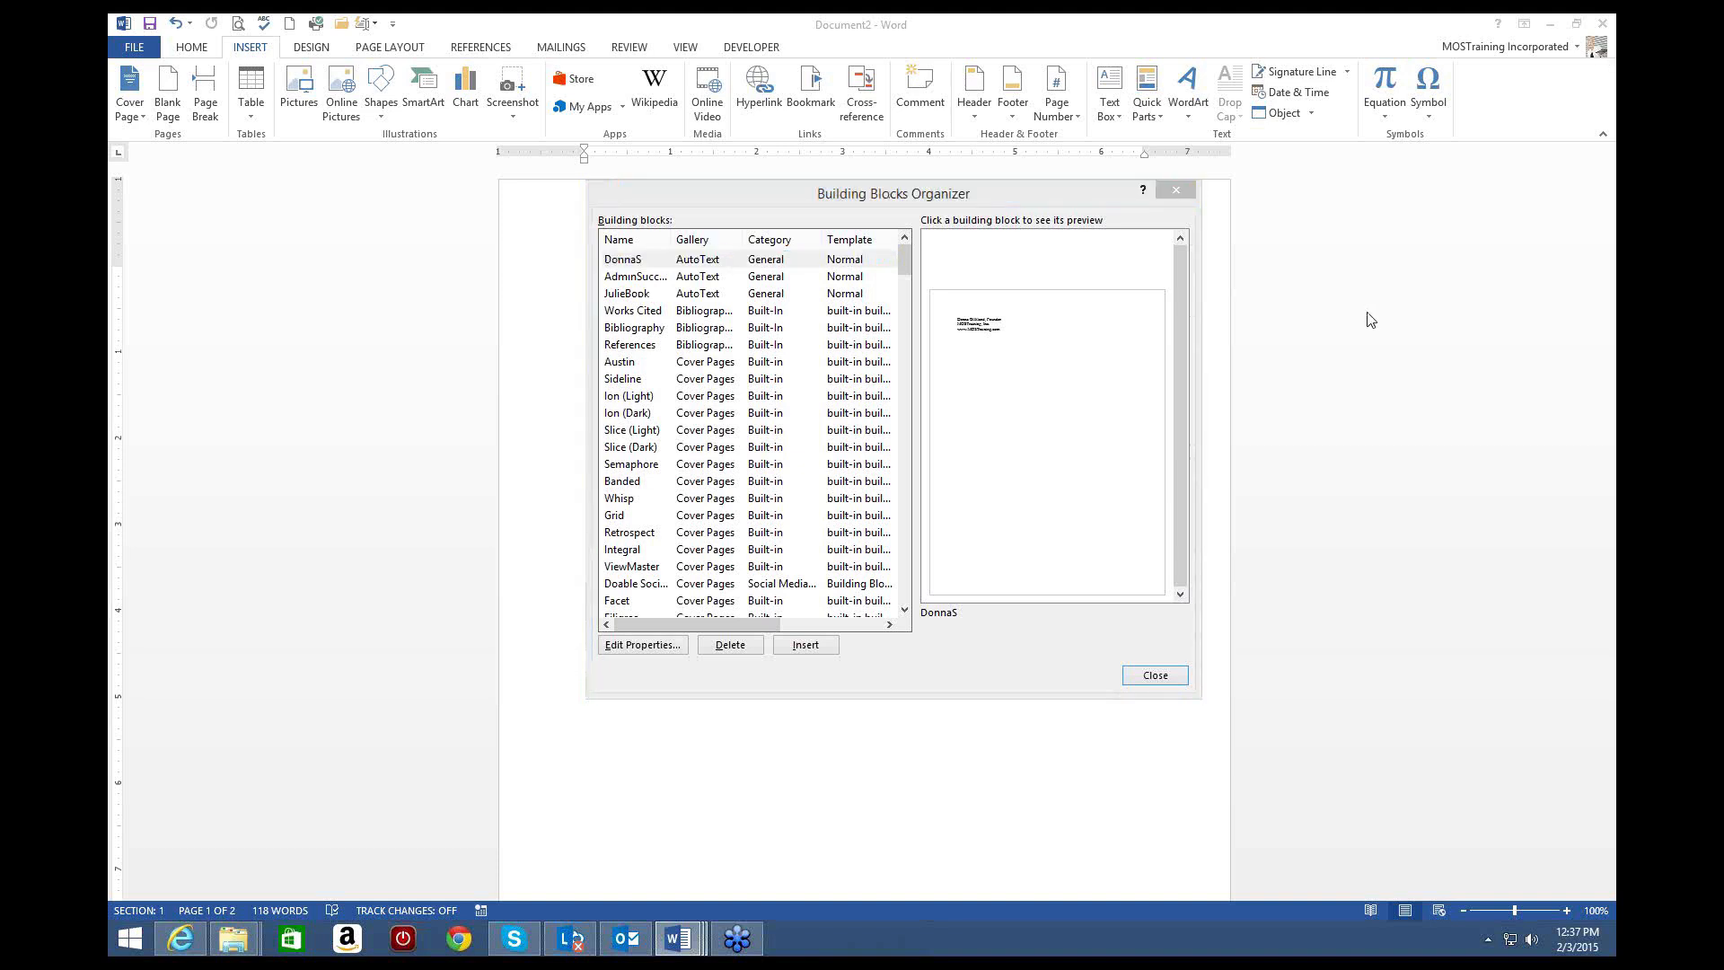
pyautogui.click(623, 257)
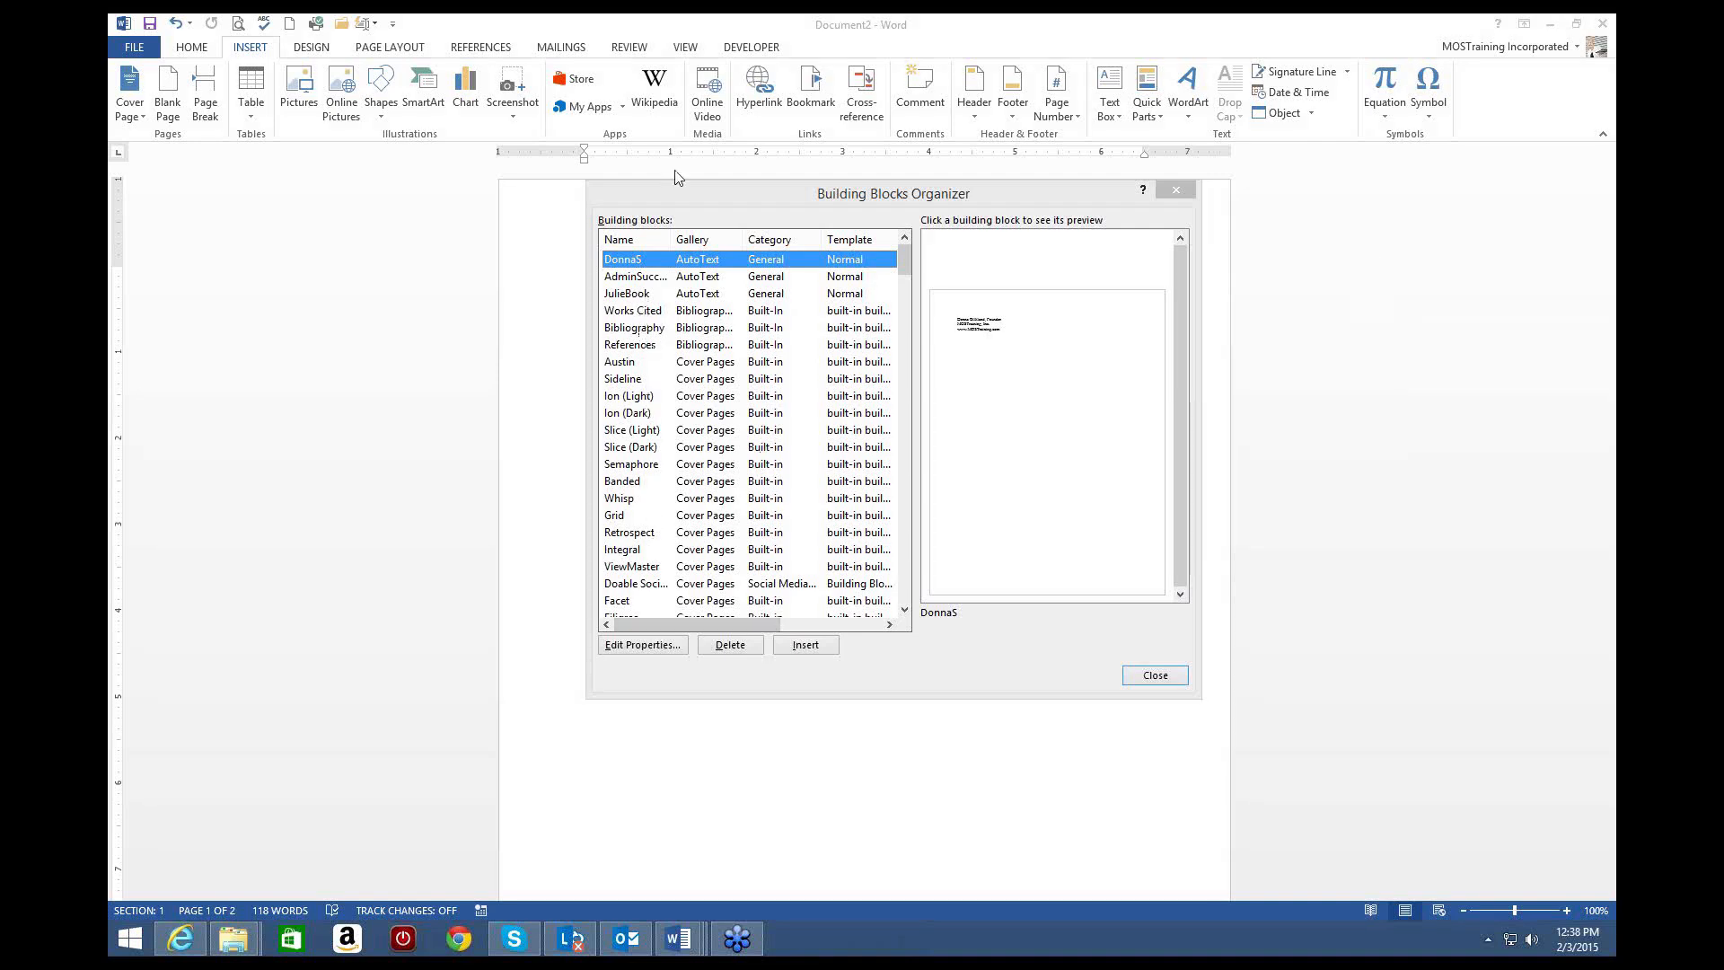
pyautogui.click(637, 586)
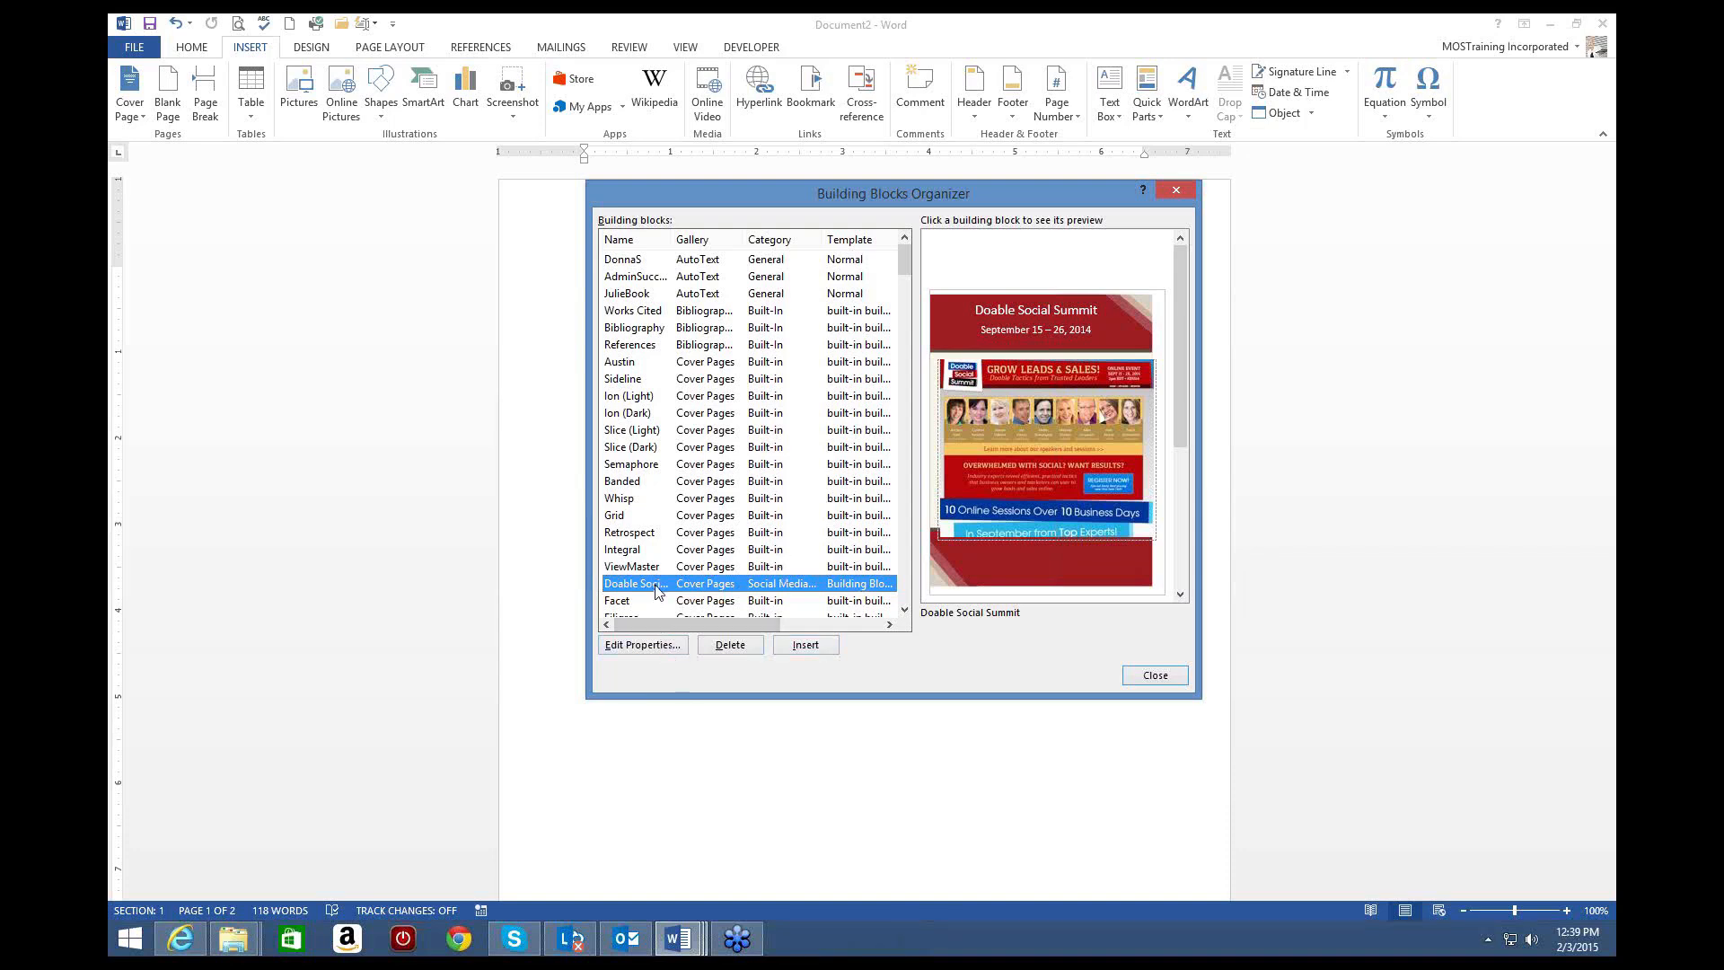
# Step: Open the Doable Social Summit block's properties, check the available save locations, and set it to insert content in its own paragraph
pyautogui.click(626, 650)
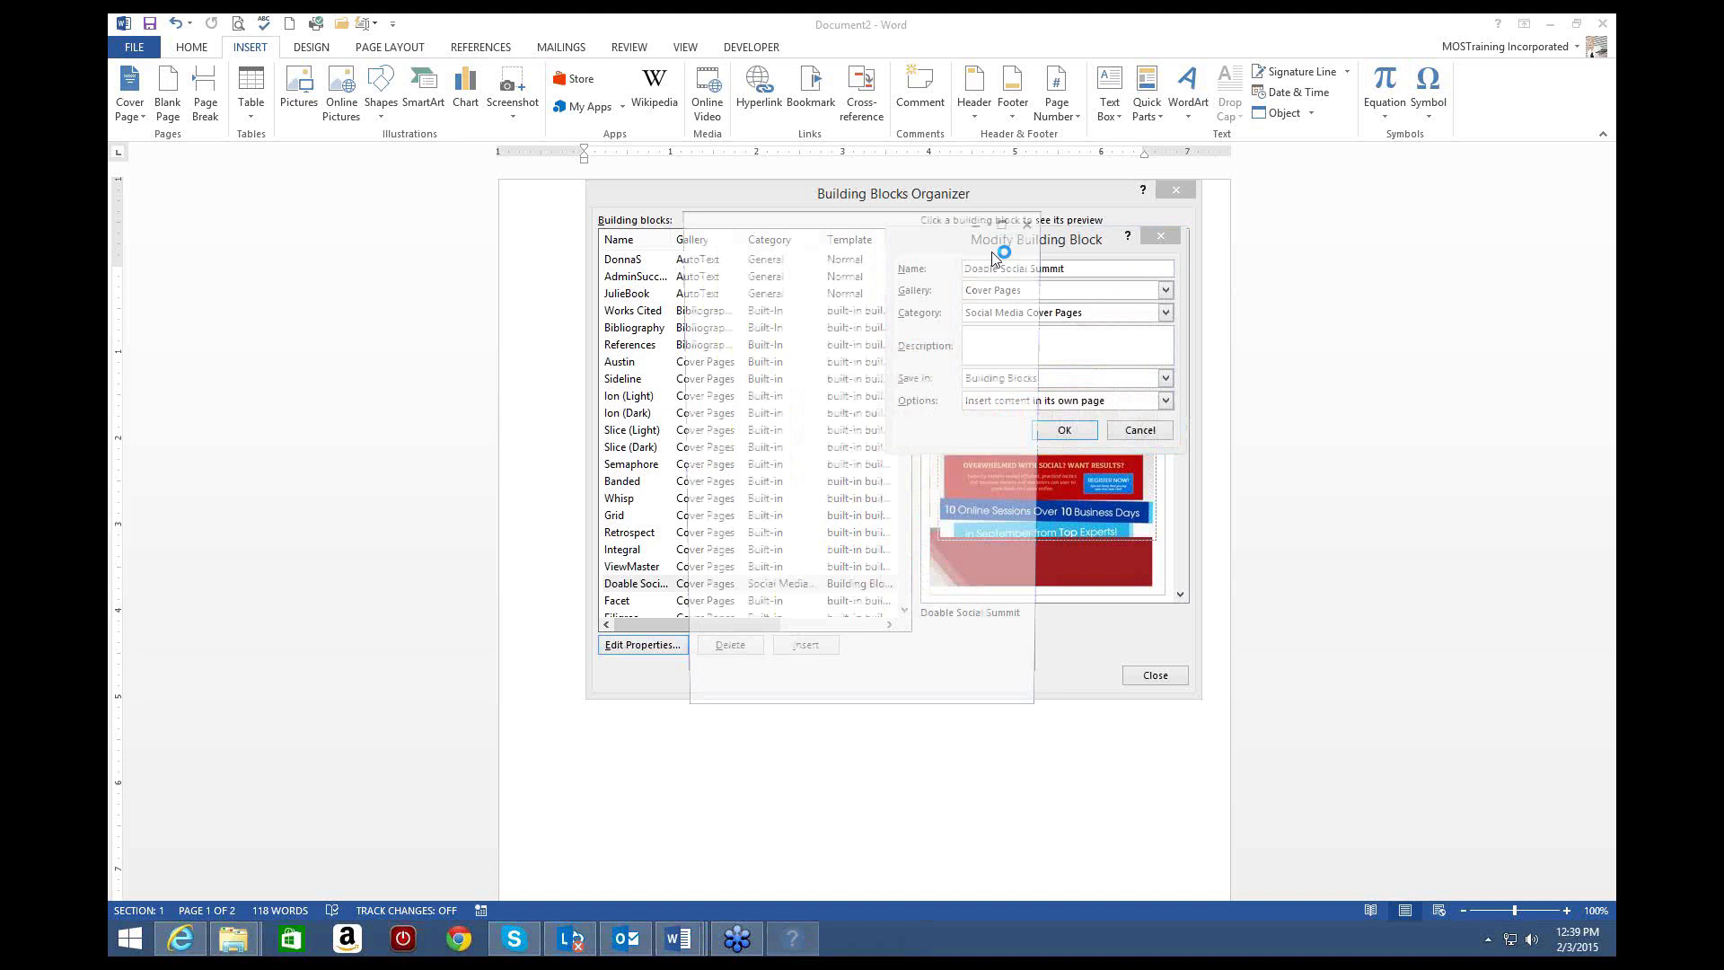
pyautogui.click(1030, 222)
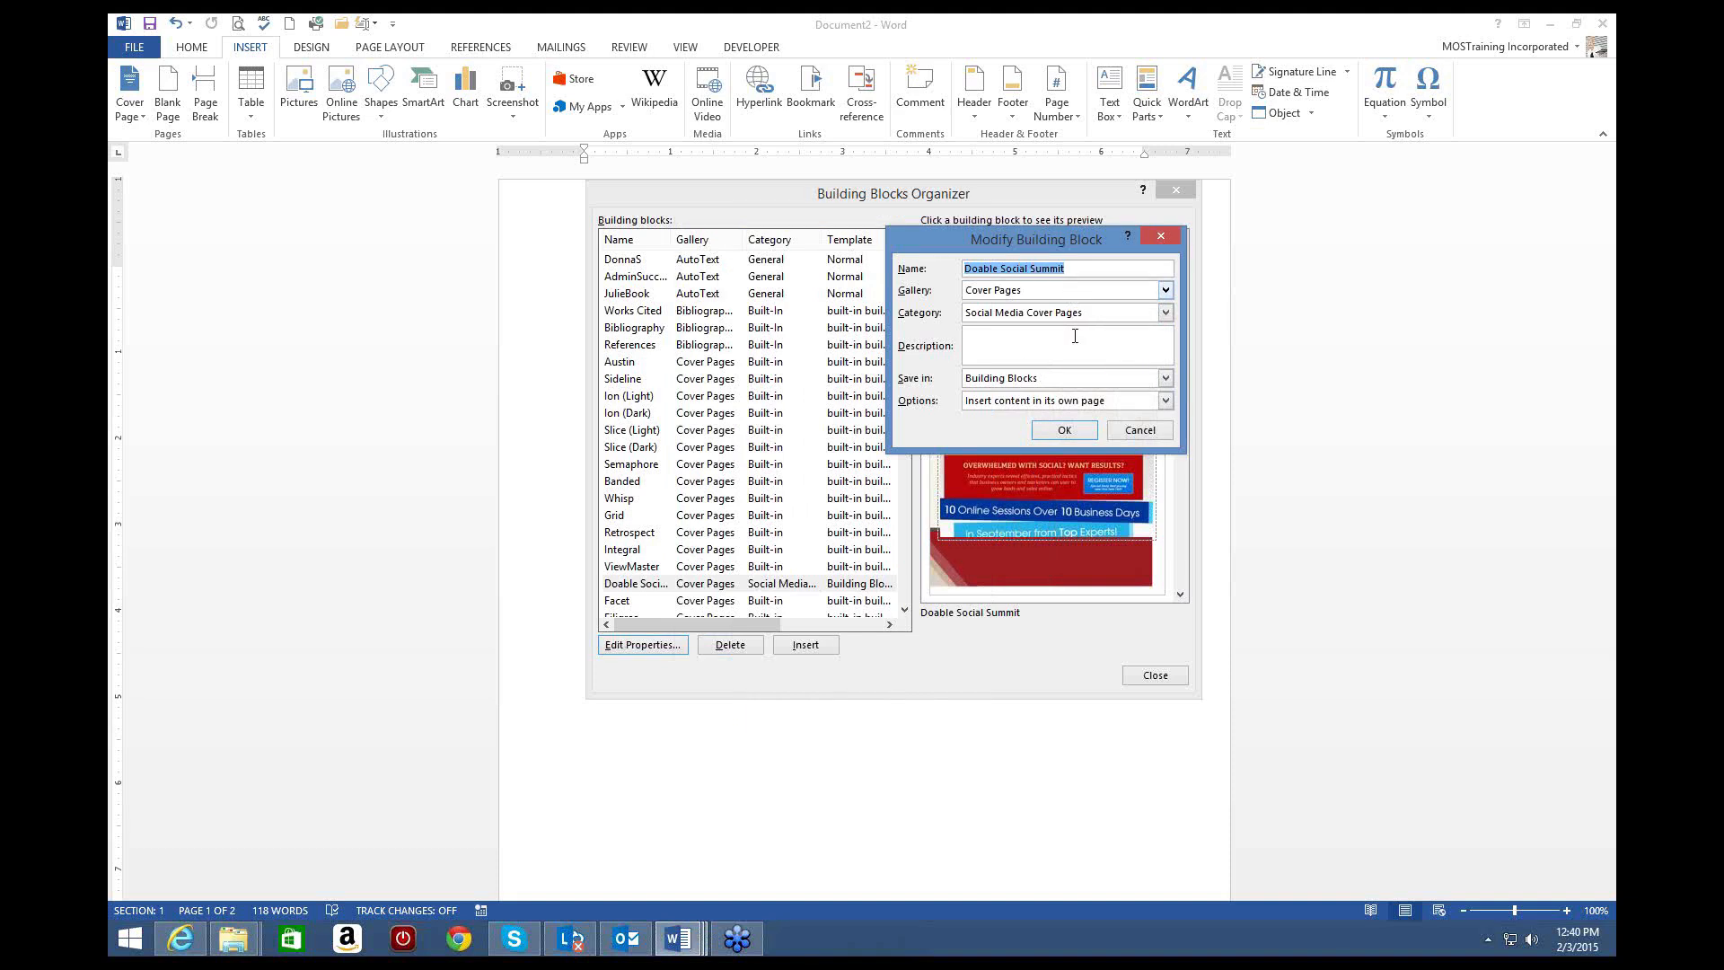
pyautogui.click(1166, 379)
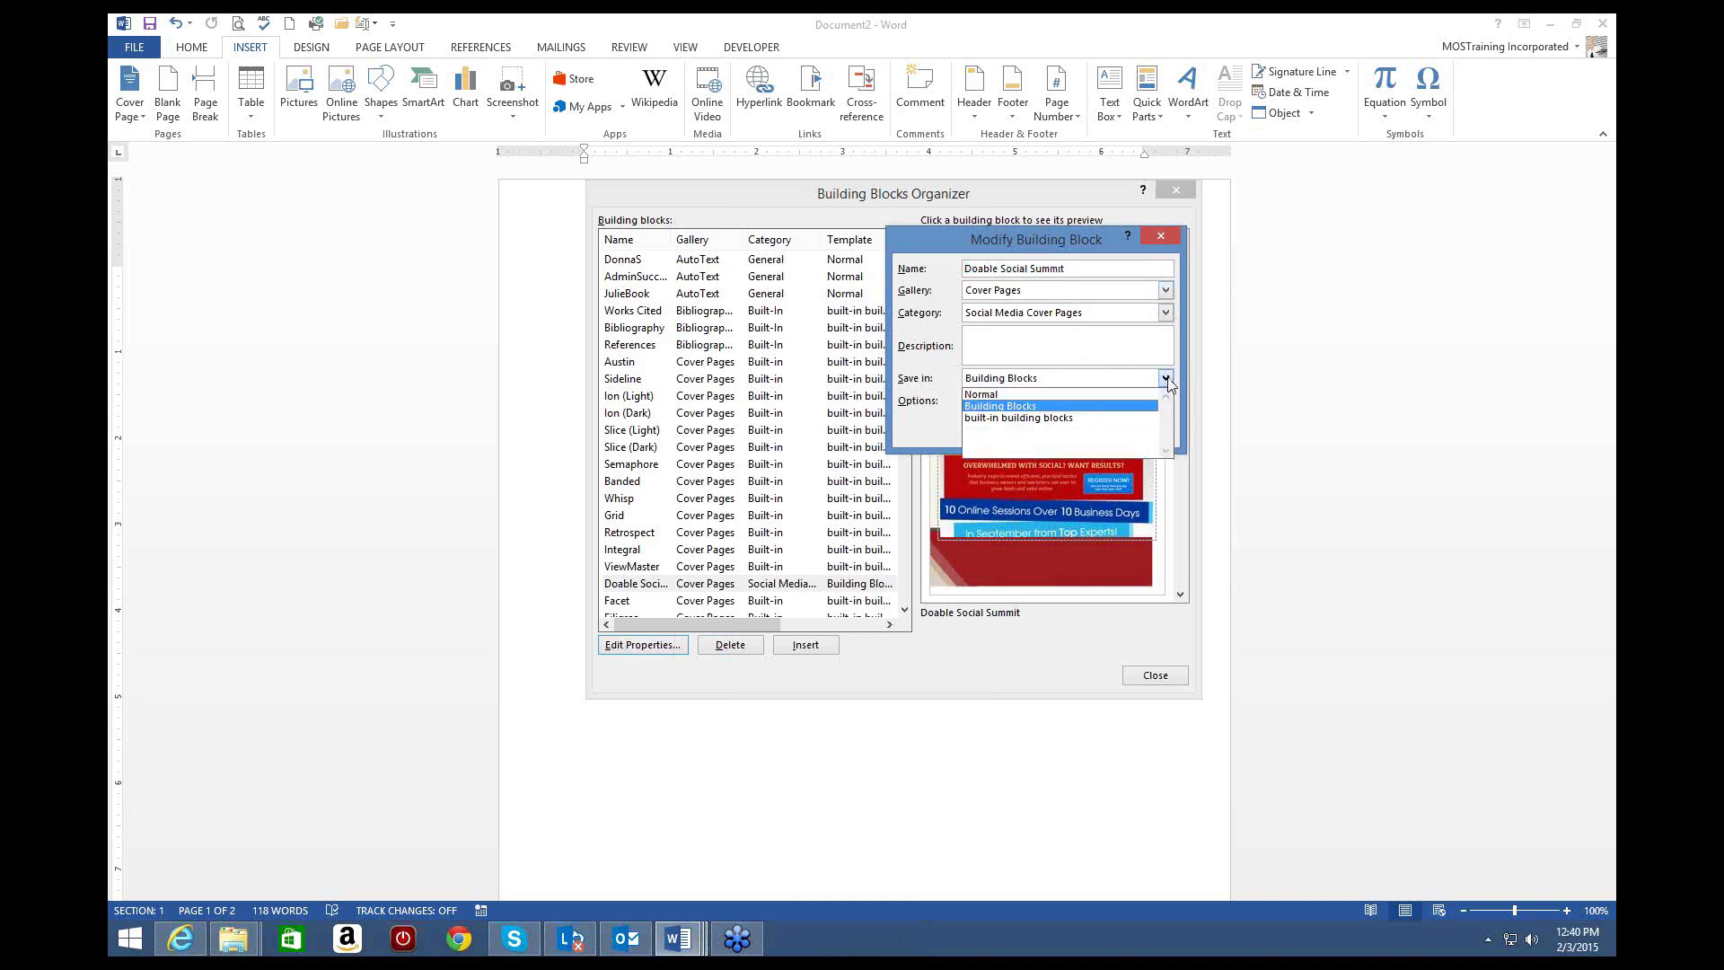
pyautogui.click(1170, 386)
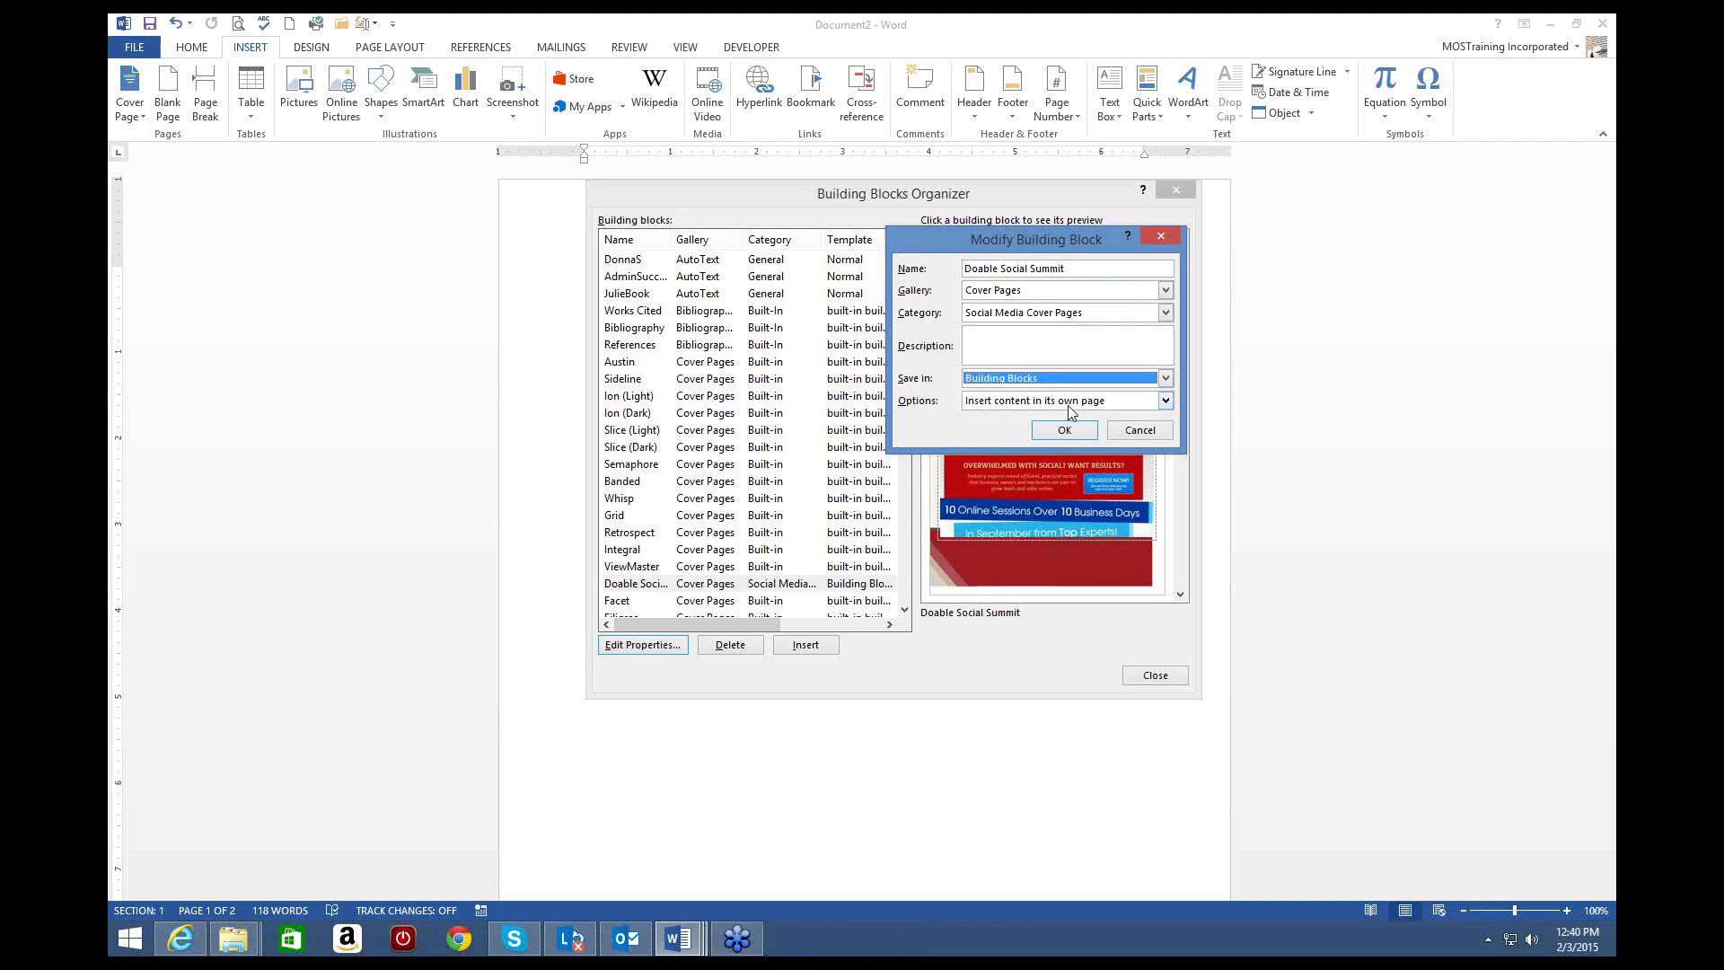
pyautogui.click(1165, 401)
pyautogui.click(1131, 434)
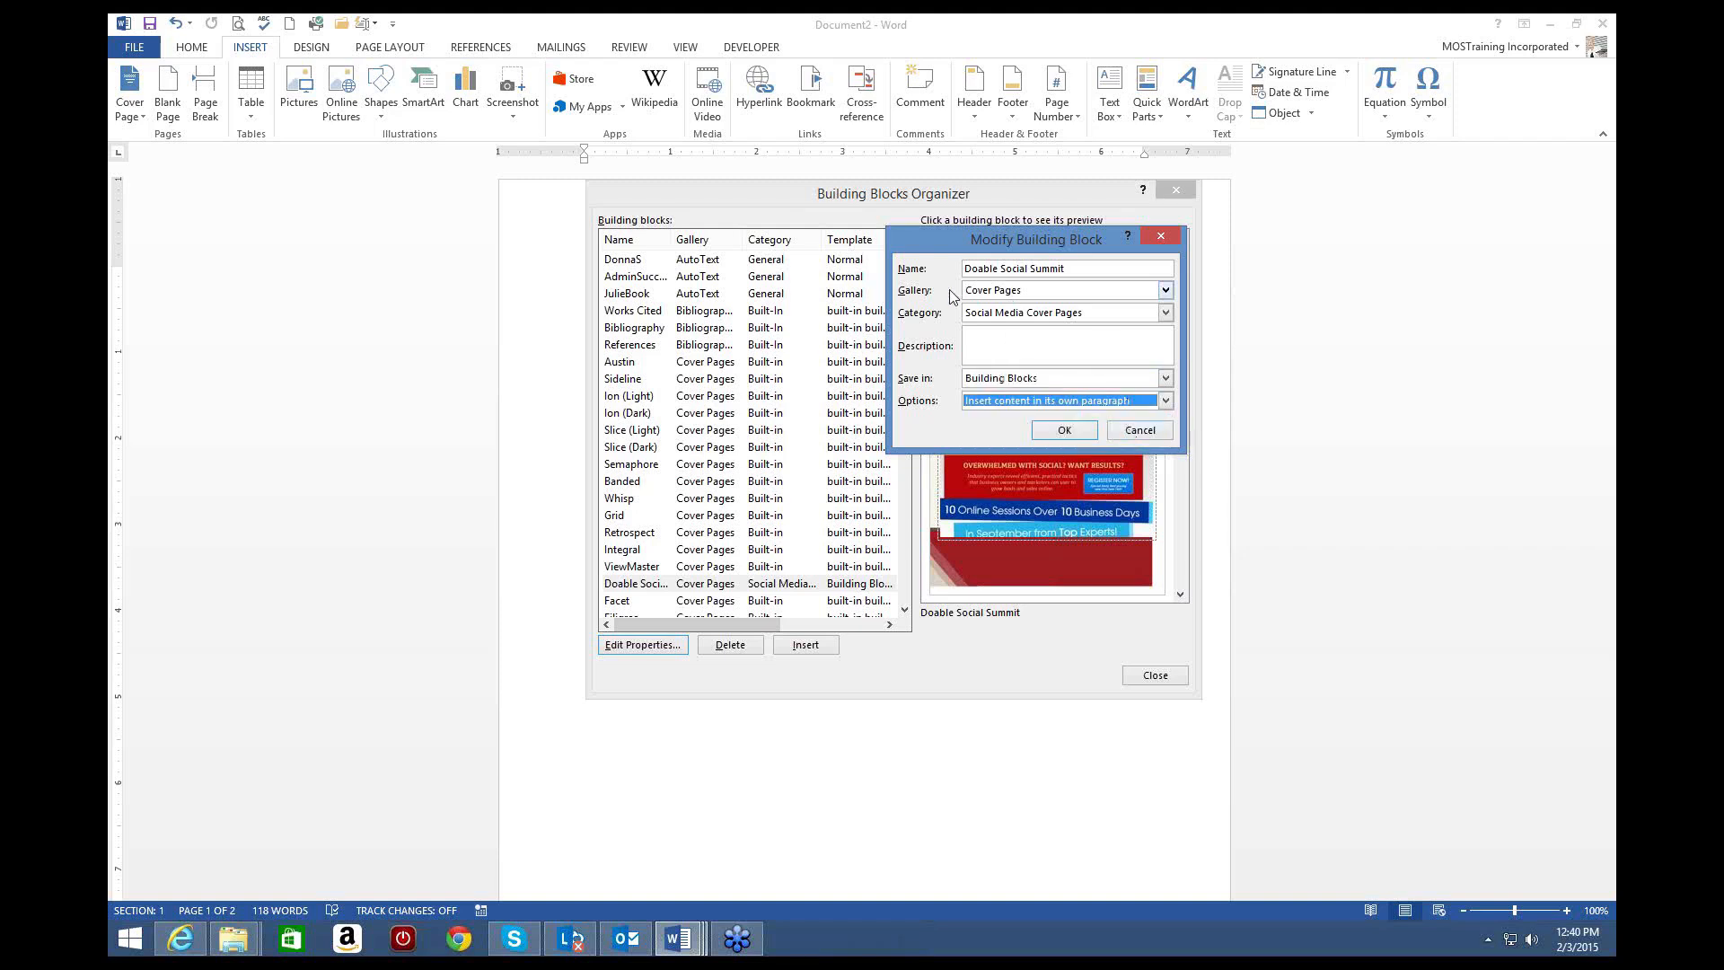
# Step: Switch the building block to the AutoText gallery and assign it to a new category named Social Cover Pages
pyautogui.click(1165, 290)
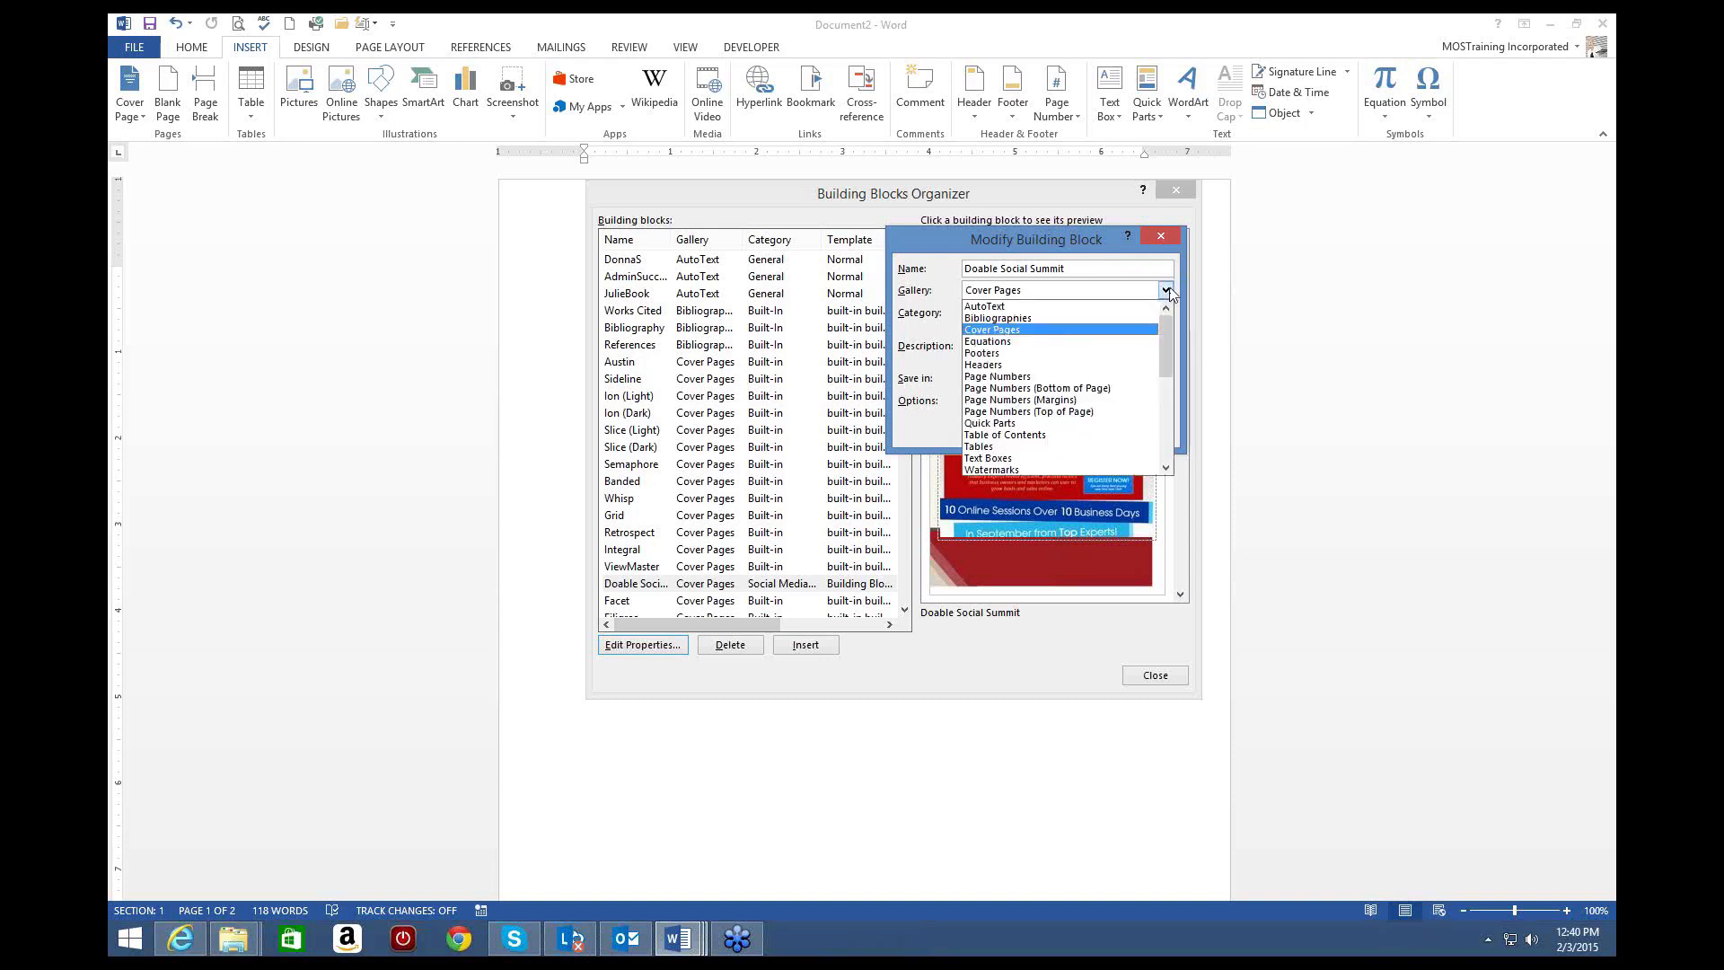
pyautogui.click(1038, 307)
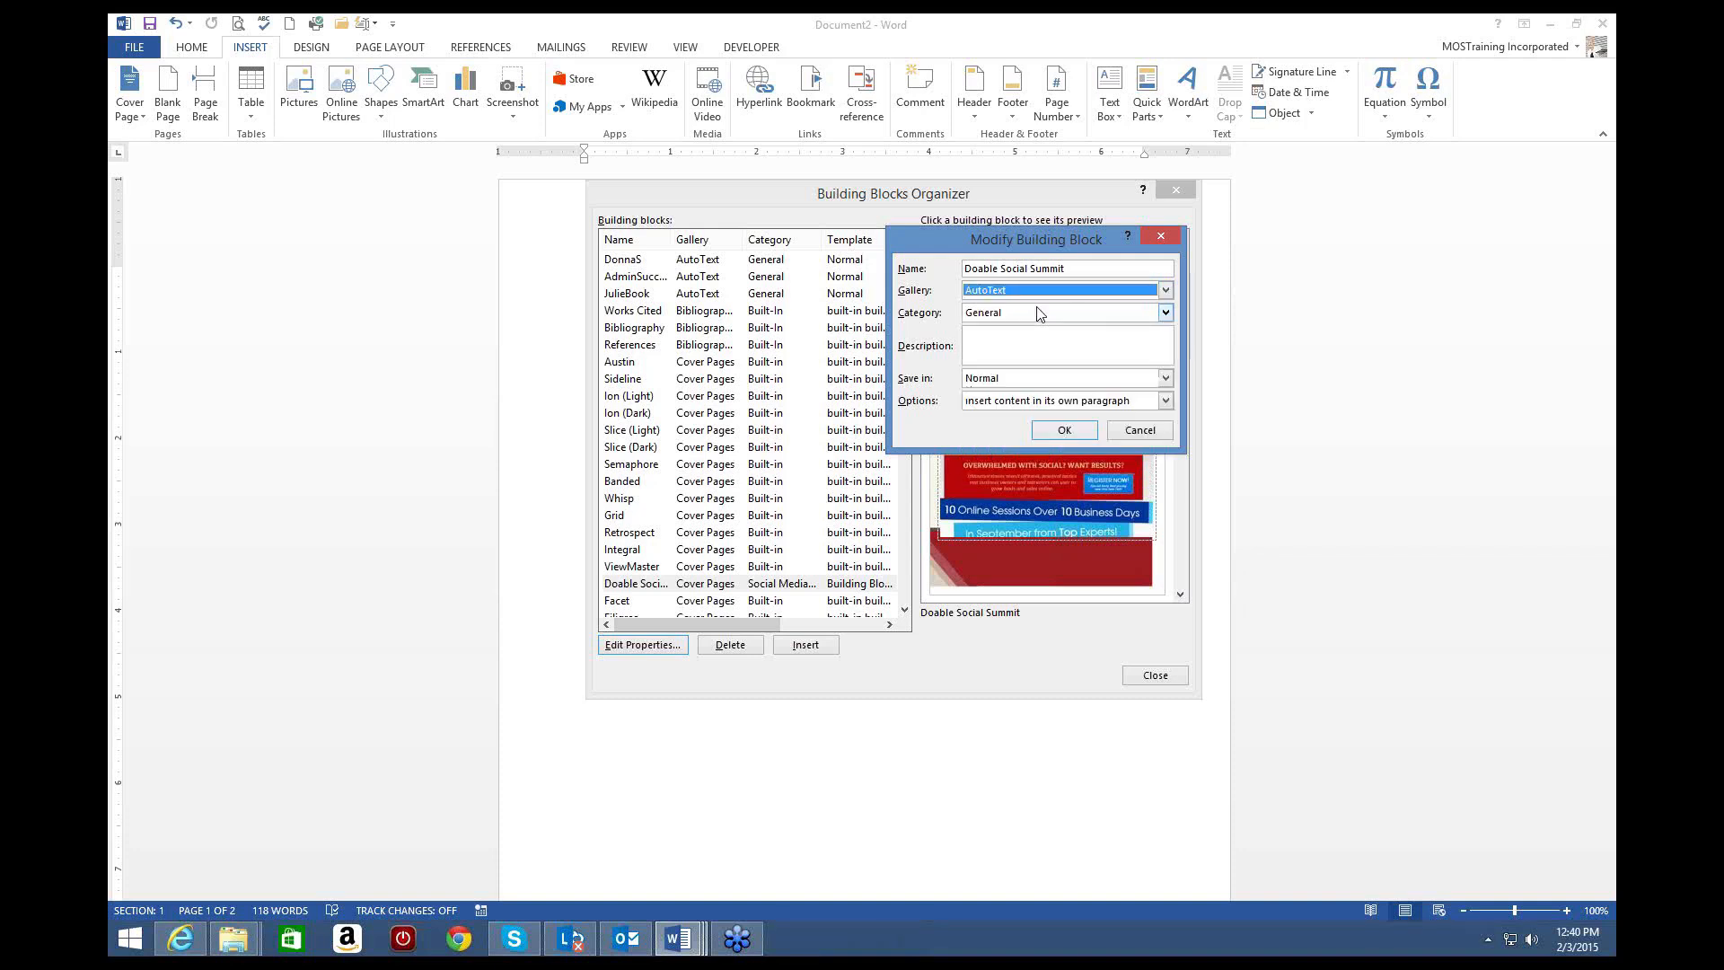
pyautogui.click(1166, 313)
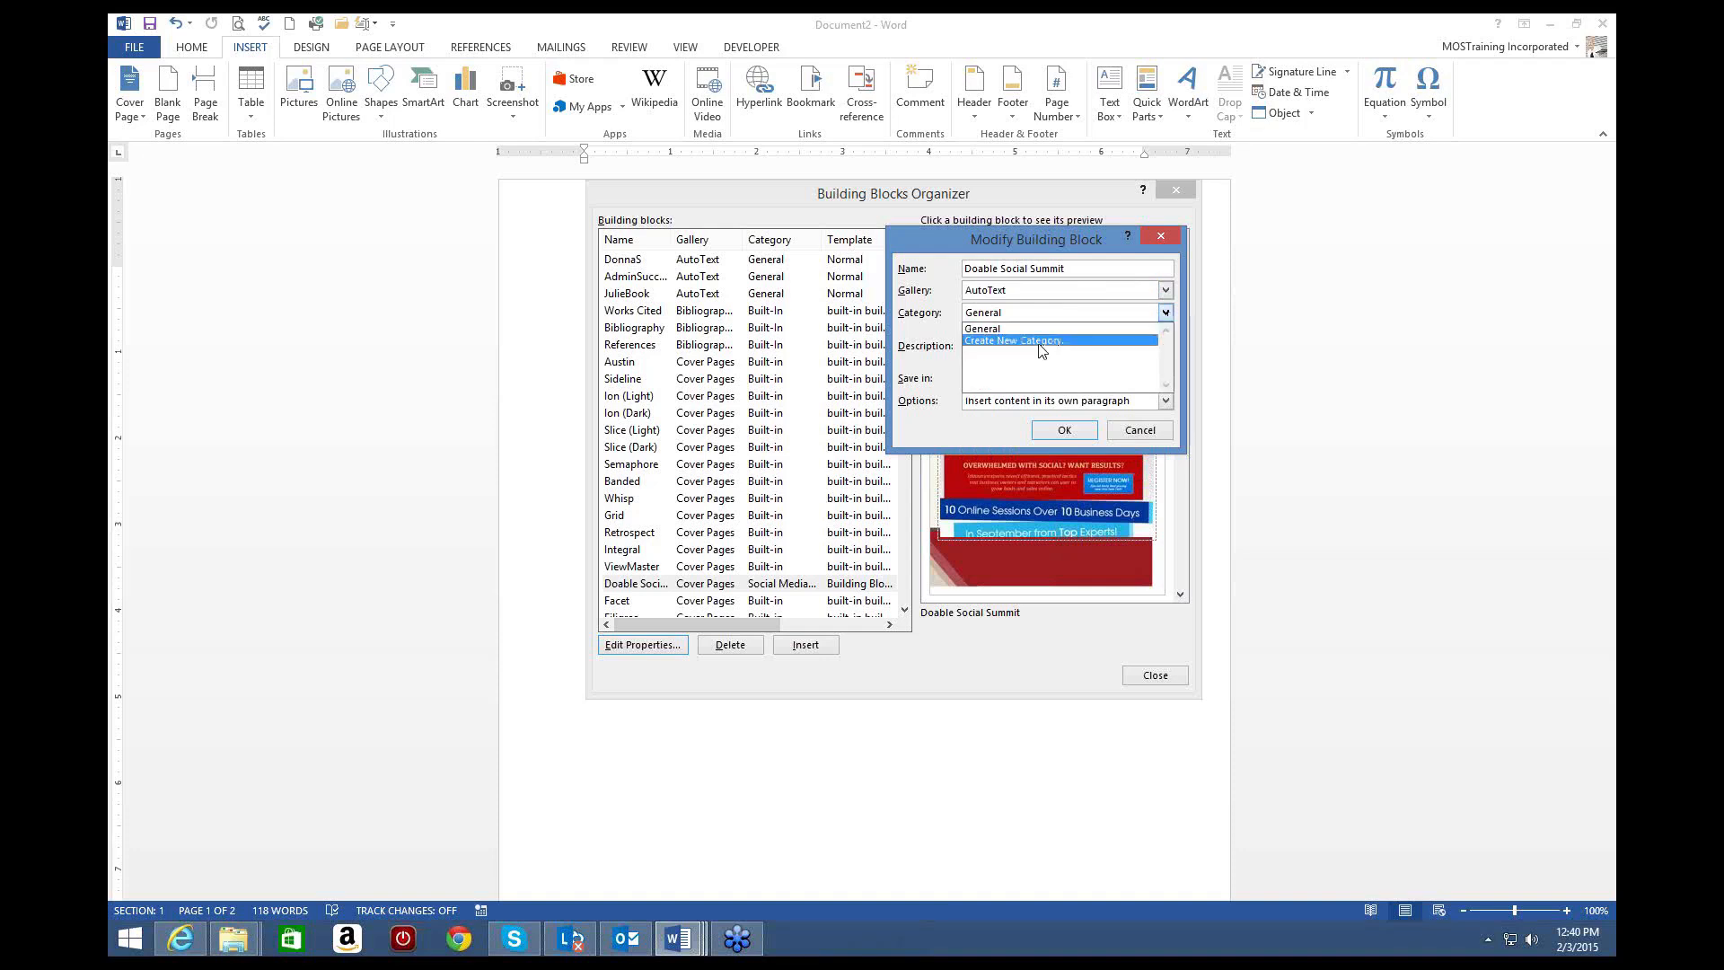
pyautogui.click(1038, 342)
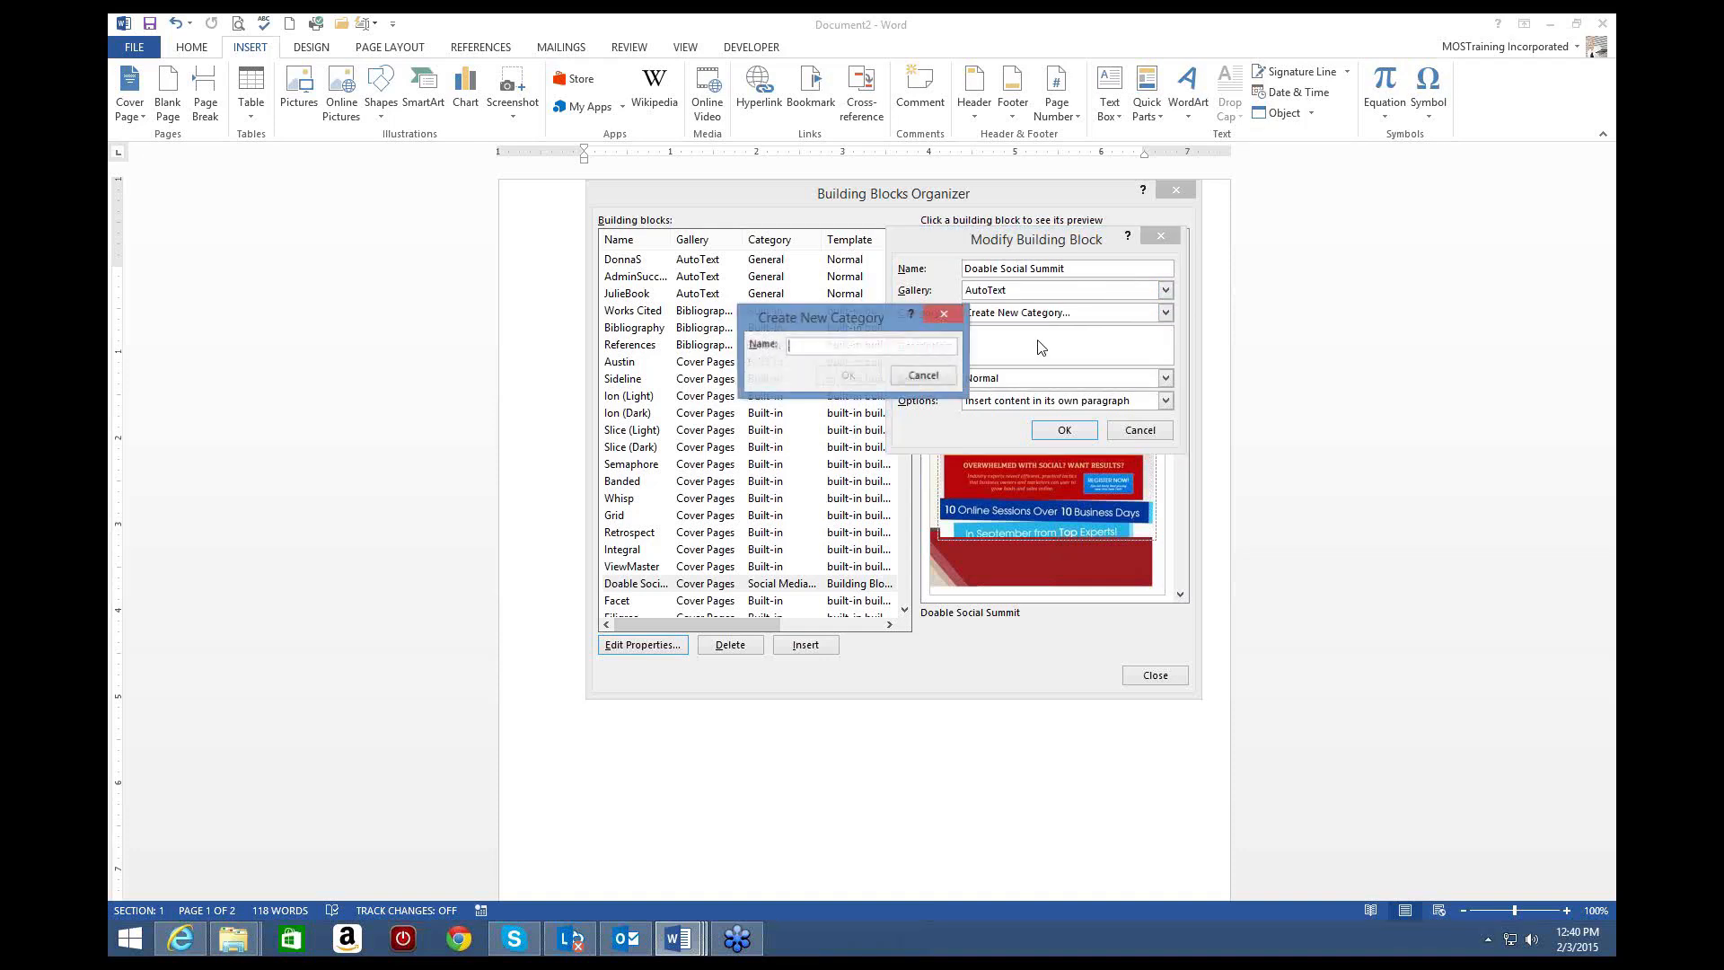
pyautogui.write('S')
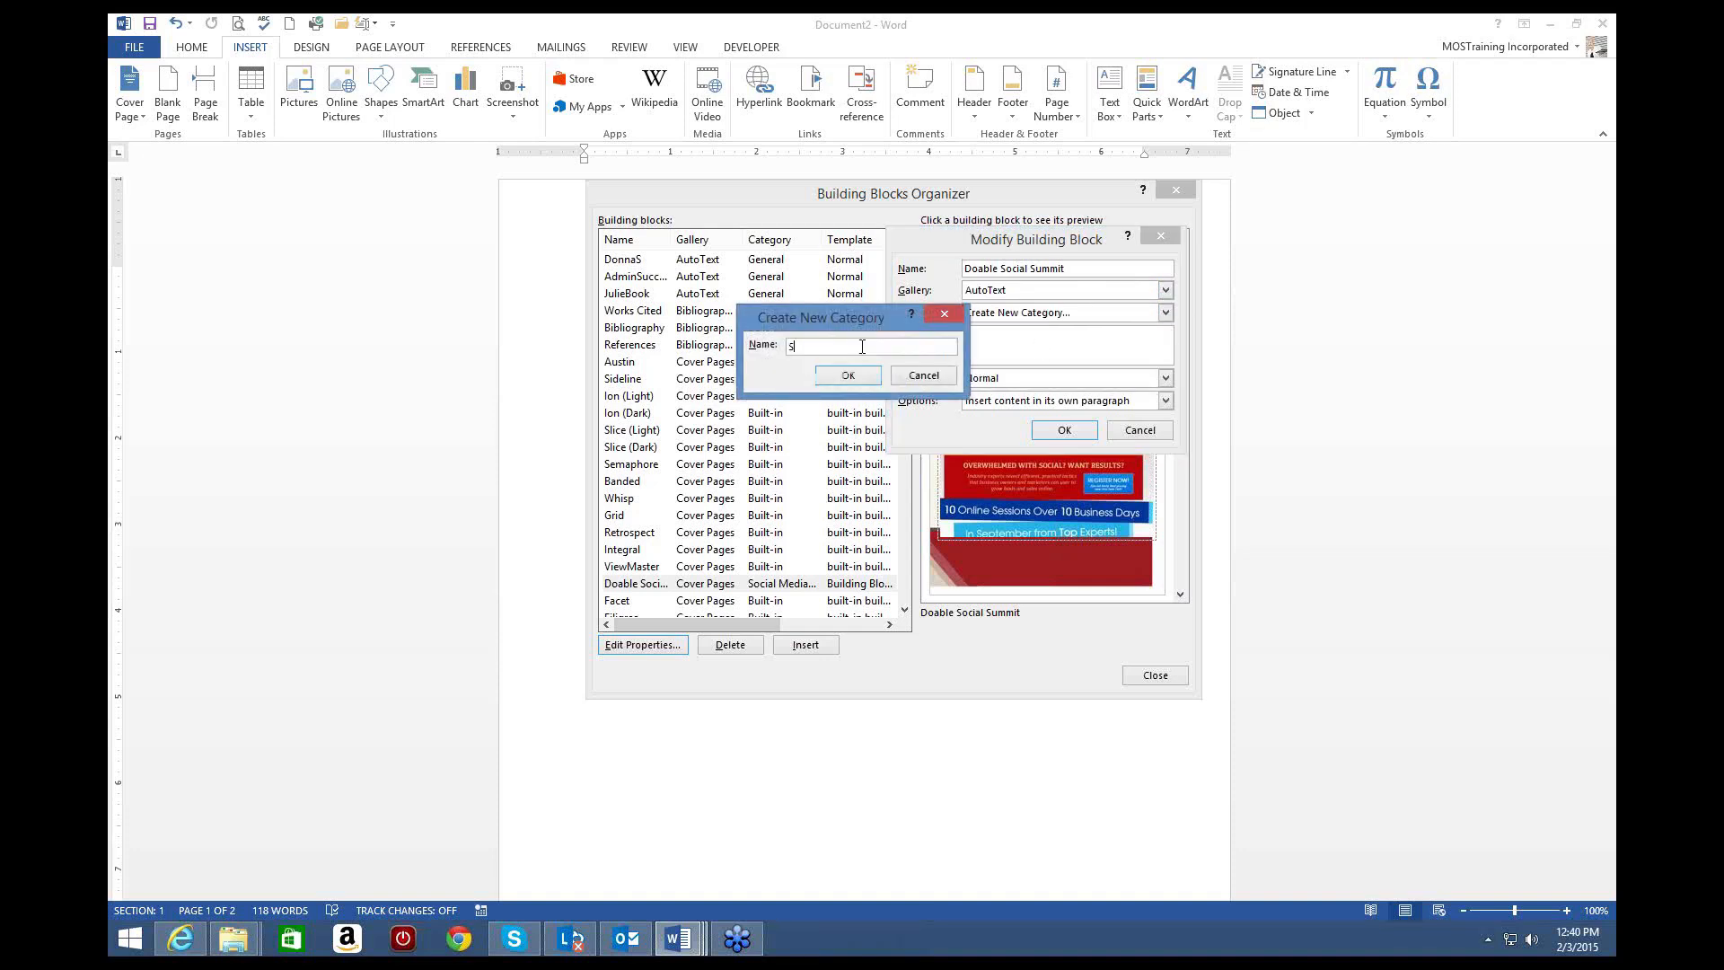
pyautogui.write('ocial Cover Pages')
pyautogui.click(857, 381)
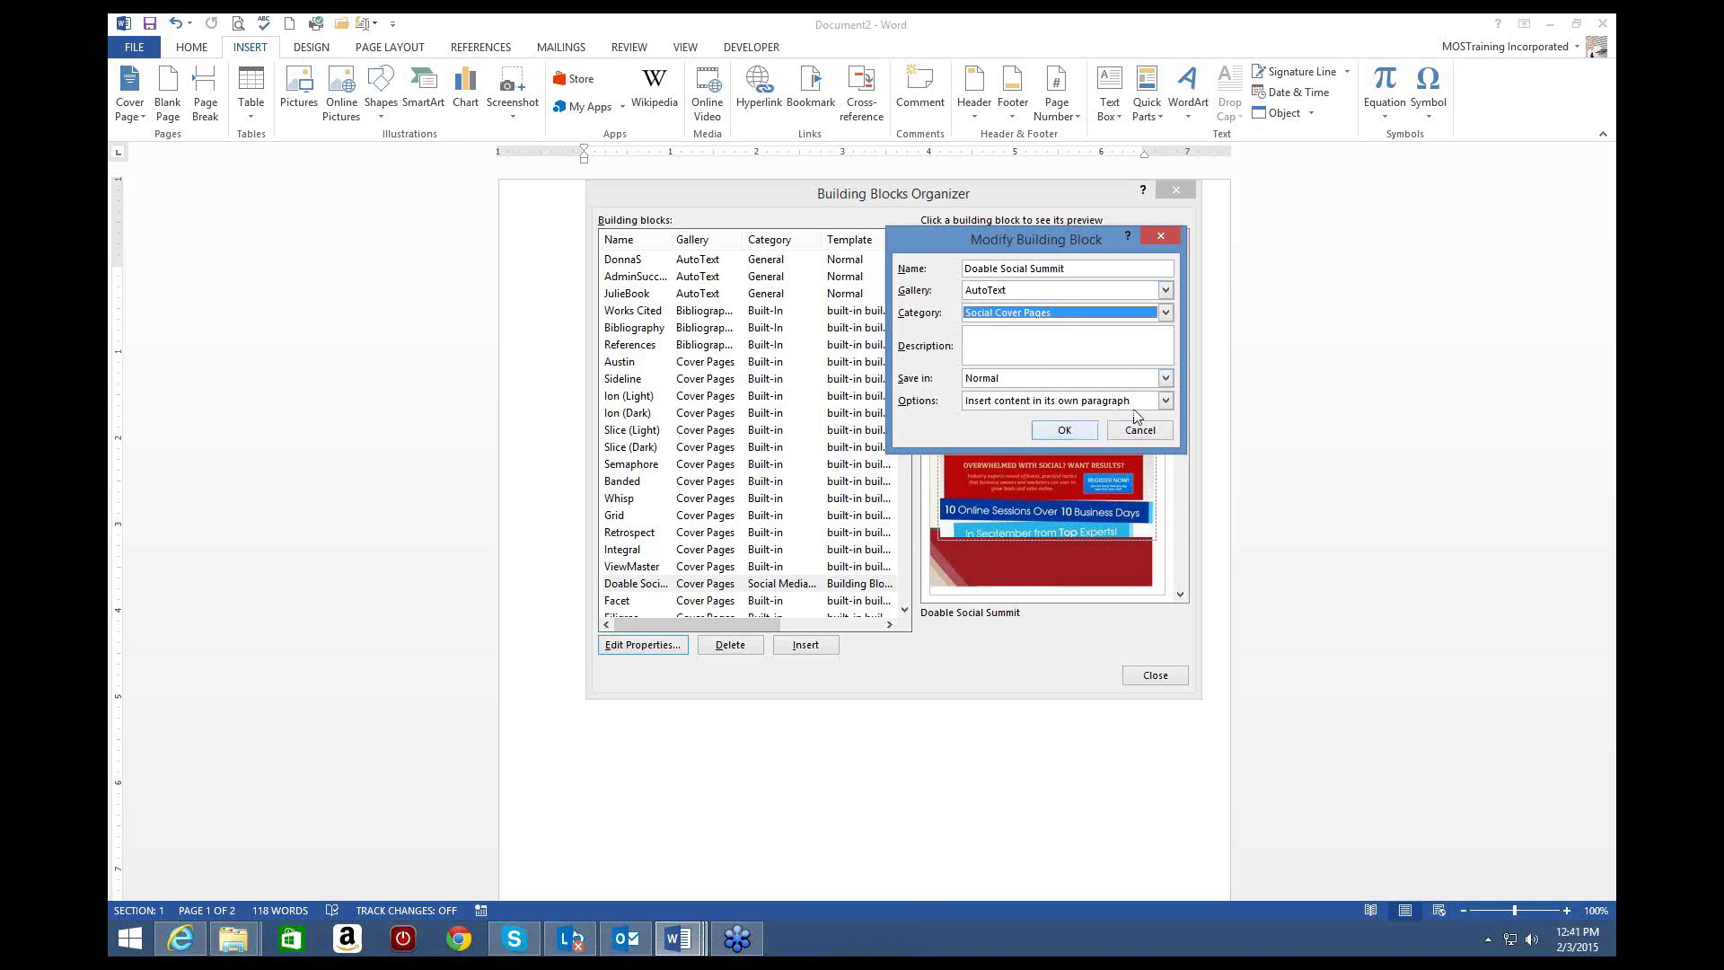
# Step: Set the block to insert content in its own page, accept redefining the entry, and close the Building Blocks Organizer
pyautogui.click(1165, 400)
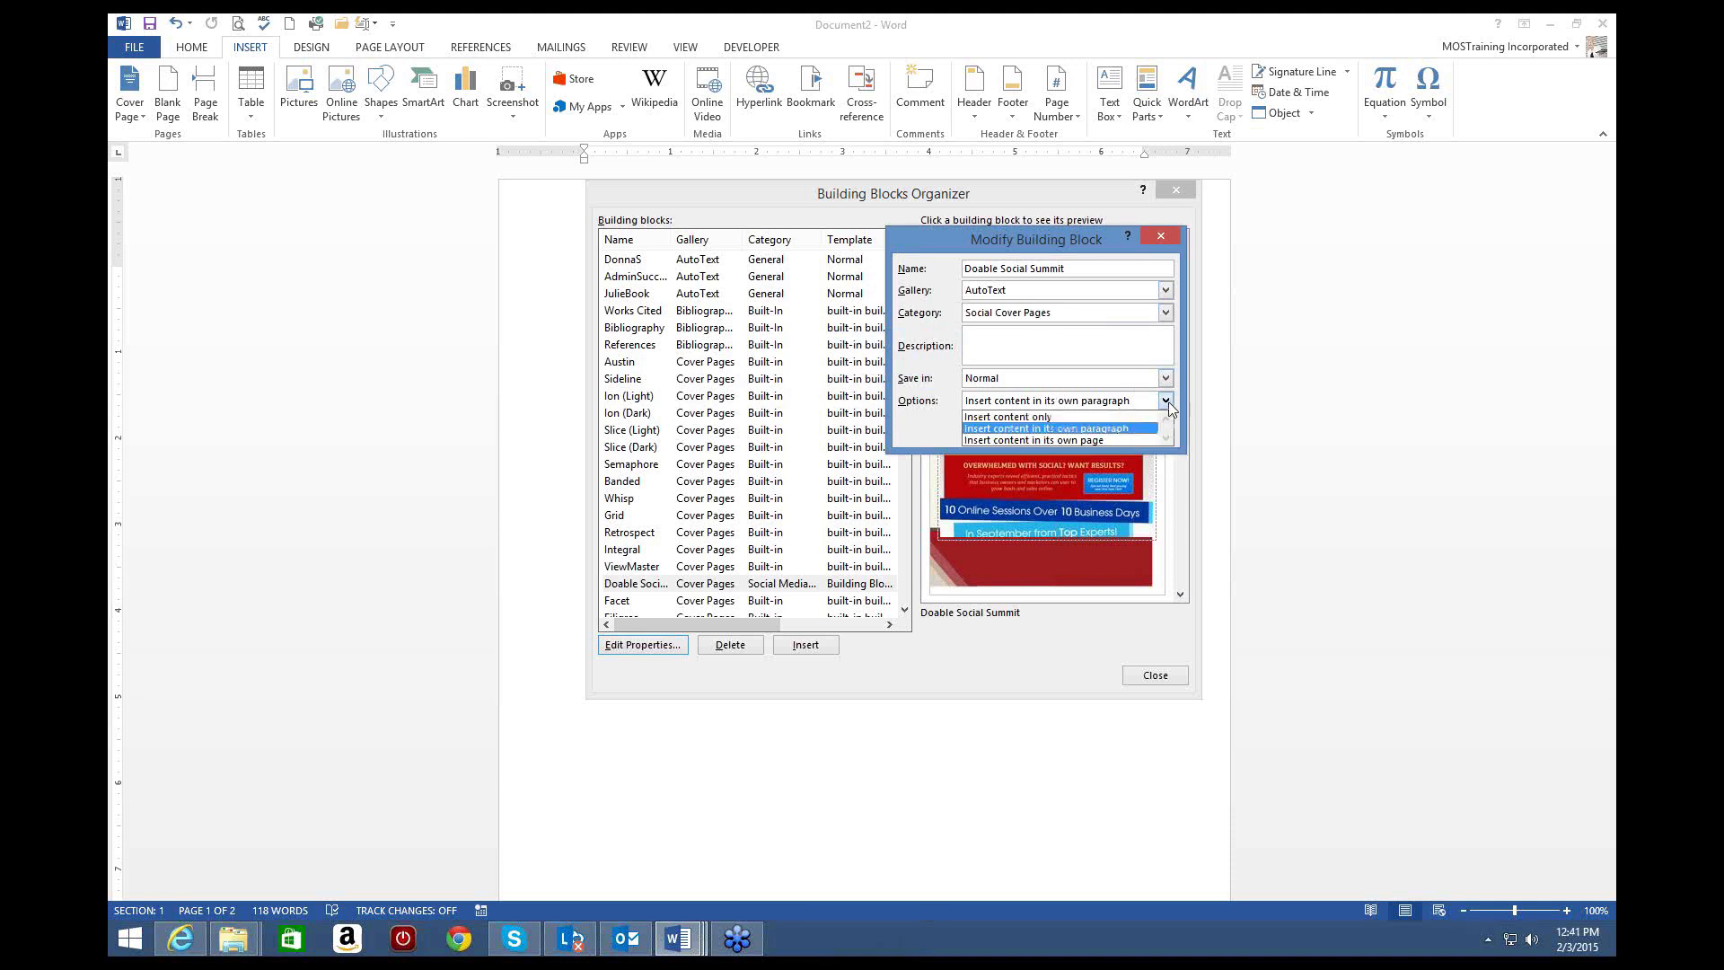
pyautogui.click(1090, 440)
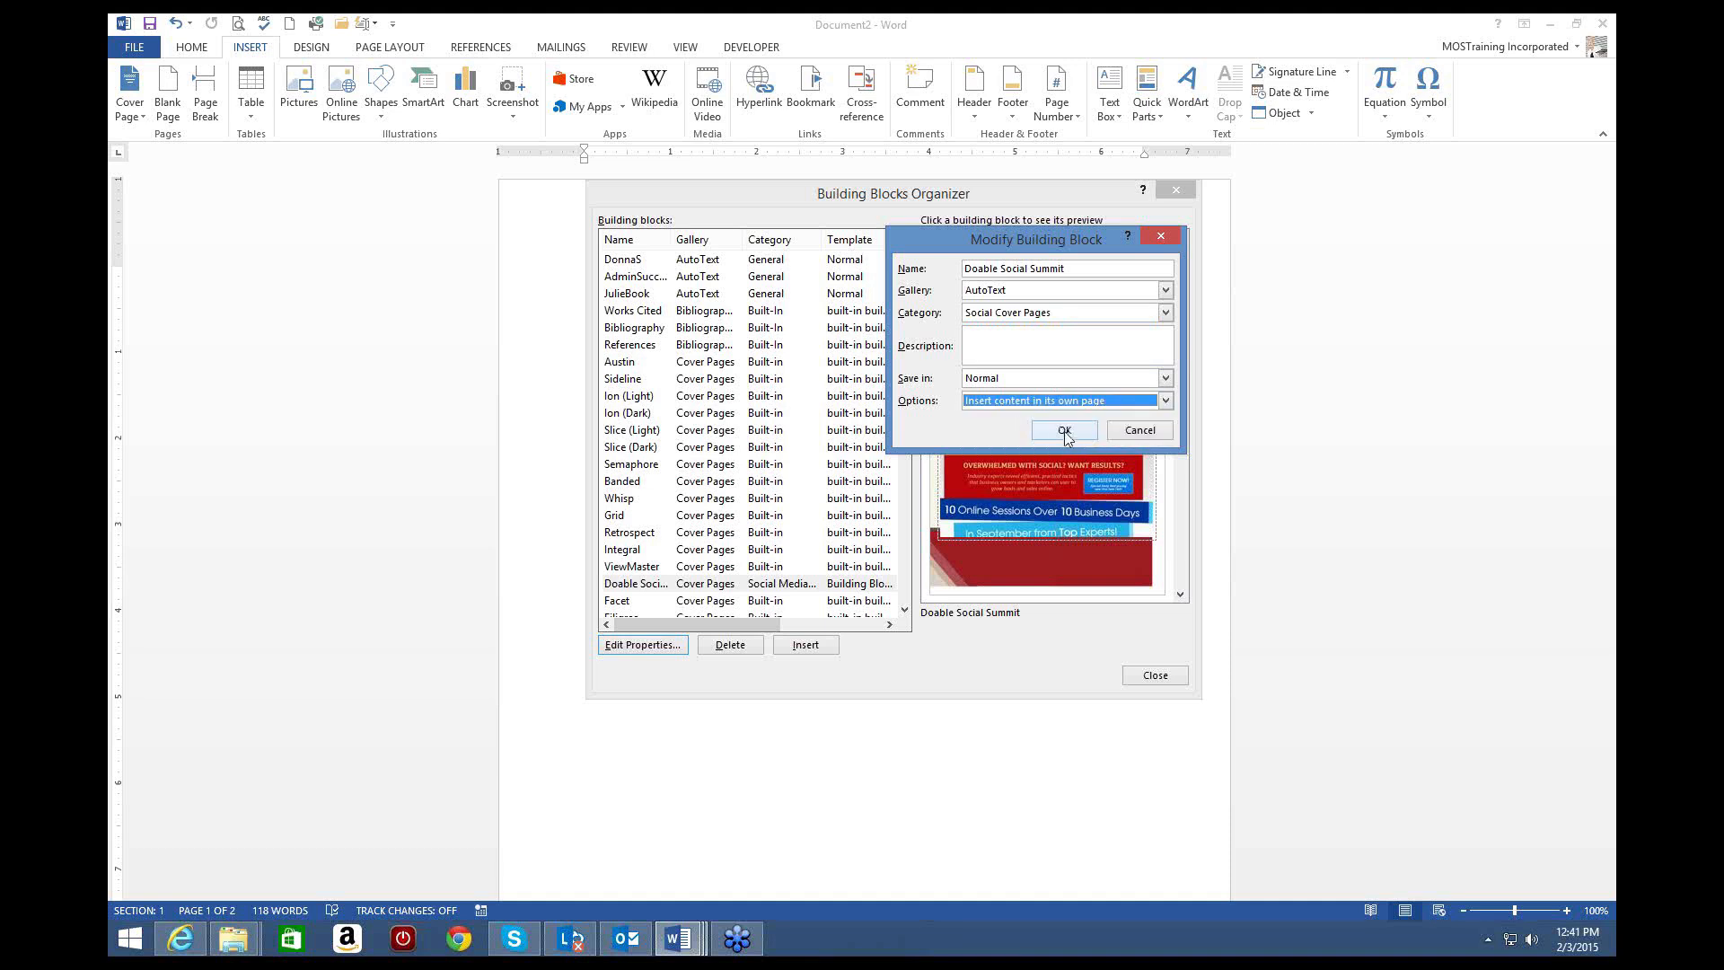
pyautogui.click(1067, 437)
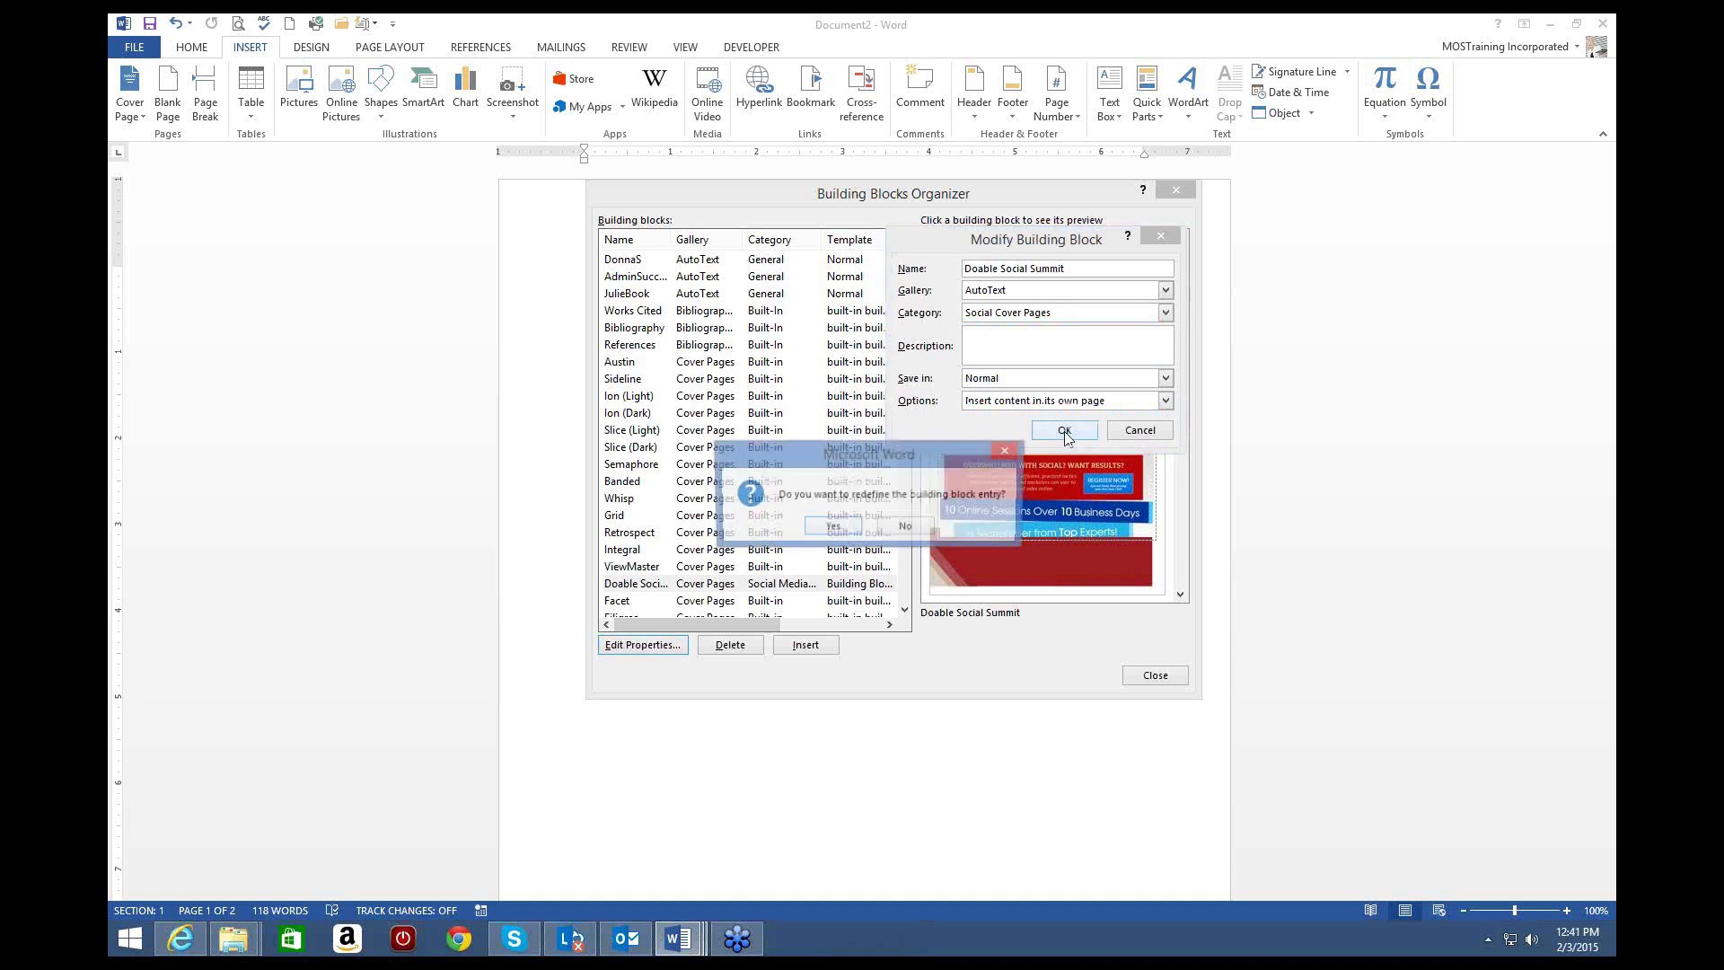
pyautogui.moveTo(934, 450); pyautogui.dragTo(934, 257)
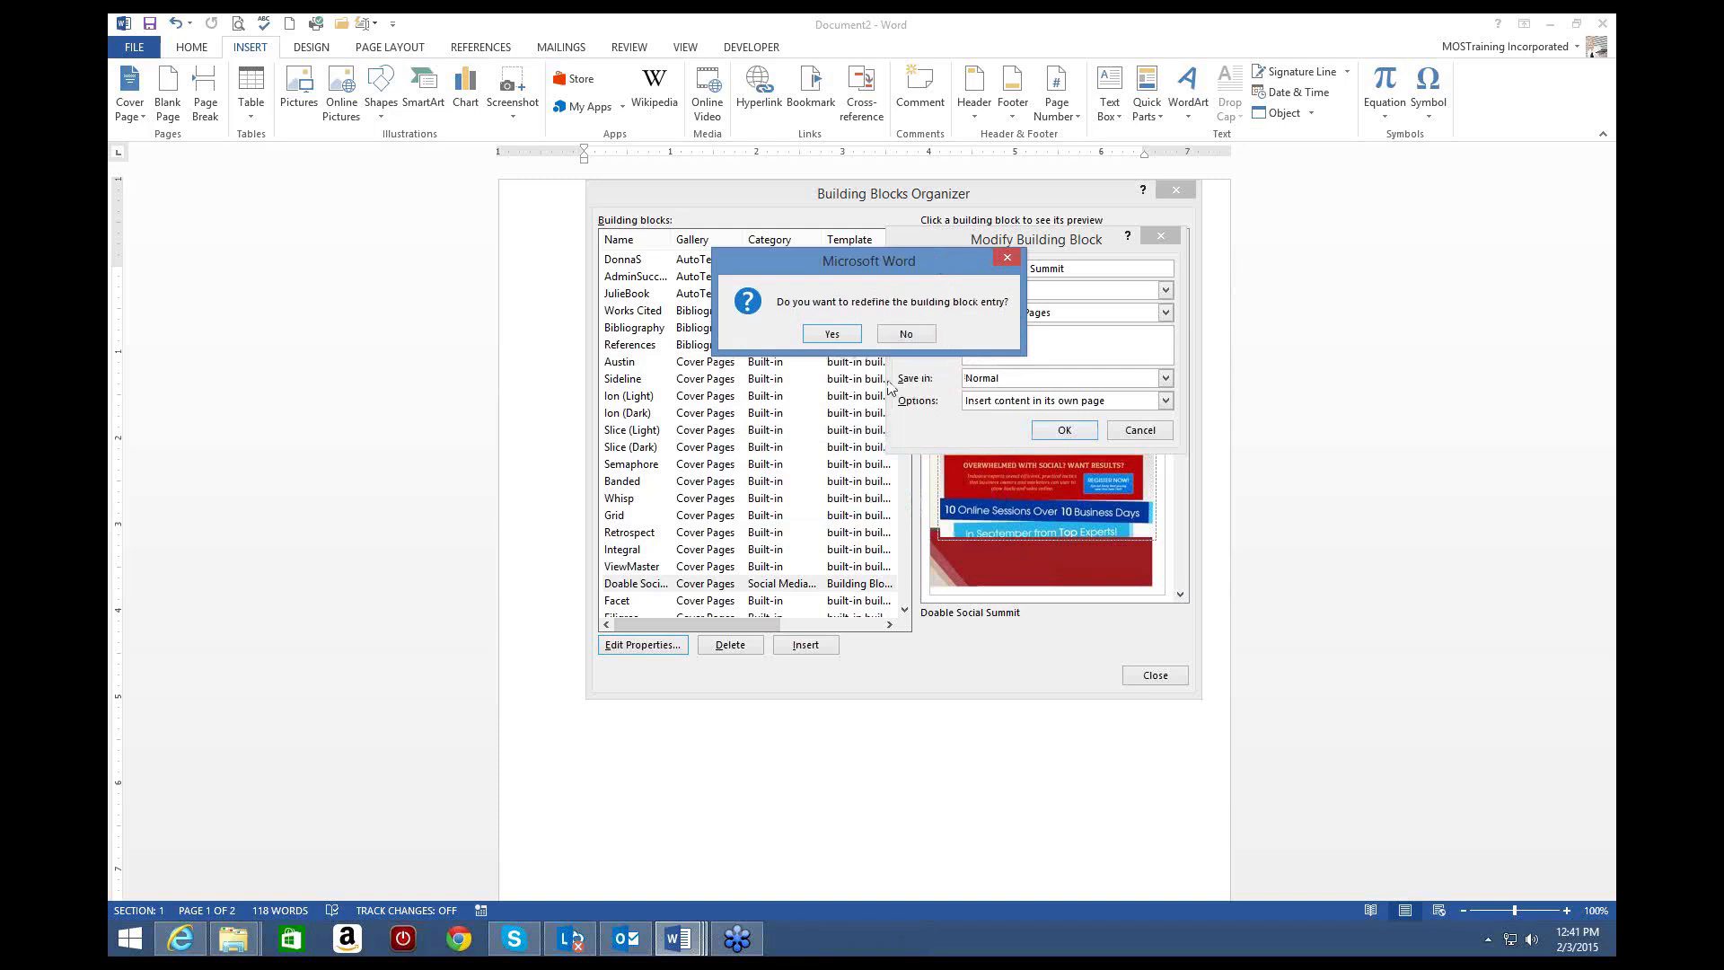
pyautogui.click(833, 334)
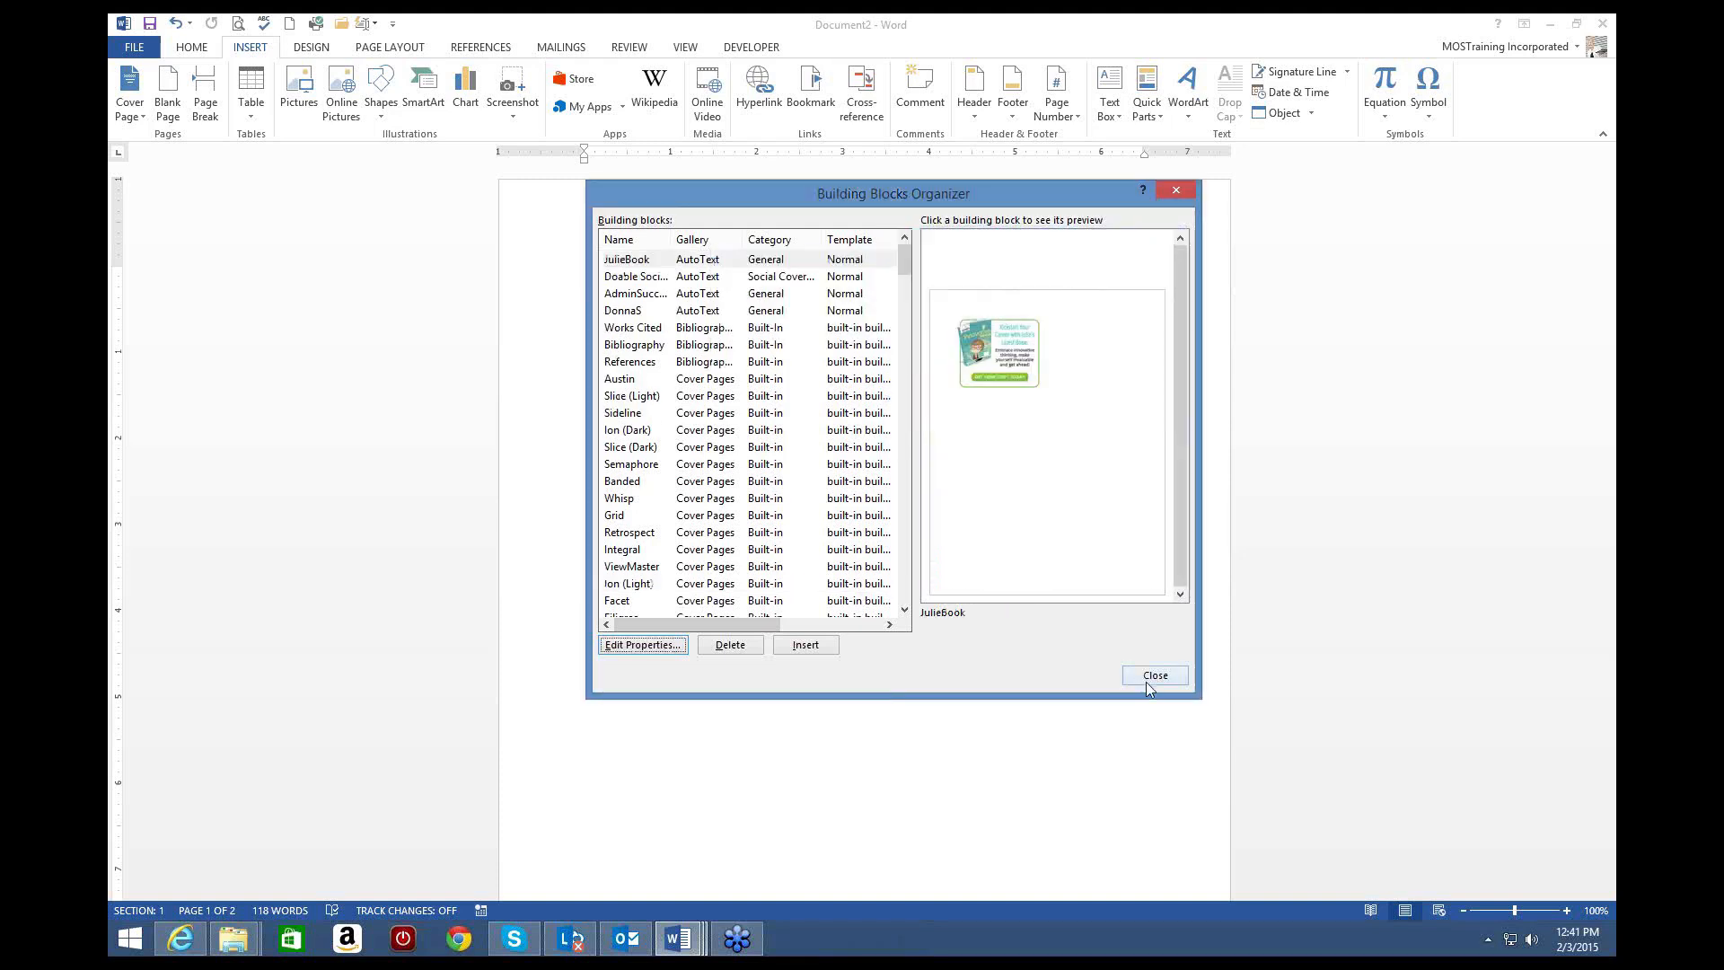
pyautogui.click(1163, 676)
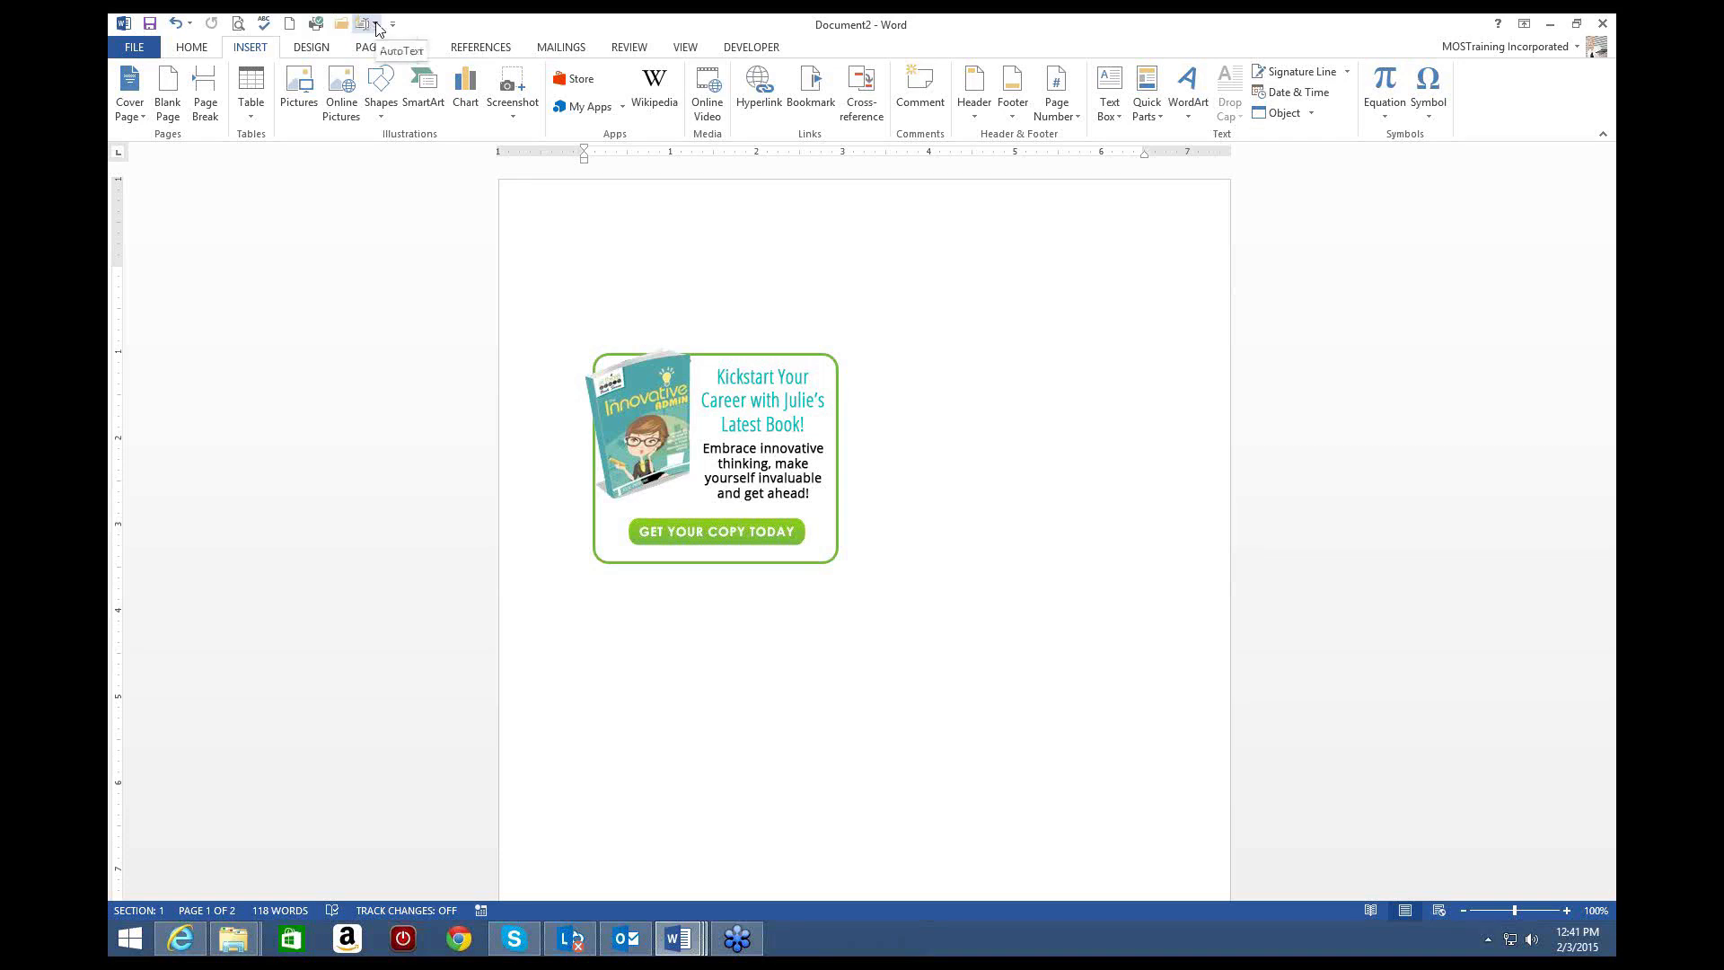
# Step: Insert the Doable Social Summit AutoText entry into the document and review the inserted cover page
pyautogui.click(375, 27)
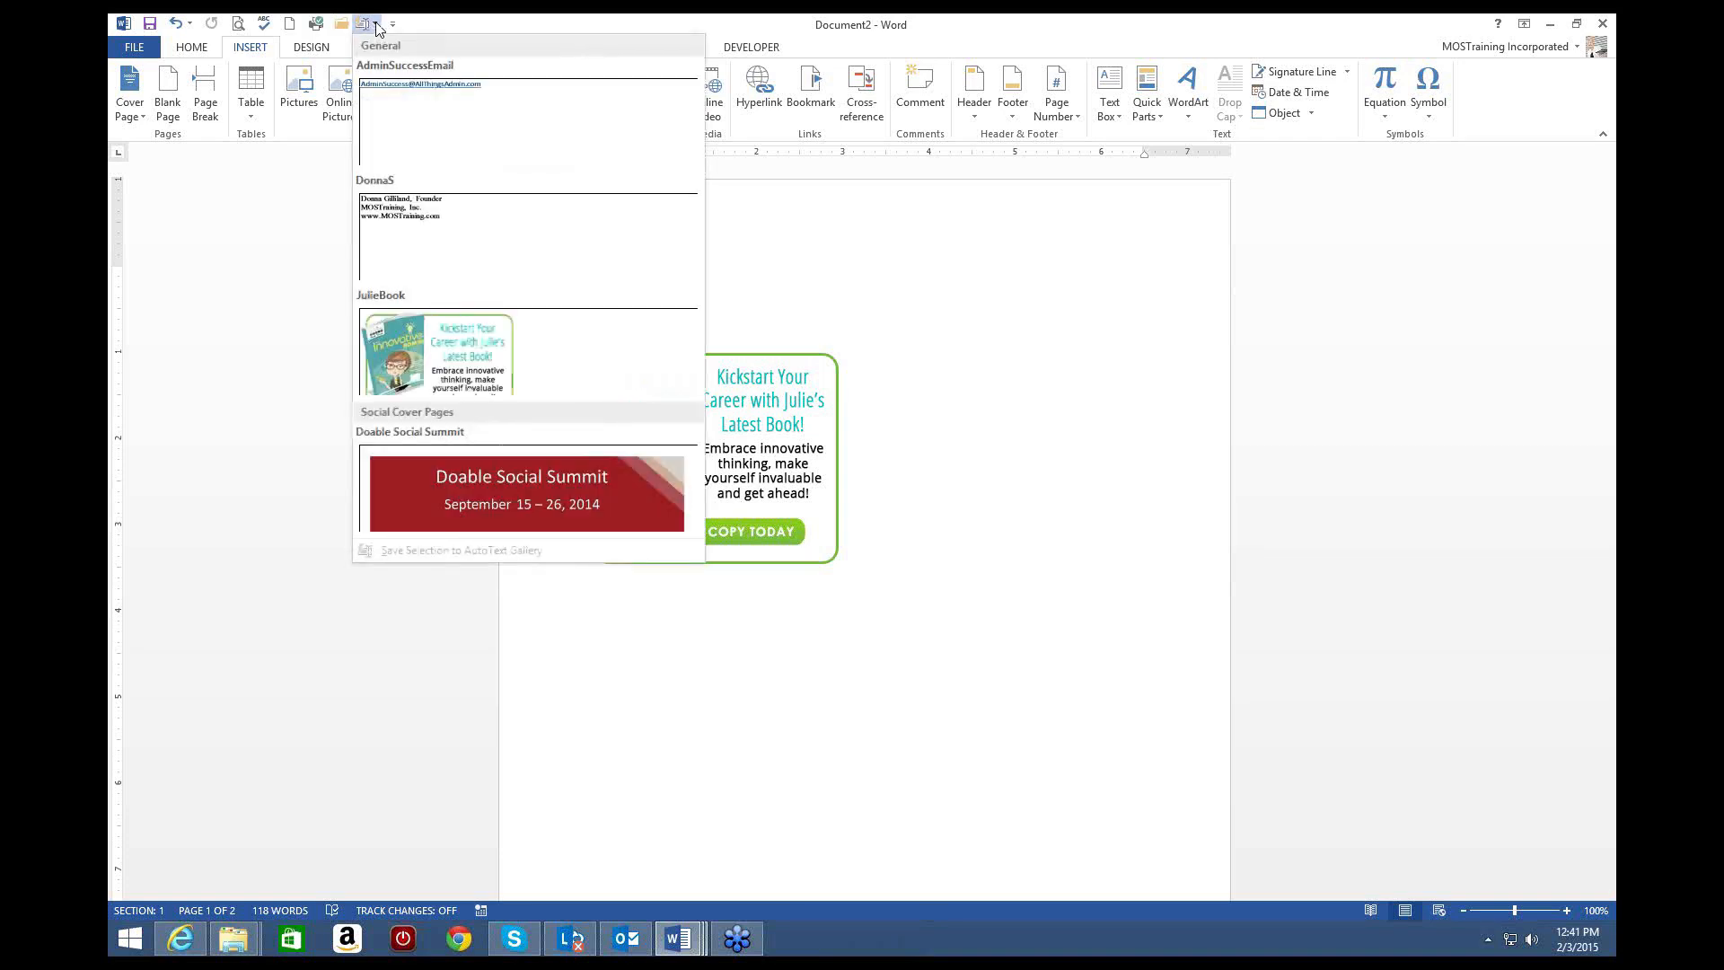
pyautogui.click(518, 490)
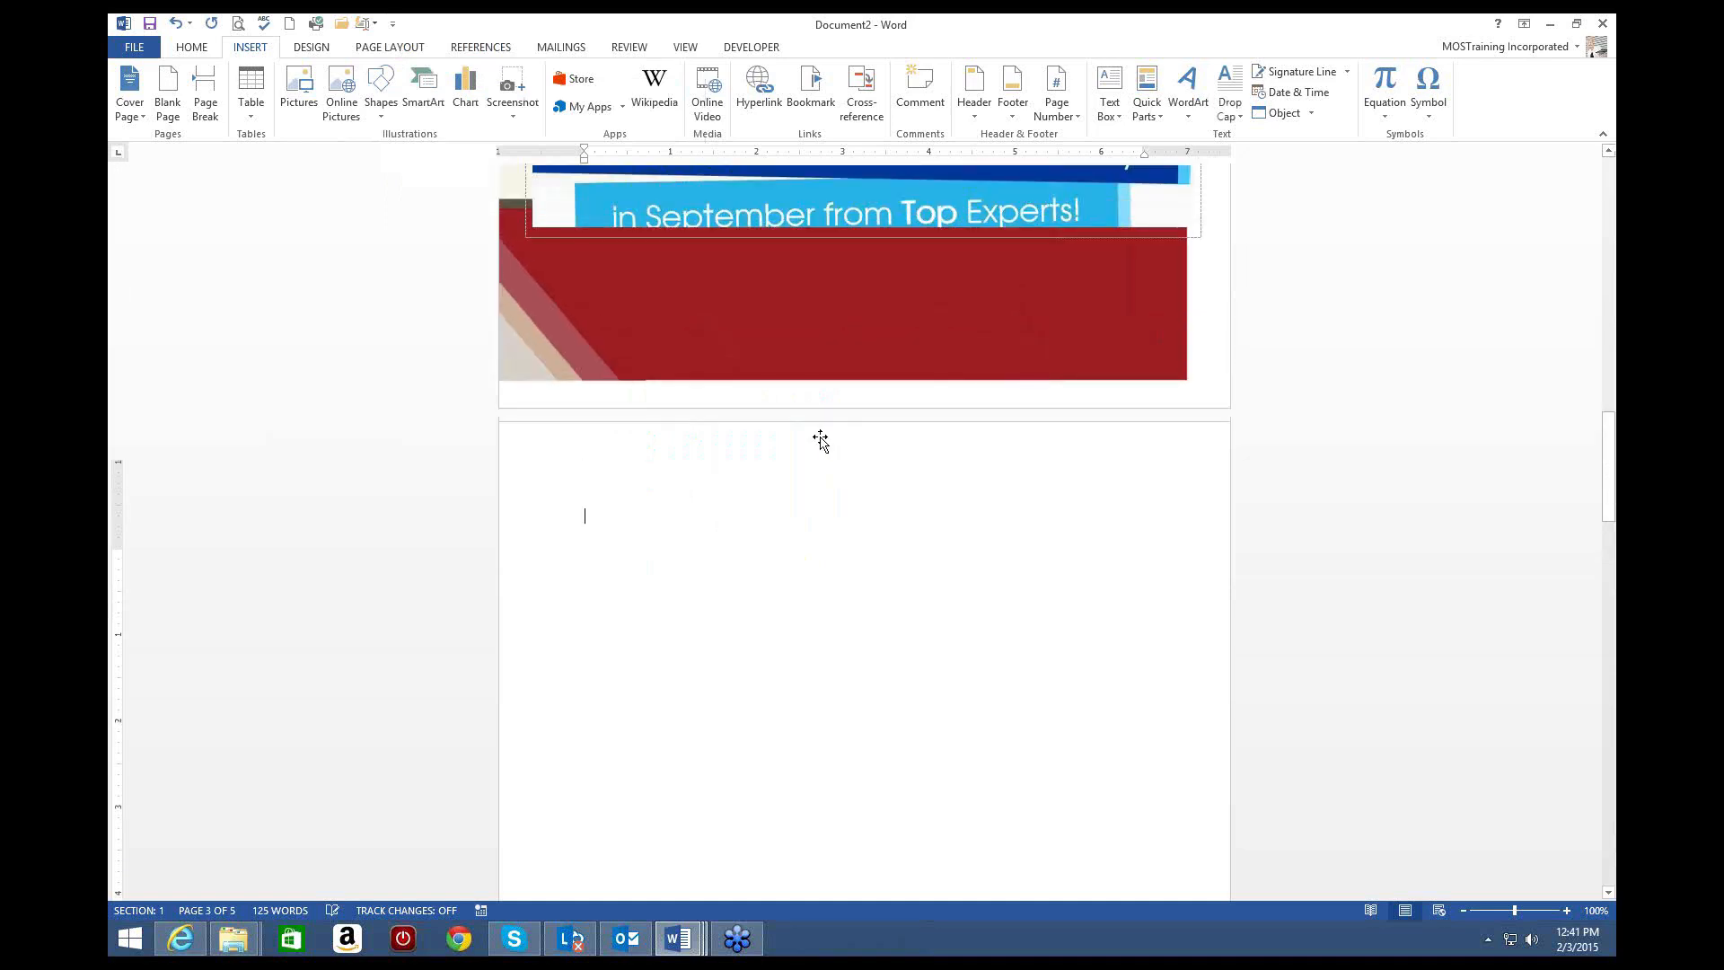
pyautogui.scroll(3, 820, 438)
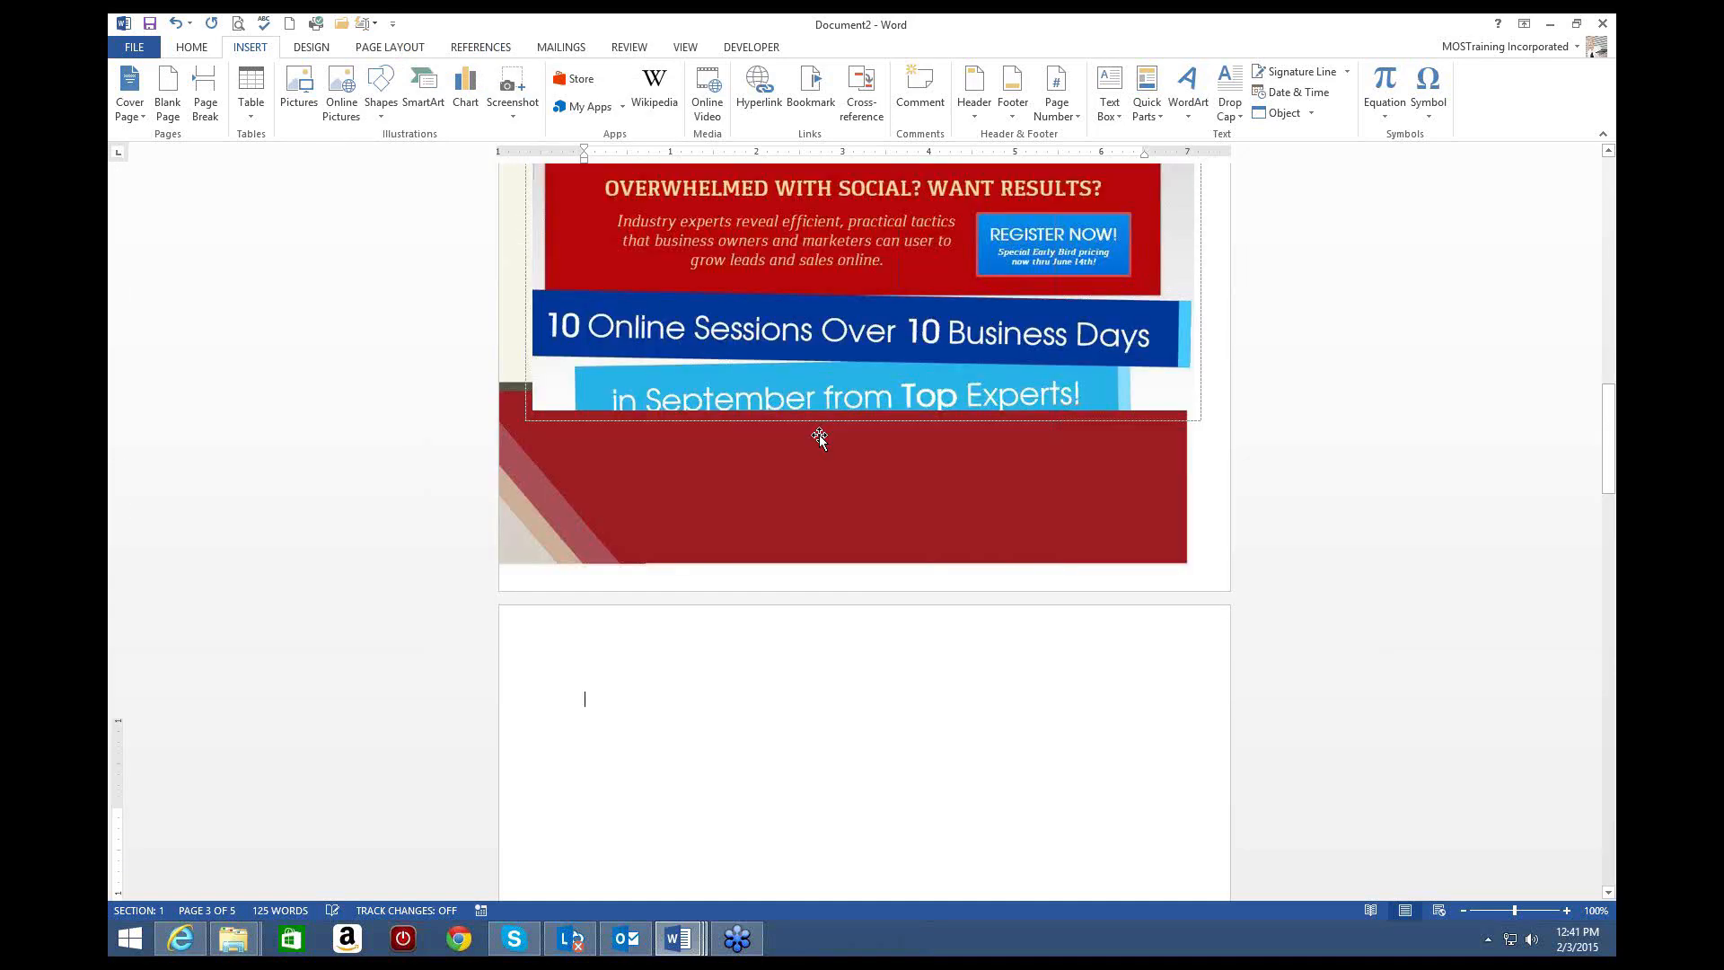
pyautogui.scroll(15, 819, 438)
pyautogui.scroll(-4, 816, 428)
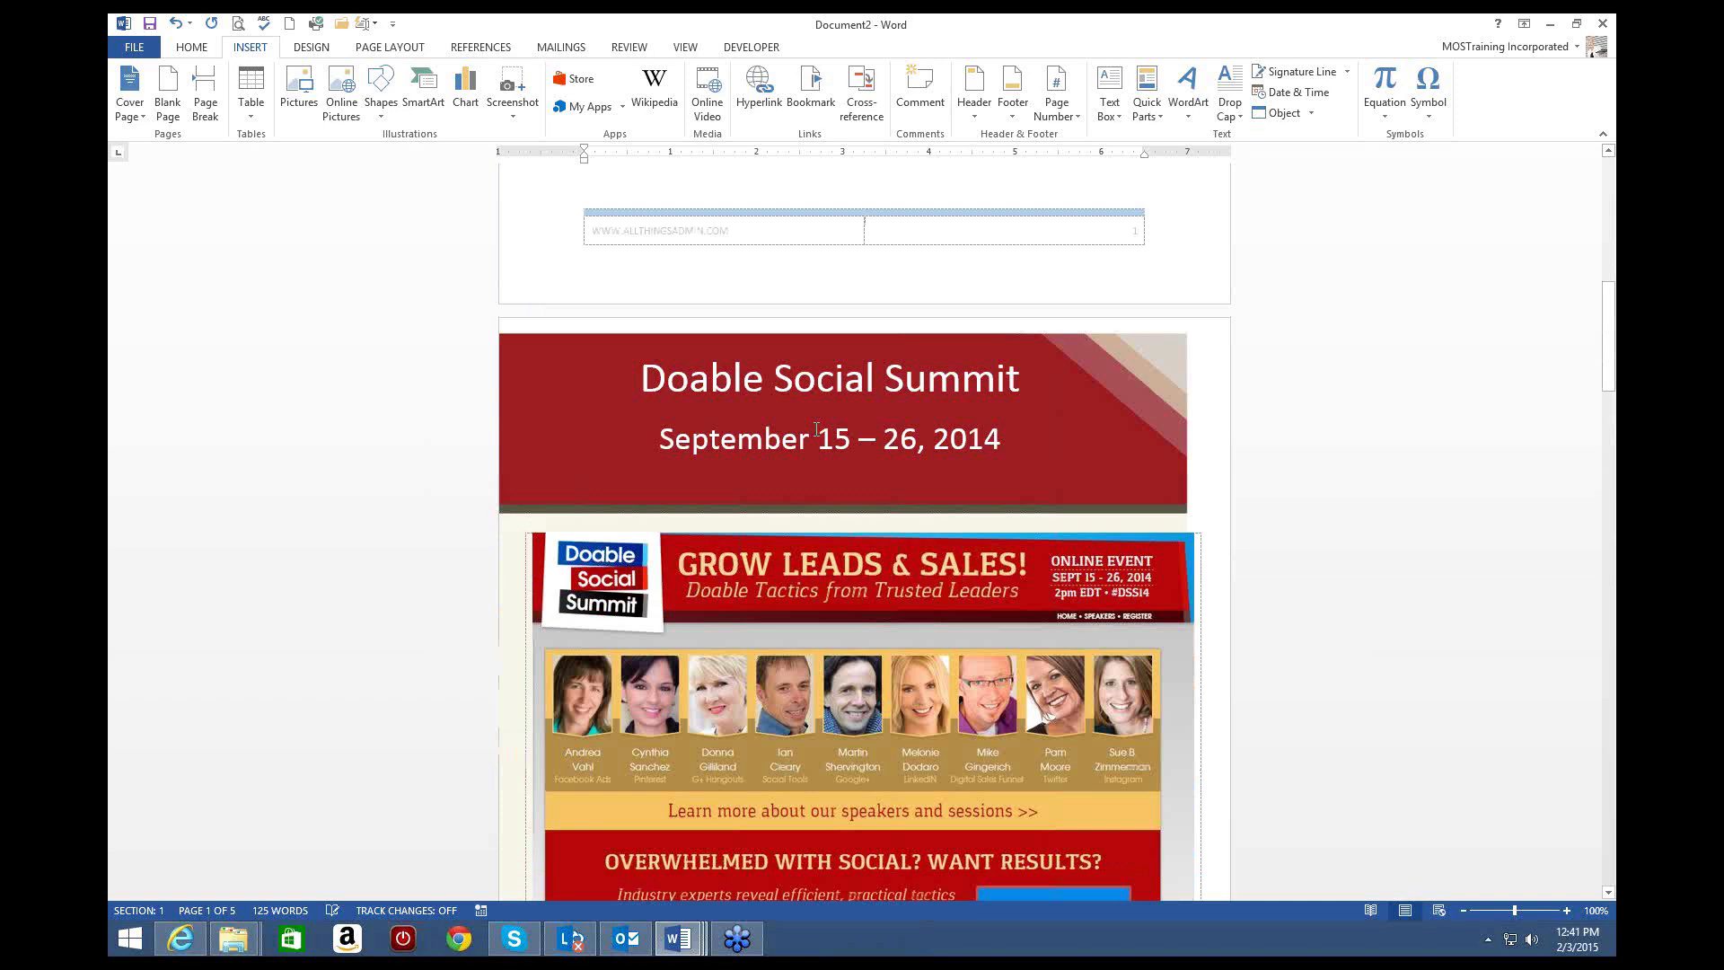
pyautogui.scroll(-7, 816, 428)
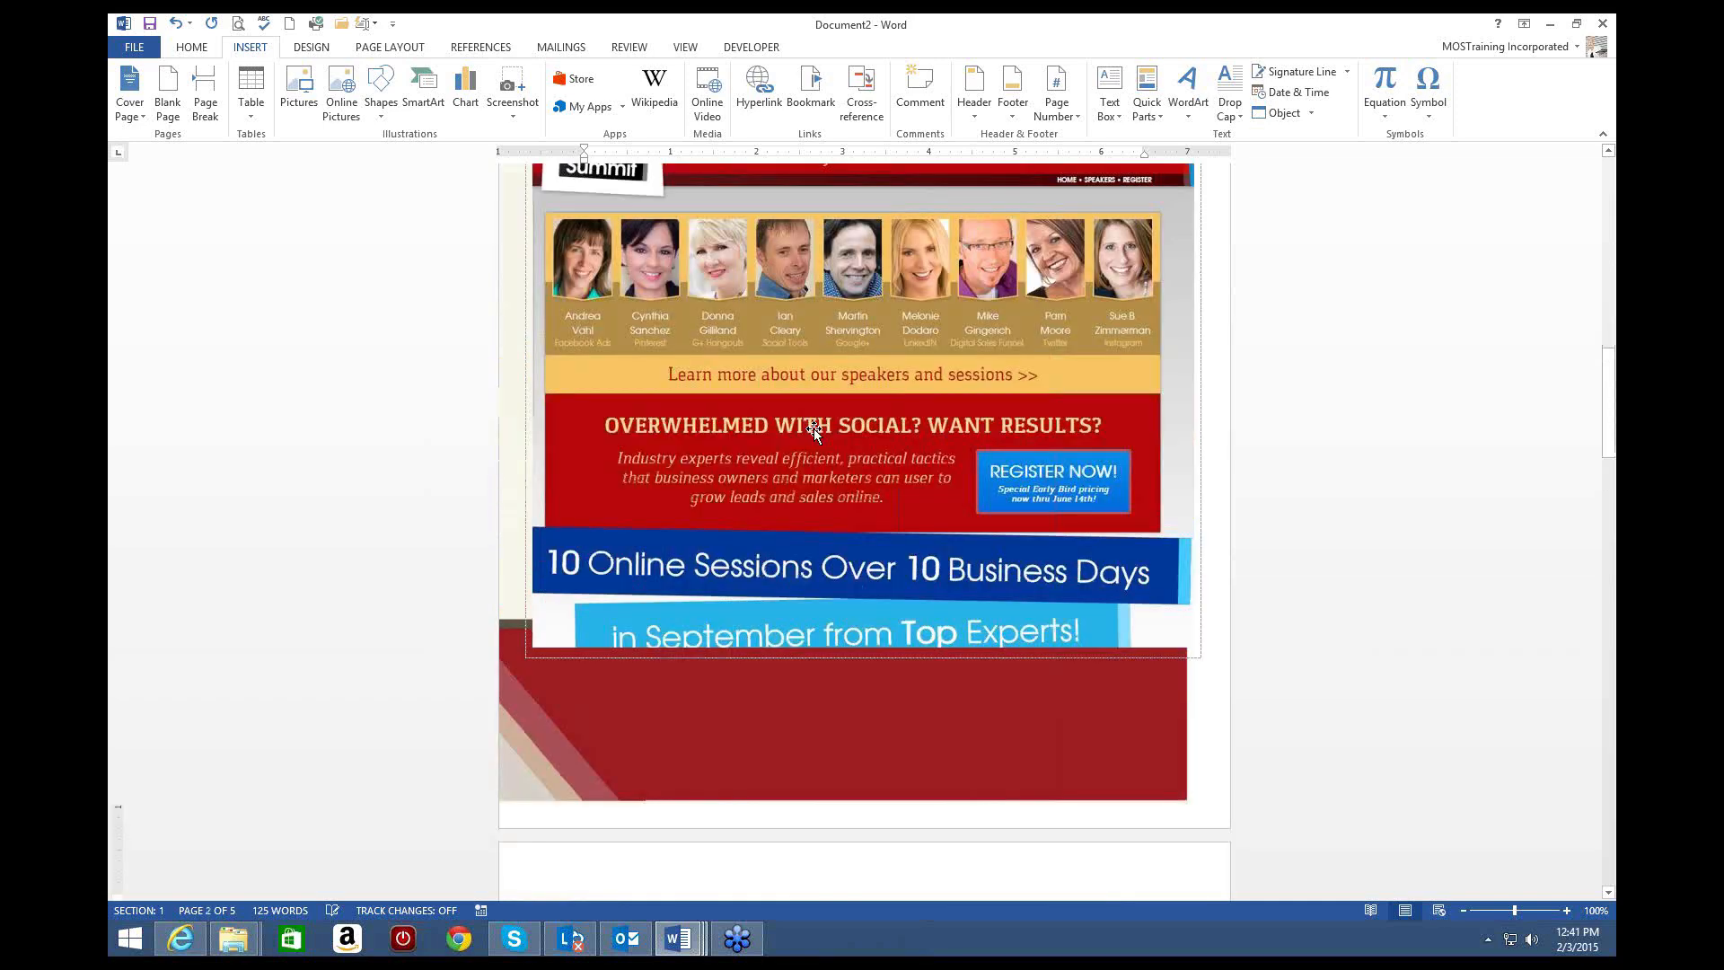
pyautogui.scroll(15, 819, 449)
pyautogui.scroll(-5, 822, 471)
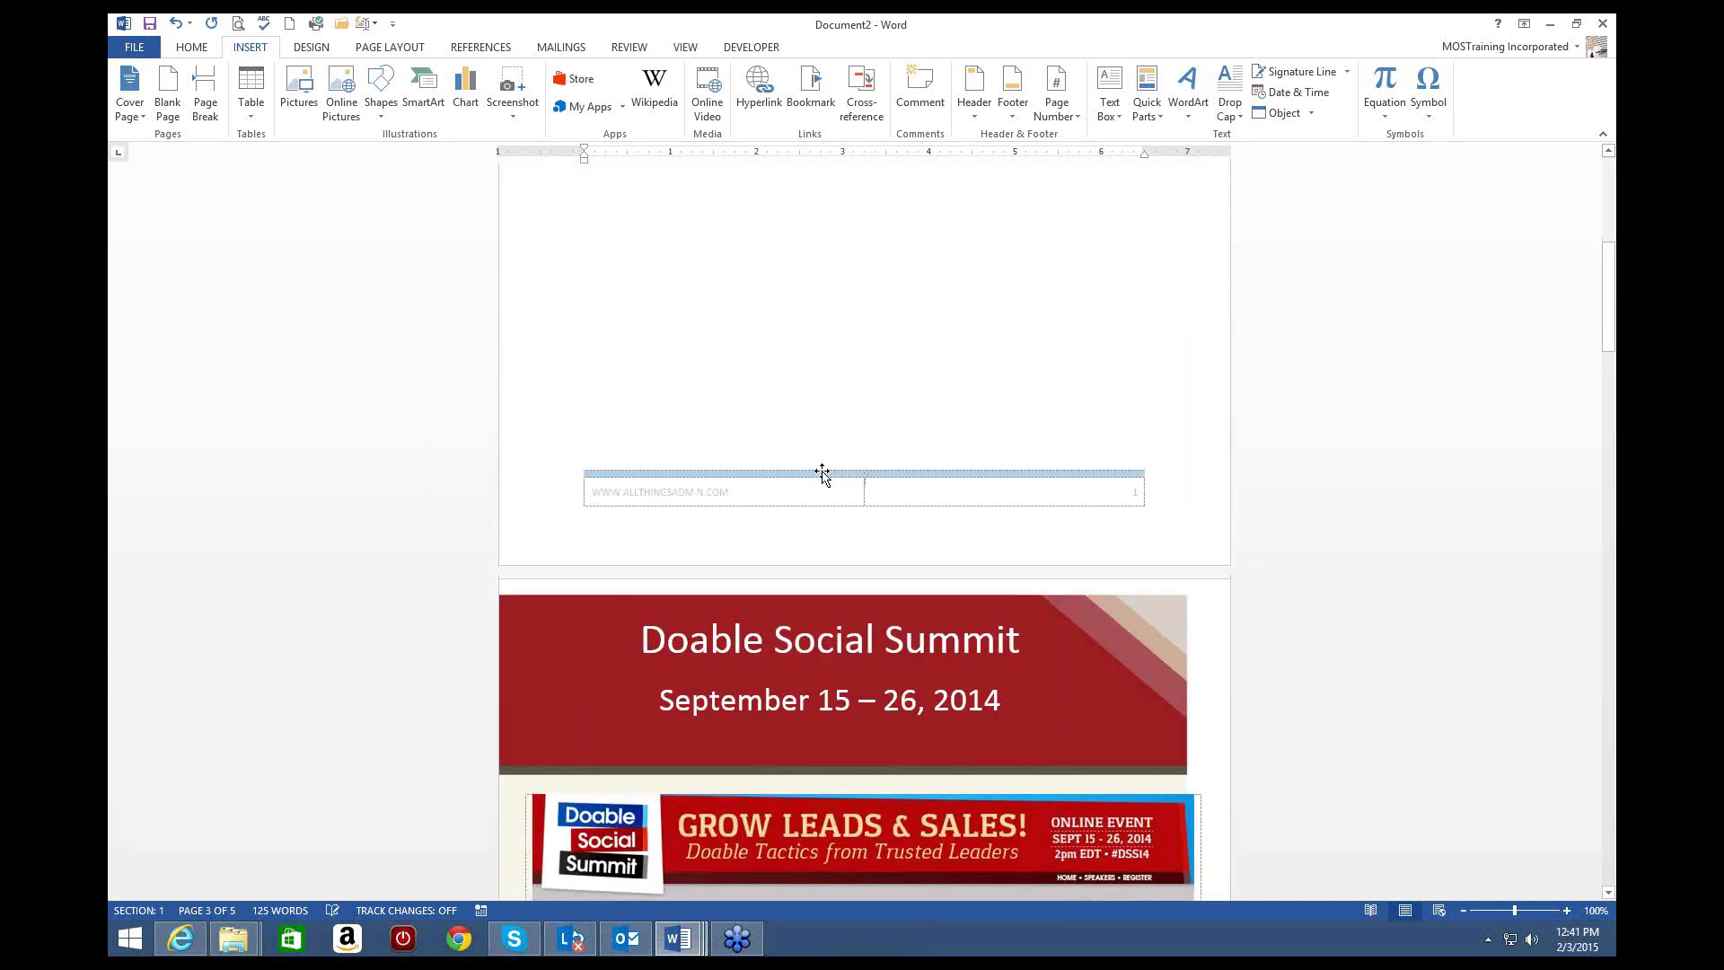
pyautogui.scroll(-5, 821, 474)
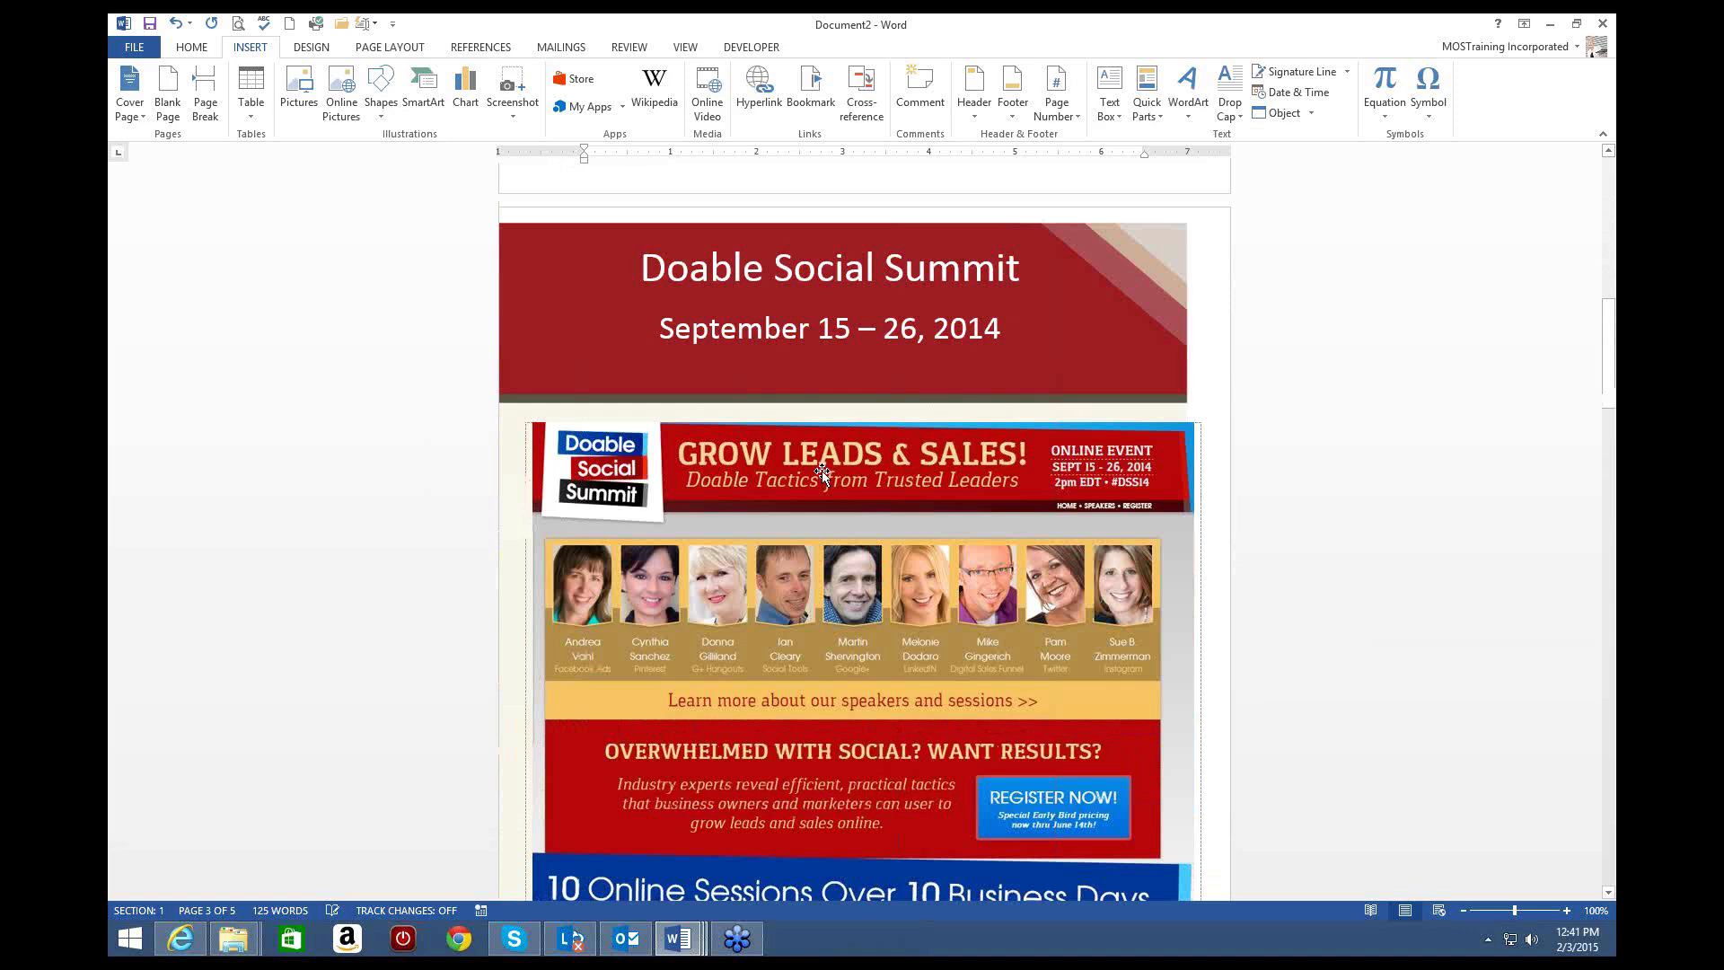
pyautogui.scroll(-1, 822, 471)
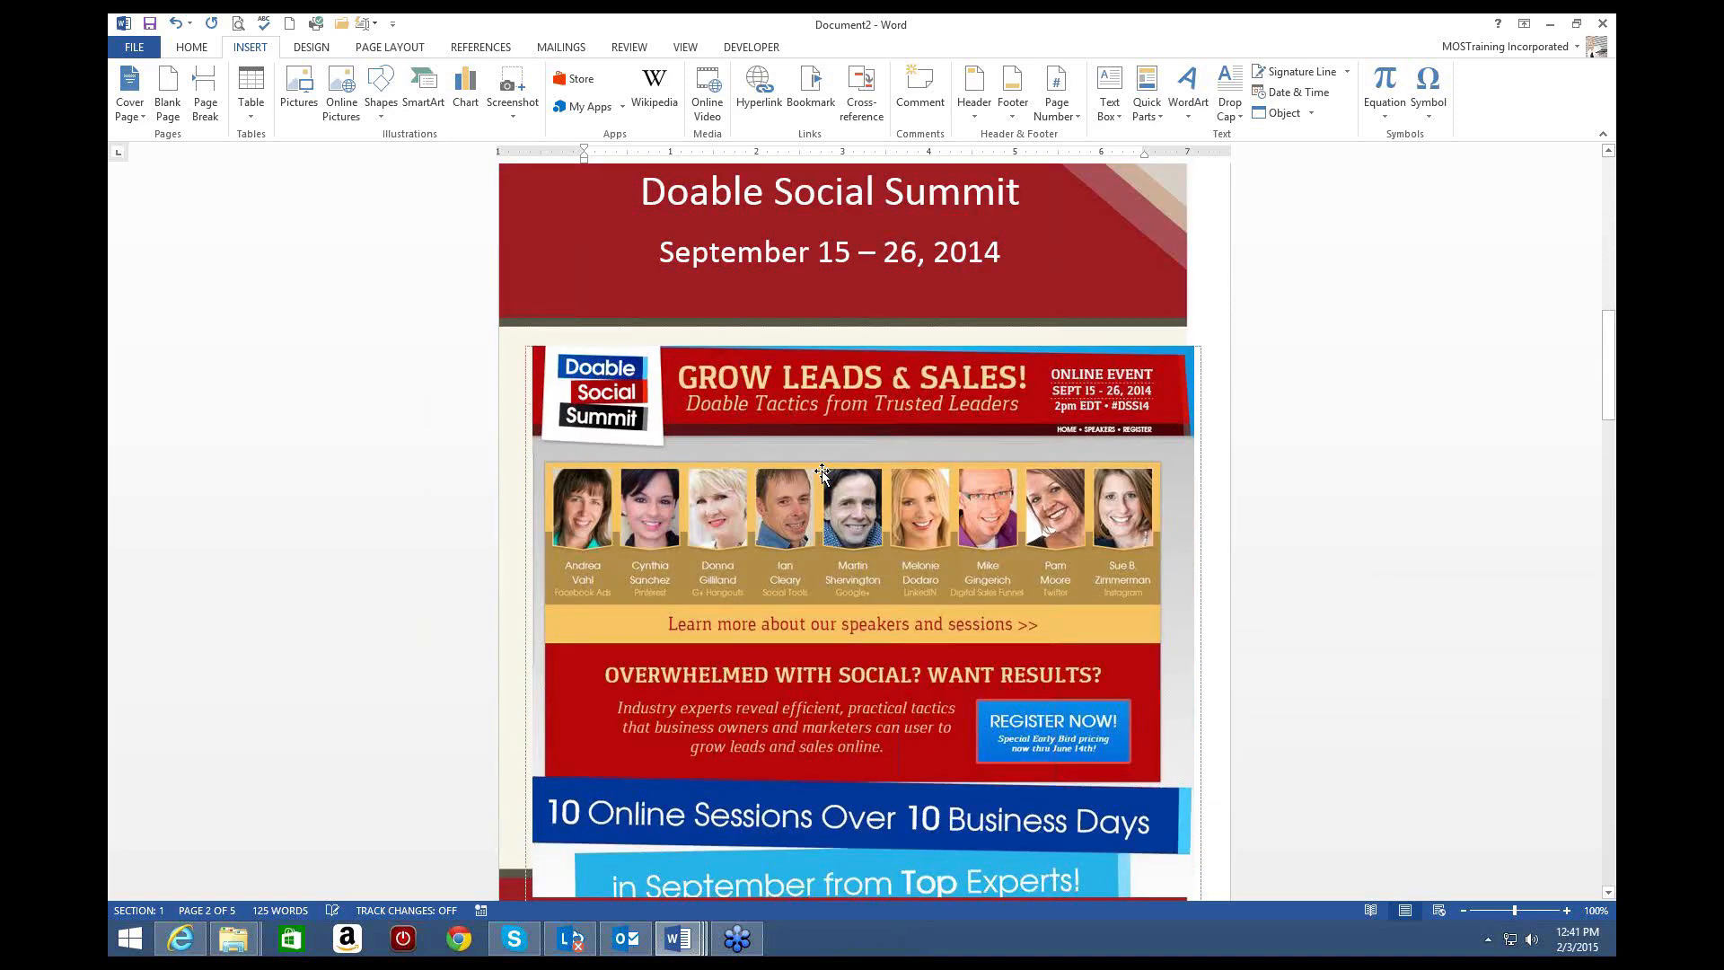
pyautogui.scroll(1, 821, 471)
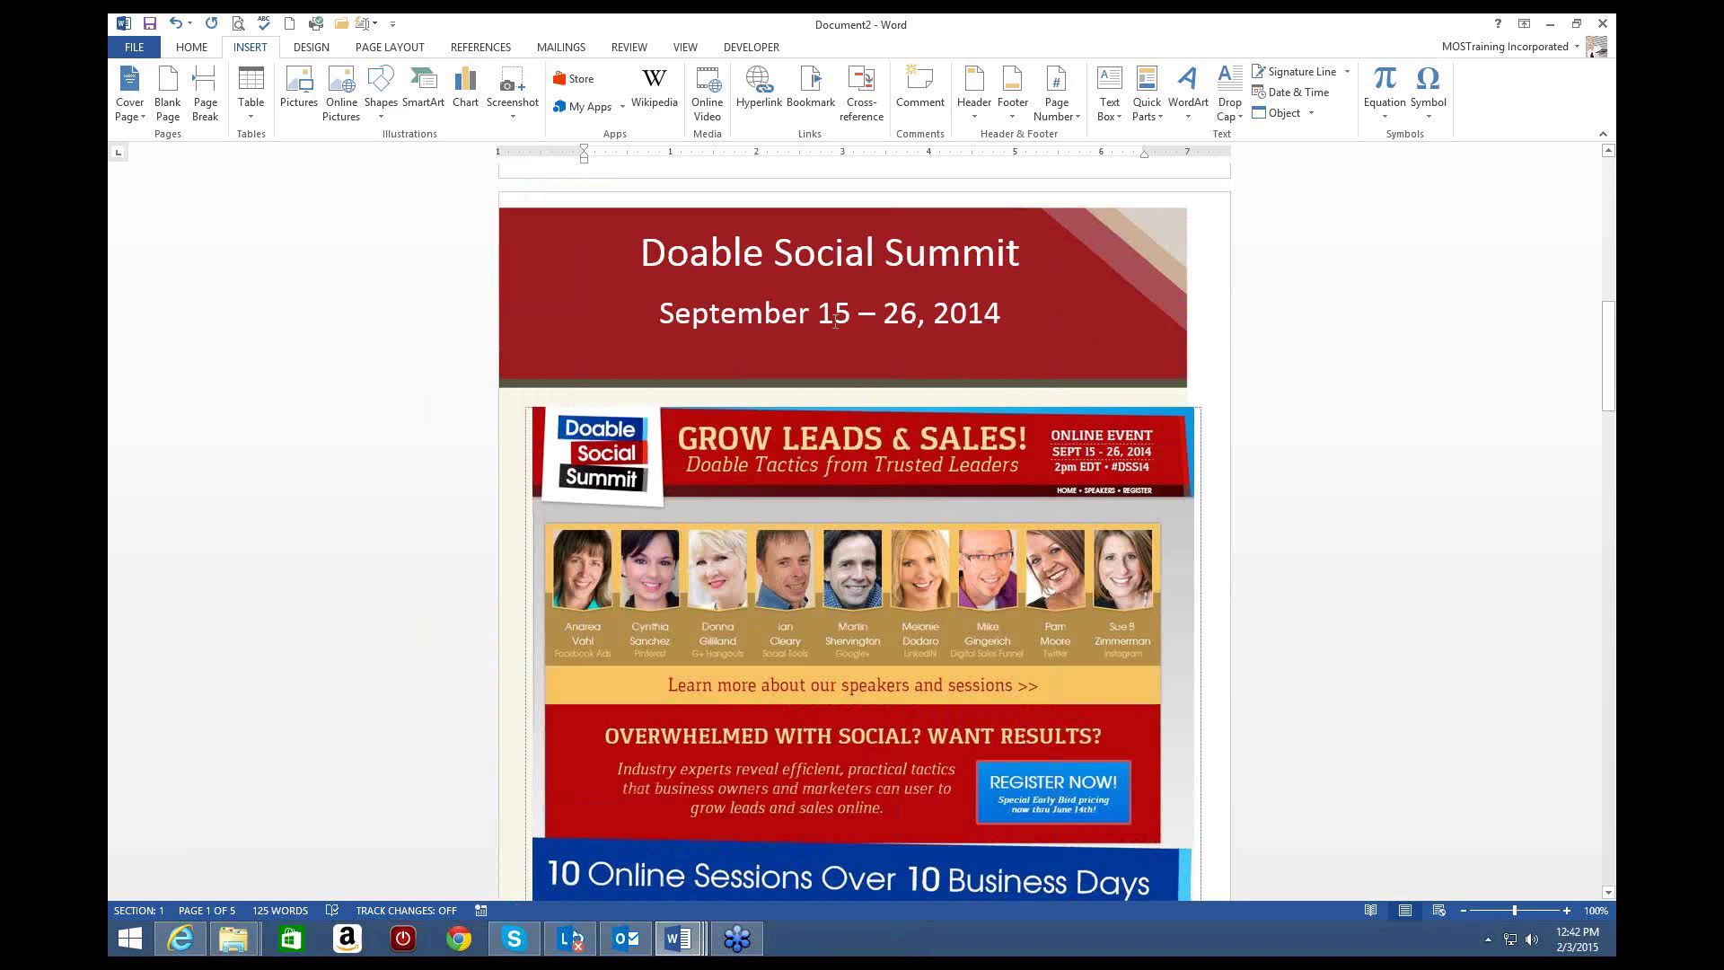
# Step: Delete the date line "September 15 – 26, 2014" from the Doable Social Summit cover page
pyautogui.click(833, 317)
pyautogui.click(661, 310)
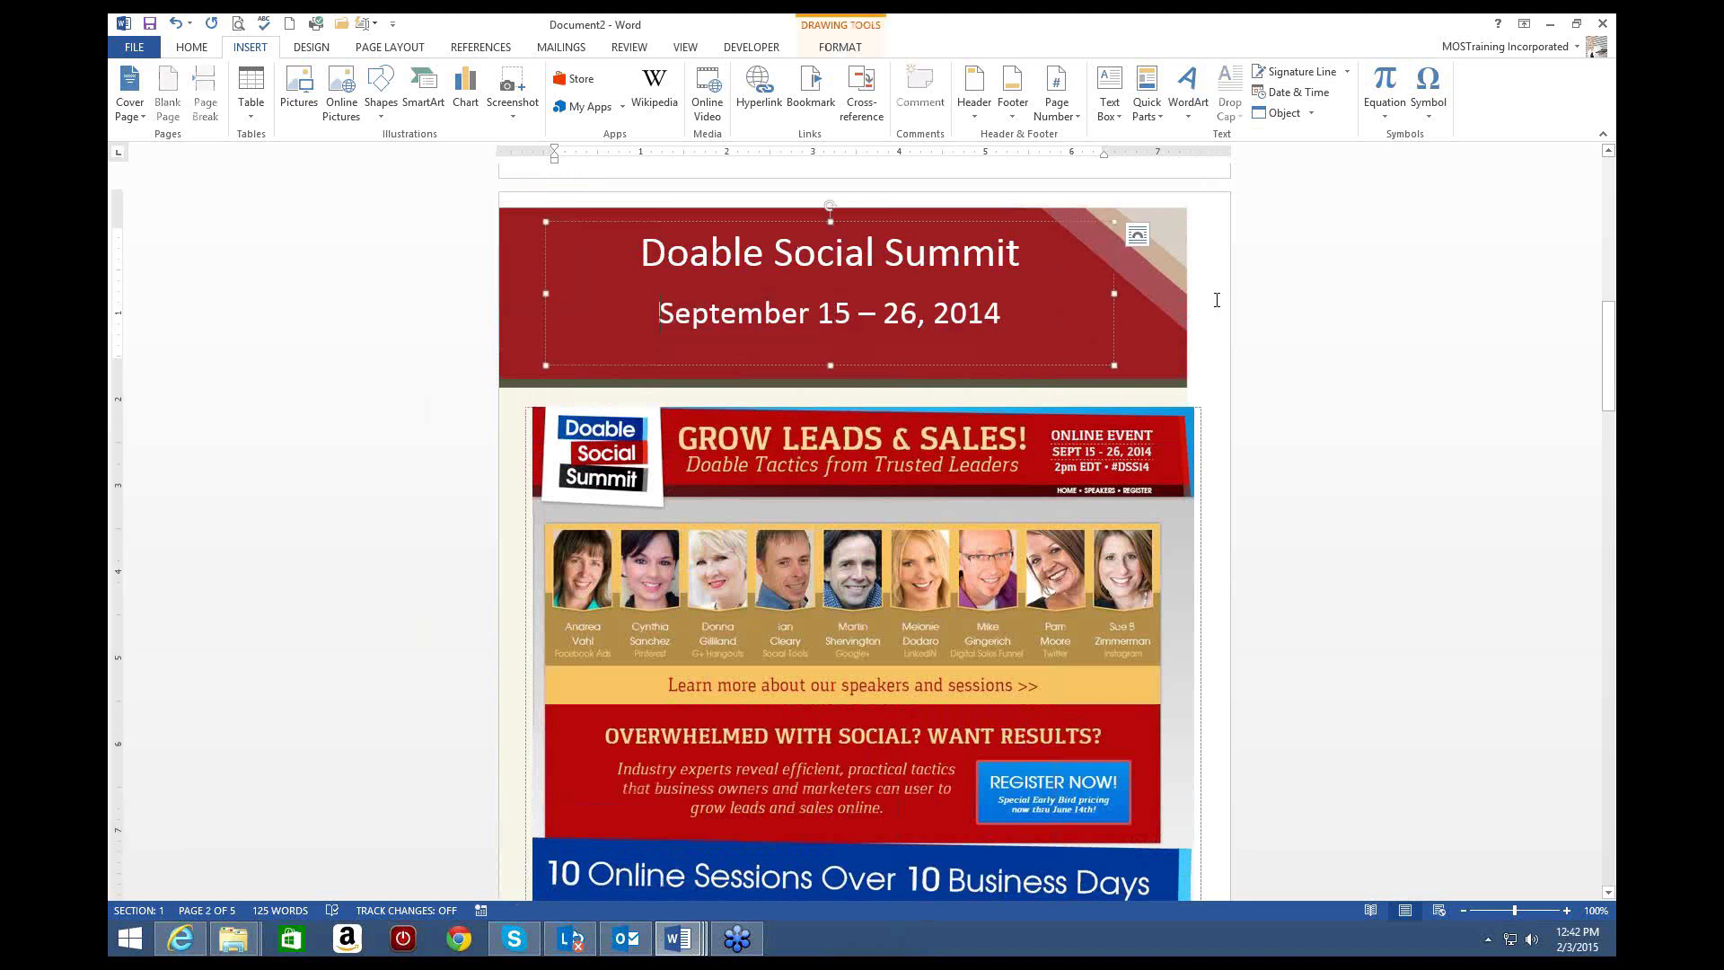
pyautogui.hotkey('shift', 'End')
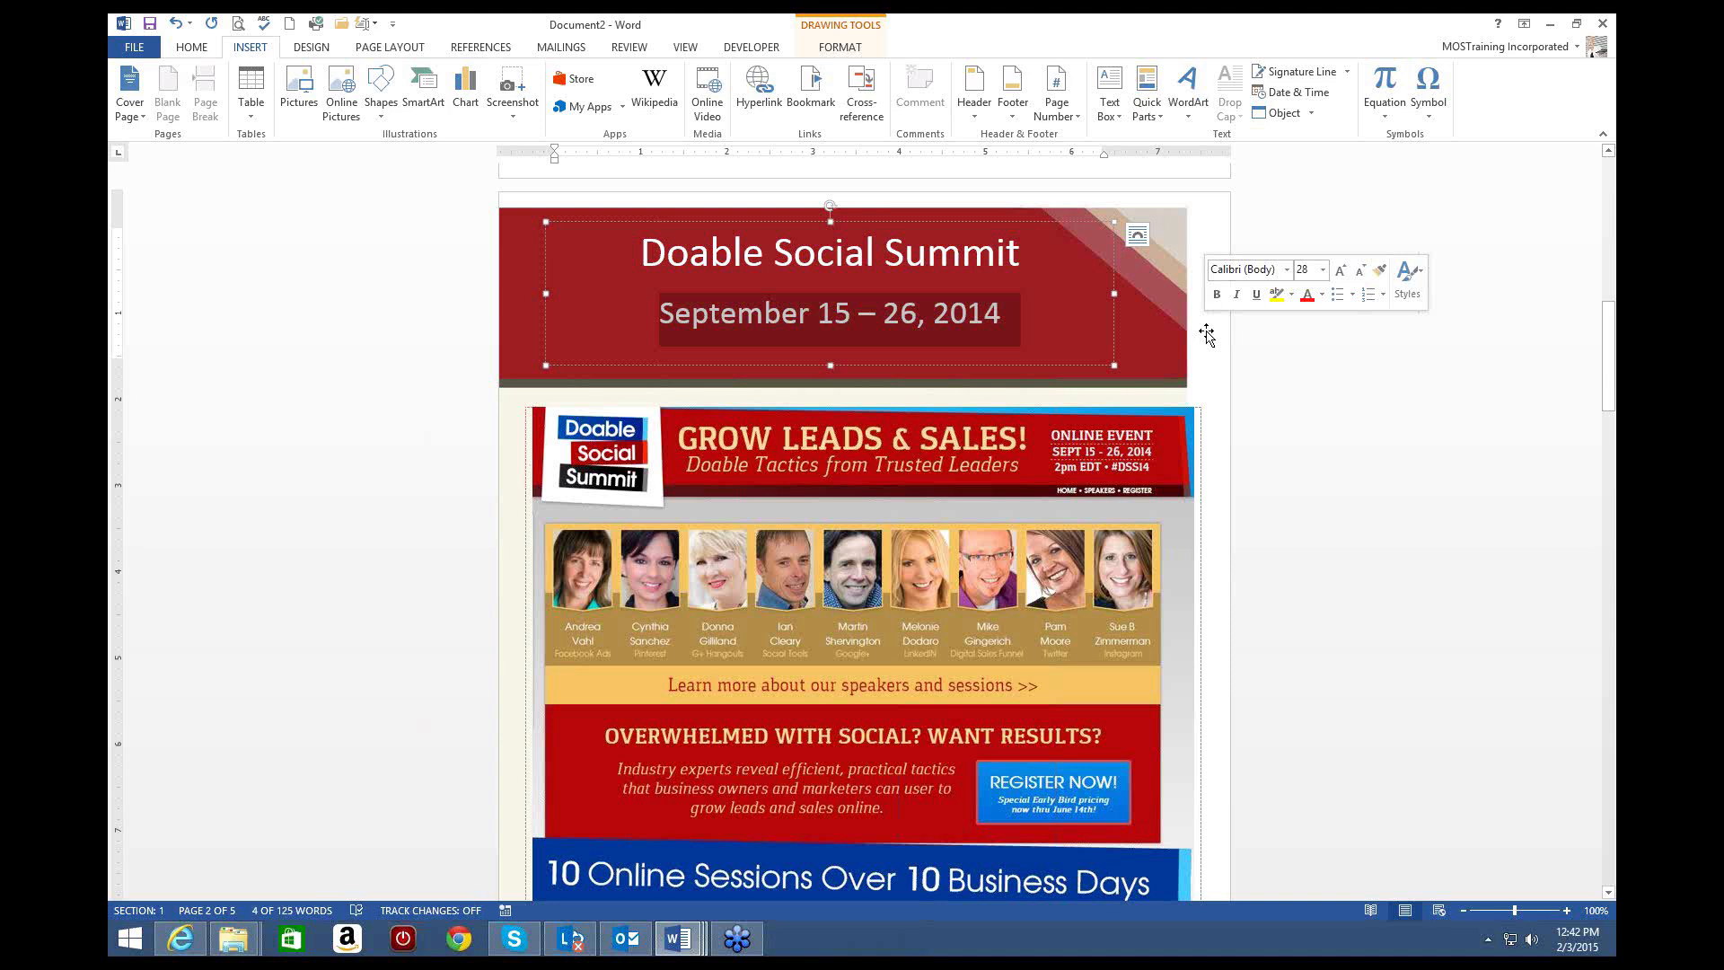
pyautogui.press('Delete')
pyautogui.click(1171, 294)
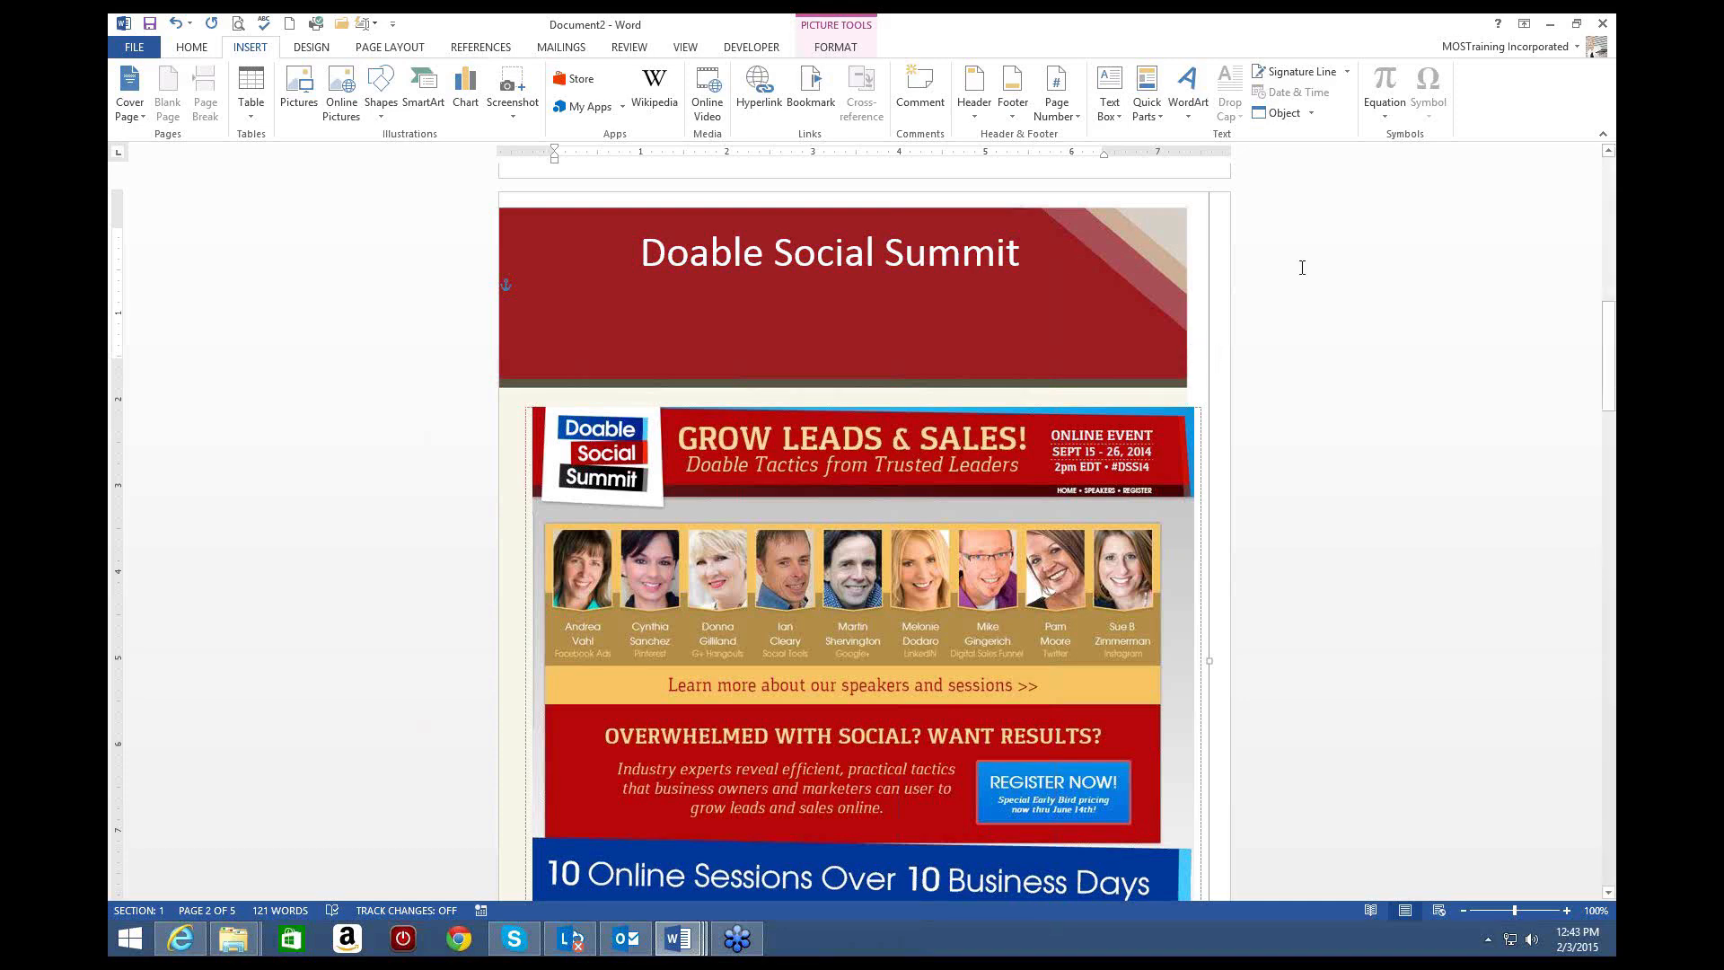
pyautogui.scroll(2, 1259, 266)
pyautogui.scroll(6, 1138, 270)
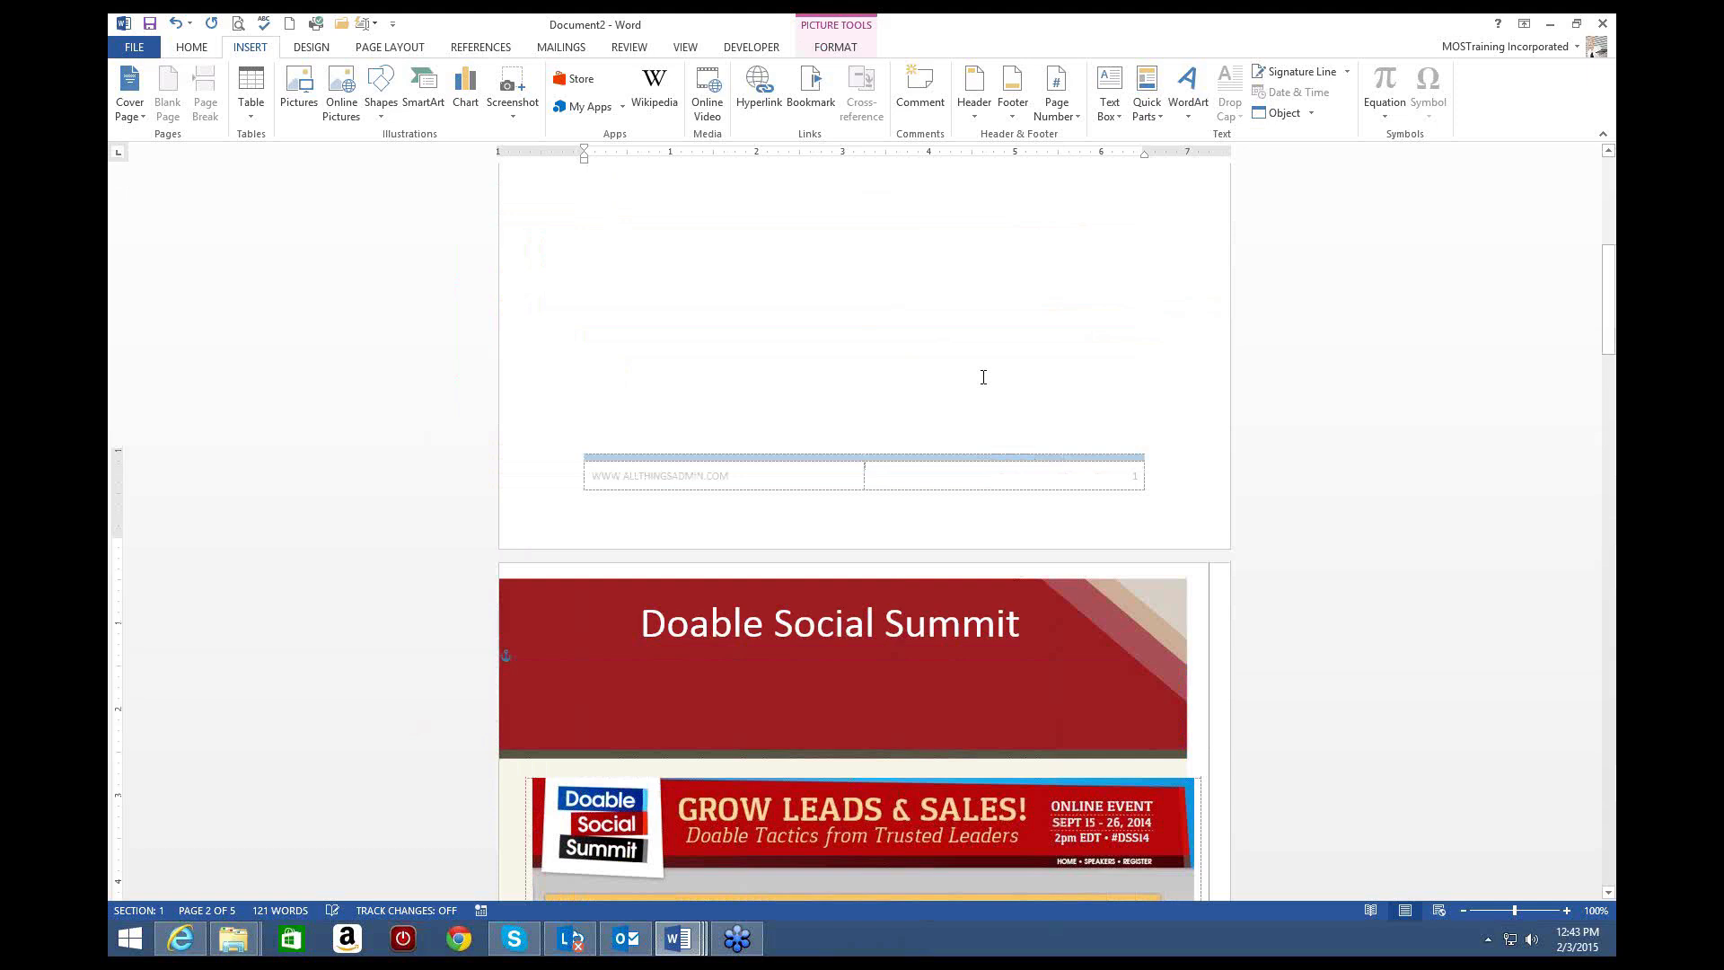
pyautogui.scroll(-6, 988, 372)
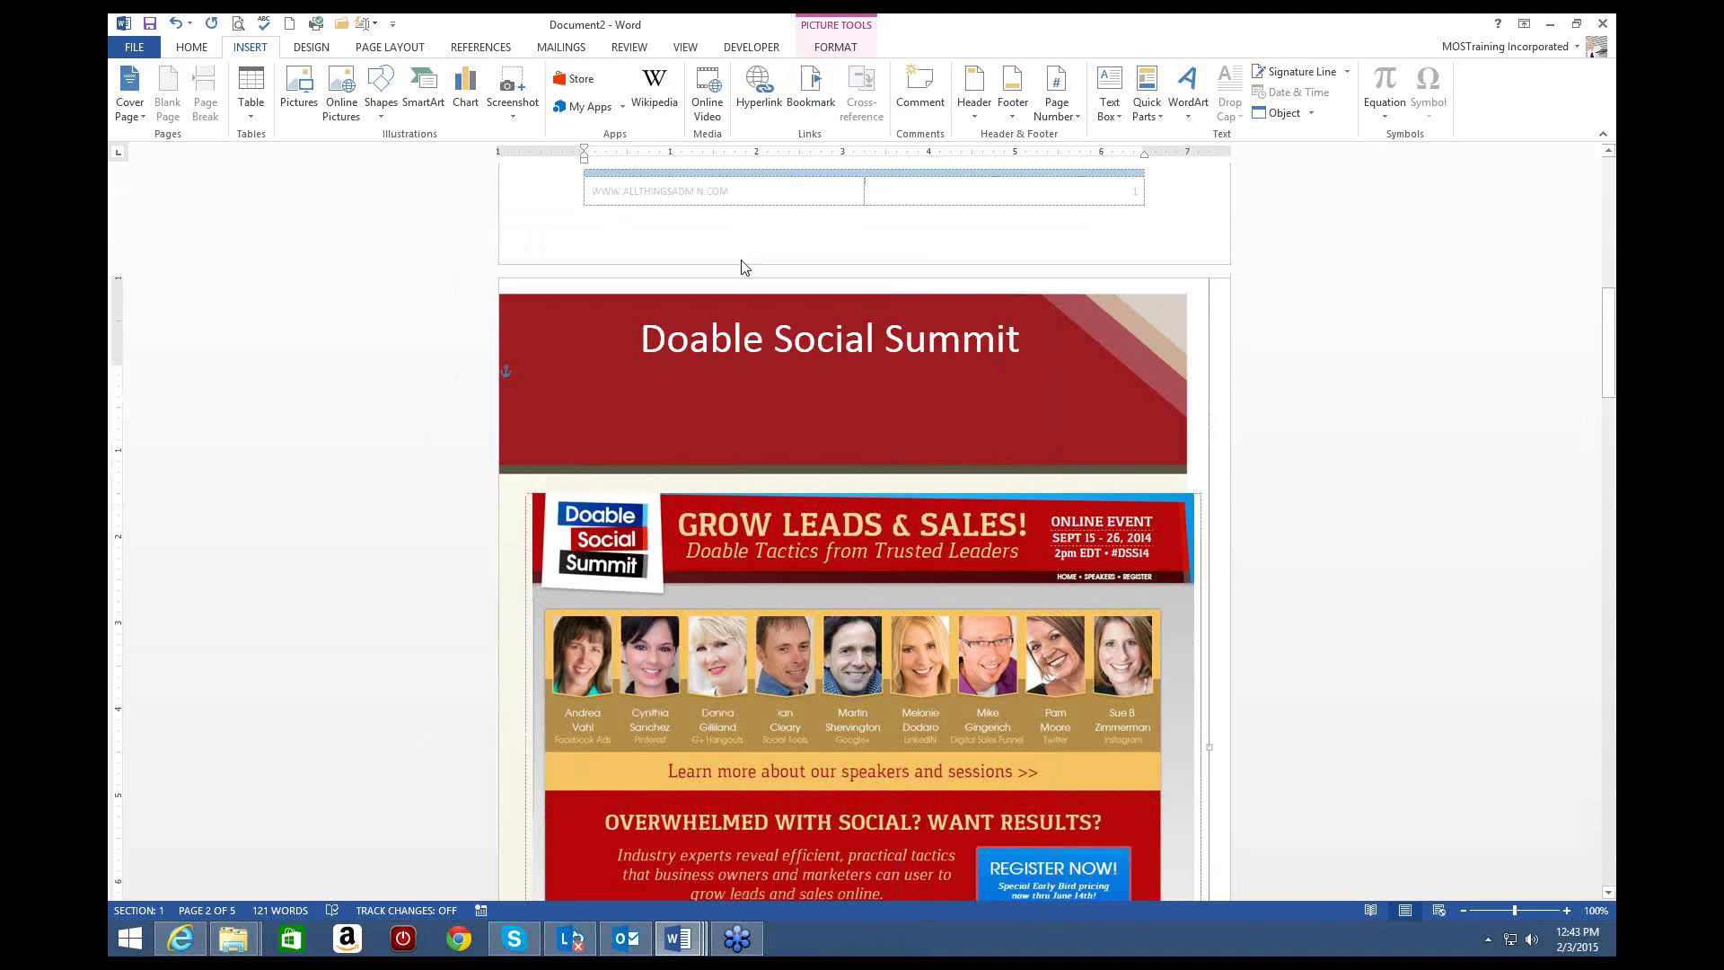
pyautogui.scroll(7, 742, 267)
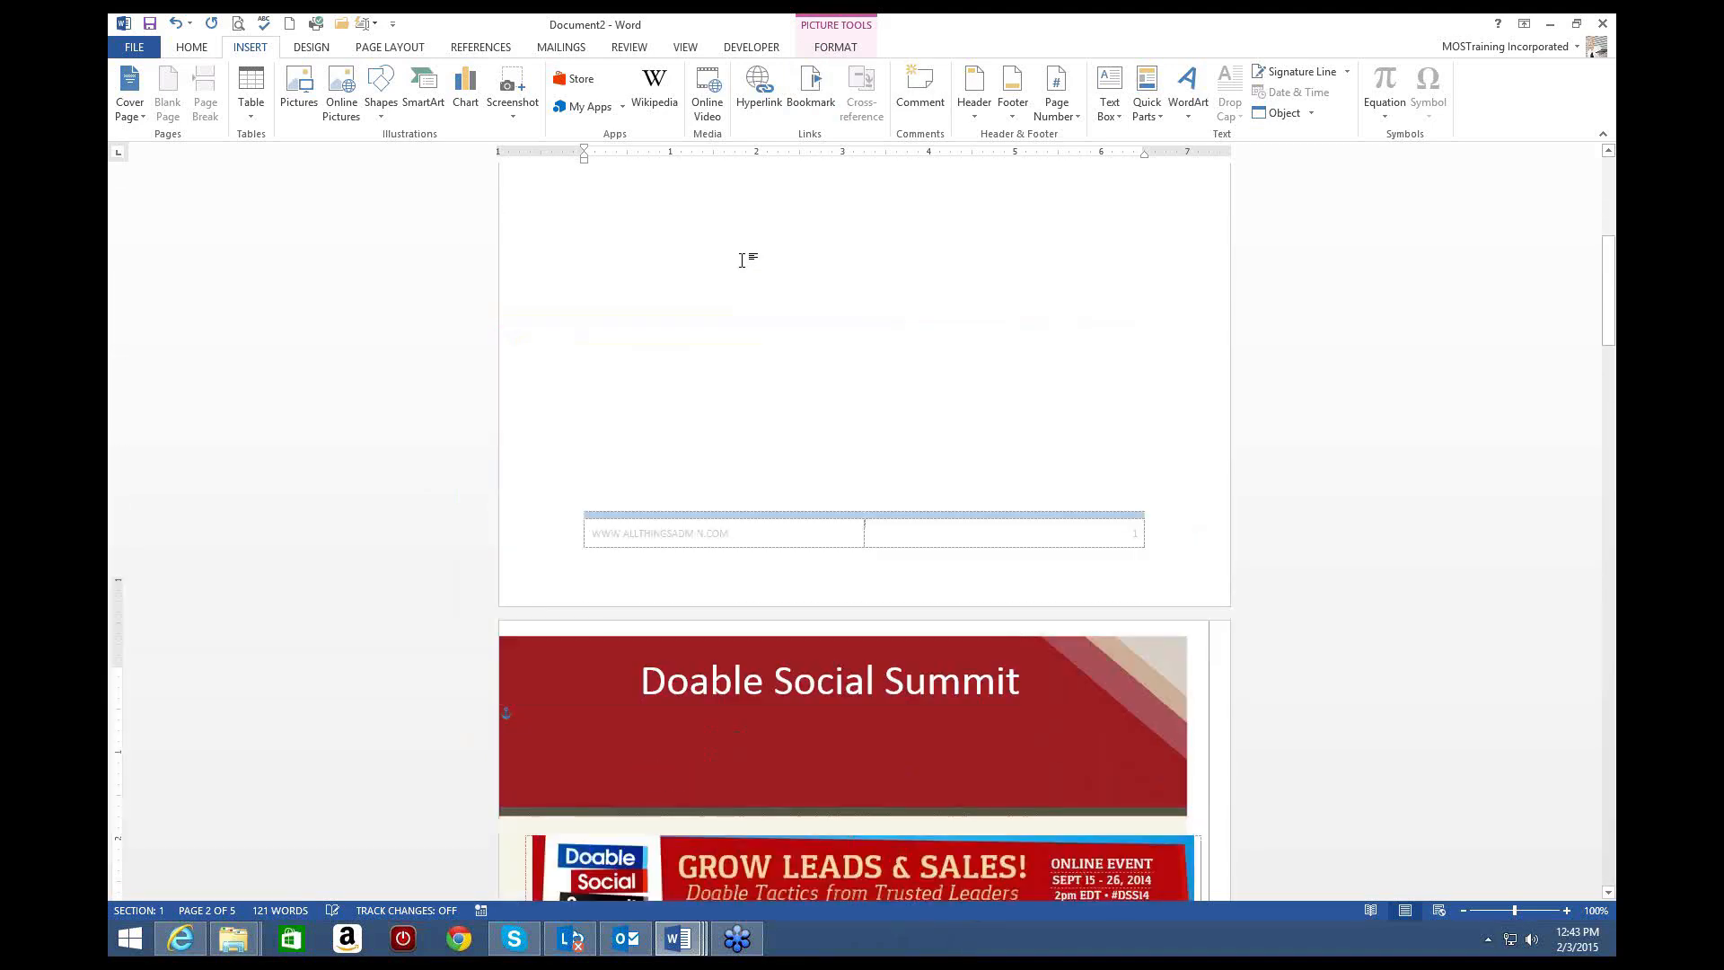
pyautogui.scroll(-1, 742, 261)
pyautogui.scroll(-4, 742, 261)
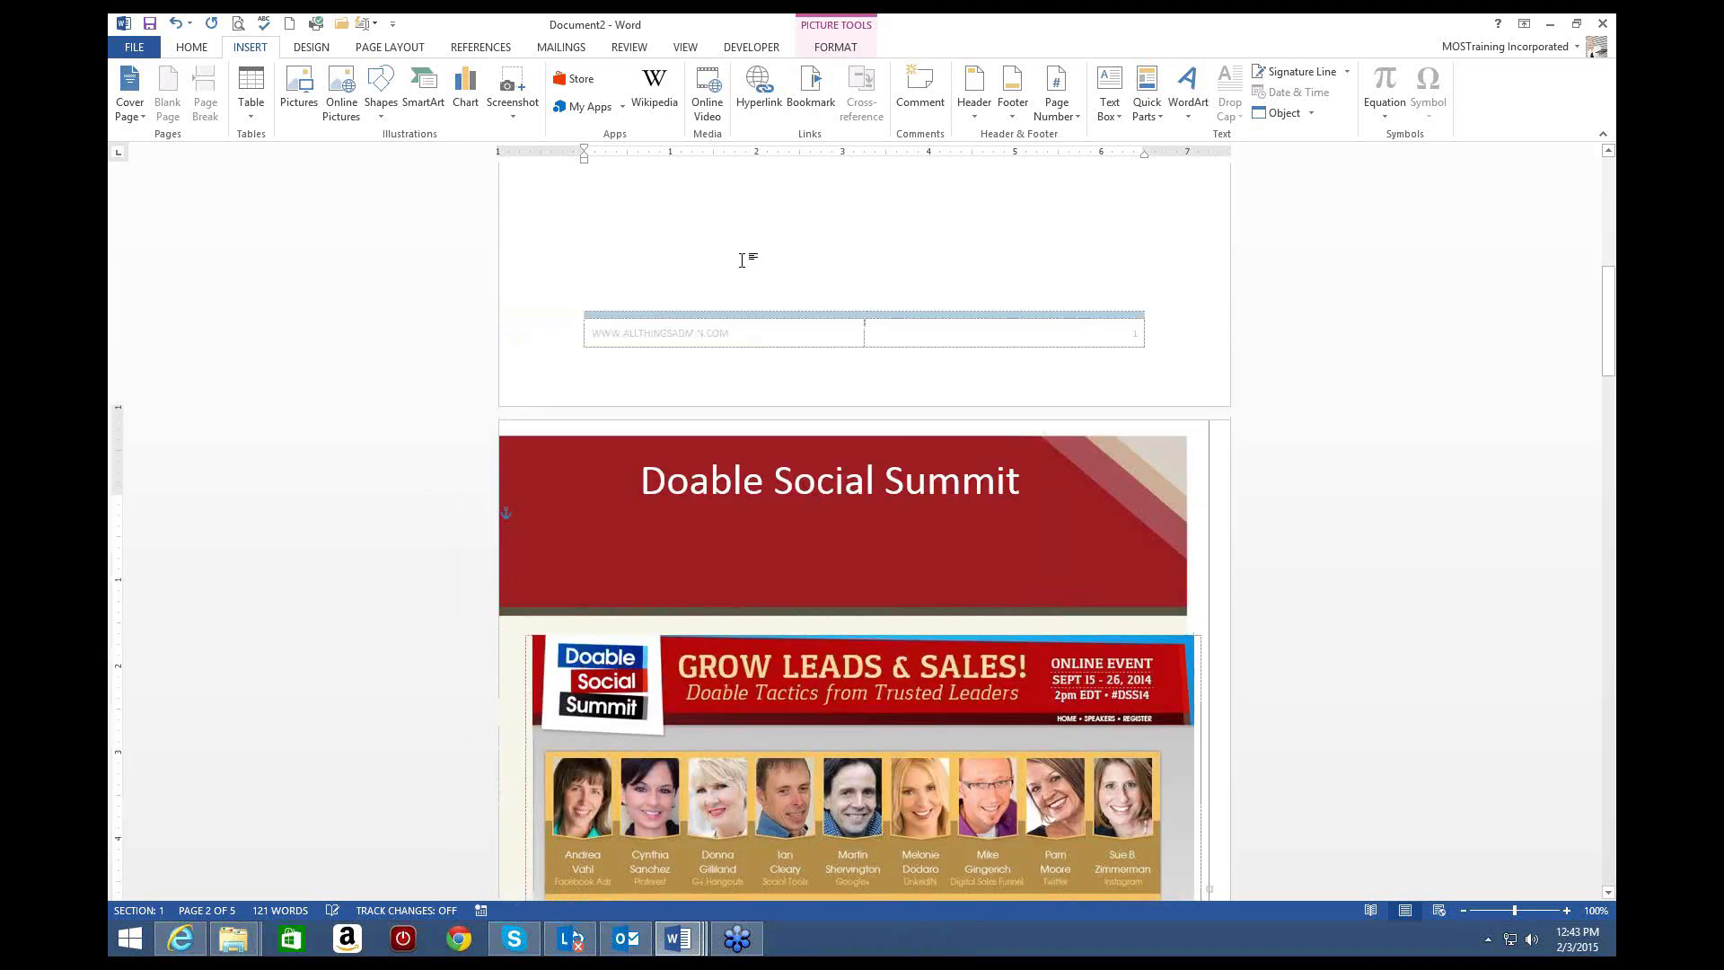
# Step: Insert the Whisp Sidebar text box on the blank page that follows the Doable Social Summit cover page
pyautogui.scroll(-2, 742, 260)
pyautogui.scroll(-20, 741, 259)
pyautogui.moveTo(757, 382); pyautogui.dragTo(564, 341)
pyautogui.click(712, 366)
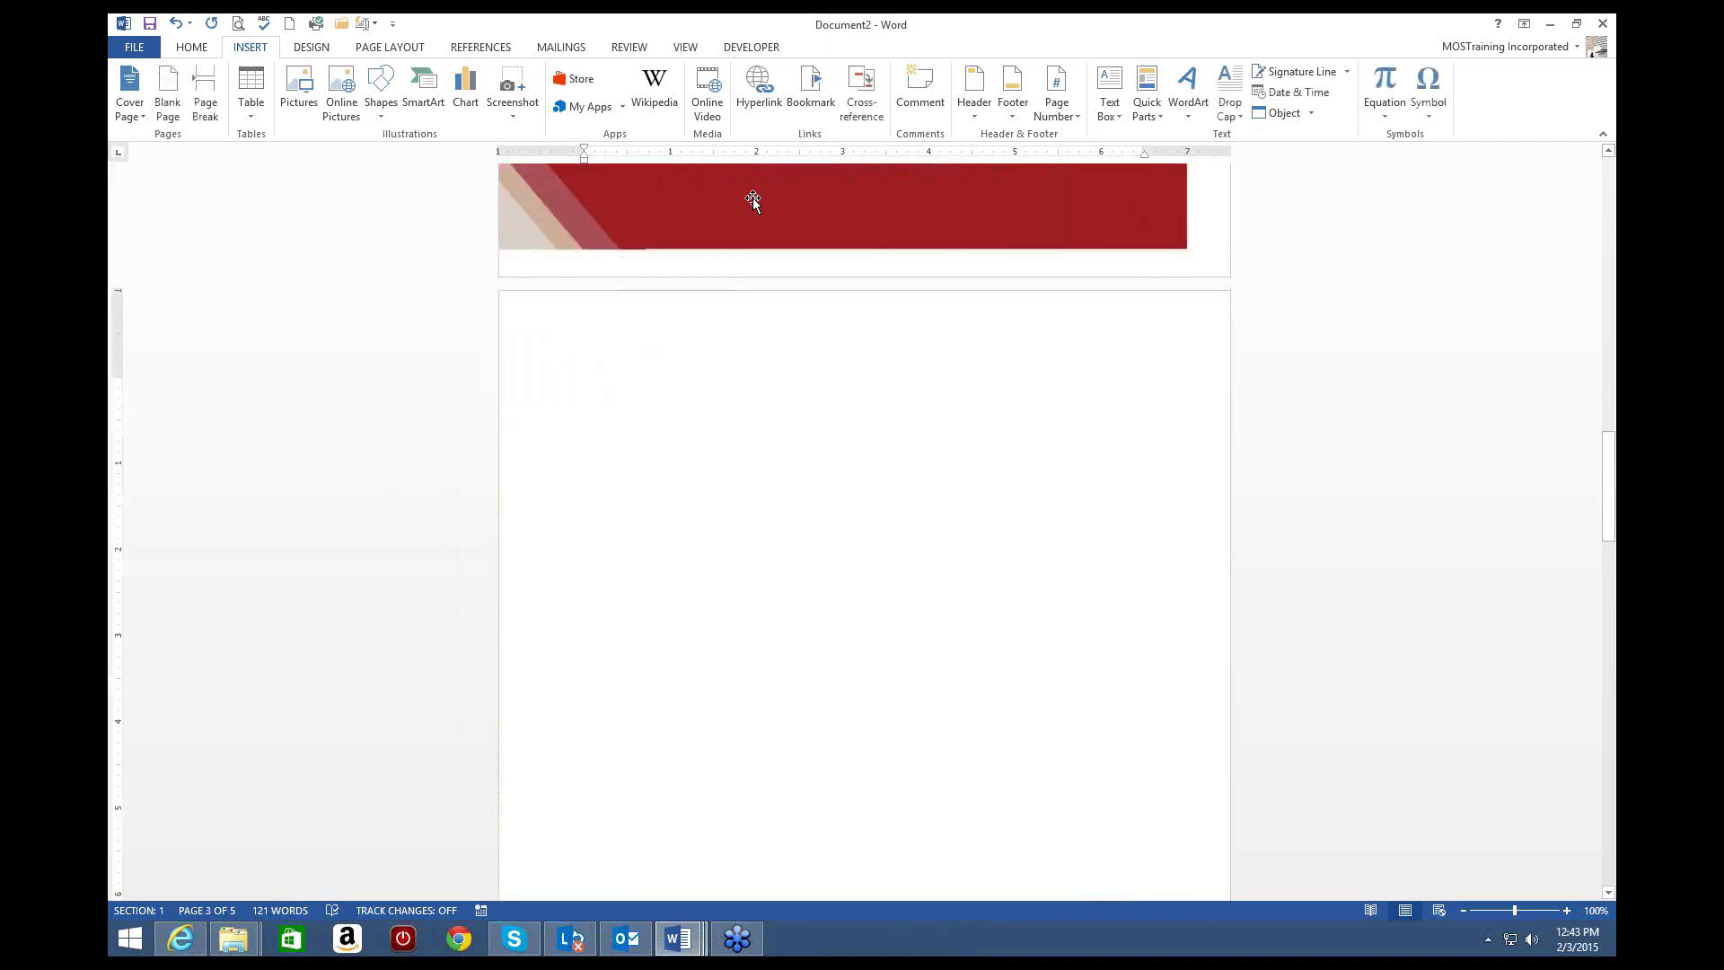
pyautogui.click(190, 50)
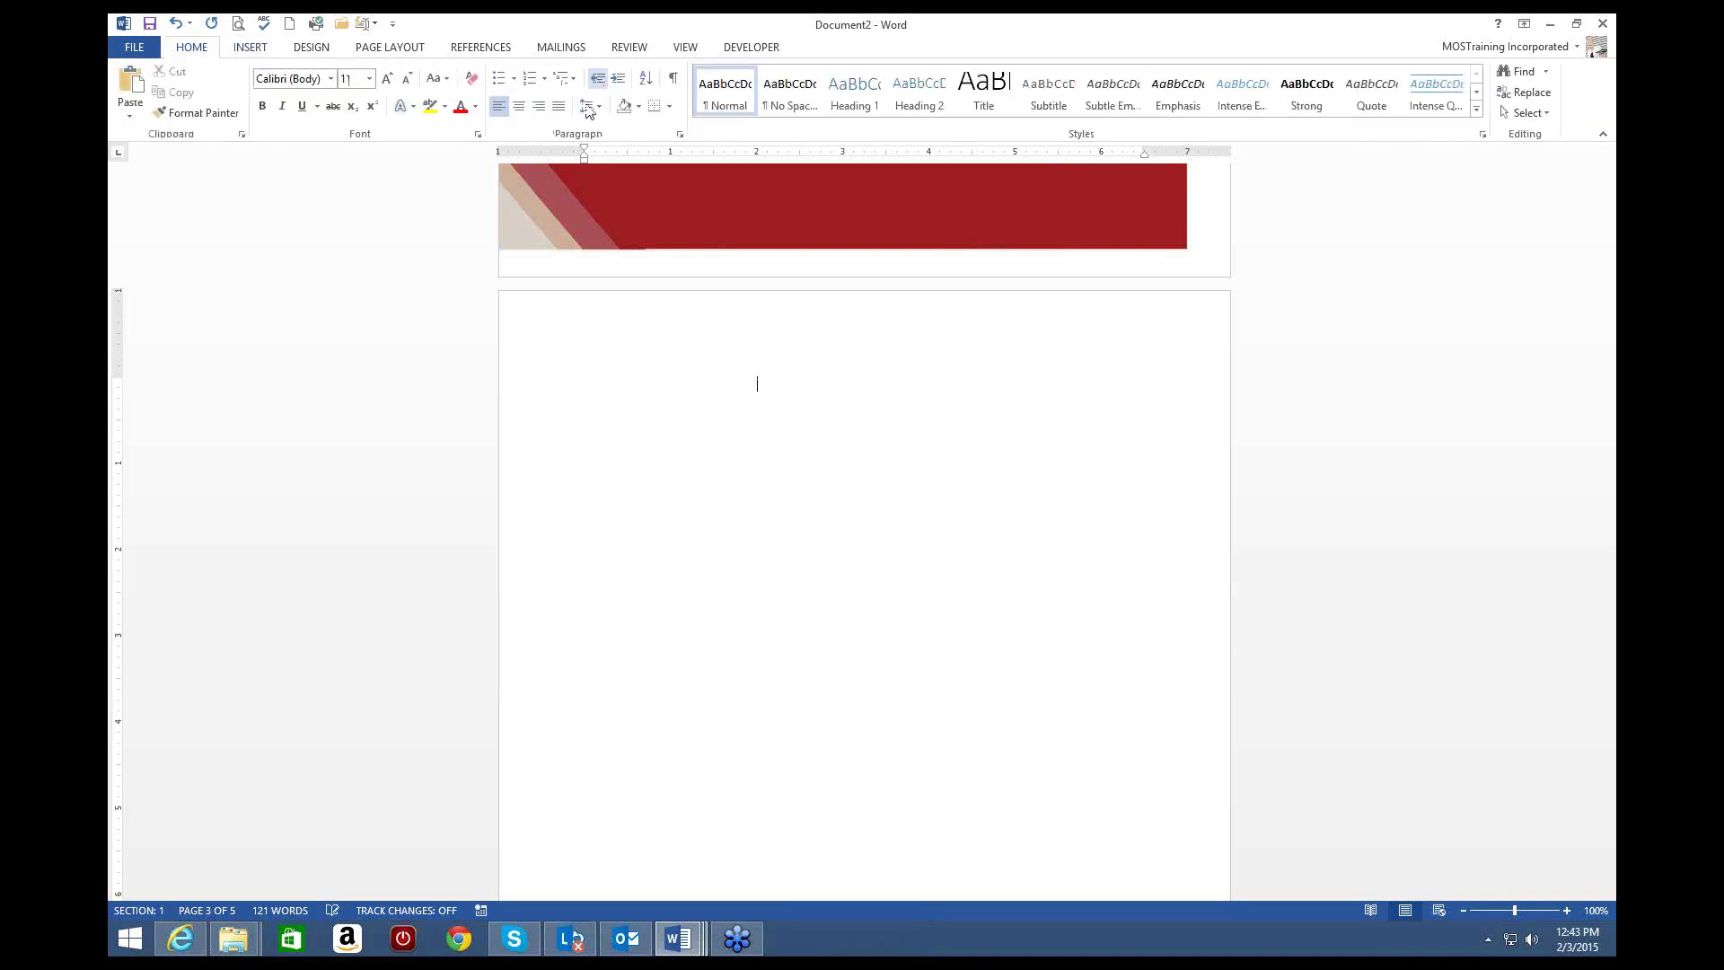
pyautogui.click(248, 50)
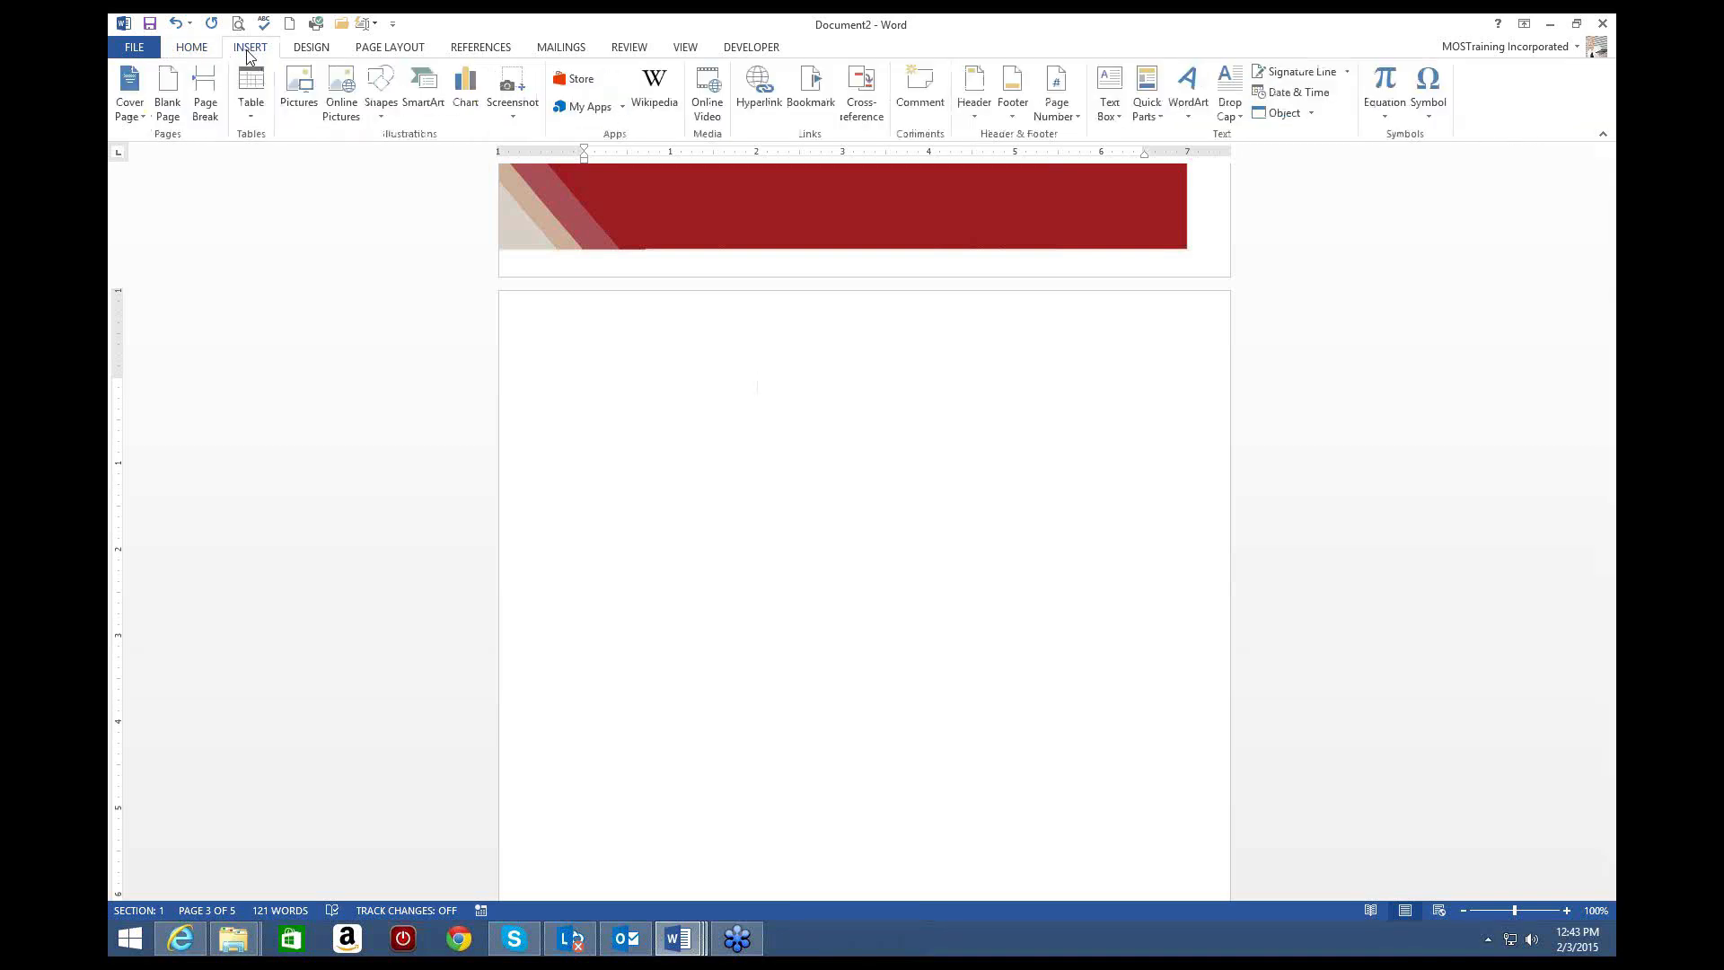
pyautogui.click(1119, 115)
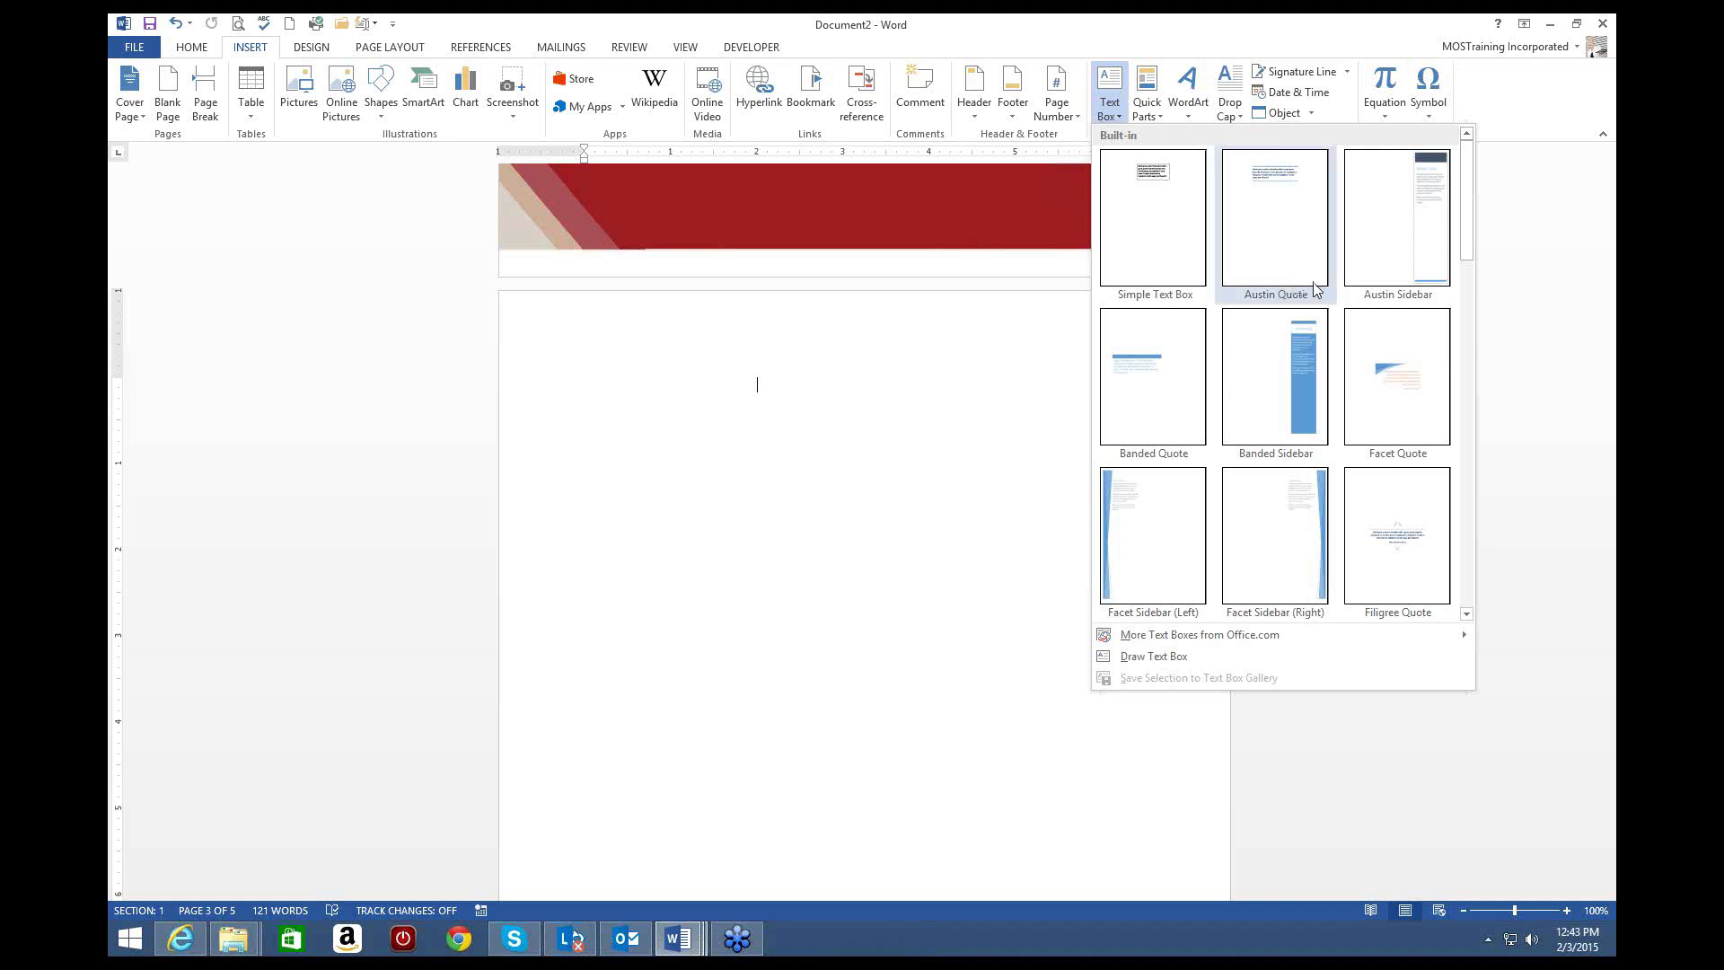
pyautogui.scroll(-10, 1446, 467)
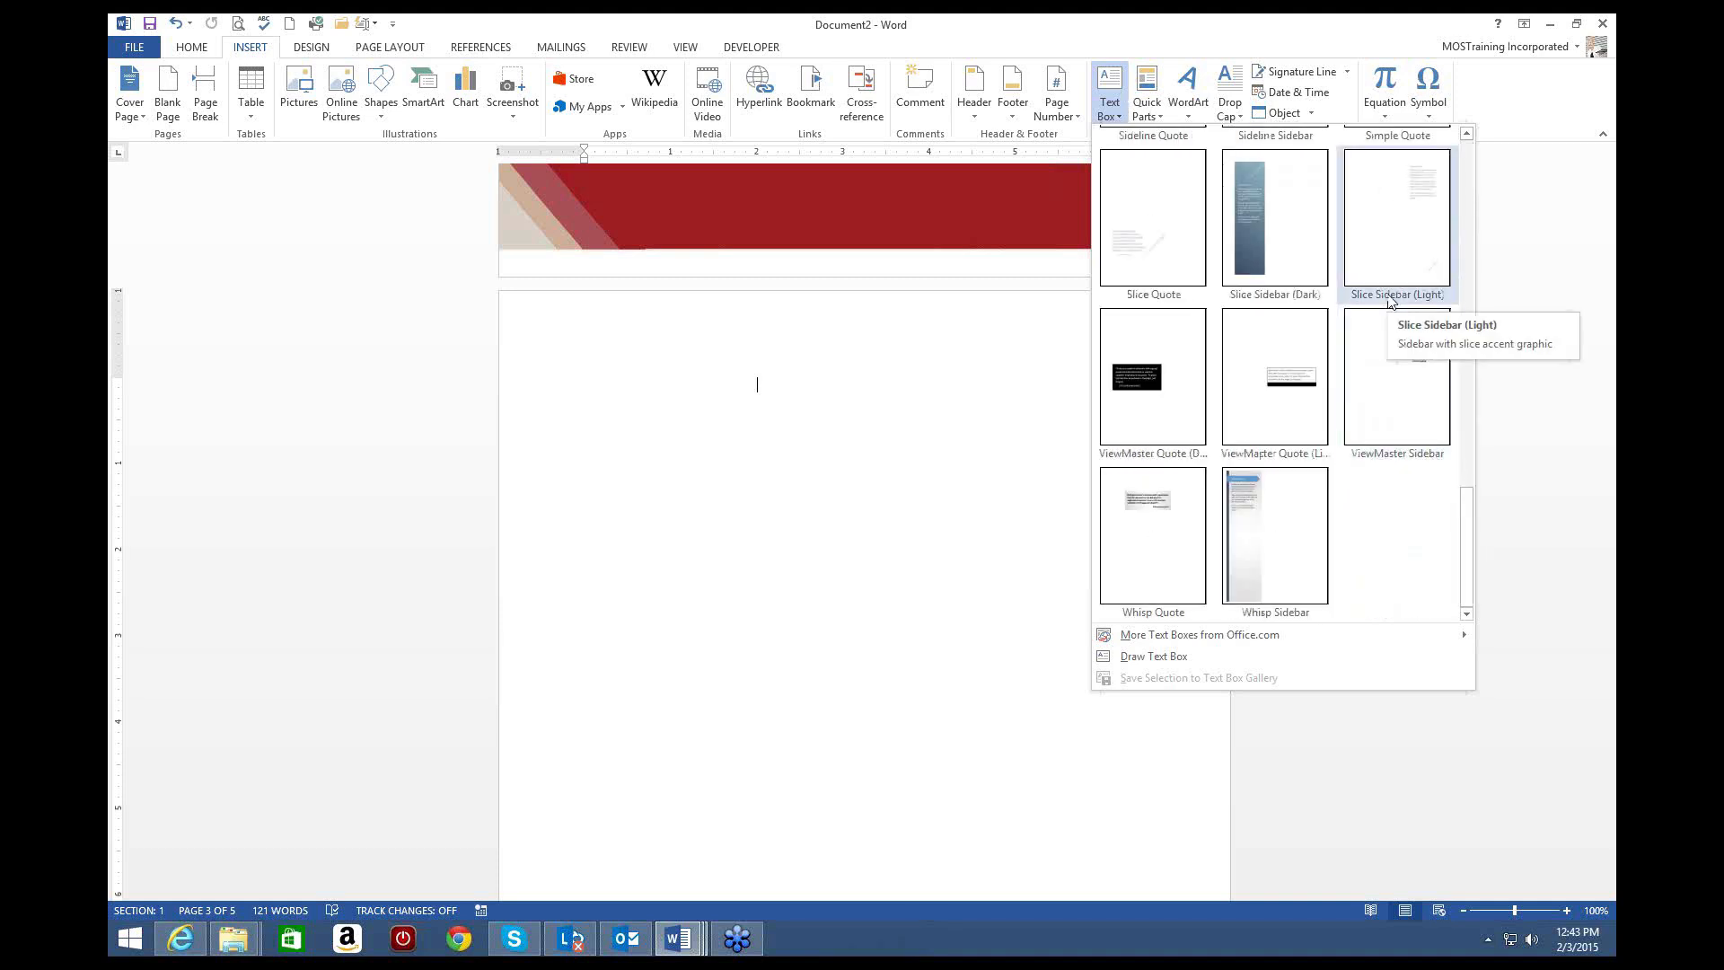
pyautogui.click(1254, 546)
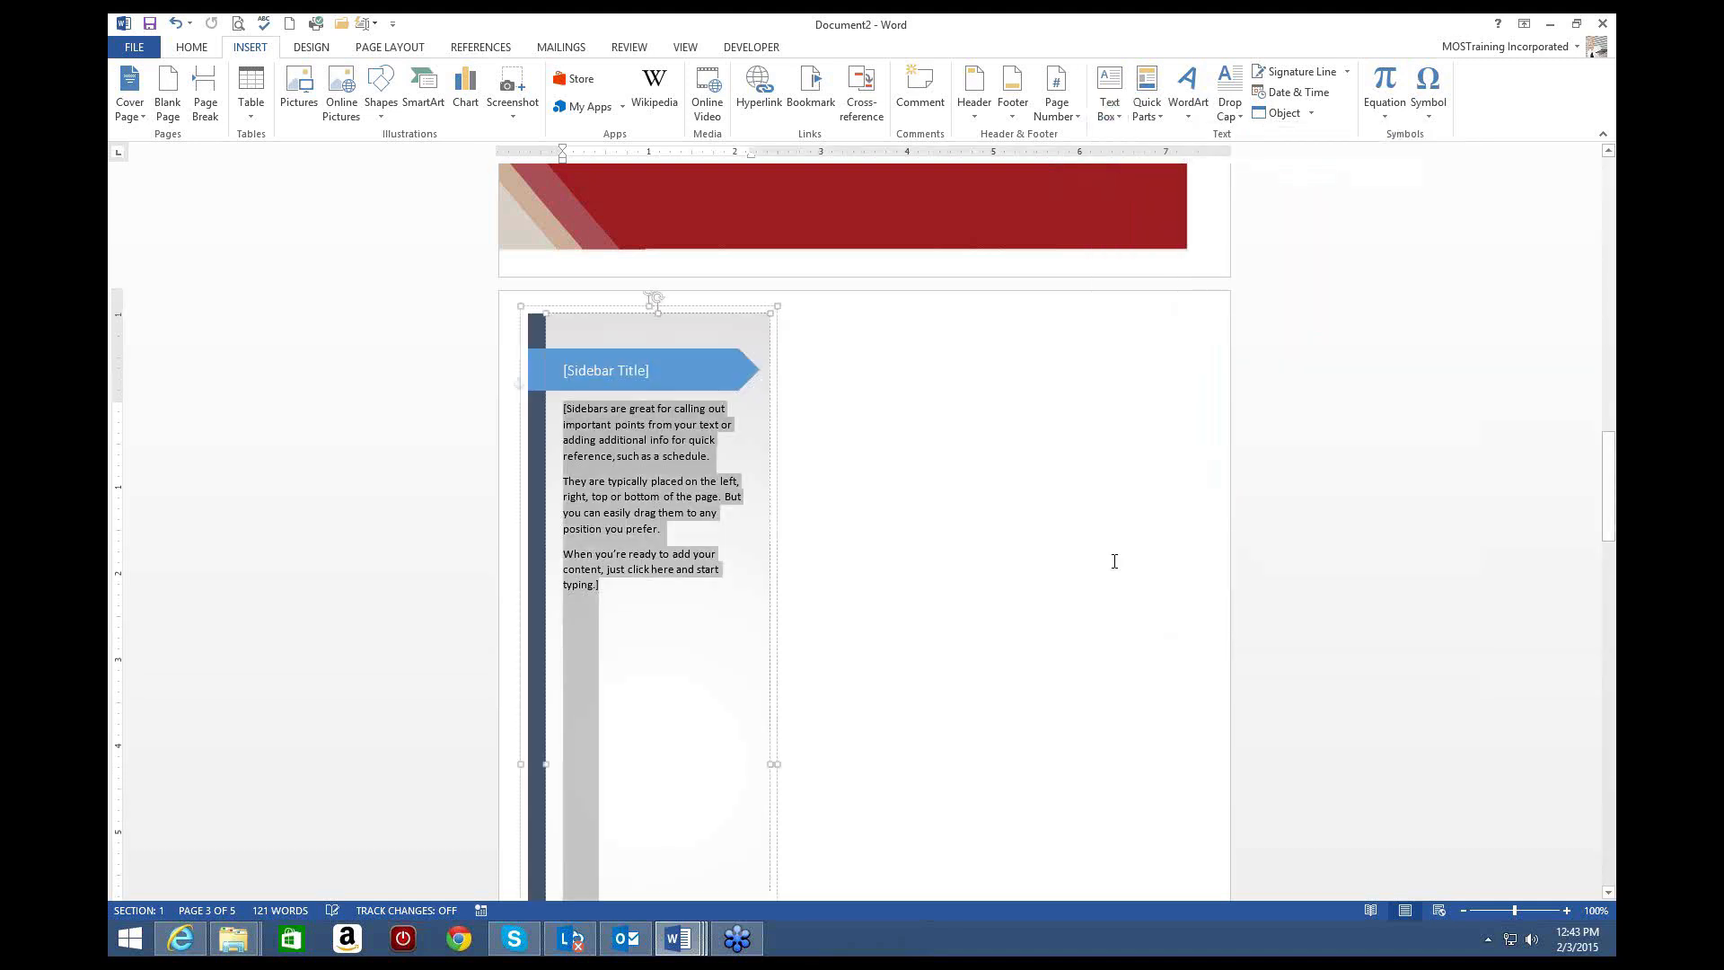
pyautogui.click(900, 470)
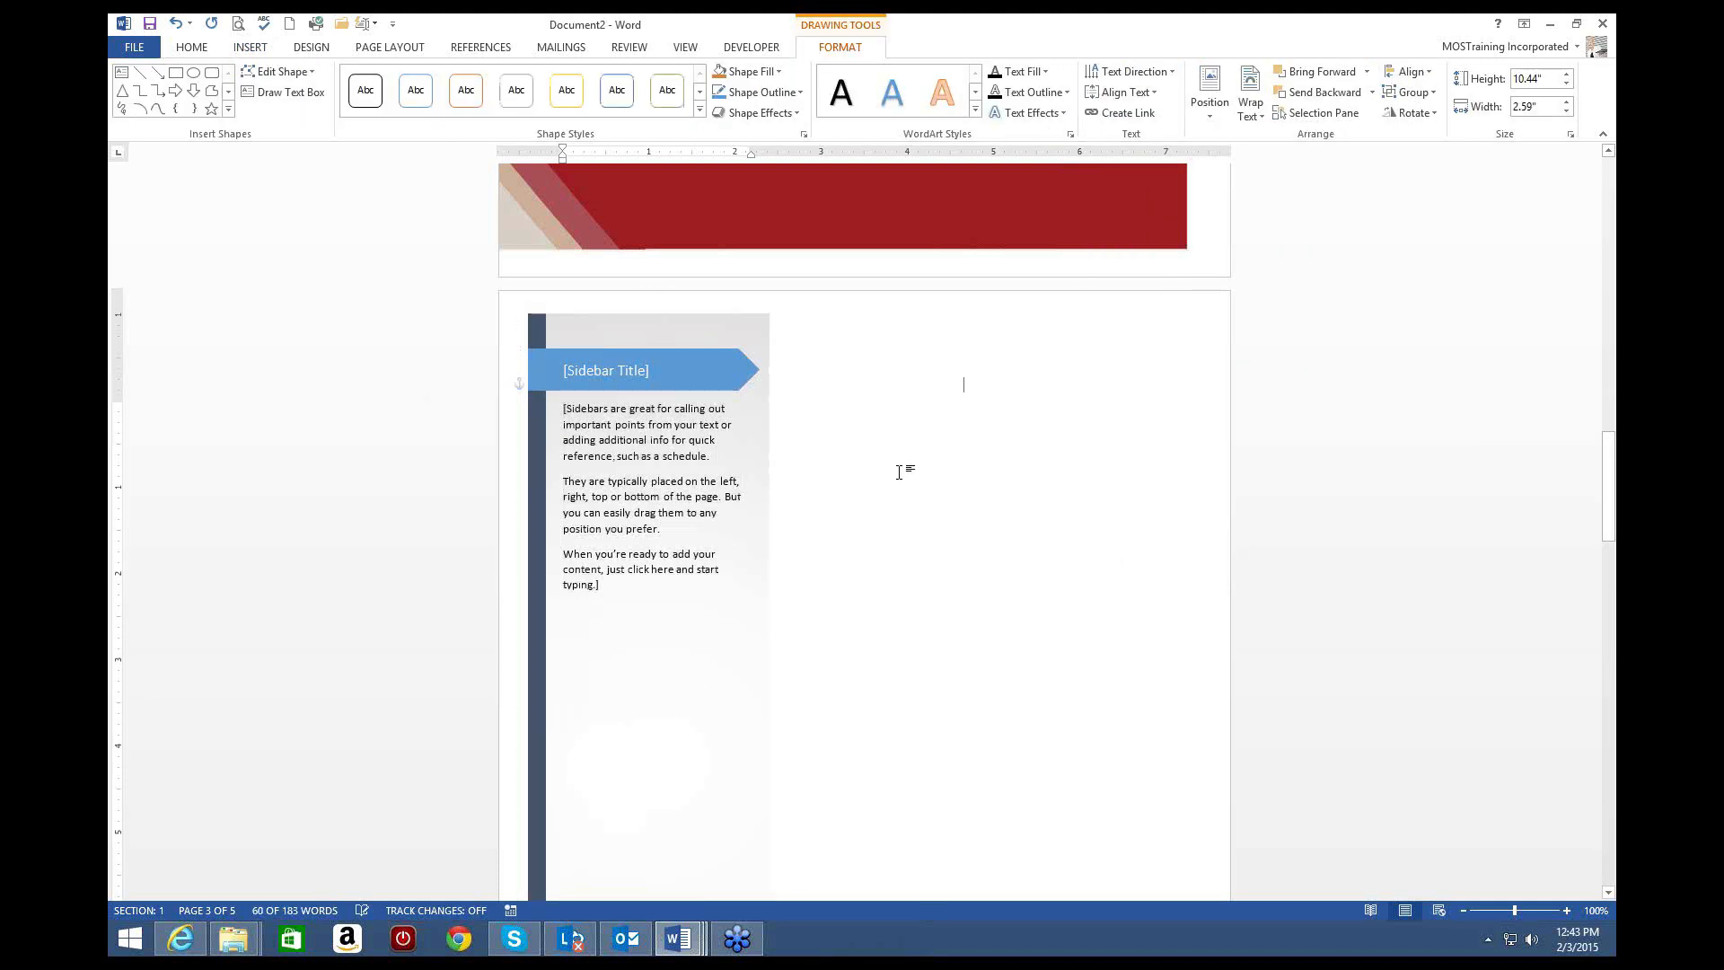
# Step: Save the sidebar's text as a new building block named MOSTText in the Text Boxes gallery
pyautogui.click(760, 438)
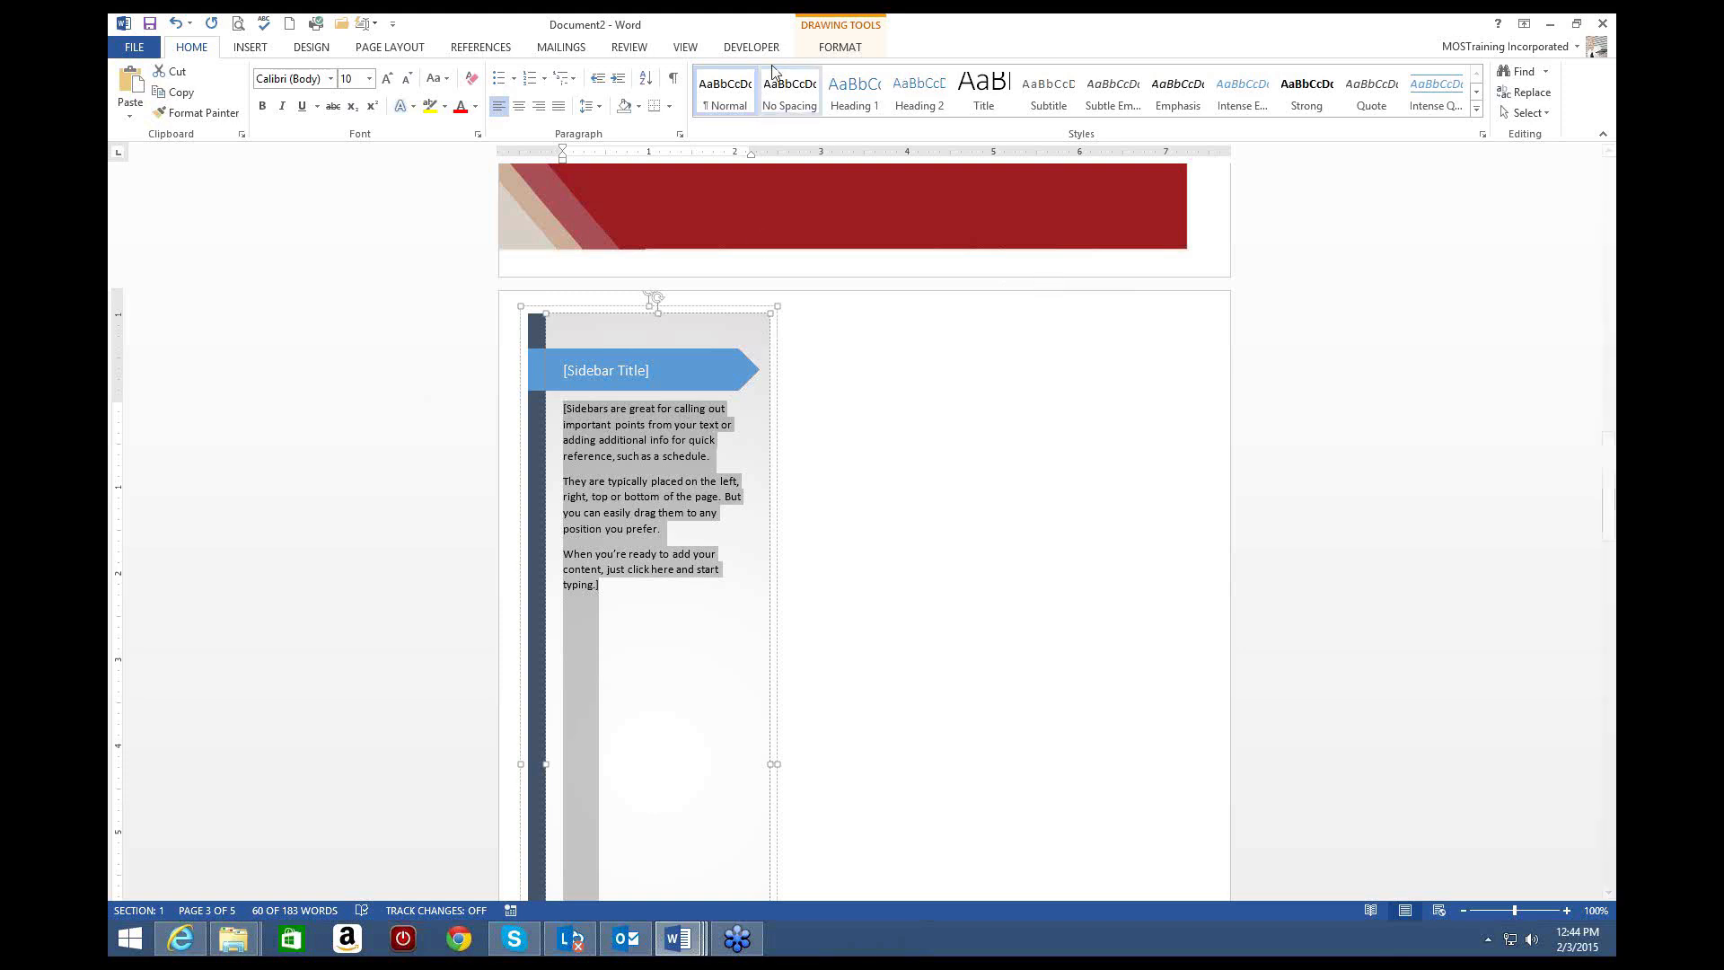
pyautogui.click(252, 50)
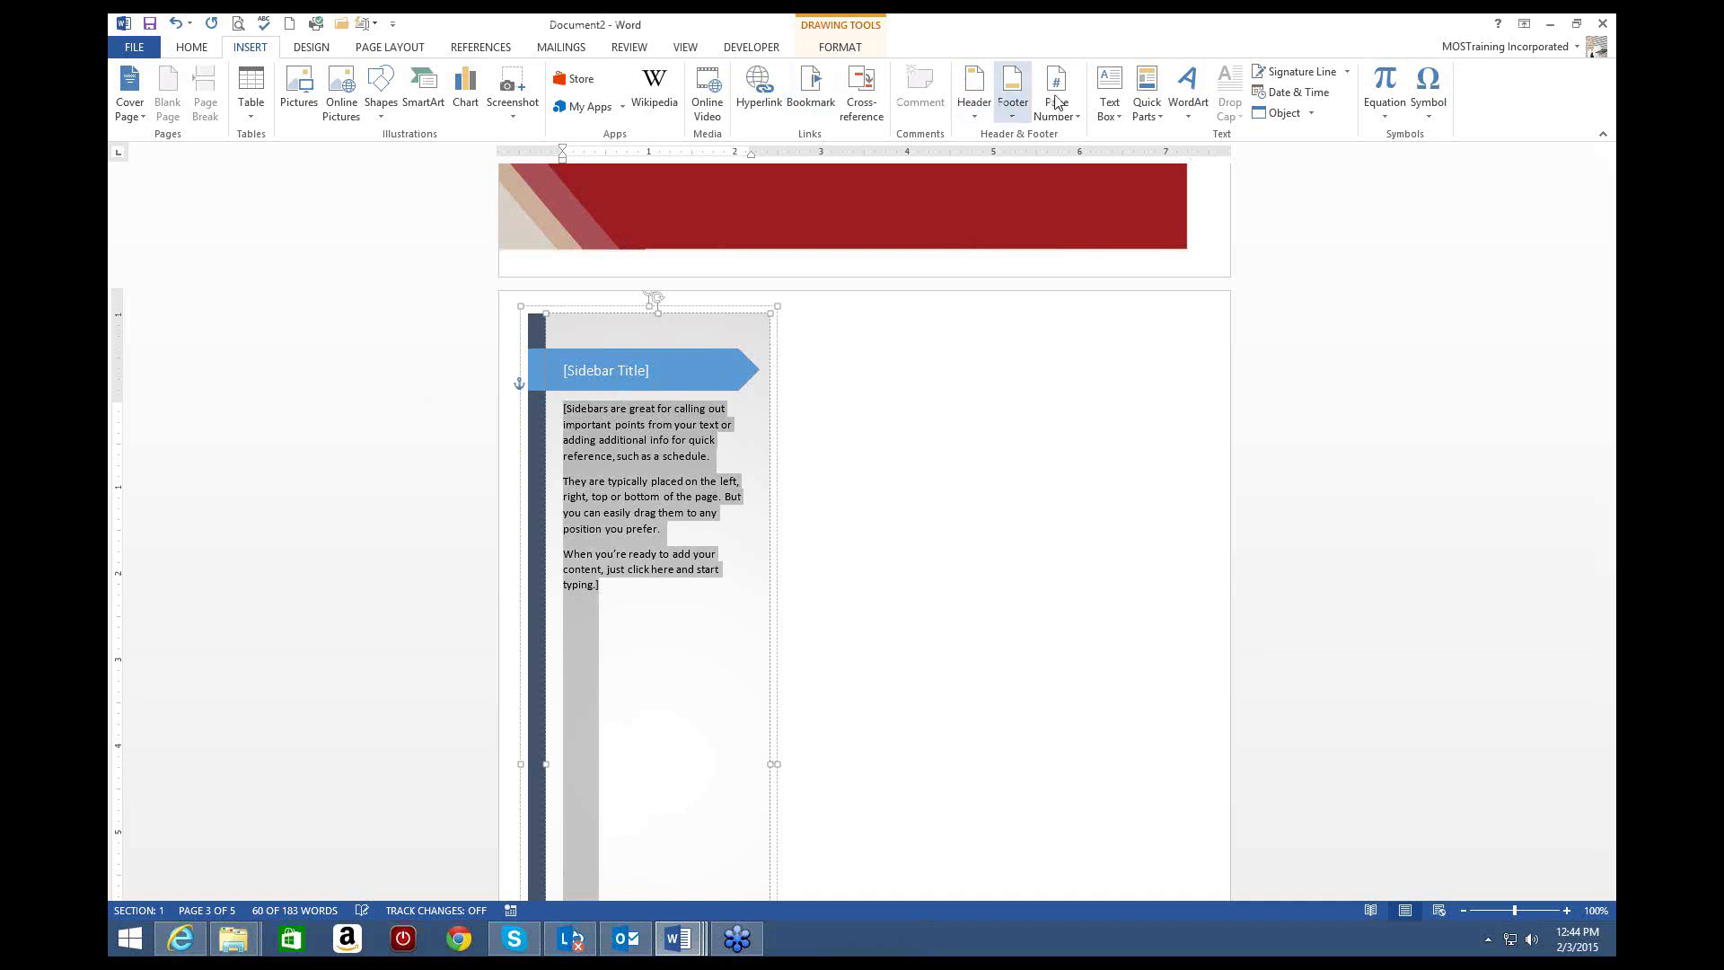
pyautogui.click(1162, 124)
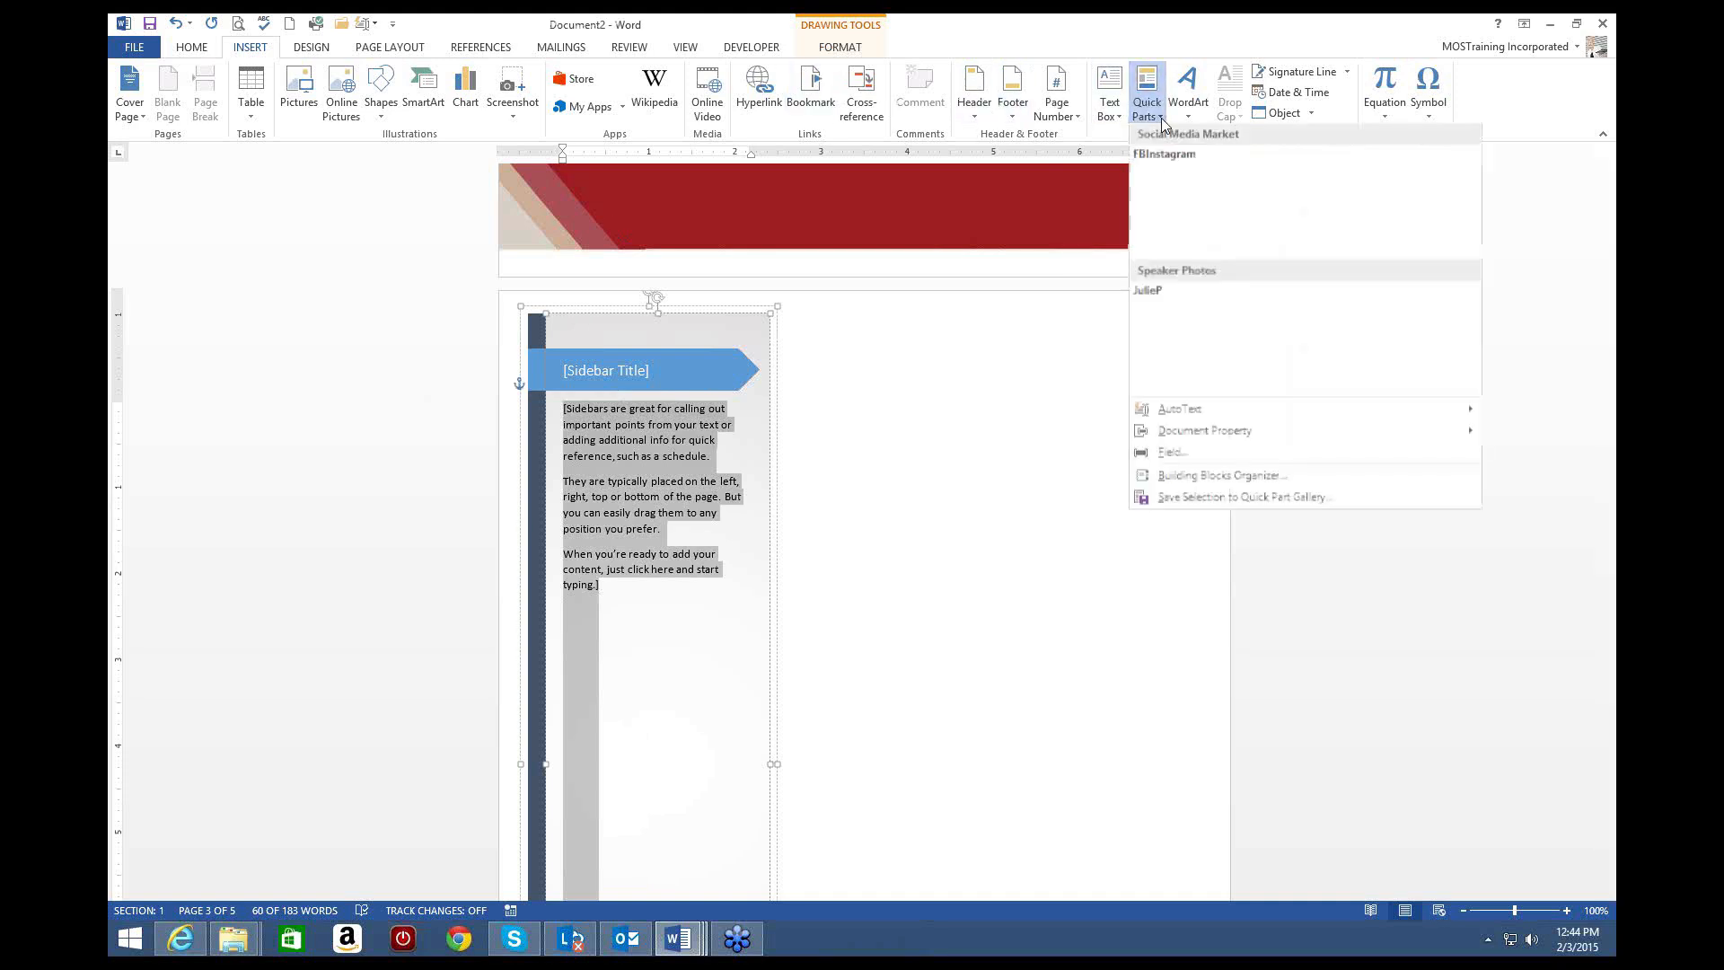
pyautogui.click(1187, 499)
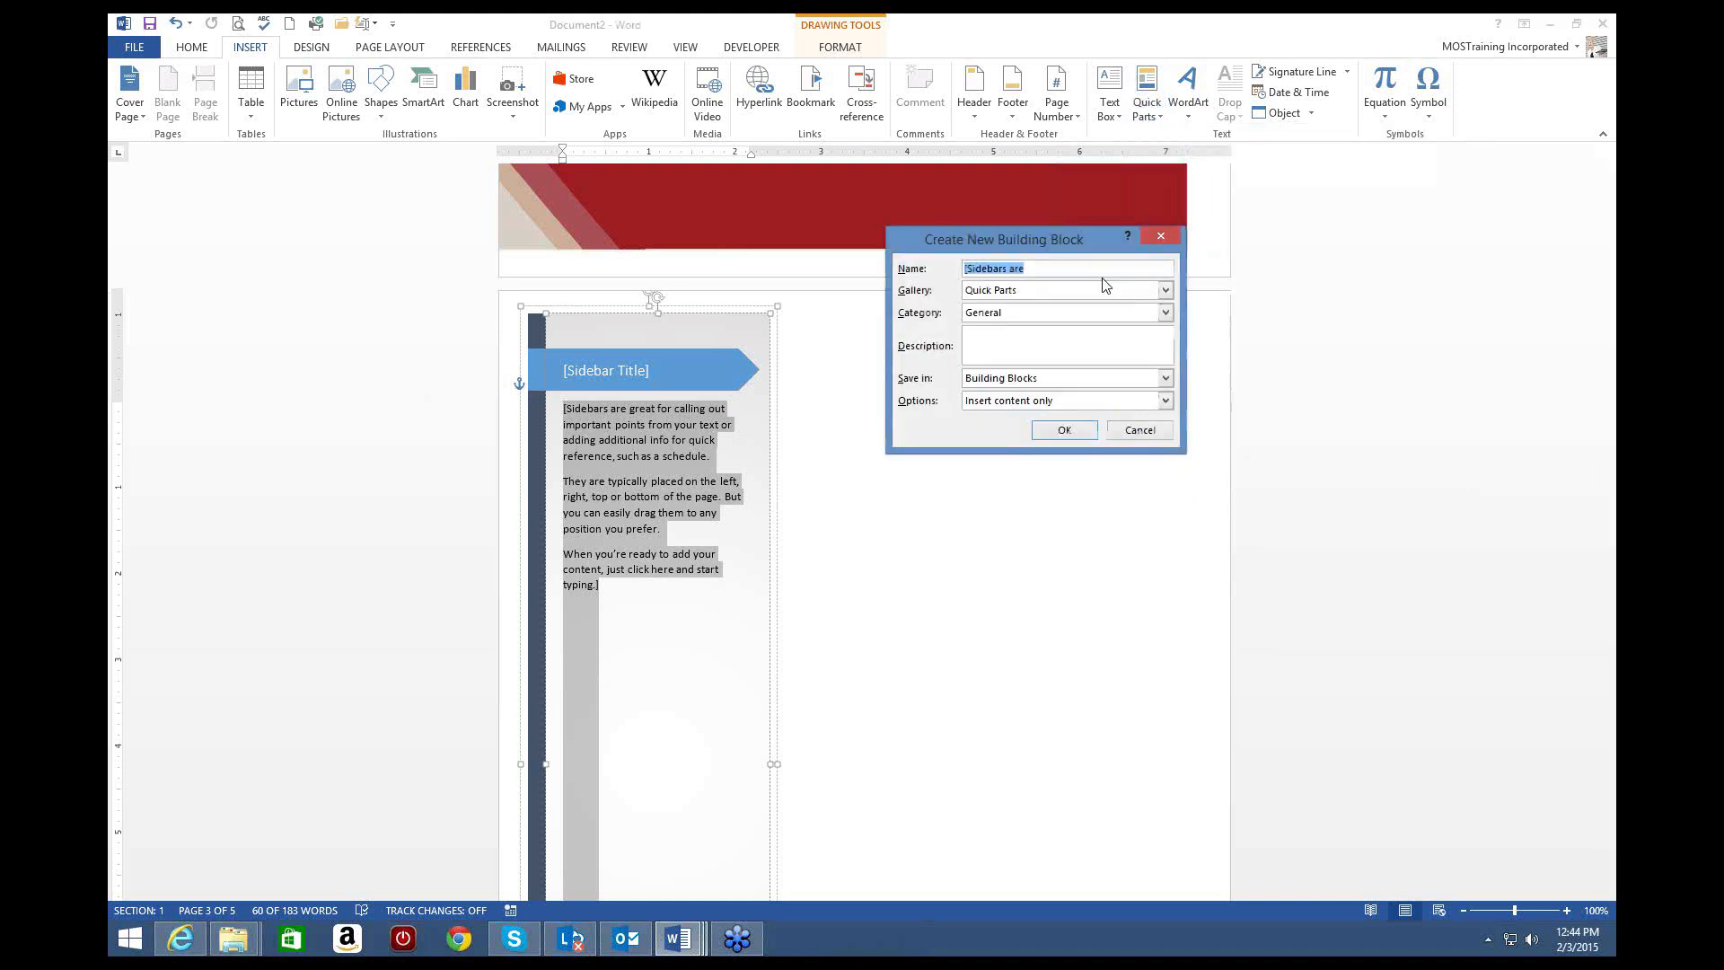
pyautogui.write('MOSTTe')
pyautogui.click(1165, 290)
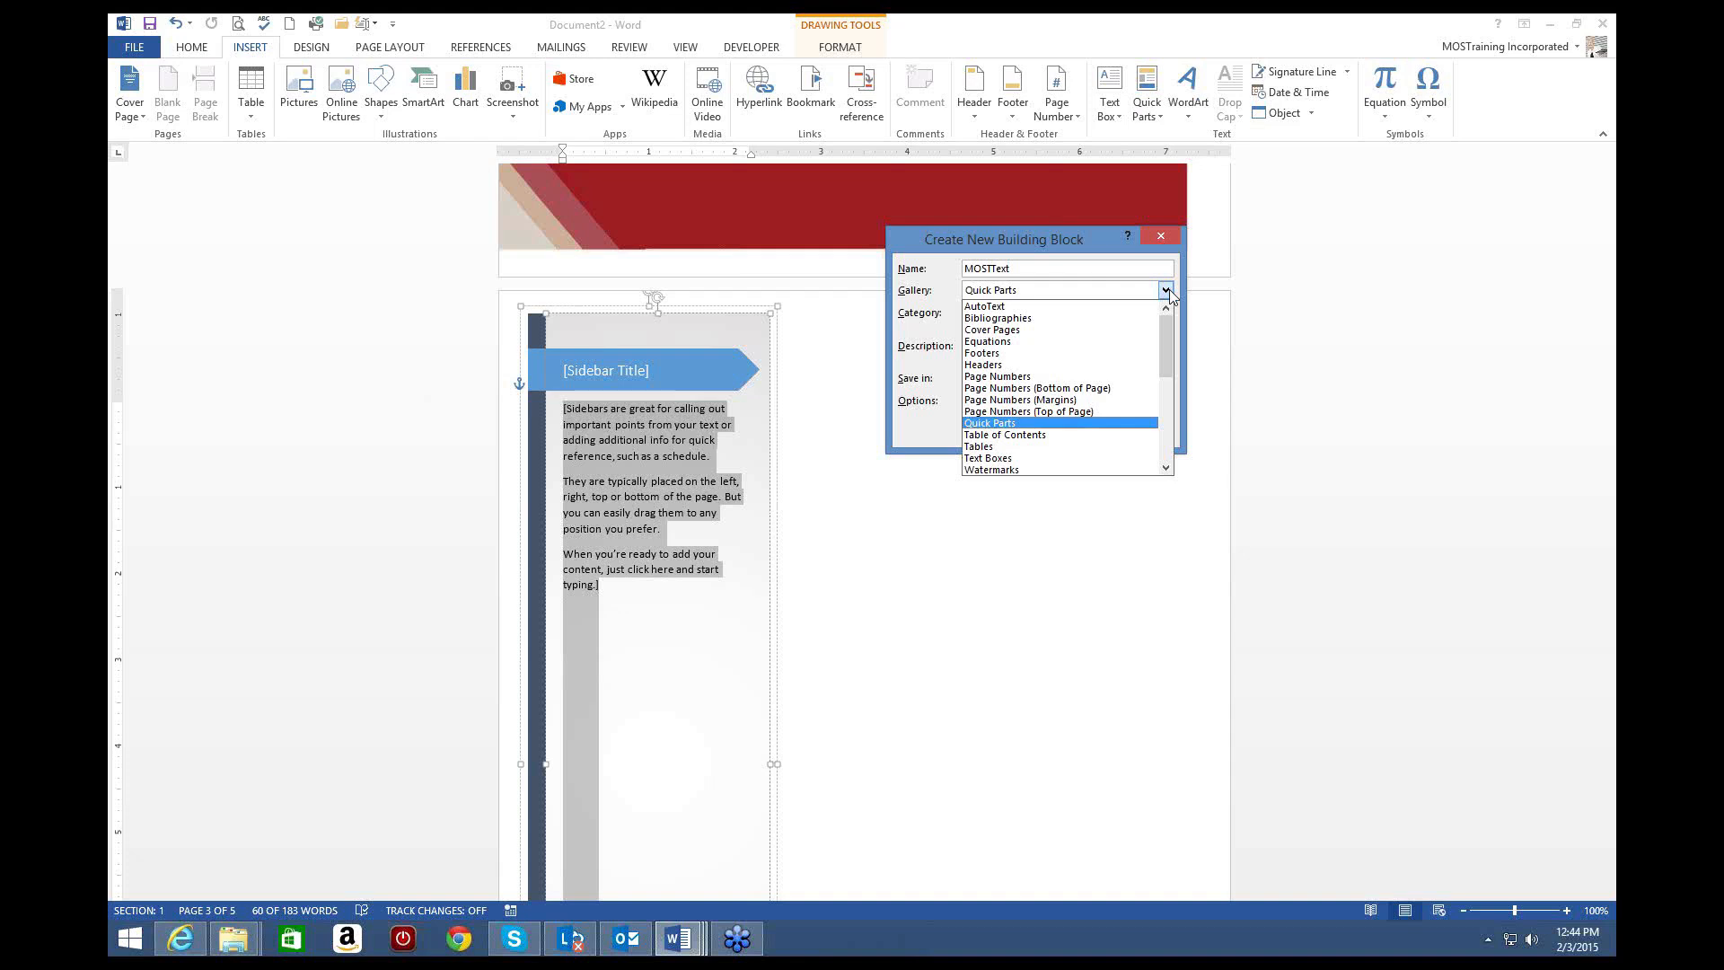
pyautogui.click(1000, 460)
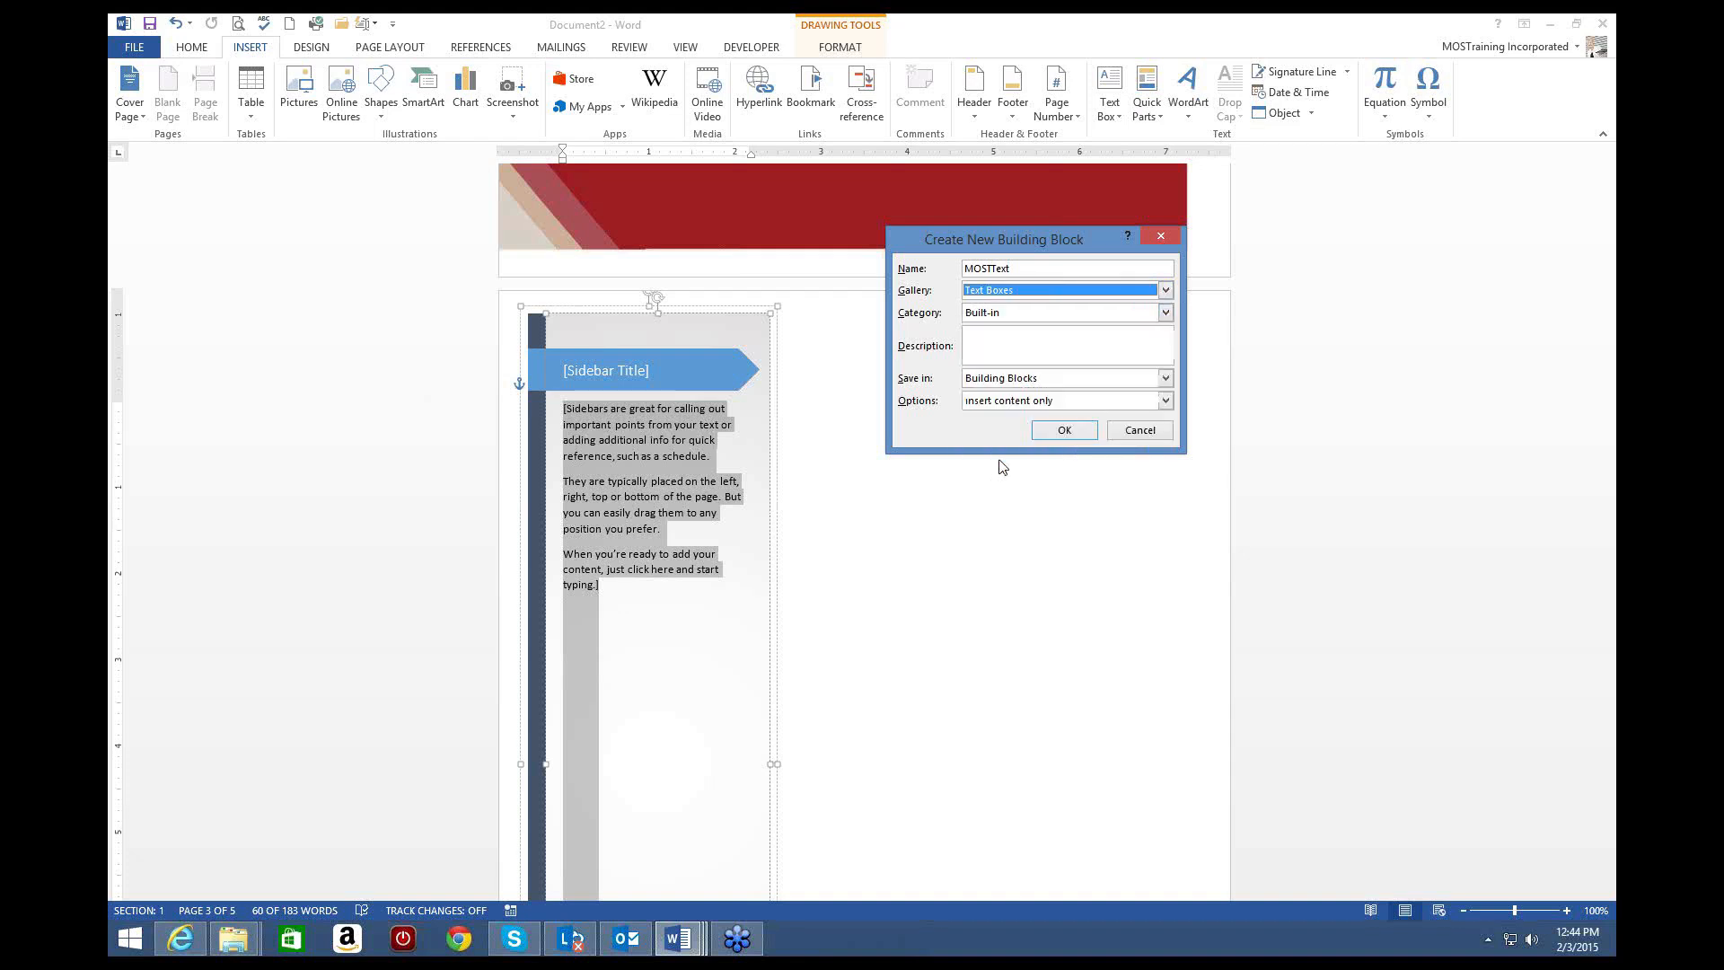
pyautogui.click(1064, 431)
pyautogui.click(952, 440)
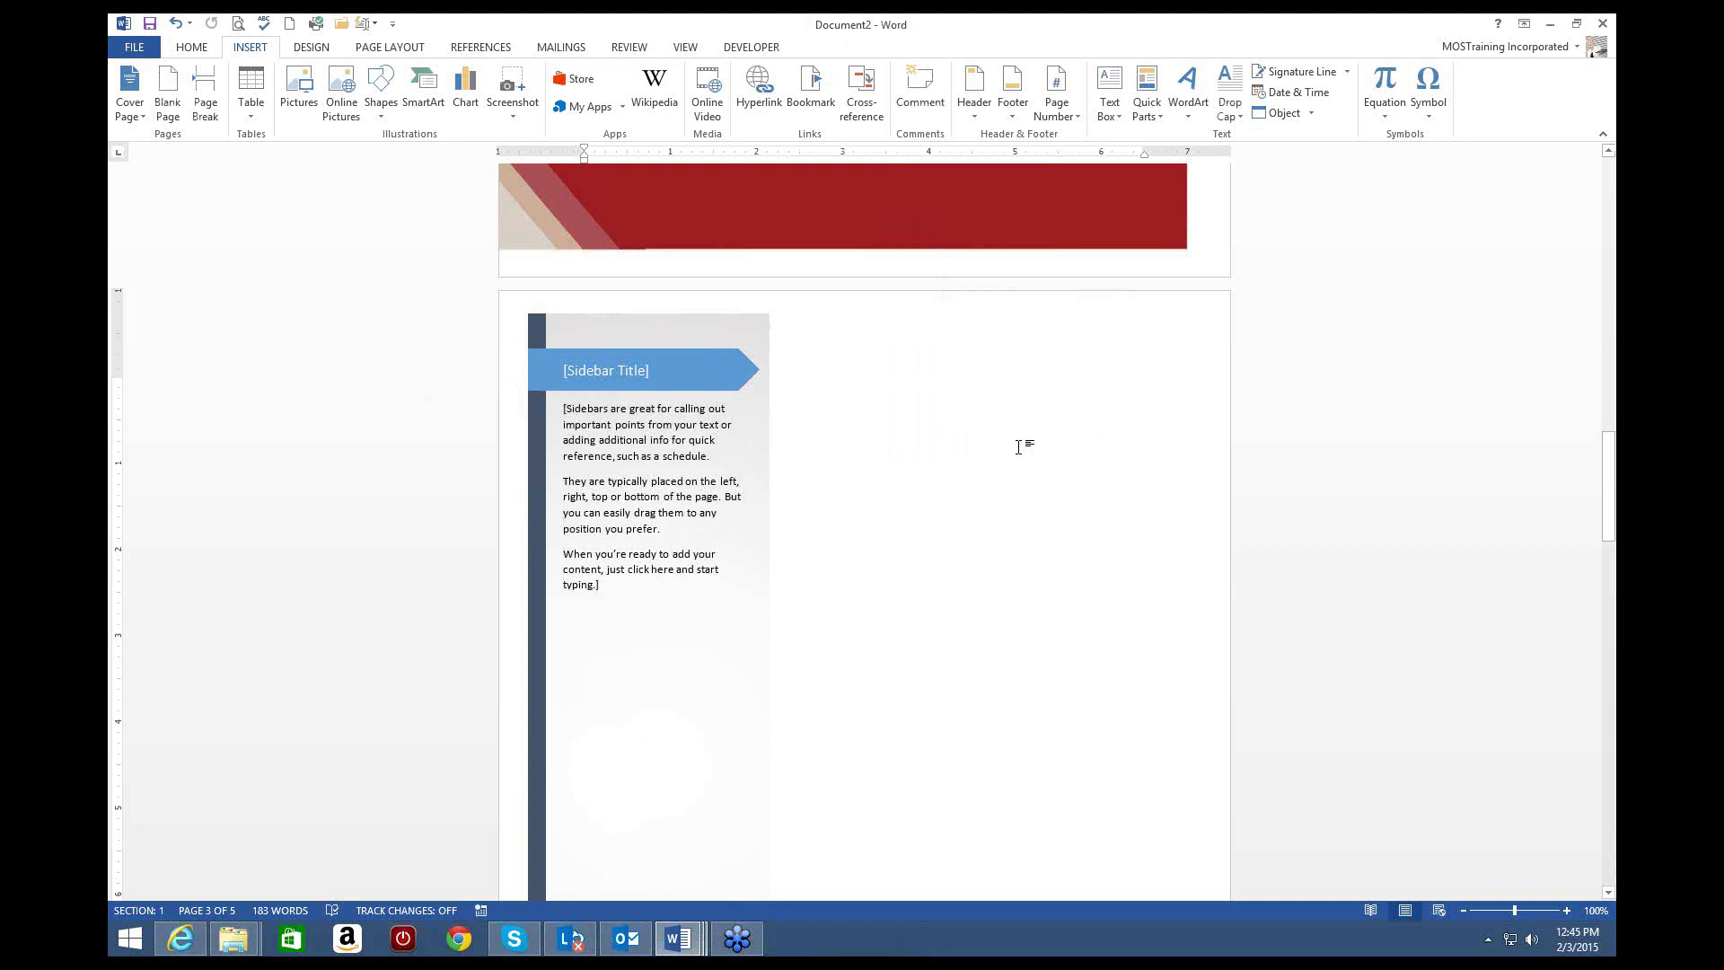
# Step: Look over the entries in the Building Blocks Organizer, close it, and review the Doable Social Summit cover page
pyautogui.click(1159, 122)
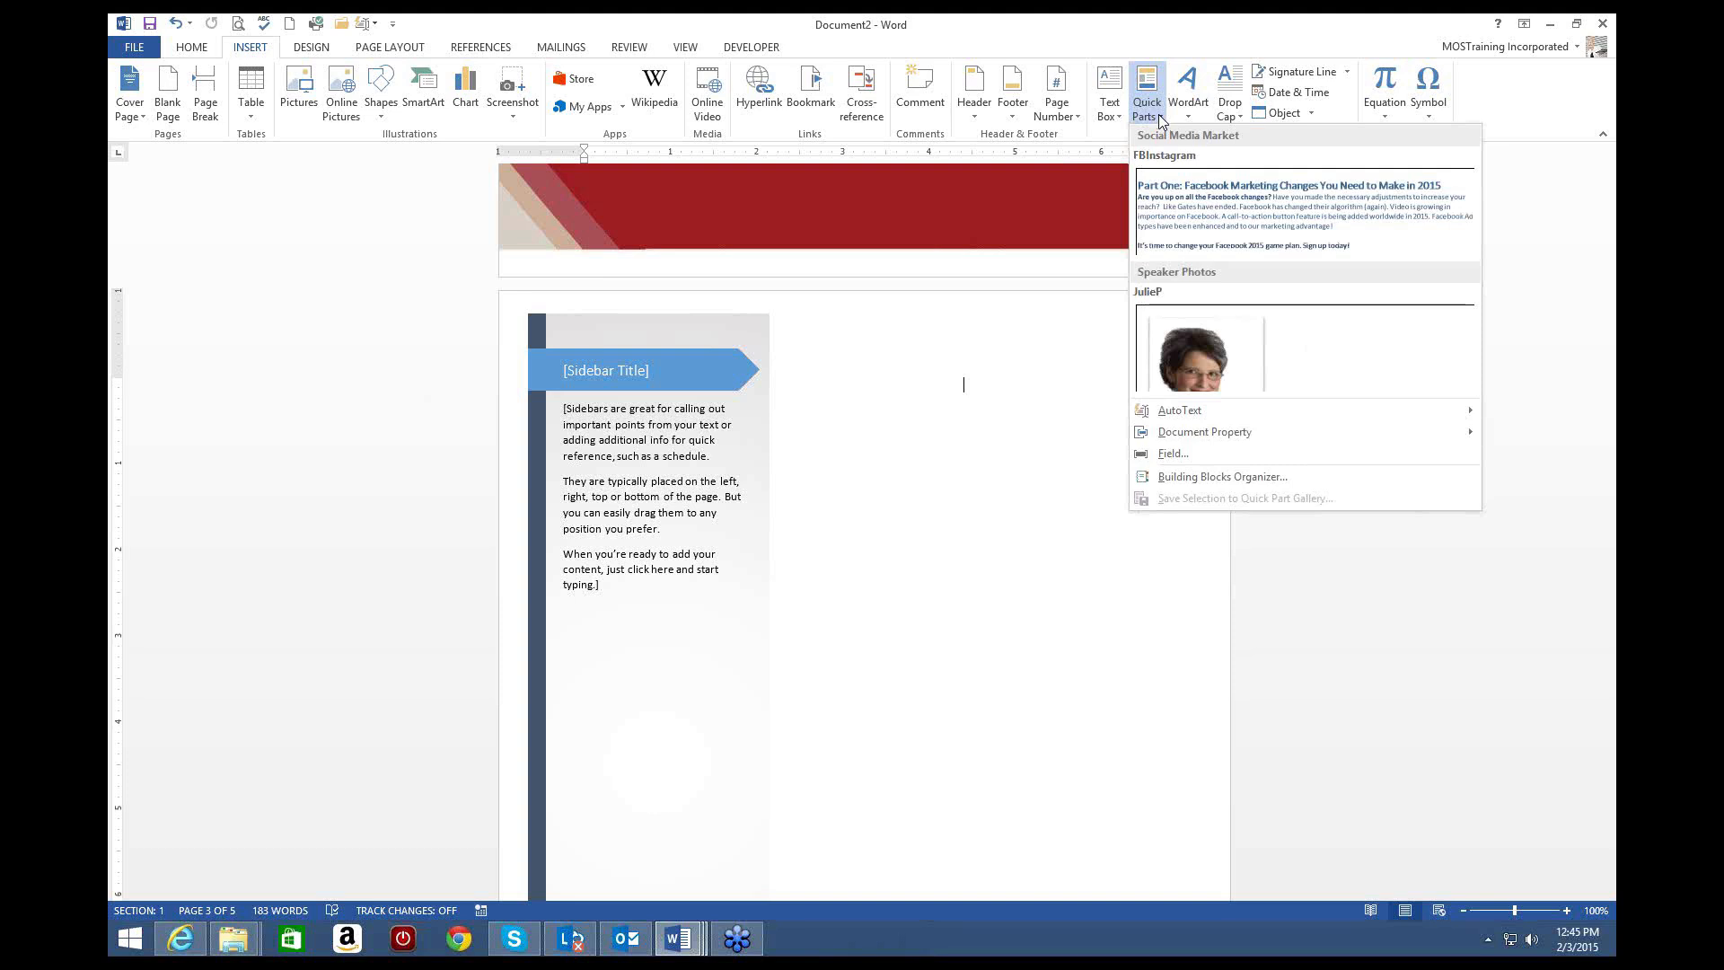
pyautogui.click(1176, 485)
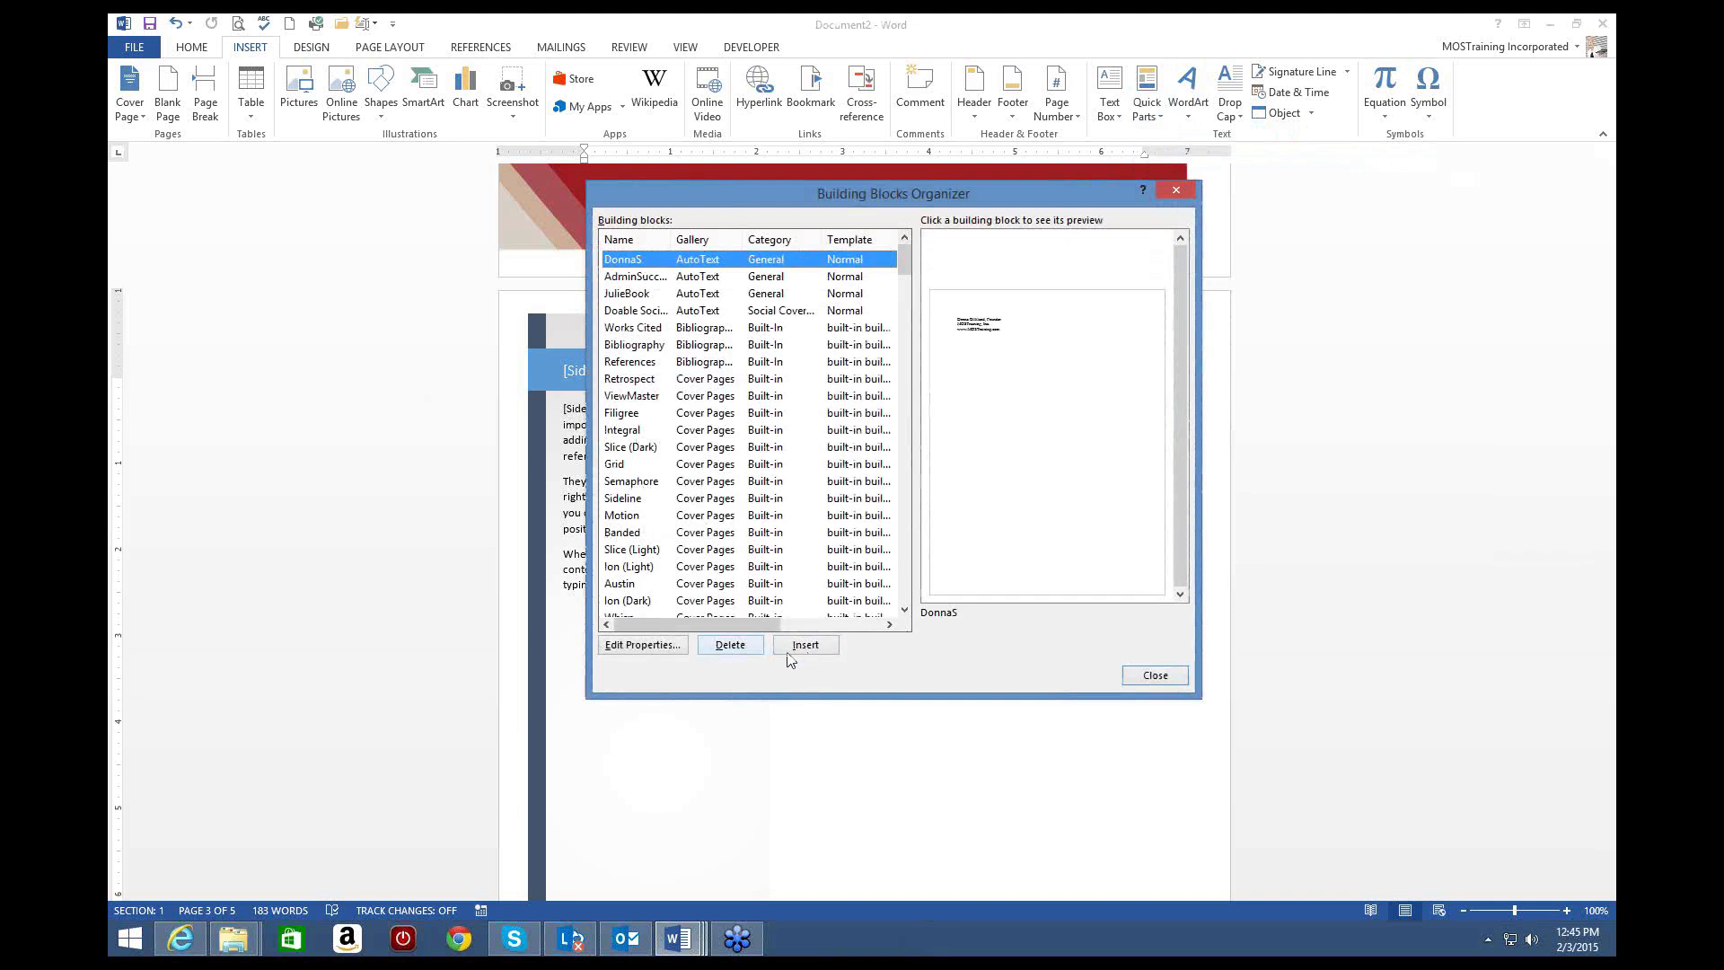
pyautogui.click(1155, 677)
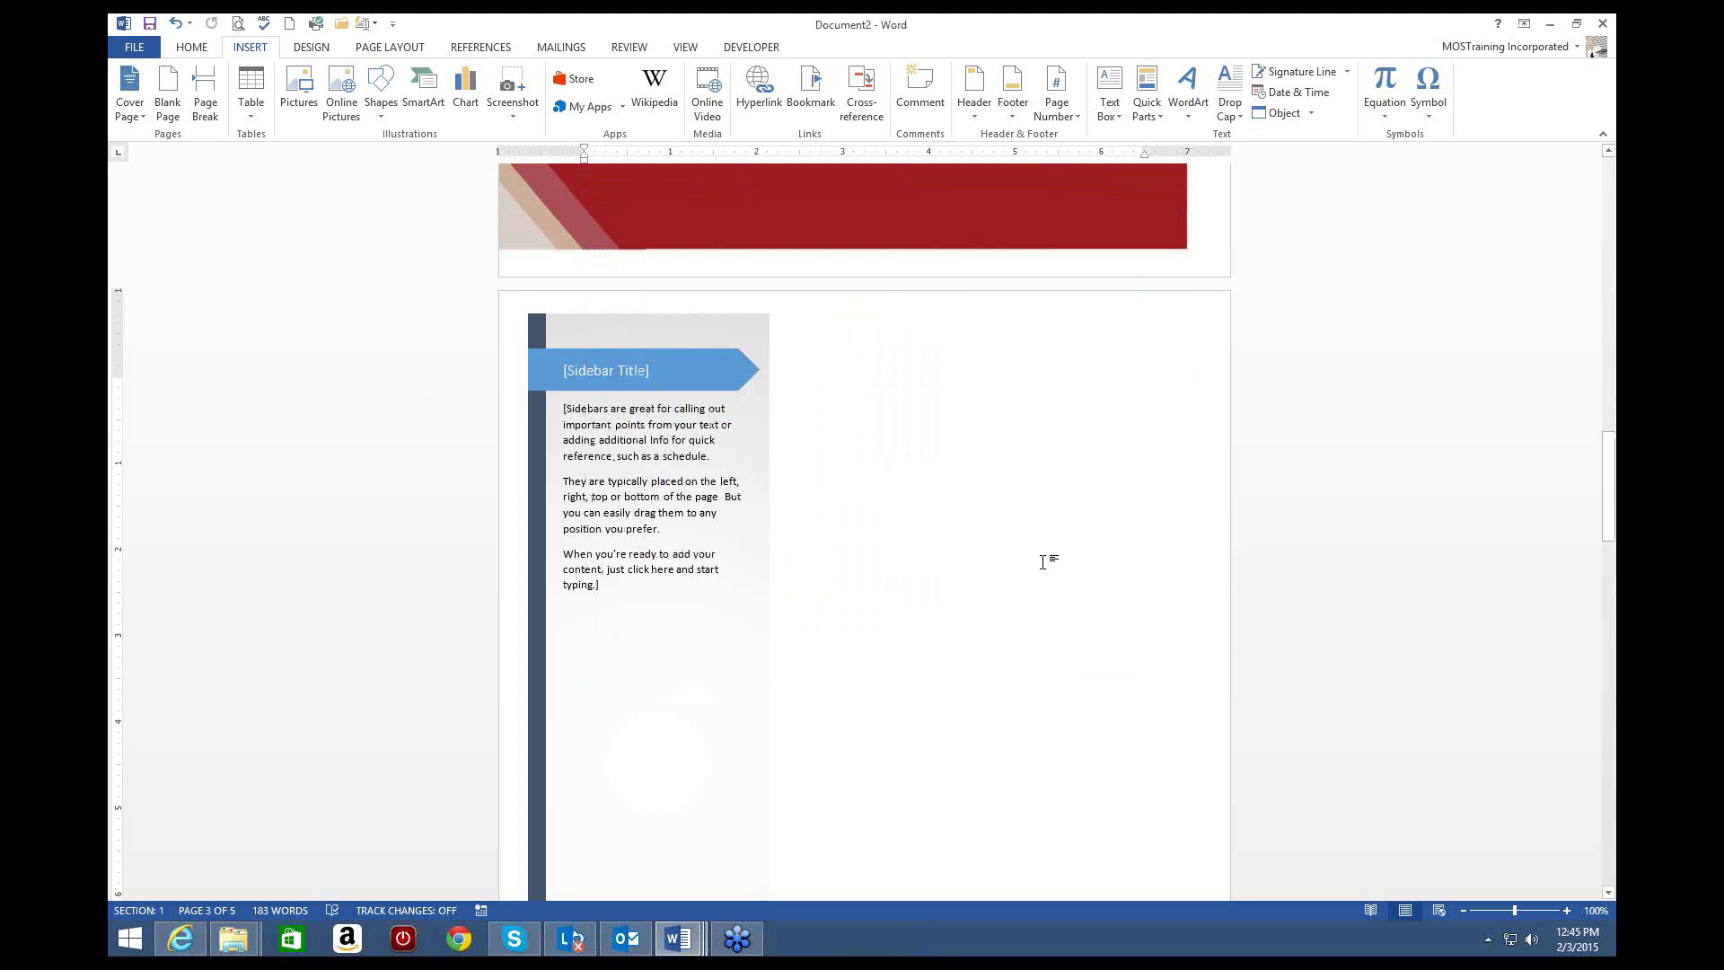
pyautogui.scroll(1, 1042, 561)
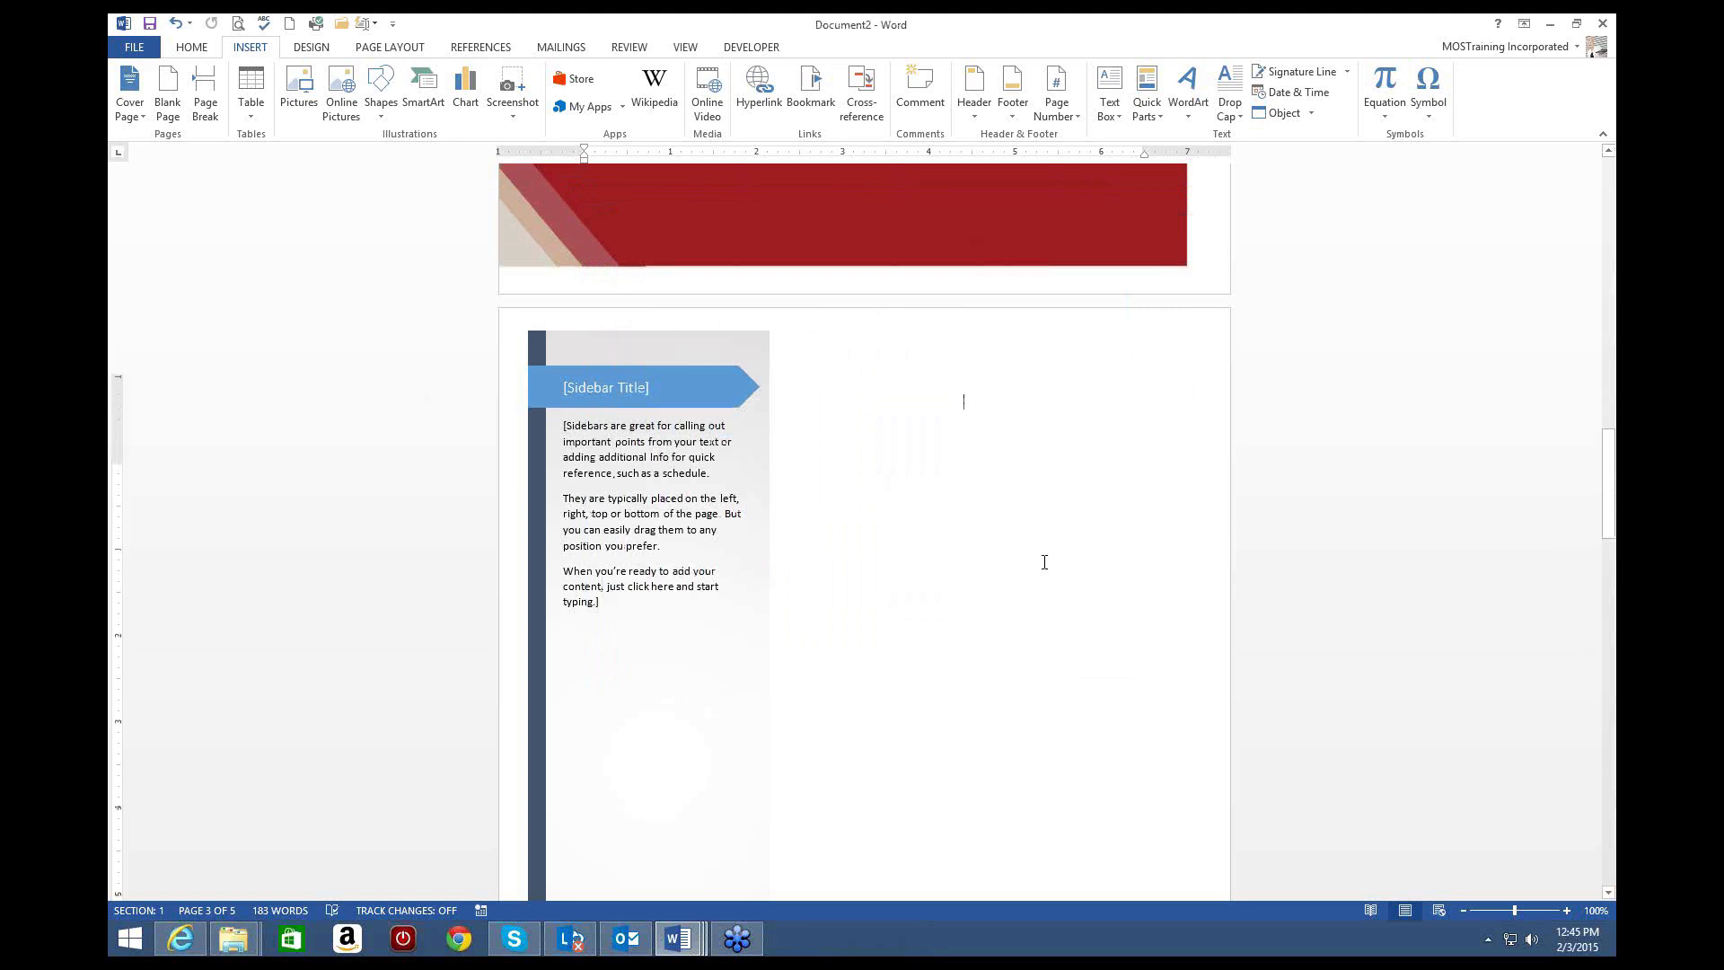
pyautogui.scroll(4, 1044, 562)
pyautogui.scroll(3, 1042, 564)
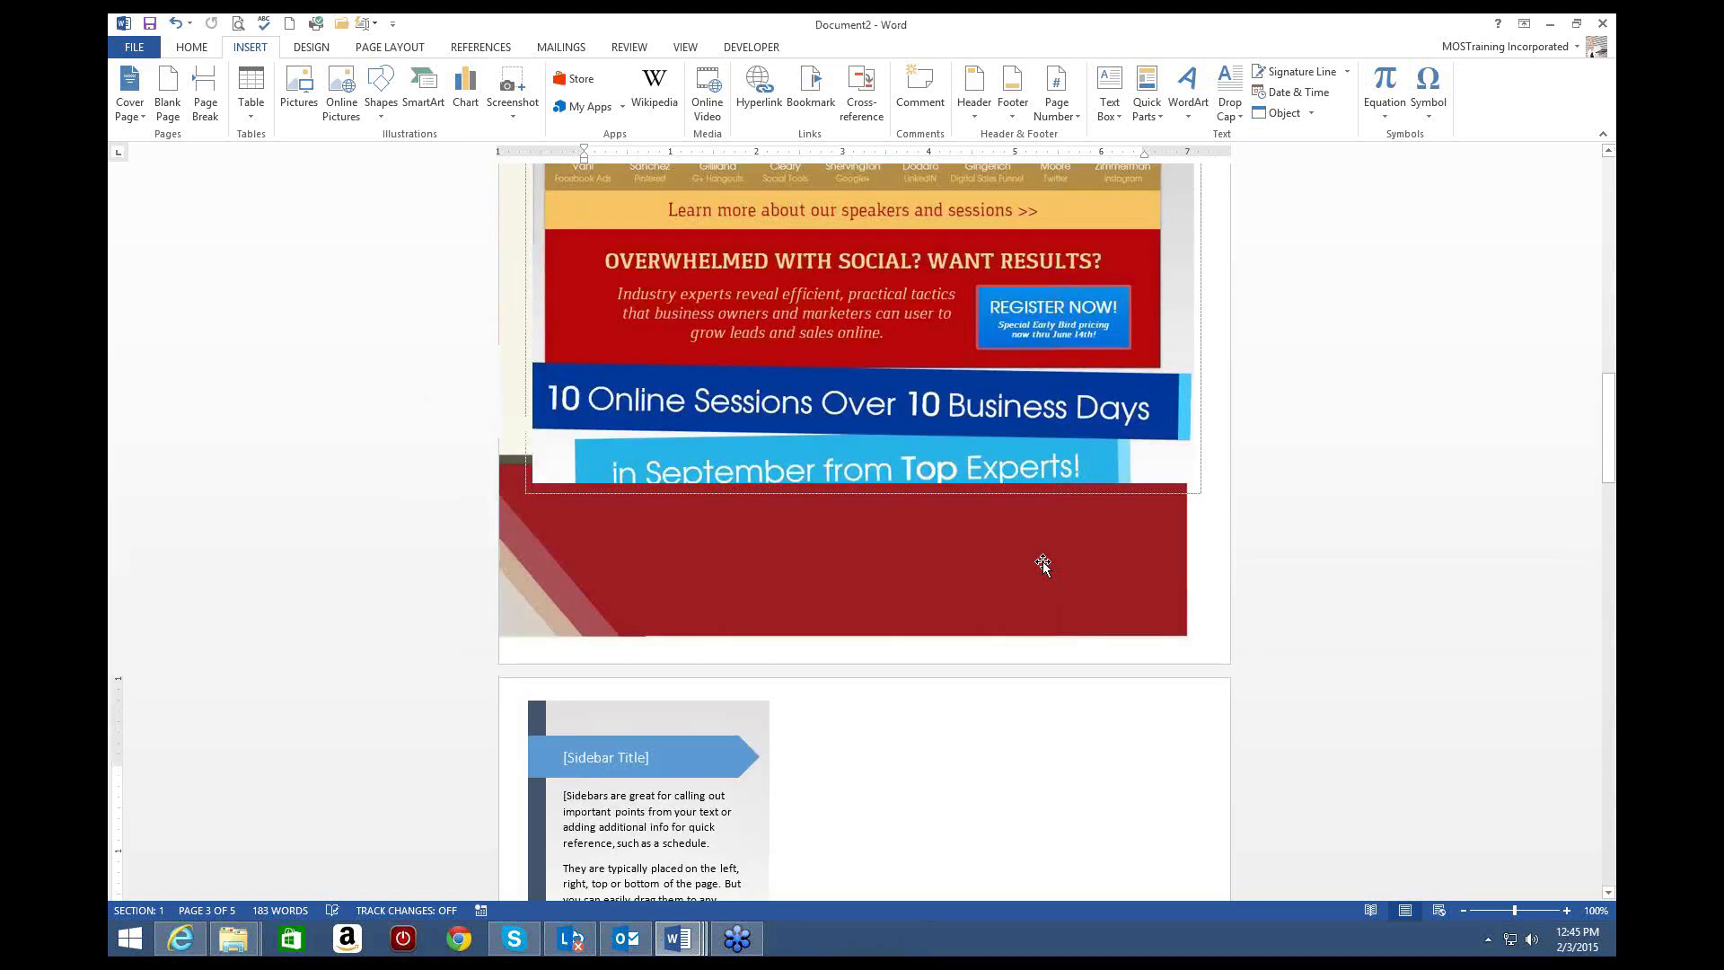
pyautogui.scroll(7, 1043, 562)
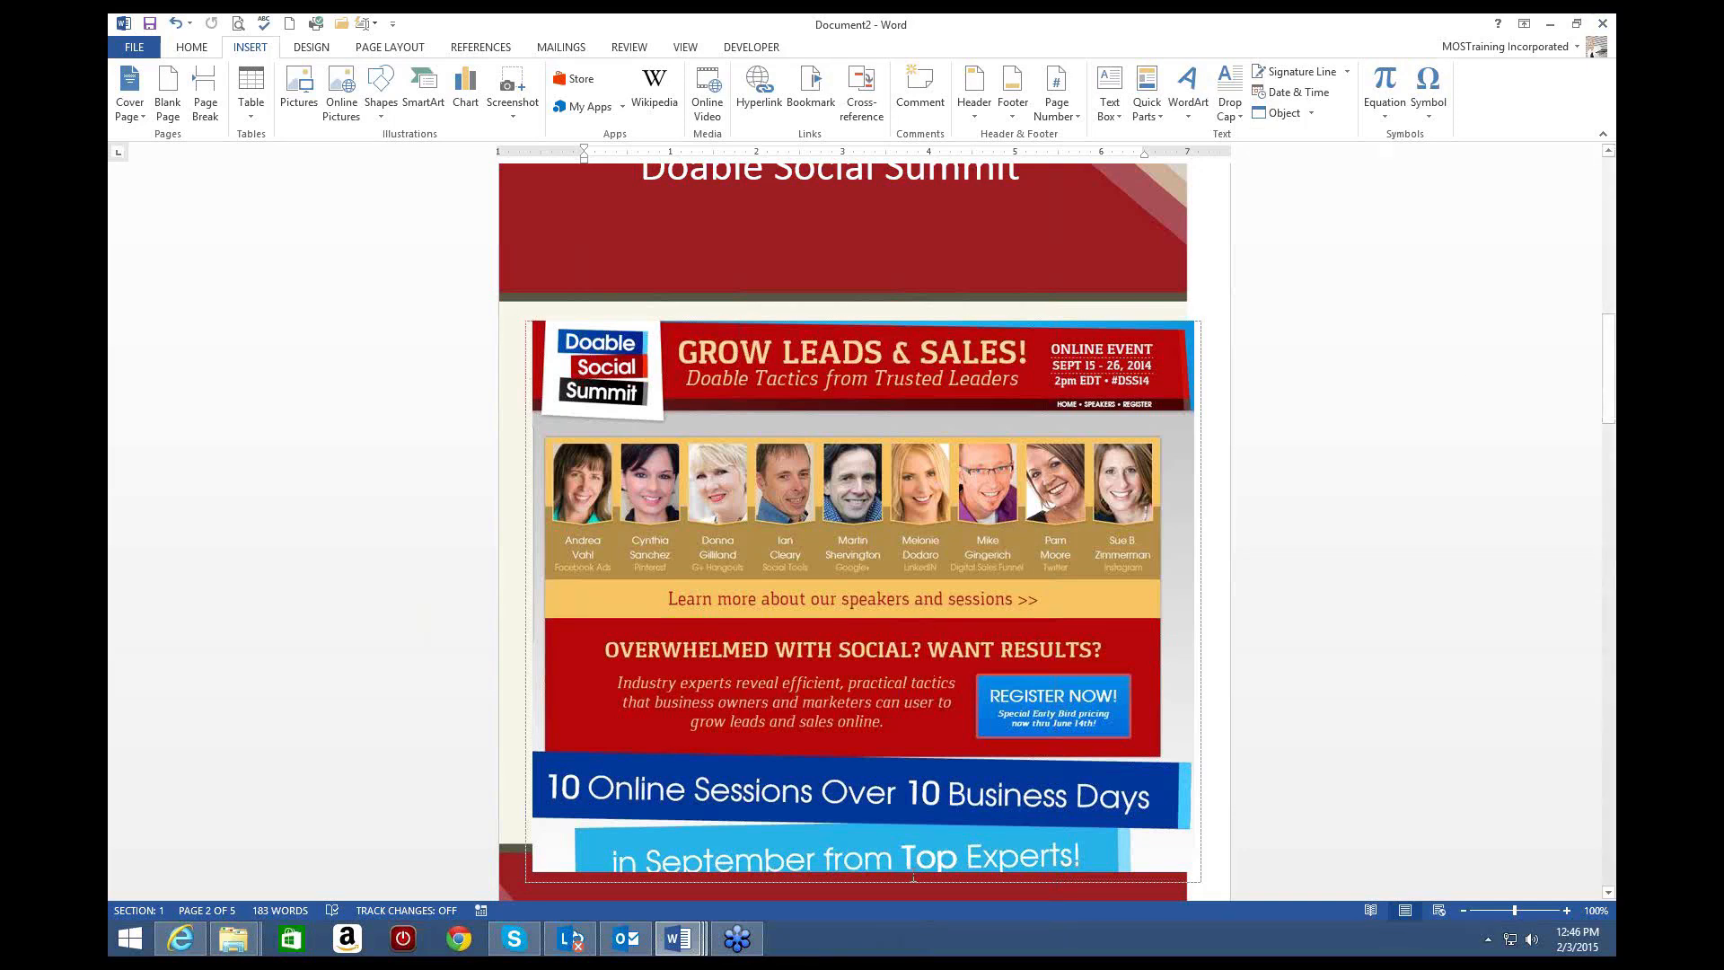
# Step: Switch to Outlook and start a new blank email message
pyautogui.click(629, 940)
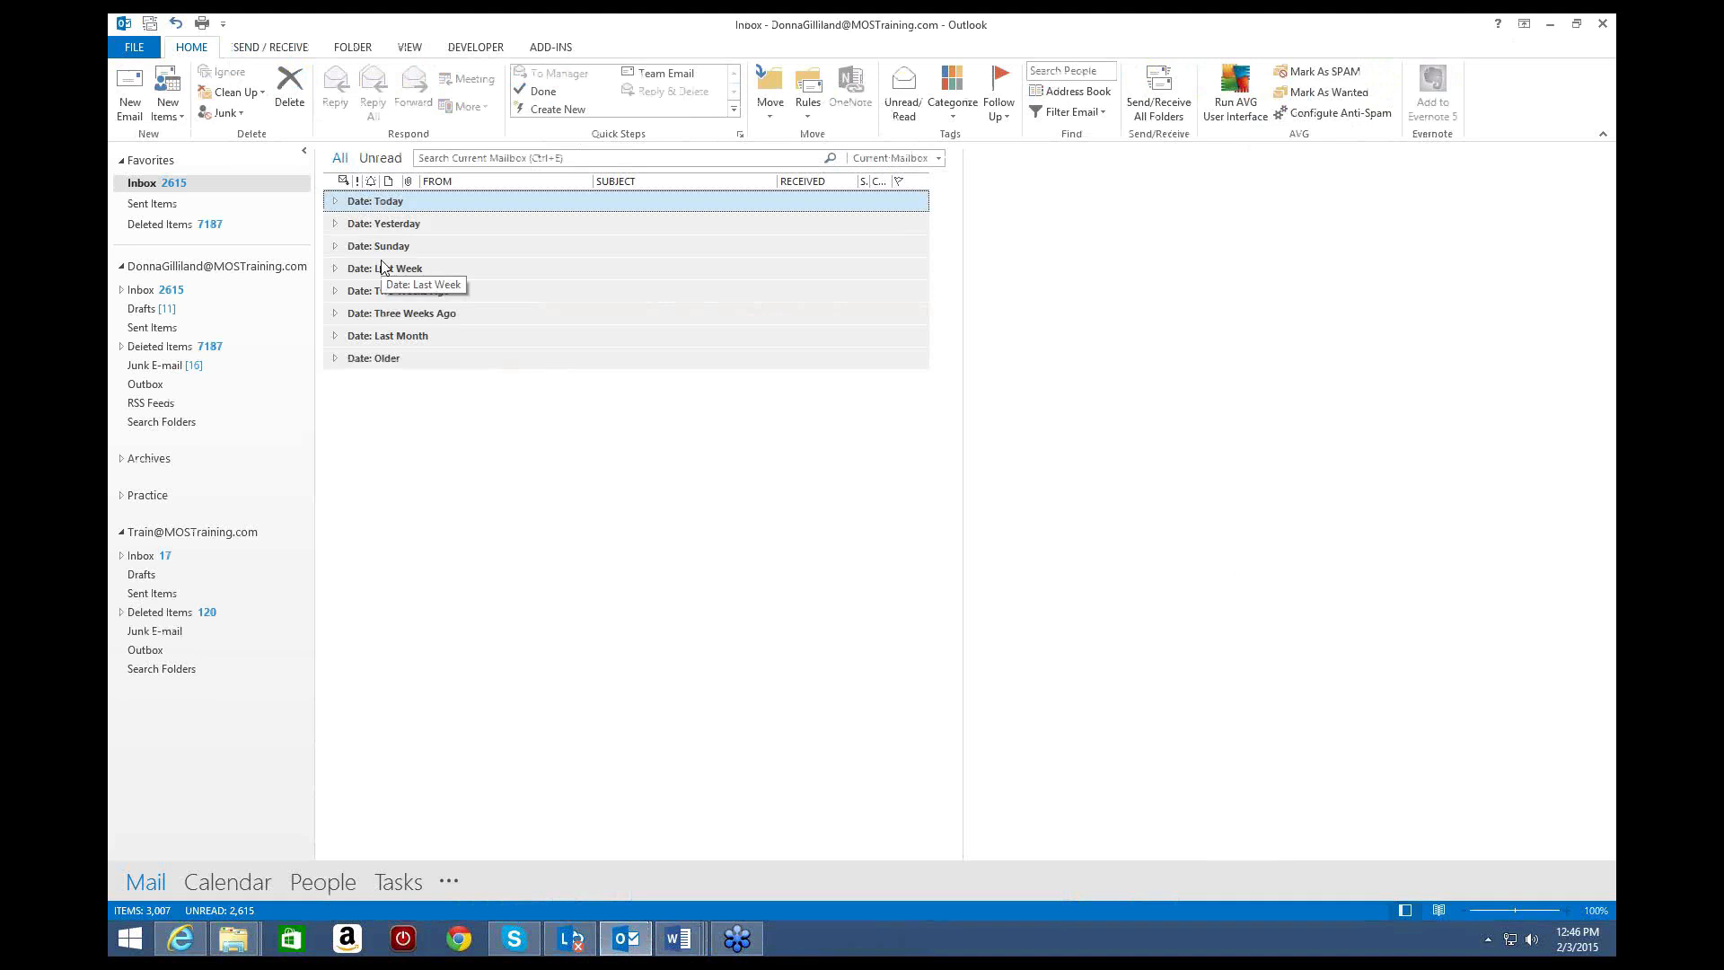
pyautogui.click(129, 99)
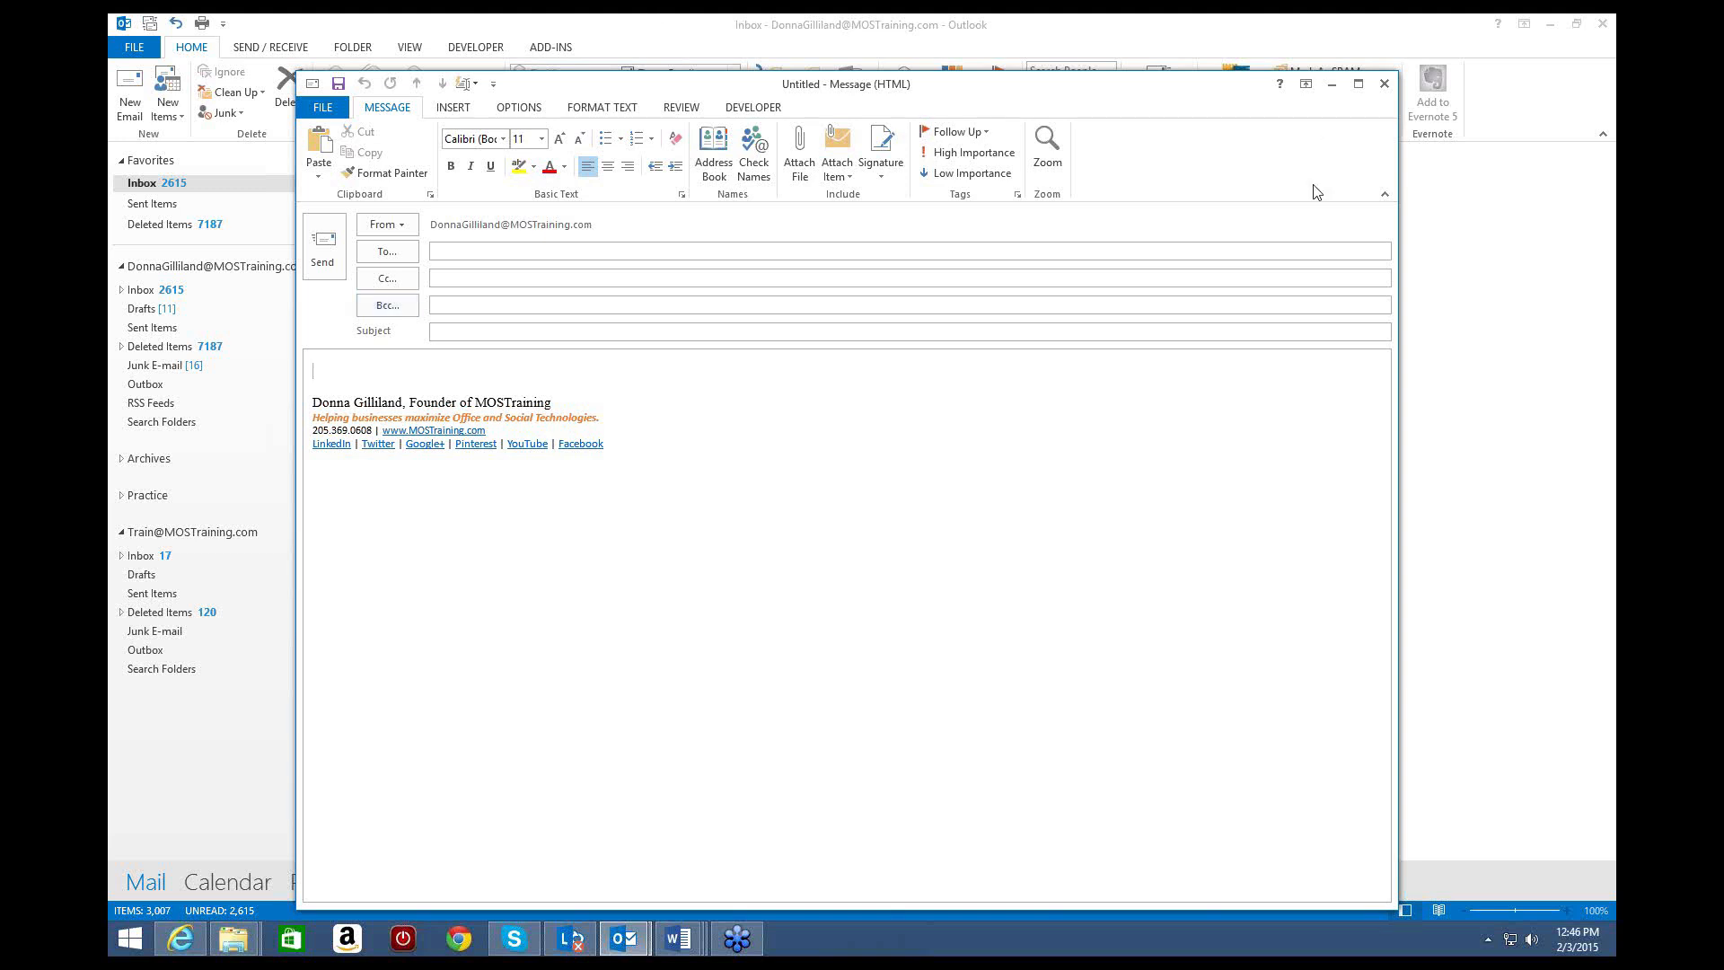
# Step: Switch back to Document2 in Word and go to the blank first page
pyautogui.click(680, 939)
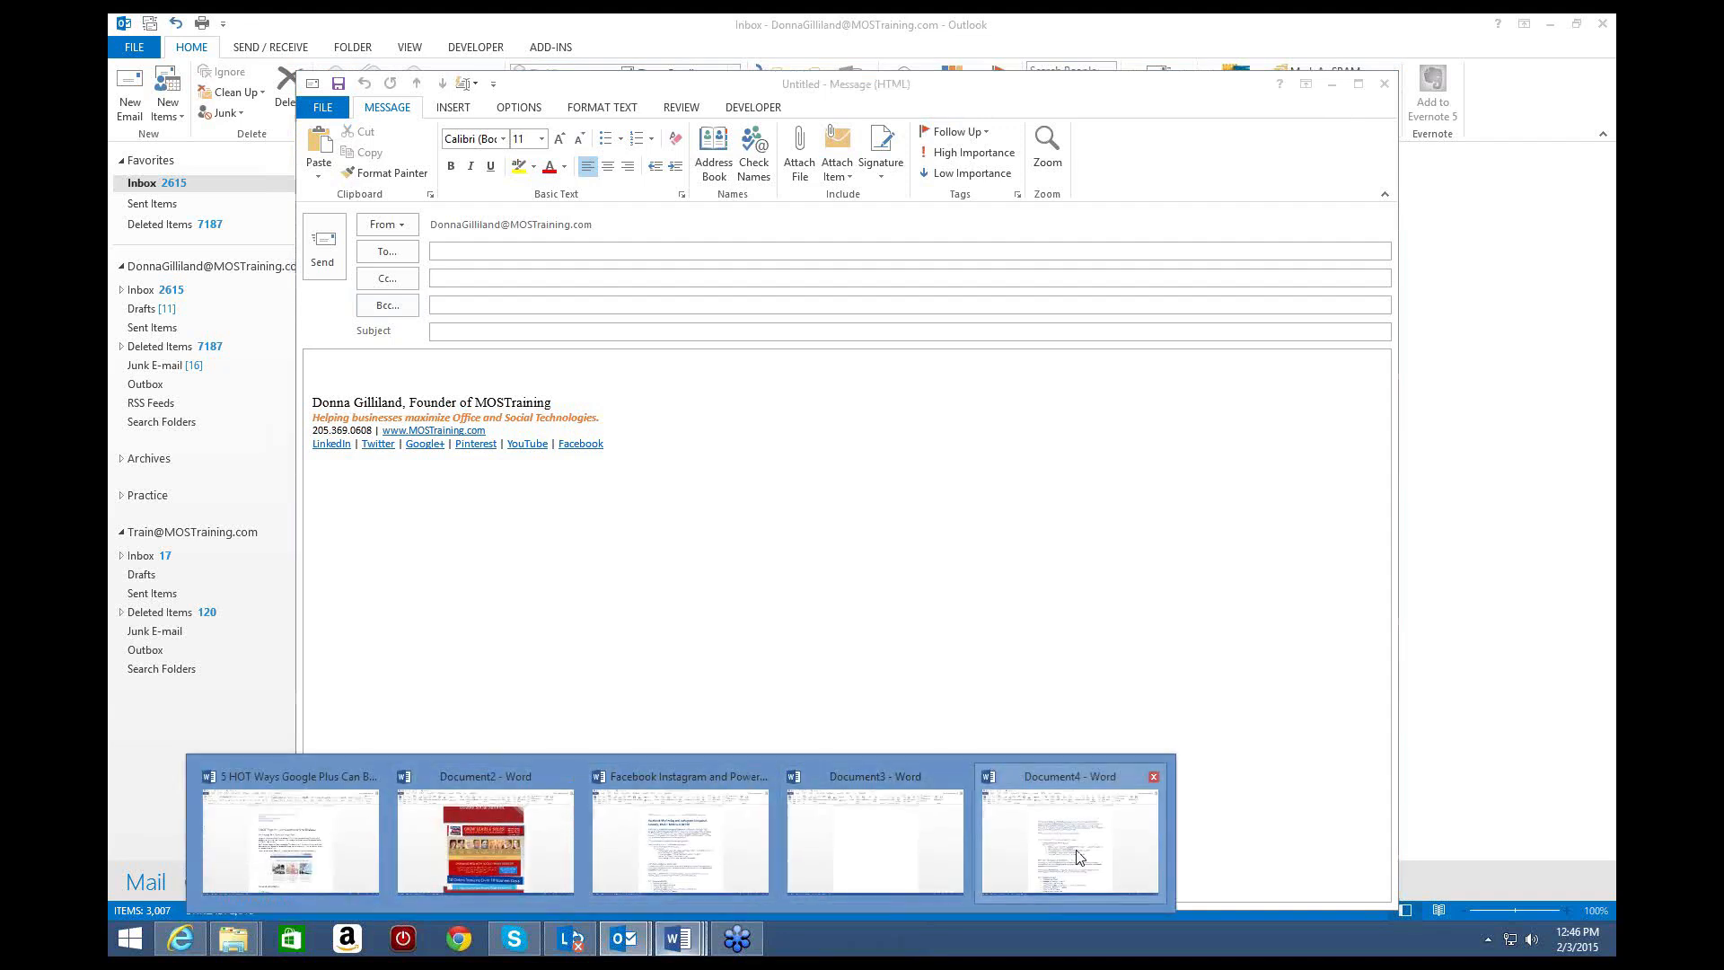
pyautogui.moveTo(1060, 860)
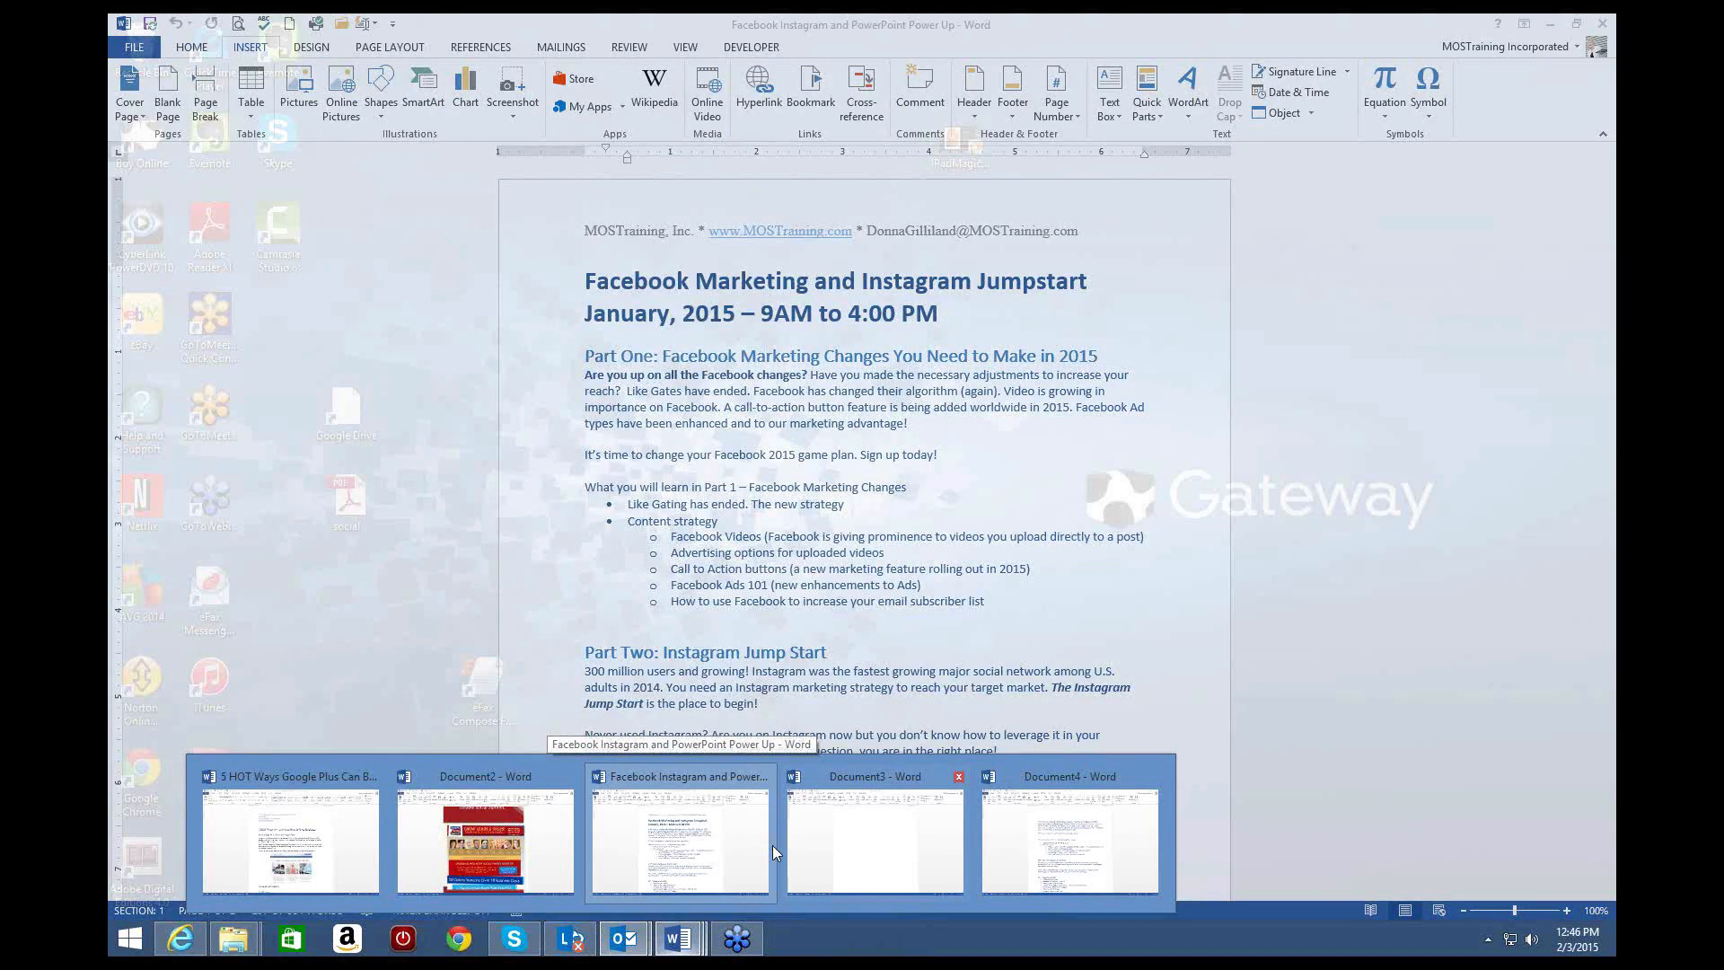
pyautogui.click(485, 840)
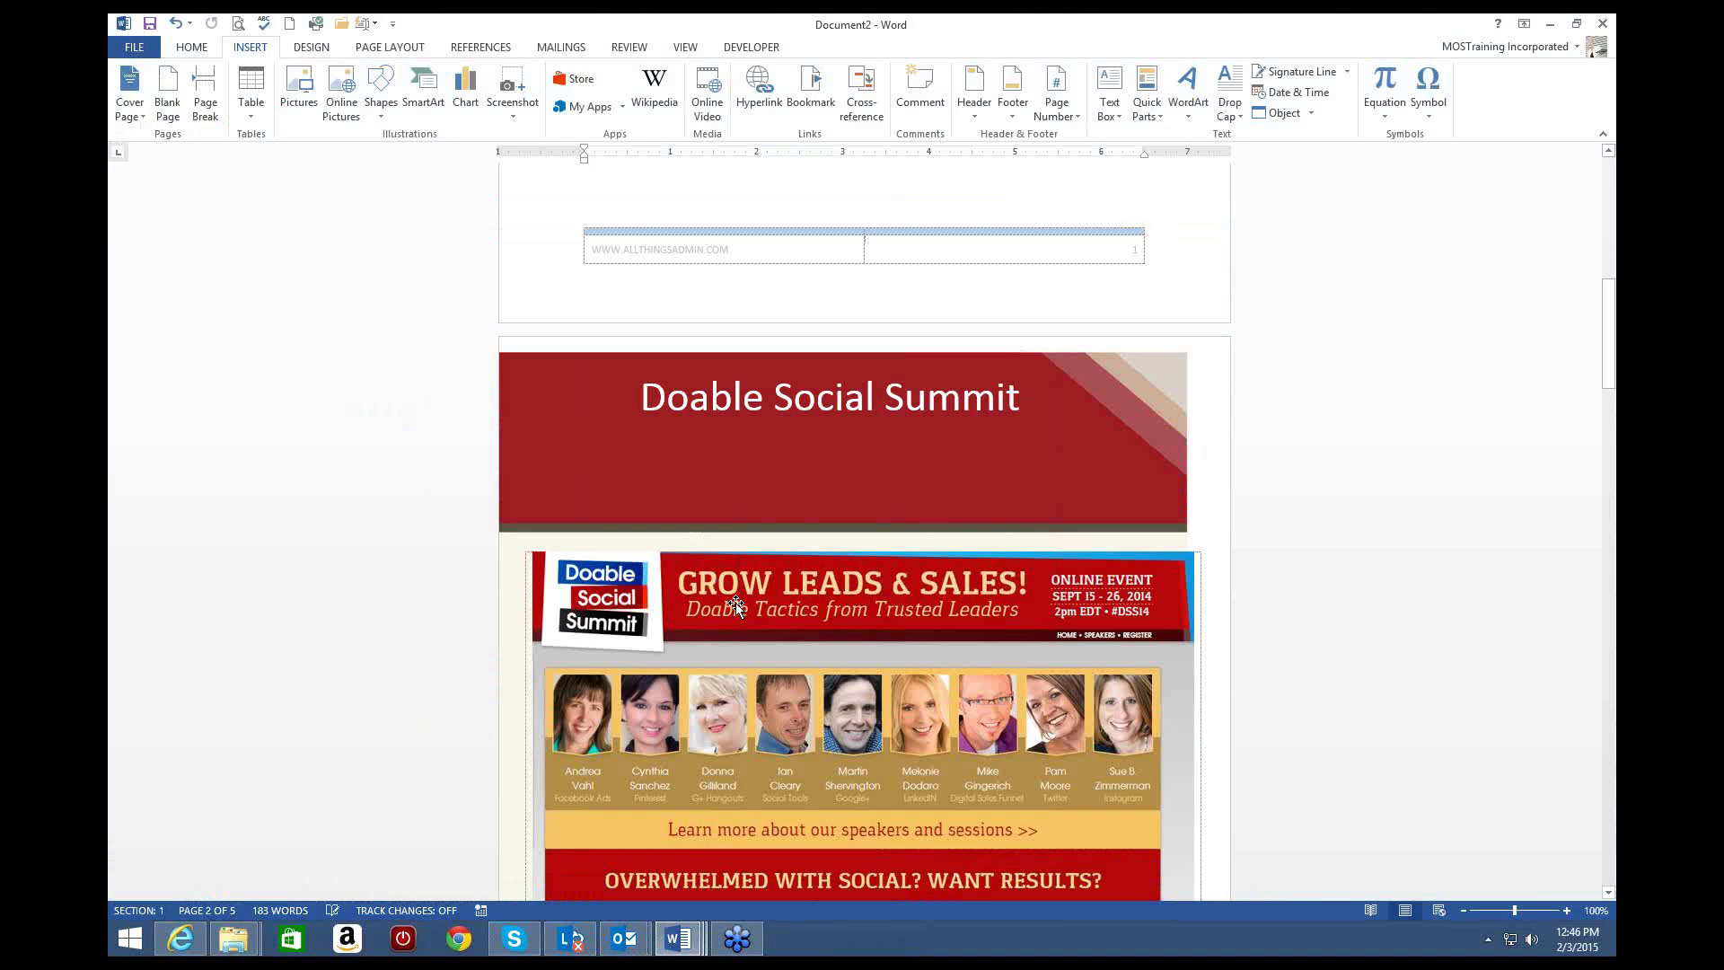
pyautogui.scroll(-10, 735, 602)
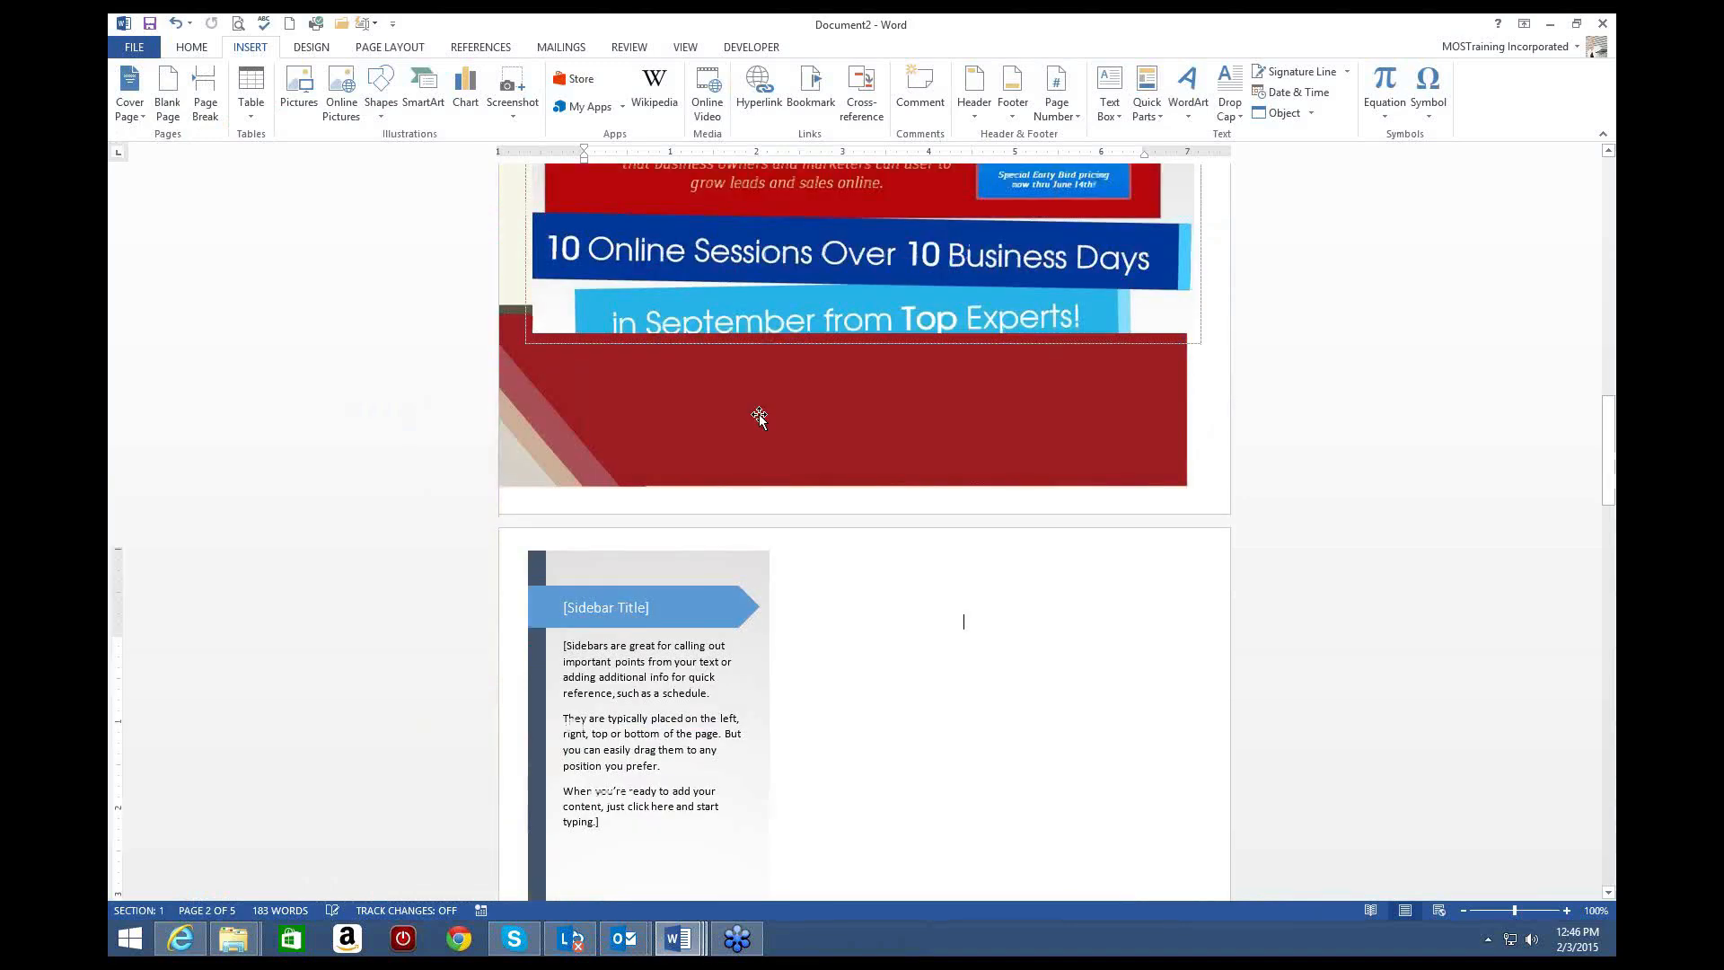
pyautogui.scroll(15, 757, 413)
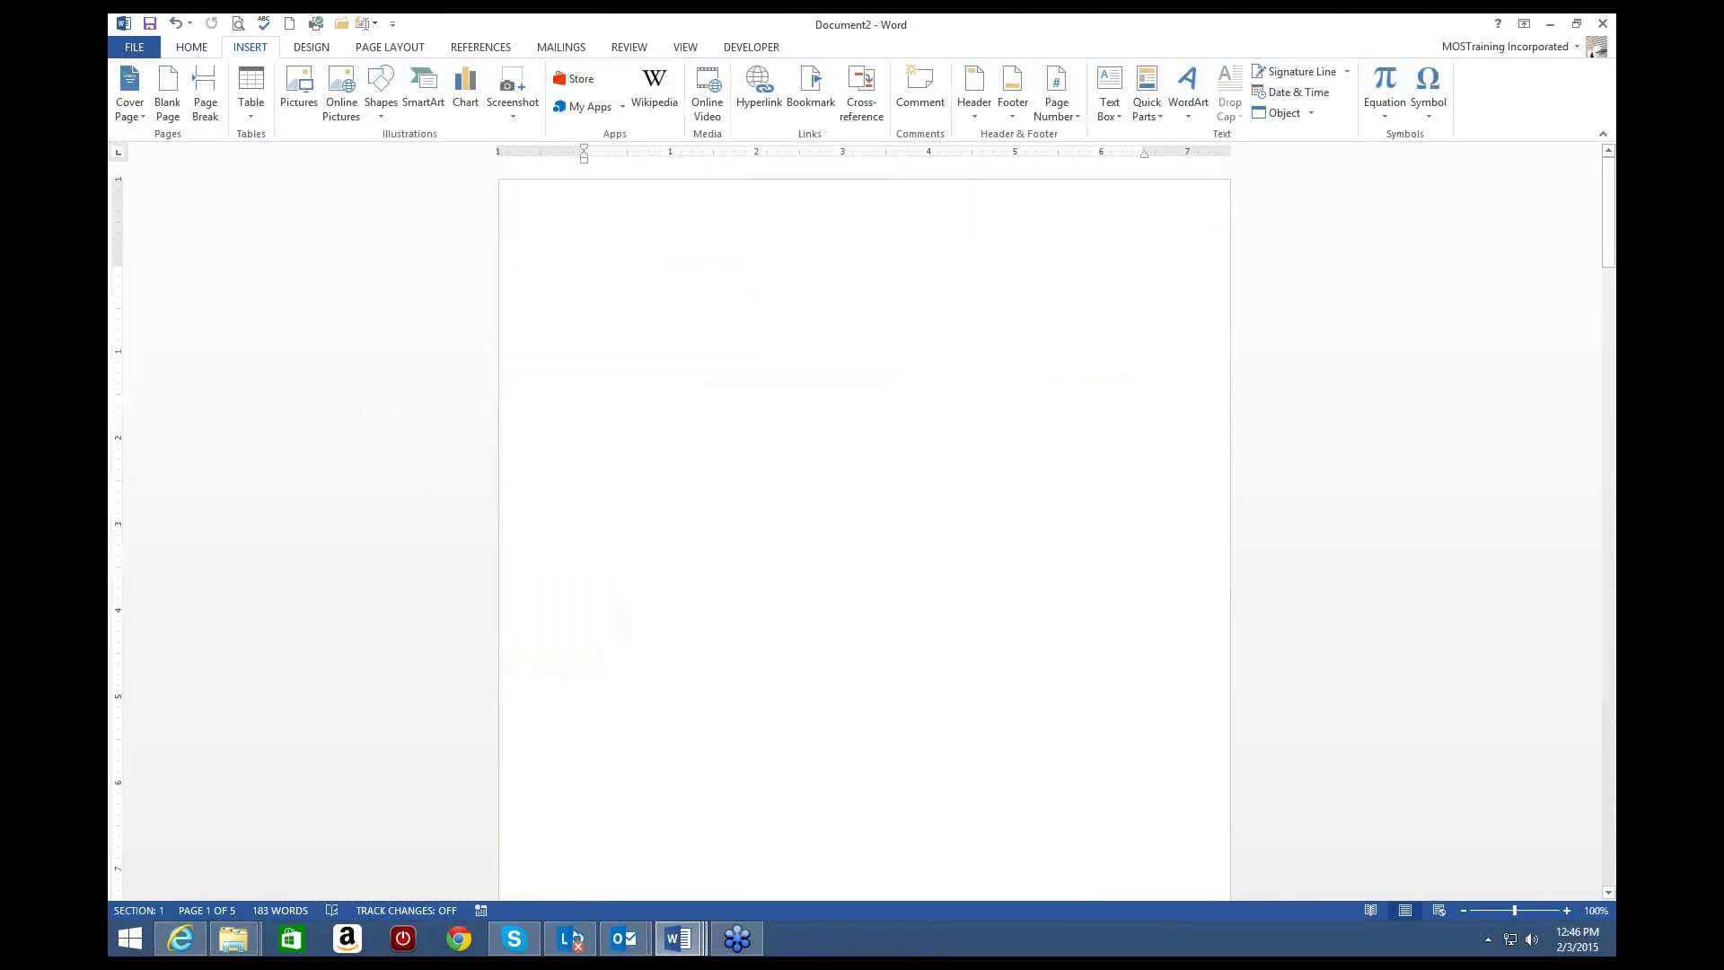
pyautogui.scroll(5, 770, 312)
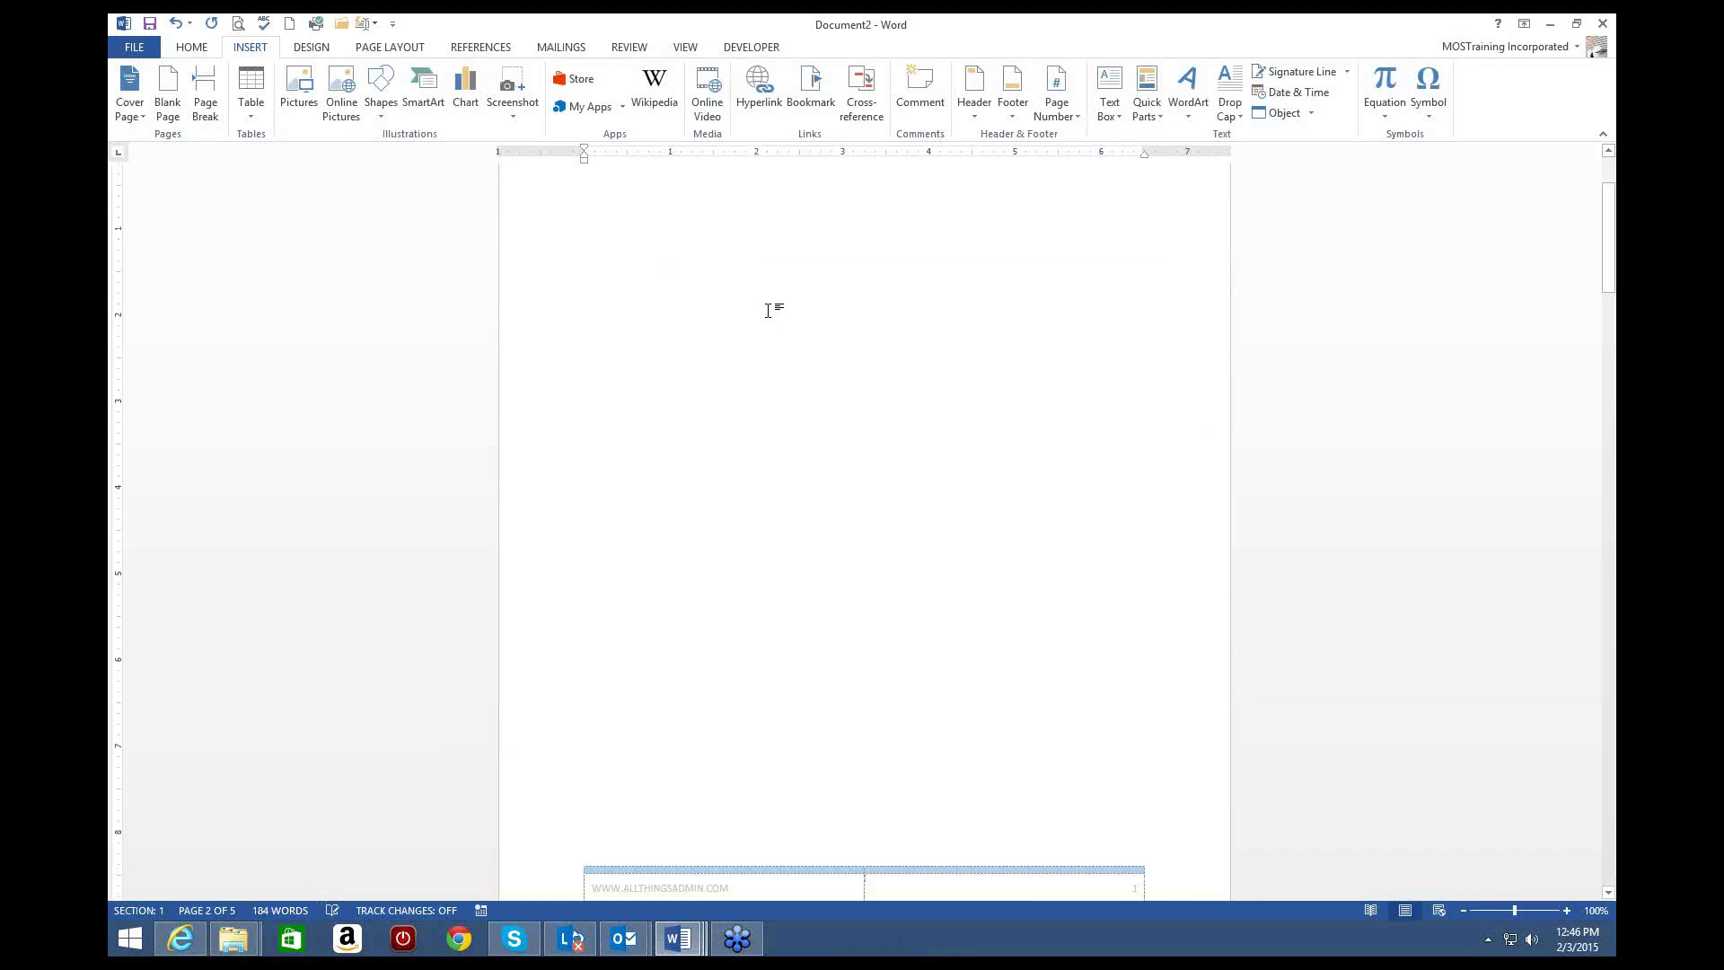
# Step: Insert the saved photo building block from the Speaker Photos category on the first page by its entry name
pyautogui.click(797, 334)
pyautogui.write('J')
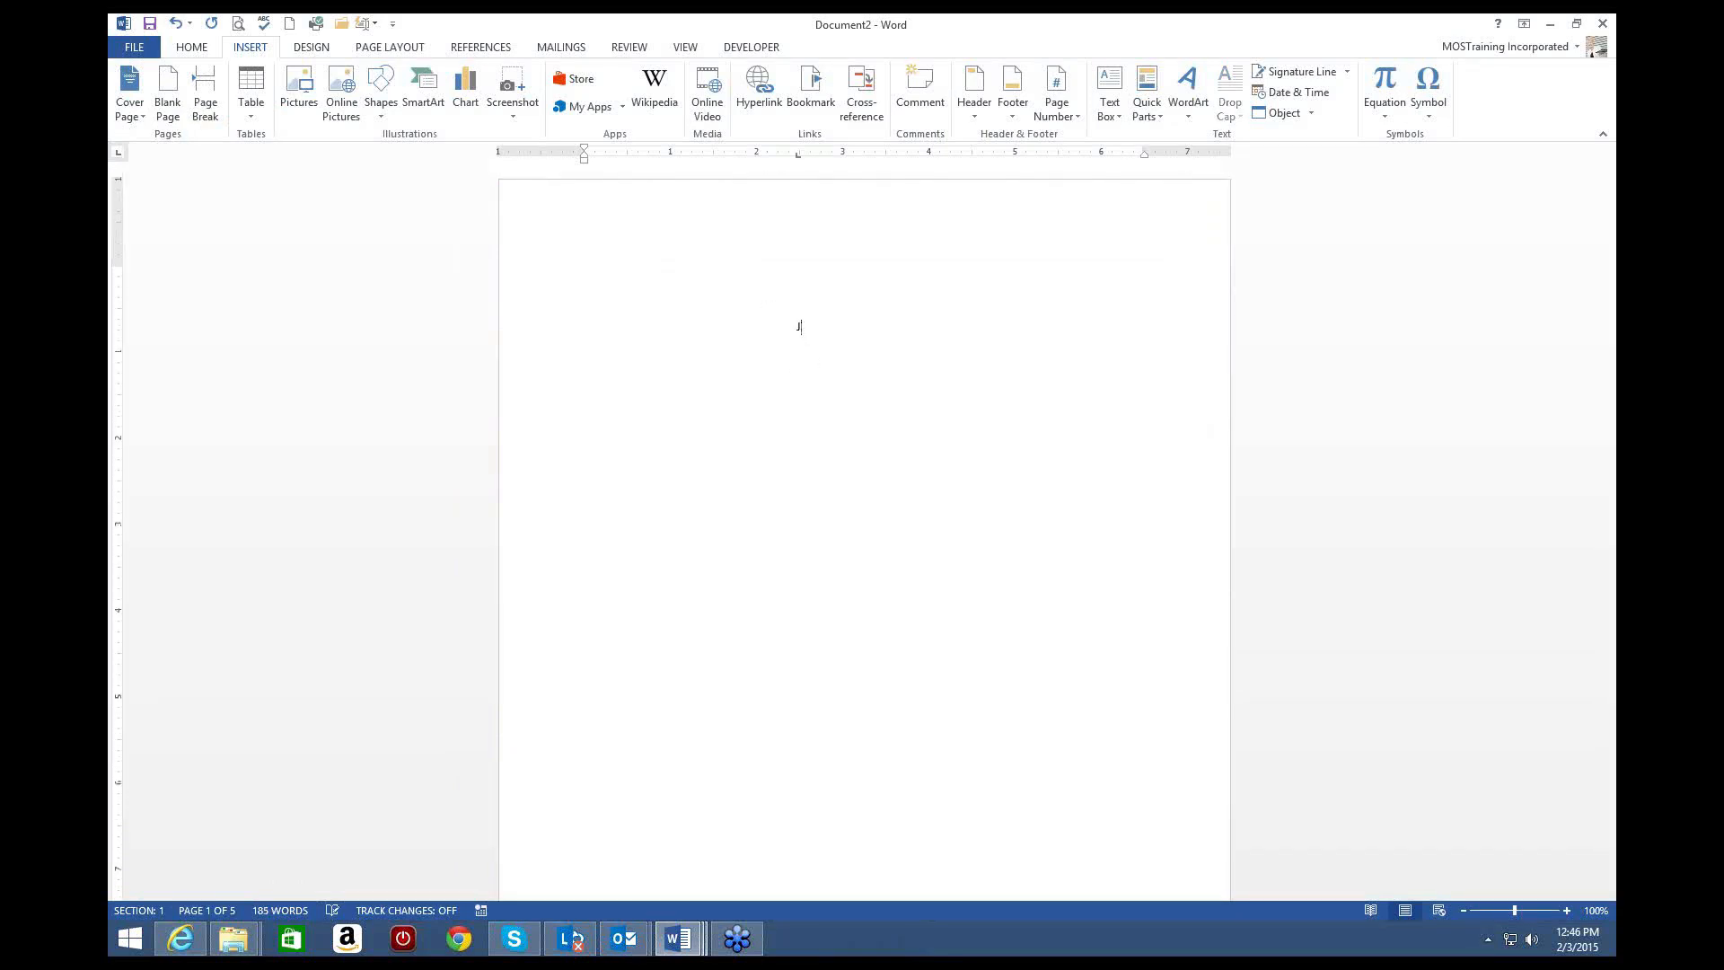
pyautogui.write('uliep')
pyautogui.press('space')
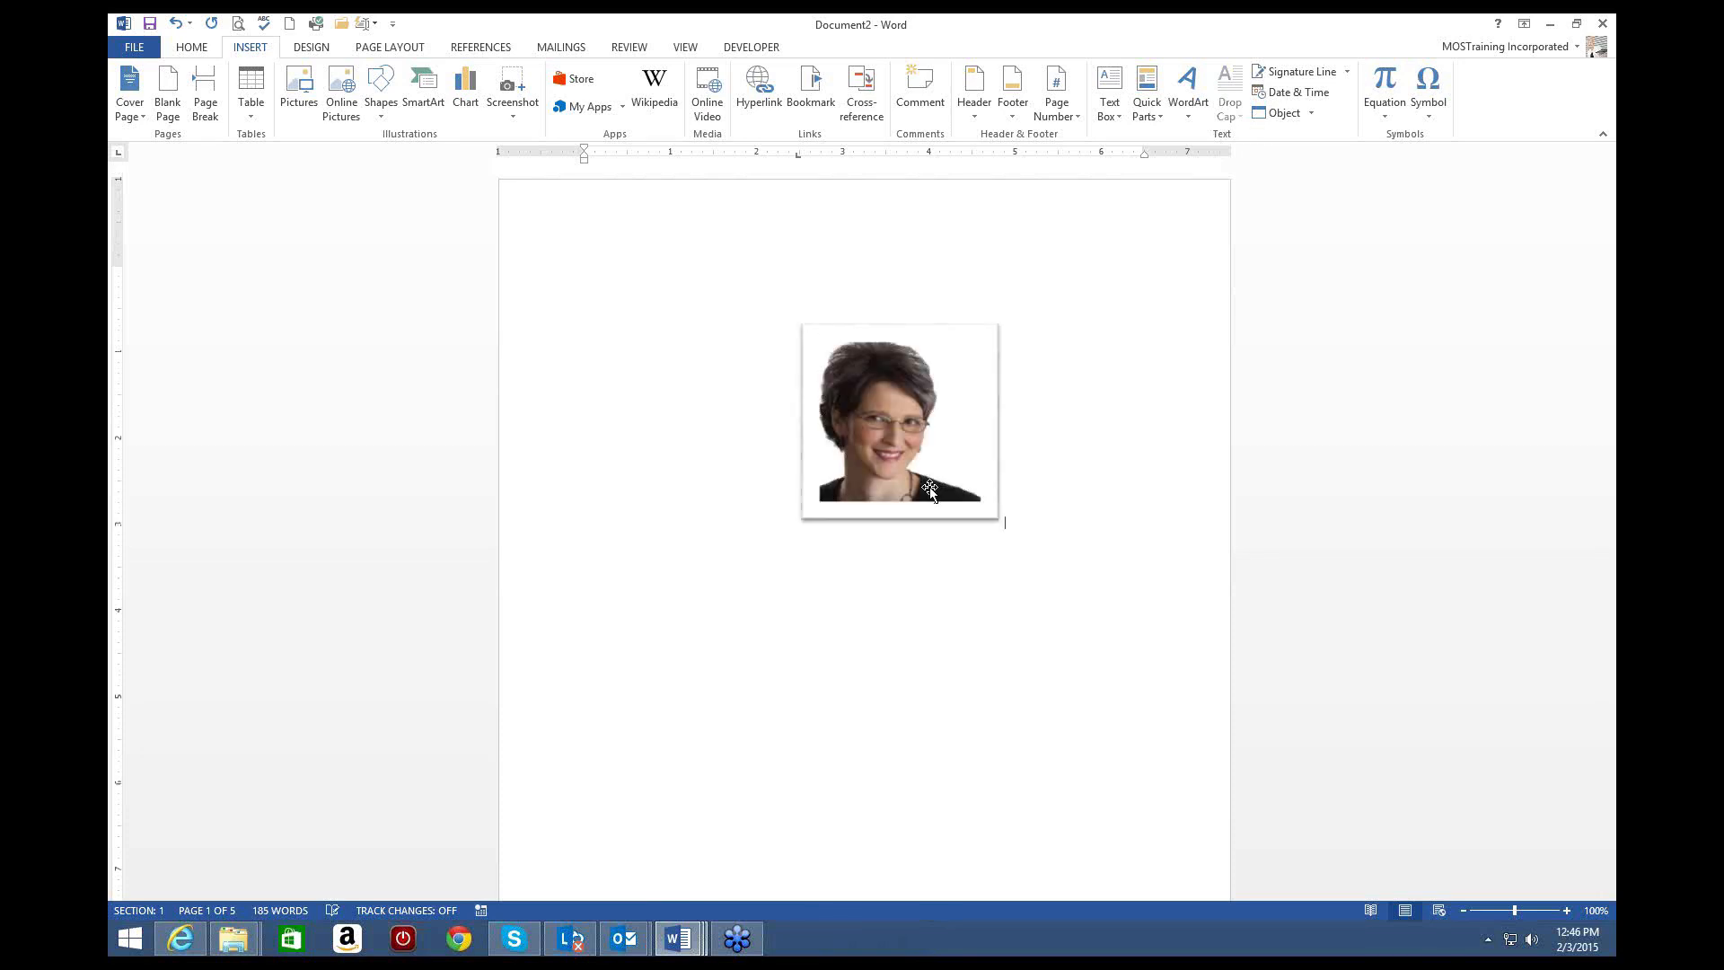
# Step: Copy the inserted photo on the first page of the Word document
pyautogui.rightClick(954, 434)
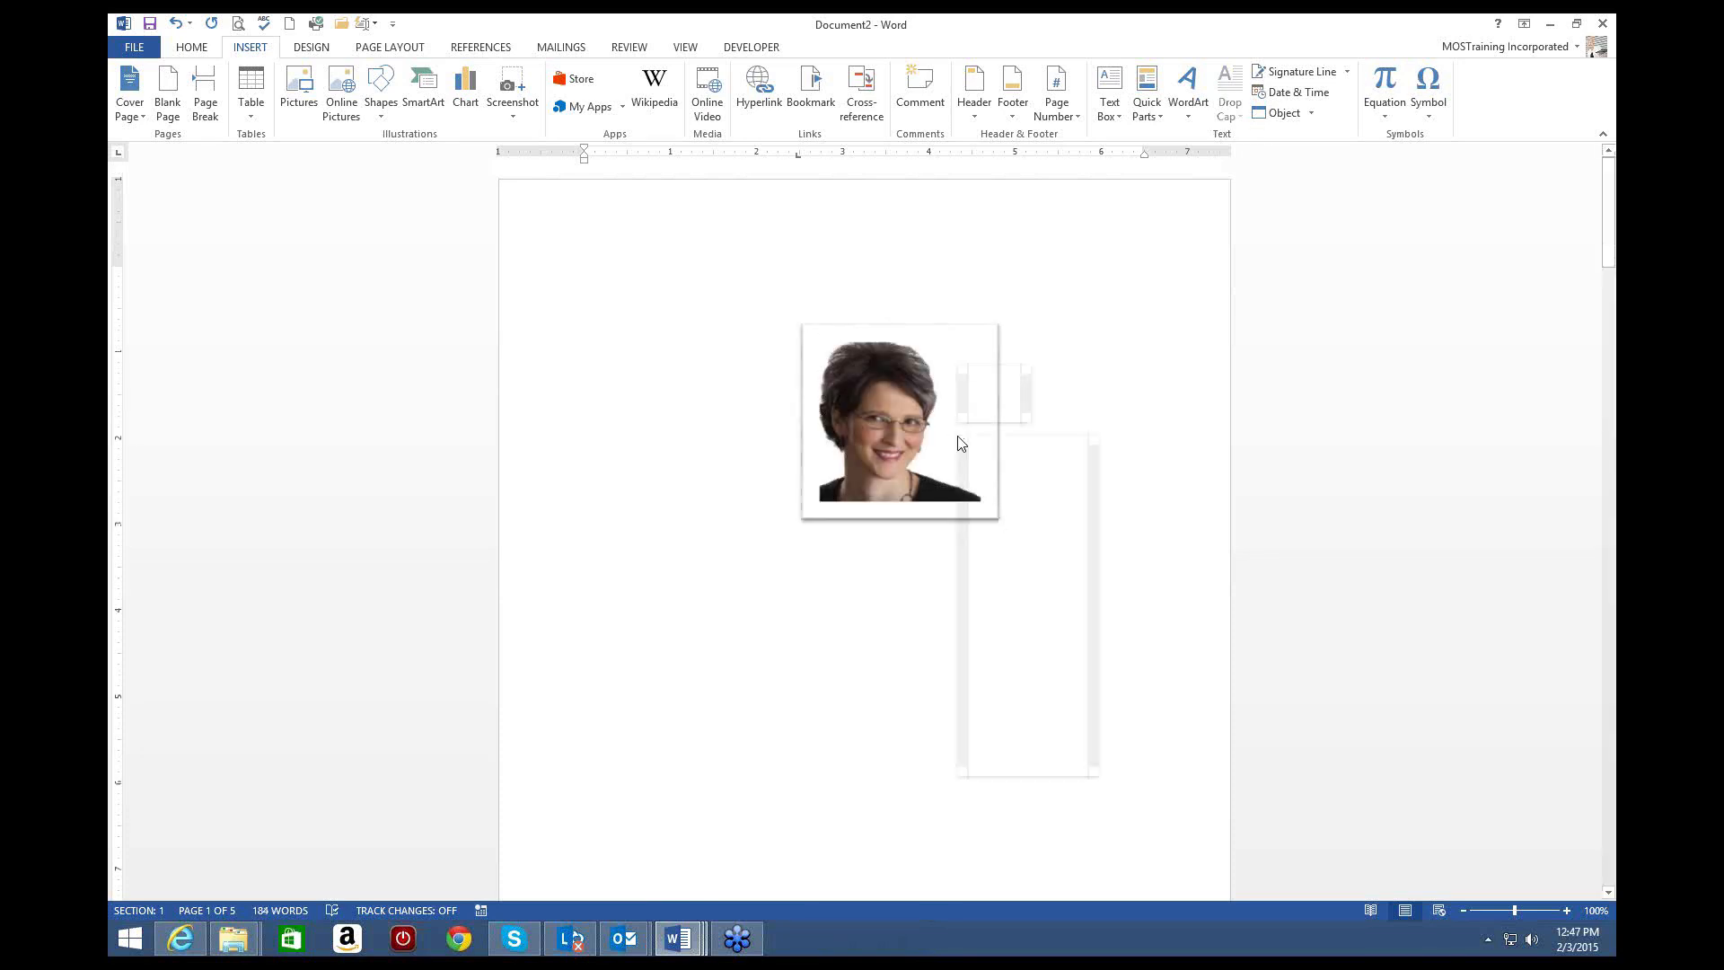
pyautogui.press('Escape')
pyautogui.click(928, 463)
pyautogui.rightClick(928, 462)
pyautogui.press('Escape')
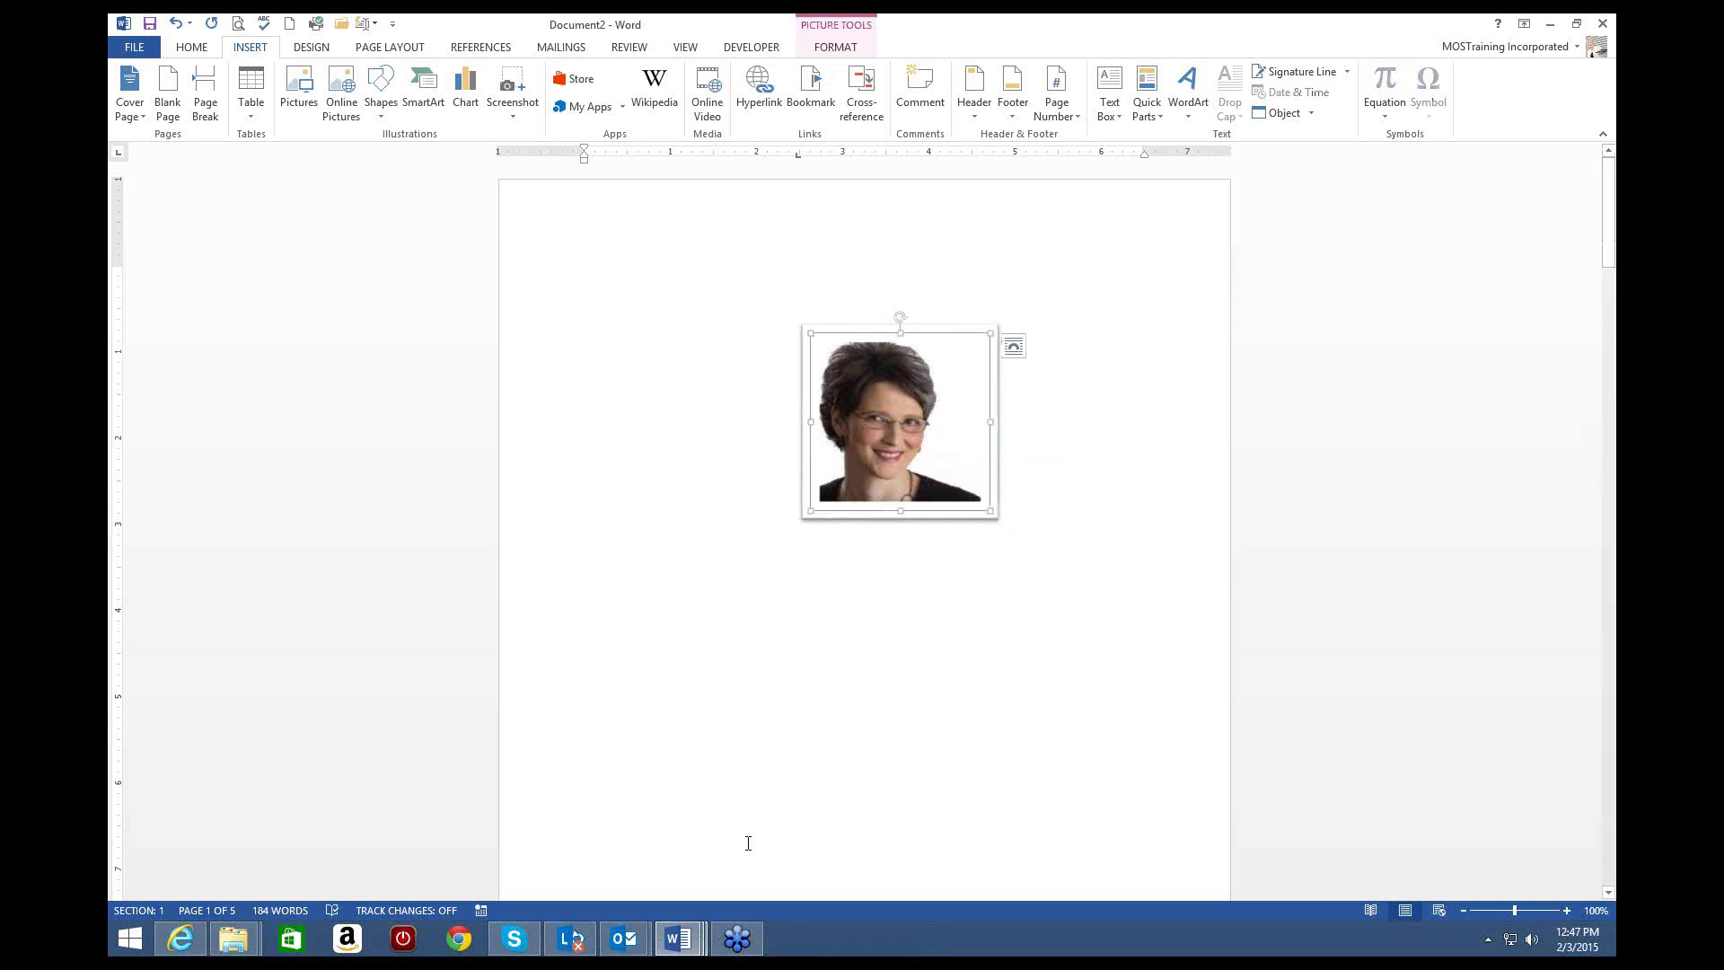
# Step: Switch to the blank Outlook message and look over its saved Quick Parts and AutoText entries
pyautogui.click(624, 938)
pyautogui.click(725, 866)
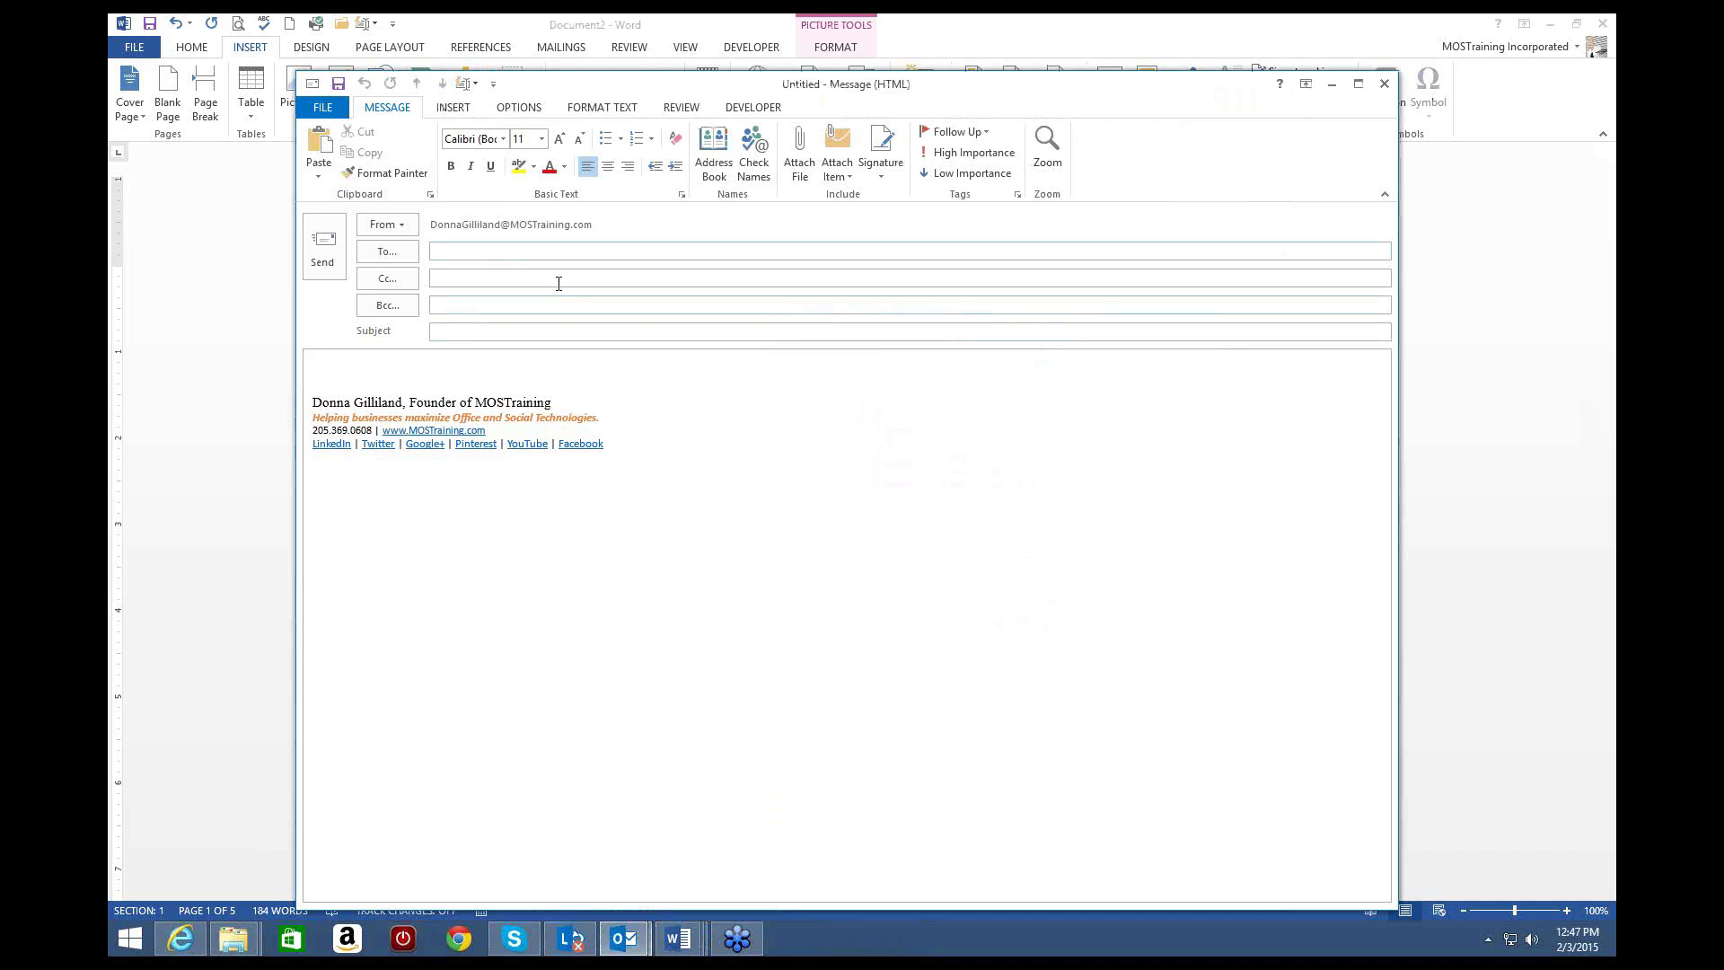
pyautogui.click(448, 107)
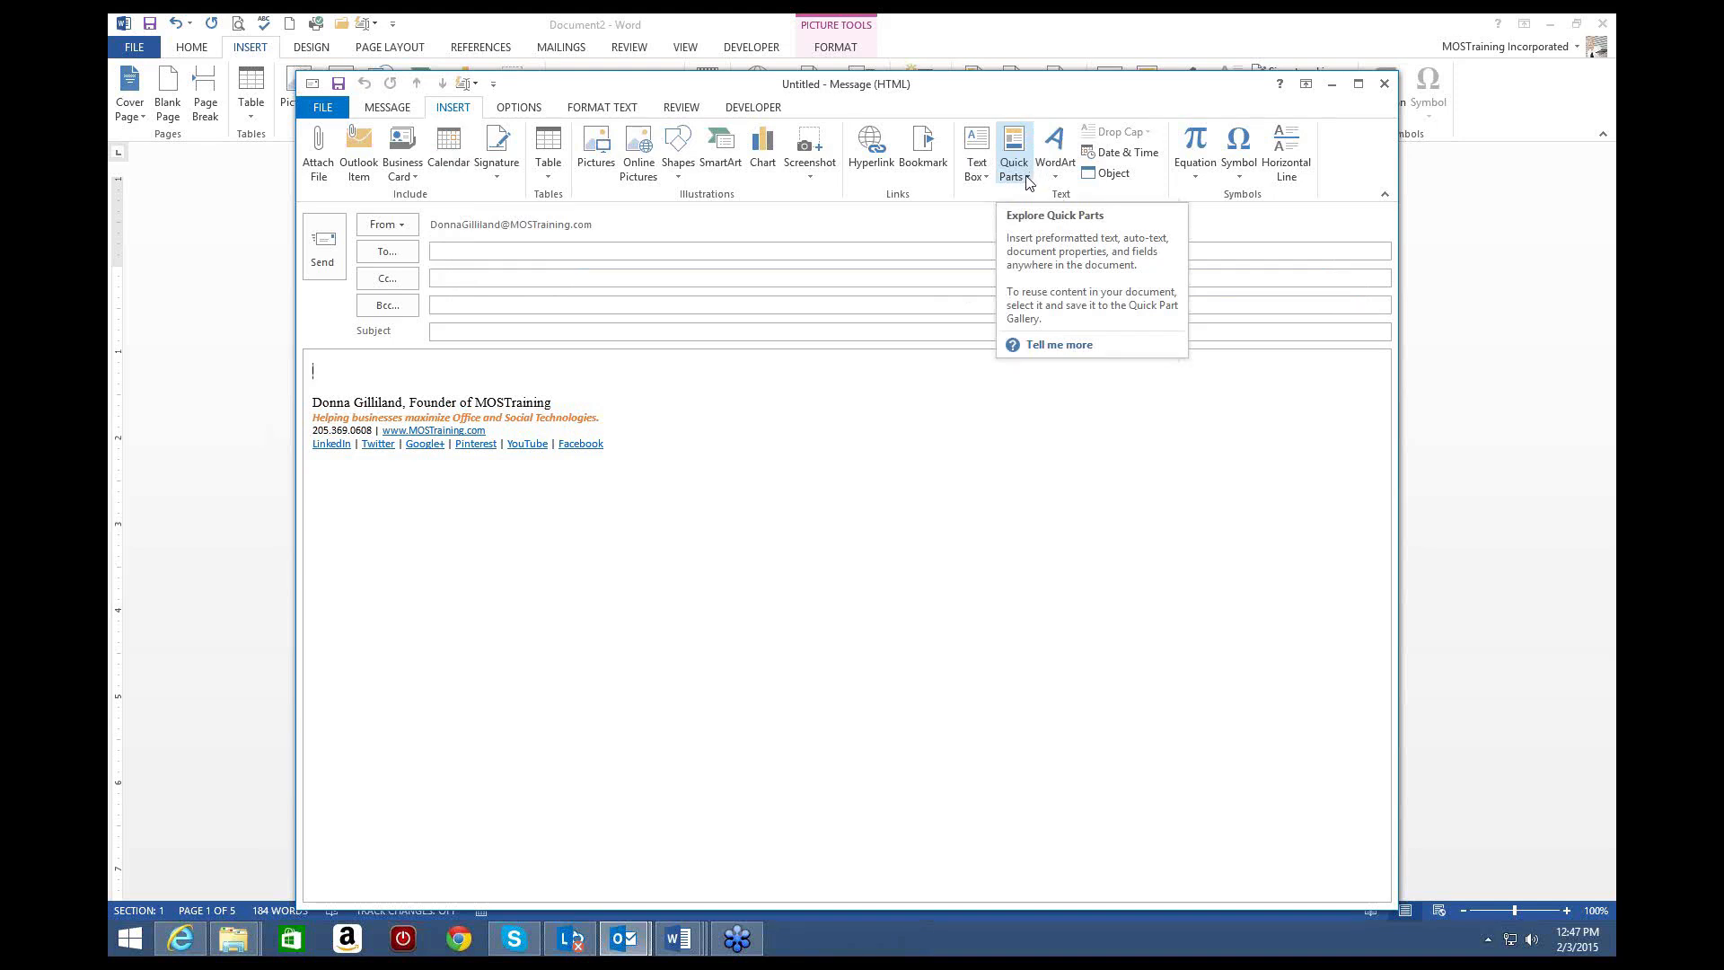
pyautogui.click(1029, 178)
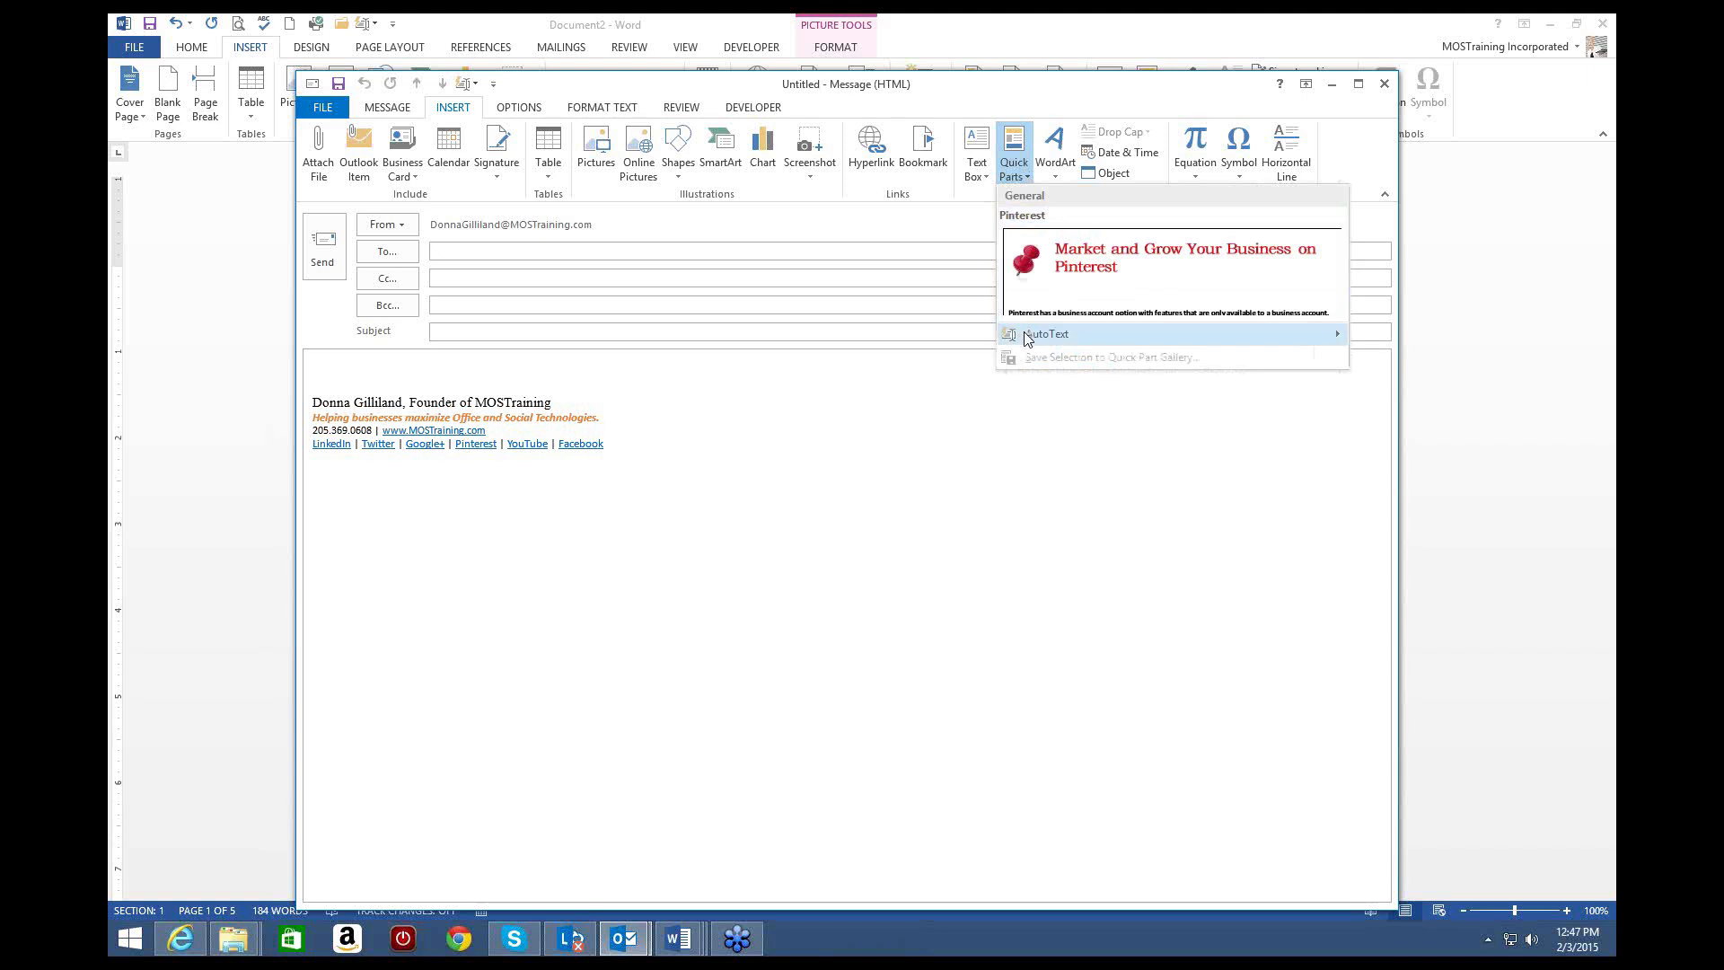
pyautogui.moveTo(1026, 338)
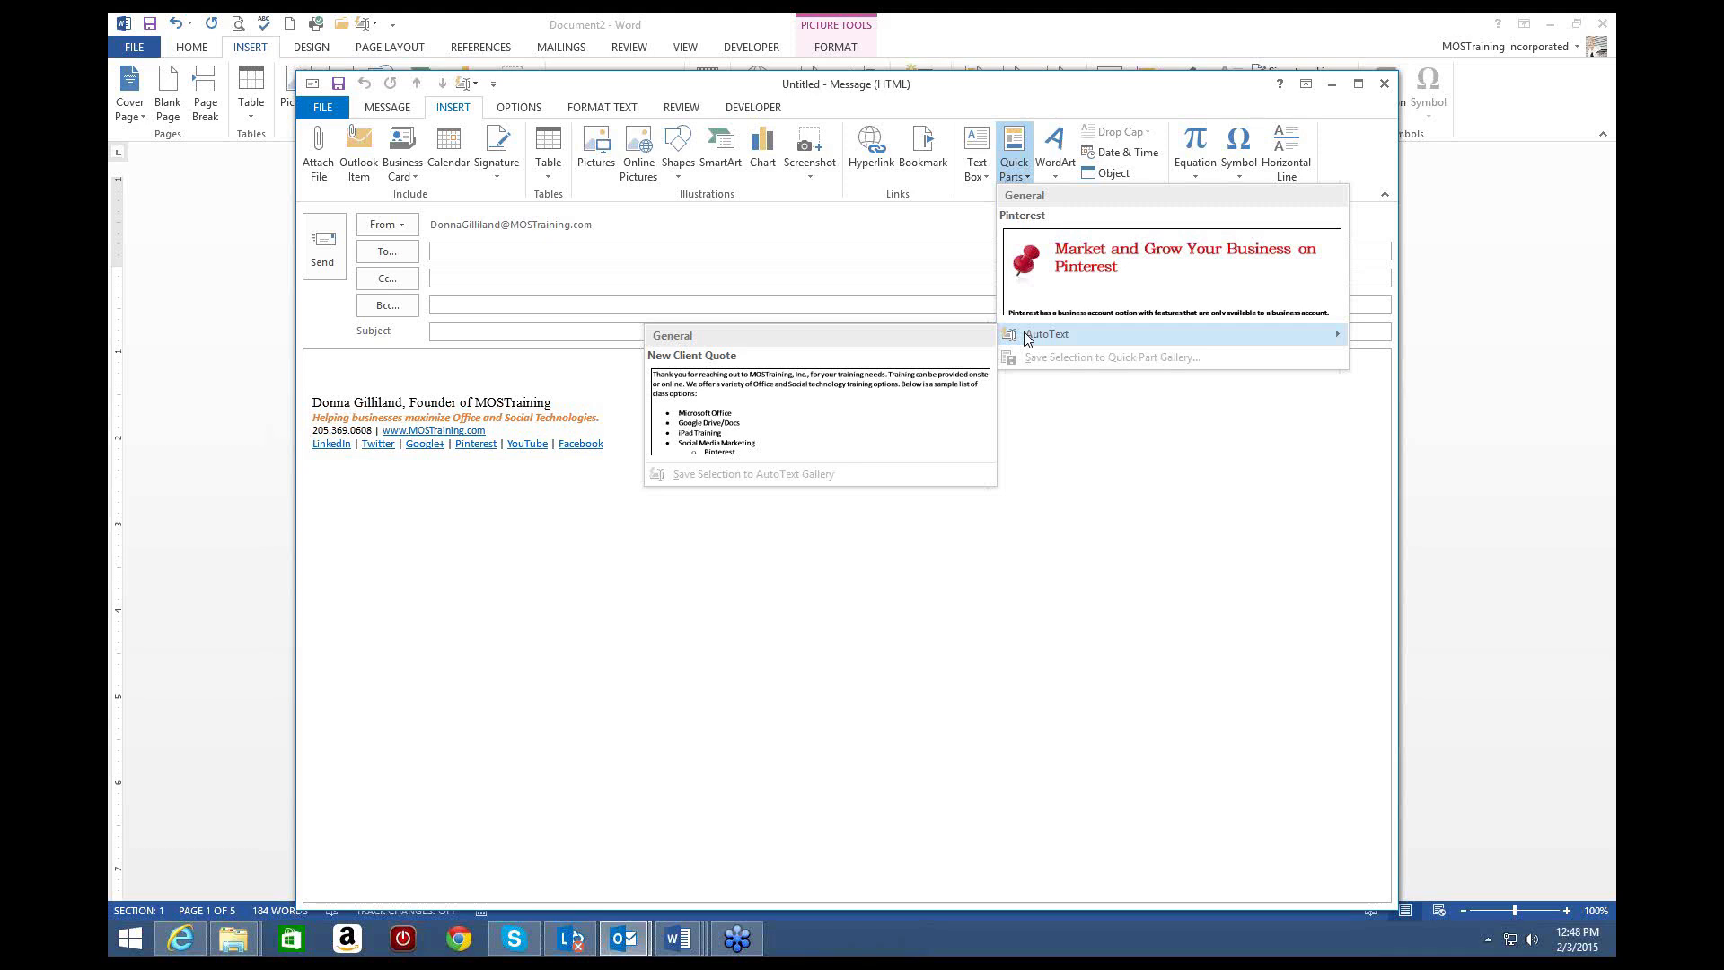
pyautogui.click(1105, 466)
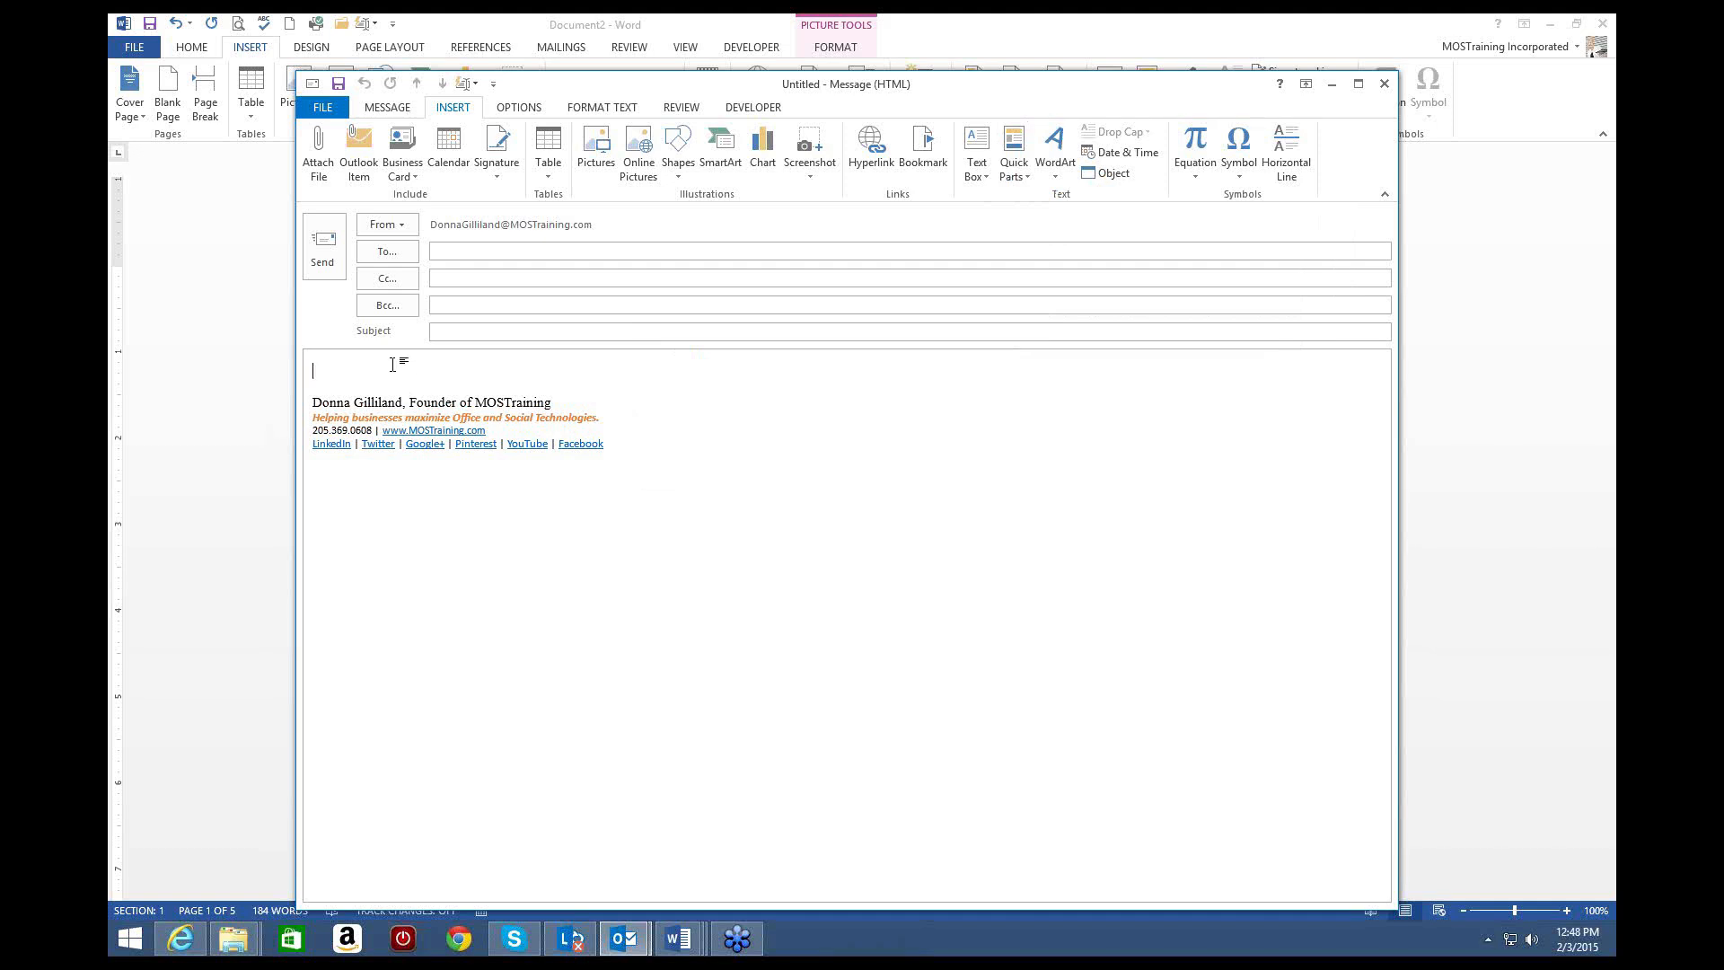
# Step: Paste the copied photo into the message body and begin a Quick Part from it, named with the person's first name followed by Photo
pyautogui.hotkey('ctrl', 'v')
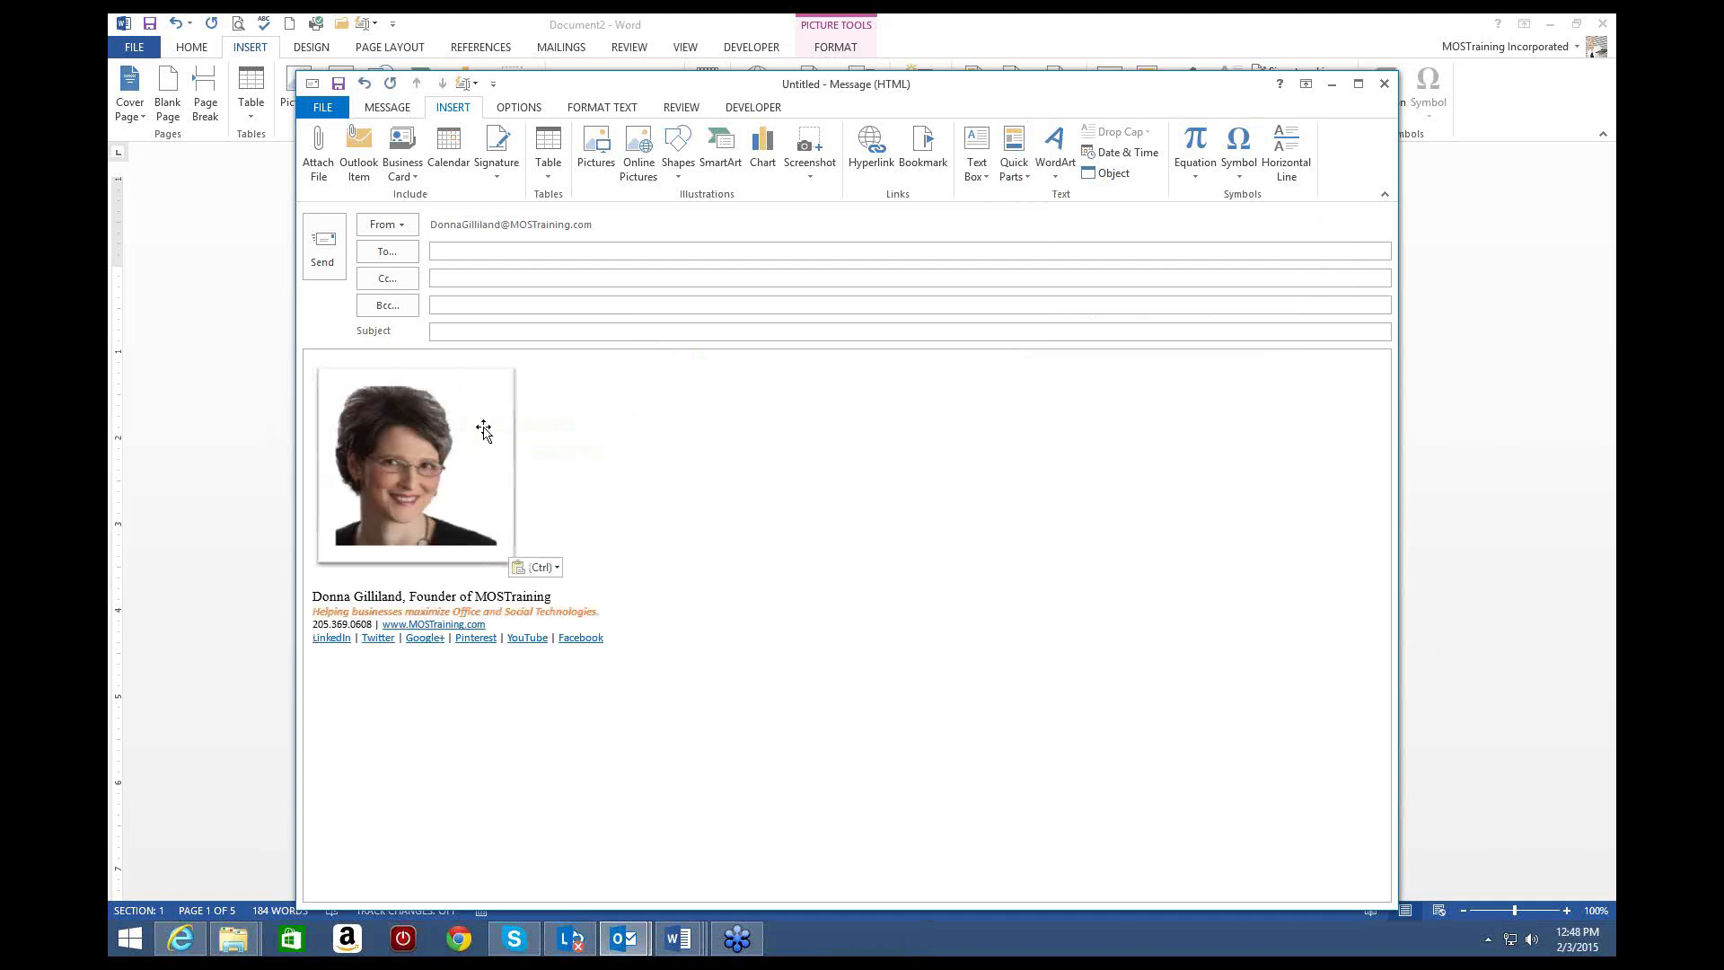
pyautogui.click(483, 431)
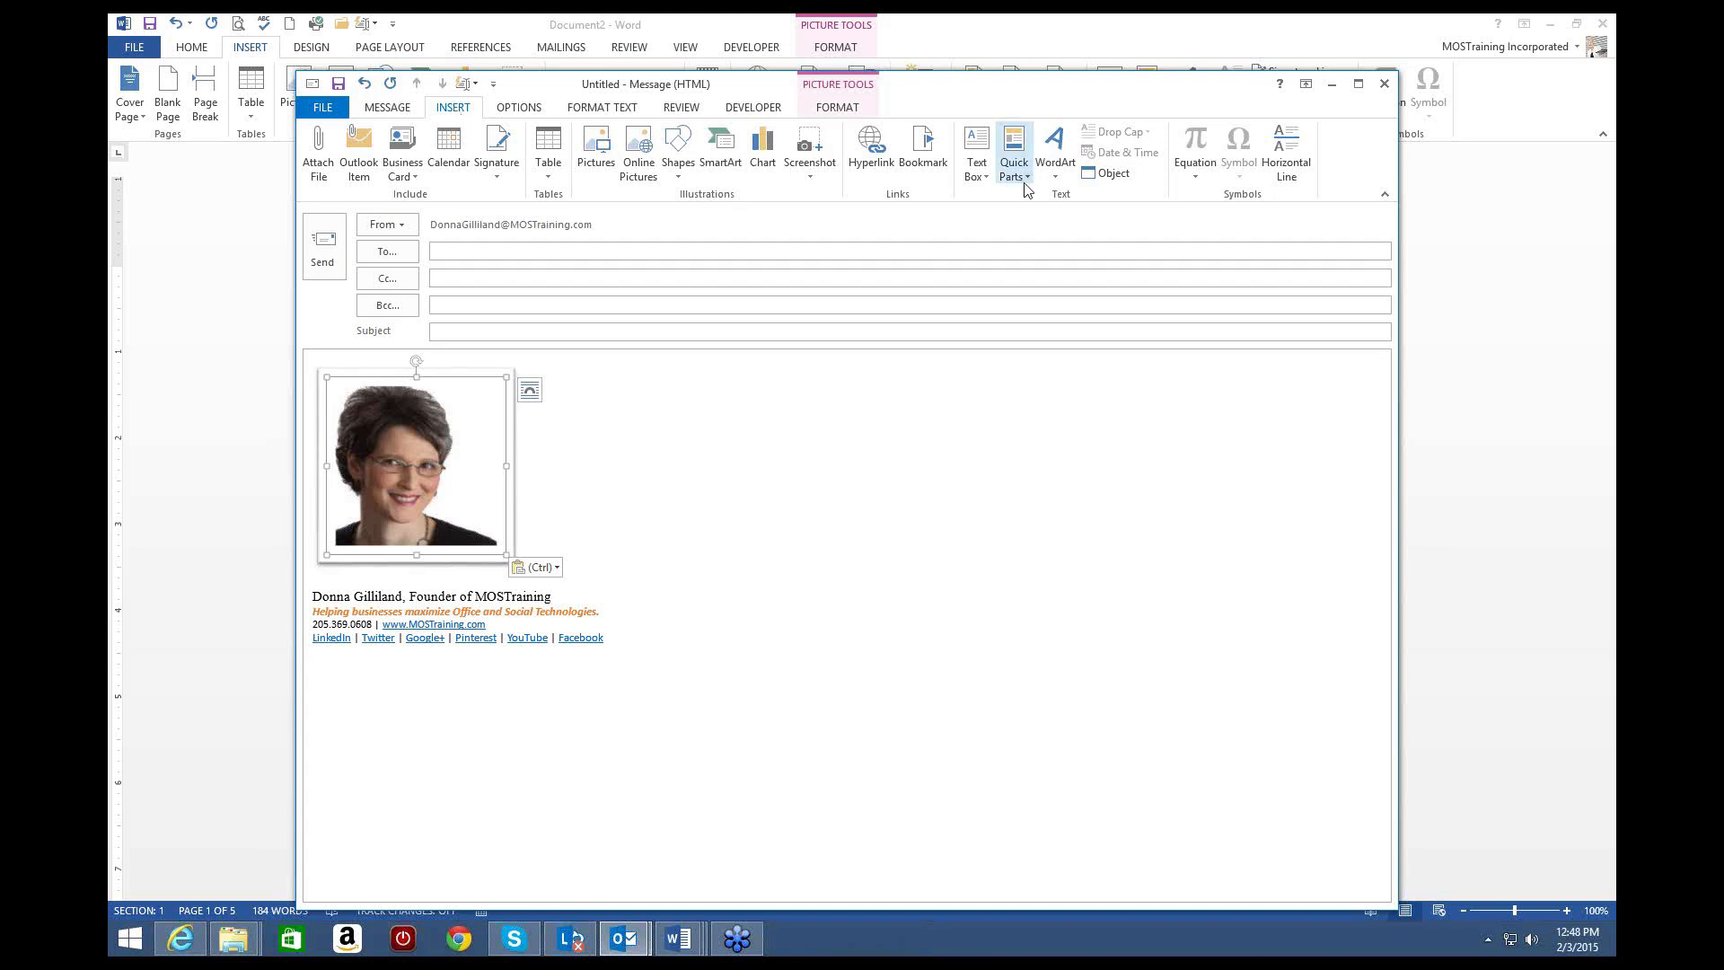
pyautogui.click(1026, 180)
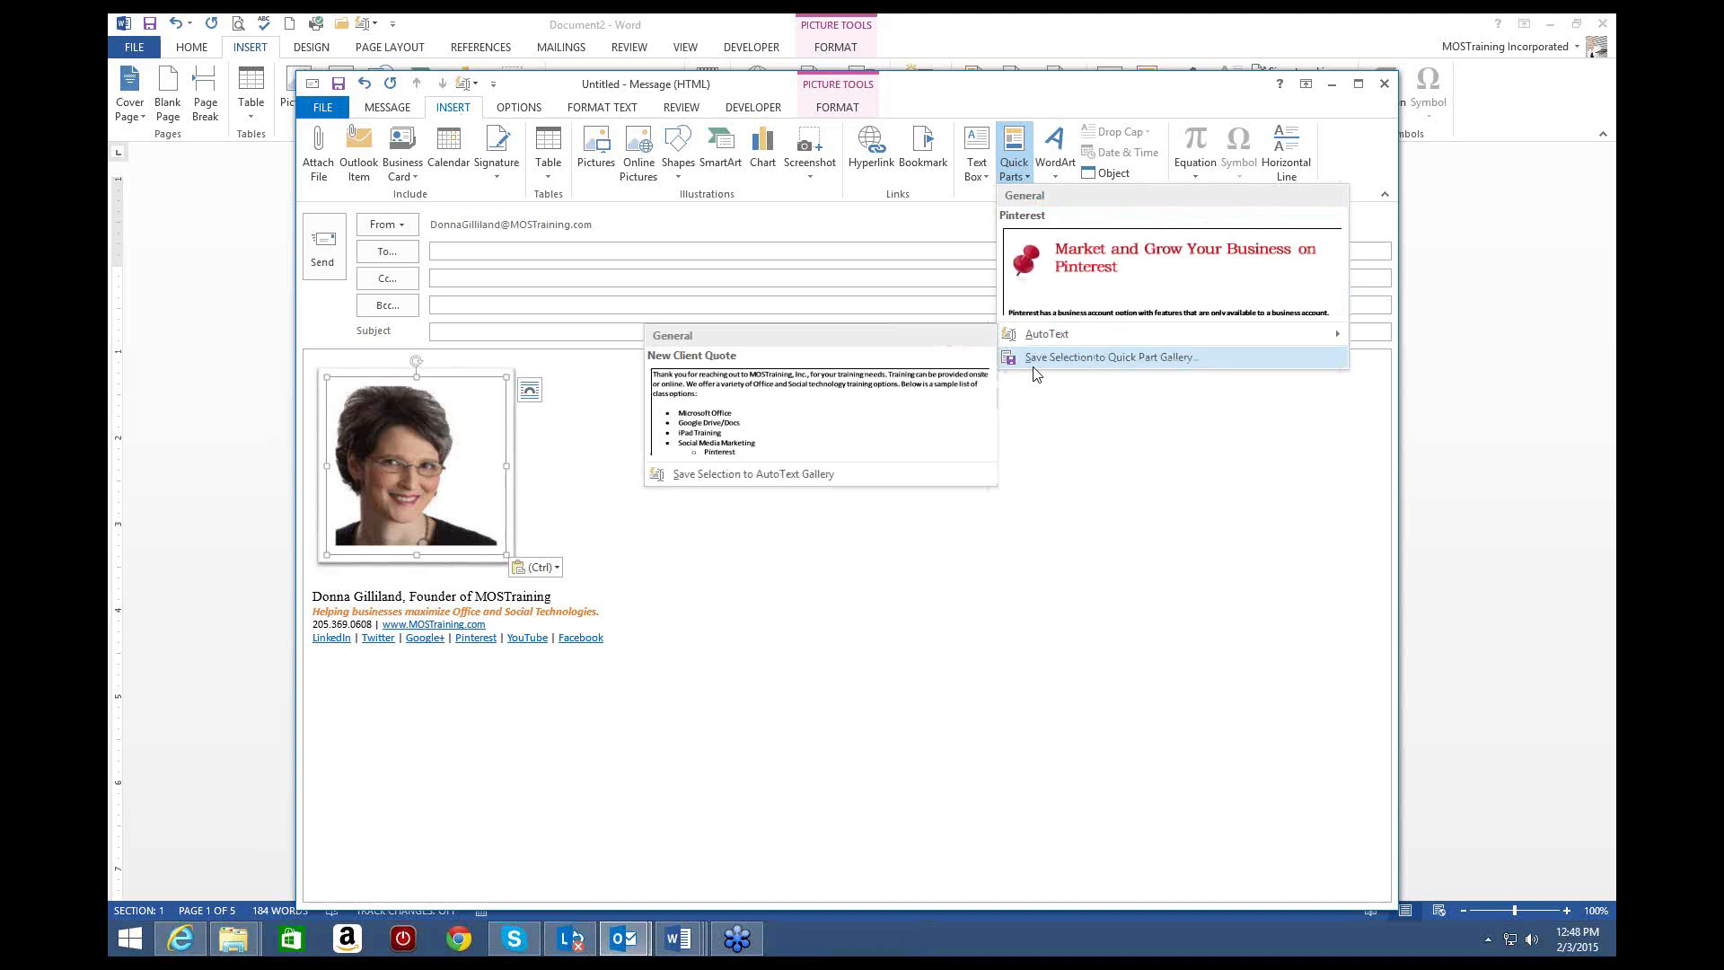
pyautogui.click(1038, 359)
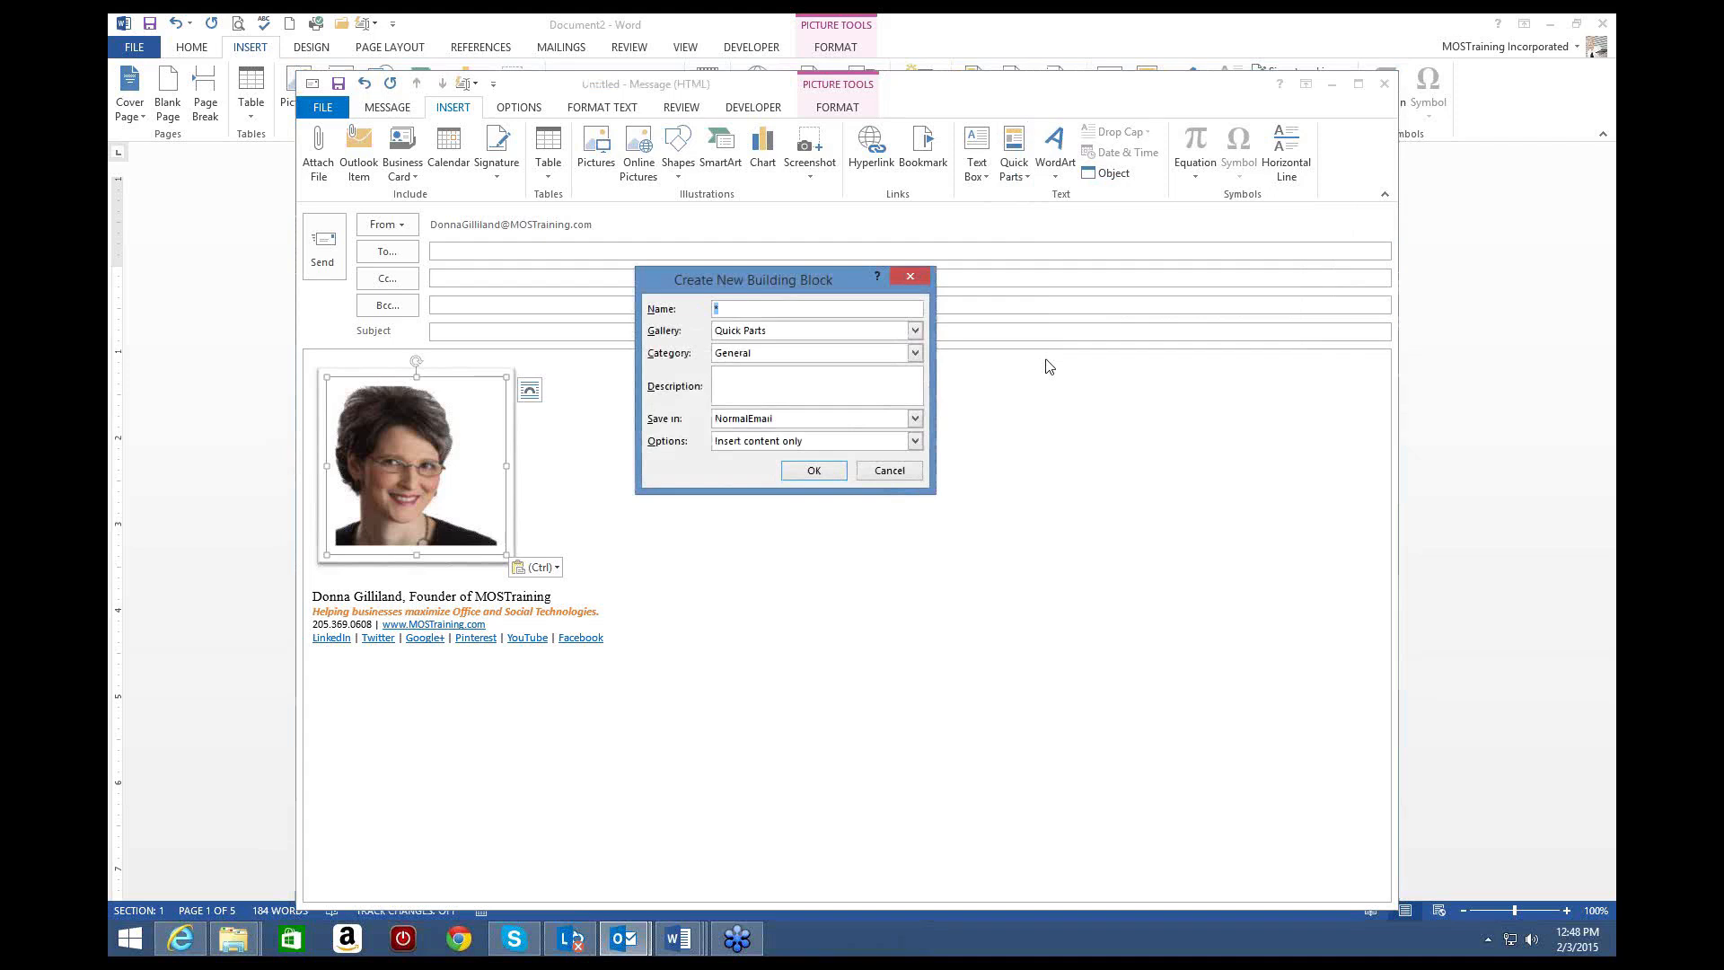
pyautogui.write('JuliePhoto')
# Step: Keep Quick Parts as the building block's gallery and create a new category named Photos for it
pyautogui.click(915, 332)
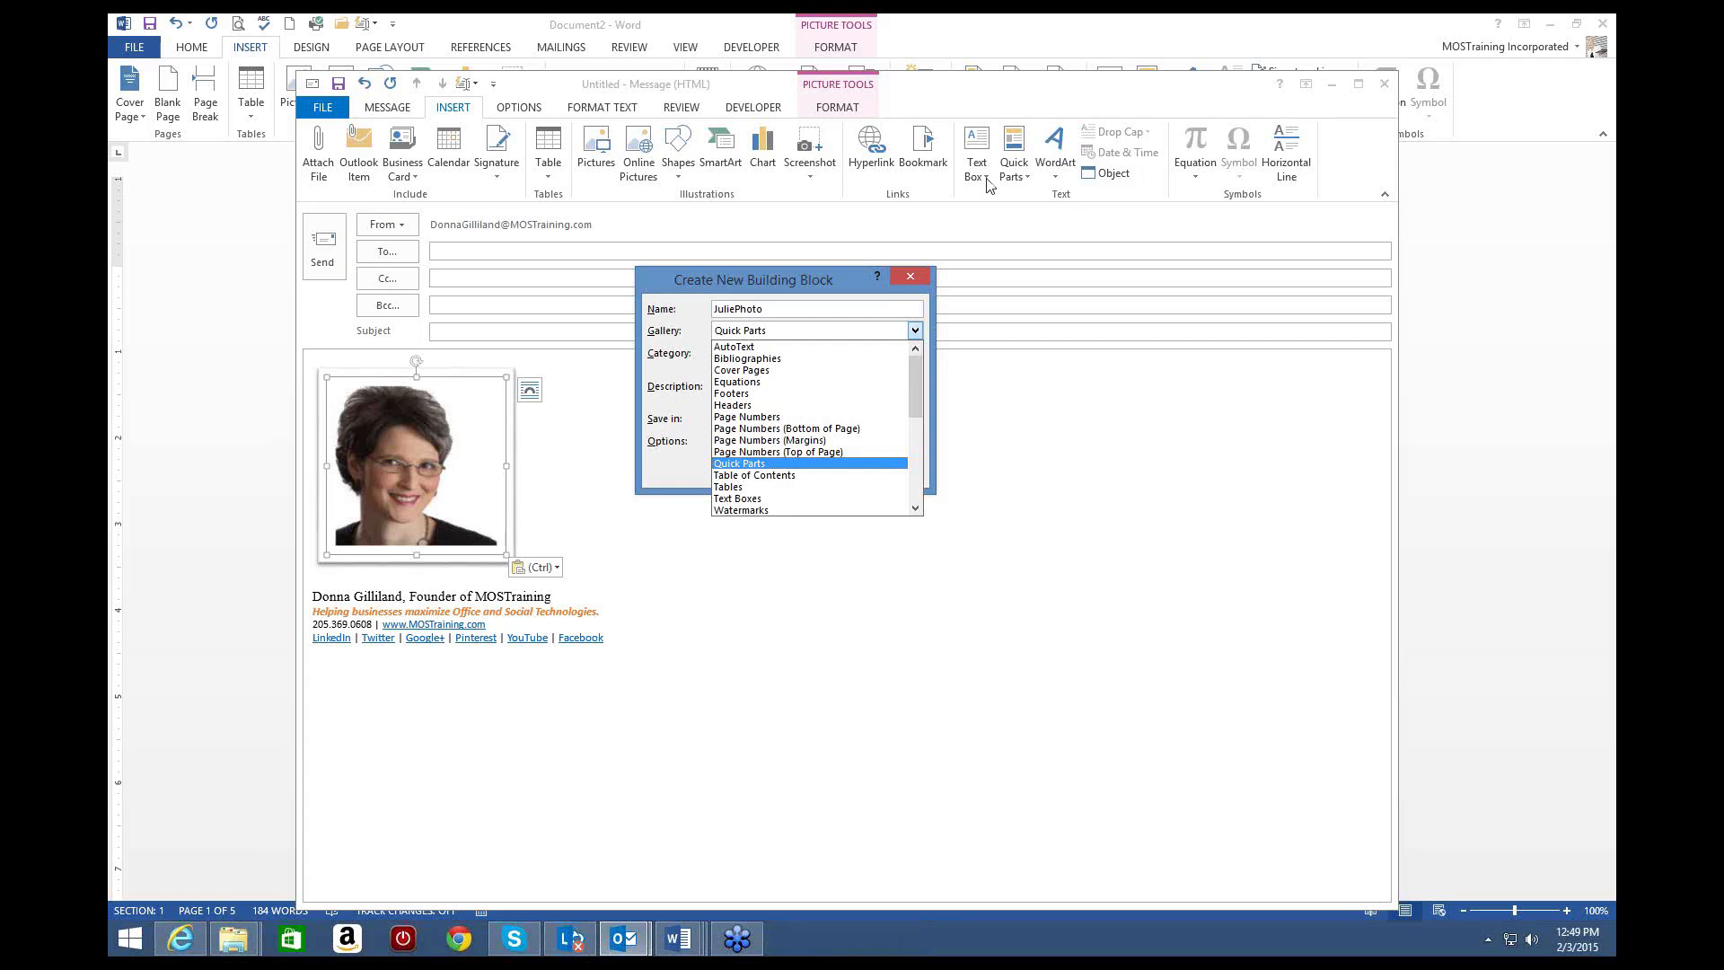
pyautogui.click(802, 334)
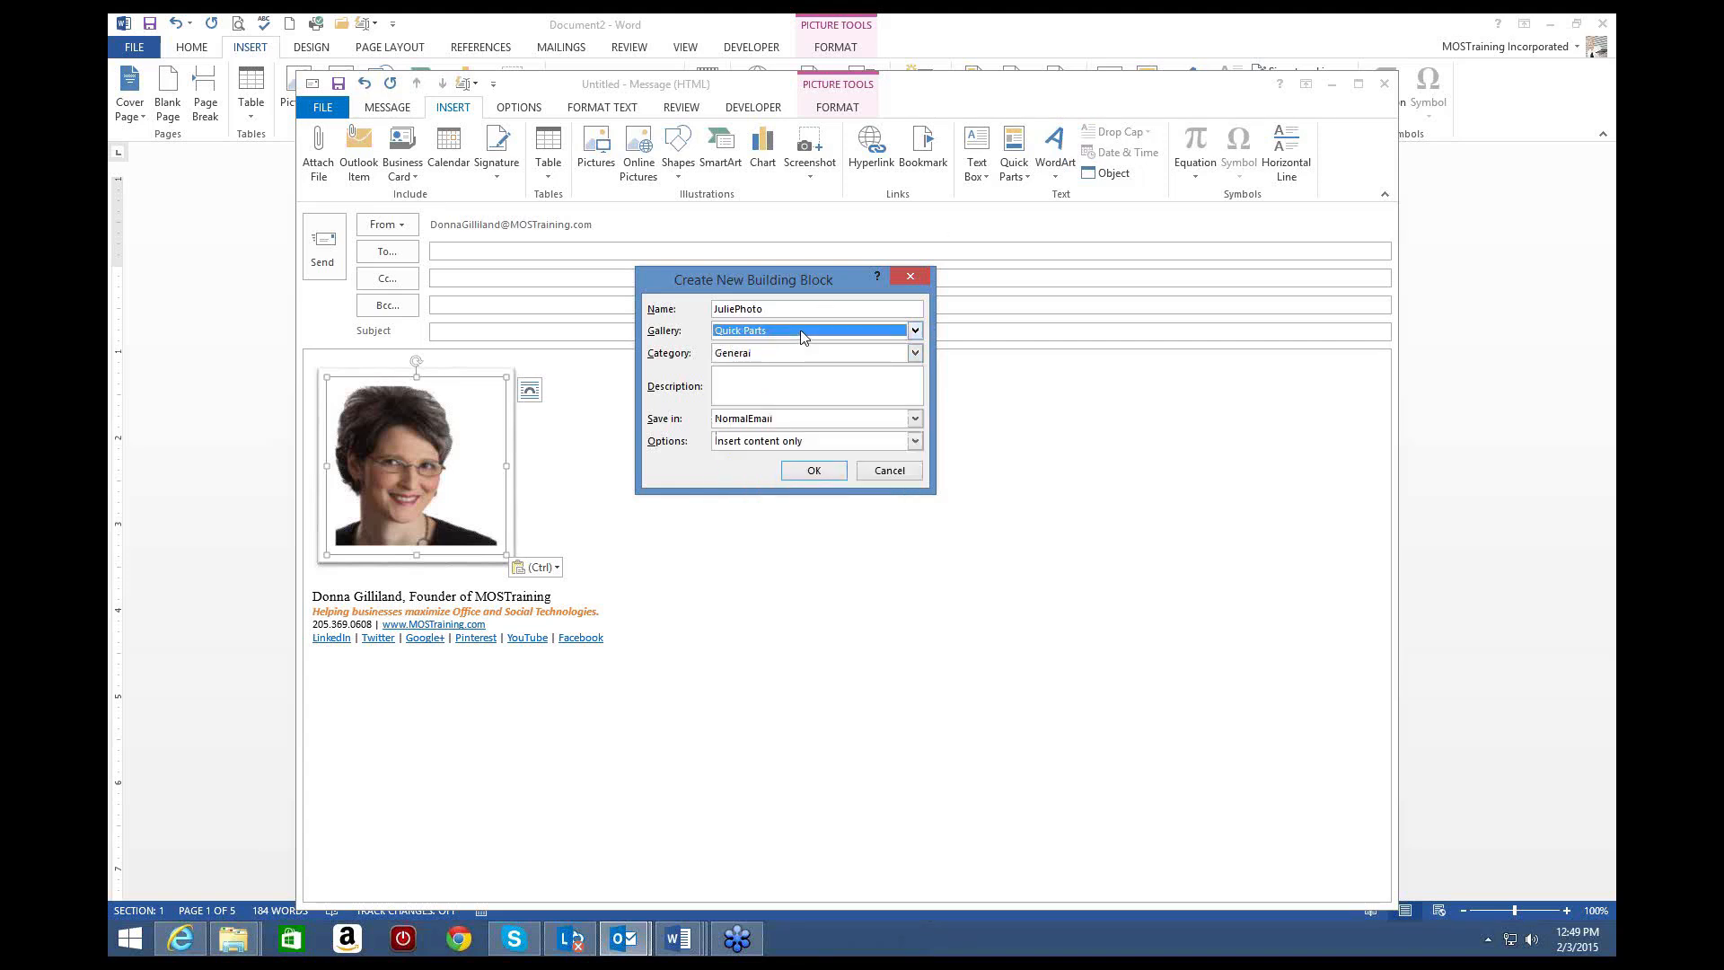
pyautogui.click(804, 336)
pyautogui.click(802, 335)
pyautogui.click(914, 352)
pyautogui.click(807, 381)
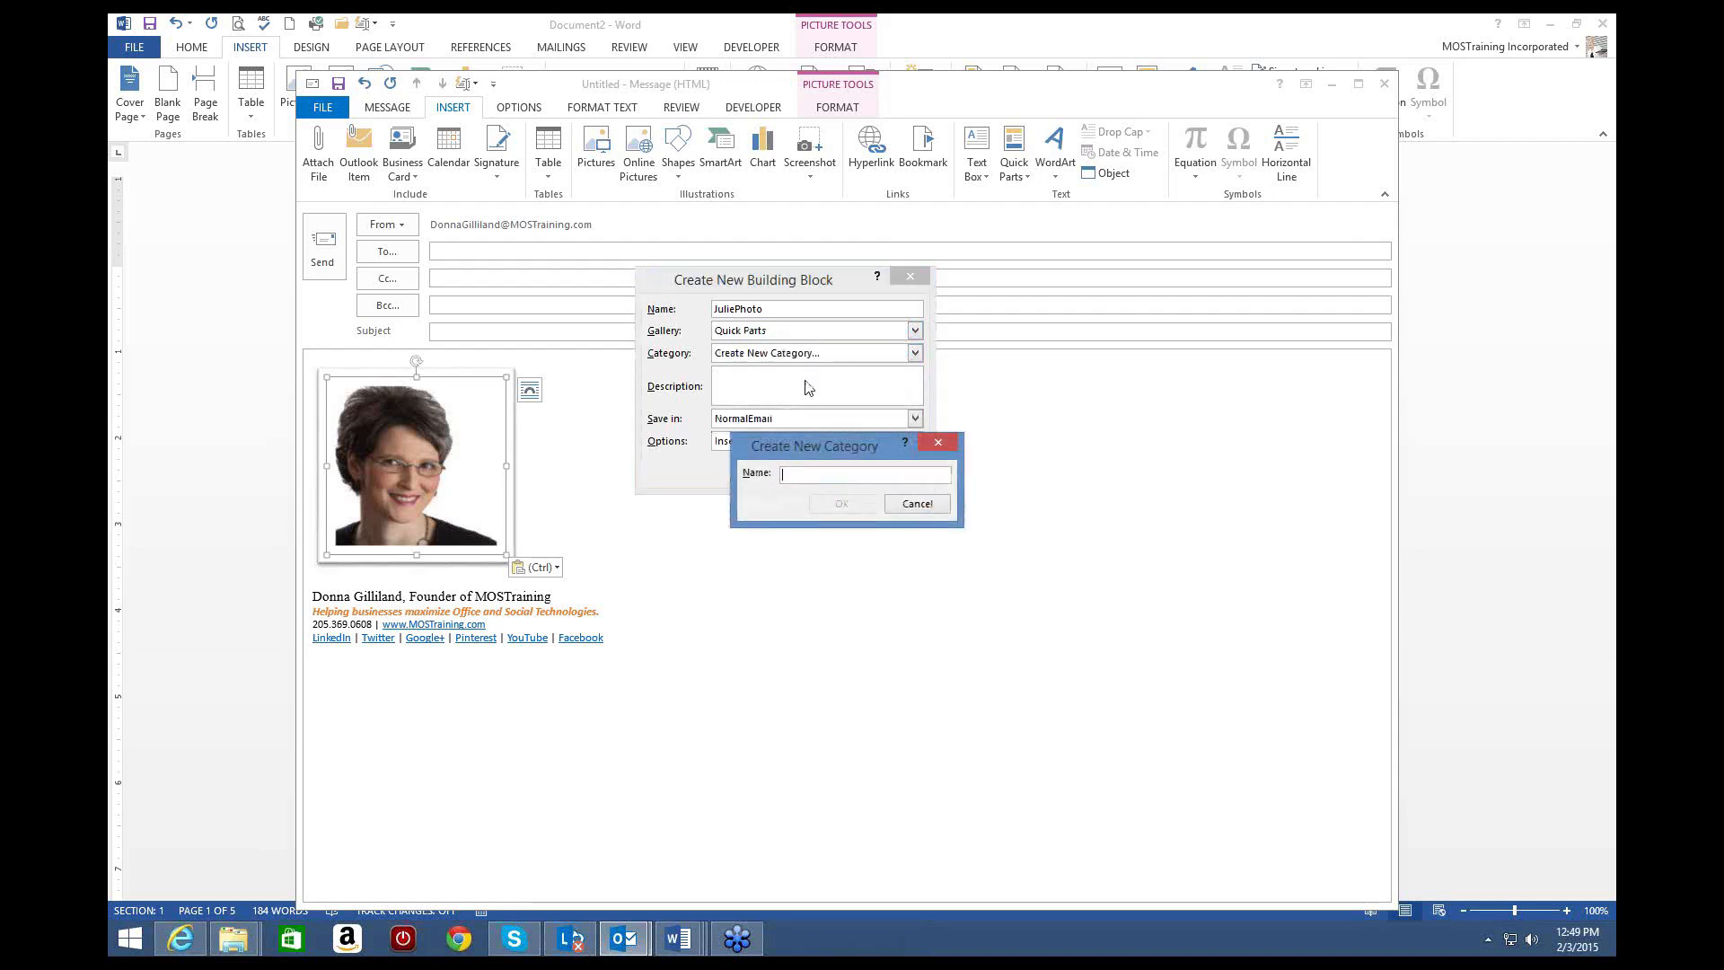
pyautogui.write('Photos')
pyautogui.click(841, 505)
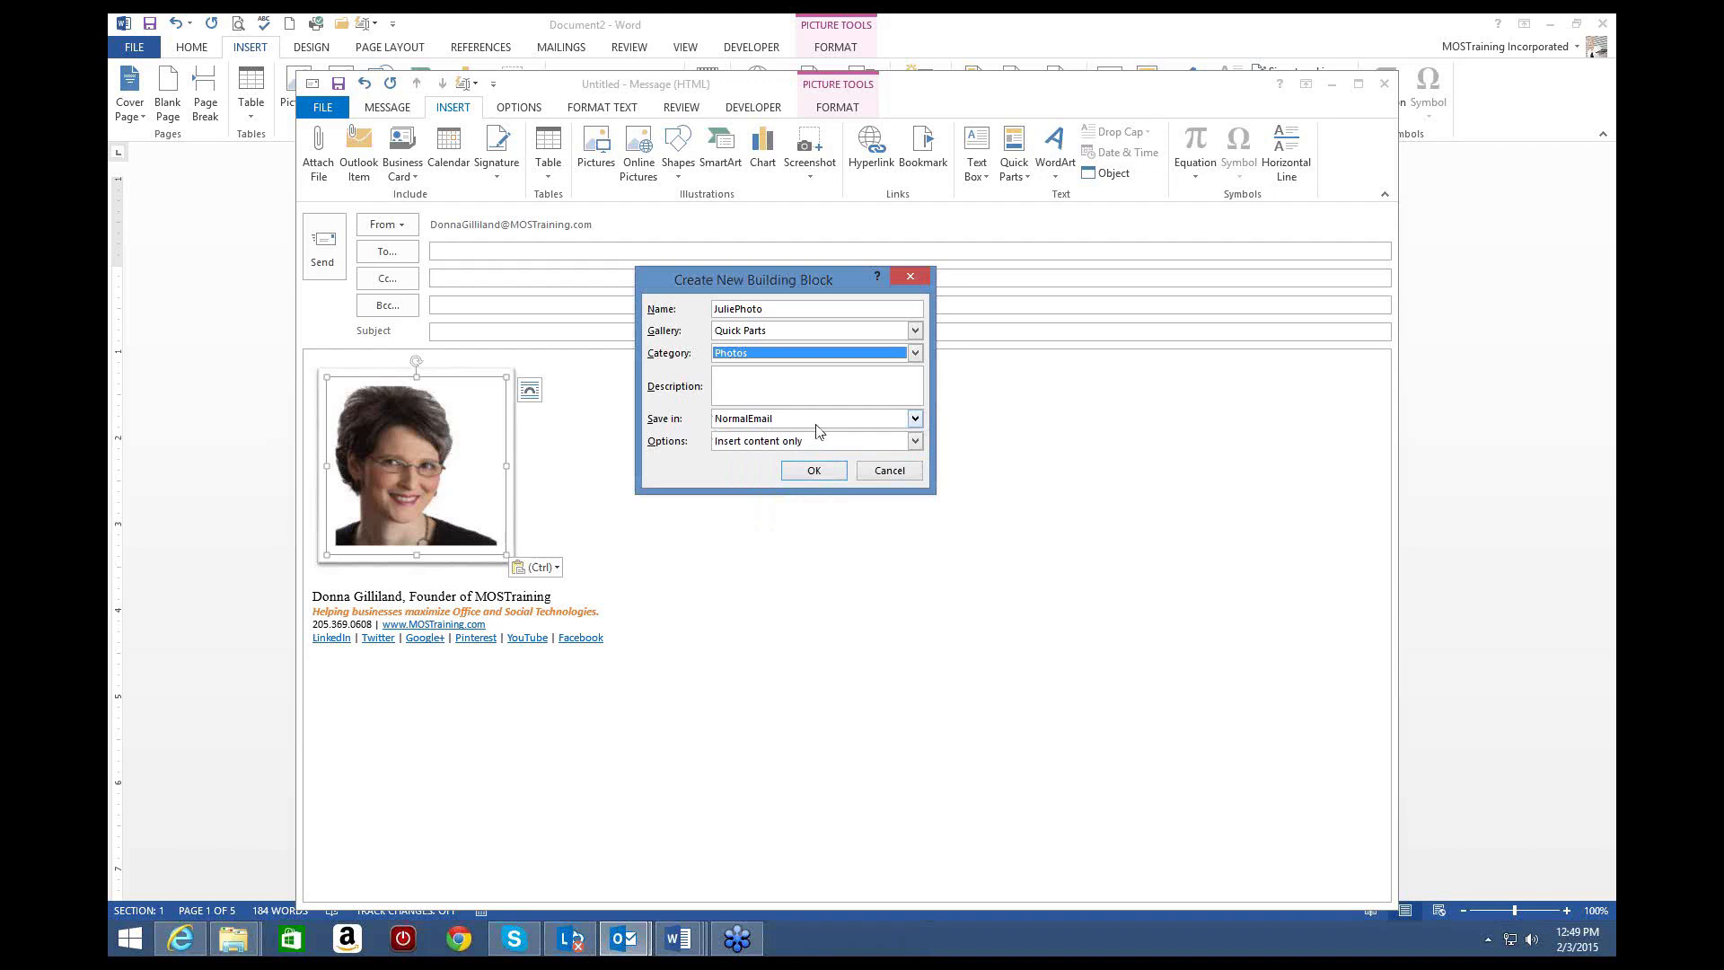
# Step: Save the building block in NormalEmail with the Insert content only option
pyautogui.click(915, 418)
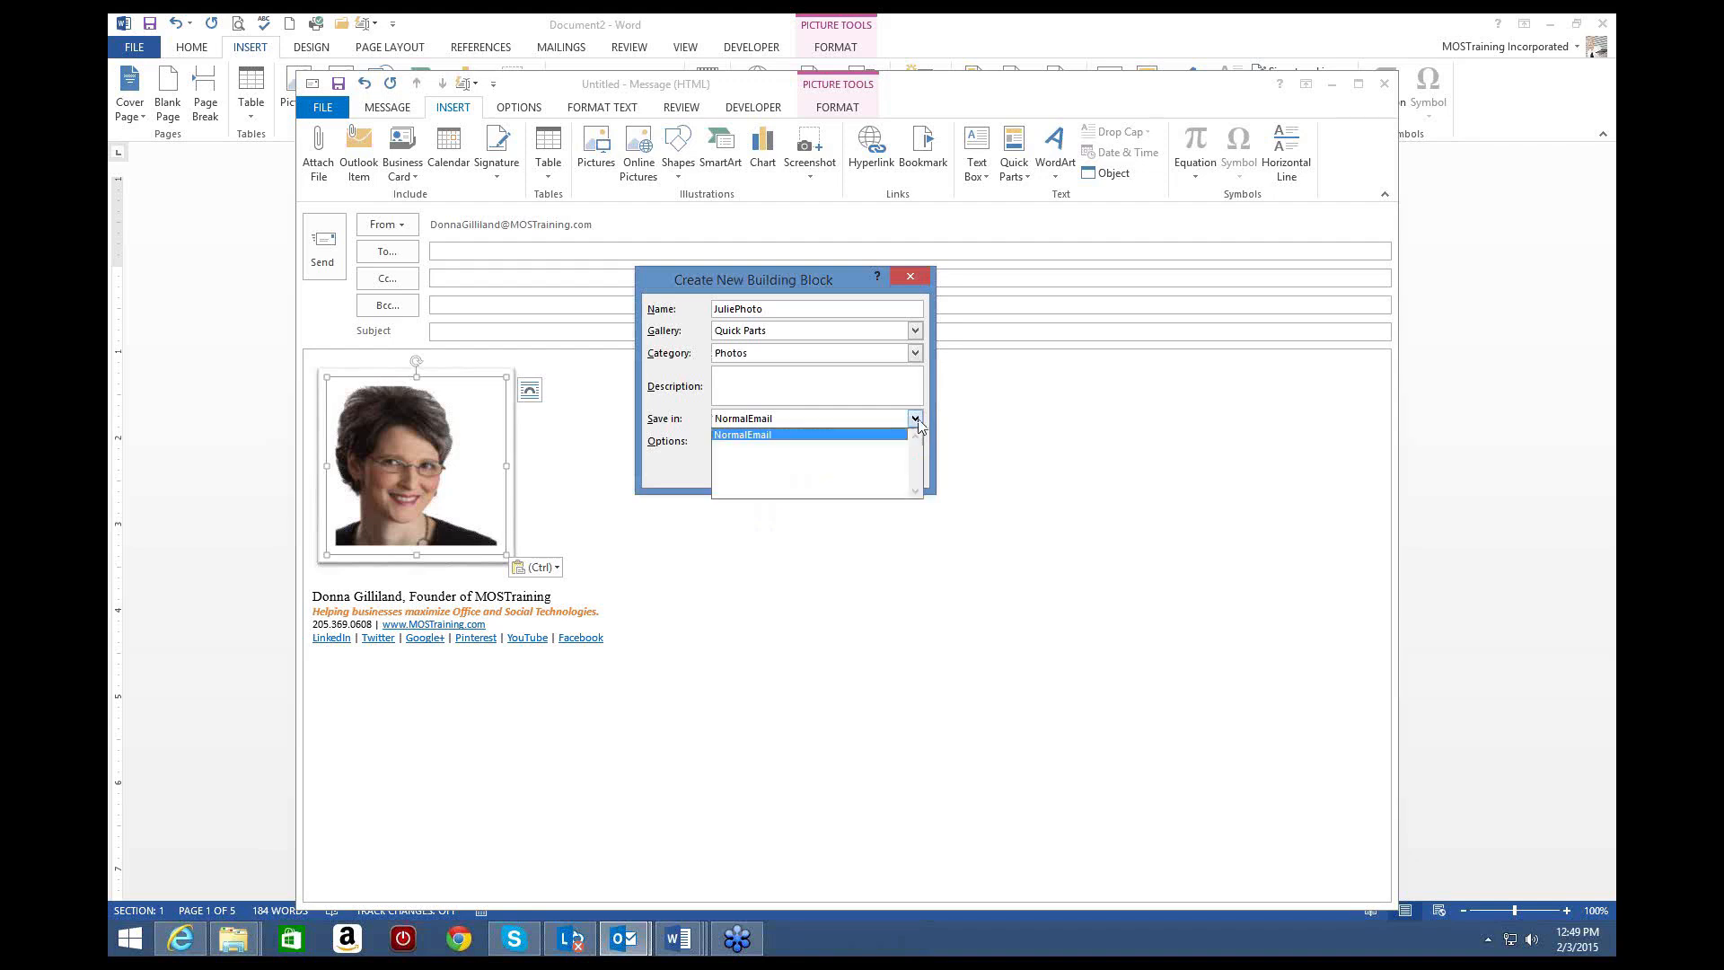
pyautogui.click(916, 419)
pyautogui.click(916, 421)
pyautogui.click(915, 419)
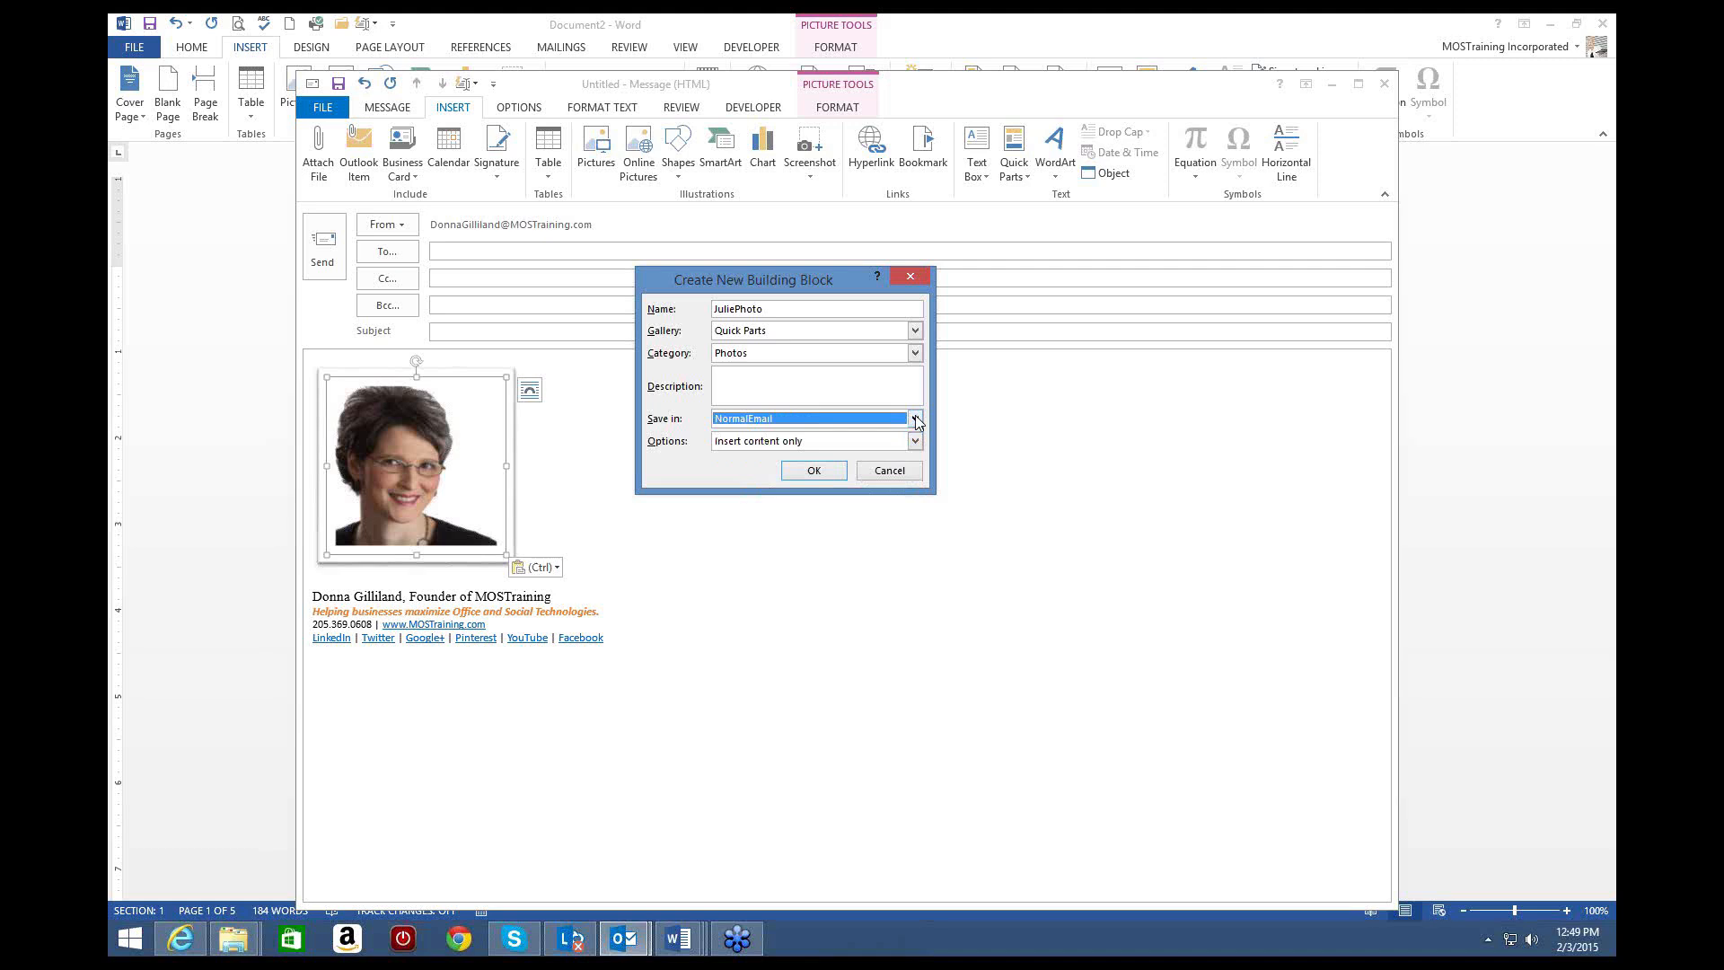
pyautogui.click(916, 441)
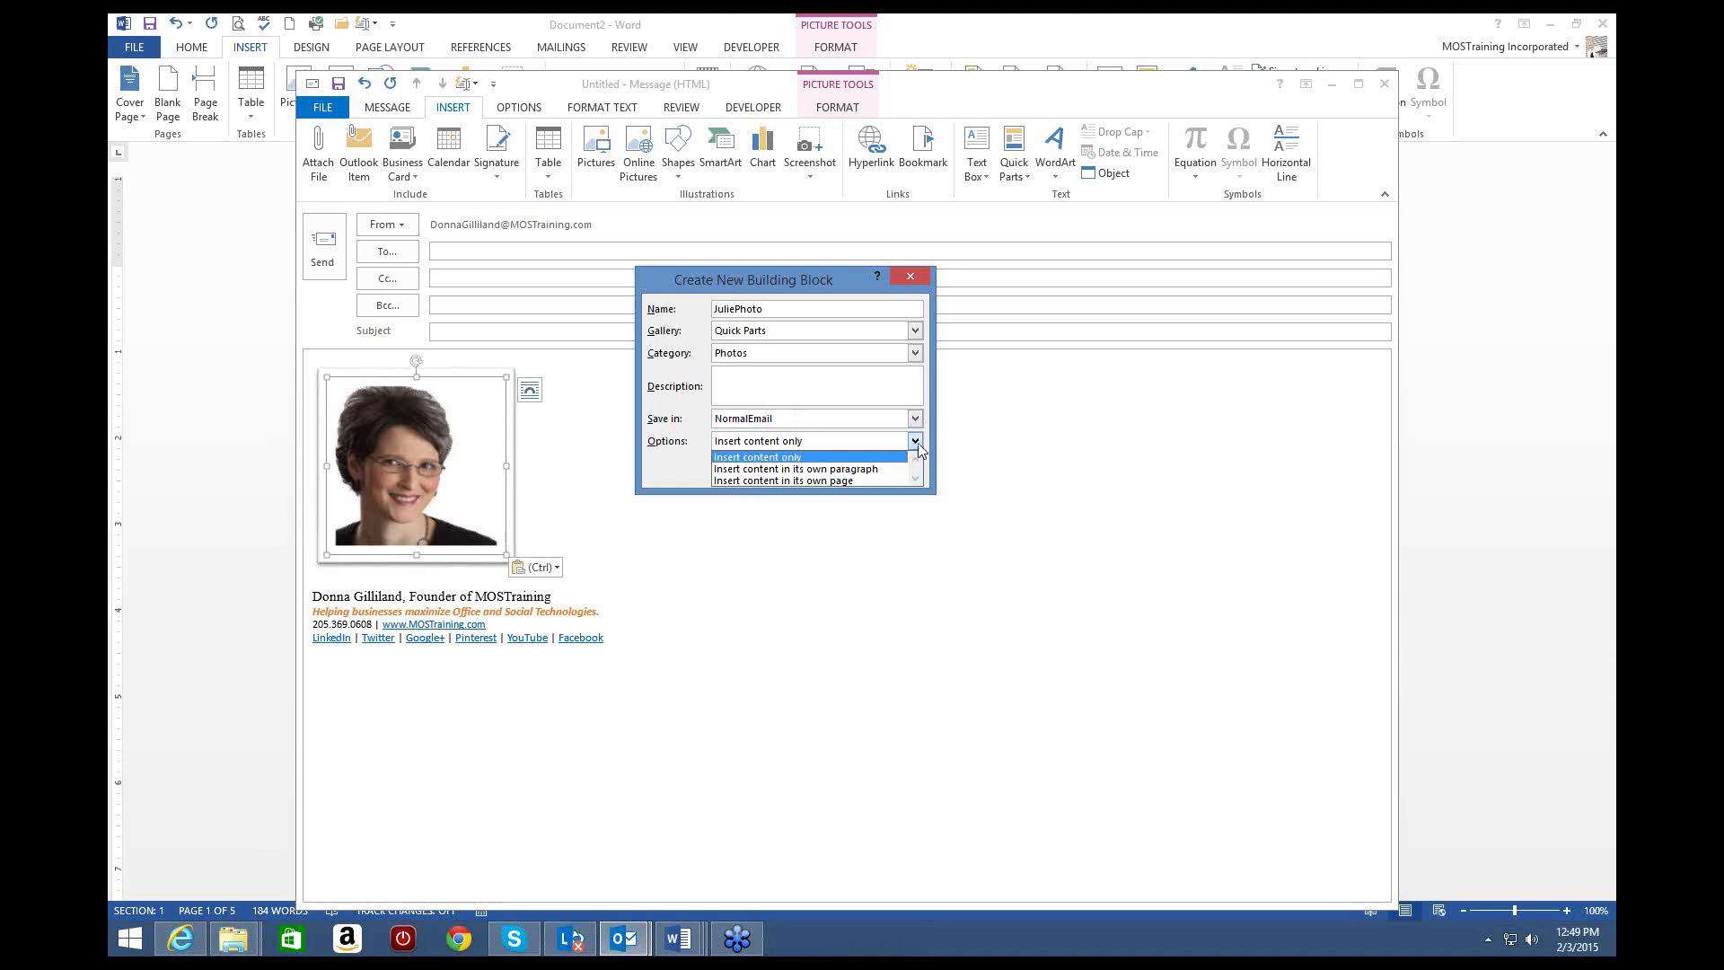
pyautogui.click(920, 443)
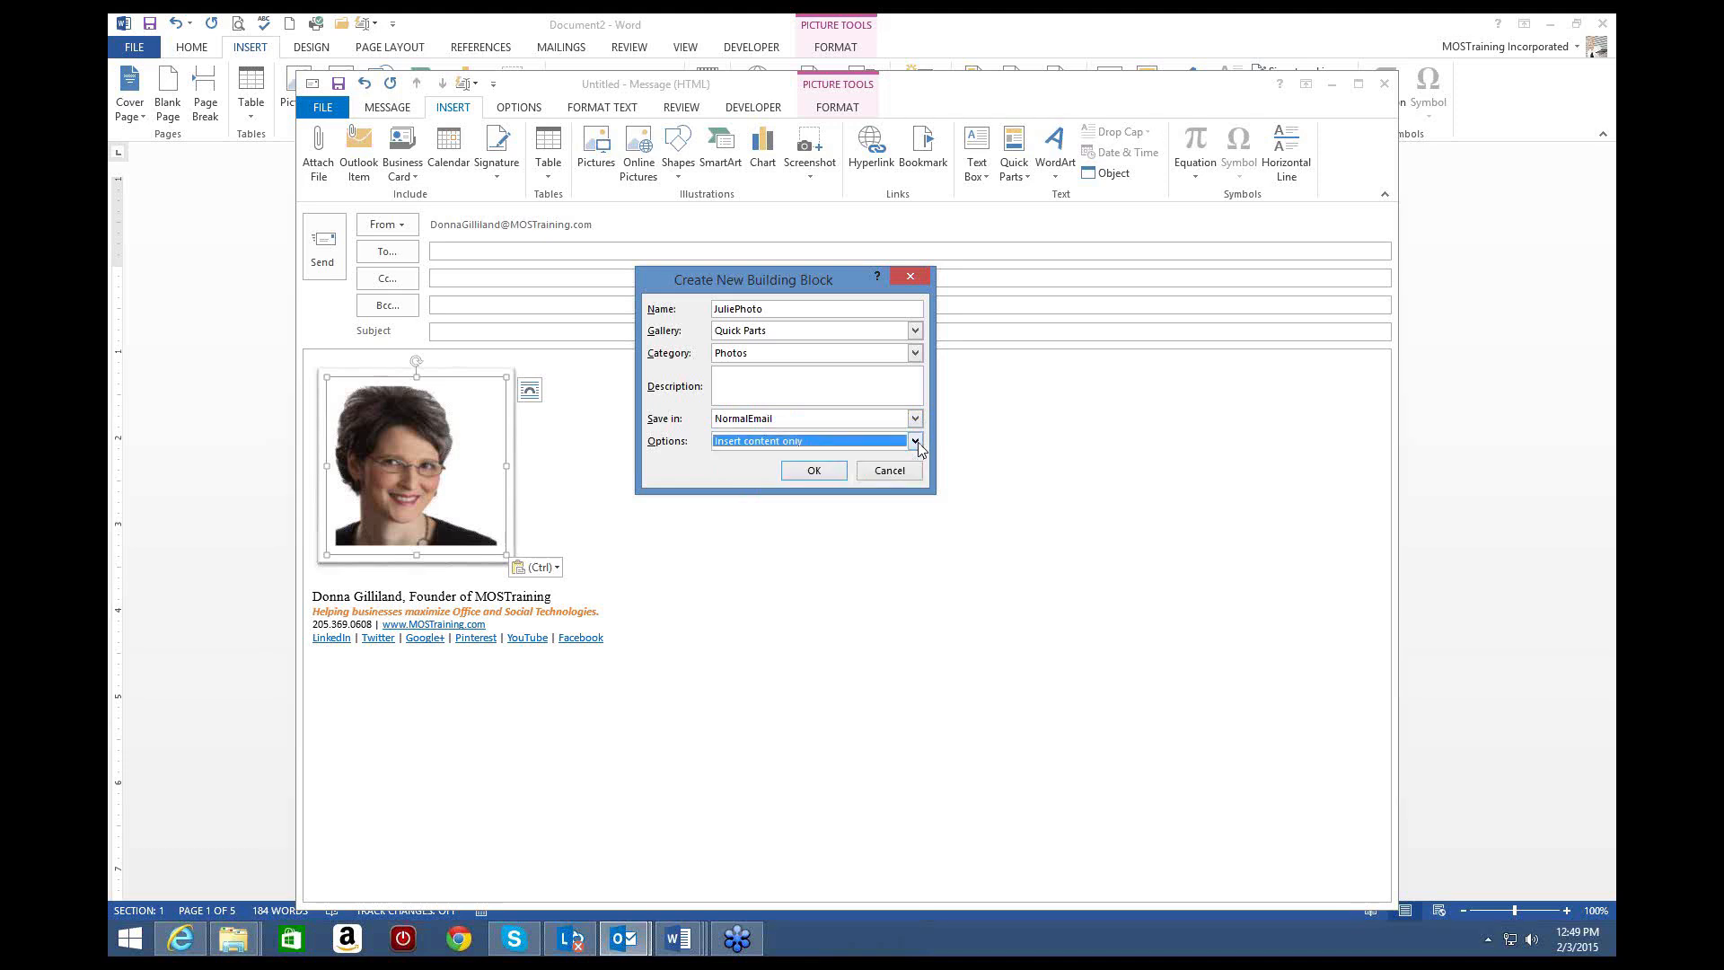
pyautogui.click(824, 469)
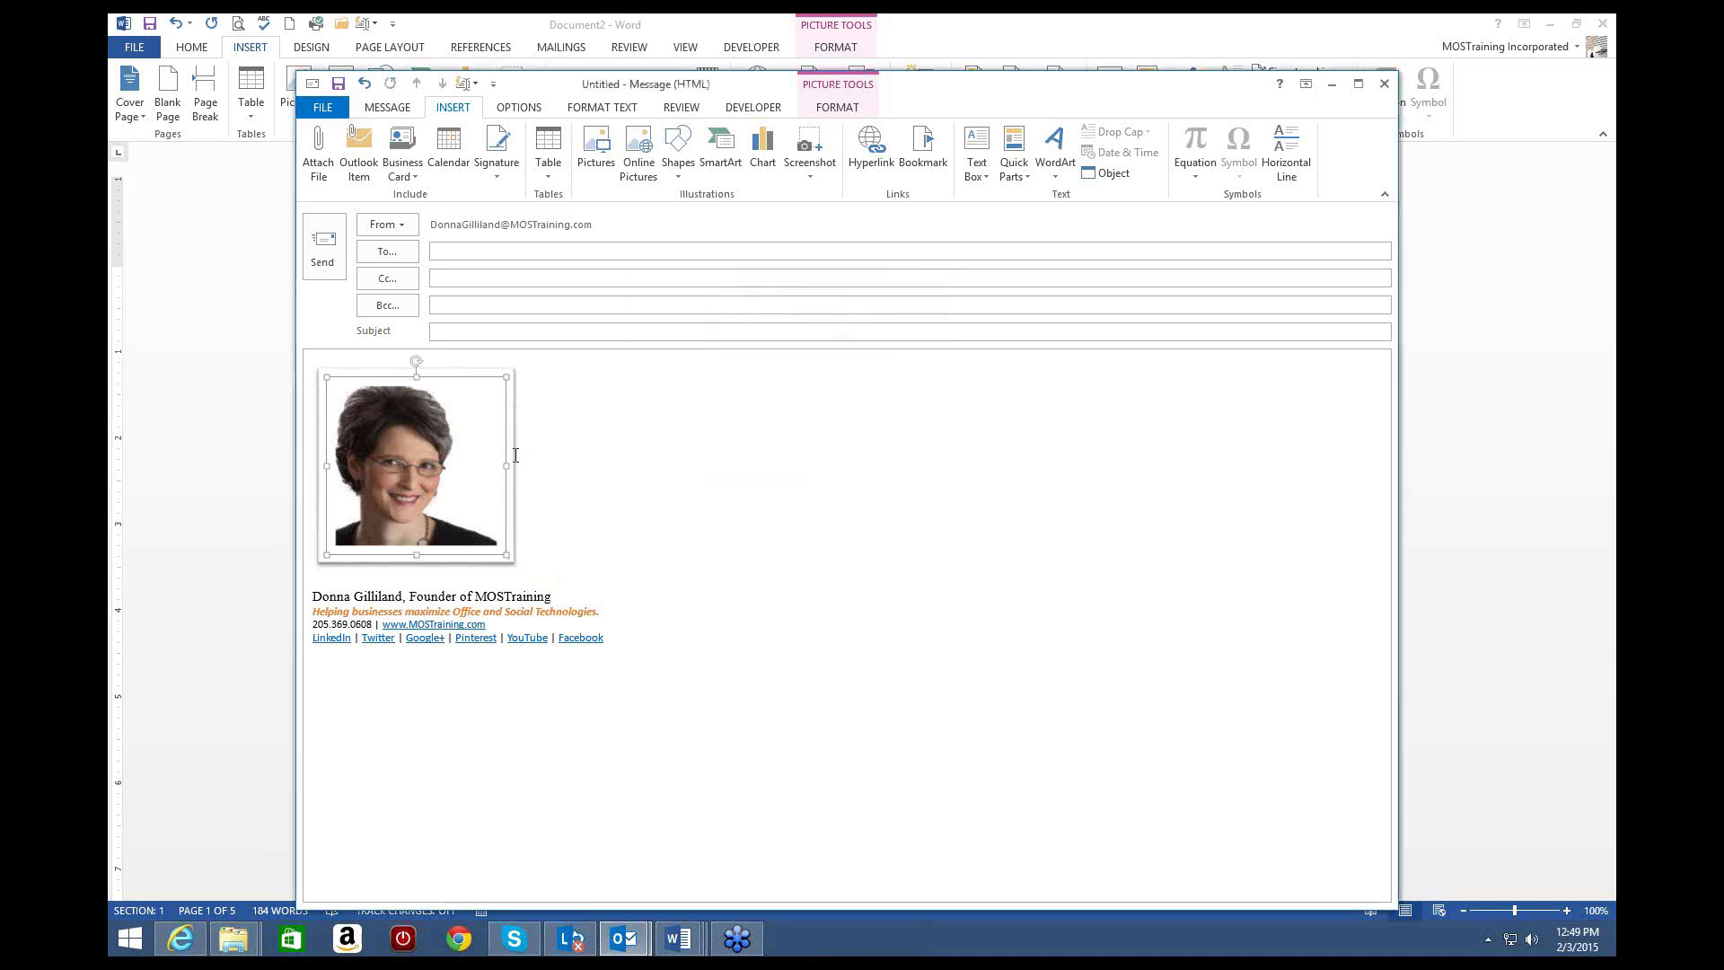
# Step: Delete the photo from the message, close the message without saving, and return to the Outlook inbox
pyautogui.press('Delete')
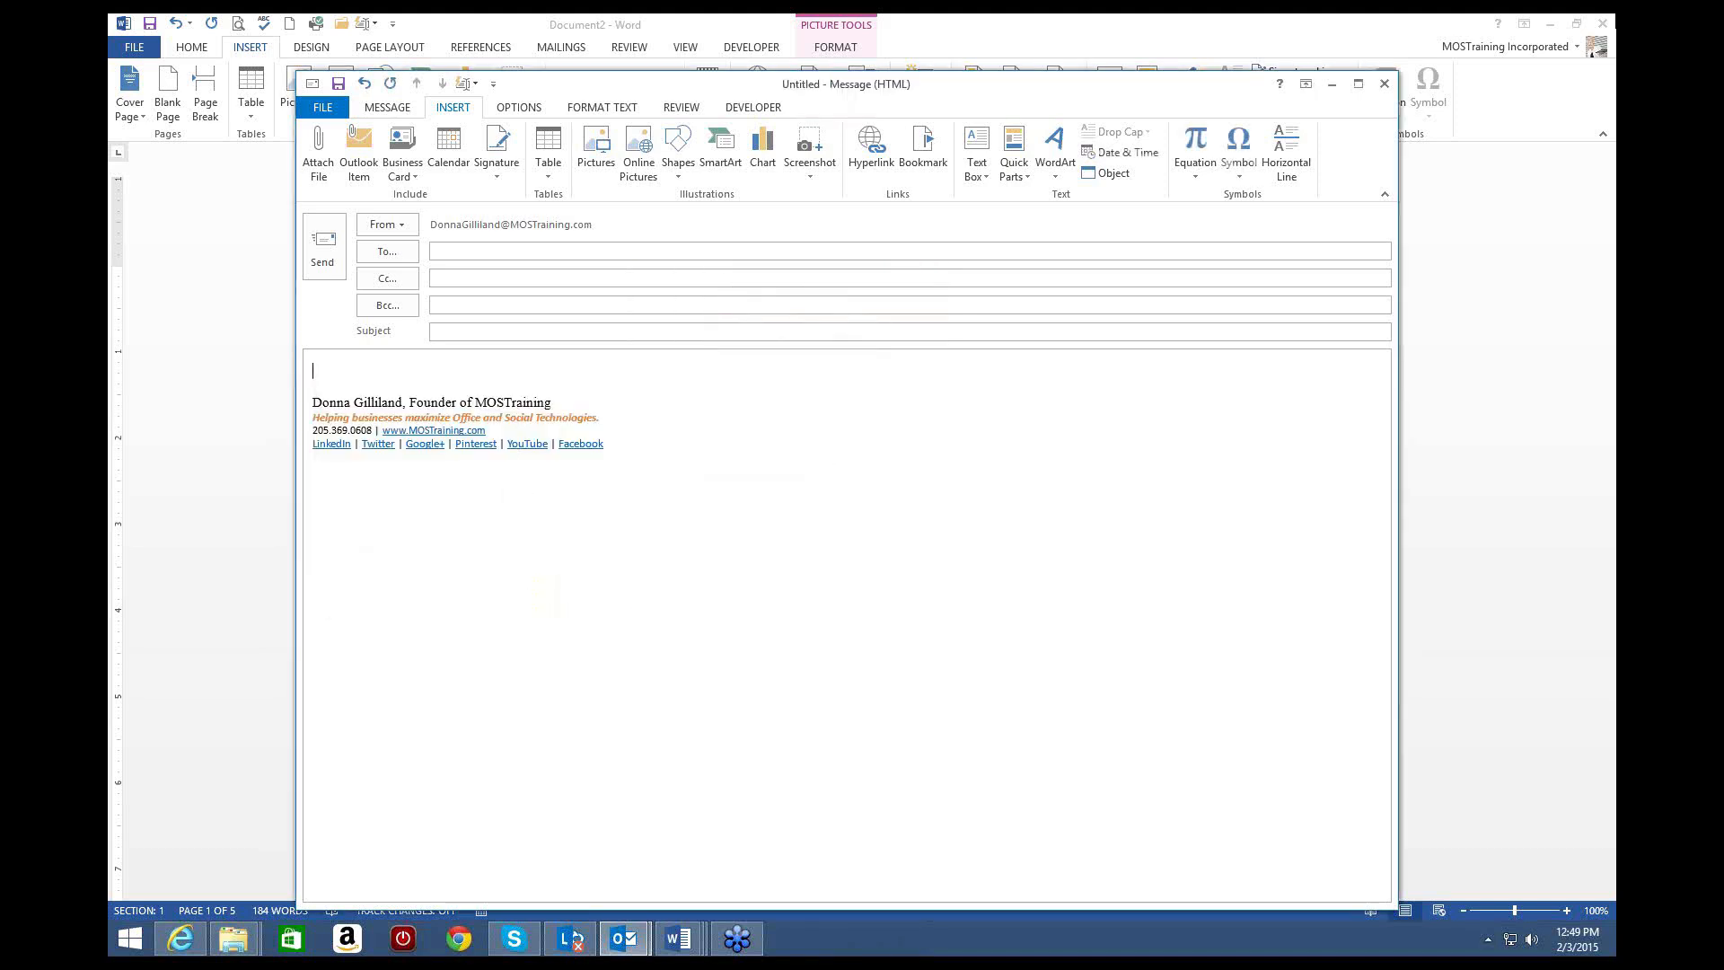
pyautogui.click(1390, 82)
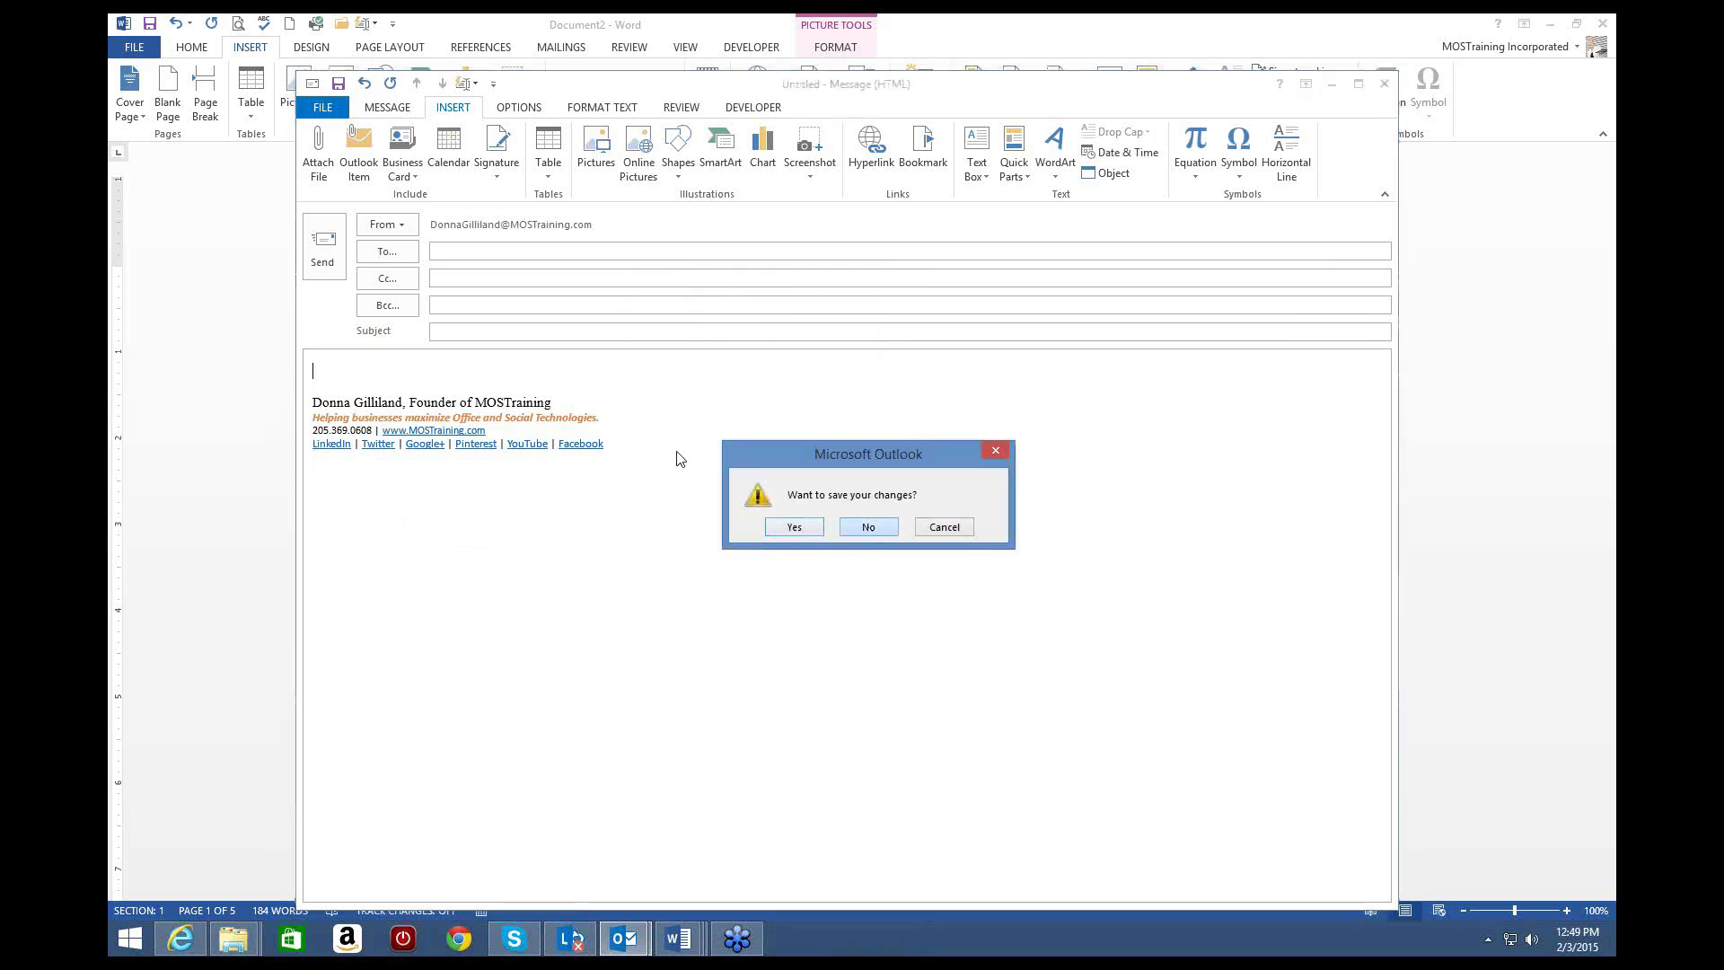
pyautogui.click(628, 939)
pyautogui.click(174, 106)
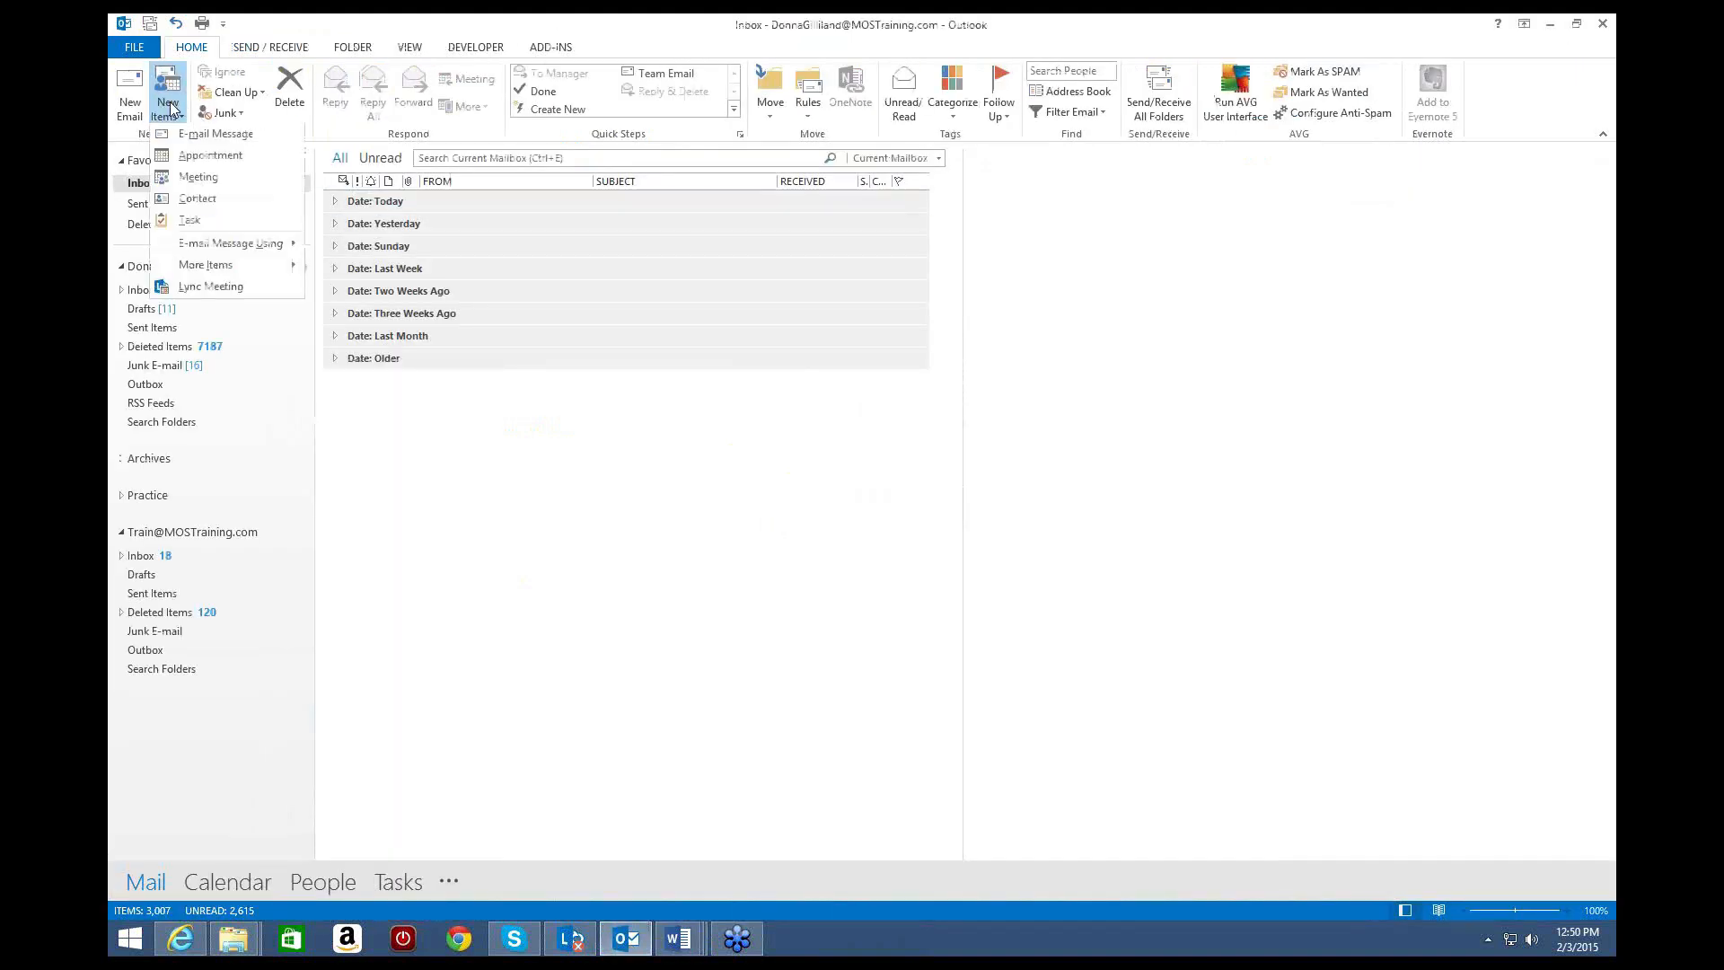
pyautogui.click(177, 153)
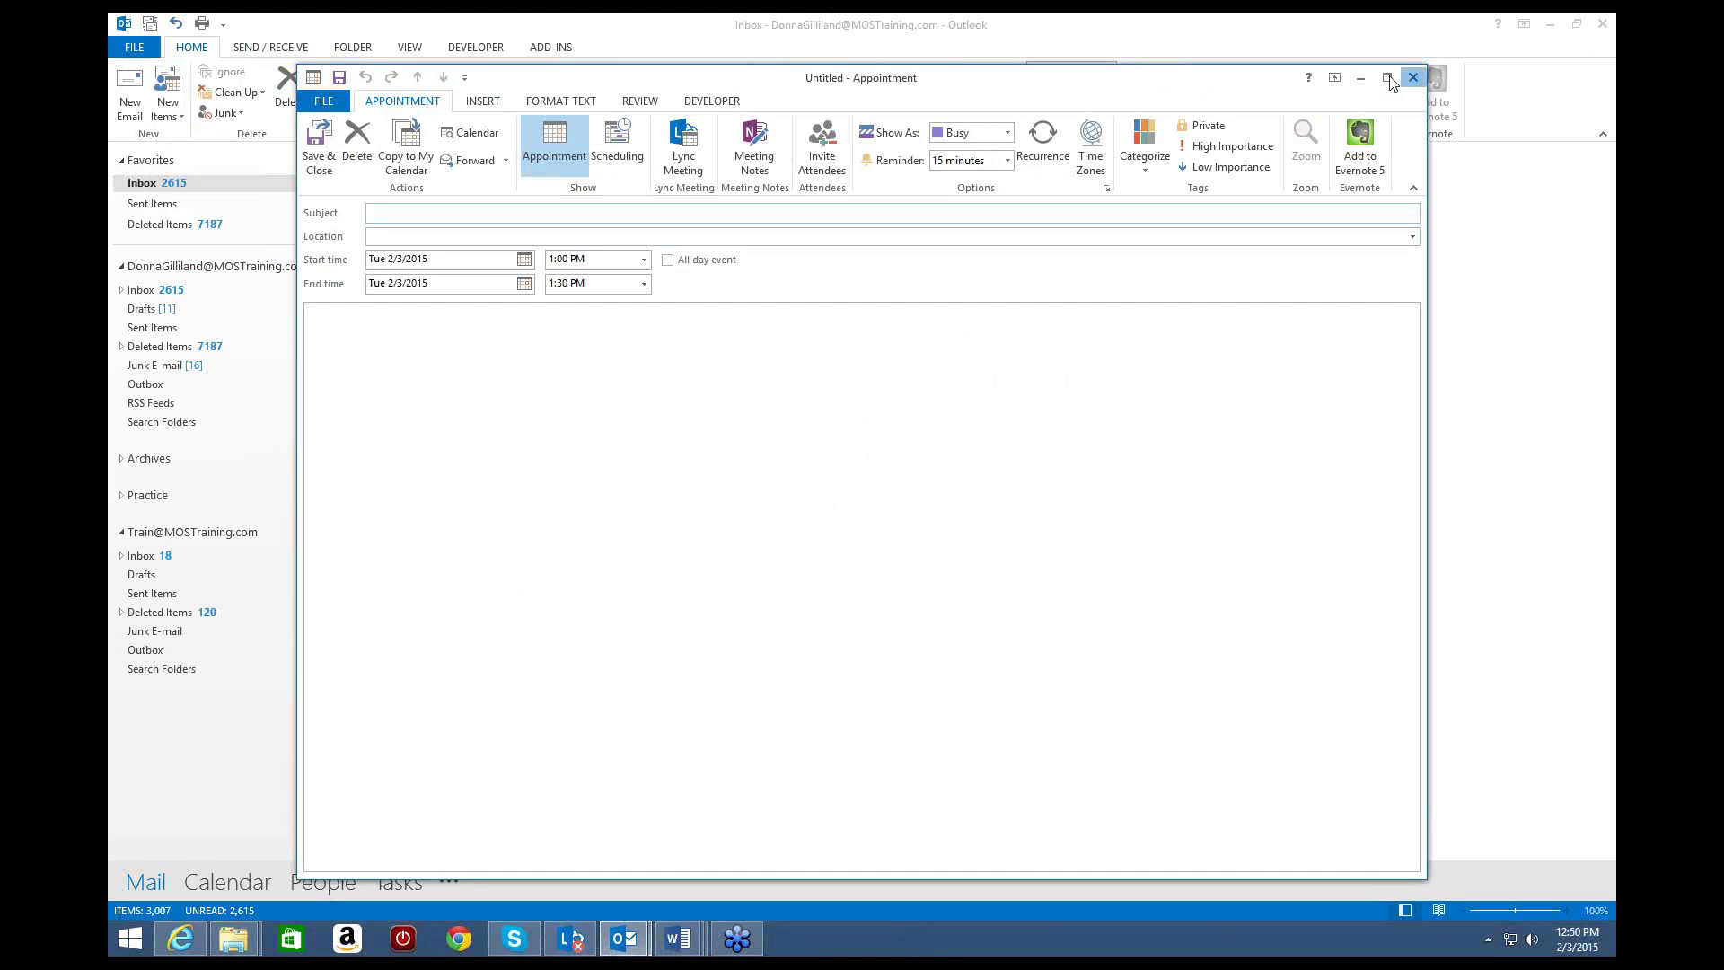
pyautogui.click(1412, 78)
# Step: Start a new email message and insert the saved photo Quick Part from the Photos category into its body
pyautogui.click(127, 98)
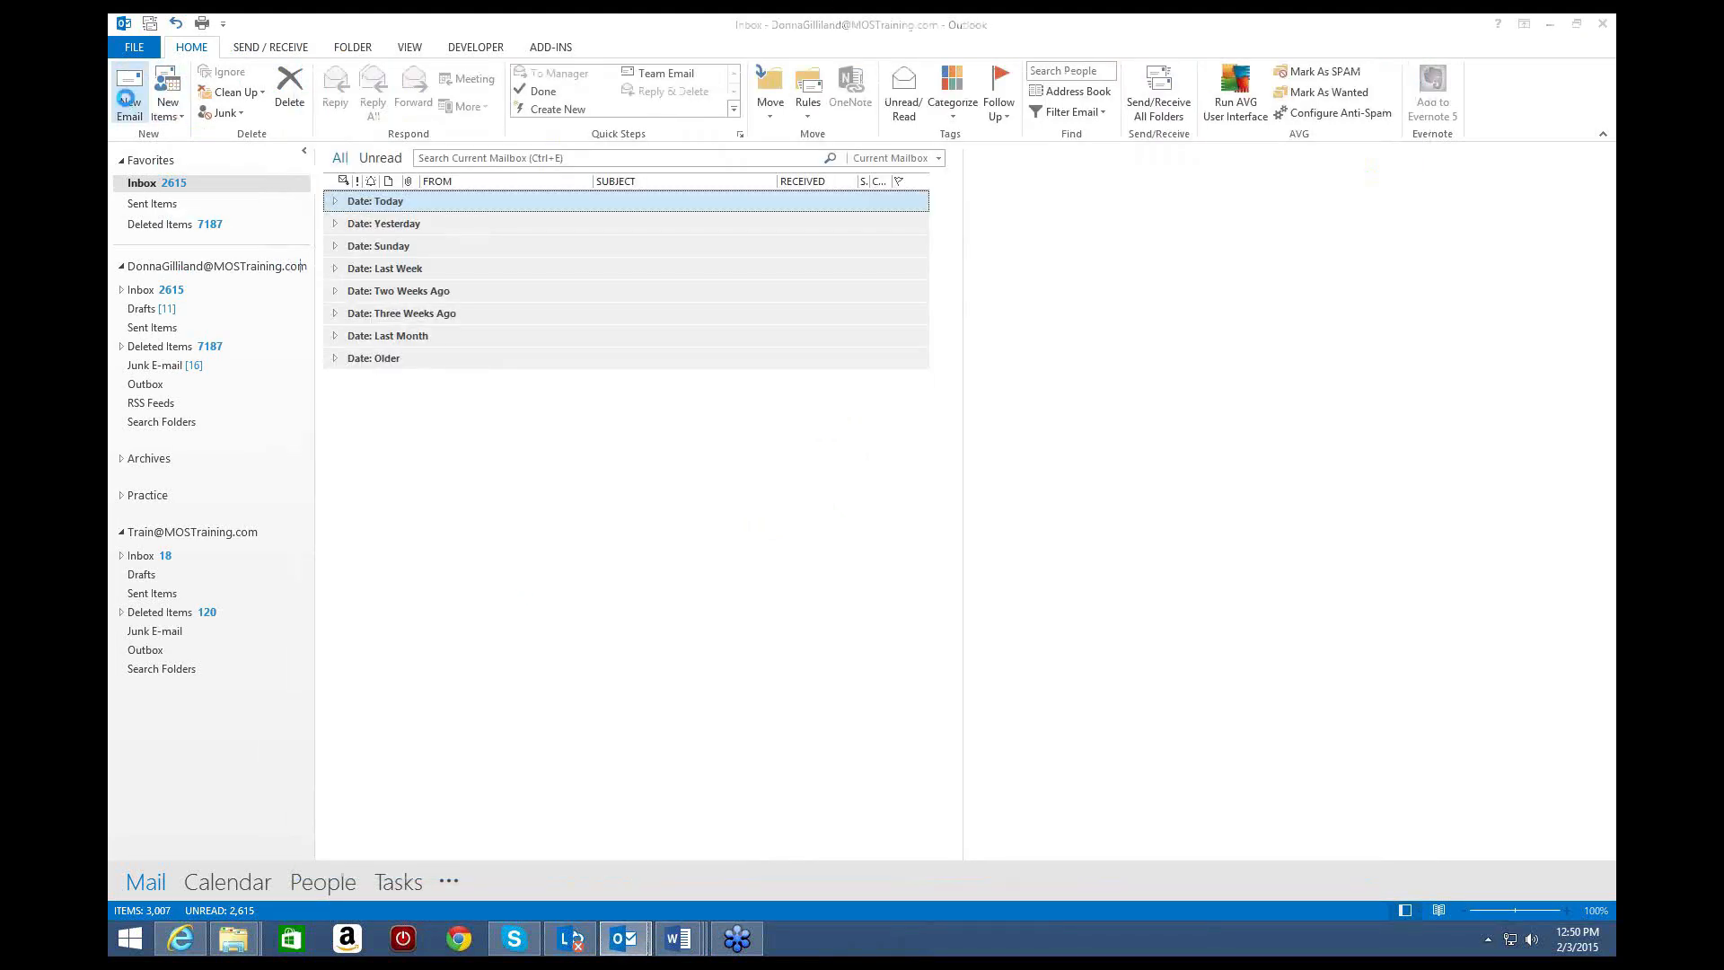
pyautogui.click(492, 378)
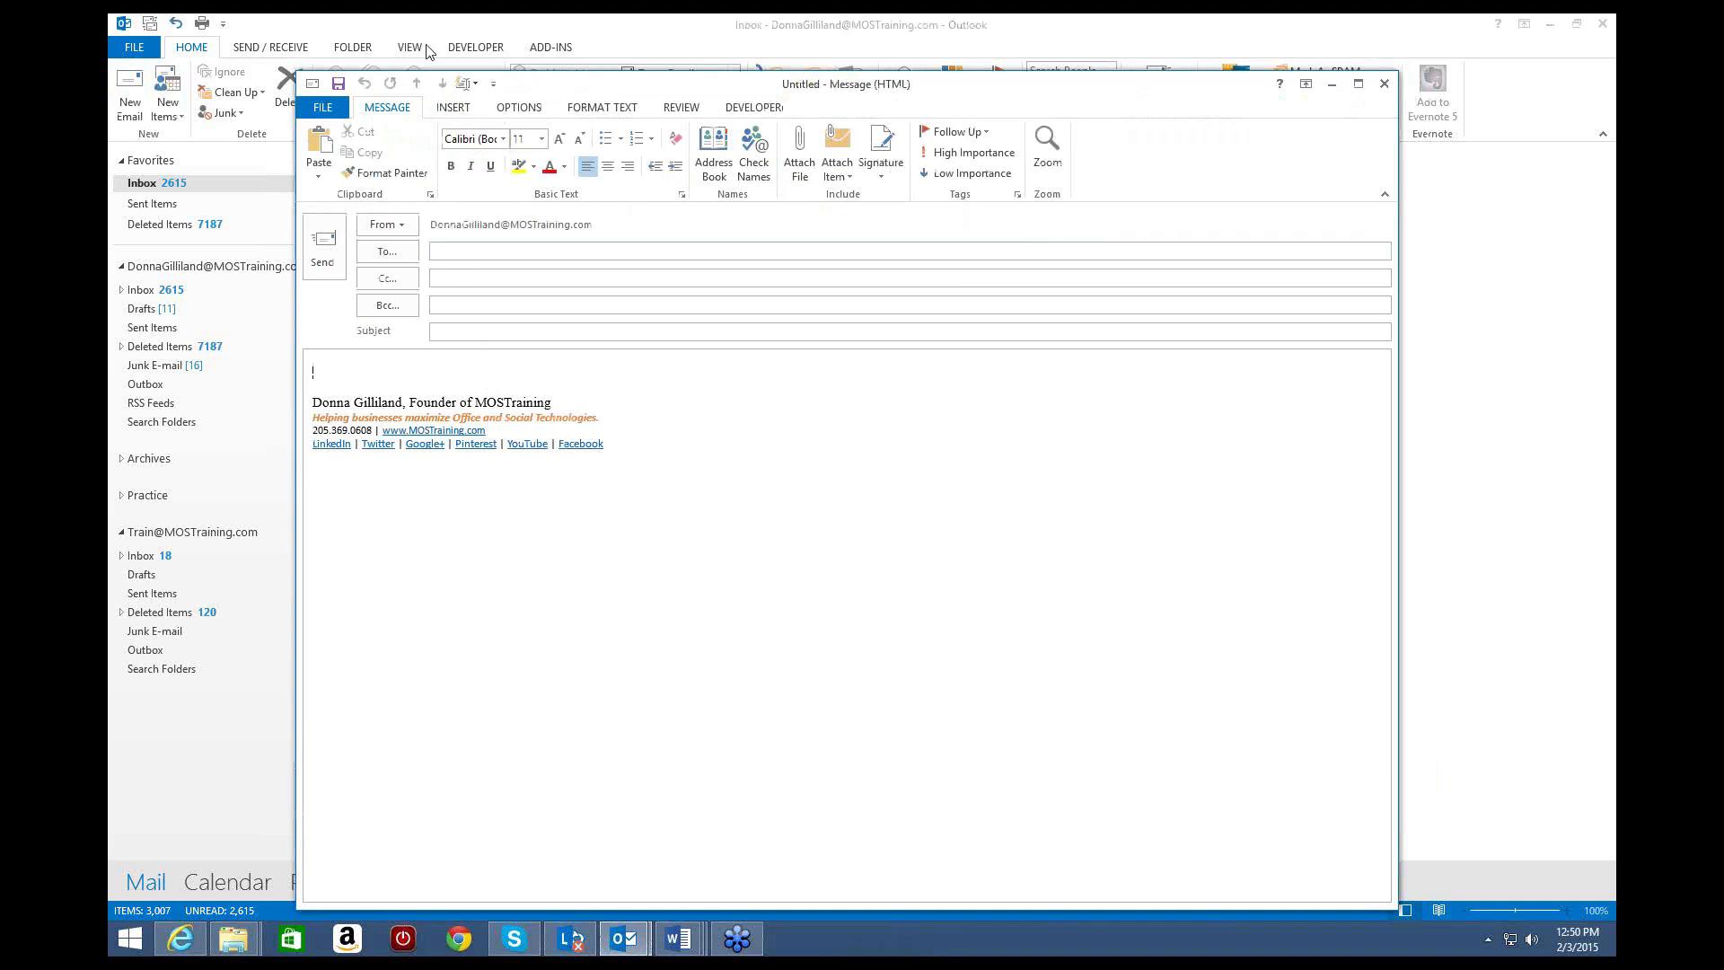
pyautogui.click(456, 111)
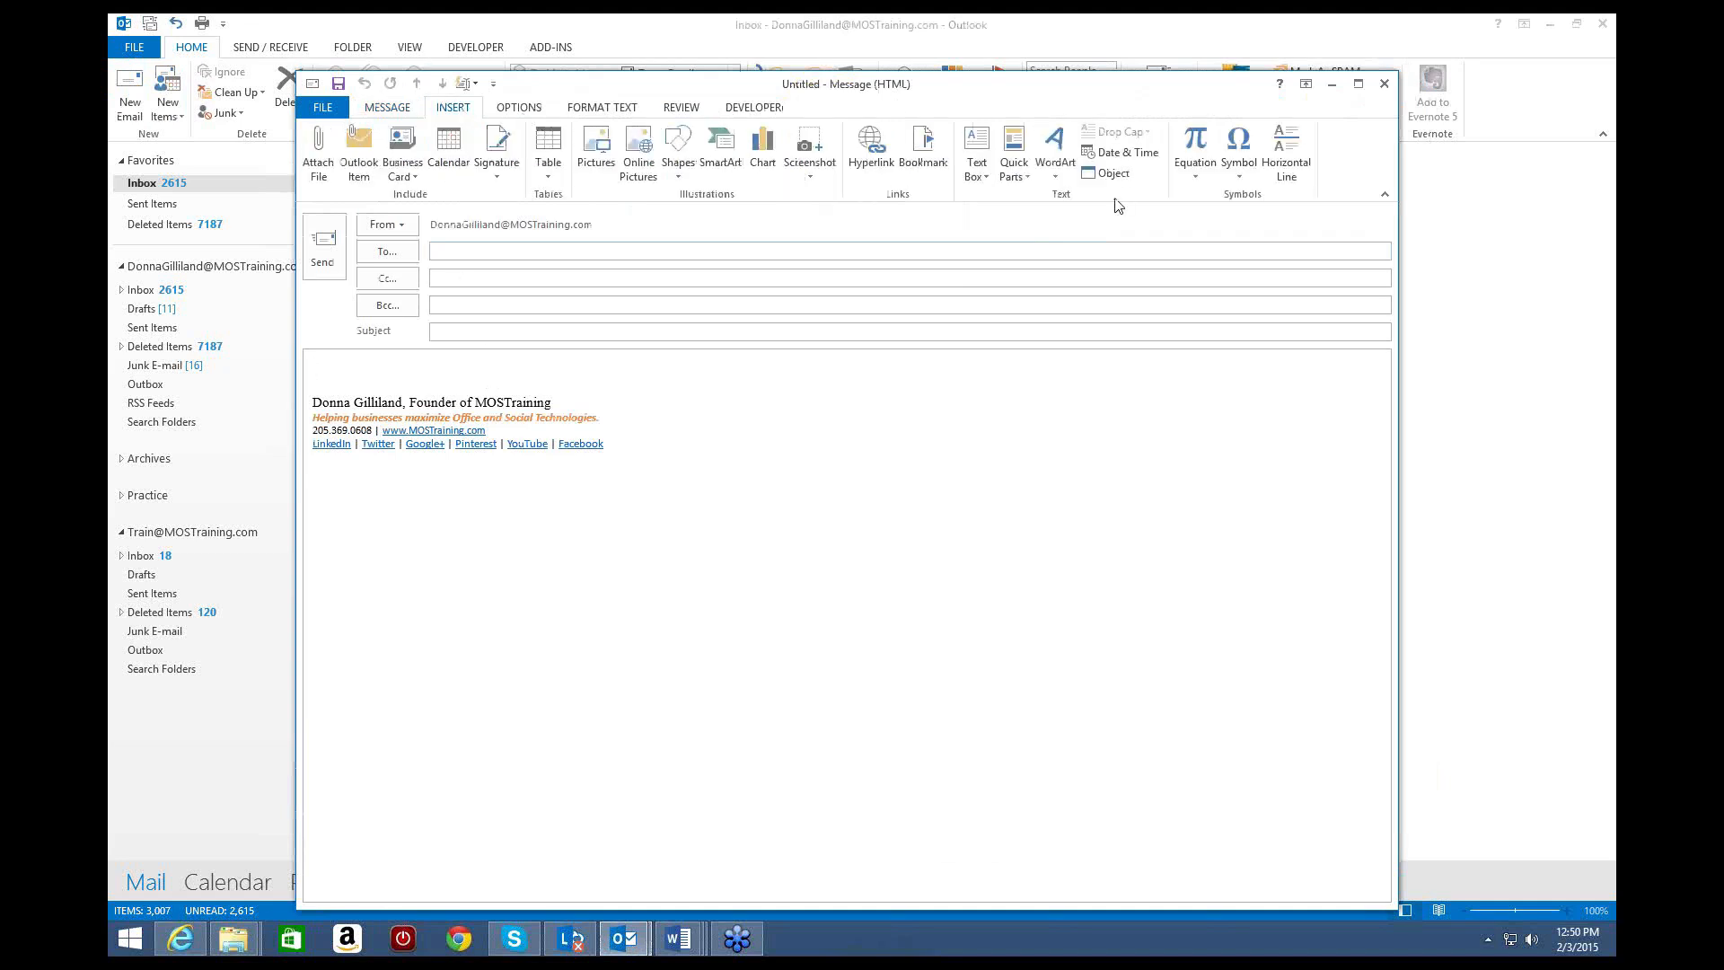
pyautogui.click(1028, 183)
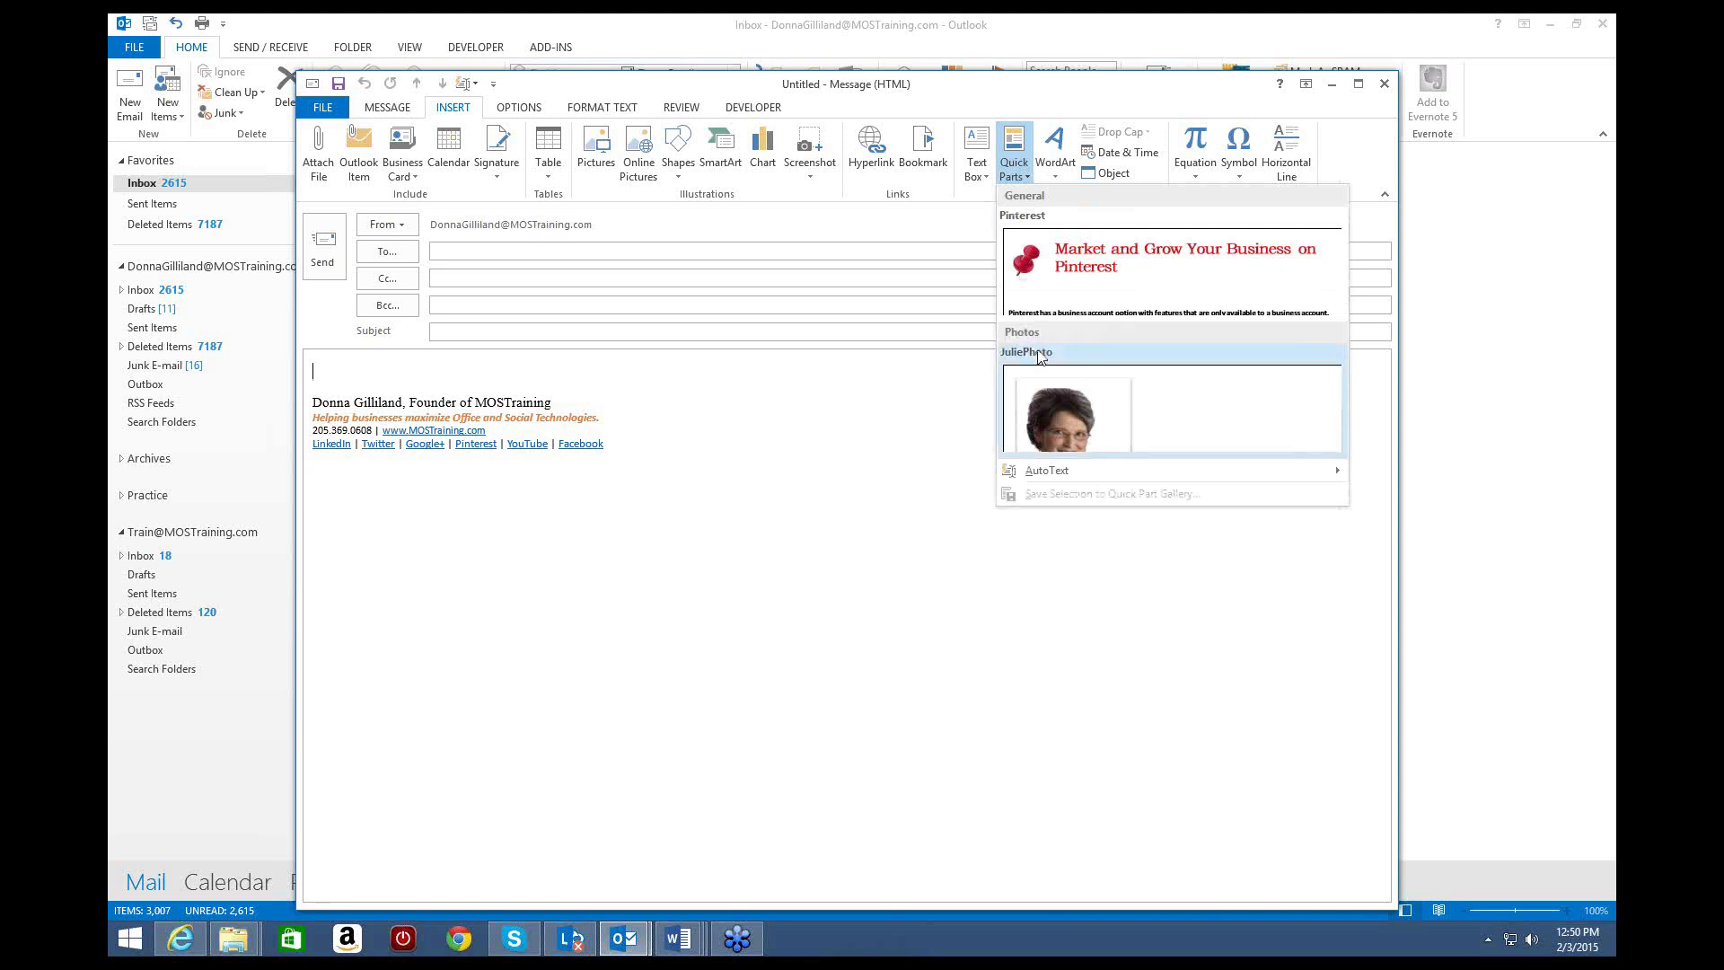
pyautogui.click(1072, 412)
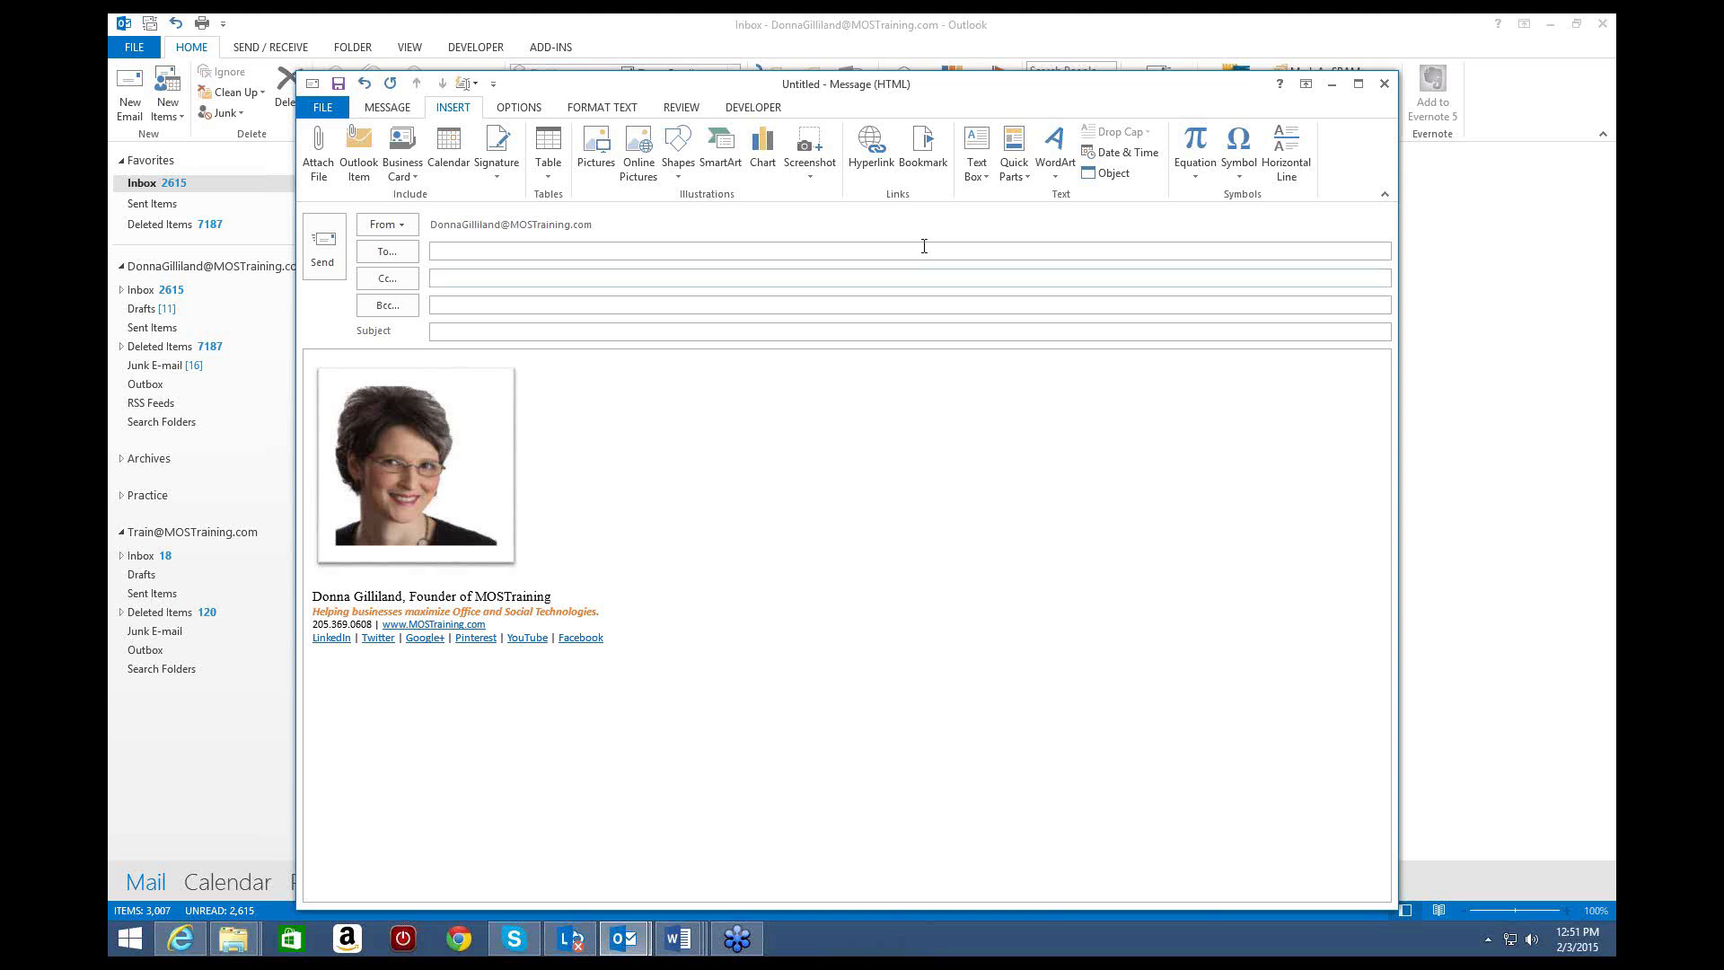
# Step: Delete the inserted photo from the message body, leaving the signature in place
pyautogui.click(484, 409)
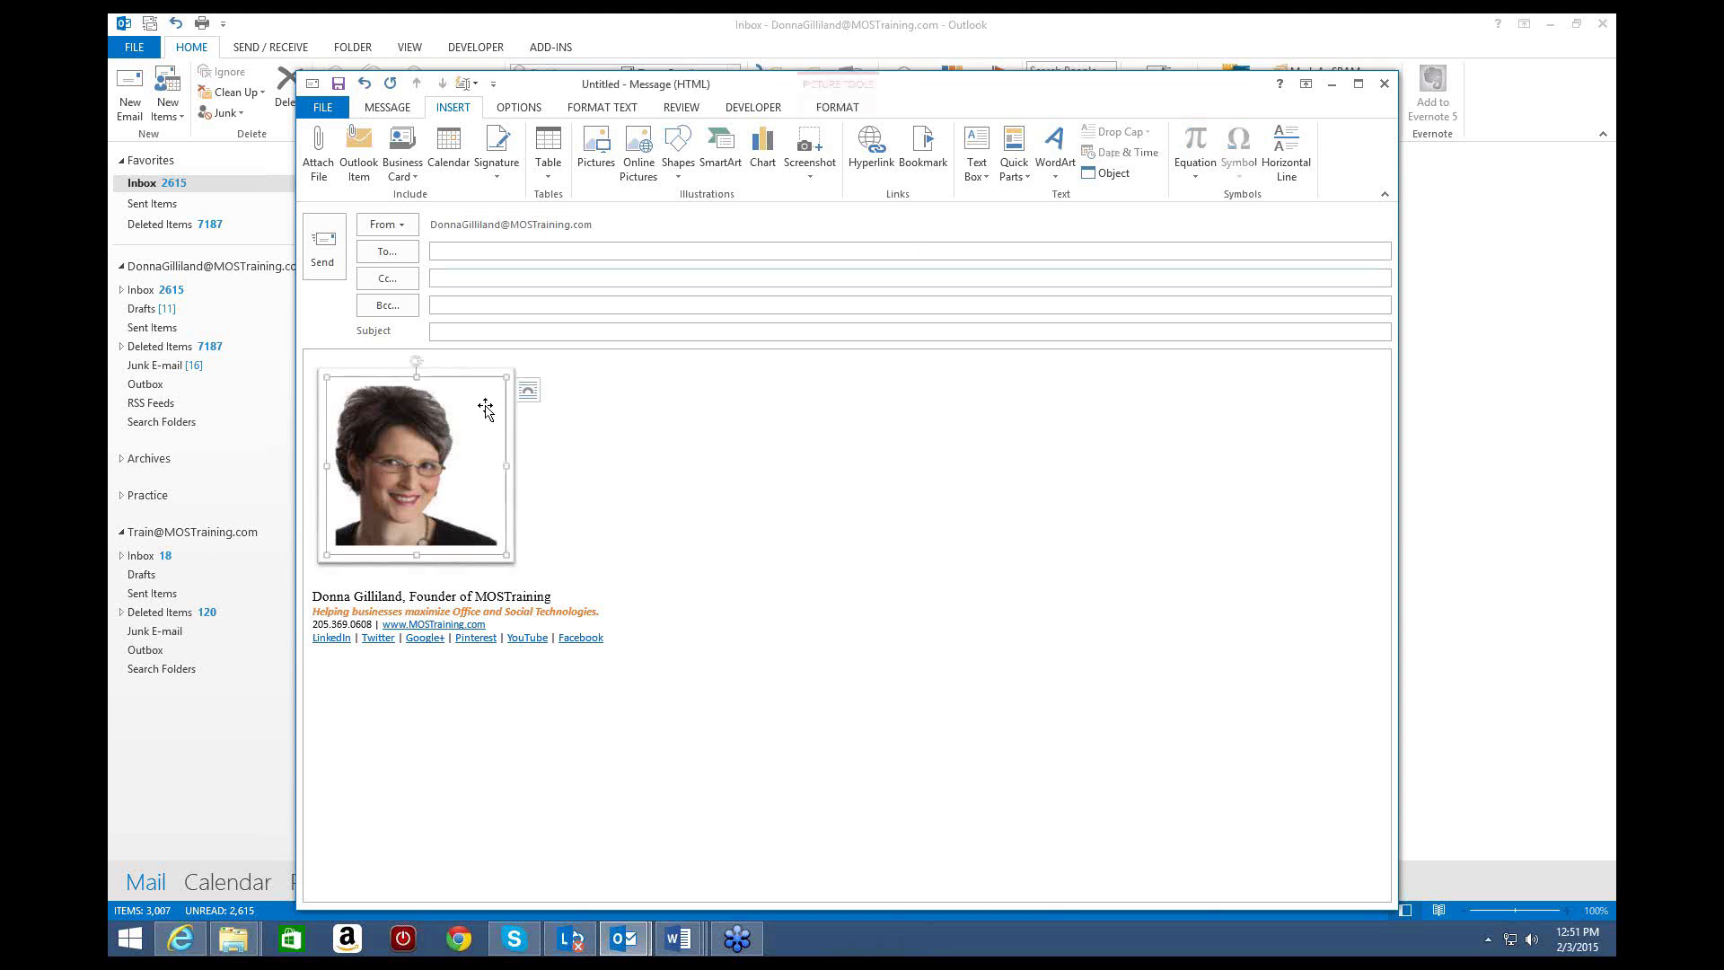
pyautogui.press('Delete')
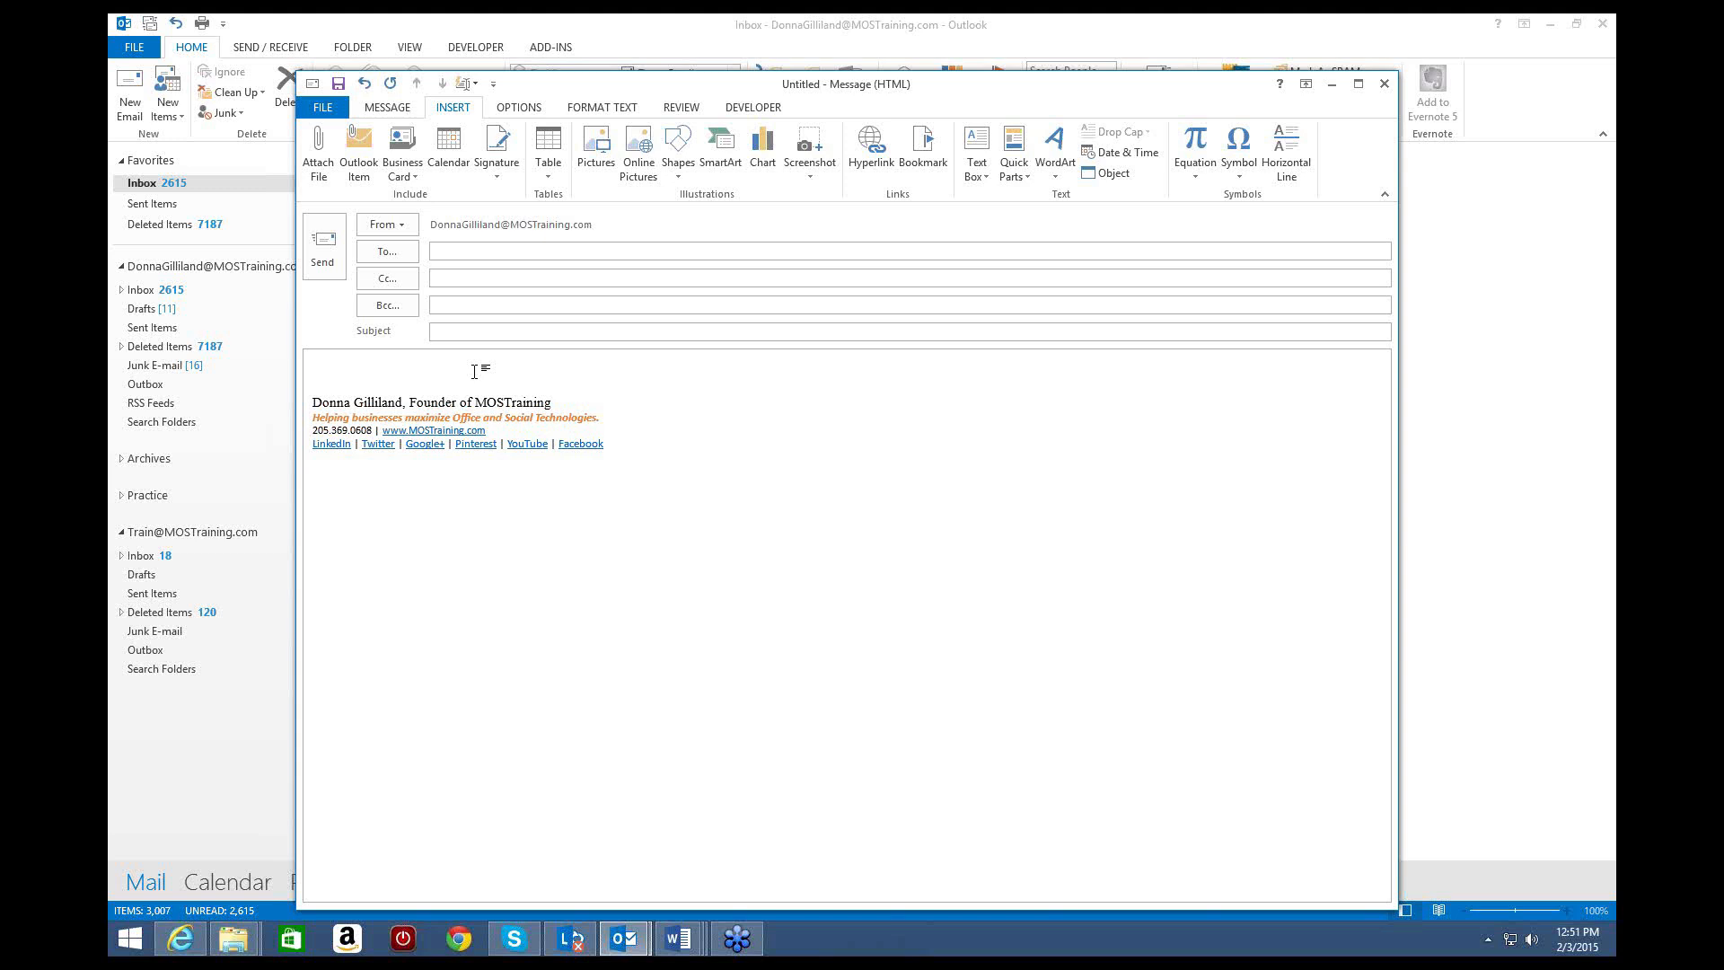
pyautogui.click(339, 114)
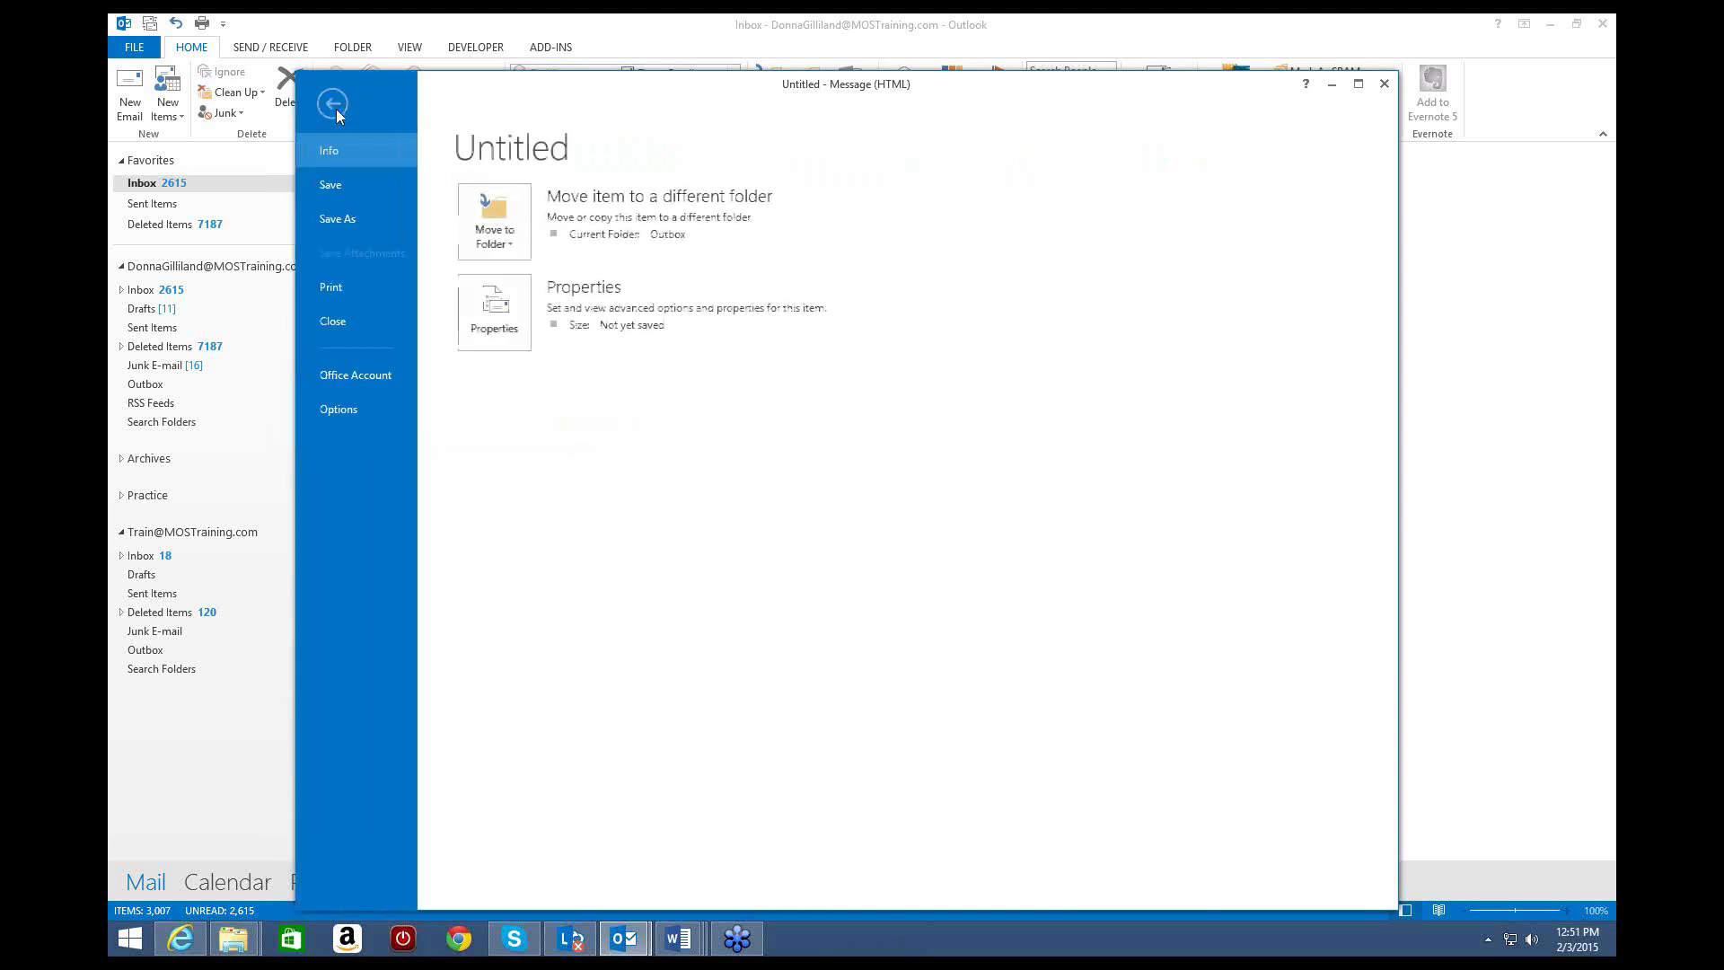
pyautogui.click(332, 104)
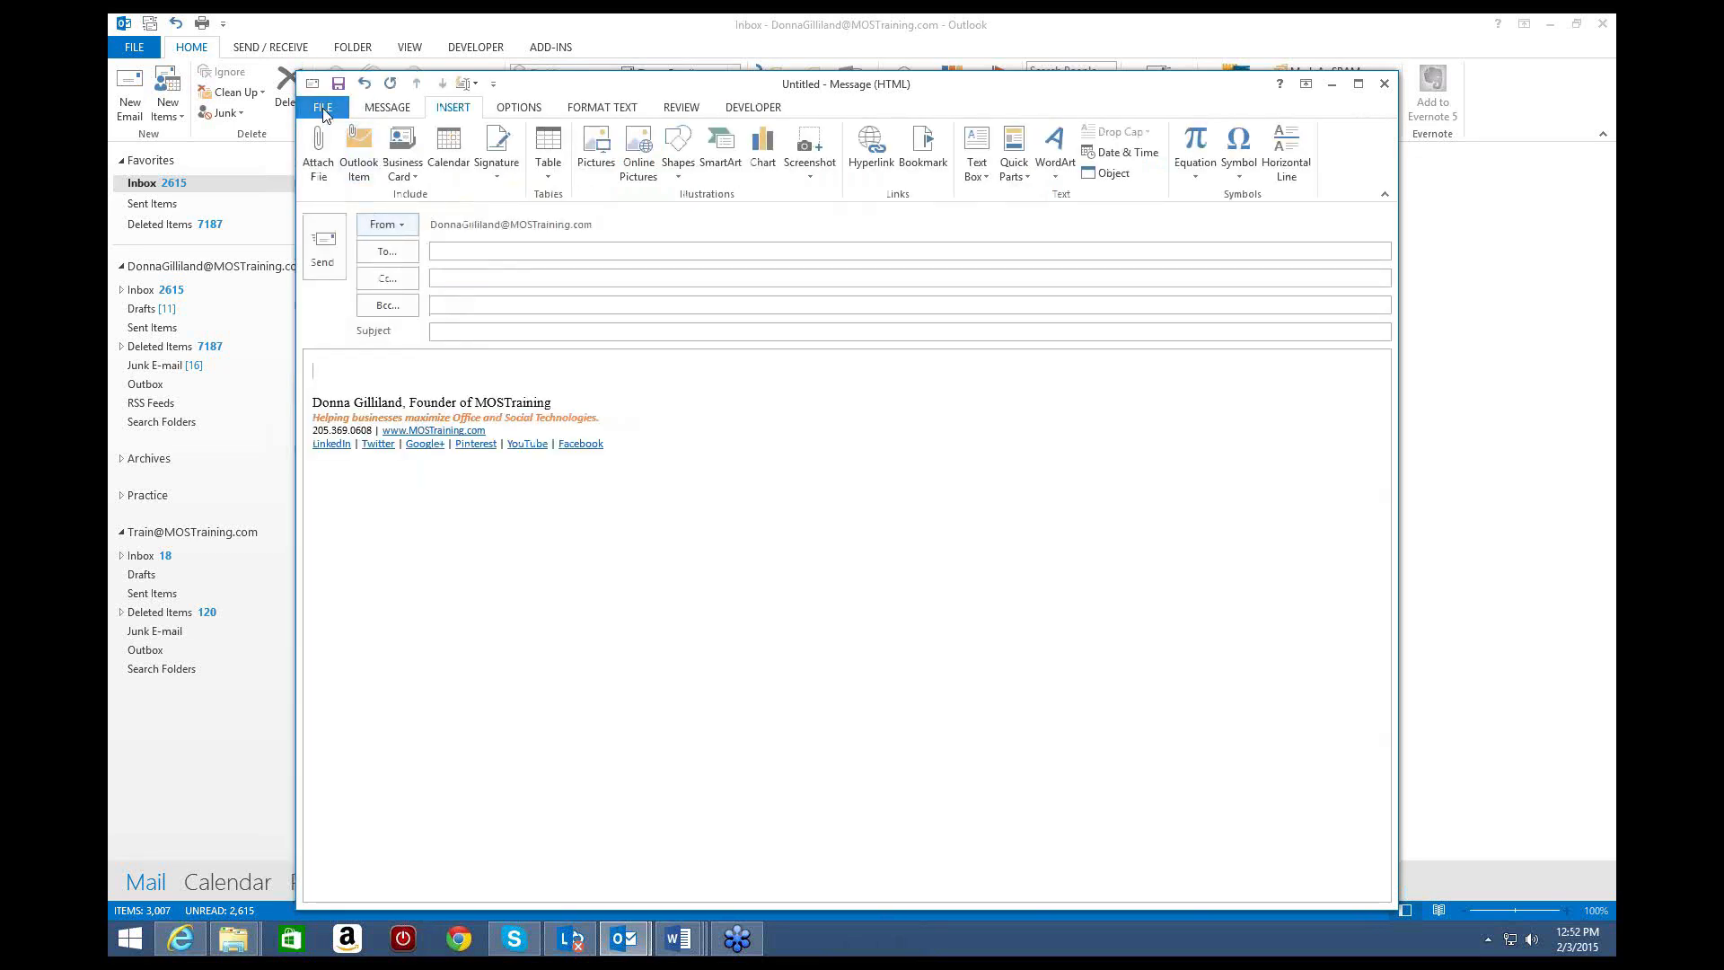
# Step: Start saving the message as a file and name it Outlook Practice Temp
pyautogui.click(324, 108)
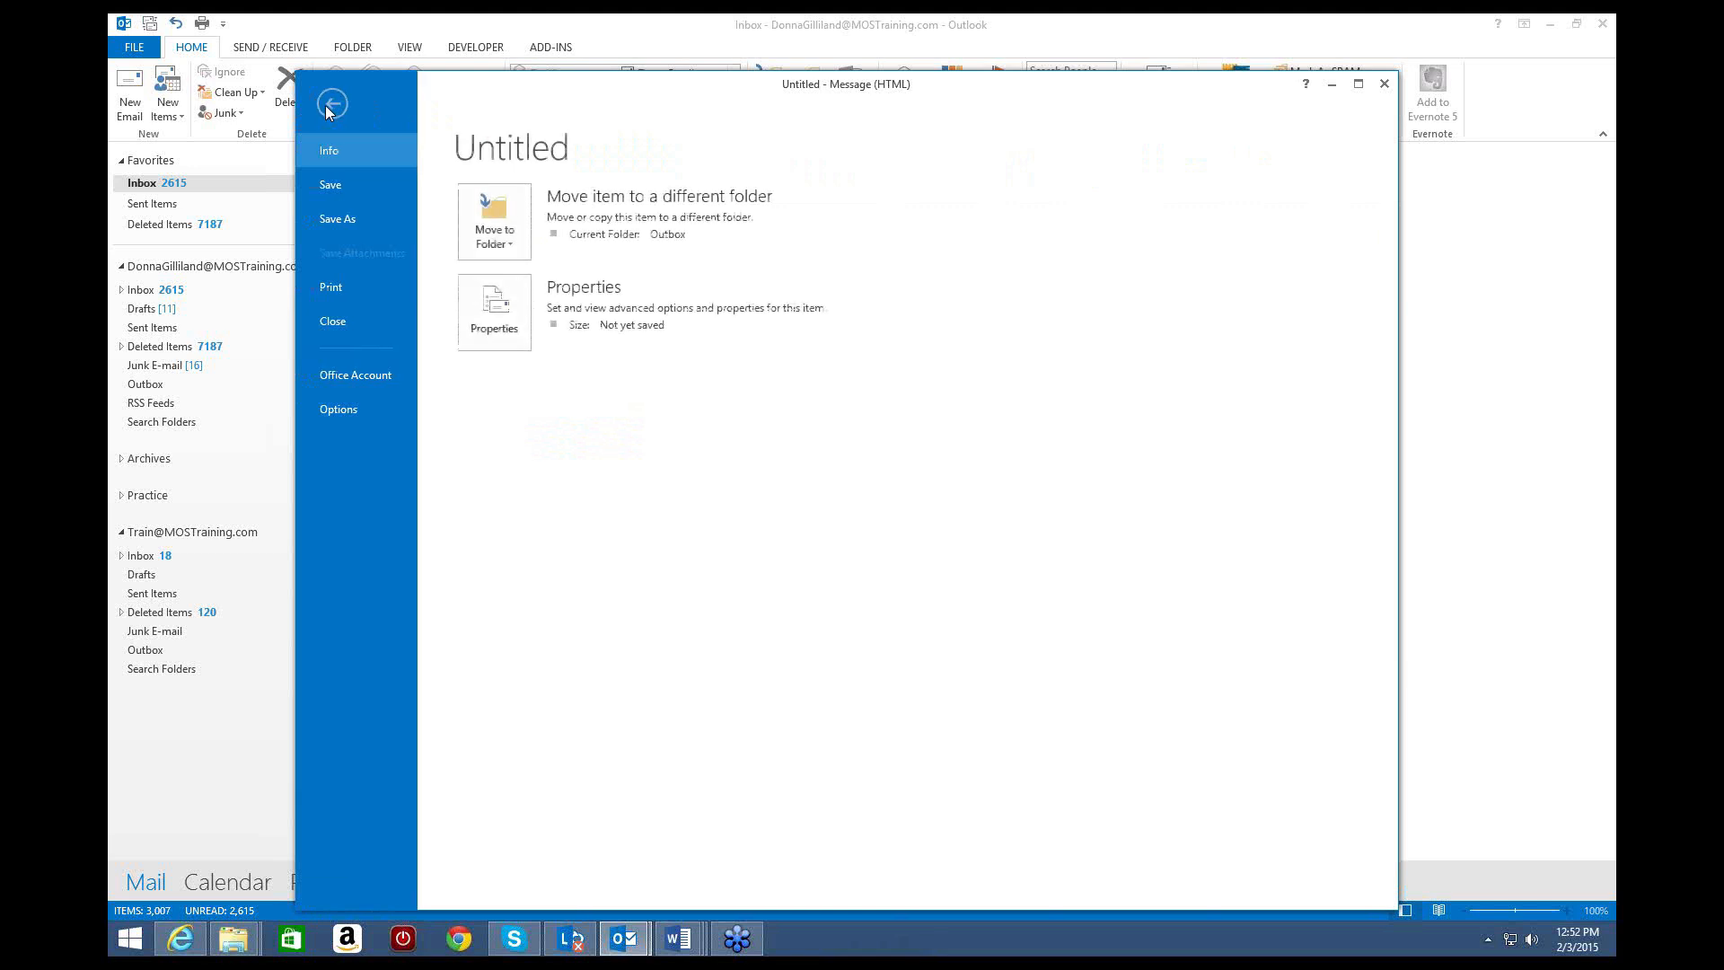
pyautogui.click(350, 219)
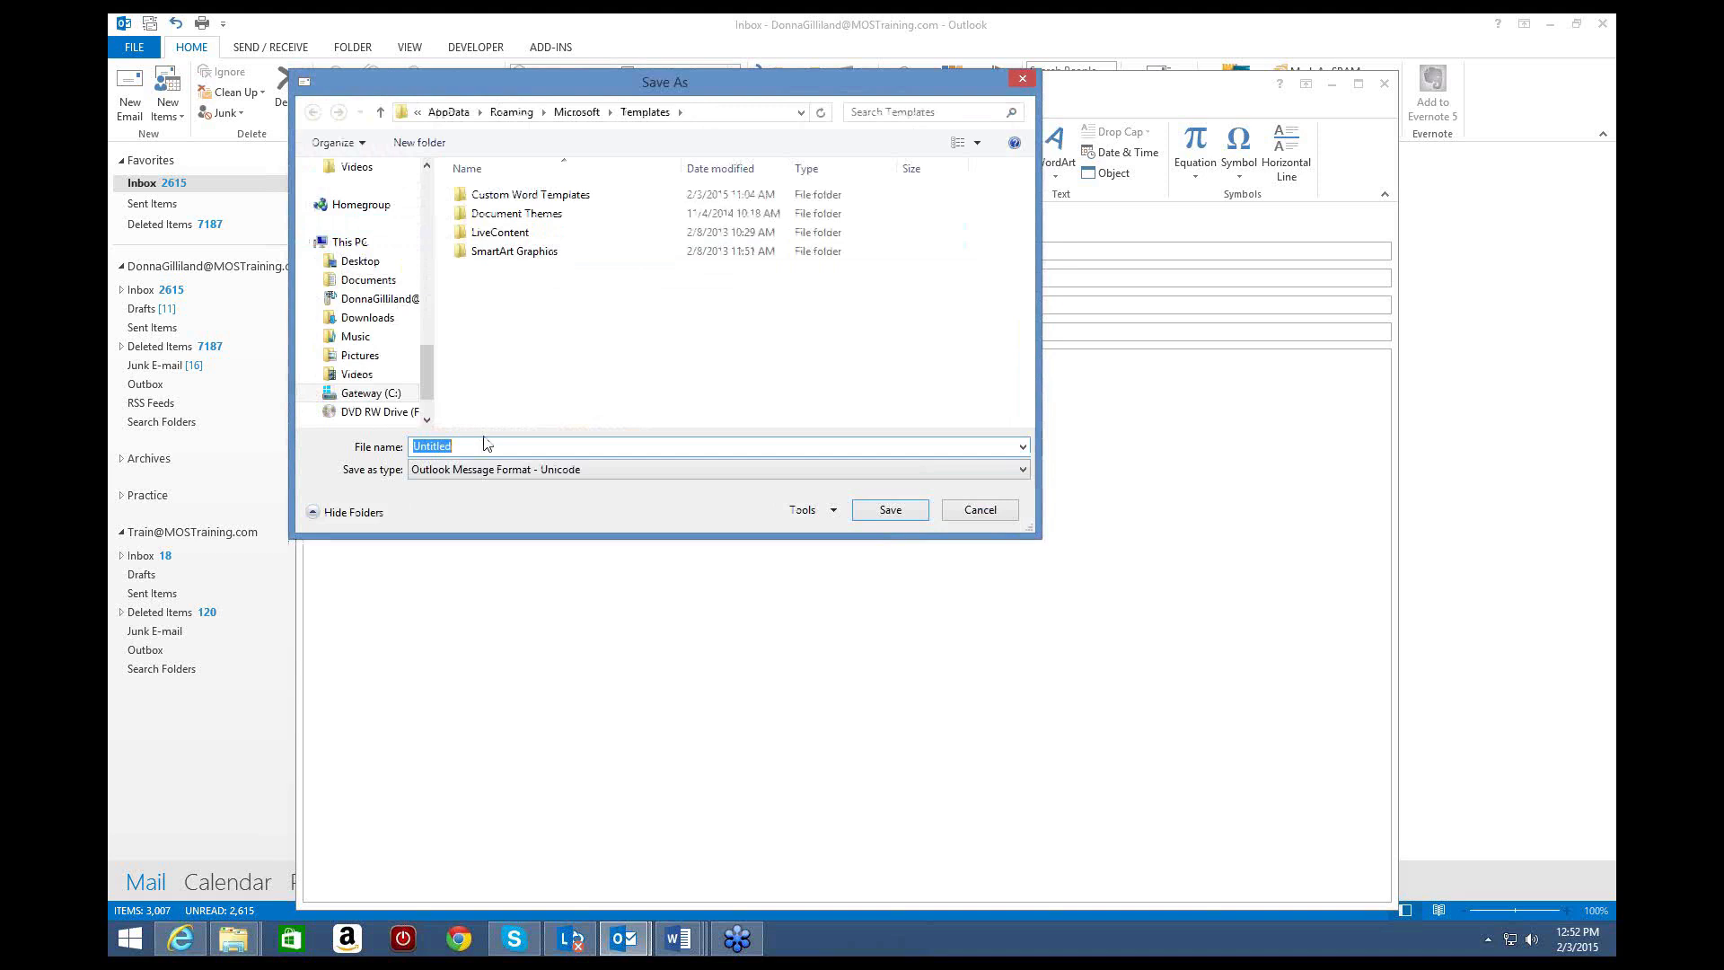
pyautogui.write('Outlook ')
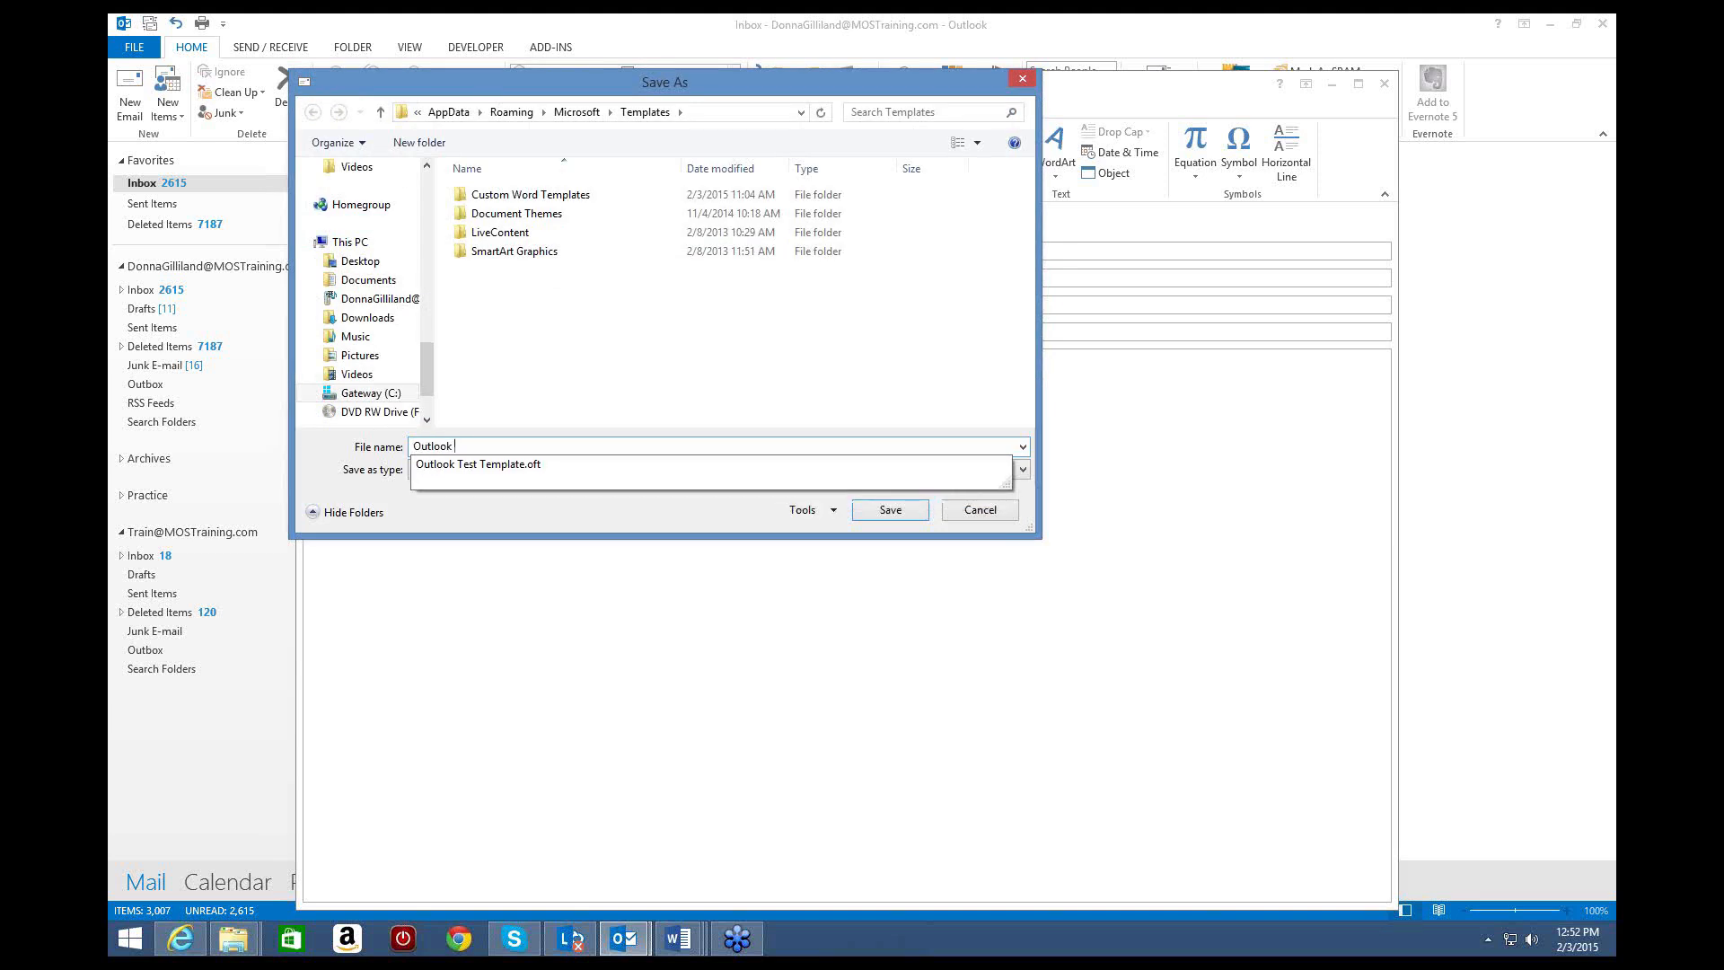
pyautogui.write('Pracxa')
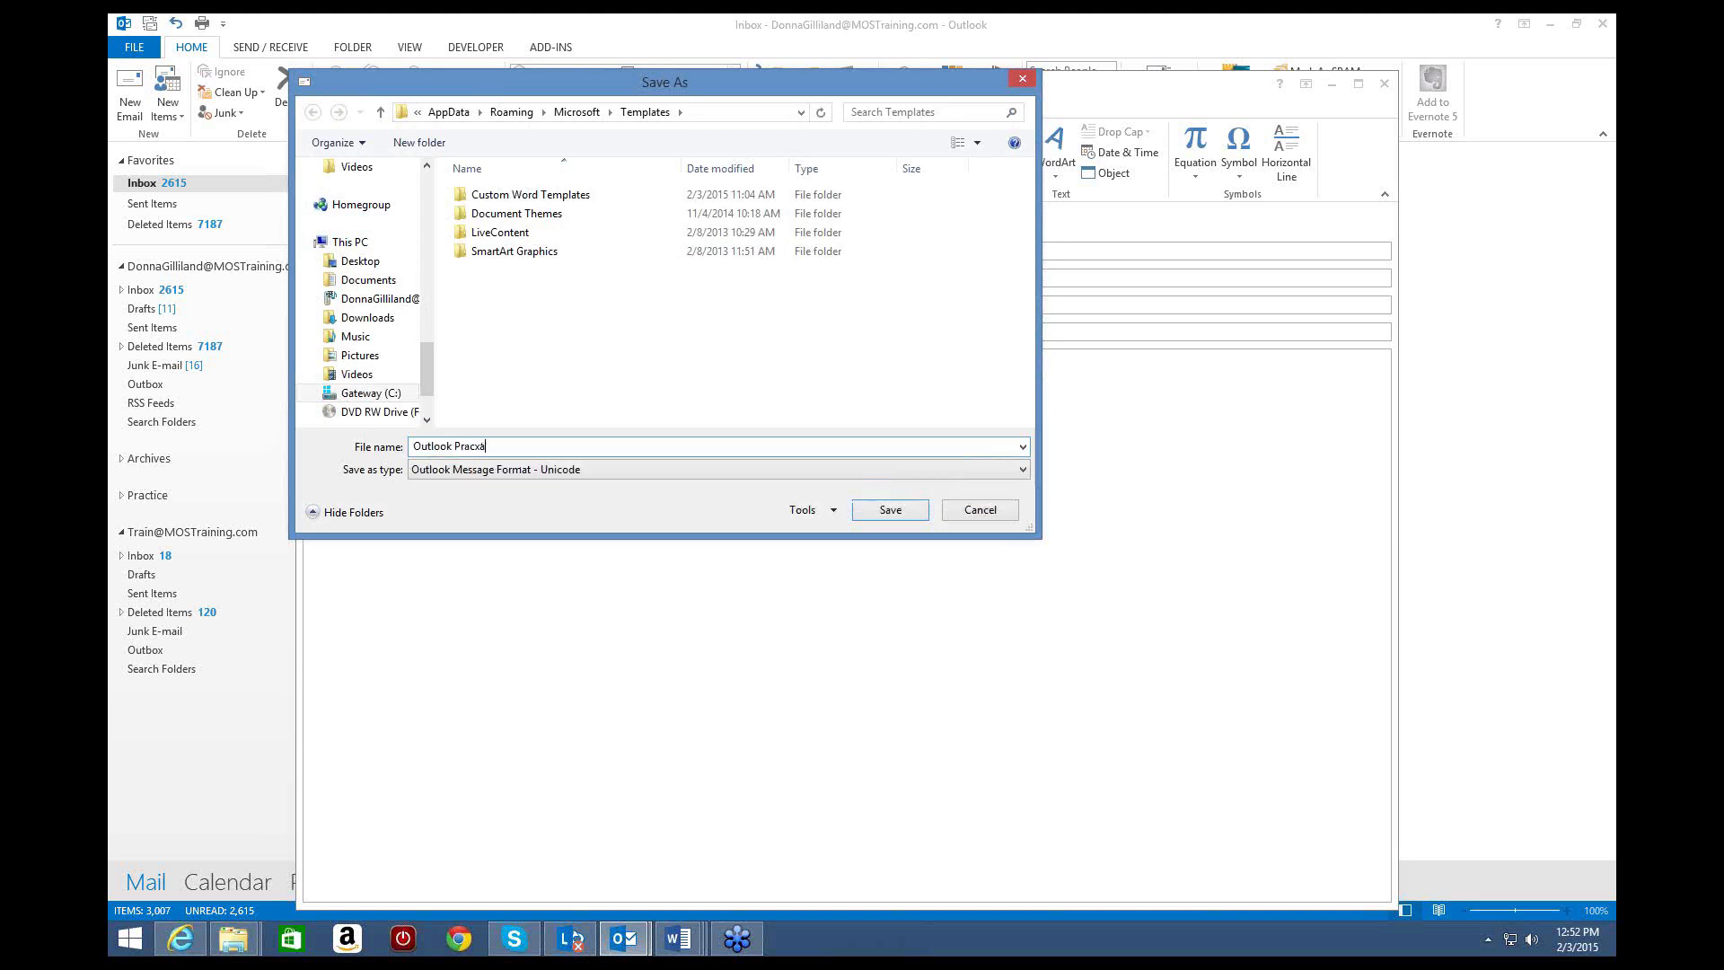
pyautogui.press('BackSpace')
pyautogui.press('BackSpace')
pyautogui.write('tice Temp')
# Step: Save the file as an Outlook Template in the Templates folder and close the message, keeping its changes
pyautogui.click(1026, 469)
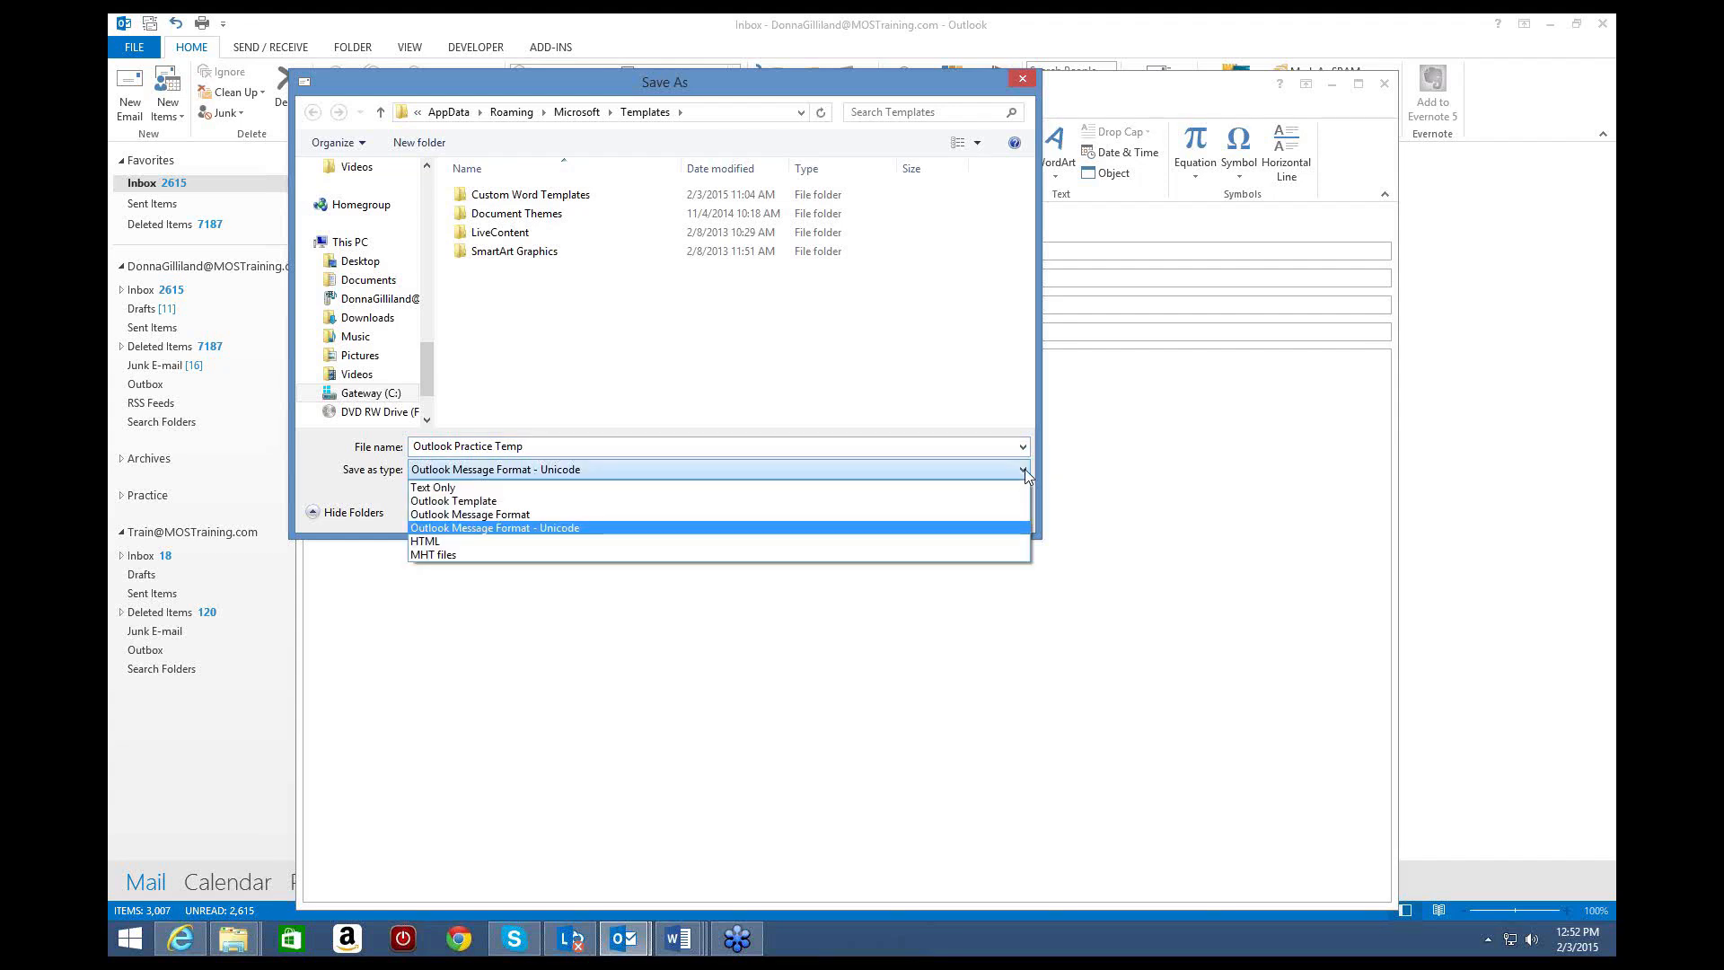
pyautogui.click(490, 501)
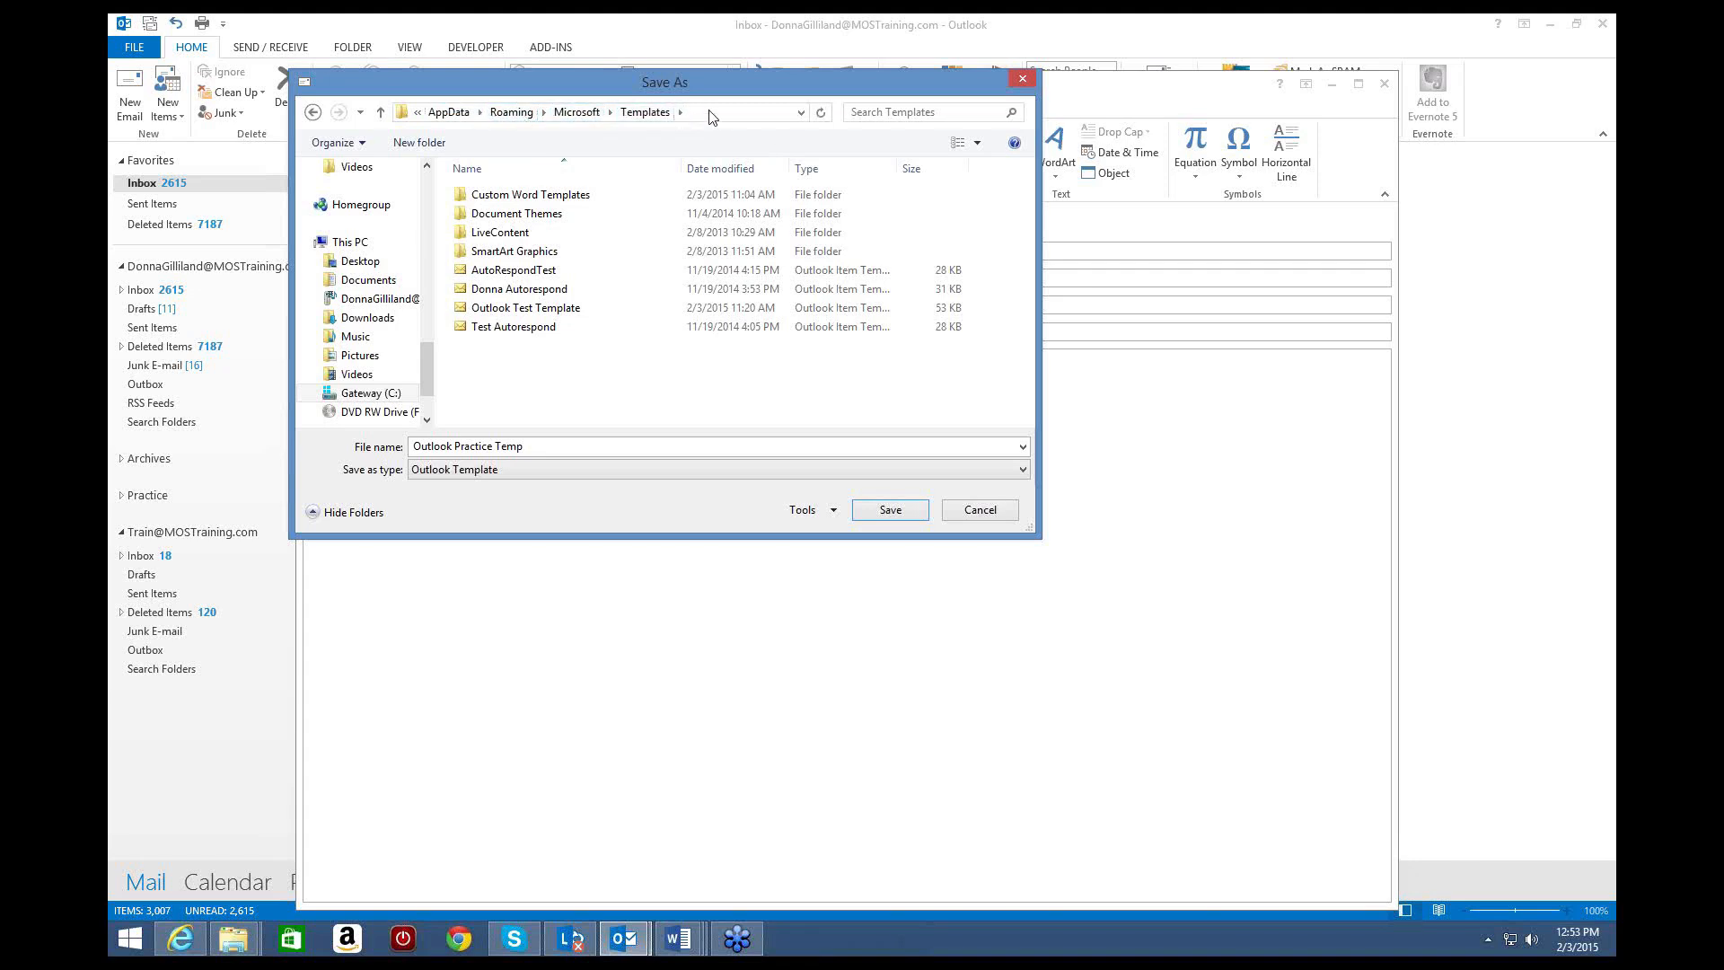
pyautogui.click(892, 512)
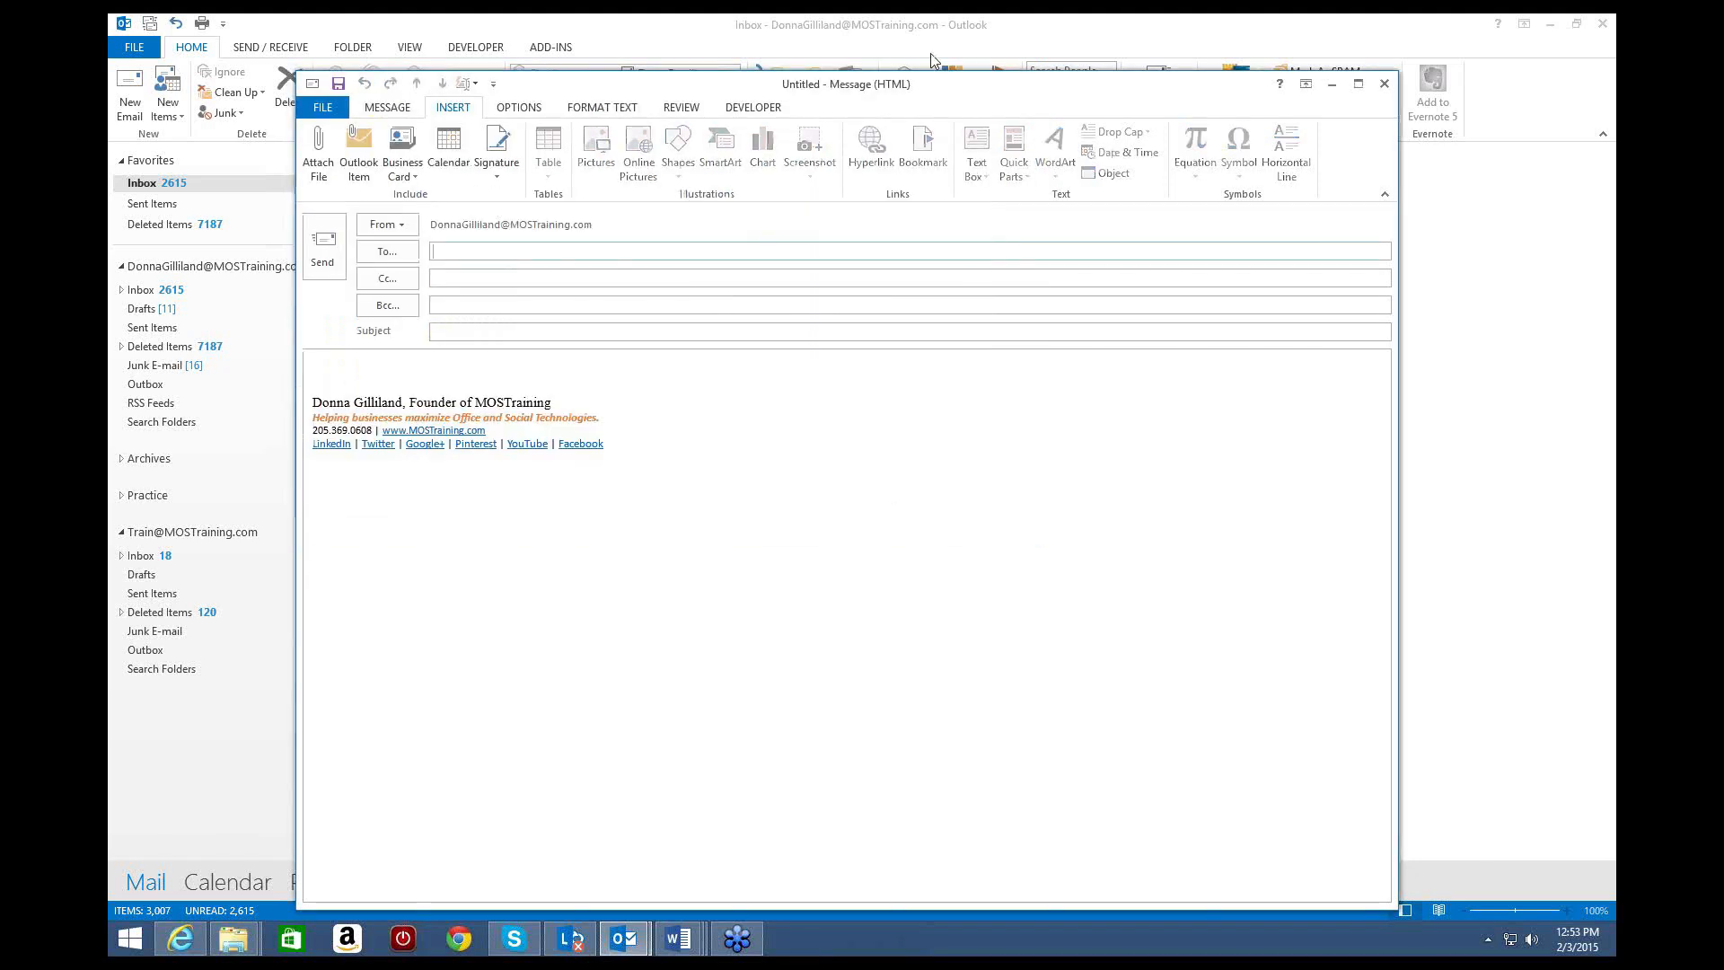
pyautogui.click(1385, 86)
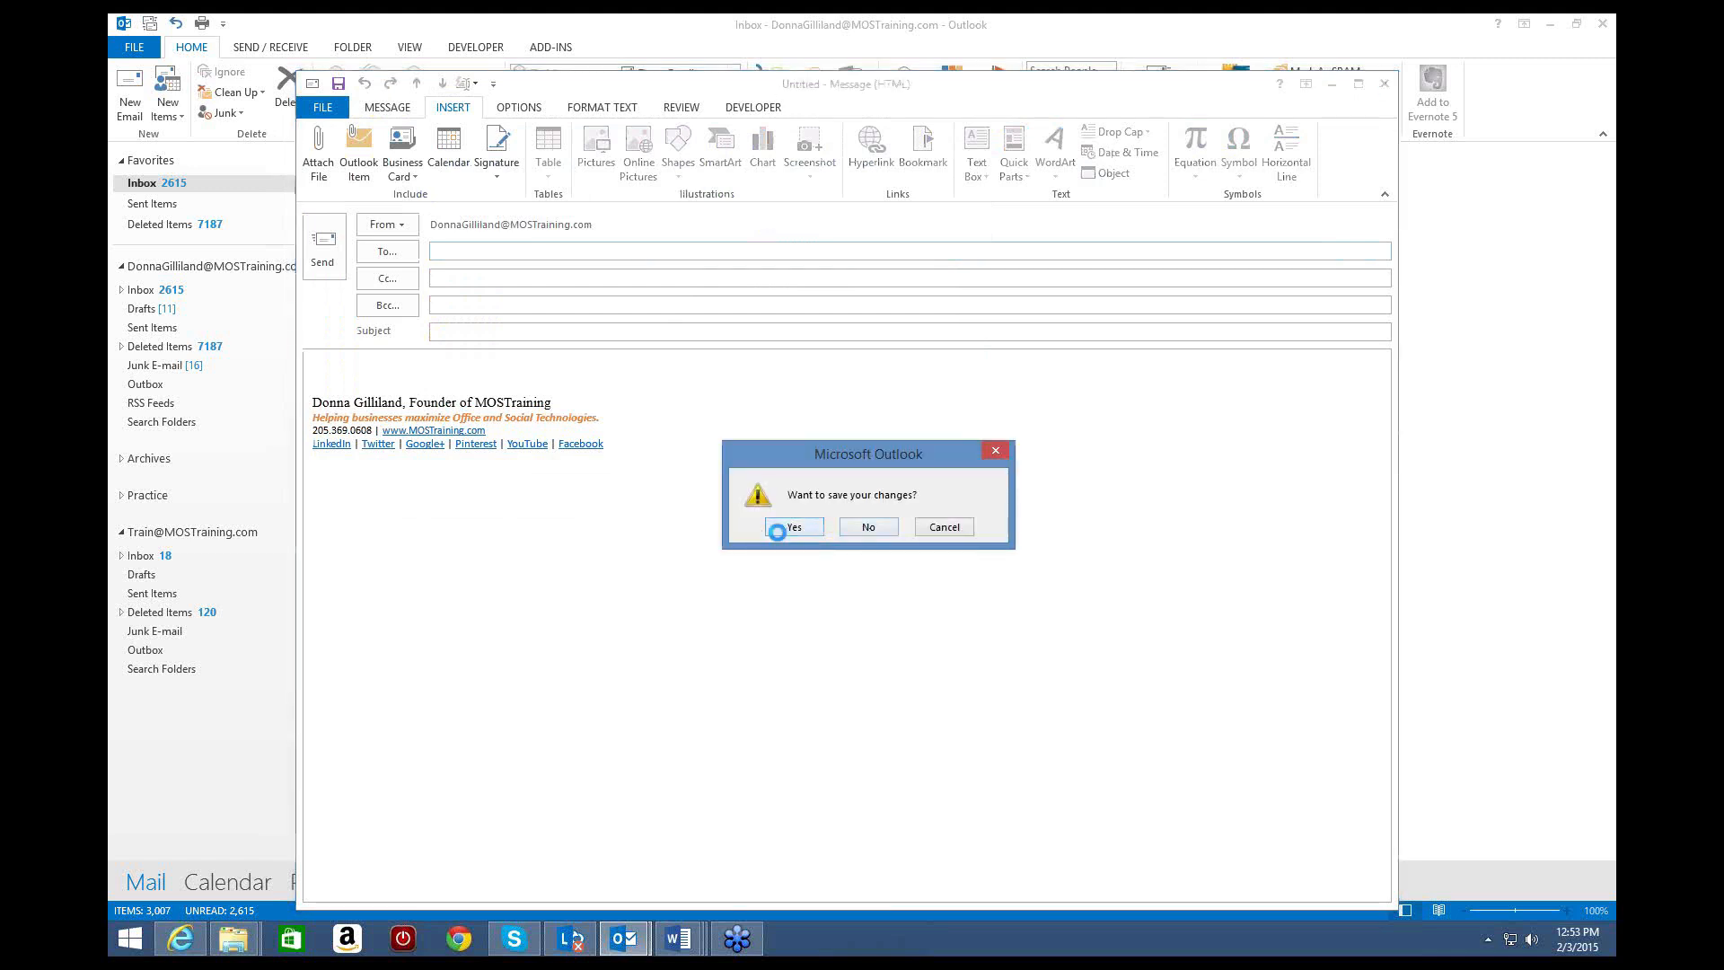
pyautogui.click(778, 531)
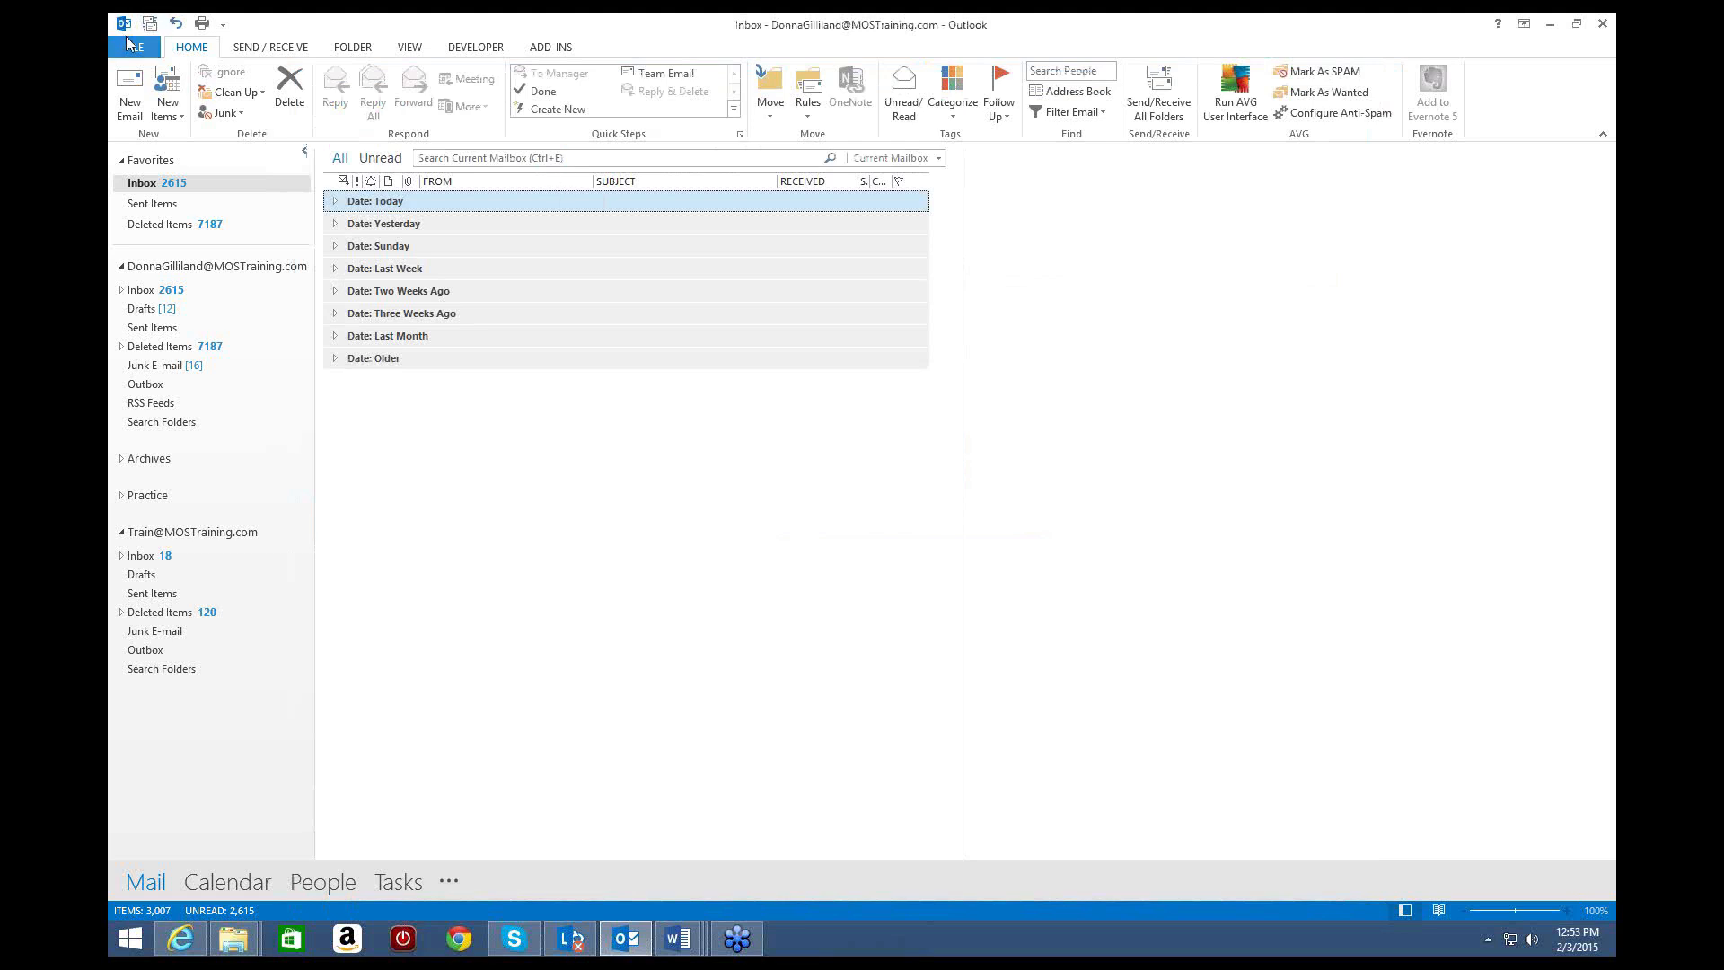
pyautogui.click(184, 118)
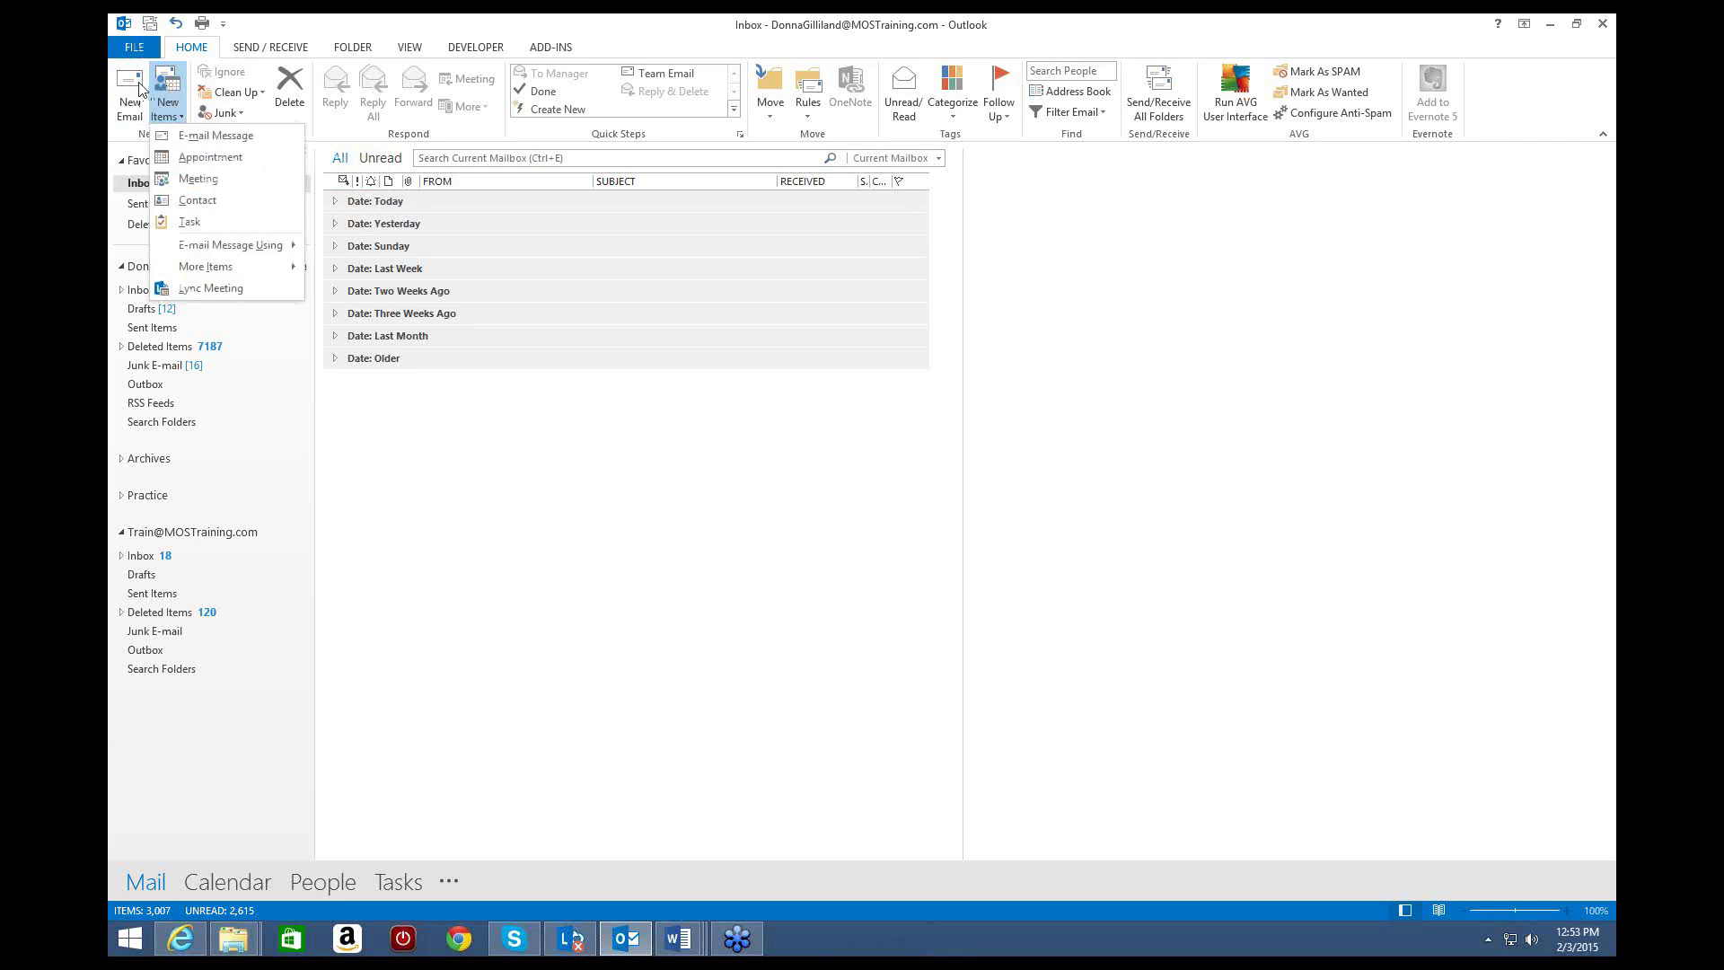
pyautogui.click(137, 51)
pyautogui.click(136, 49)
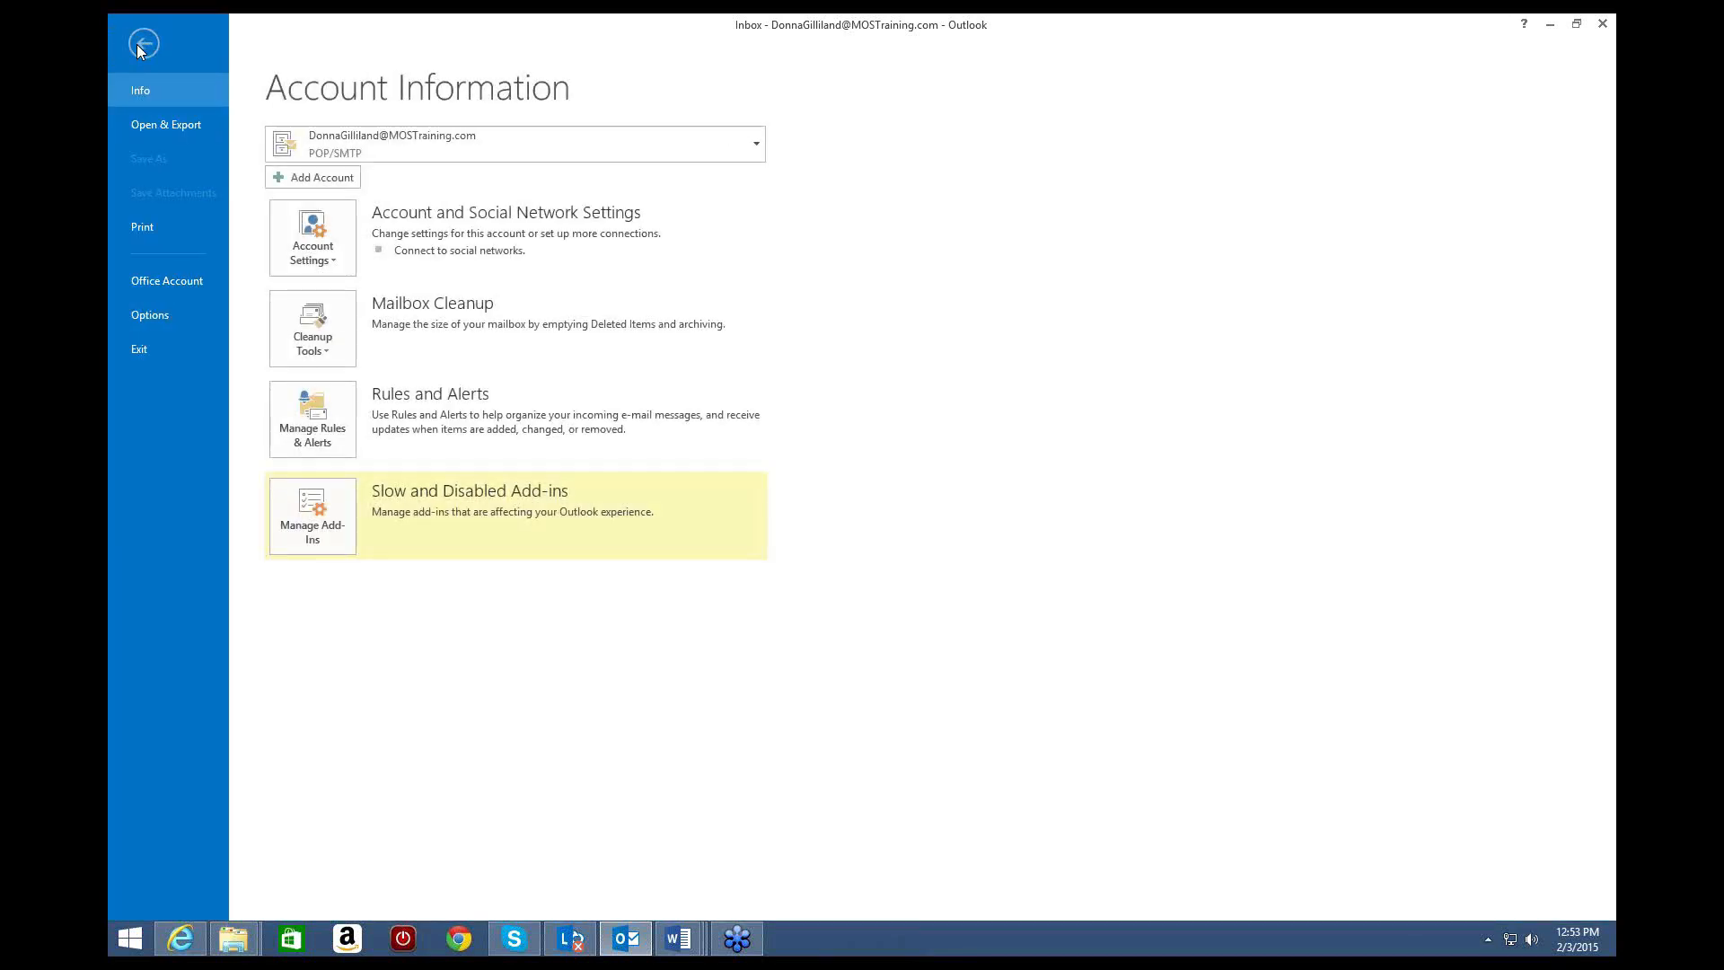
pyautogui.click(139, 47)
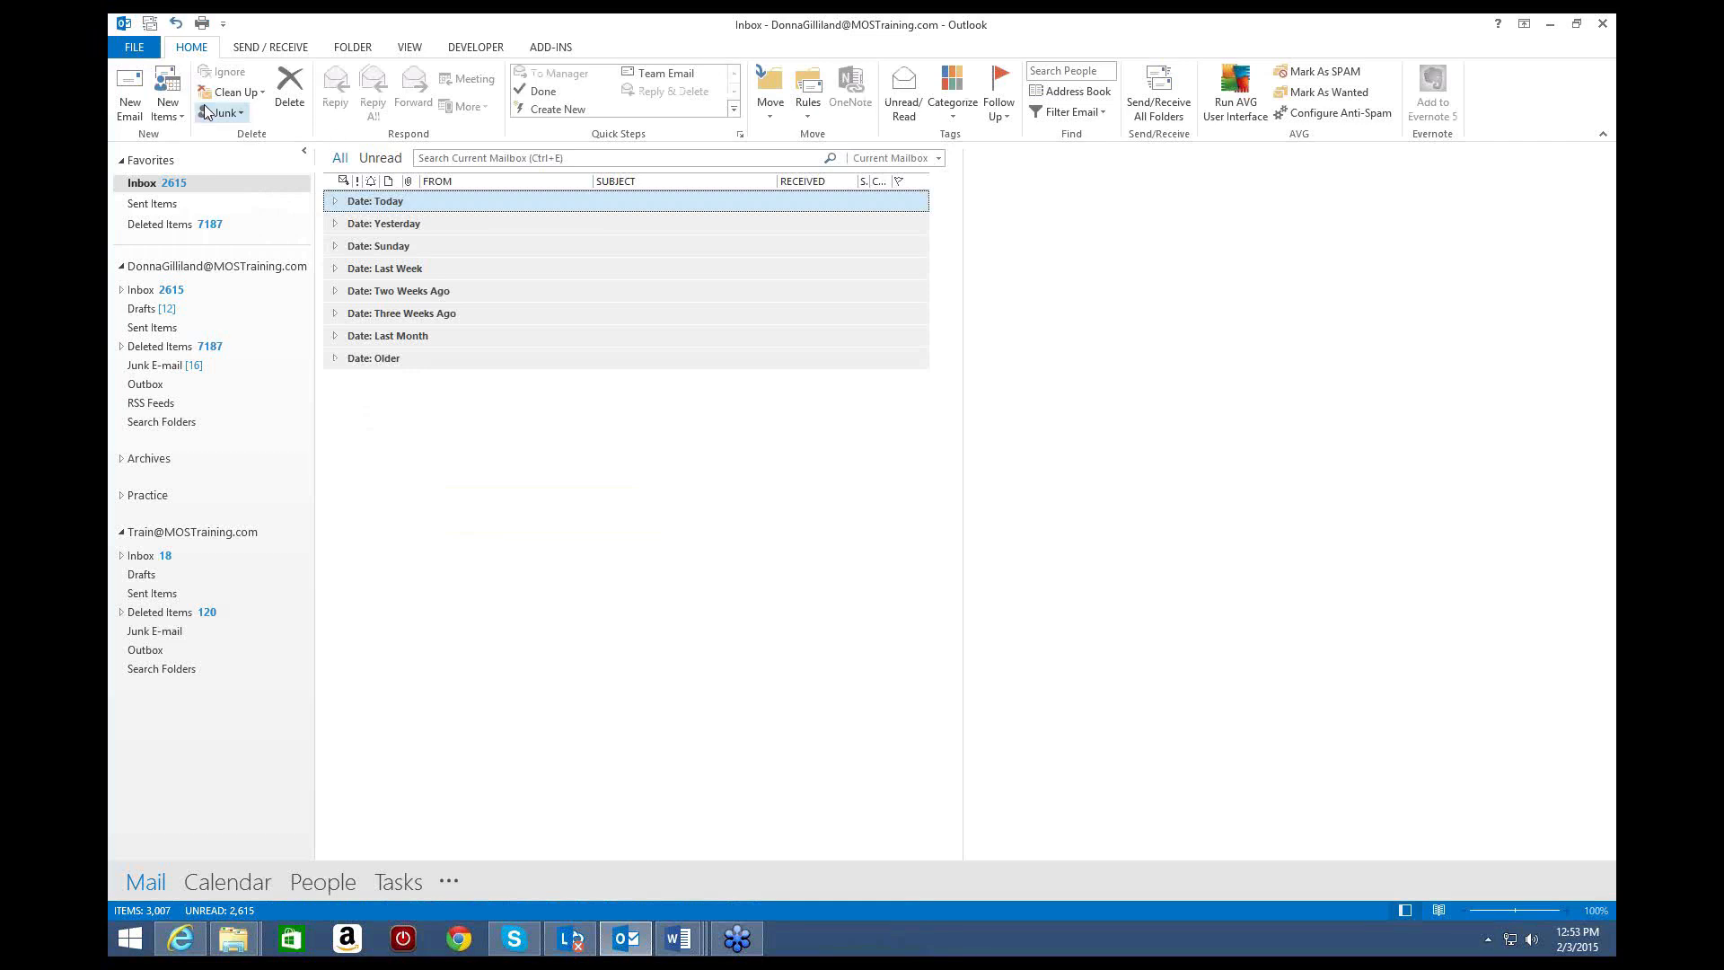
pyautogui.click(183, 118)
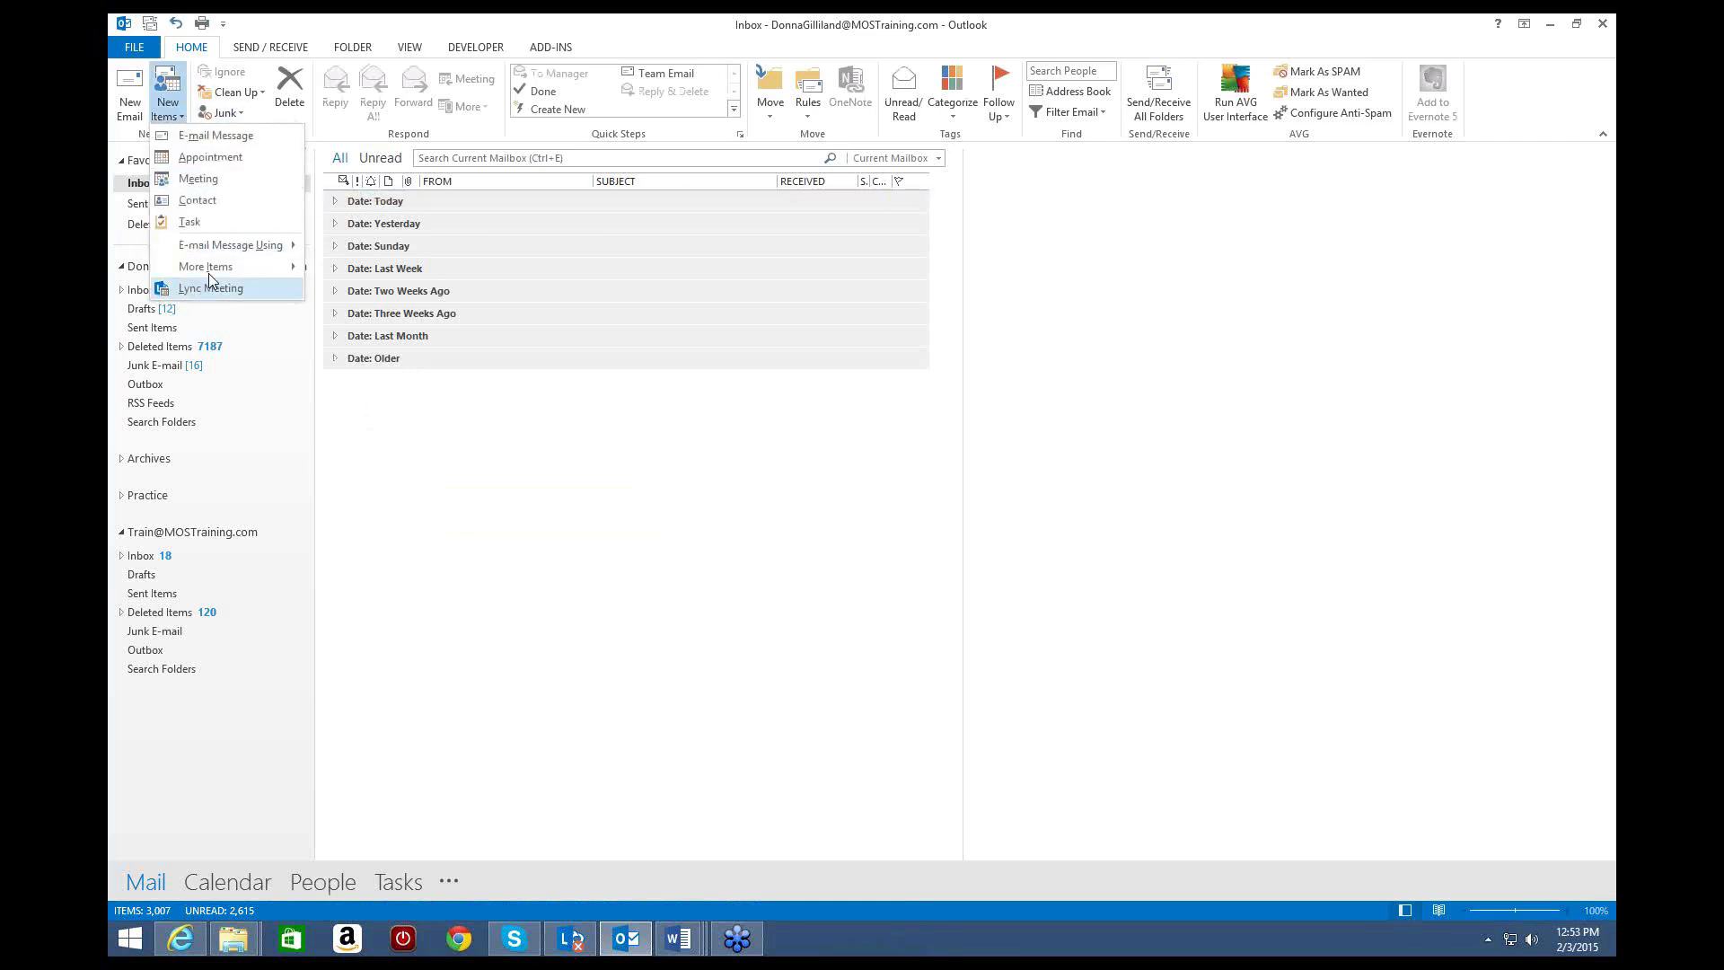
pyautogui.moveTo(209, 273)
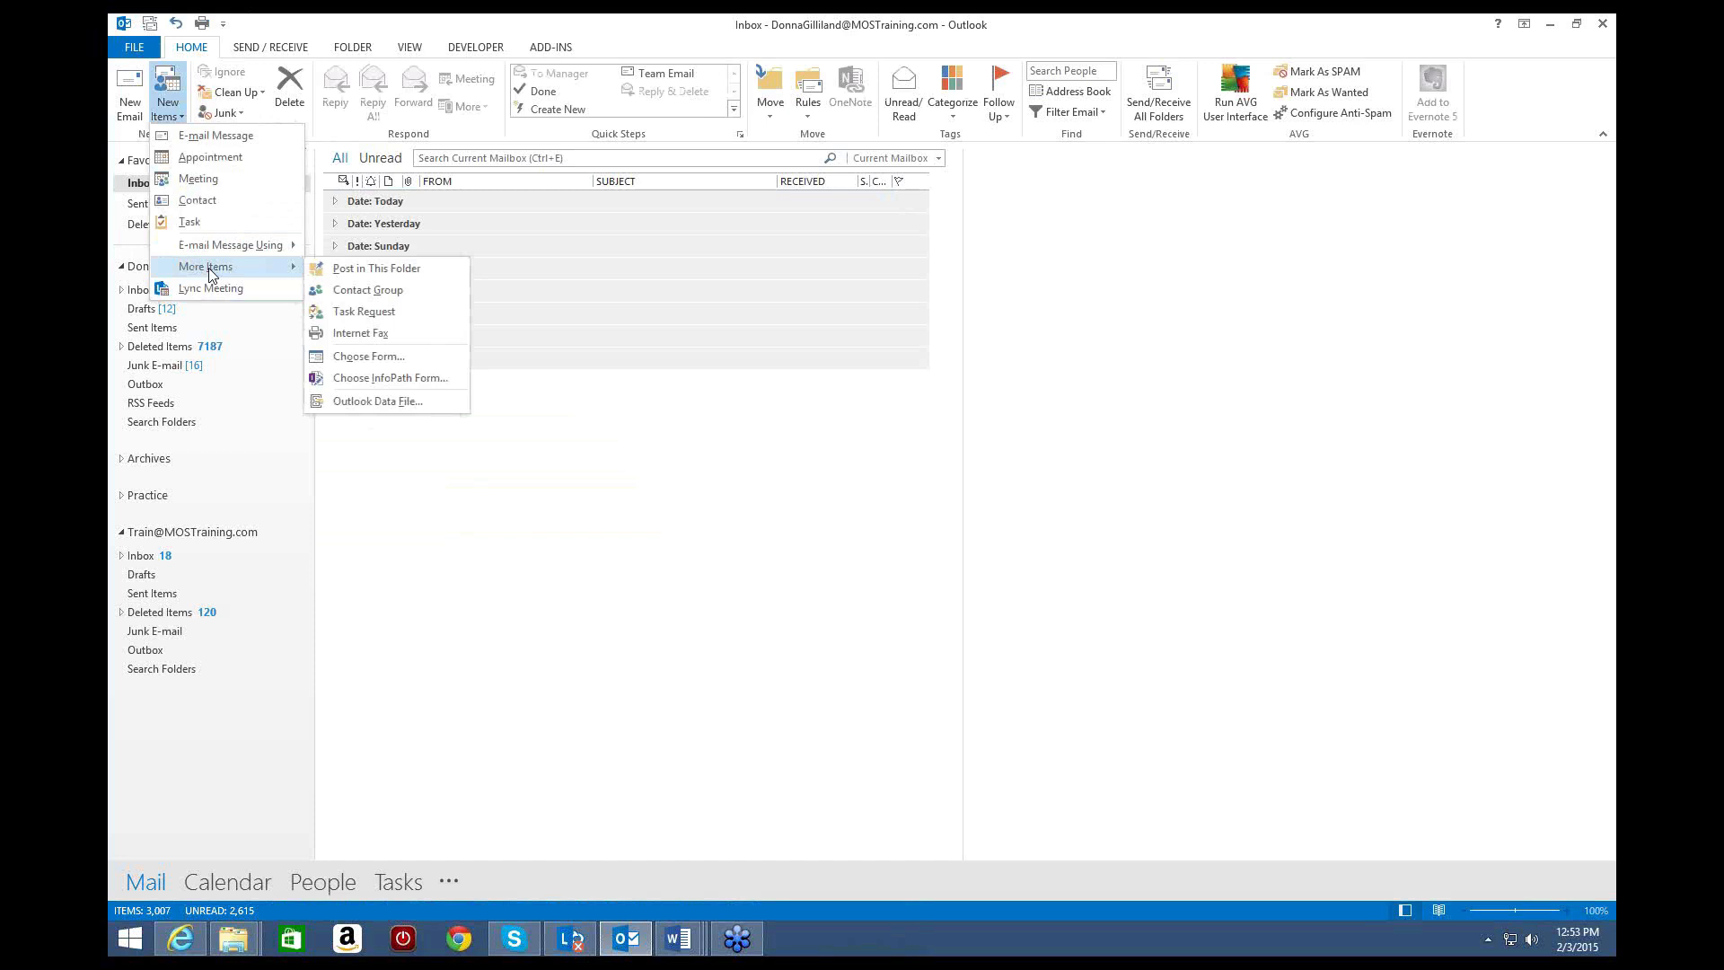
pyautogui.click(824, 755)
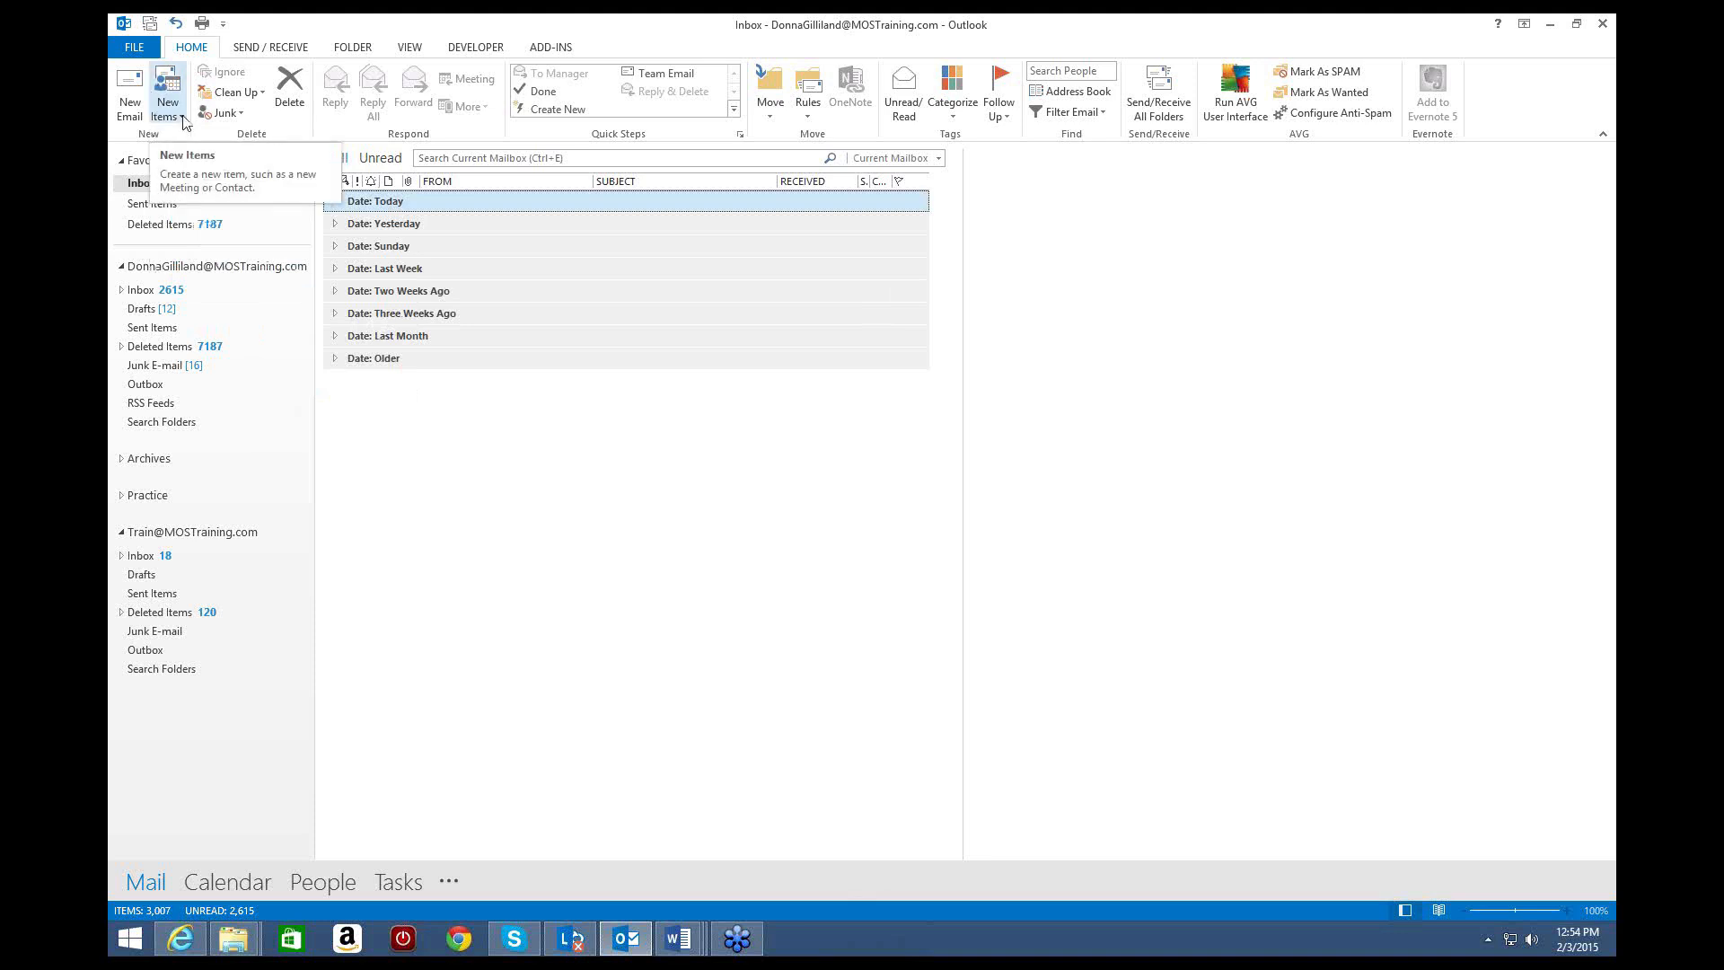
# Step: List the User Templates in File System in the Choose Form dialog, and close it without opening a template
pyautogui.click(183, 121)
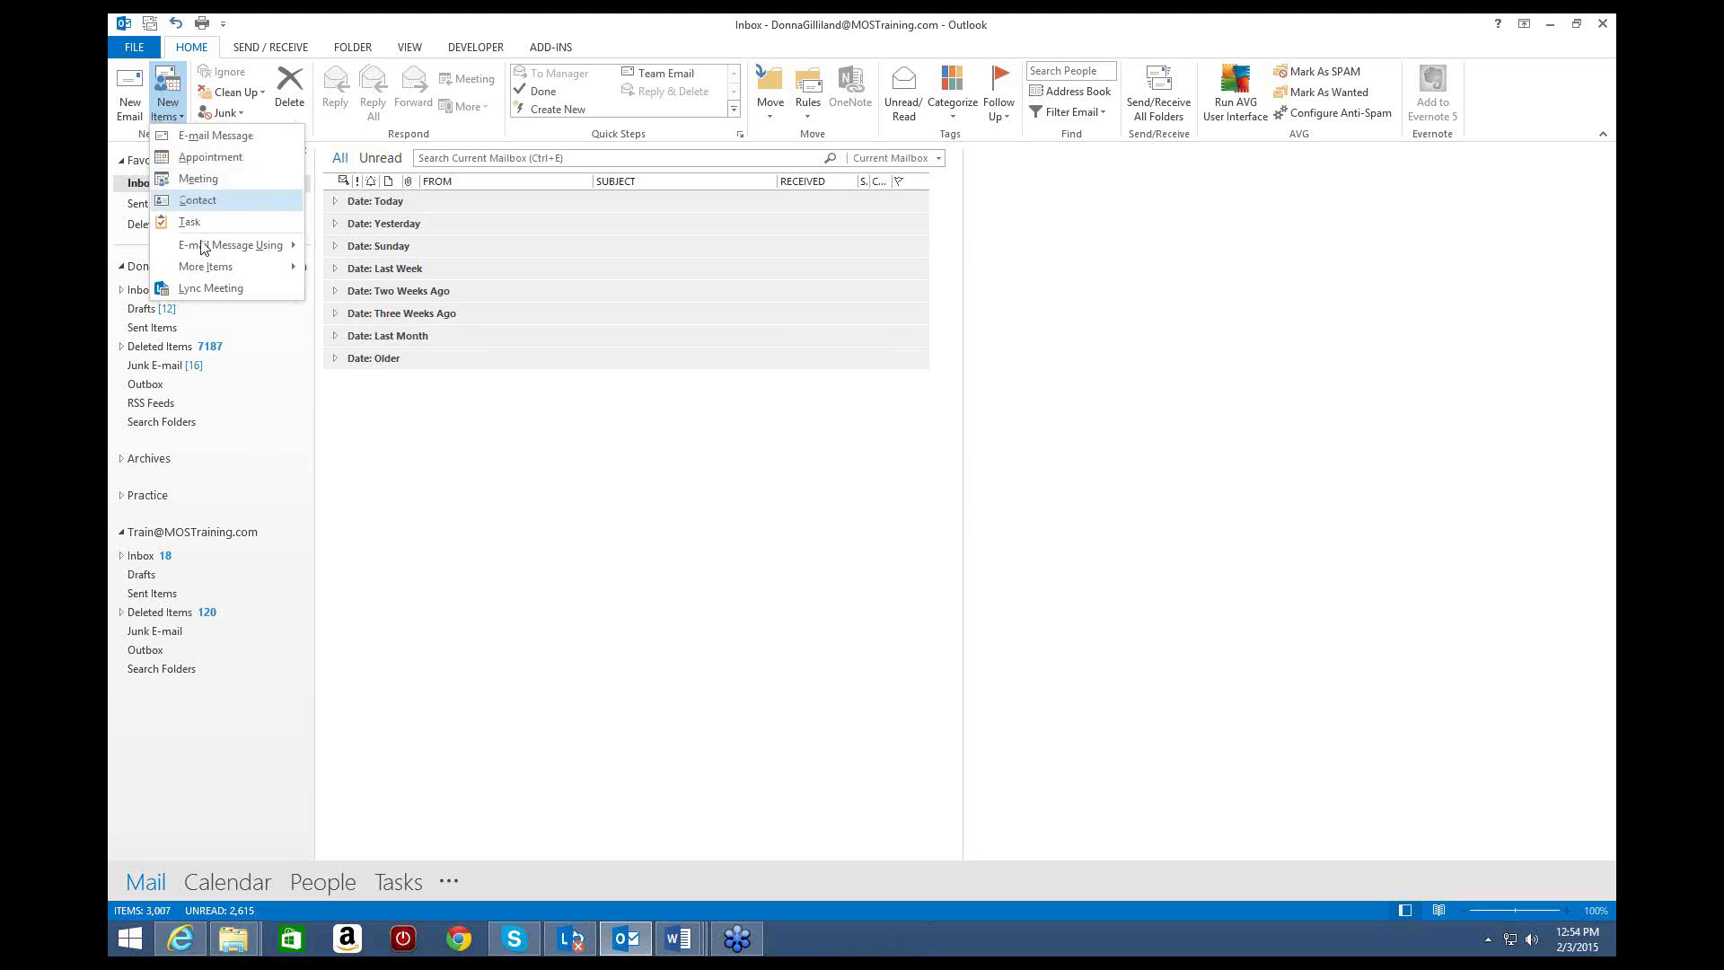
pyautogui.moveTo(208, 269)
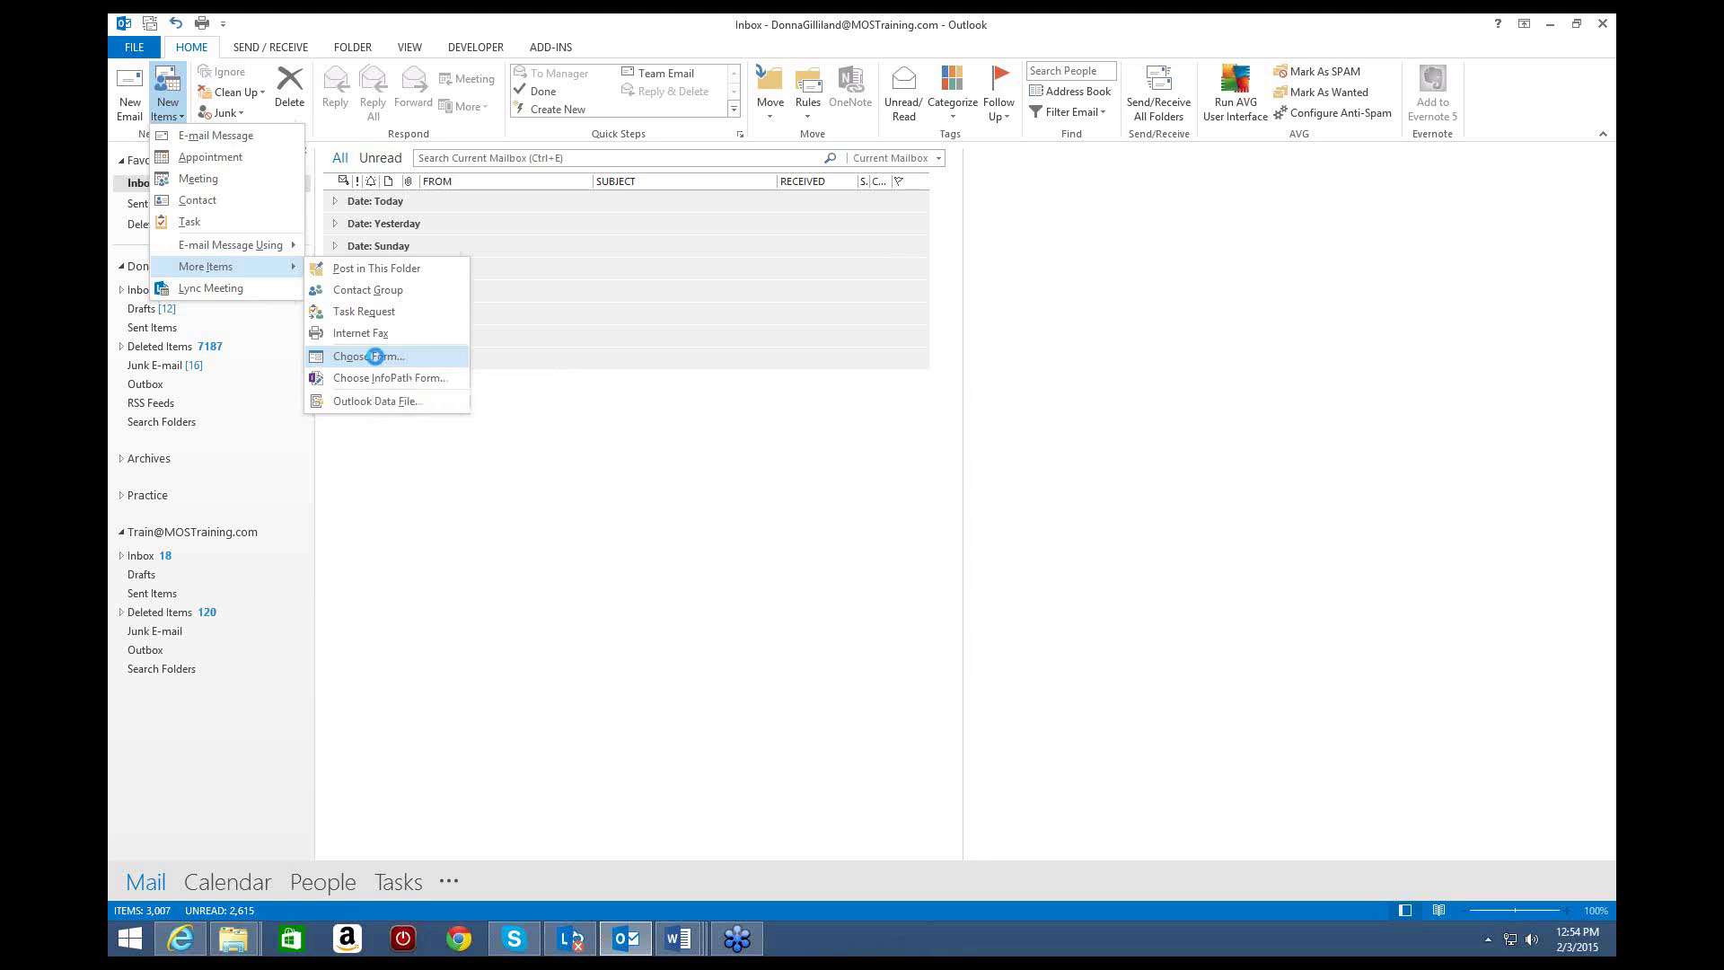
pyautogui.click(375, 358)
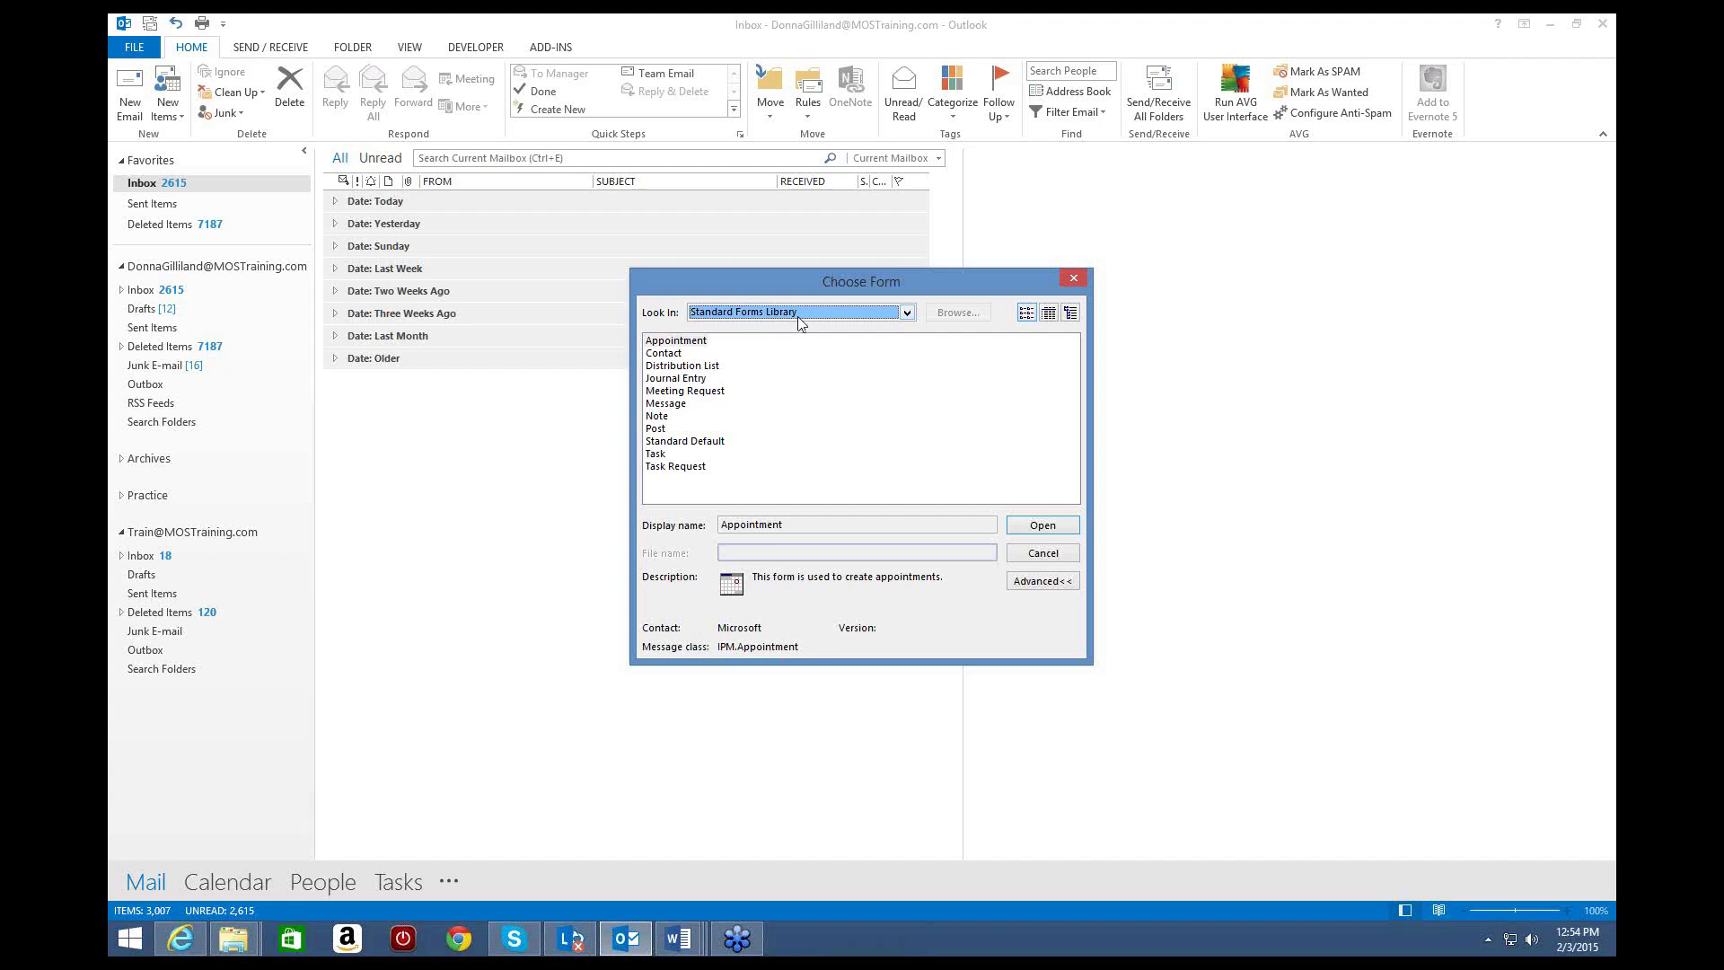
pyautogui.click(907, 313)
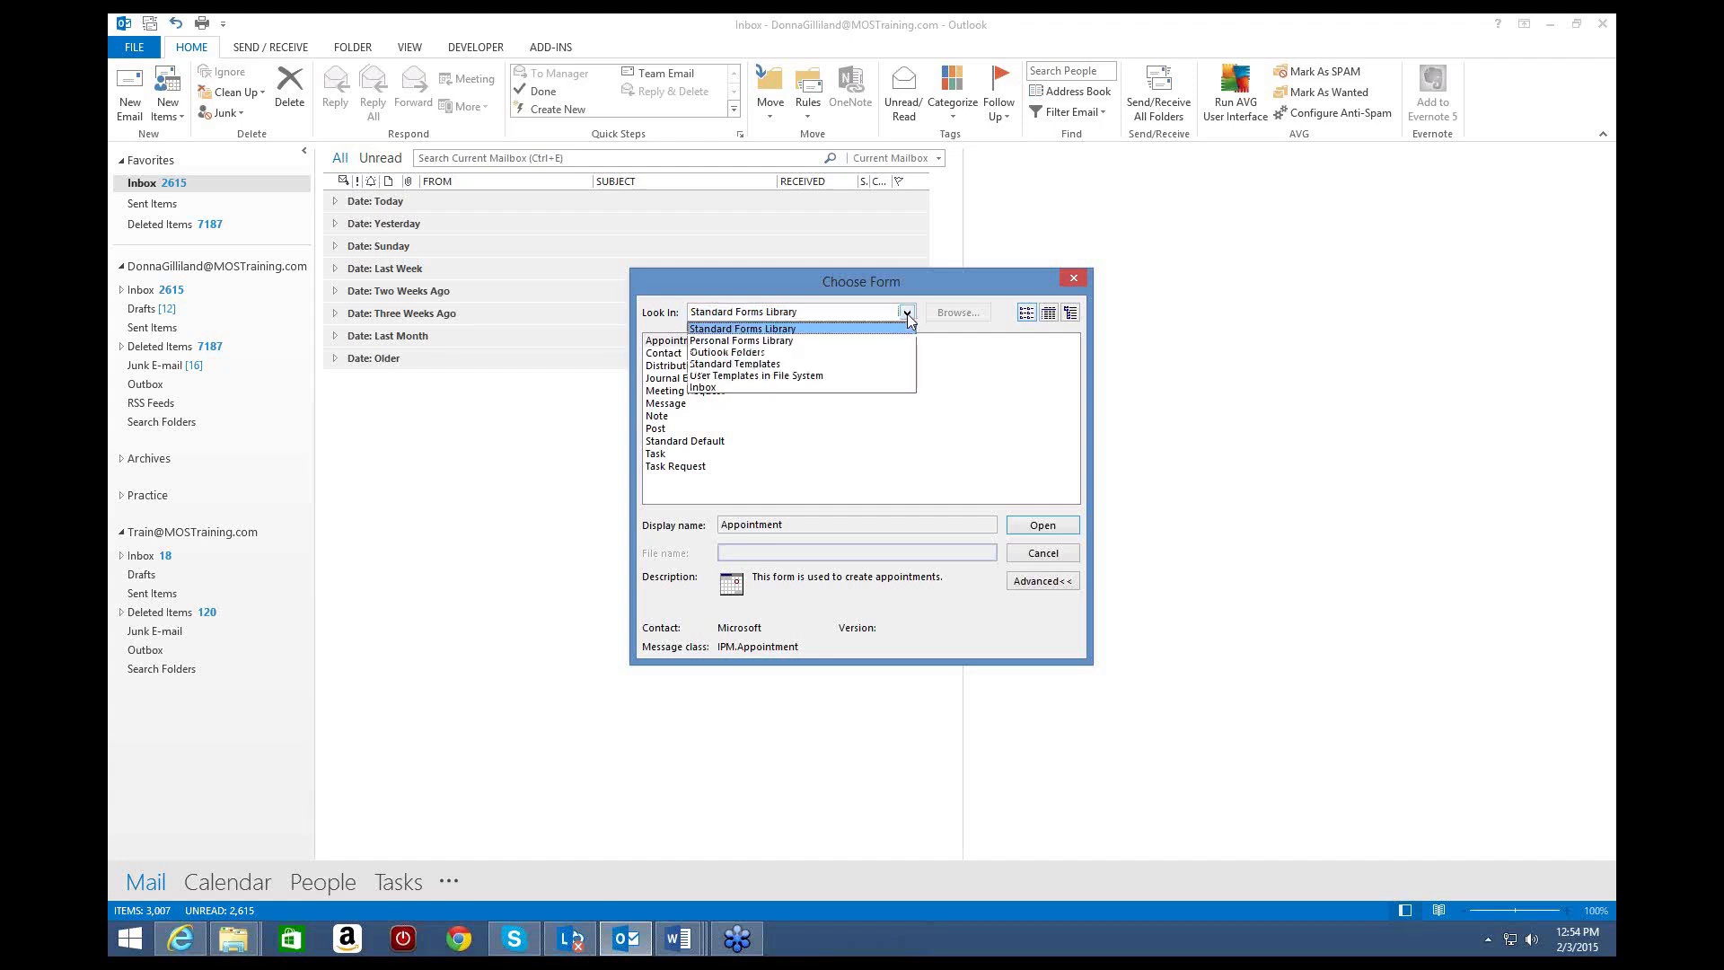
pyautogui.click(773, 376)
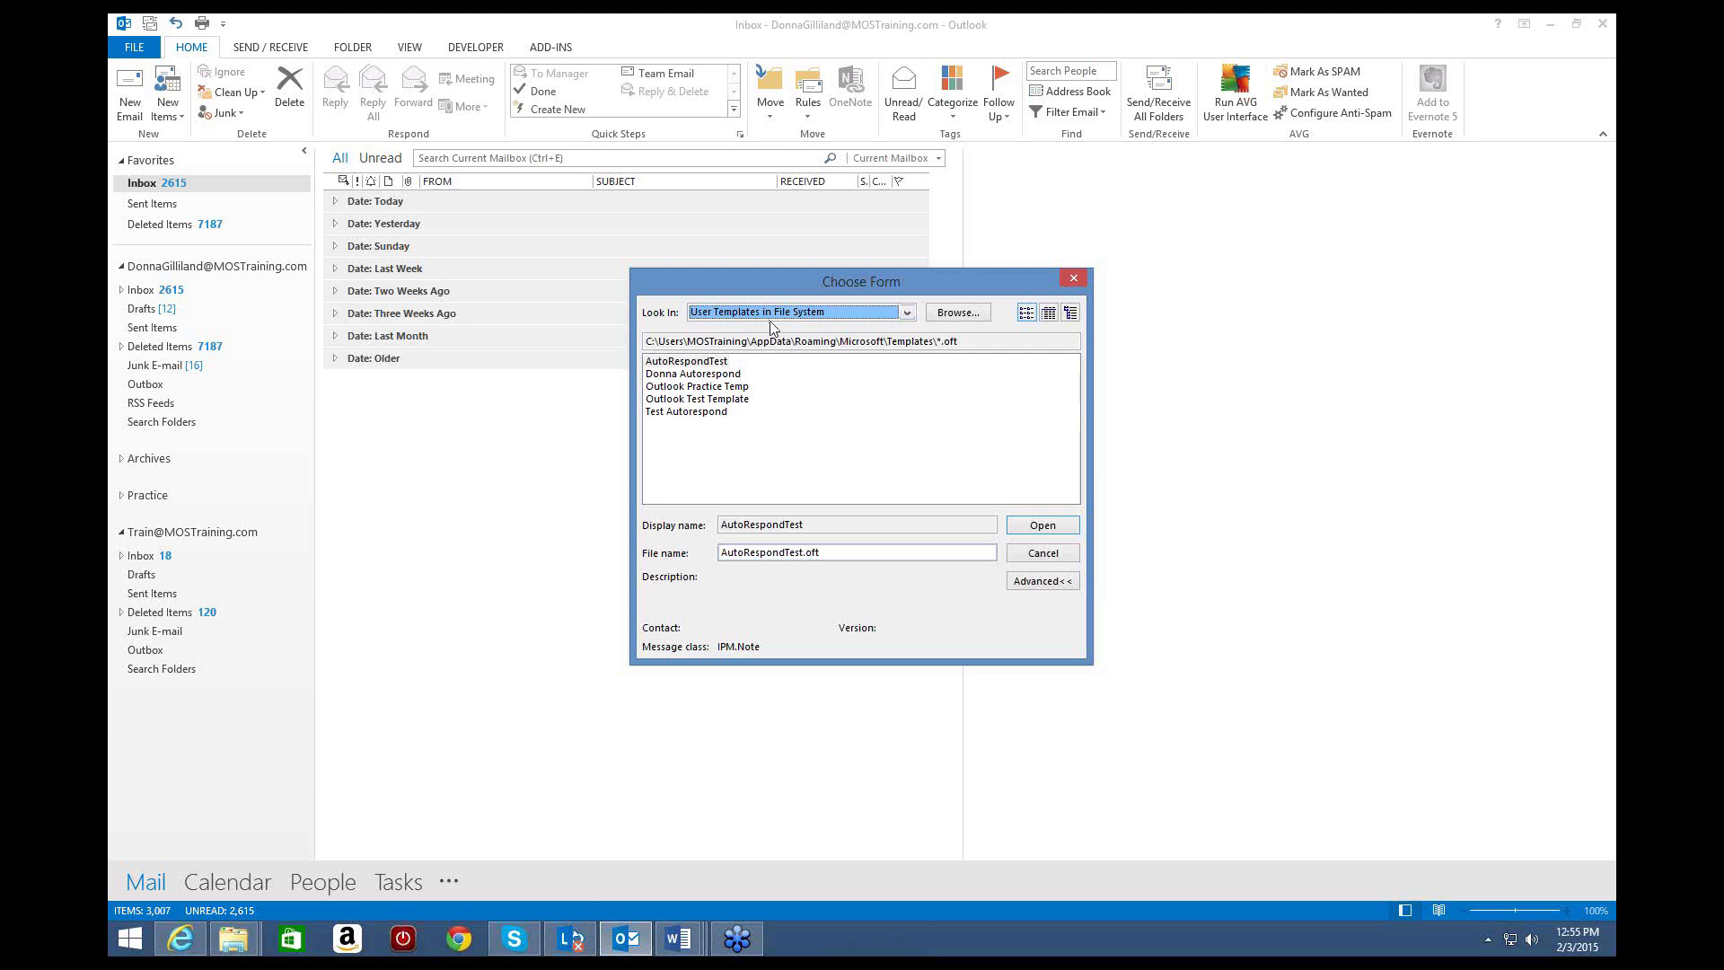
pyautogui.click(1030, 558)
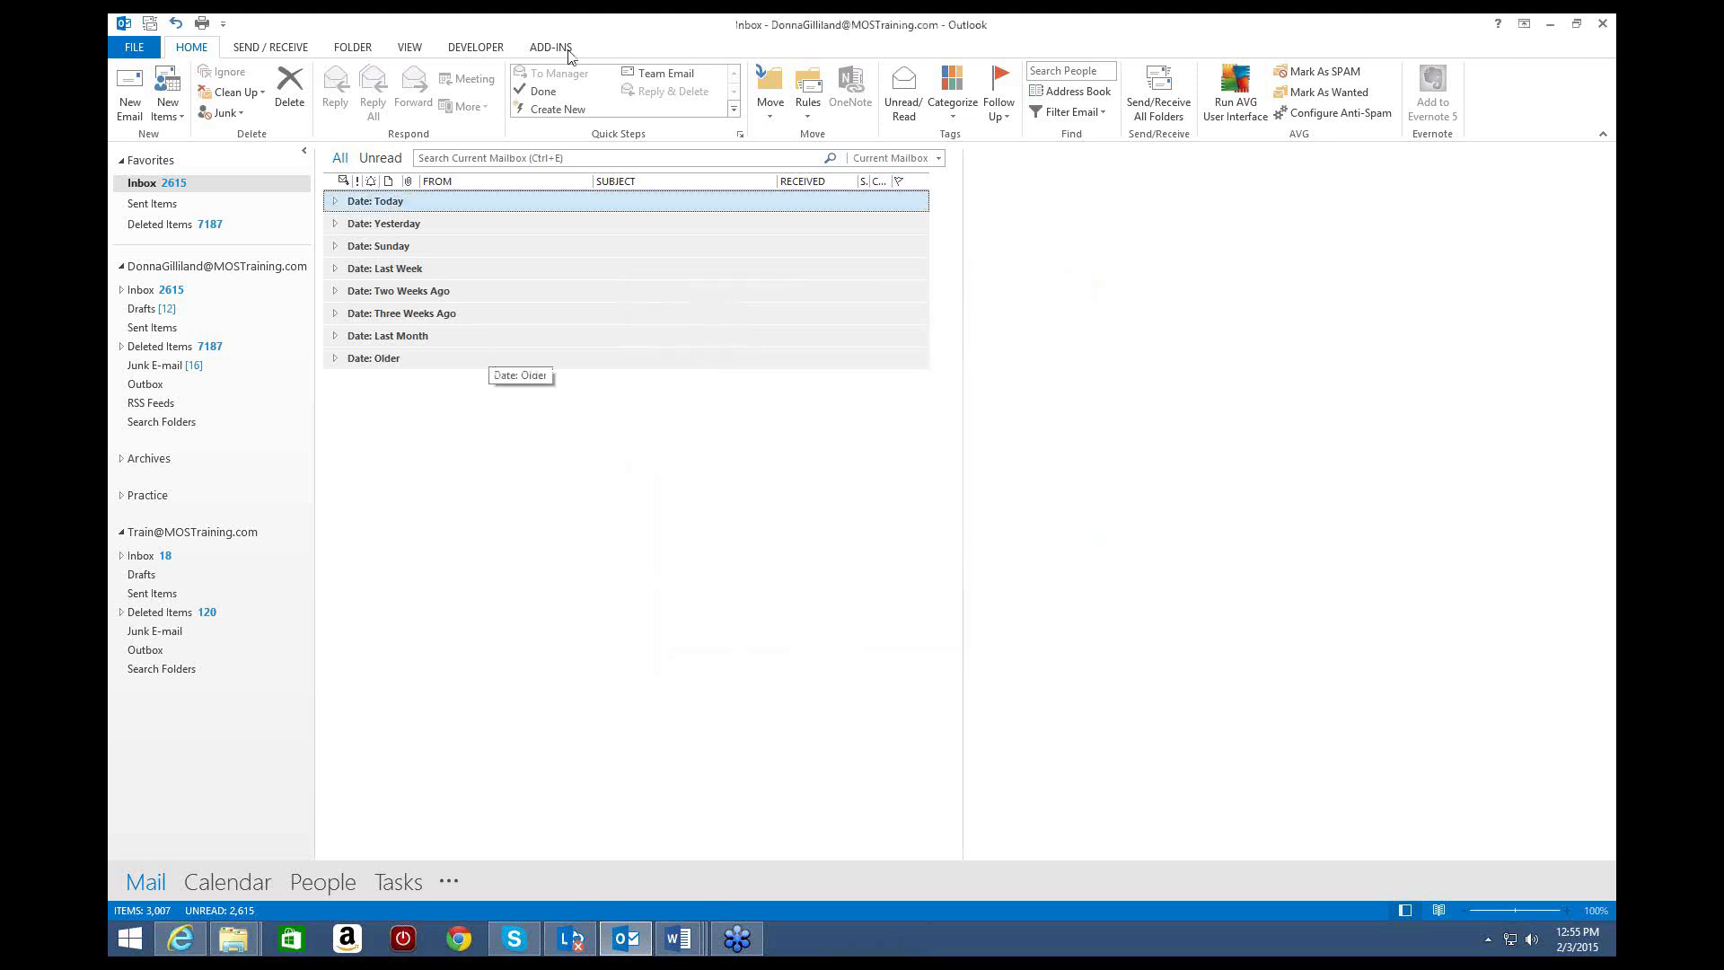
# Step: Bring up the Choose Form dialog from the Developer commands and cancel it without opening a form
pyautogui.click(474, 51)
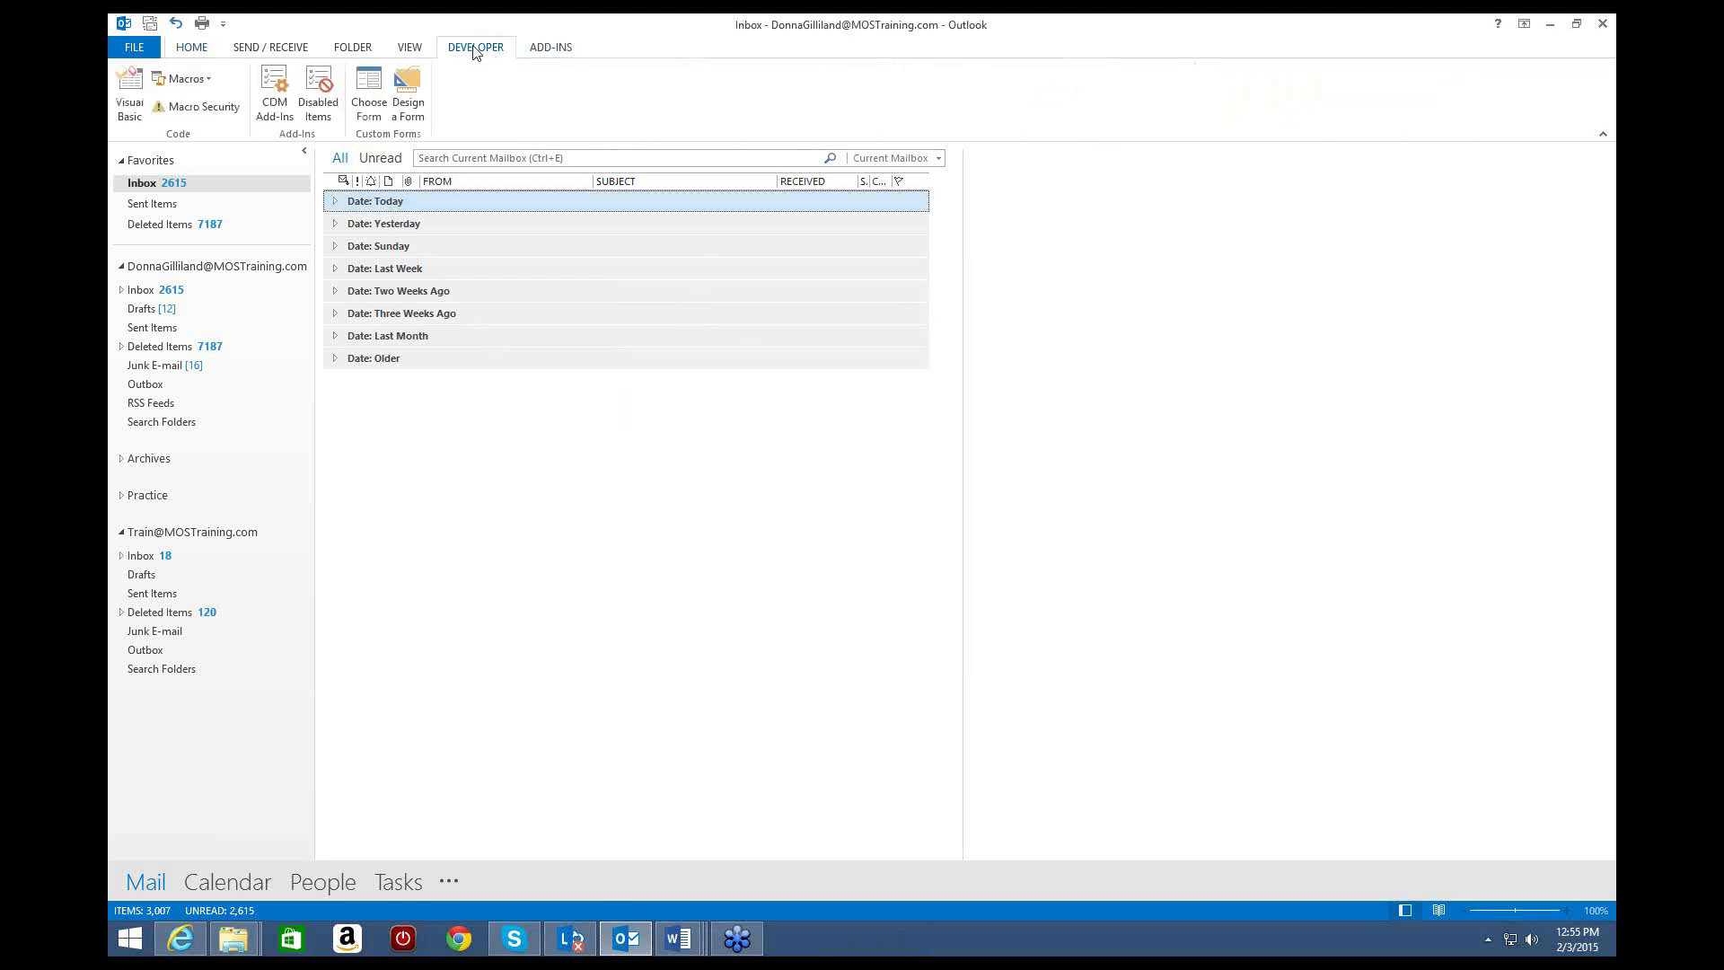
pyautogui.click(189, 52)
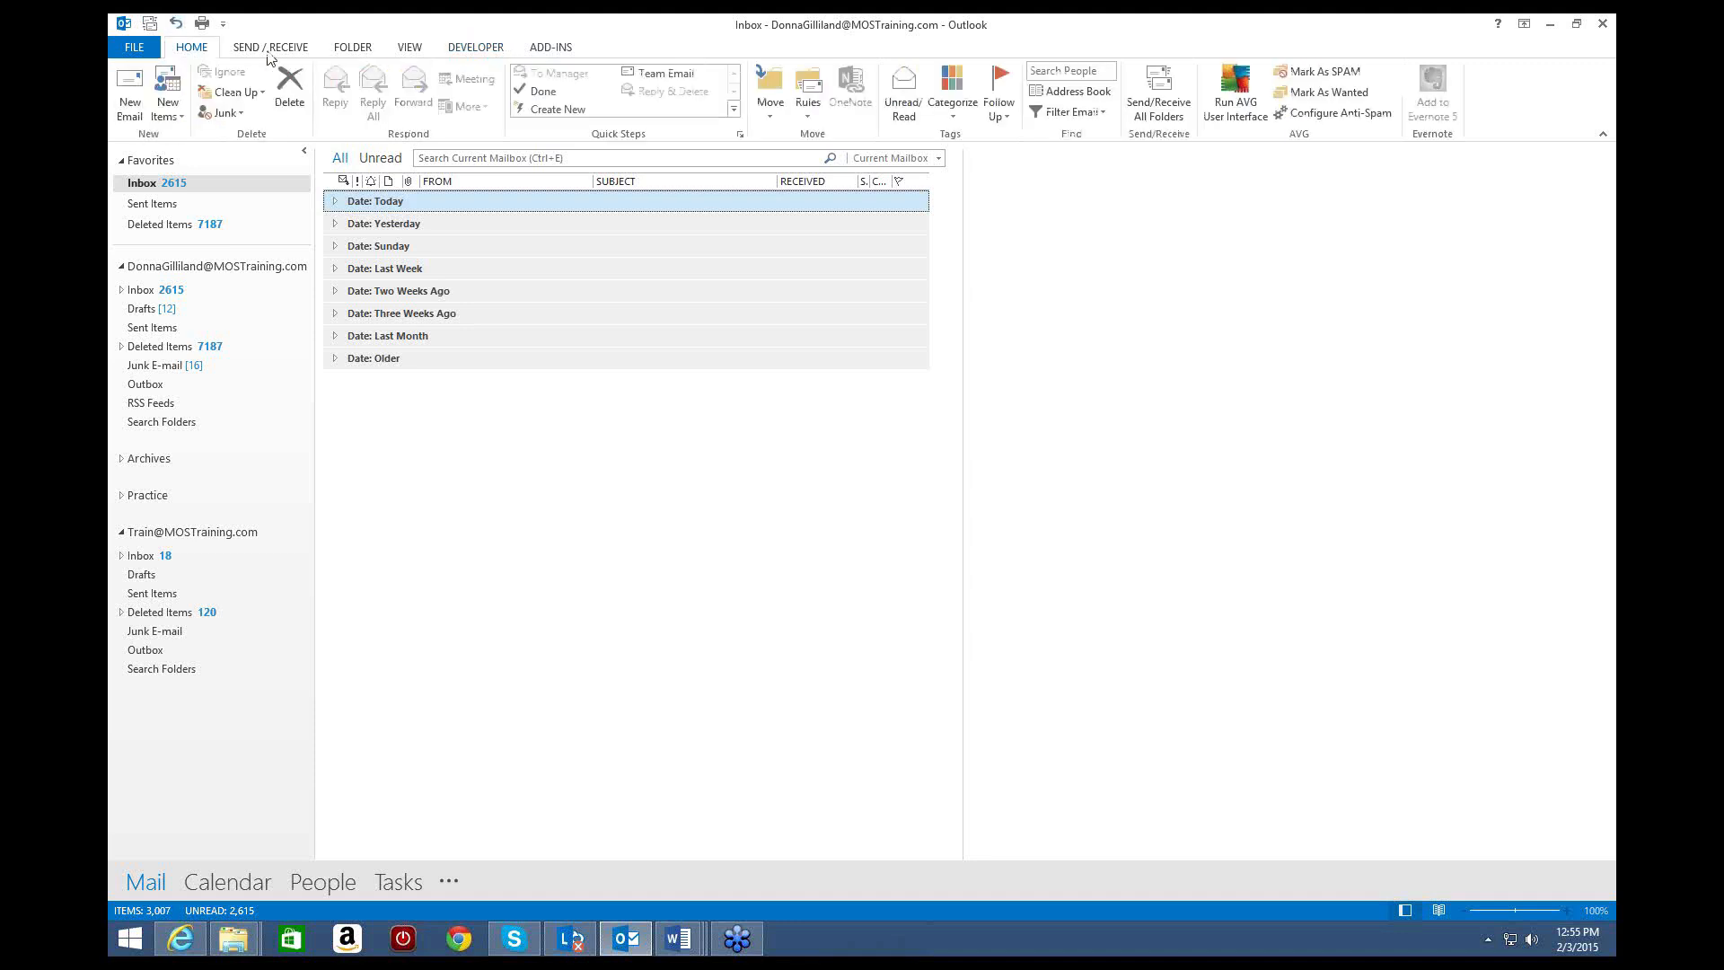
pyautogui.click(475, 47)
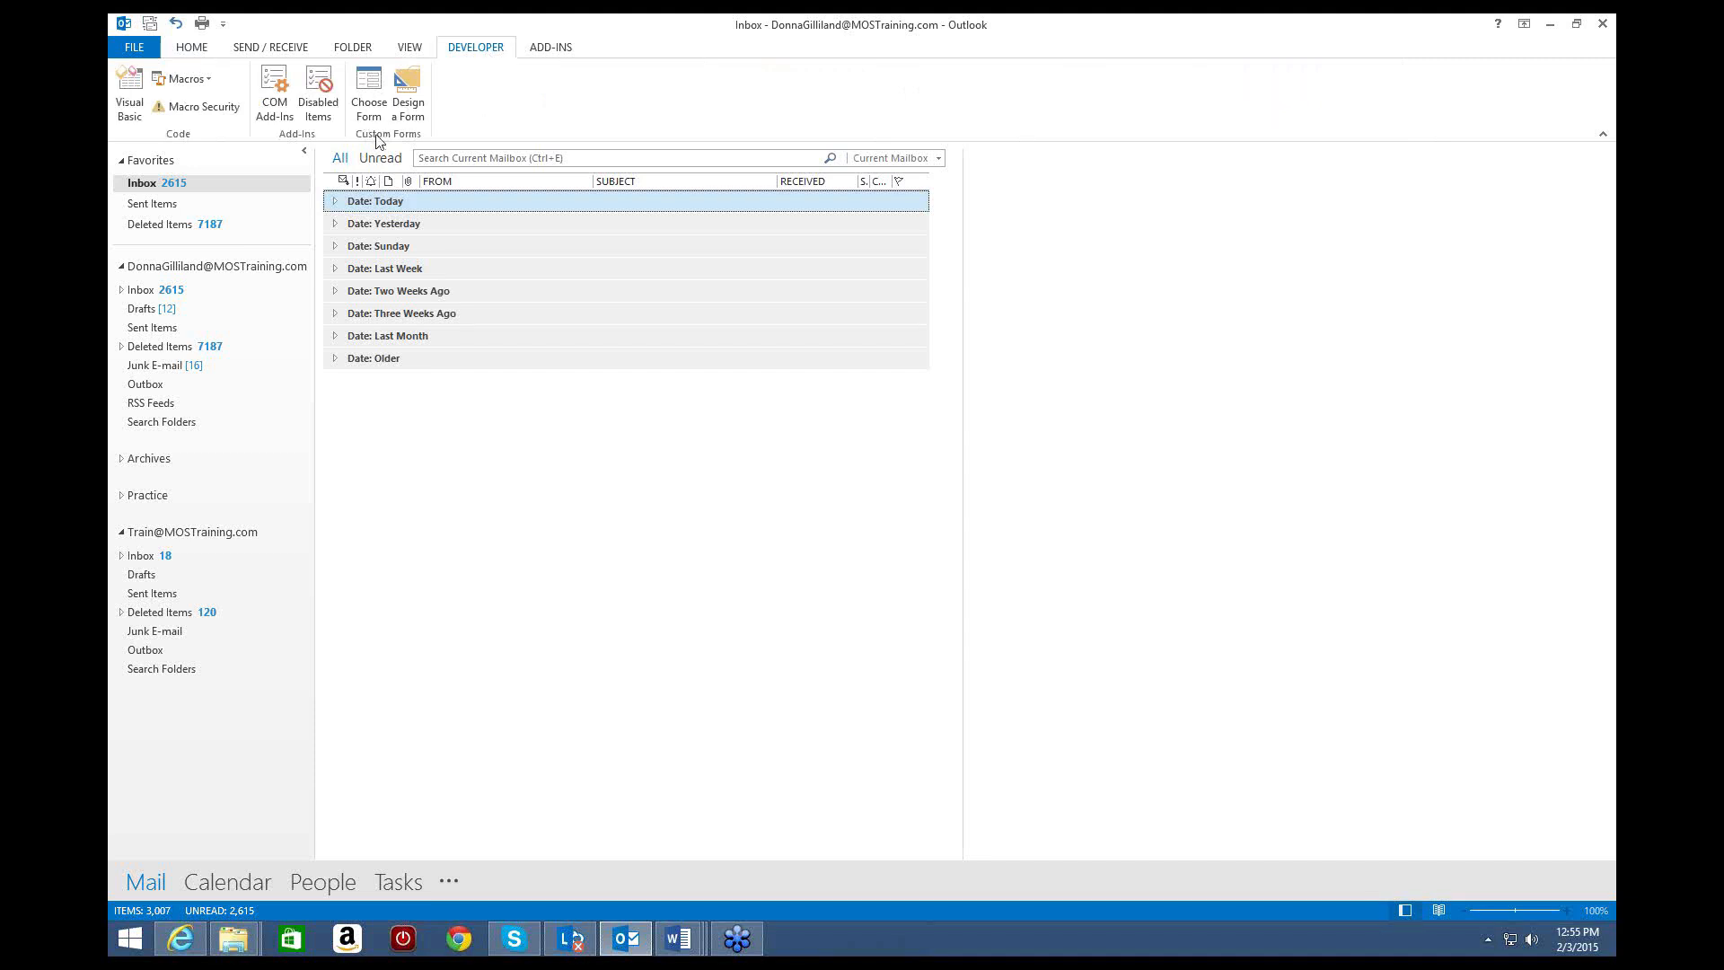
pyautogui.click(369, 87)
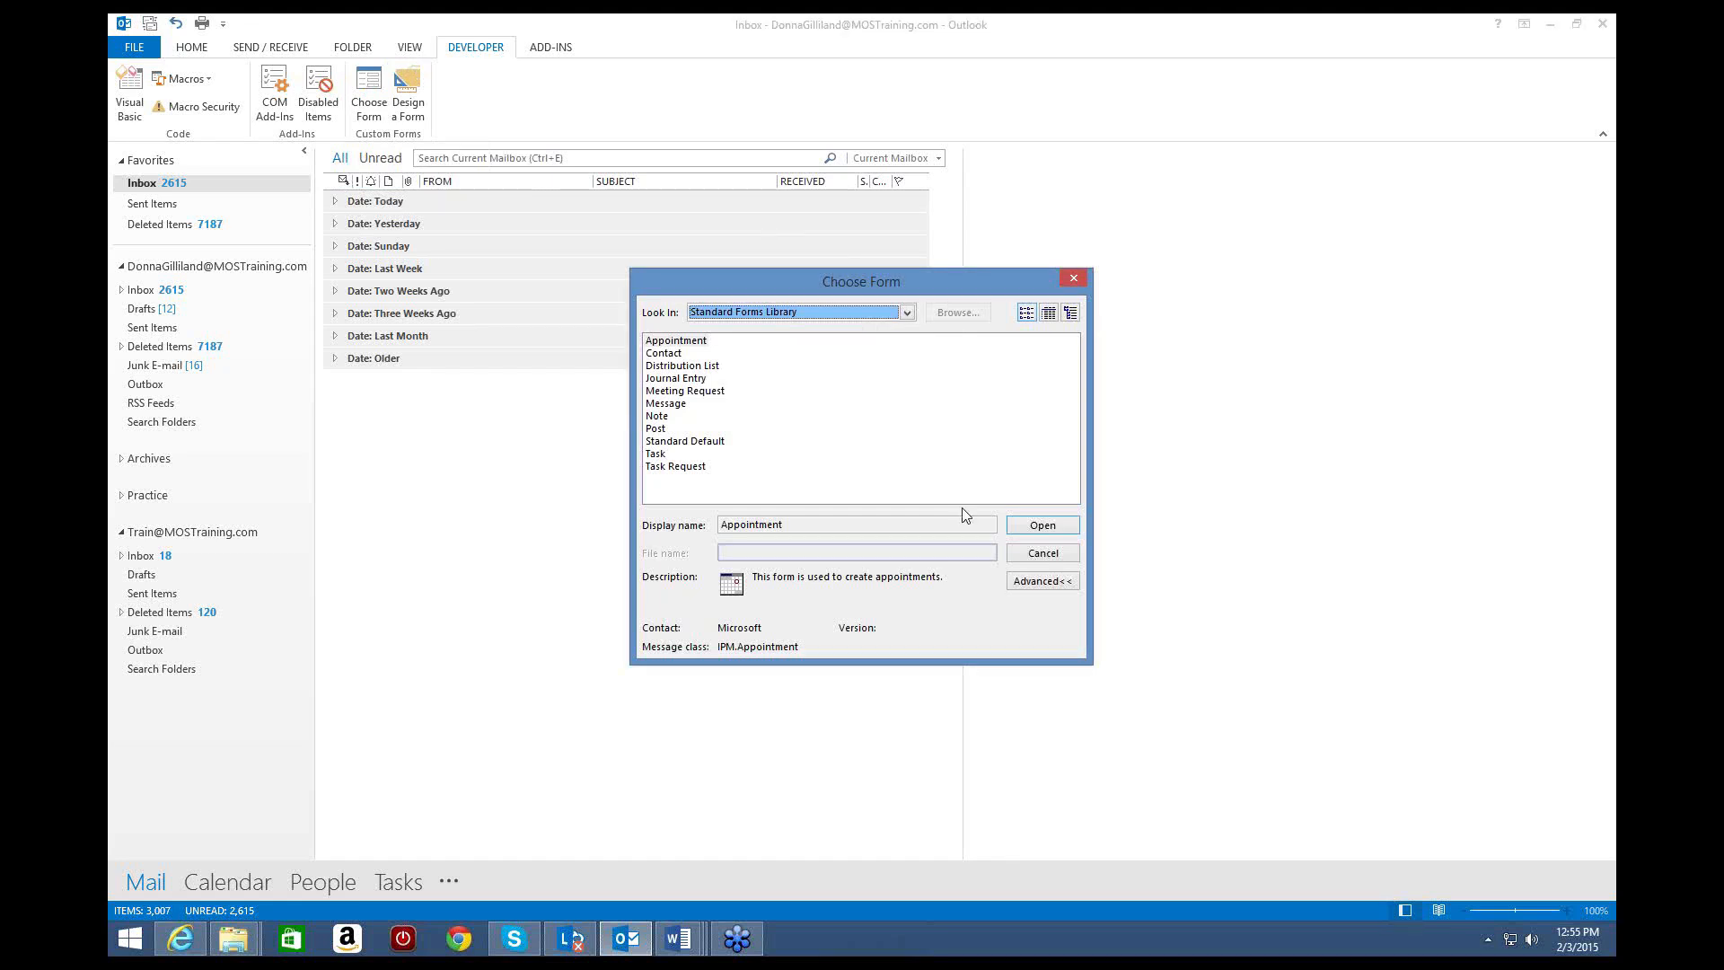
pyautogui.click(1039, 557)
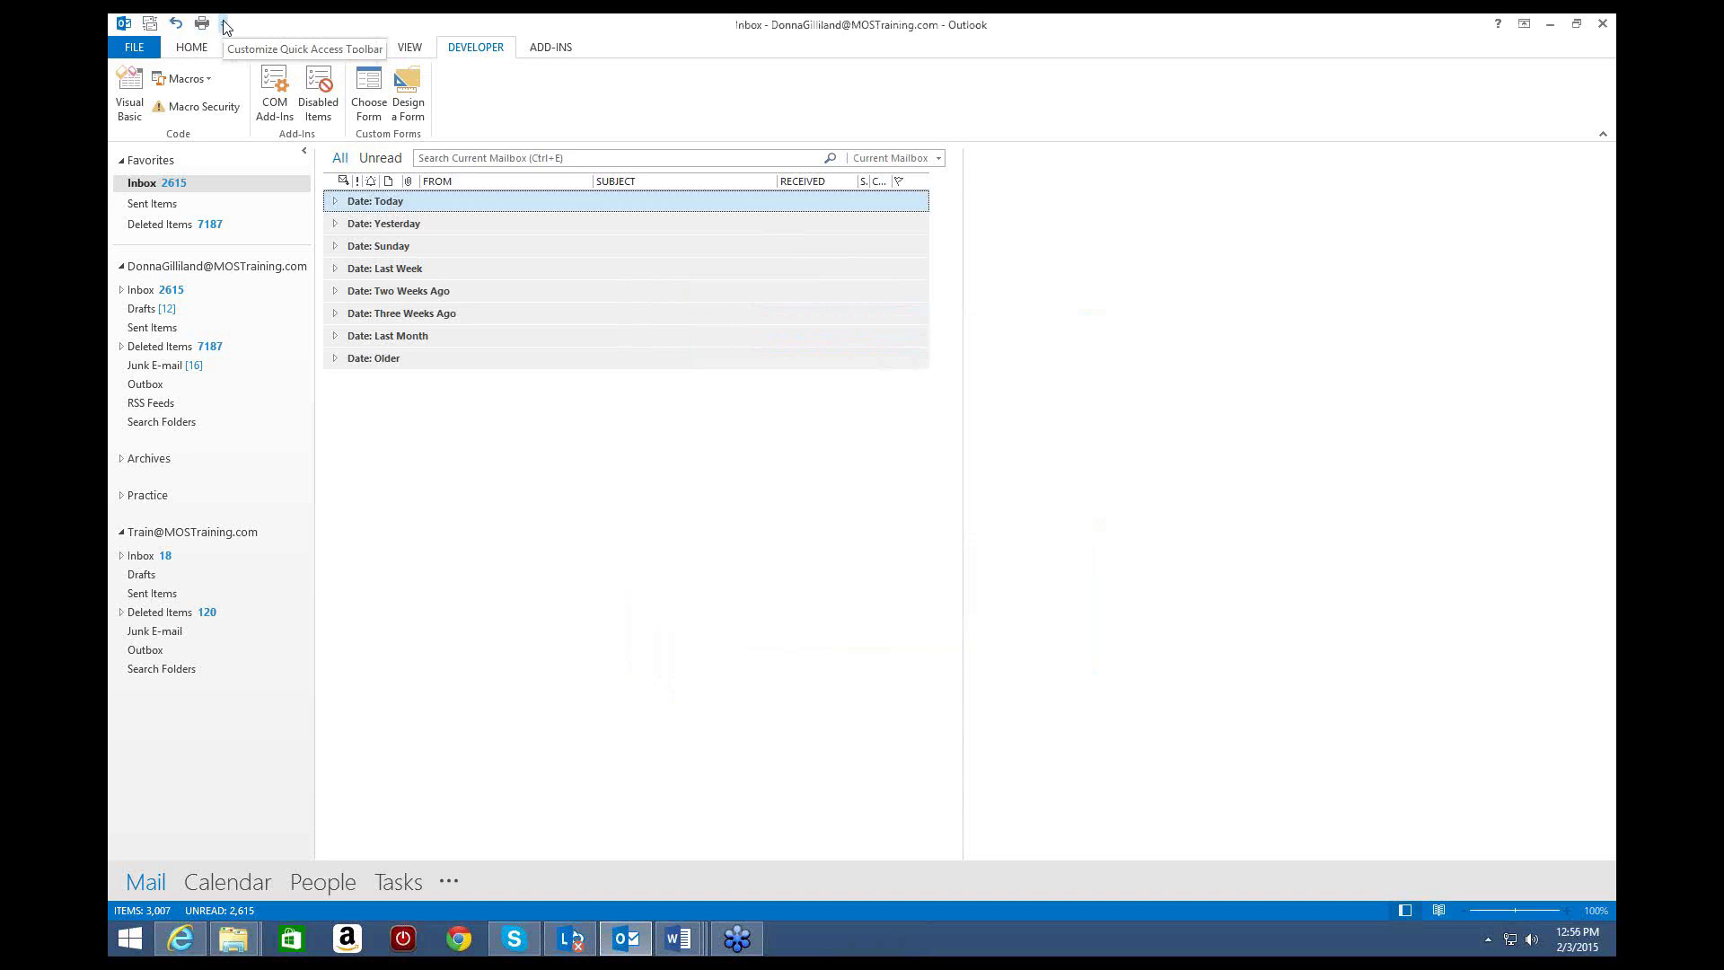
# Step: Check the Developer entry among the main tabs in the ribbon customization options, and accept the options with Developer enabled
pyautogui.click(225, 25)
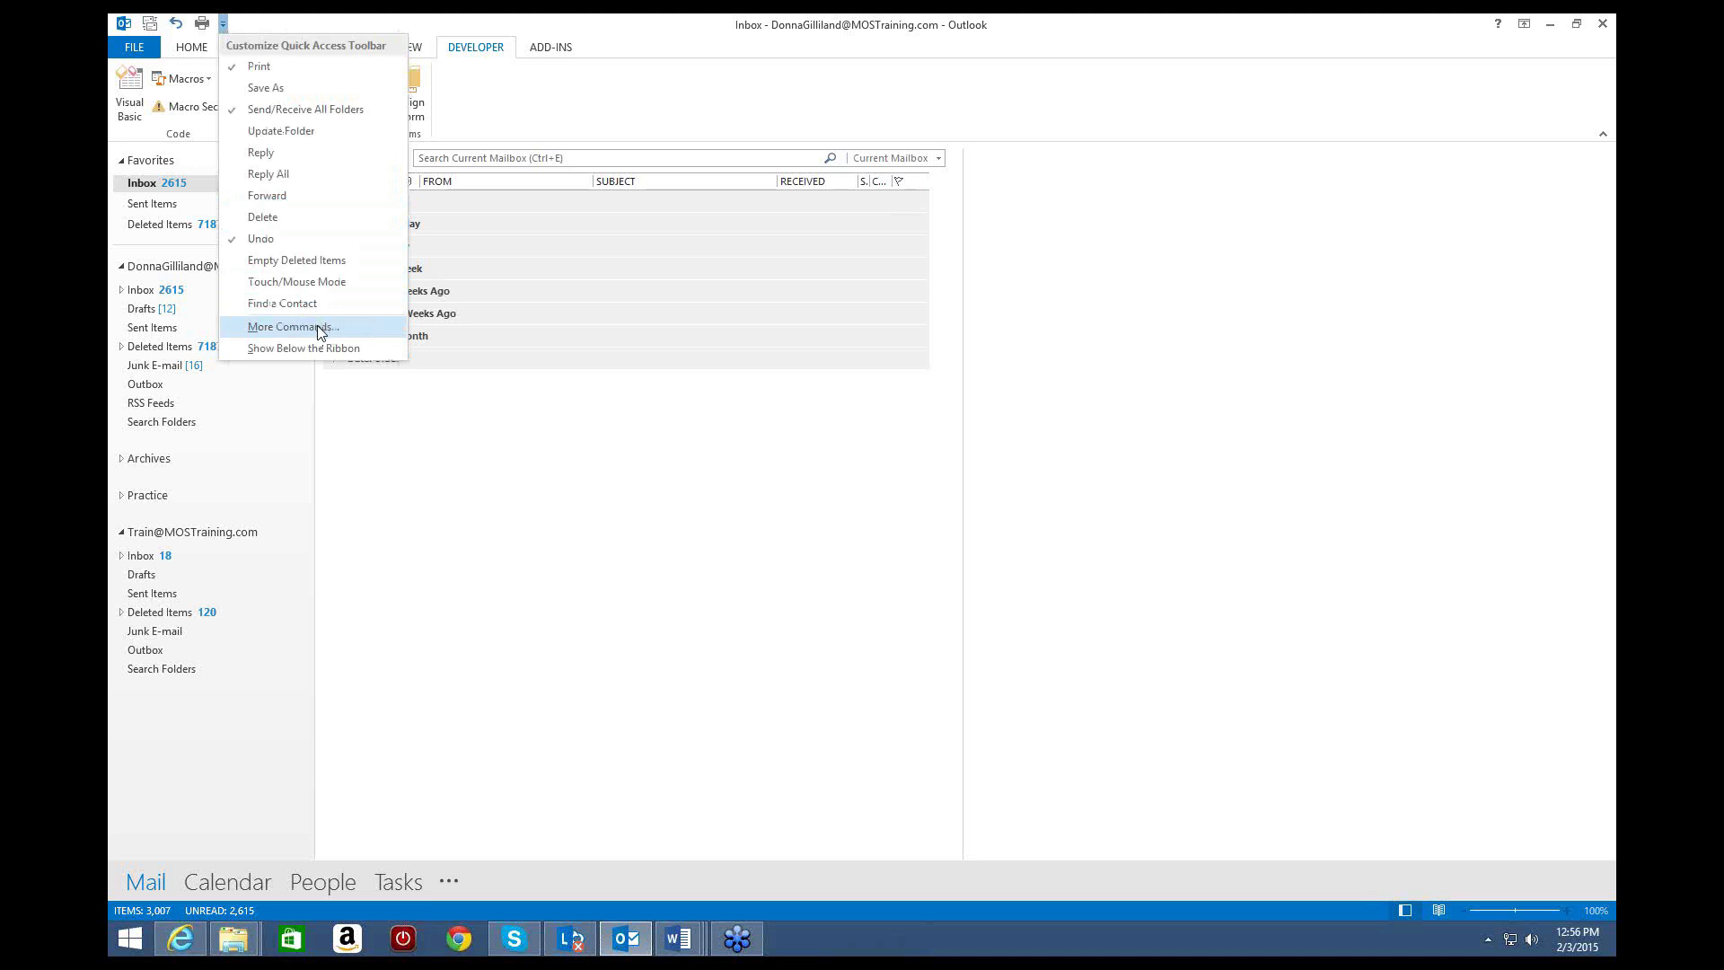
pyautogui.click(319, 330)
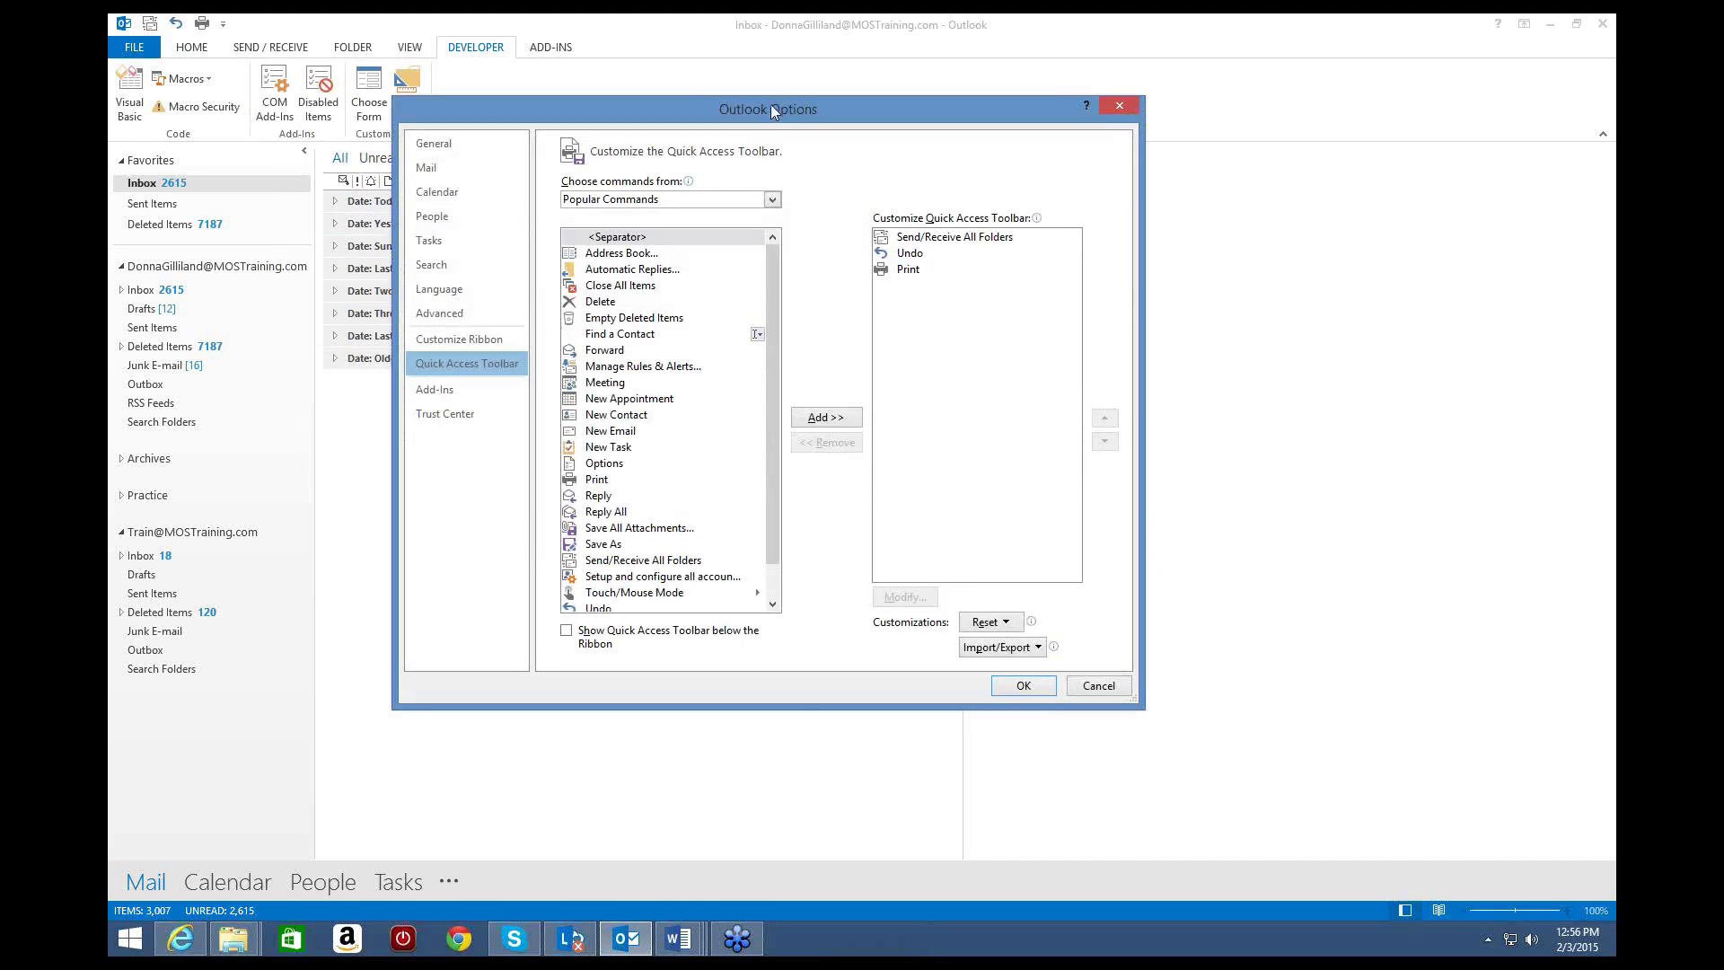
pyautogui.click(422, 141)
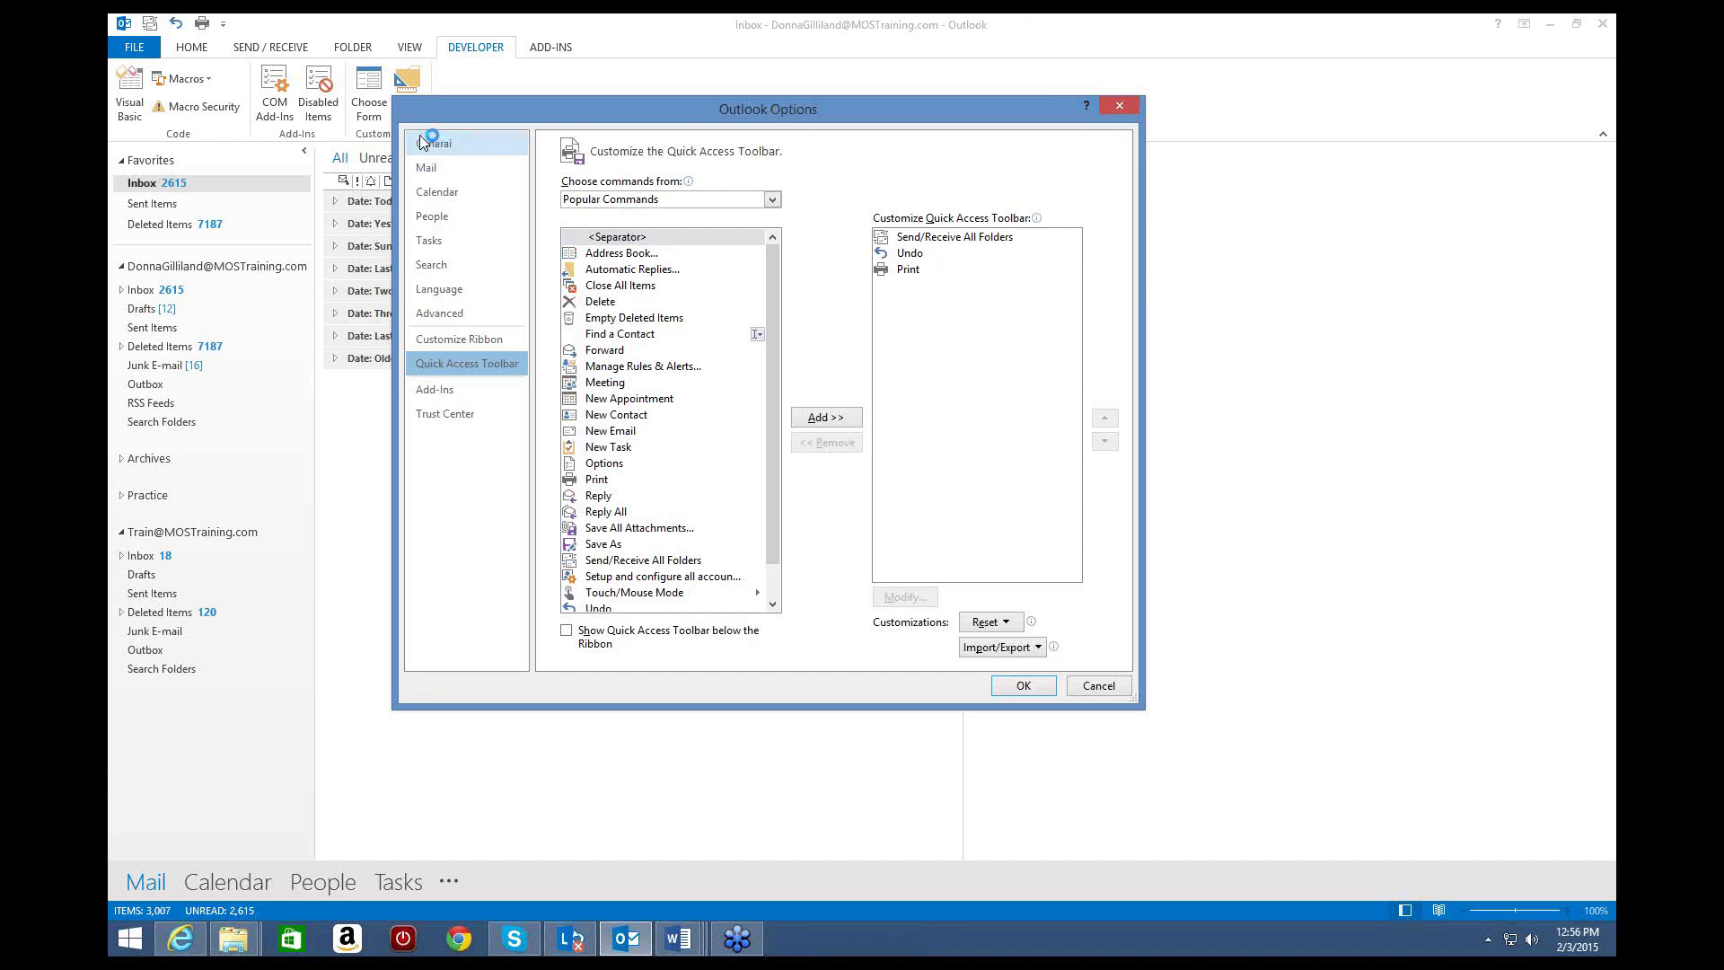
pyautogui.click(474, 342)
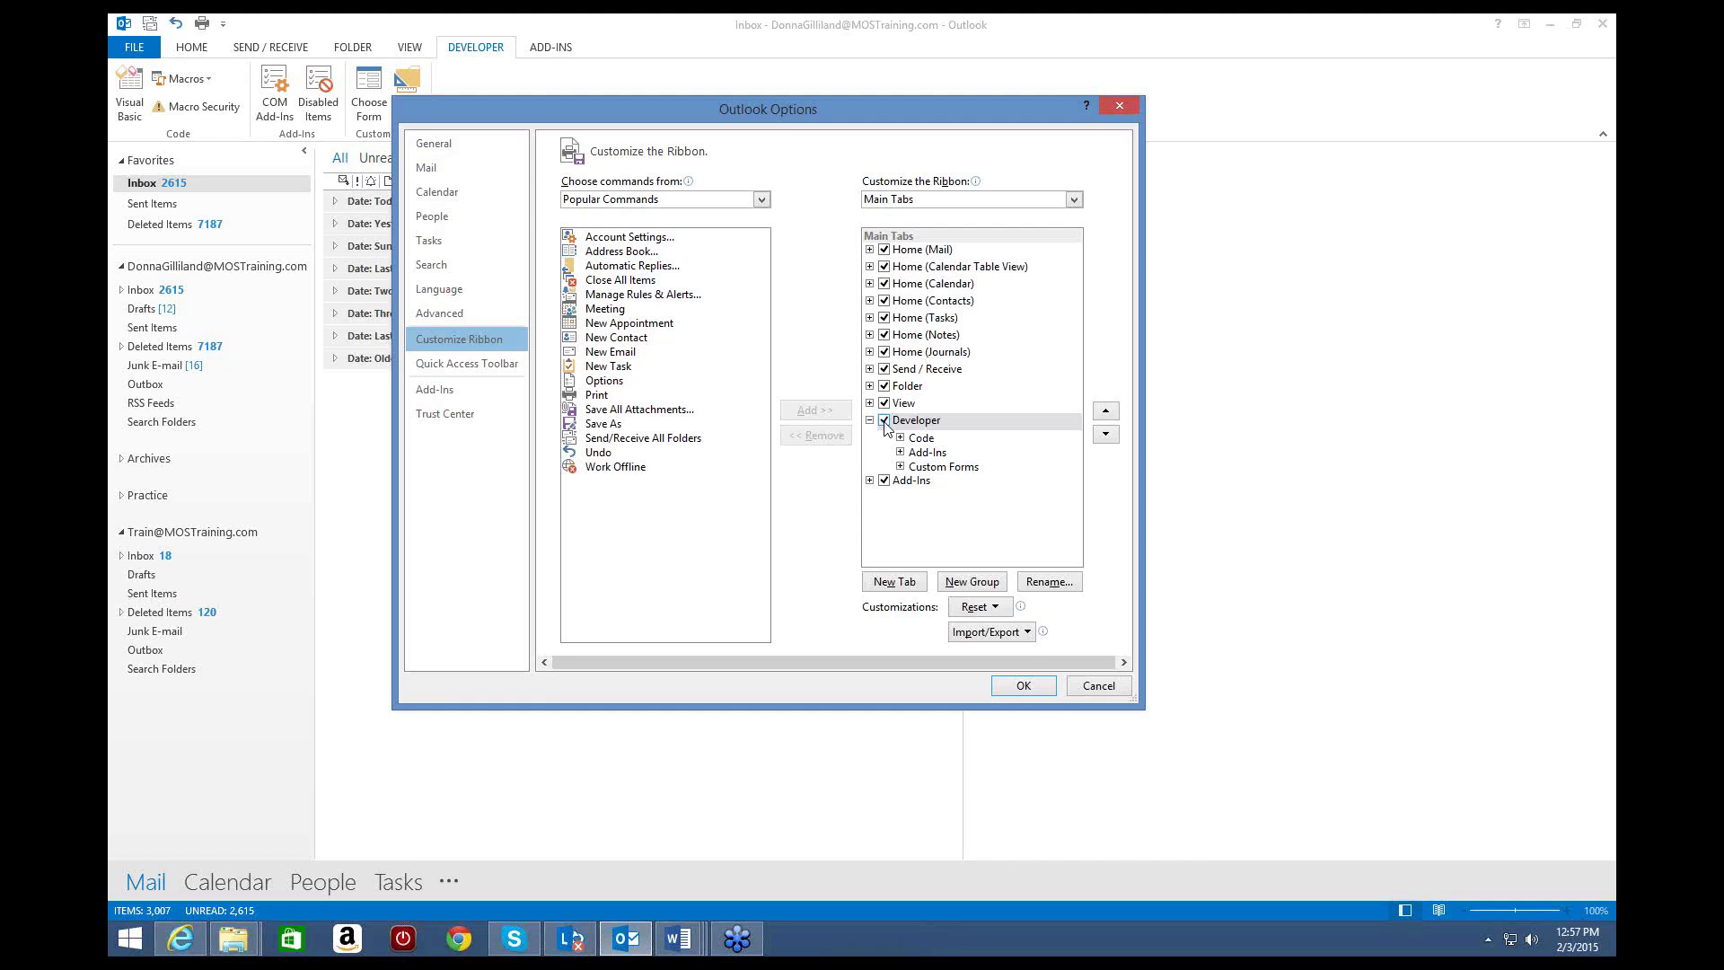
pyautogui.click(1023, 688)
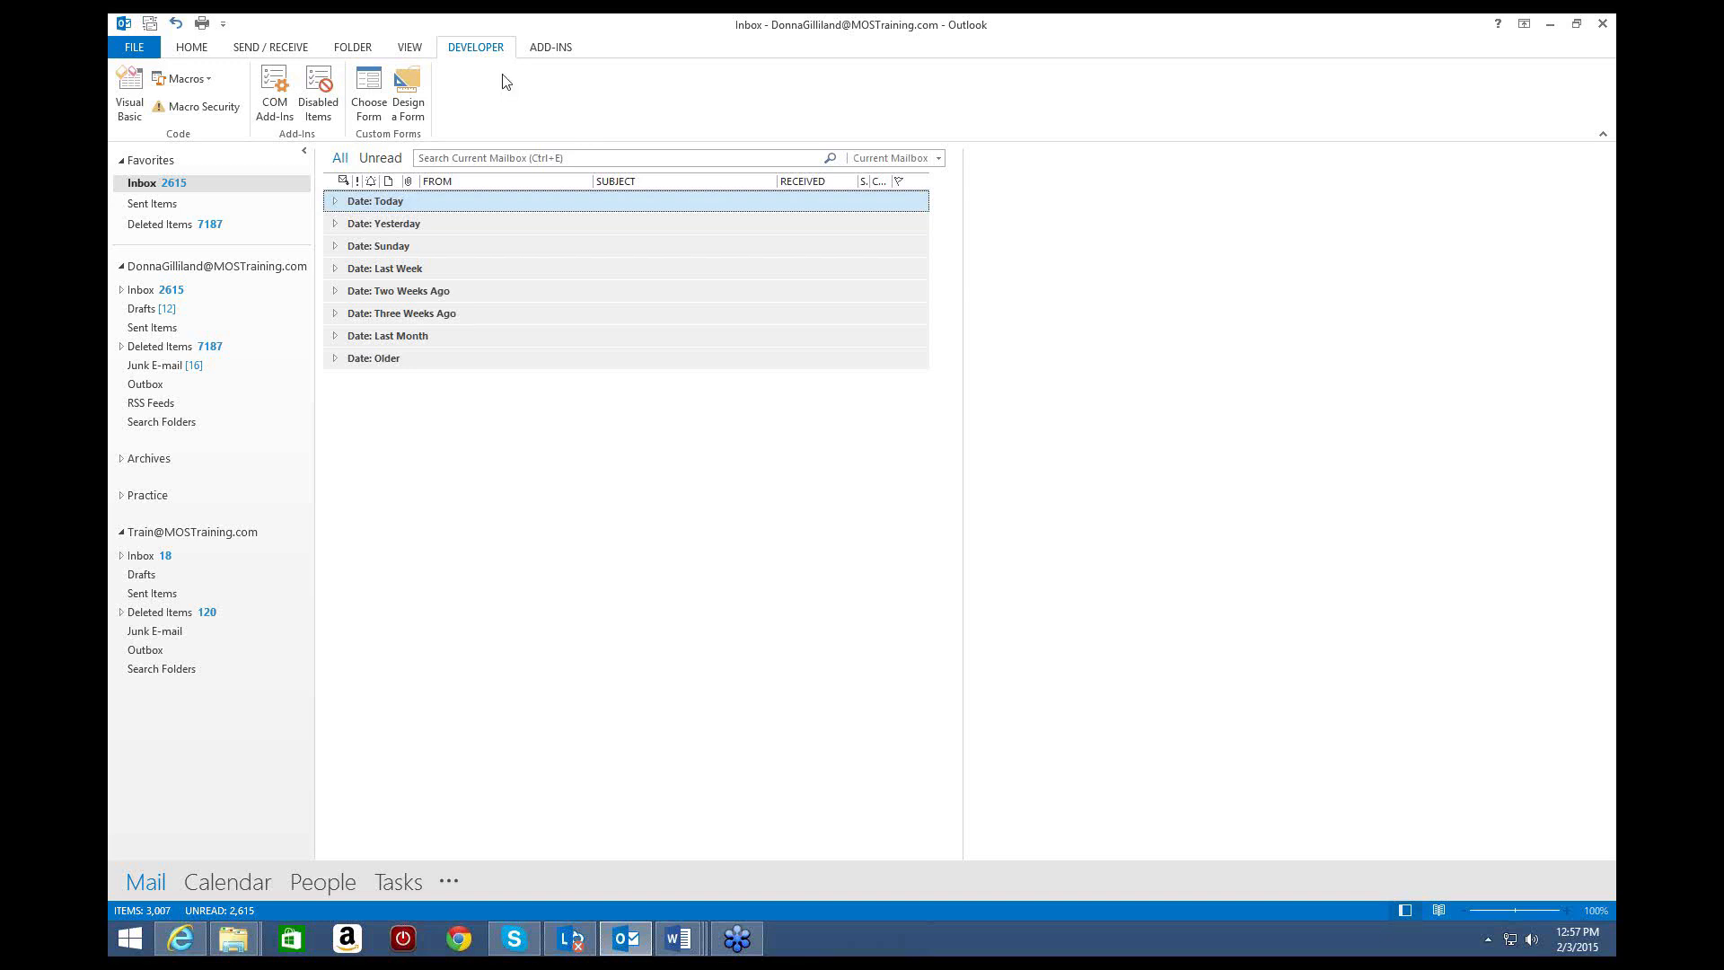
# Step: Switch to Document4 in Word and close it without saving its changes
pyautogui.click(202, 51)
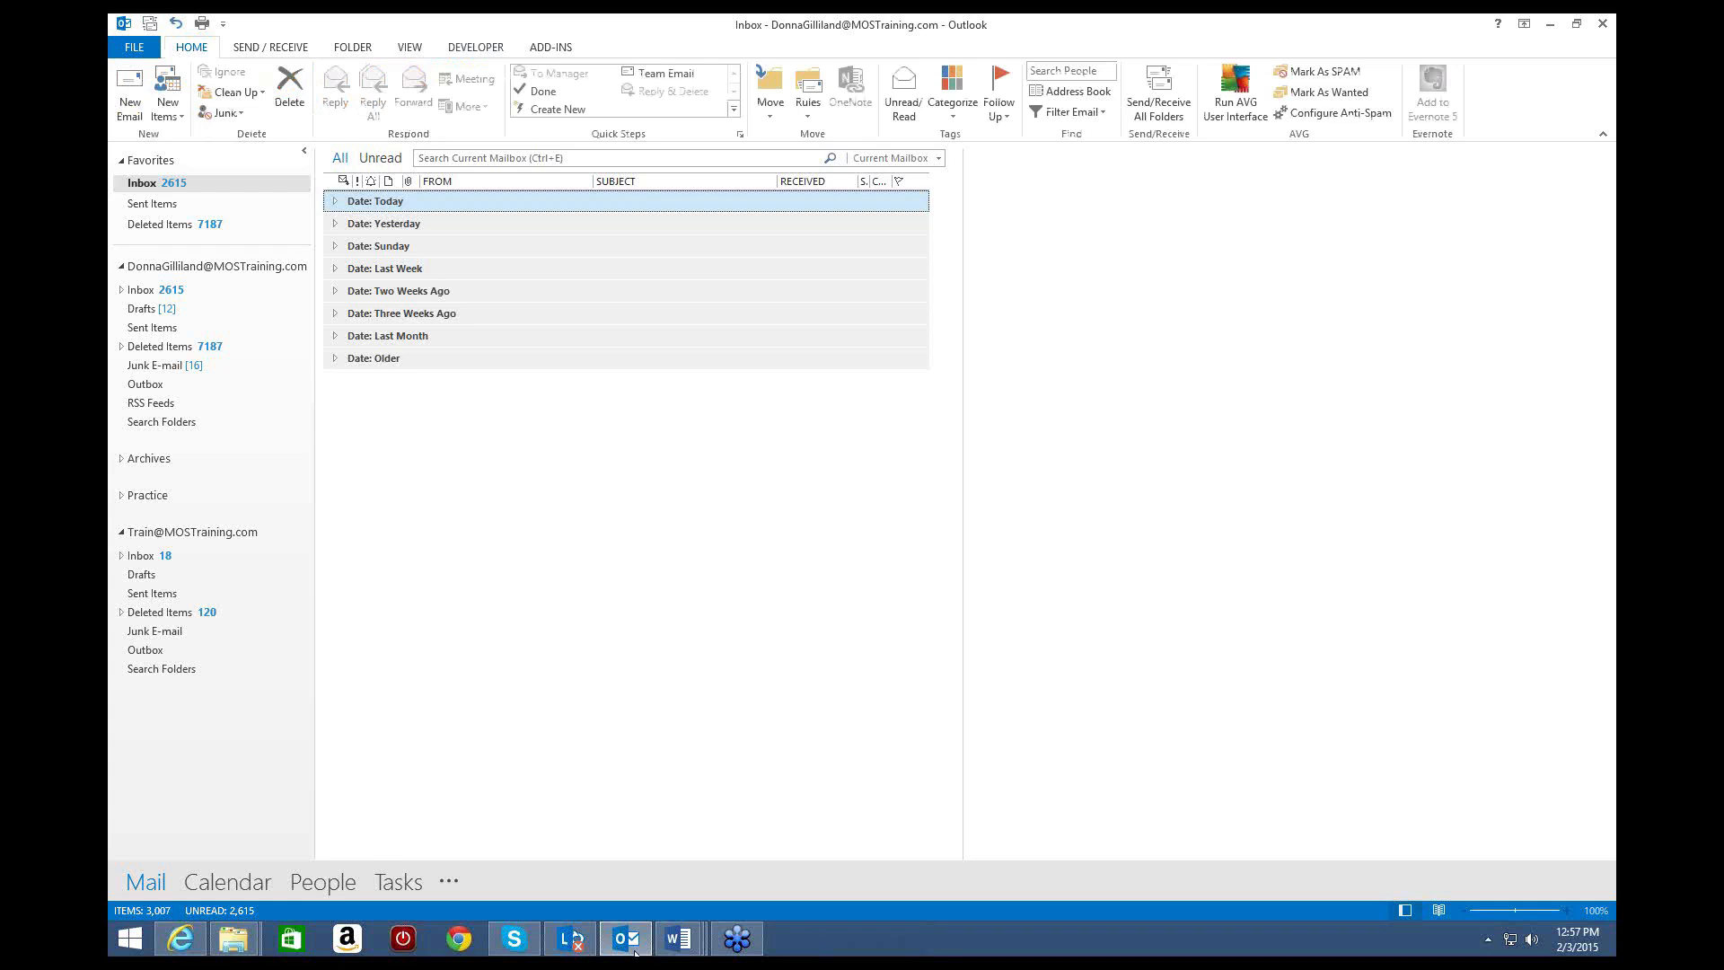
pyautogui.click(677, 939)
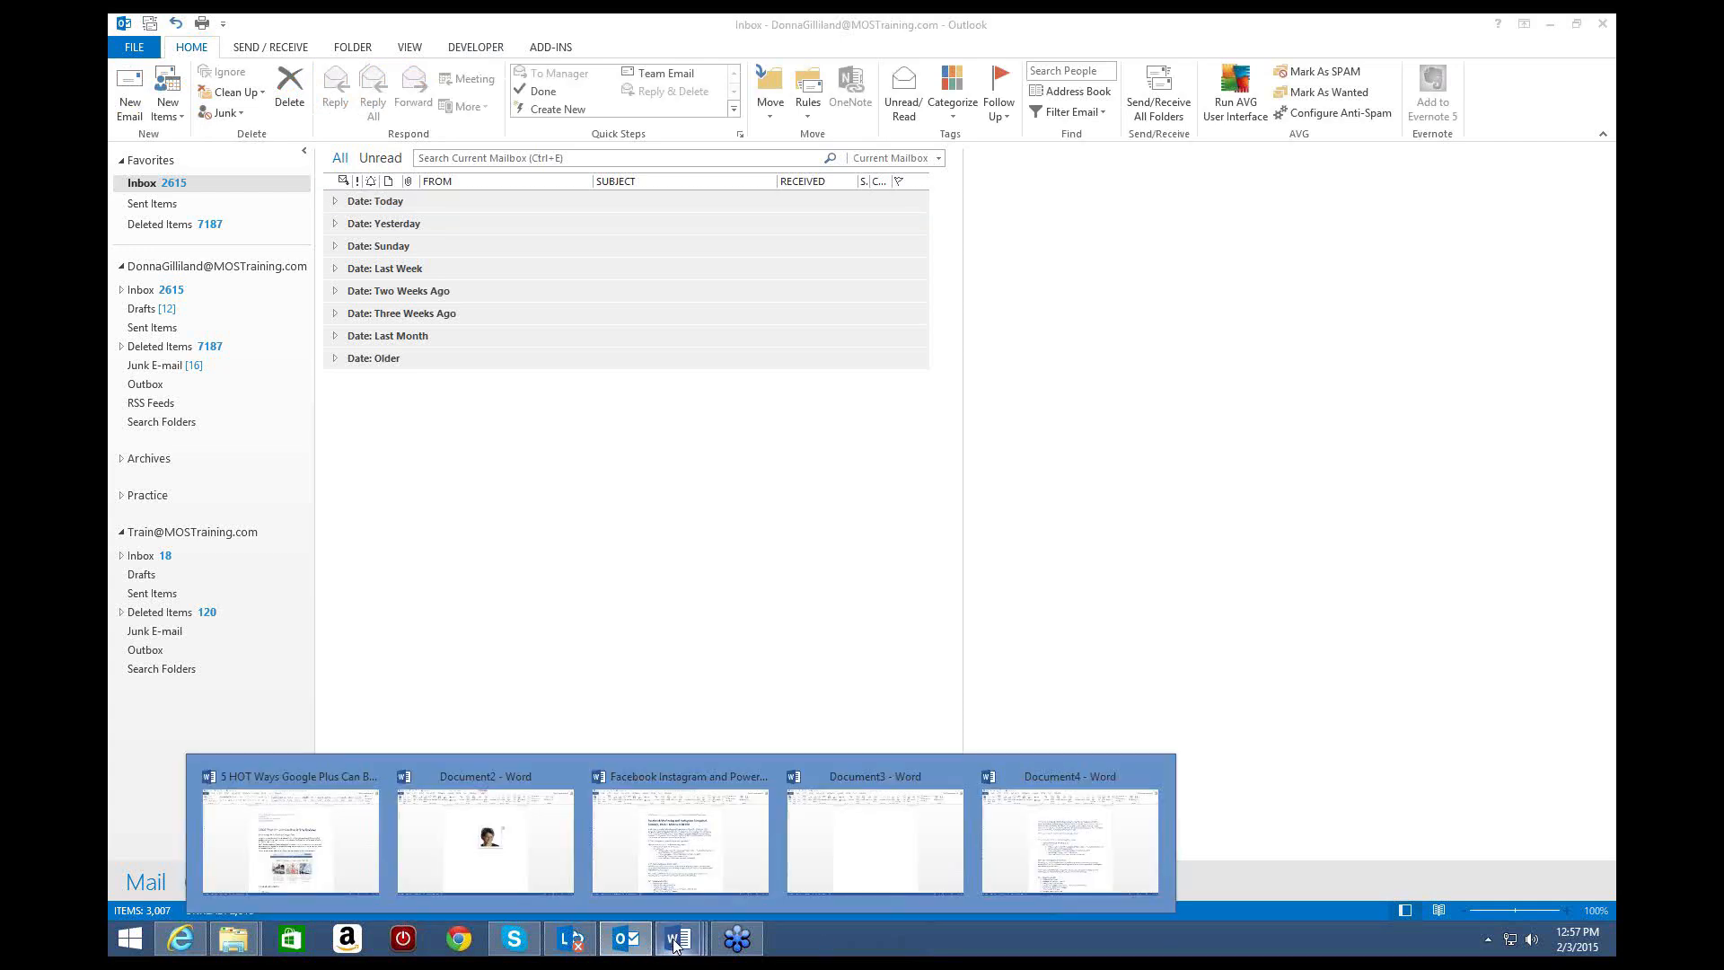
pyautogui.click(1064, 840)
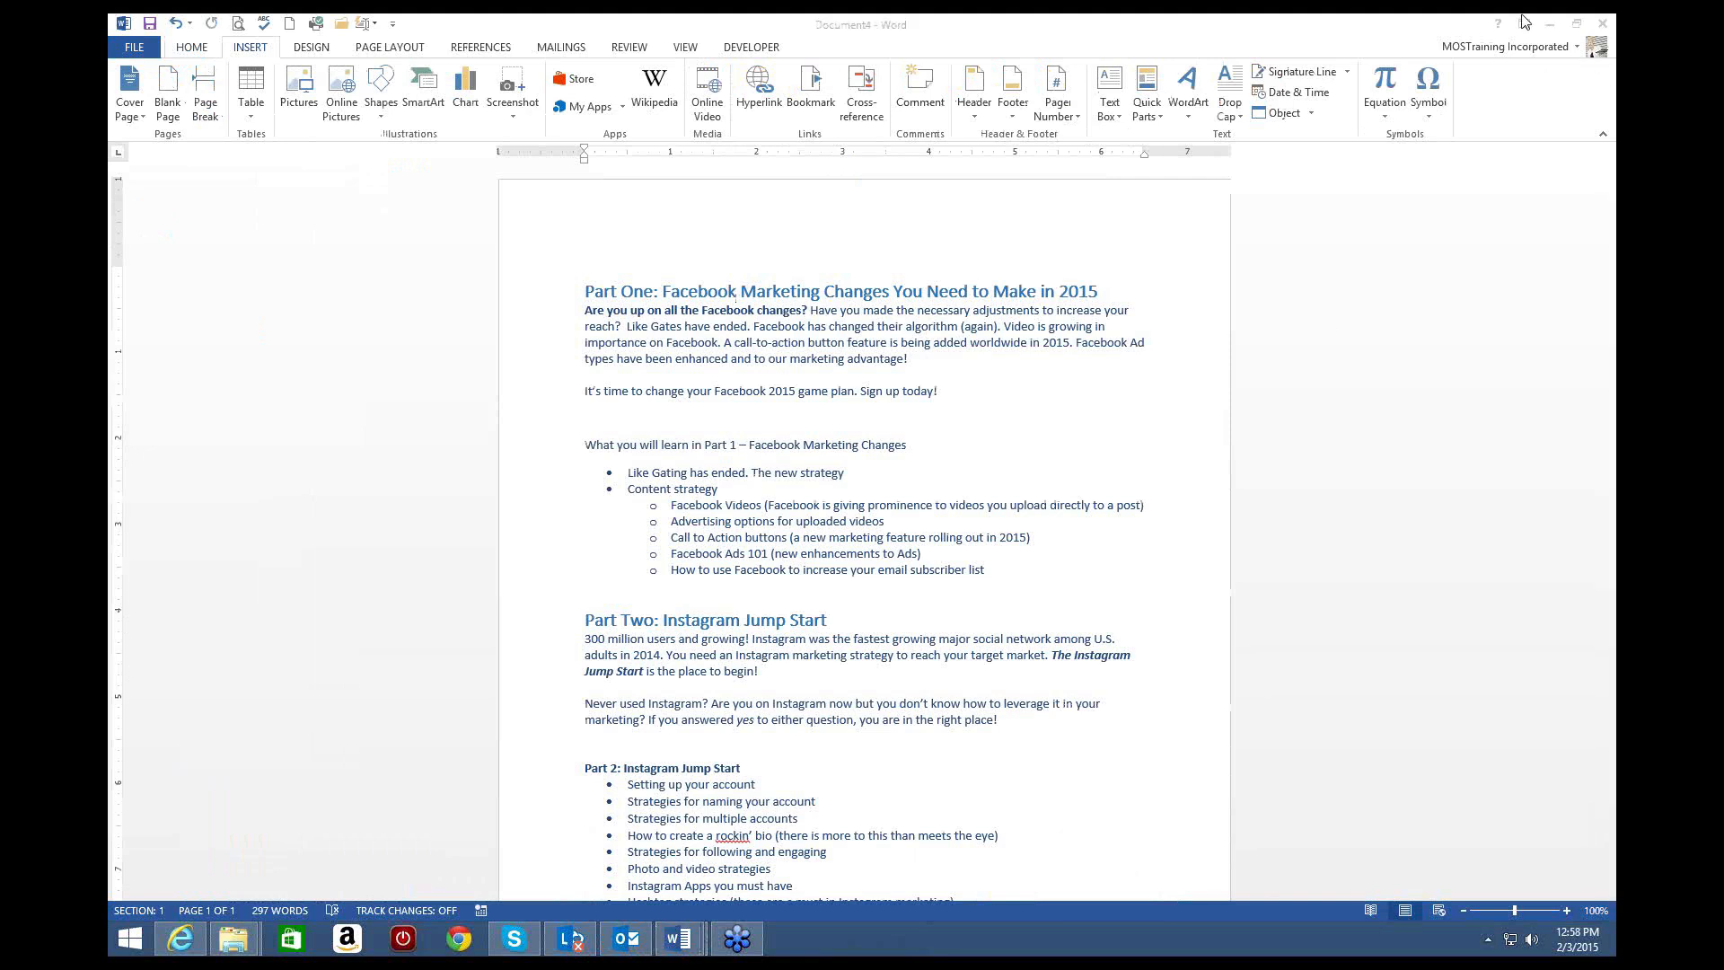
pyautogui.click(1604, 25)
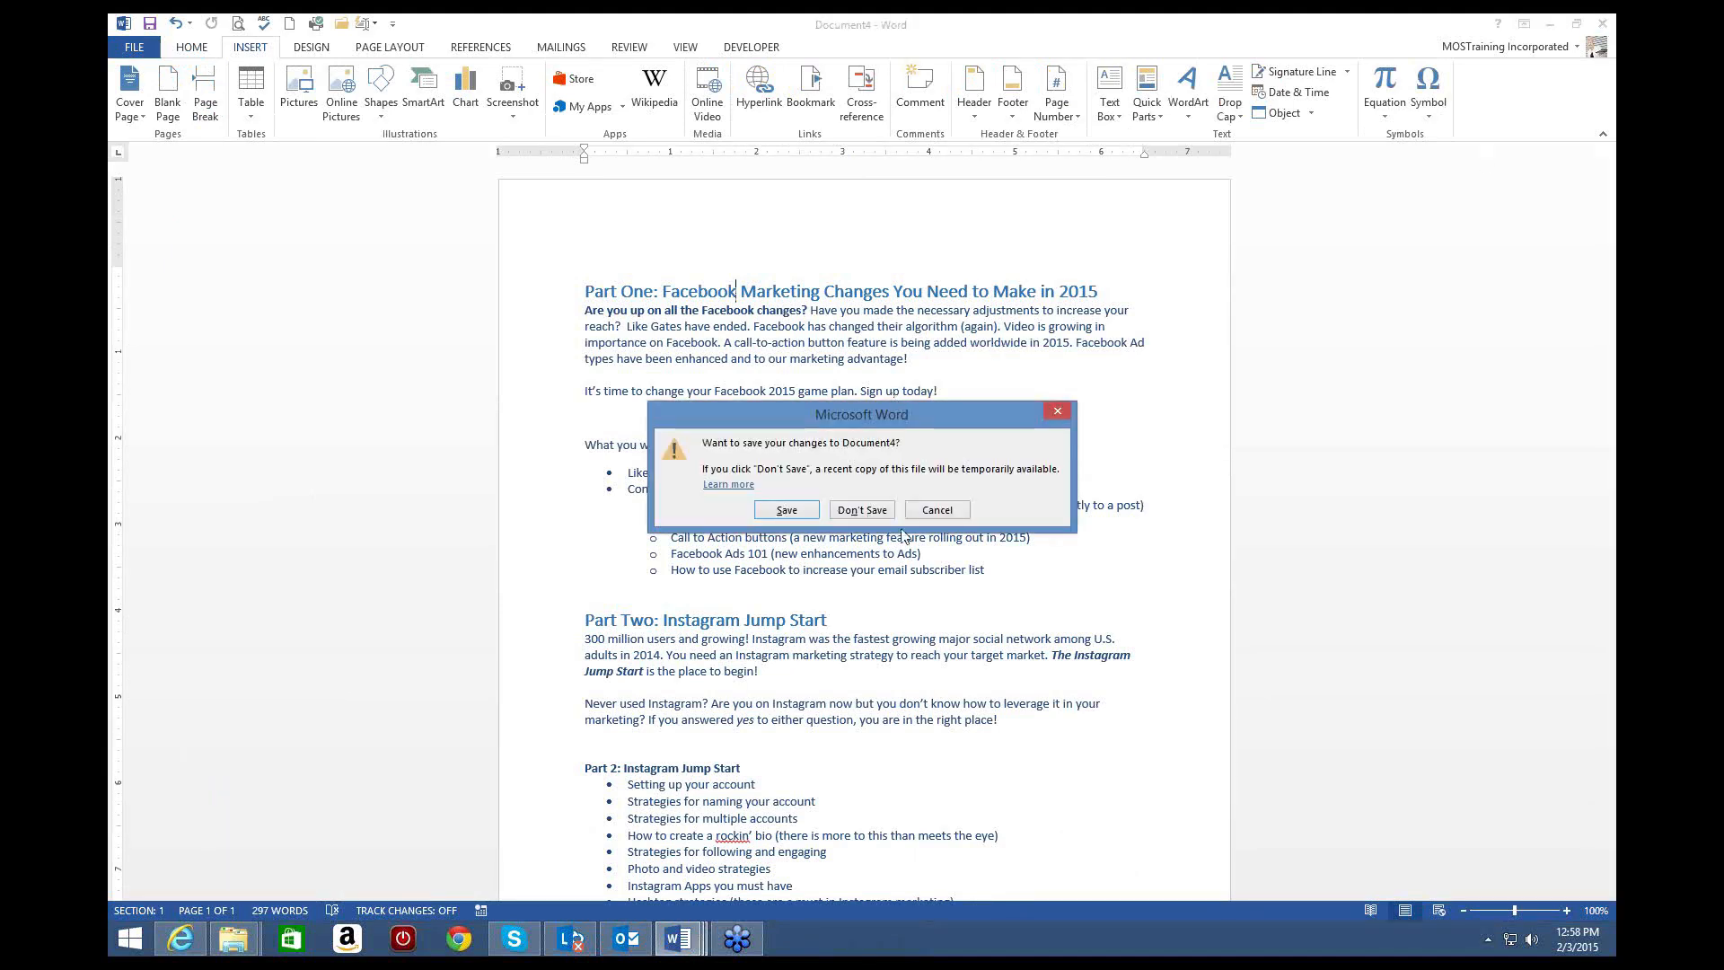
pyautogui.click(862, 510)
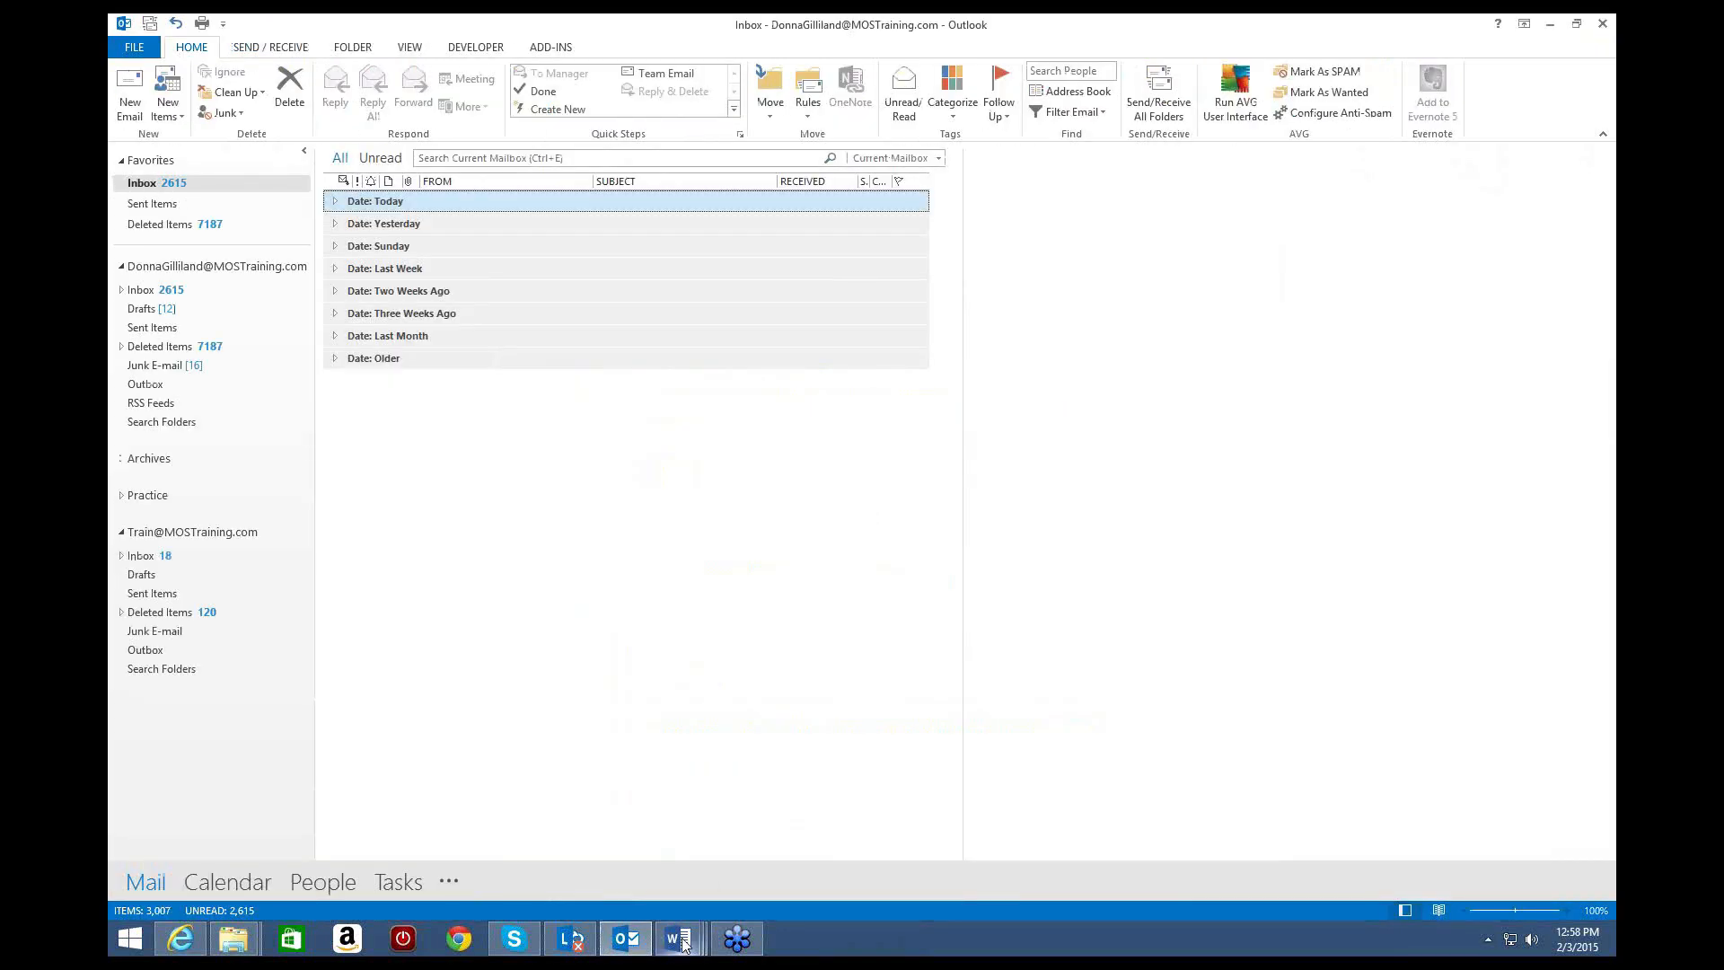
# Step: Bring up the Word document "5 HOT Ways Google Plus Can Benefit Your Business" and close it
pyautogui.click(680, 939)
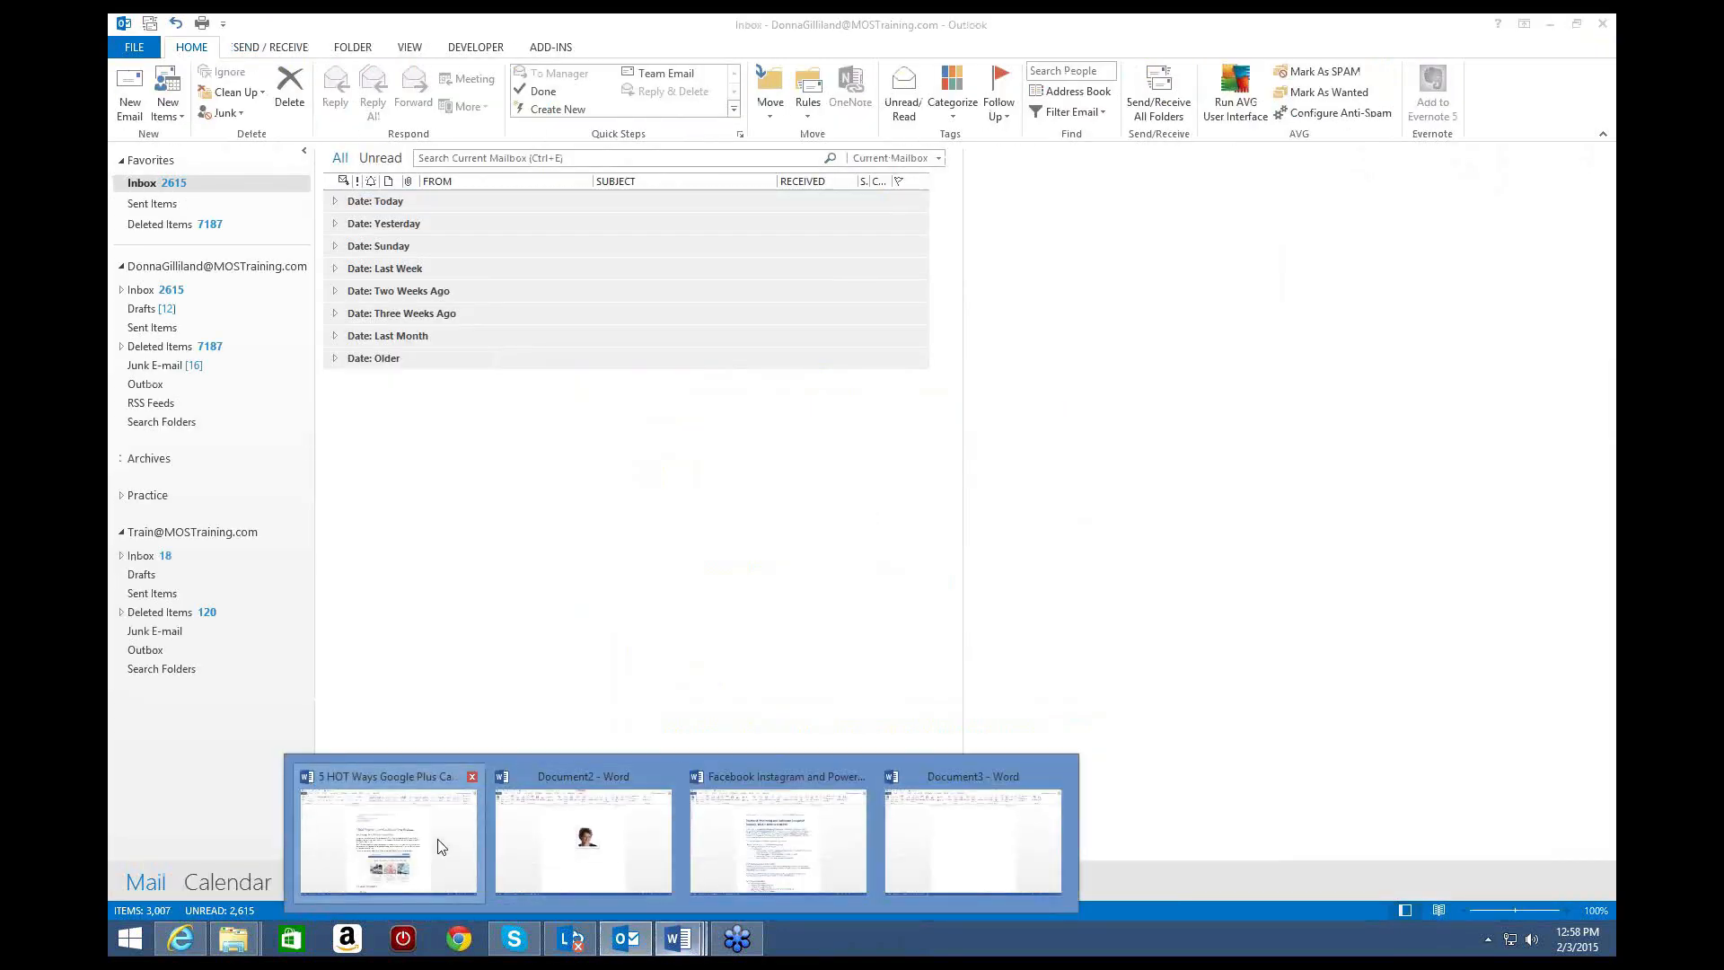
pyautogui.click(441, 846)
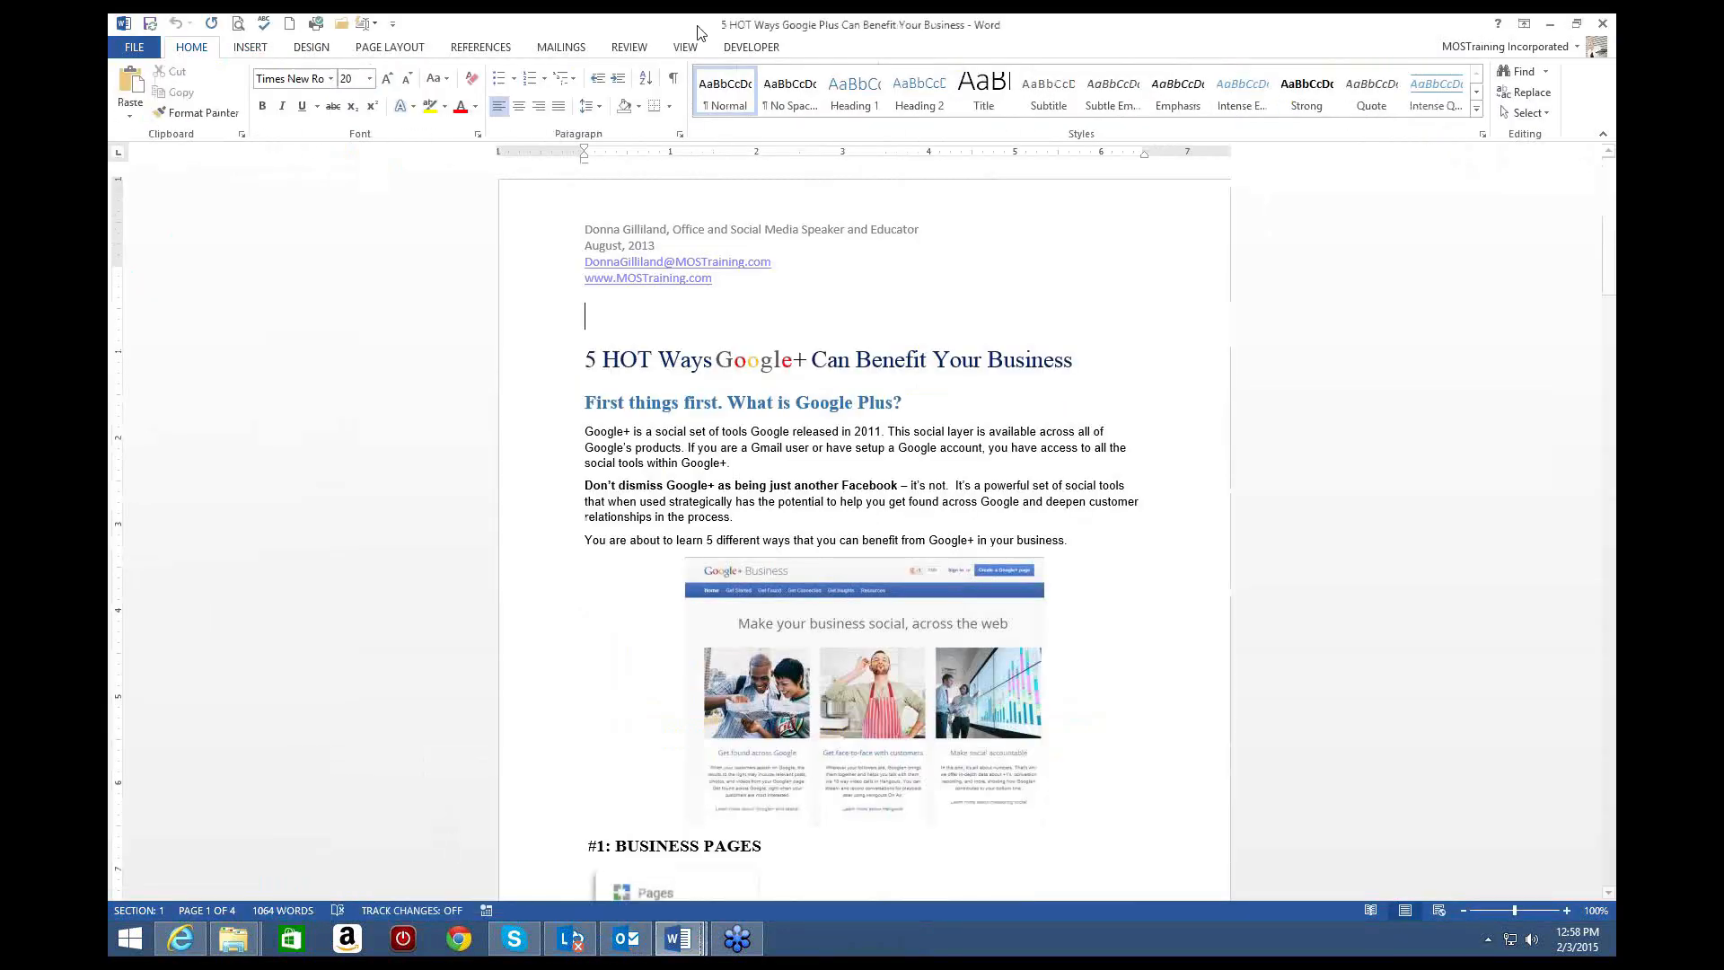
pyautogui.click(1603, 27)
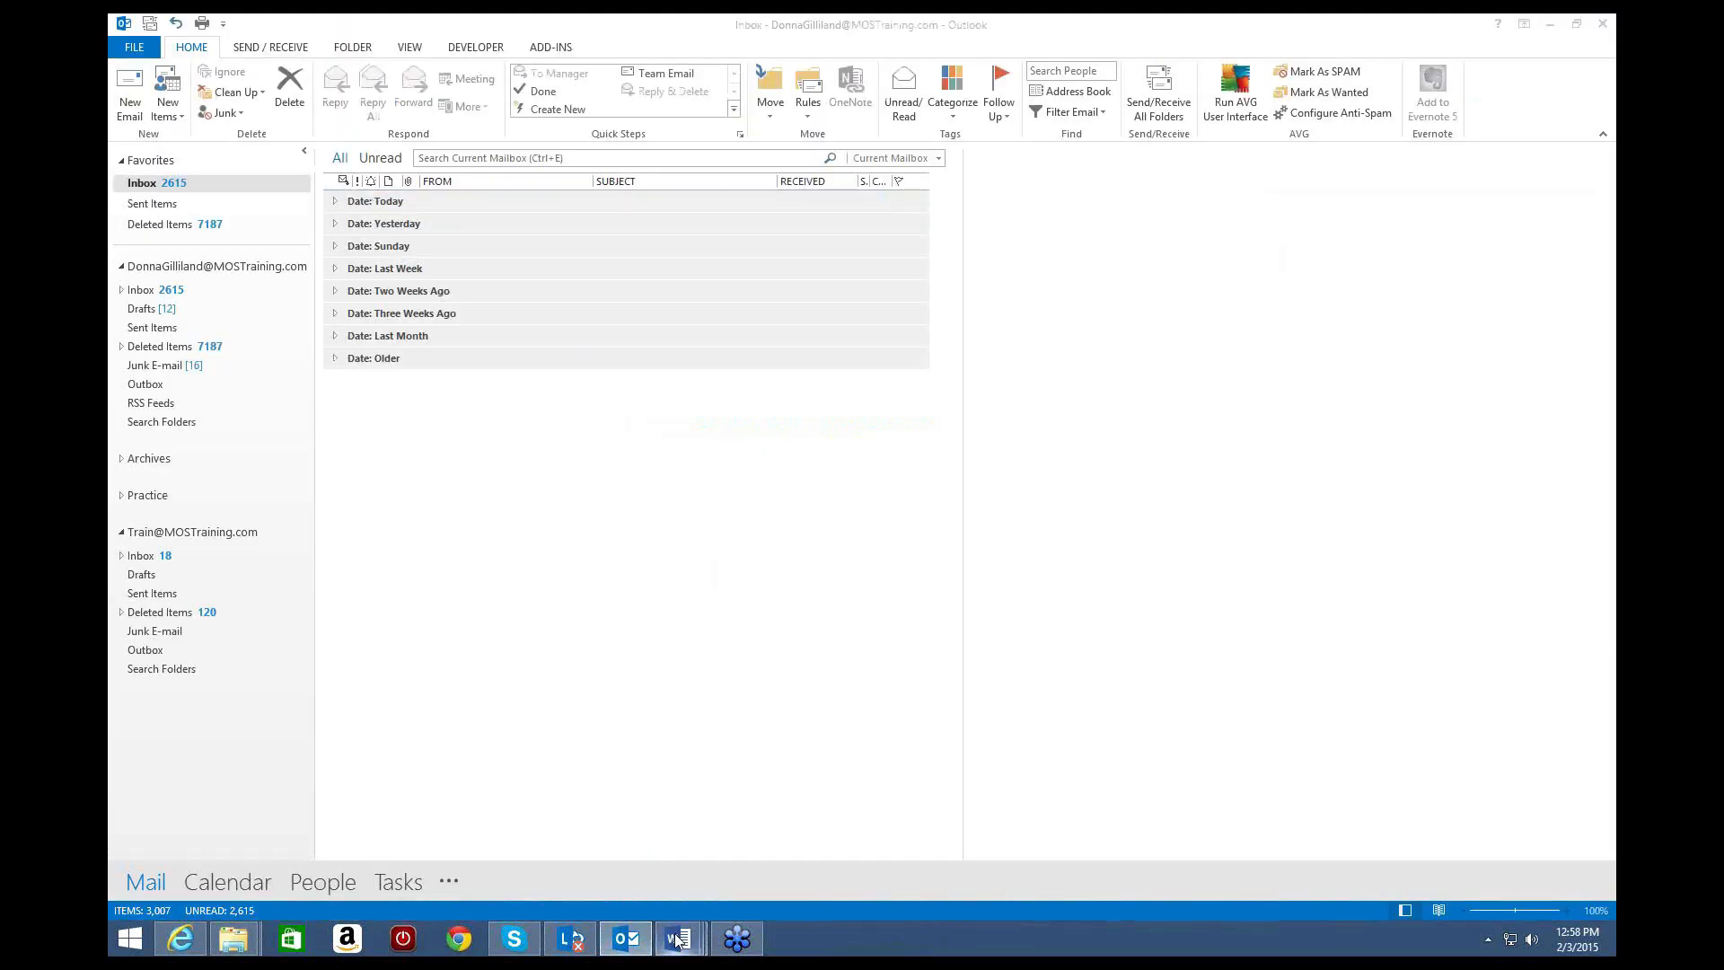
# Step: Bring up Document2, which holds the speaker photo, and close it without saving its changes
pyautogui.moveTo(677, 938)
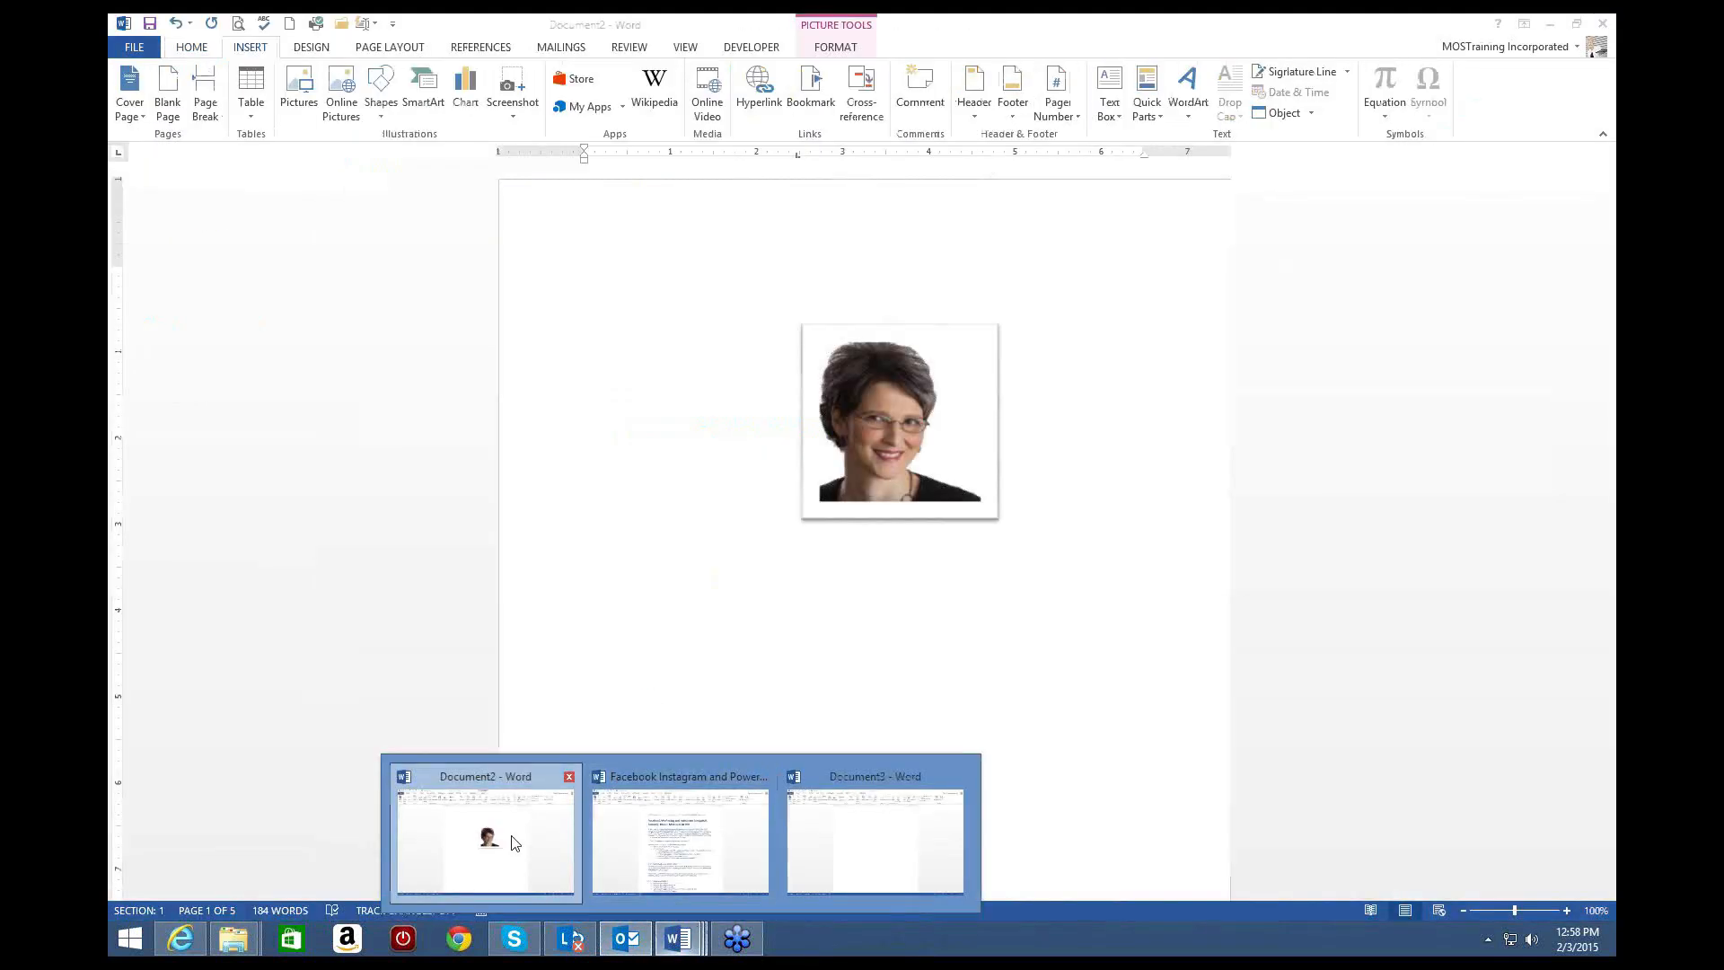
pyautogui.click(515, 842)
pyautogui.click(126, 47)
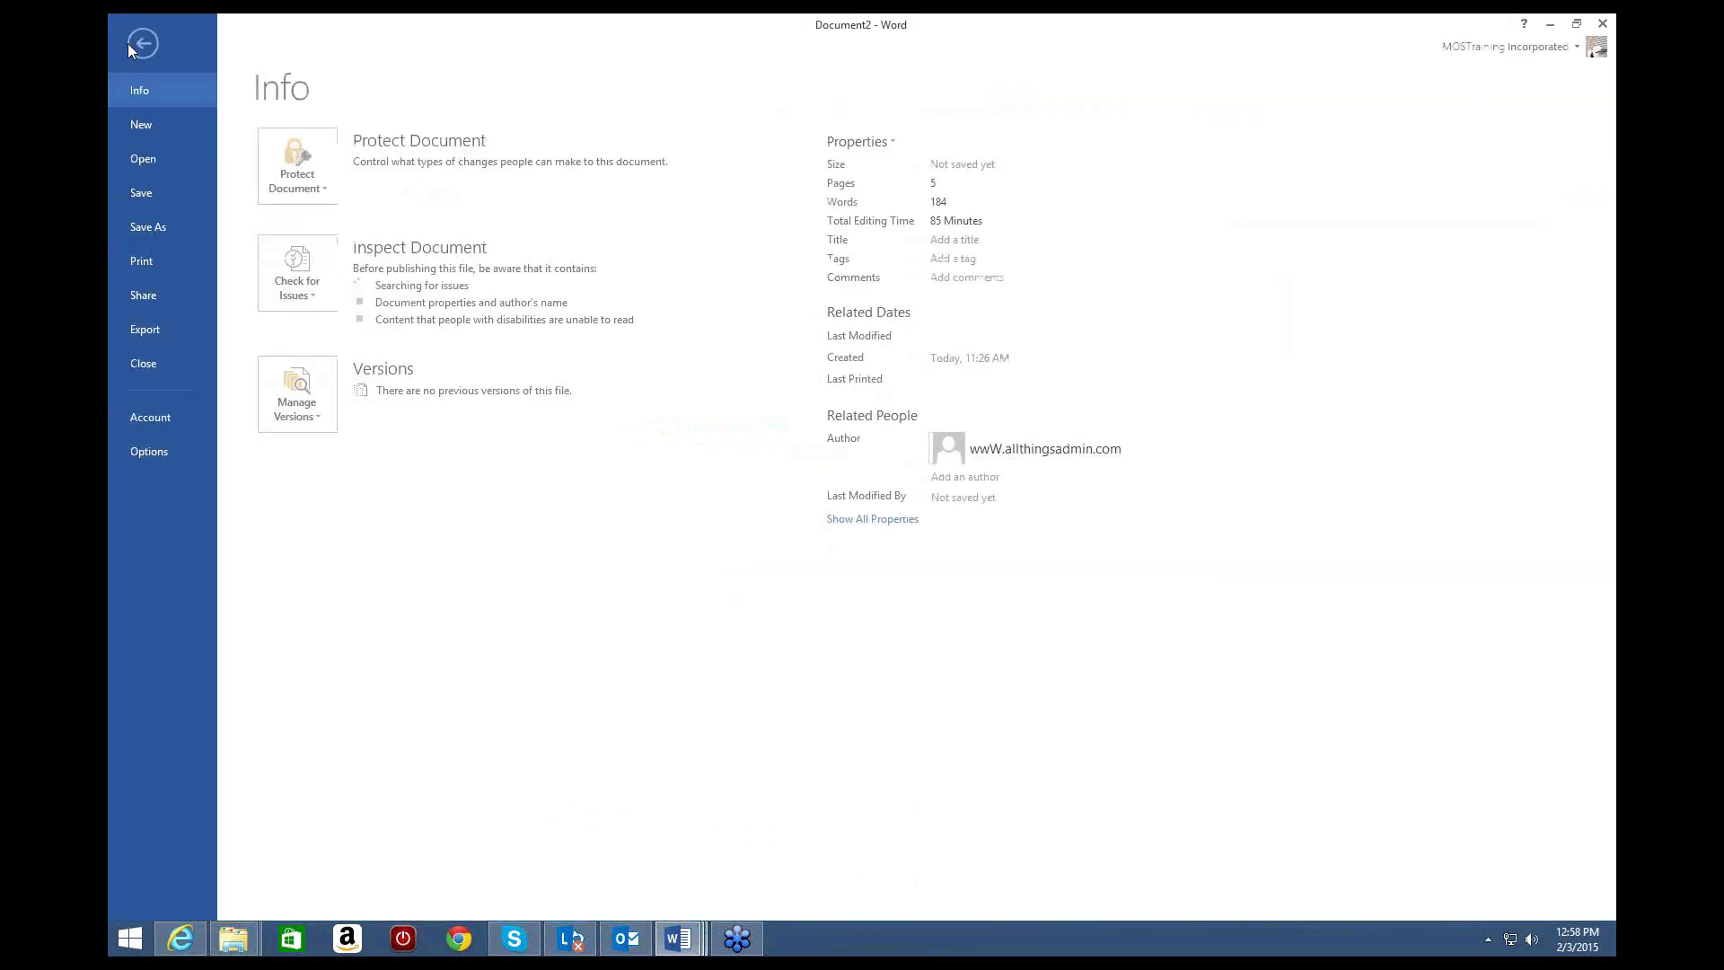
pyautogui.click(146, 363)
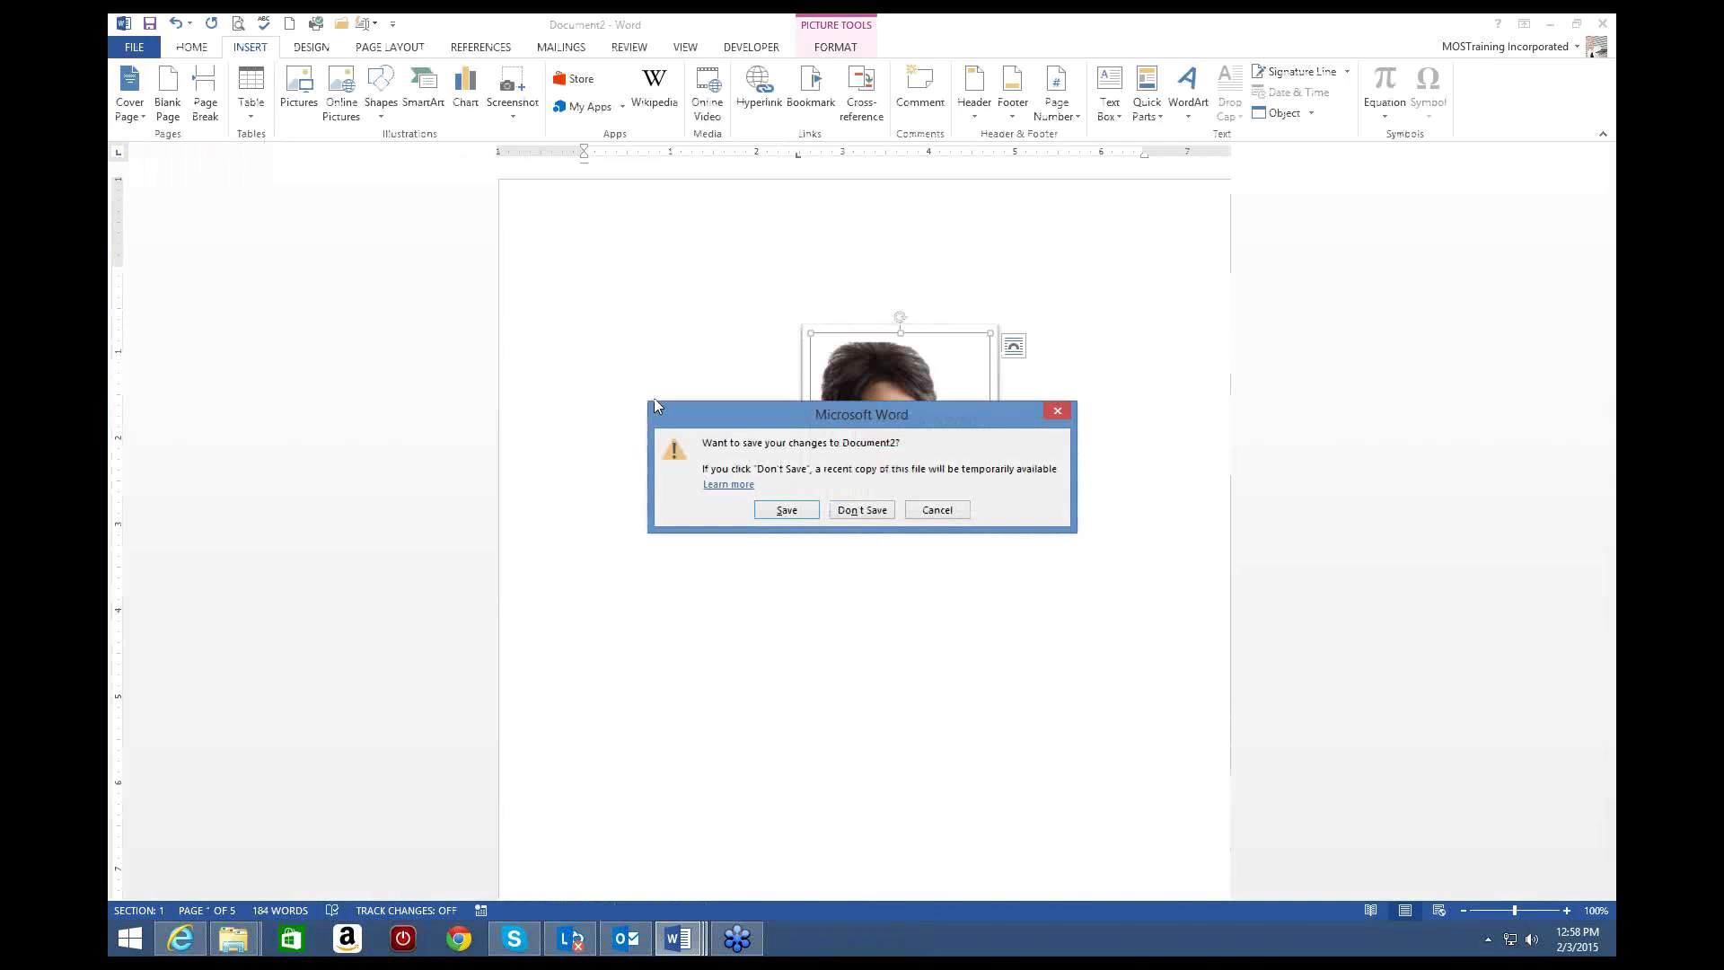
pyautogui.click(864, 512)
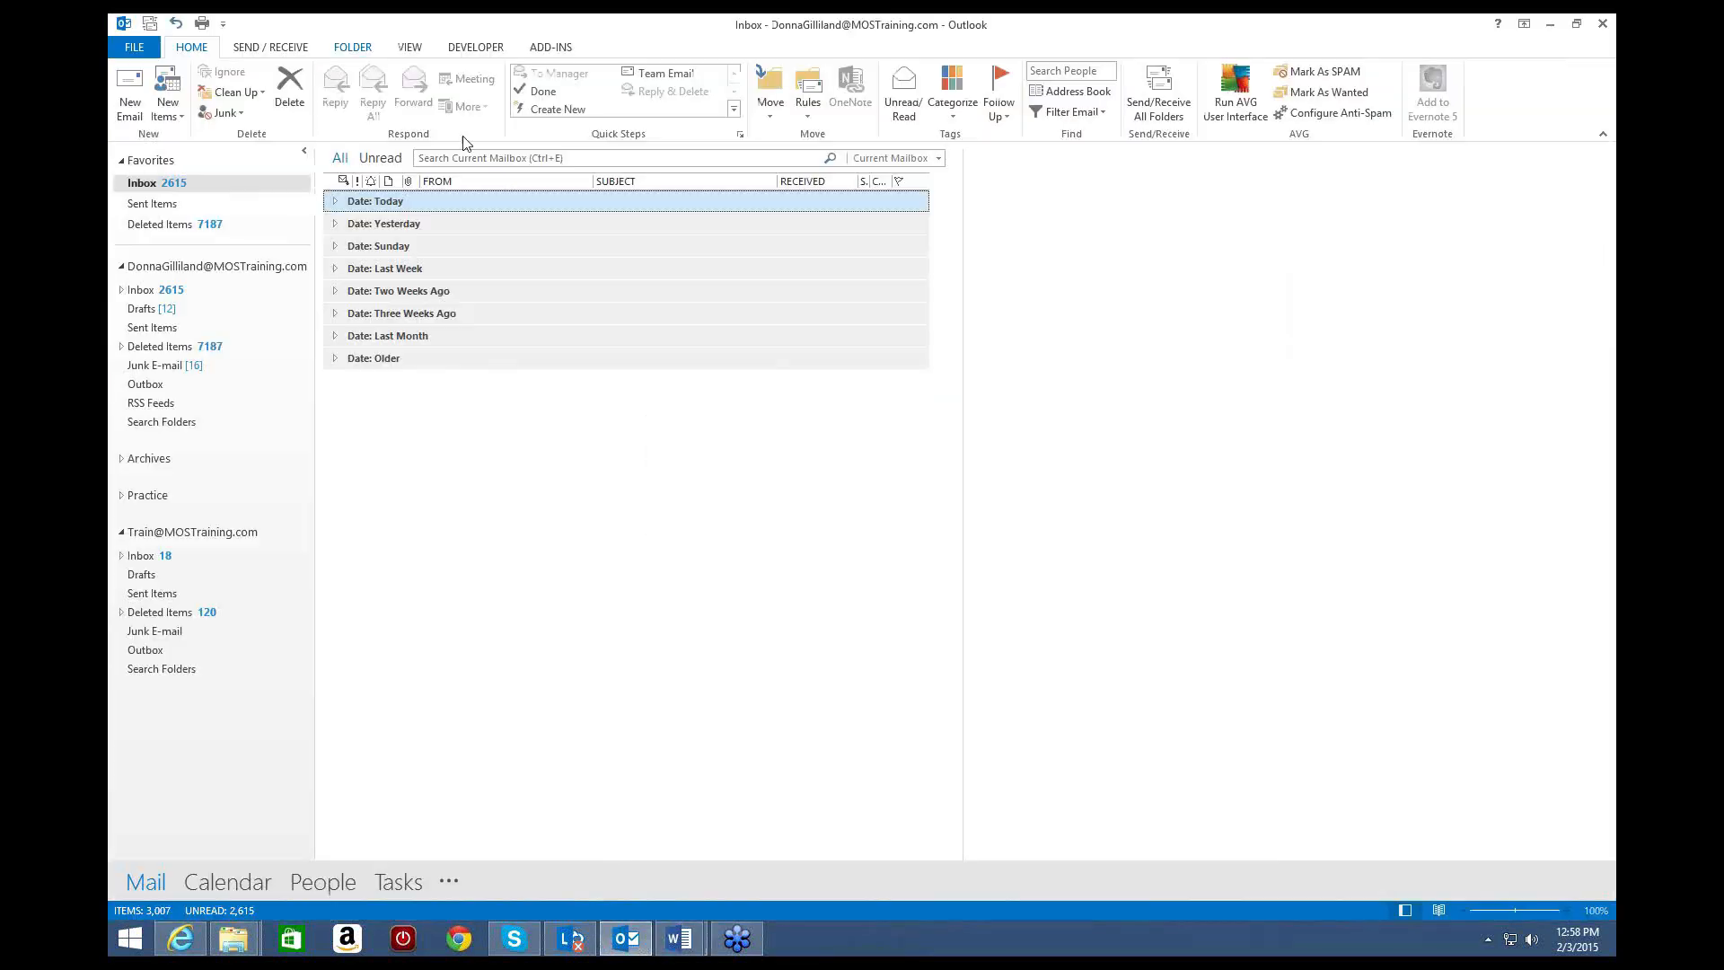
# Step: Bring up the empty Document3 in Word and close it
pyautogui.click(677, 938)
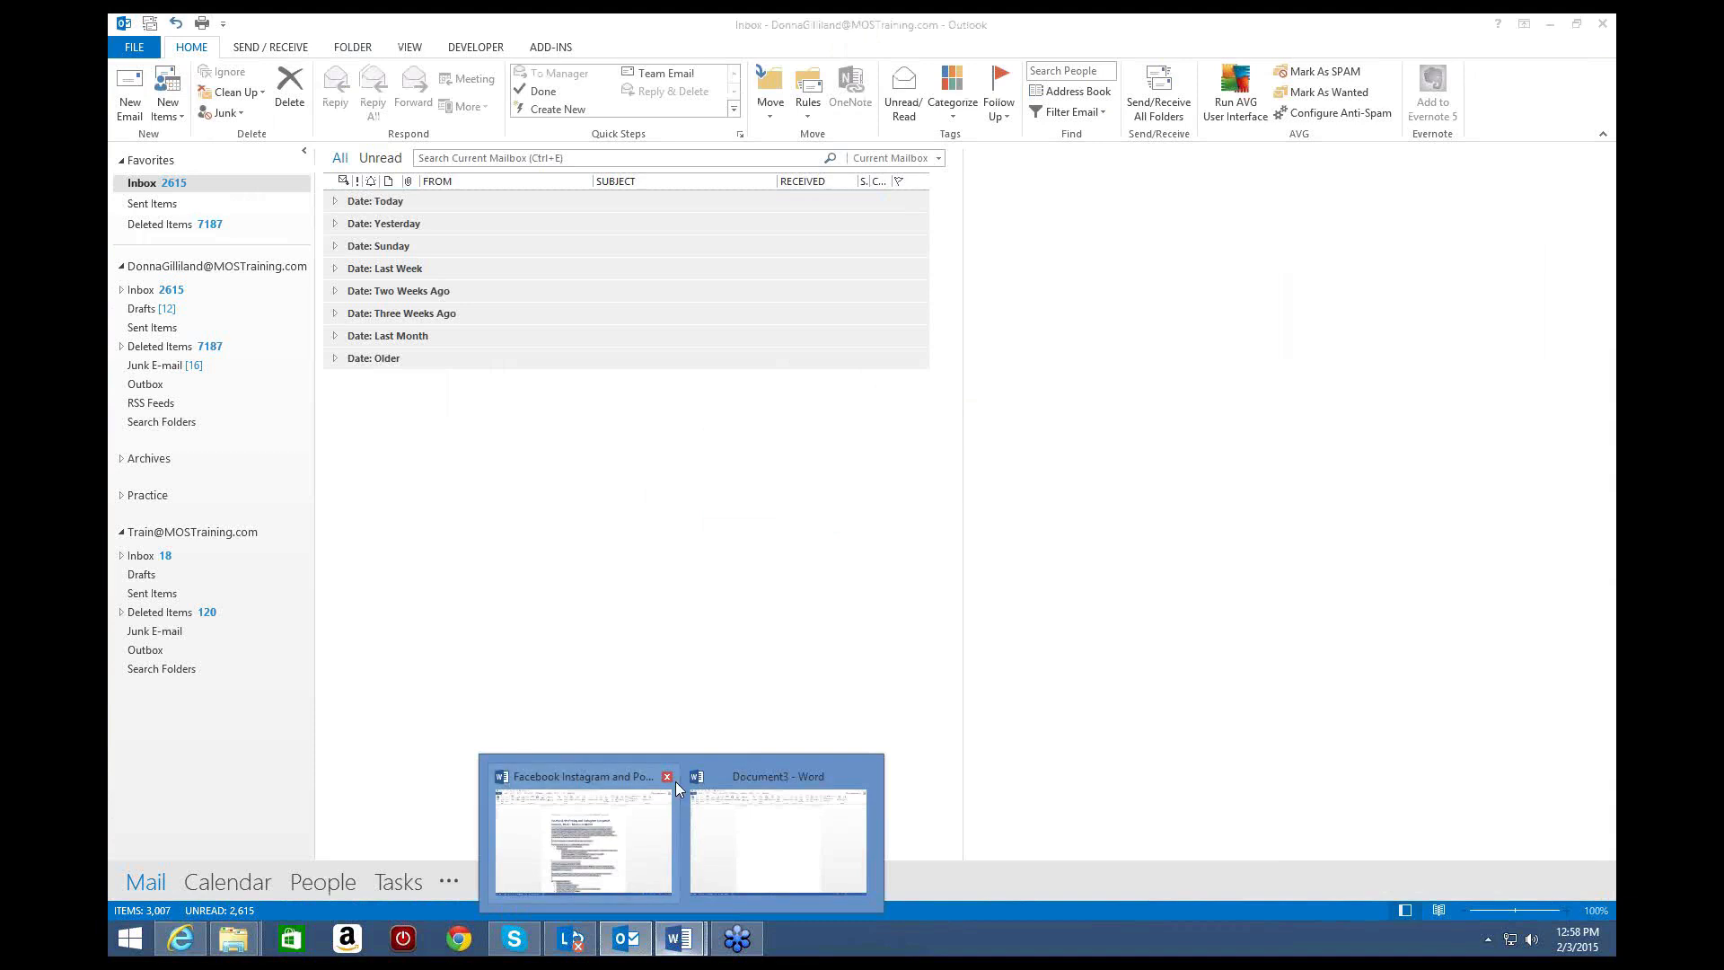
pyautogui.click(714, 858)
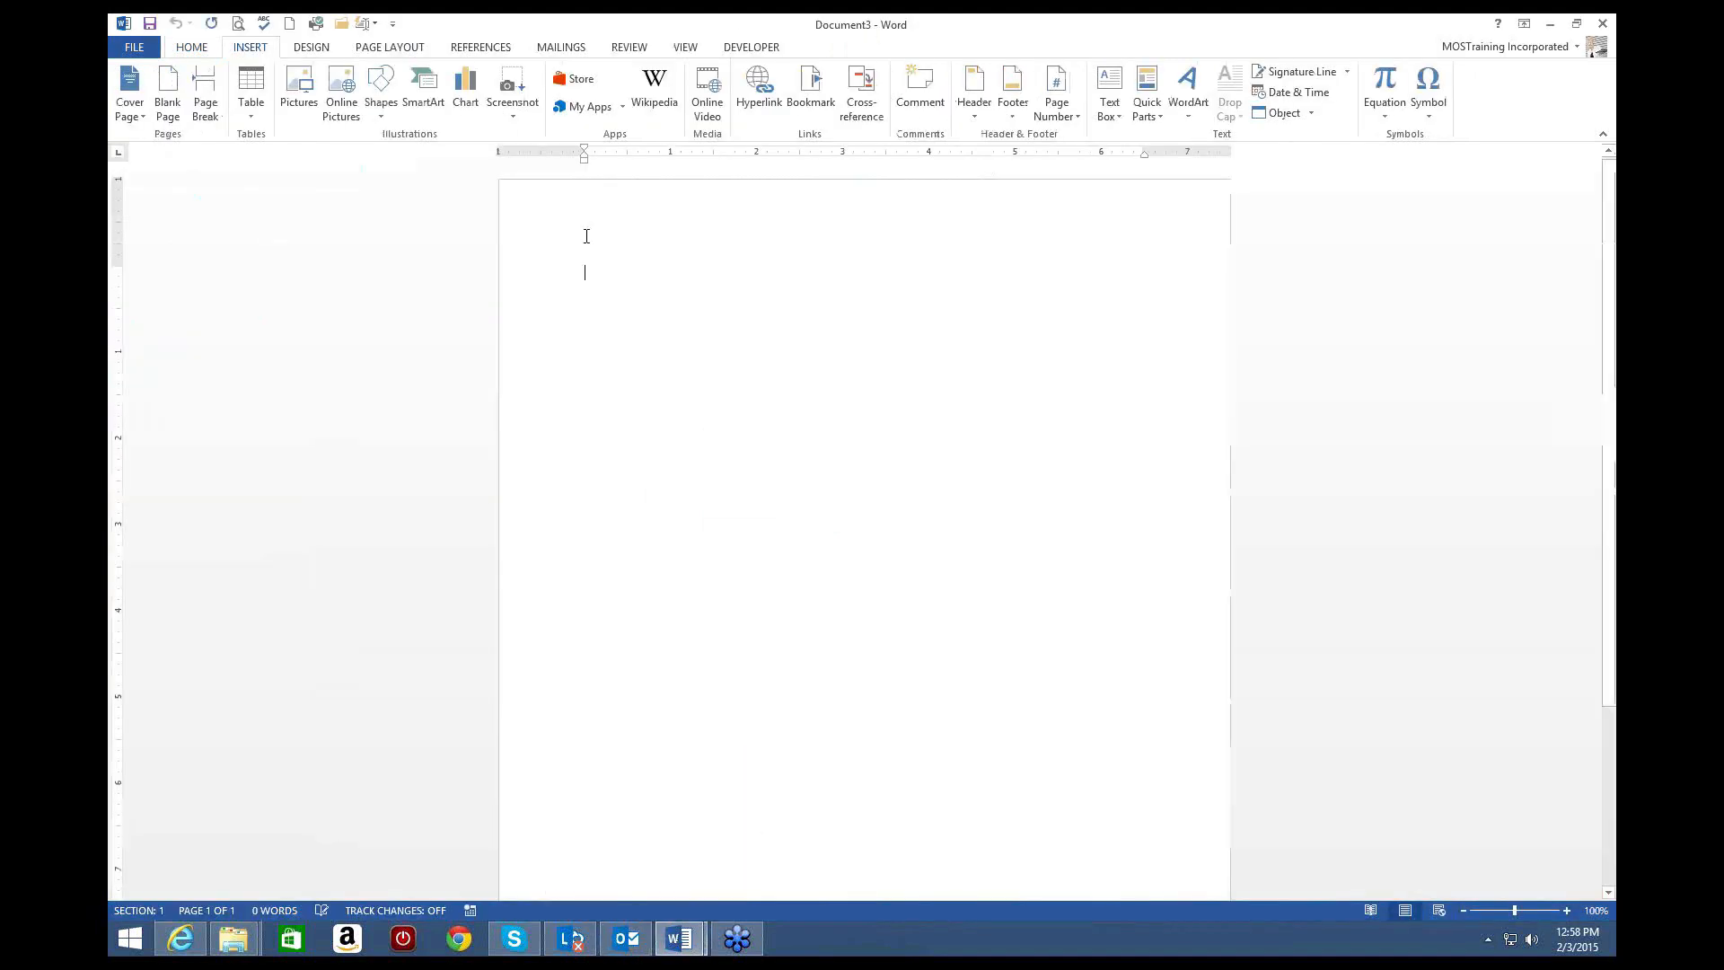
pyautogui.click(139, 51)
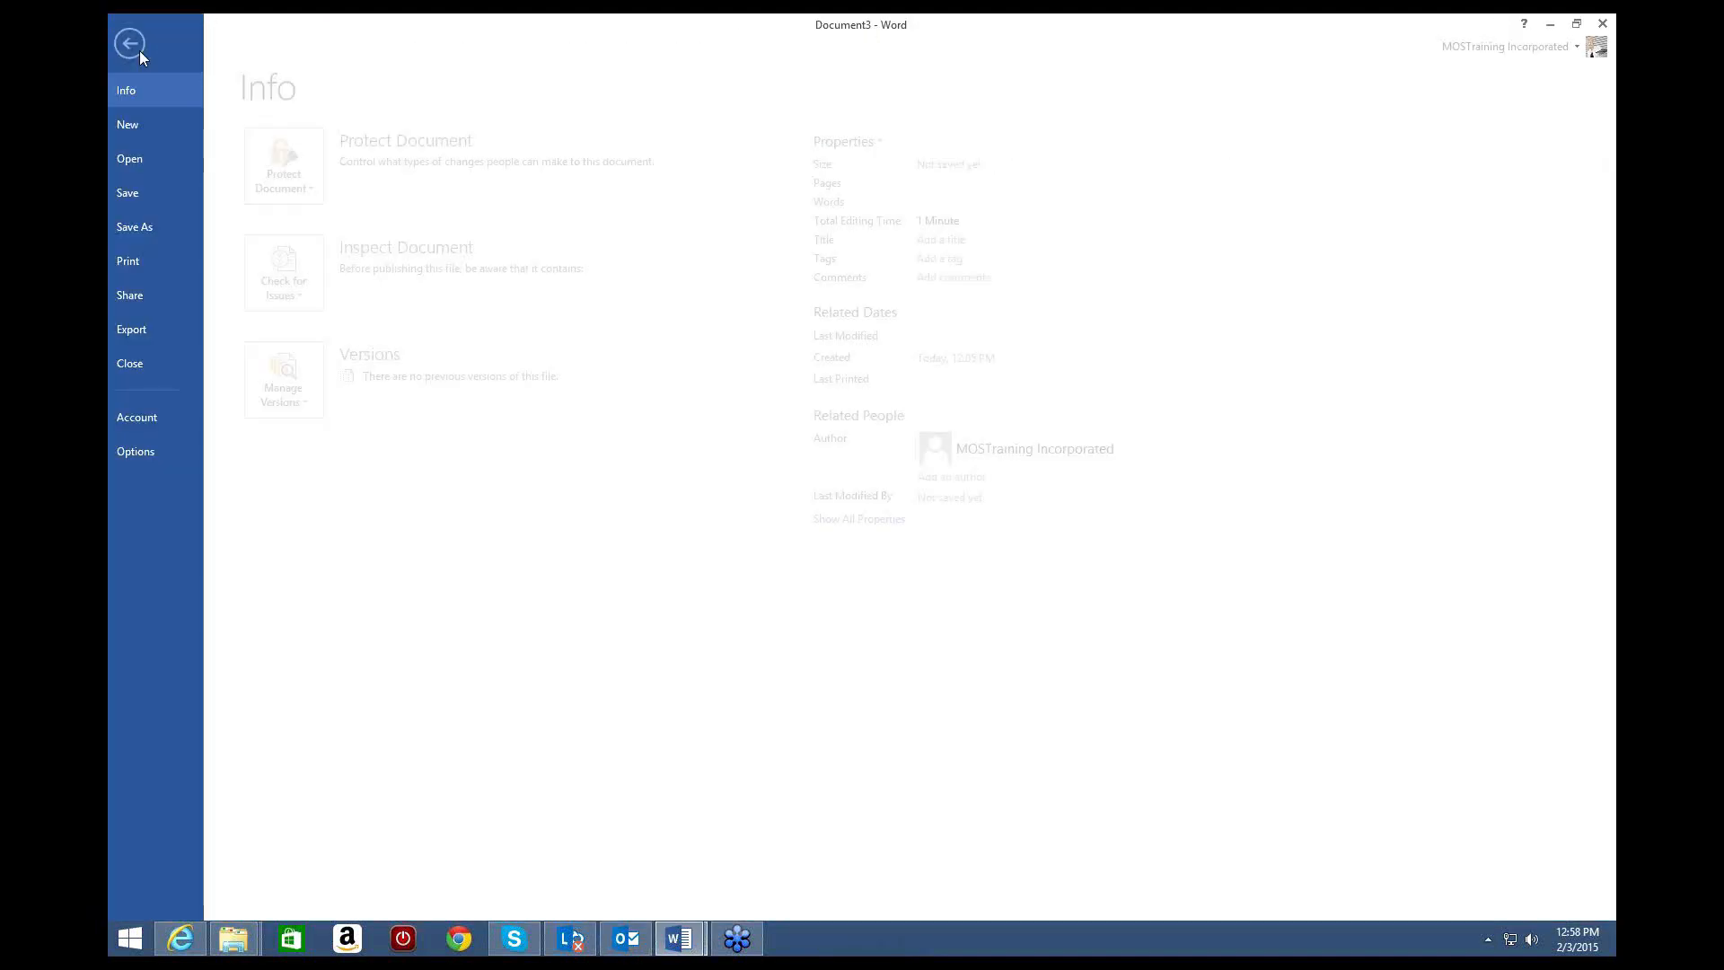
pyautogui.click(171, 365)
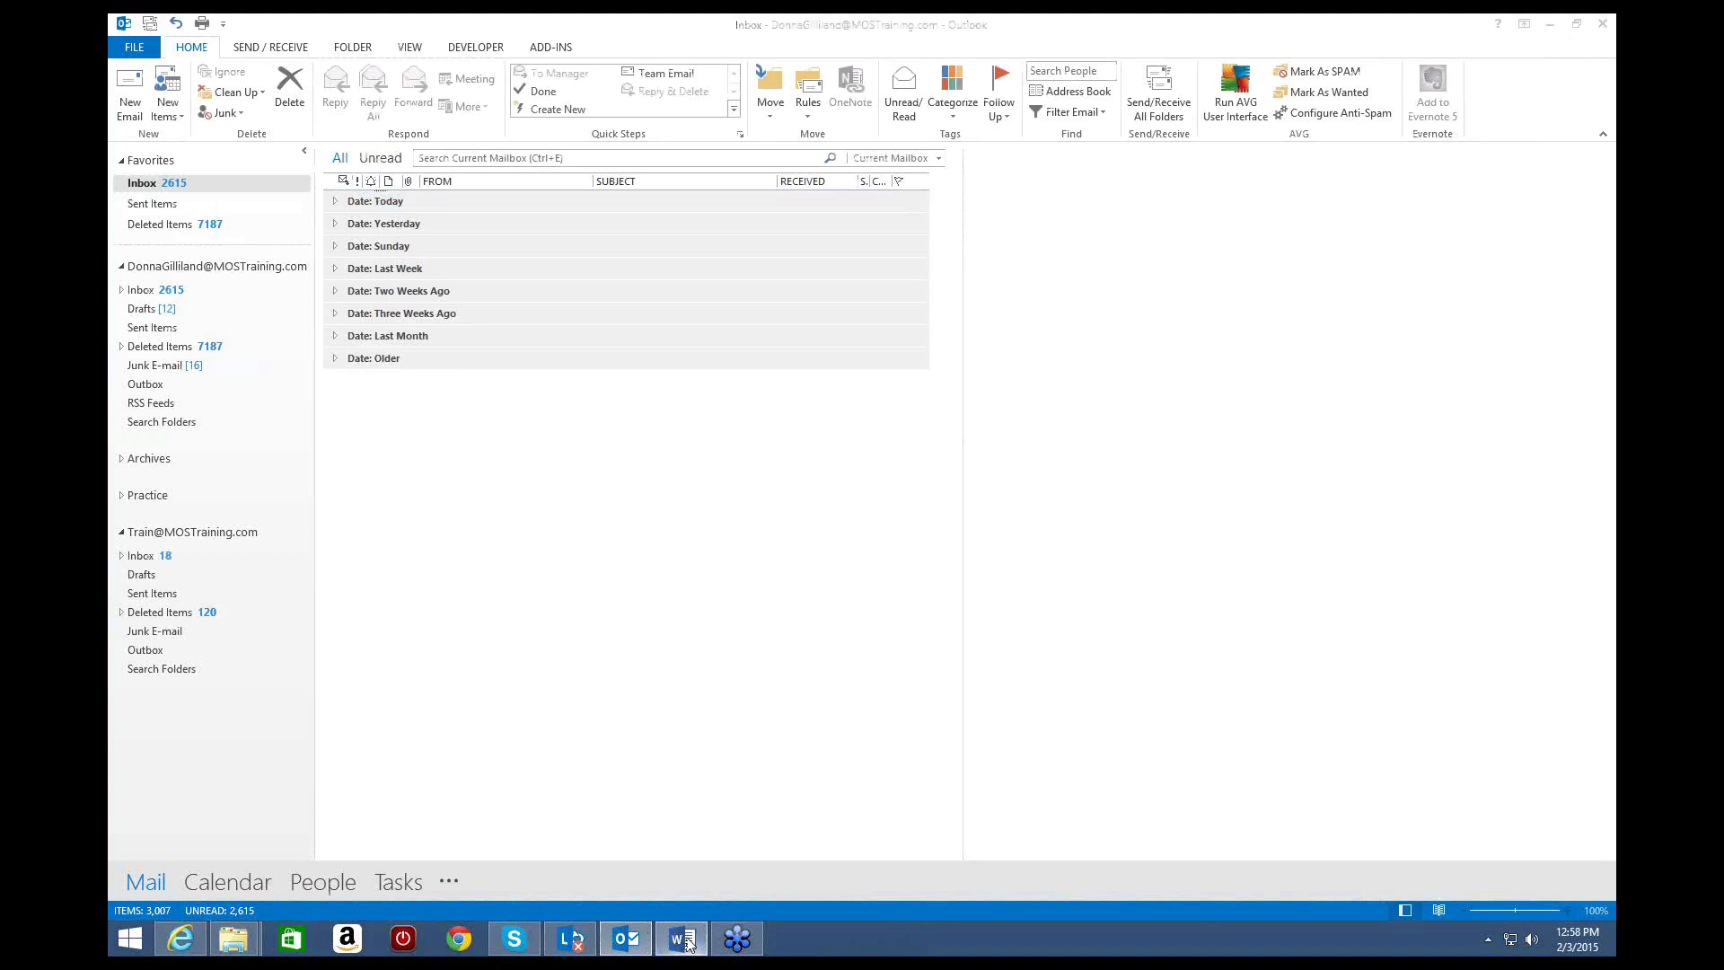
# Step: Close the document "Facebook Instagram and PowerPoint Power Up" while leaving Word itself running
pyautogui.click(685, 940)
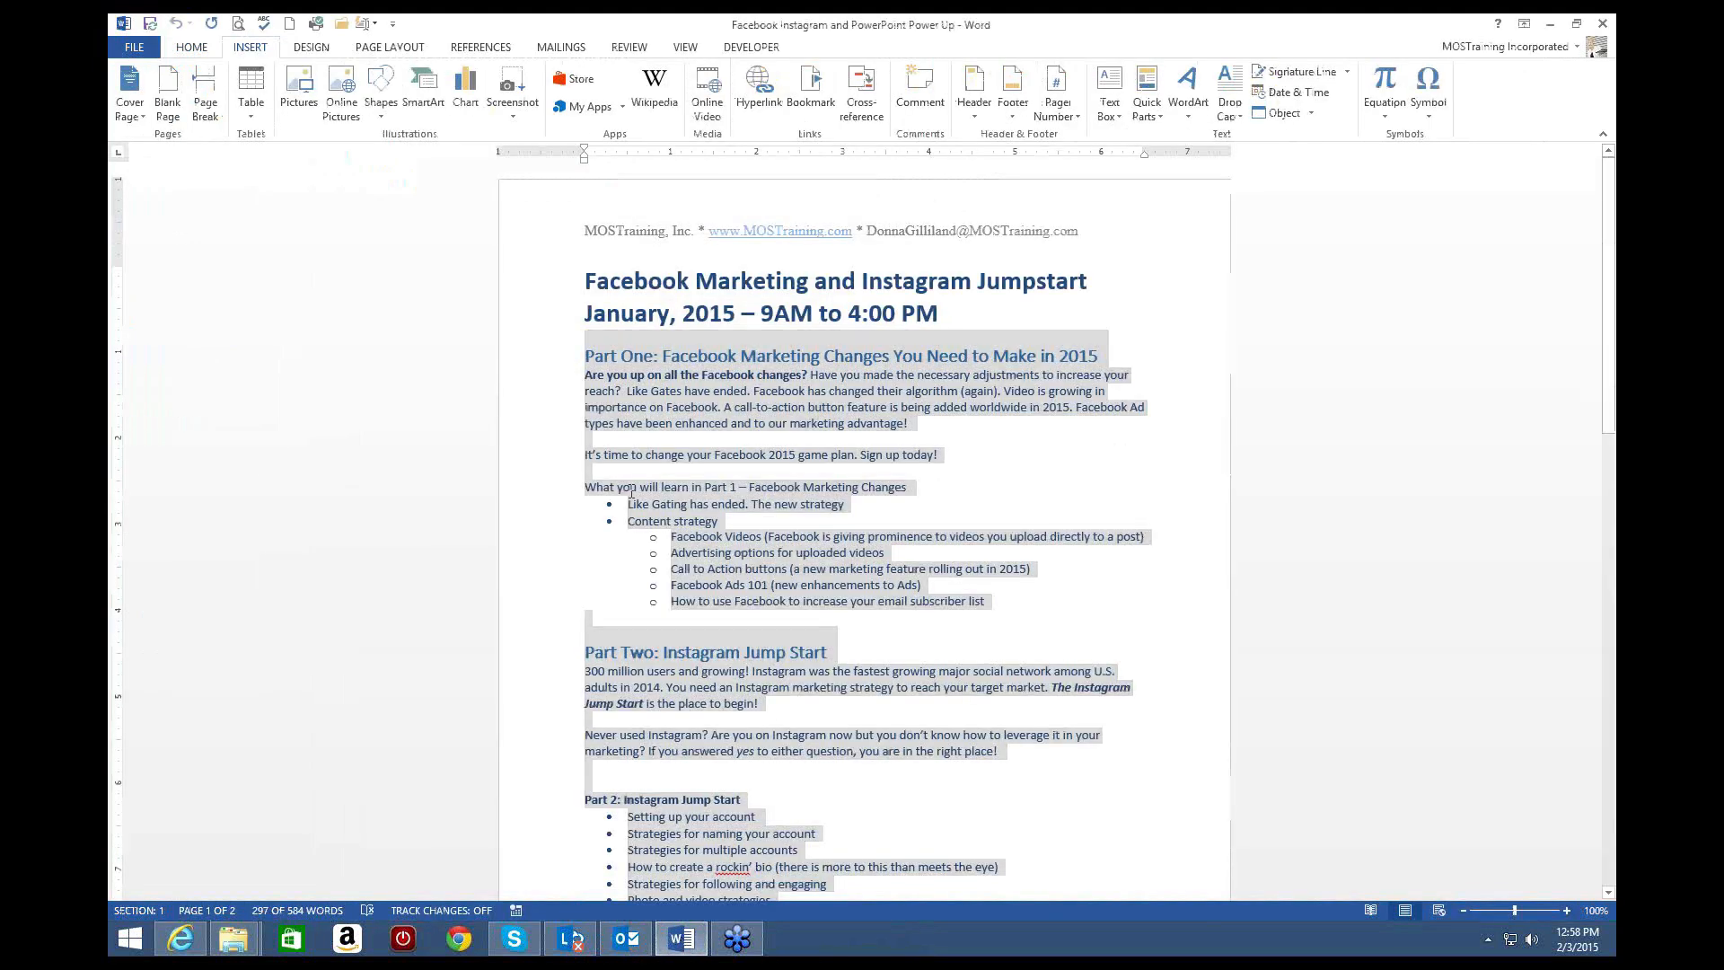
pyautogui.click(631, 492)
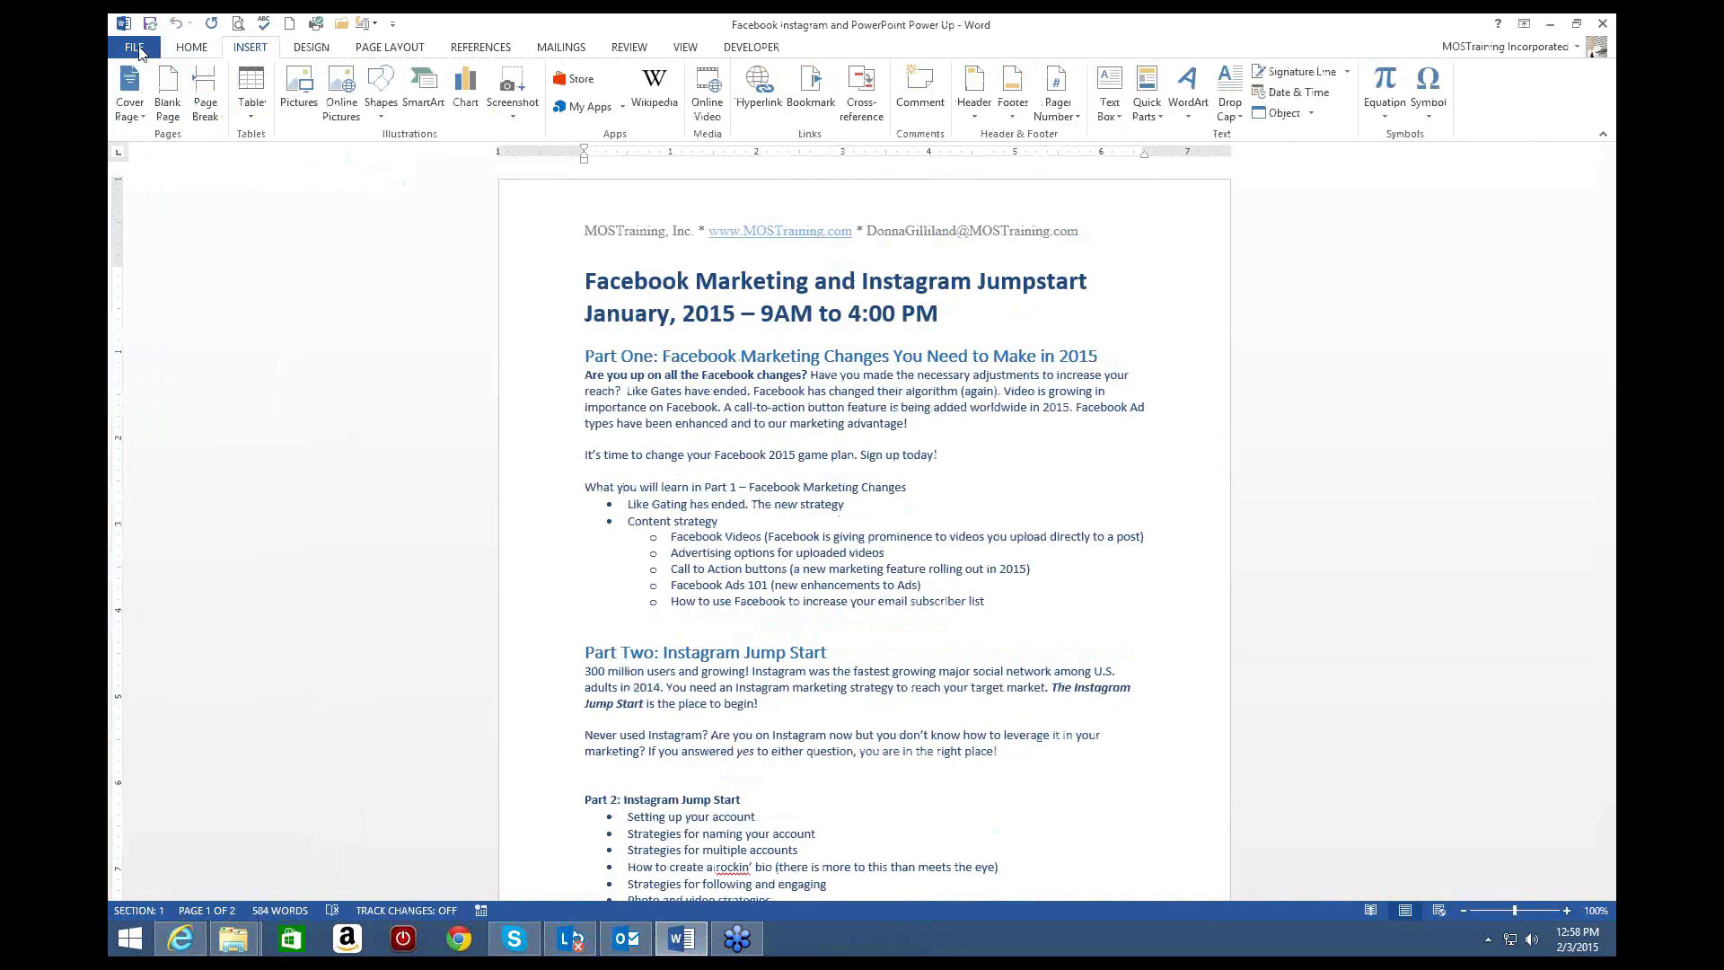
pyautogui.click(140, 49)
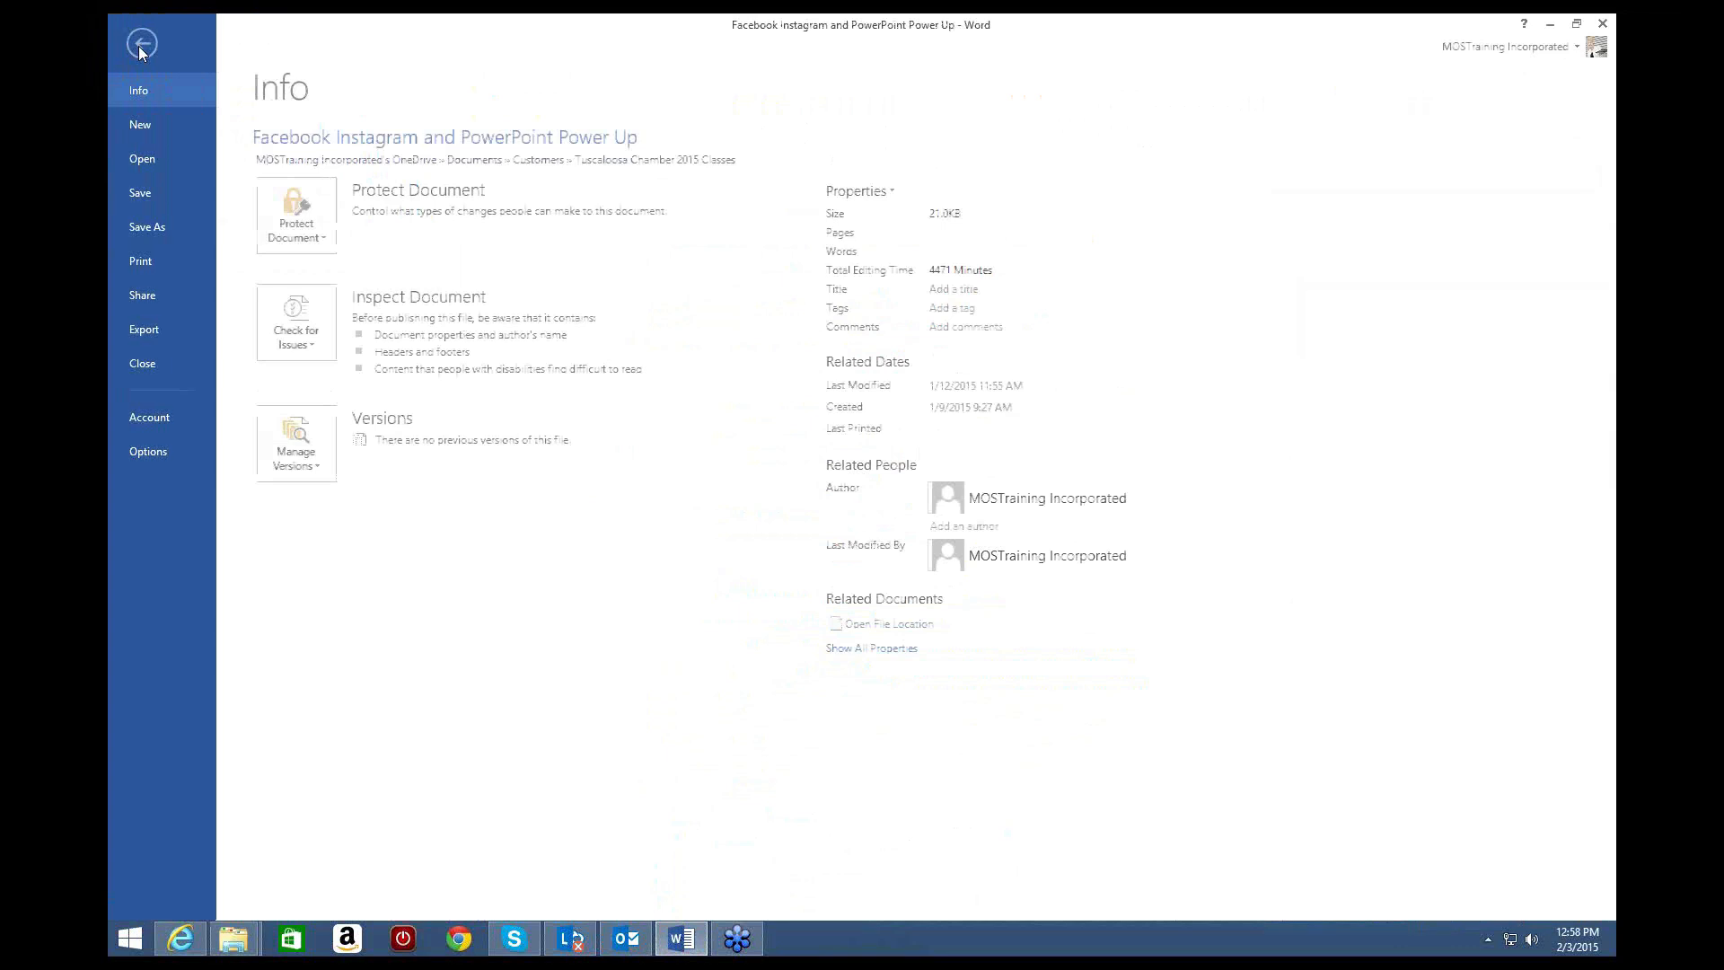
pyautogui.press('Escape')
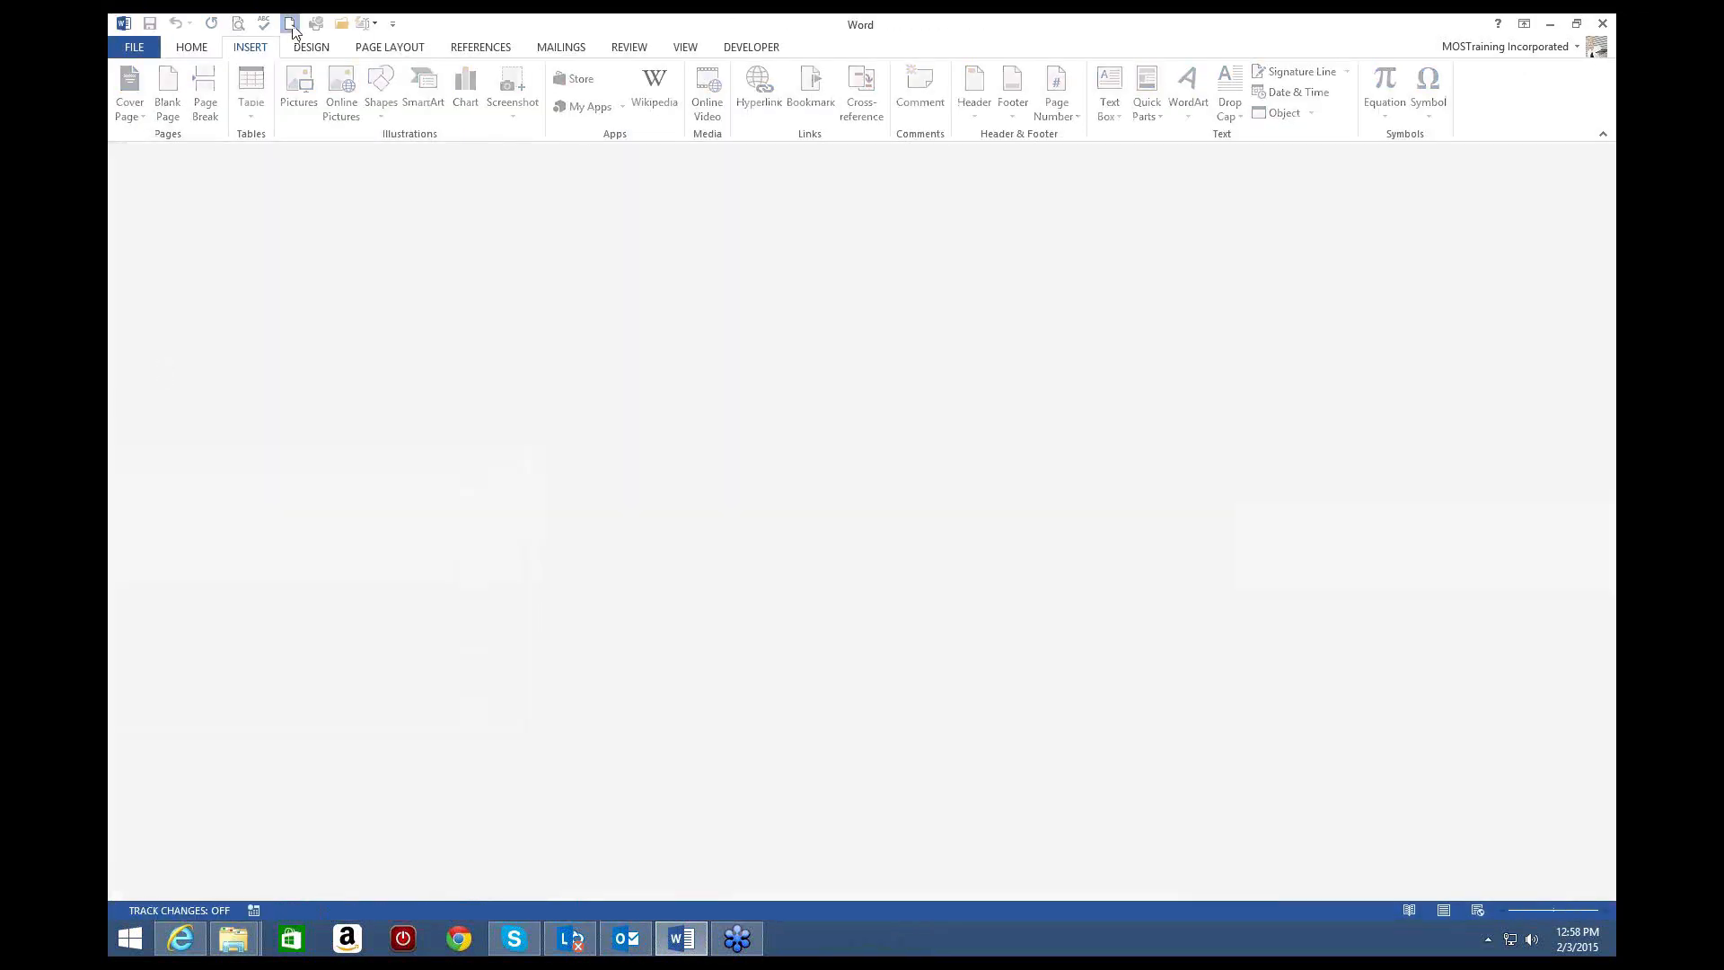
# Step: Create a new blank document and look over the Quick Parts gallery without inserting an entry
pyautogui.click(291, 29)
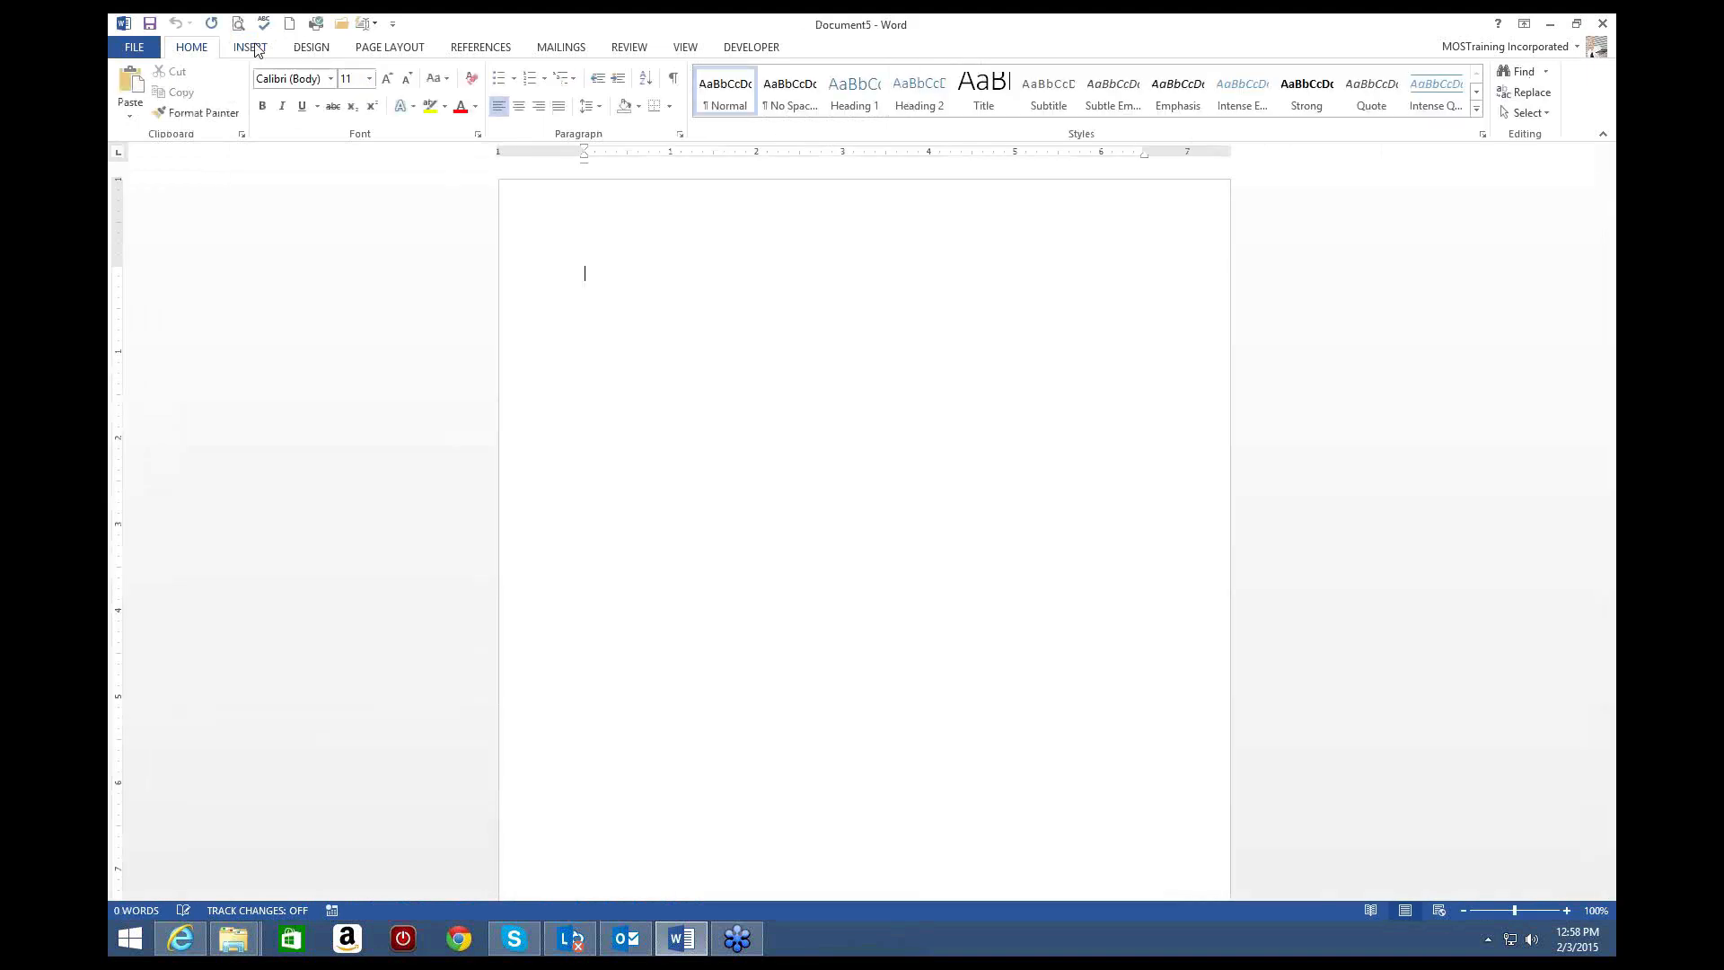
pyautogui.click(251, 46)
pyautogui.click(1160, 115)
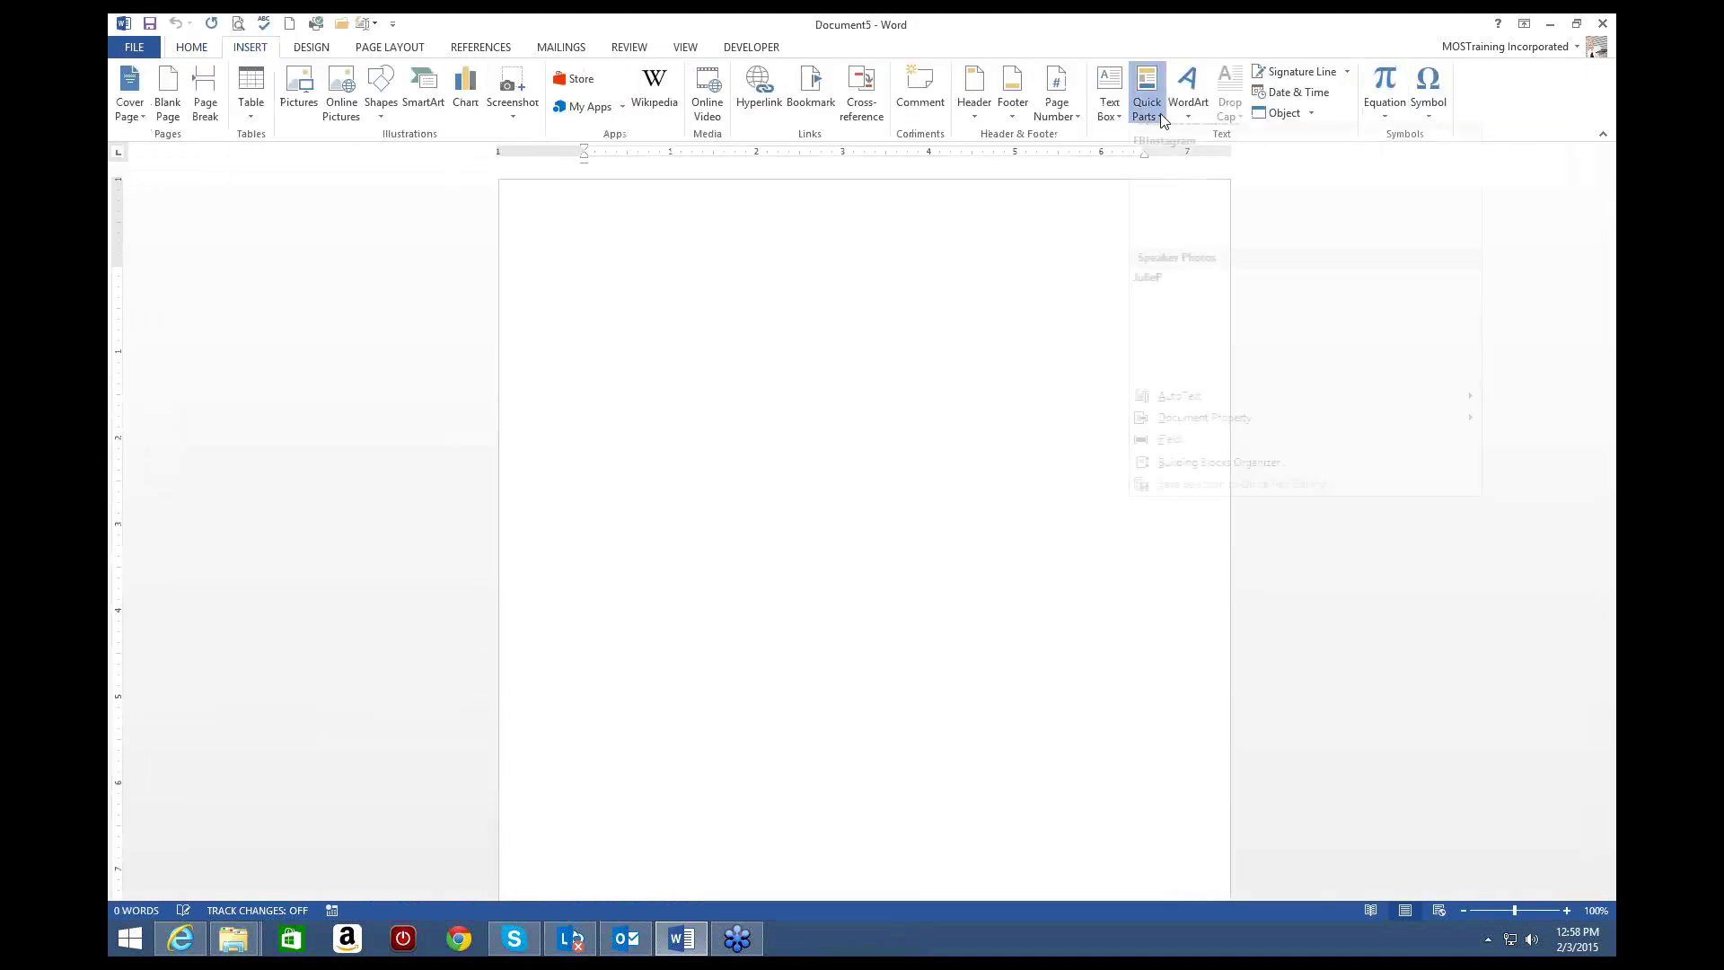
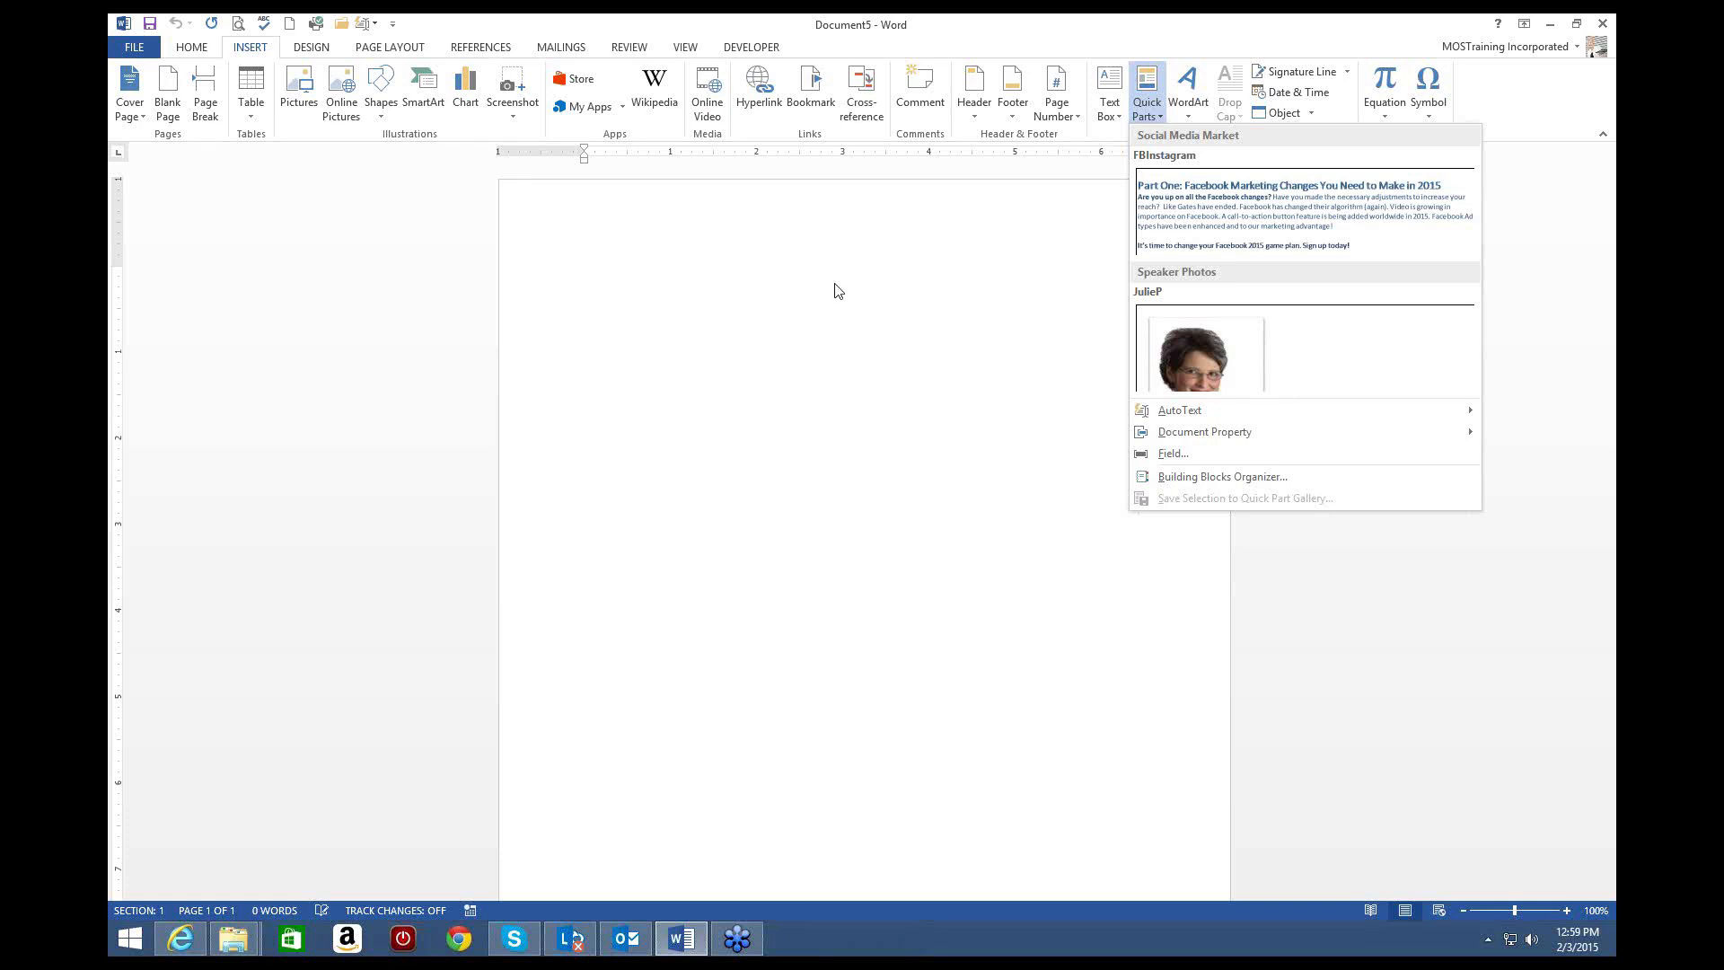
pyautogui.click(714, 296)
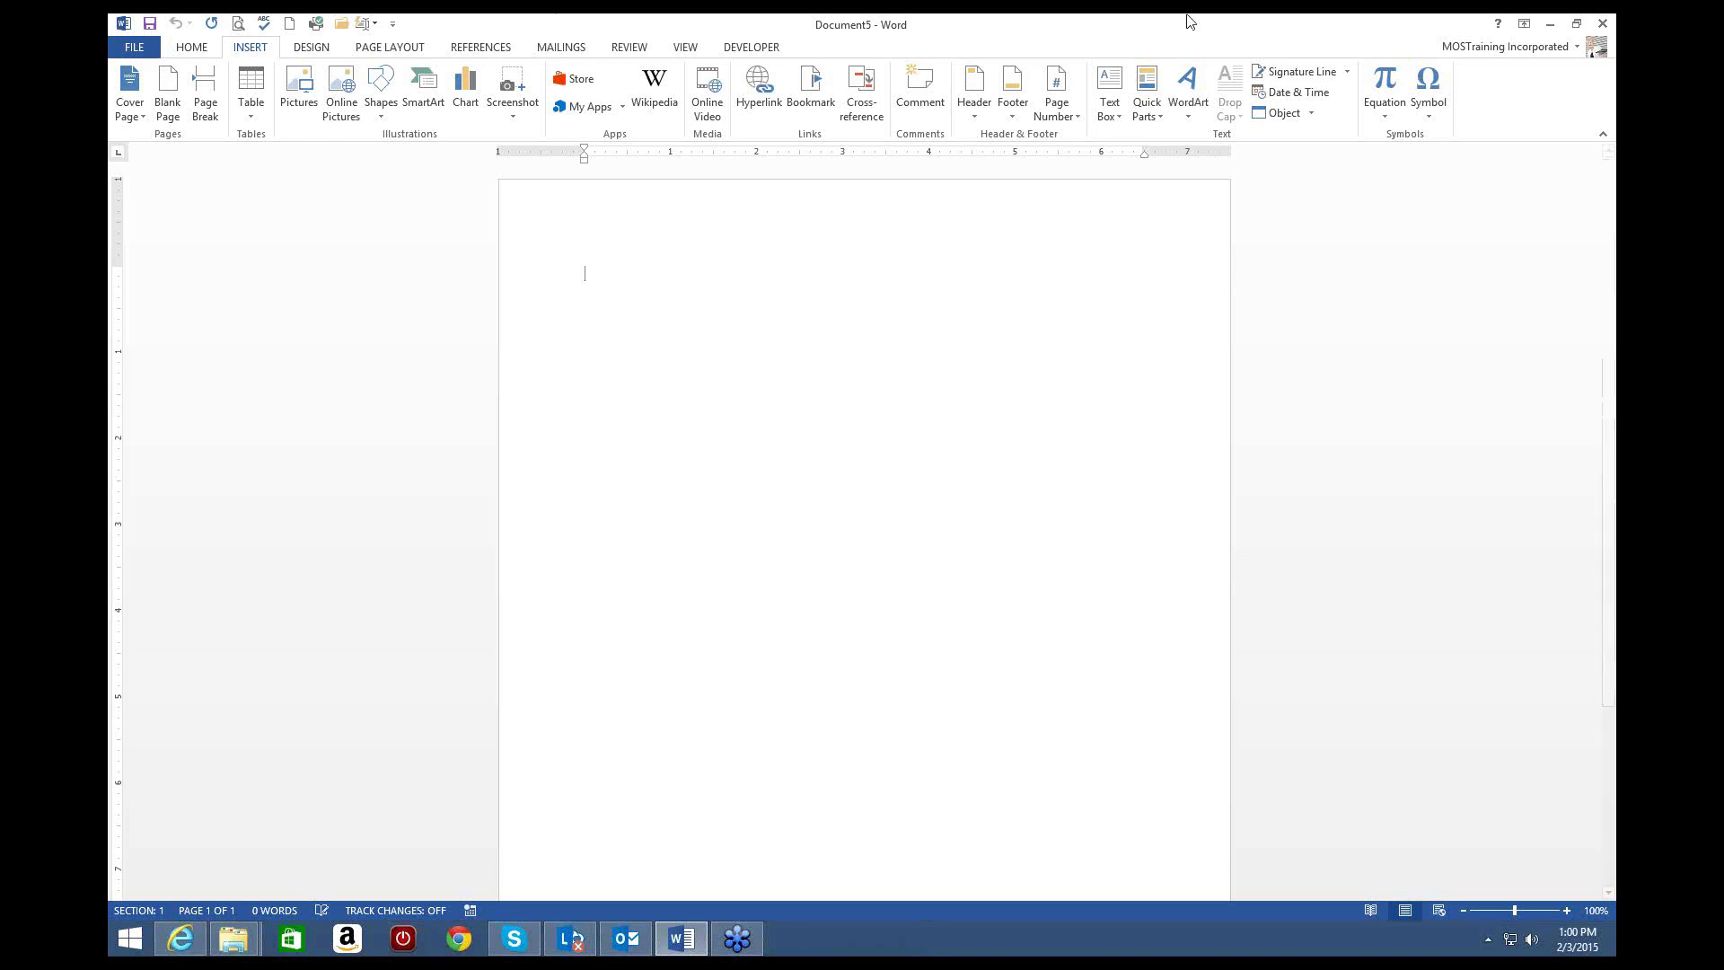
# Step: Insert the FBInstagram building block from the Quick Parts gallery into the blank document and review the inserted text
pyautogui.click(1158, 110)
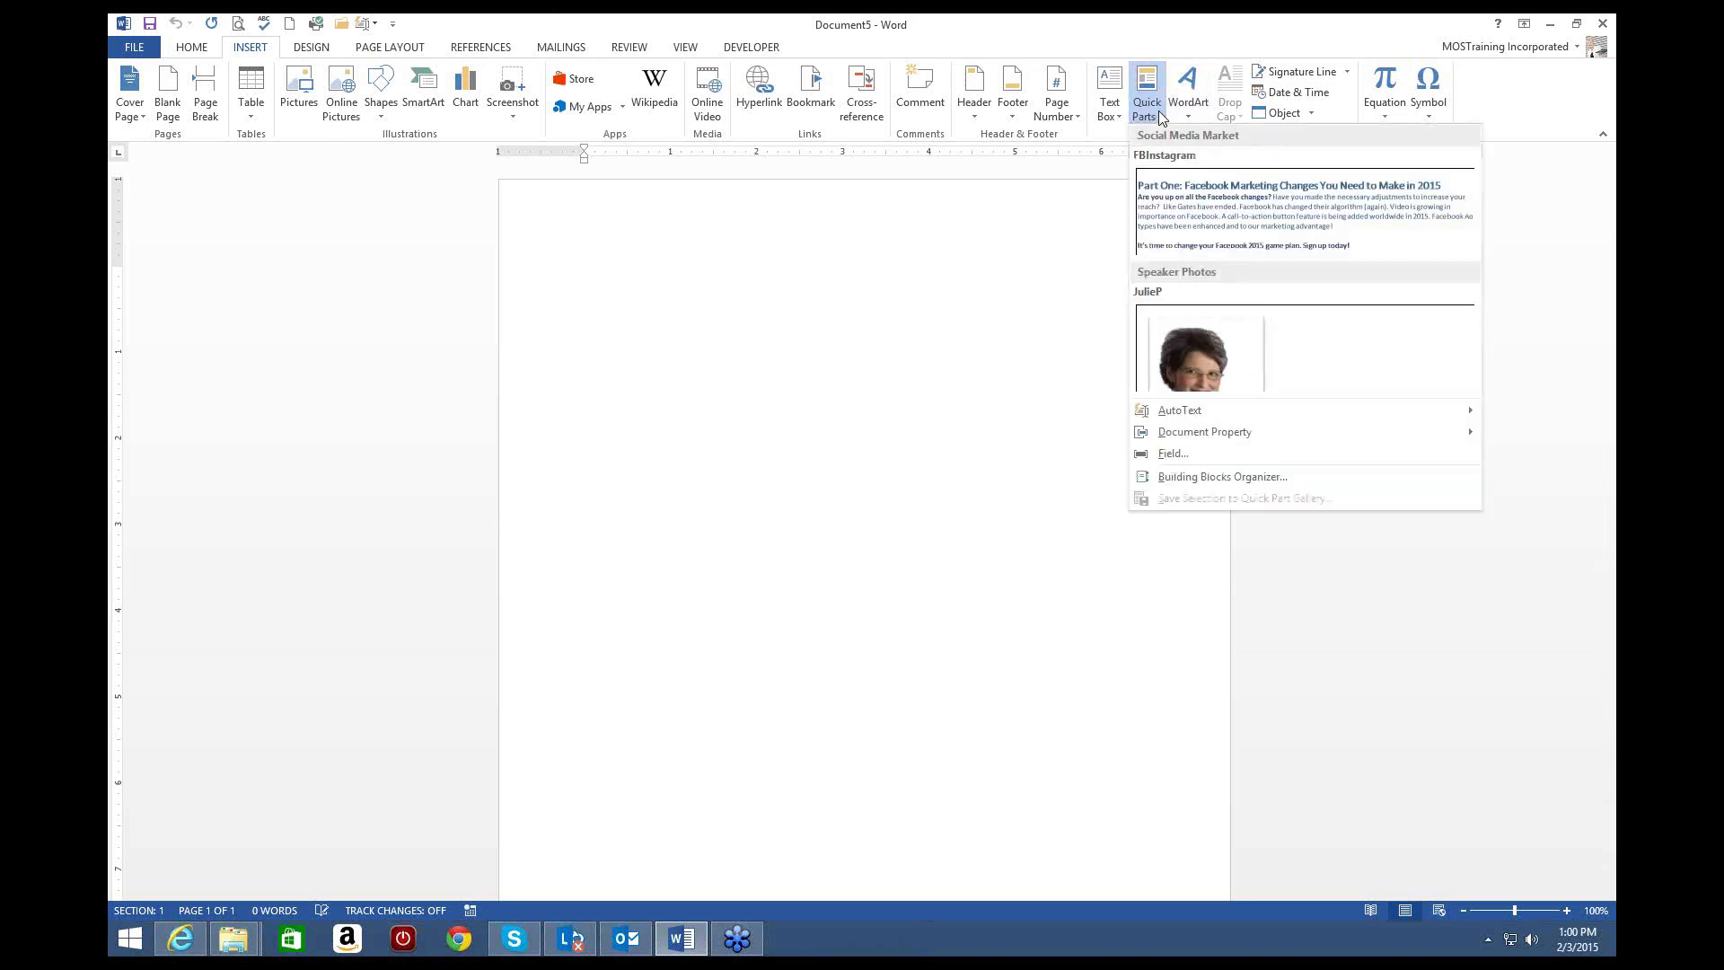
pyautogui.click(1183, 206)
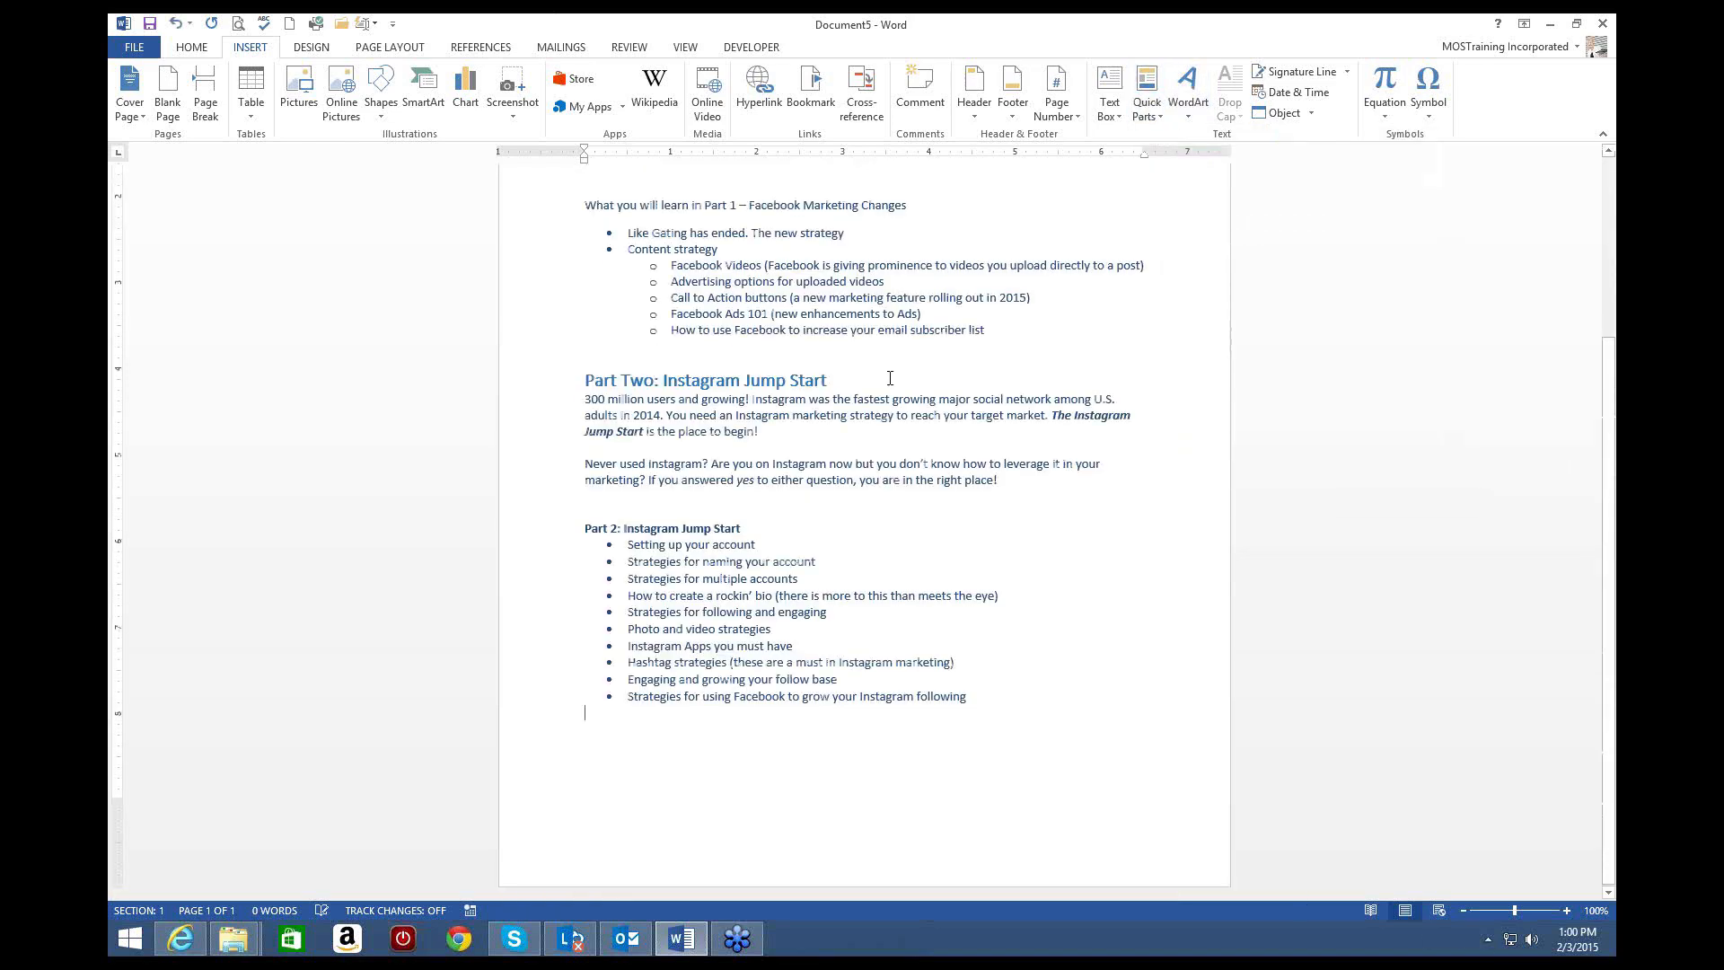
pyautogui.scroll(1, 1040, 550)
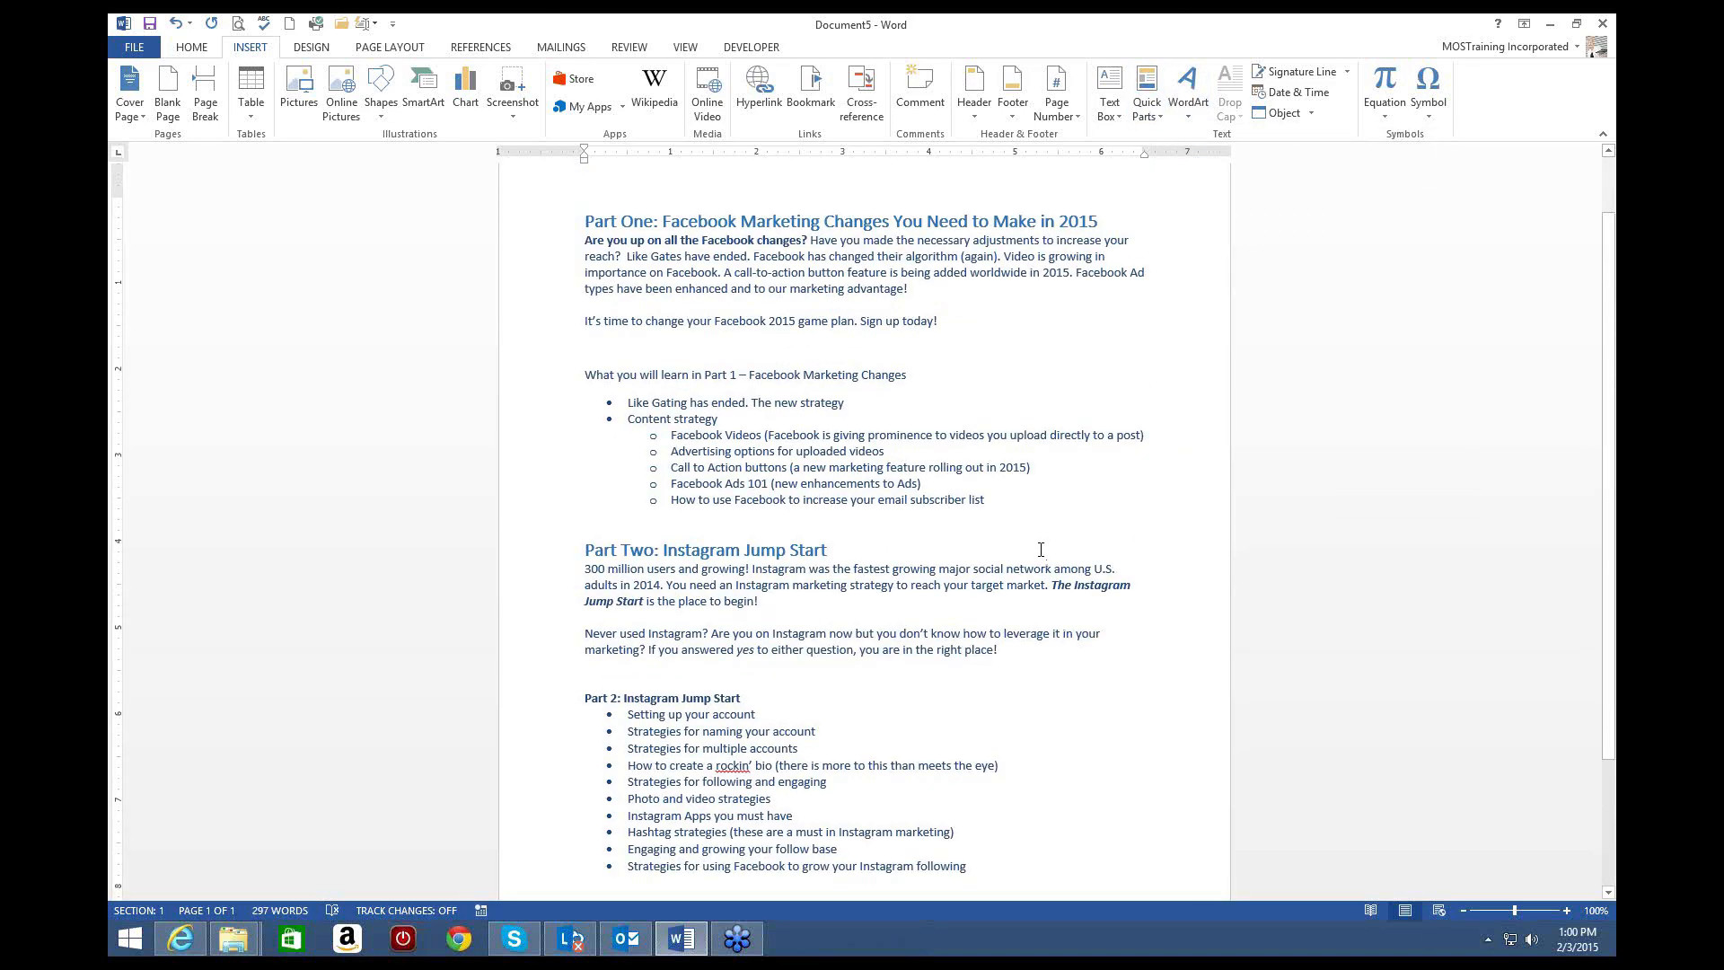
pyautogui.scroll(2, 1041, 549)
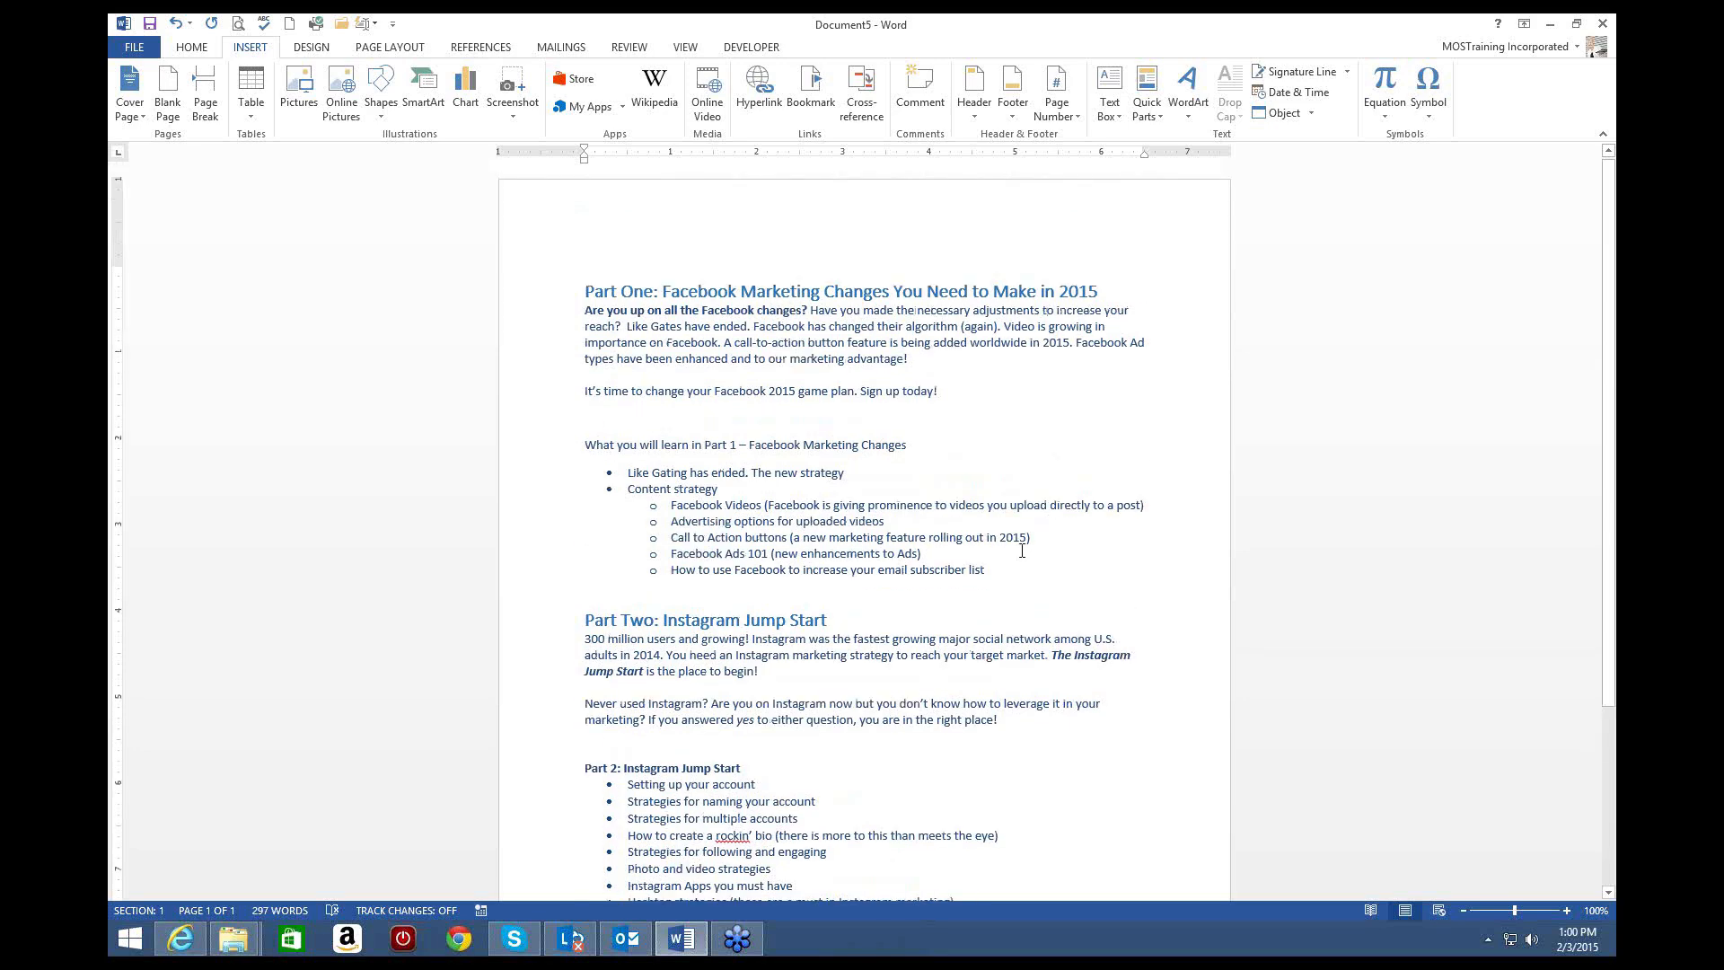
# Step: Replace "Jump Start" with "101" in the Part Two heading so it reads "Part Two: Instagram 101"
pyautogui.scroll(-3, 996, 569)
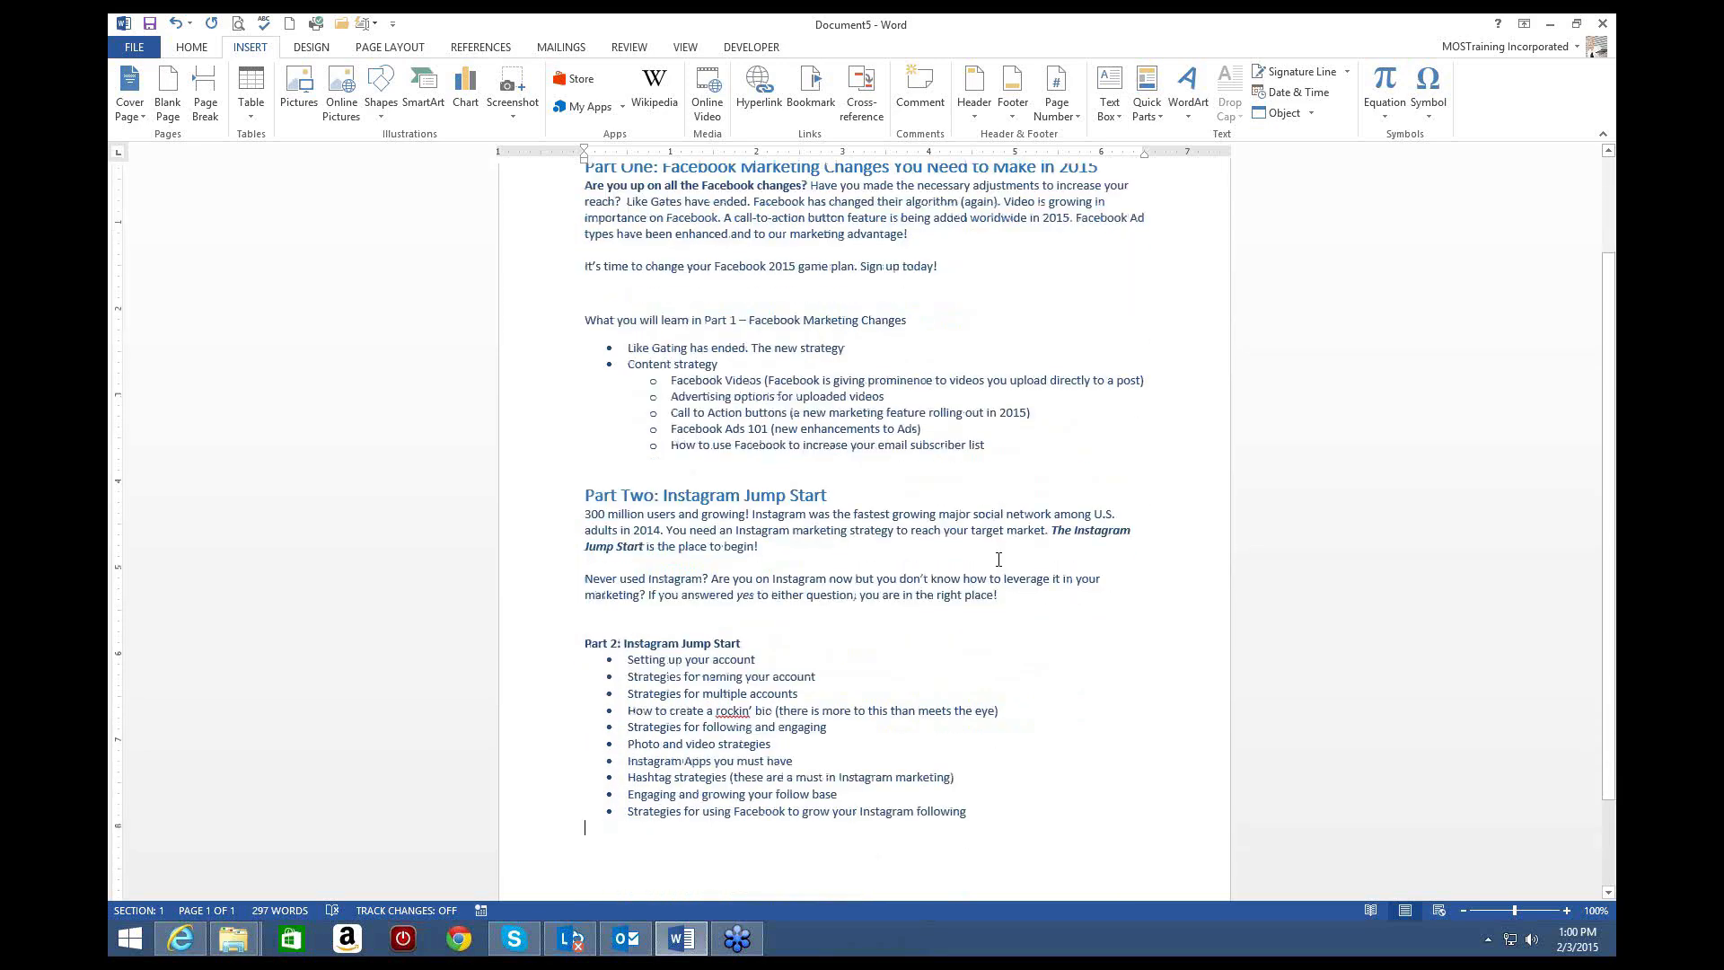
pyautogui.moveTo(785, 500); pyautogui.dragTo(882, 499)
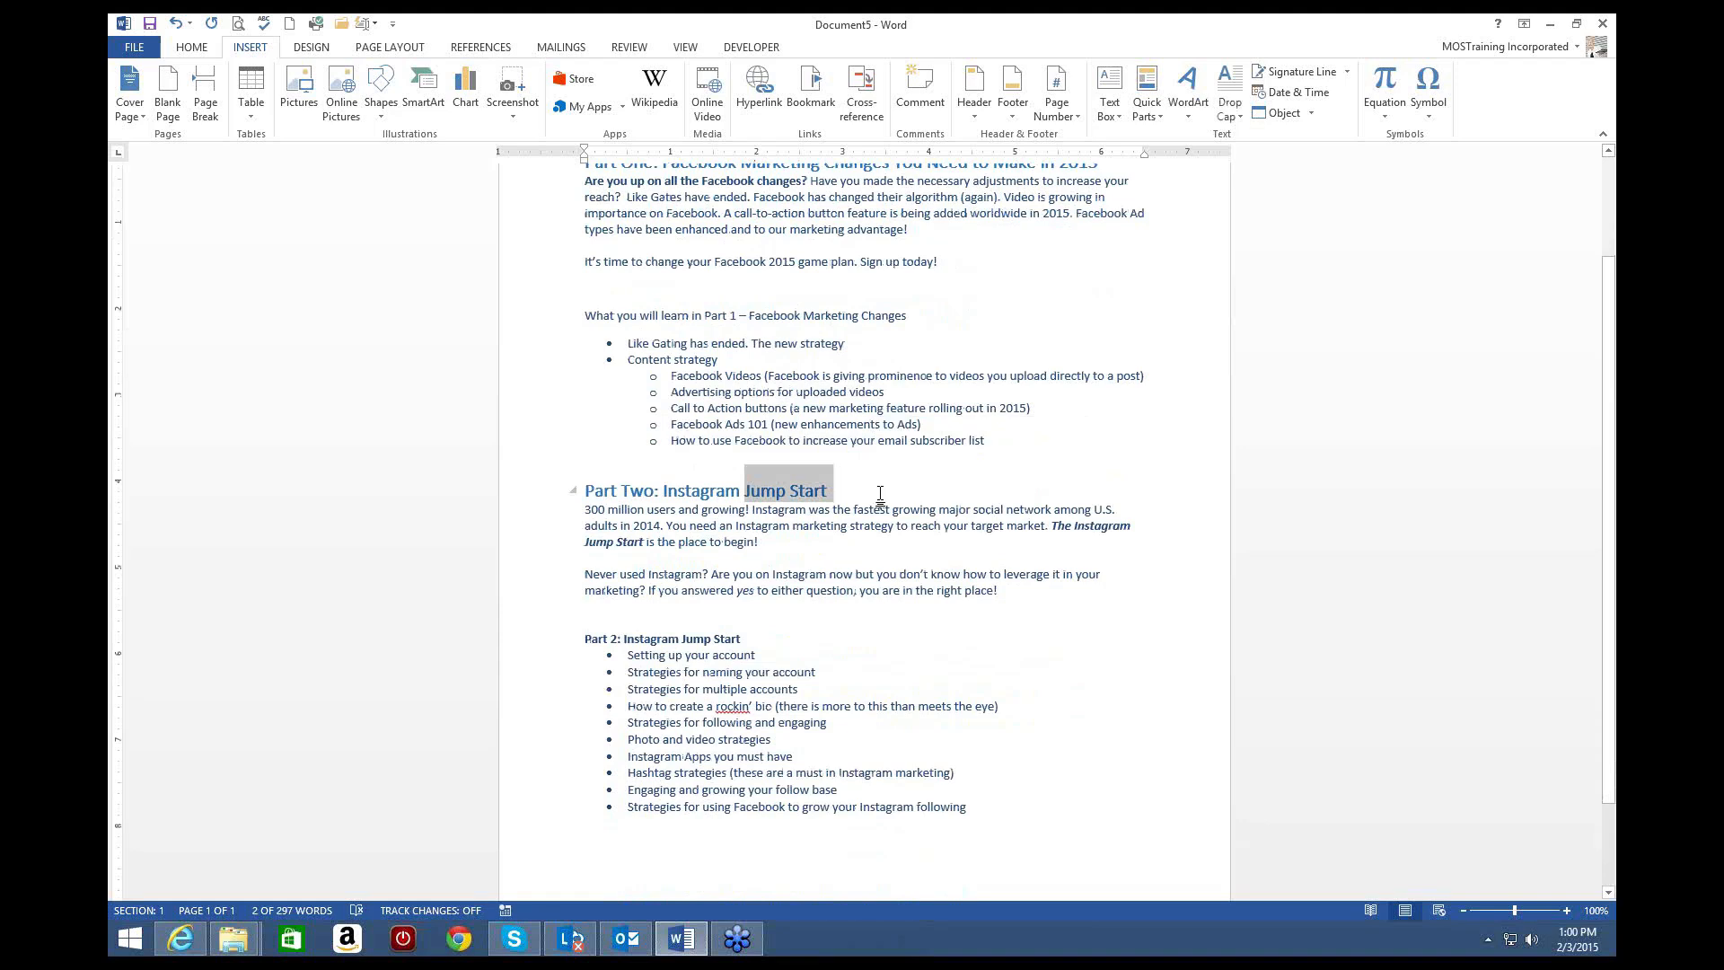
pyautogui.write('101')
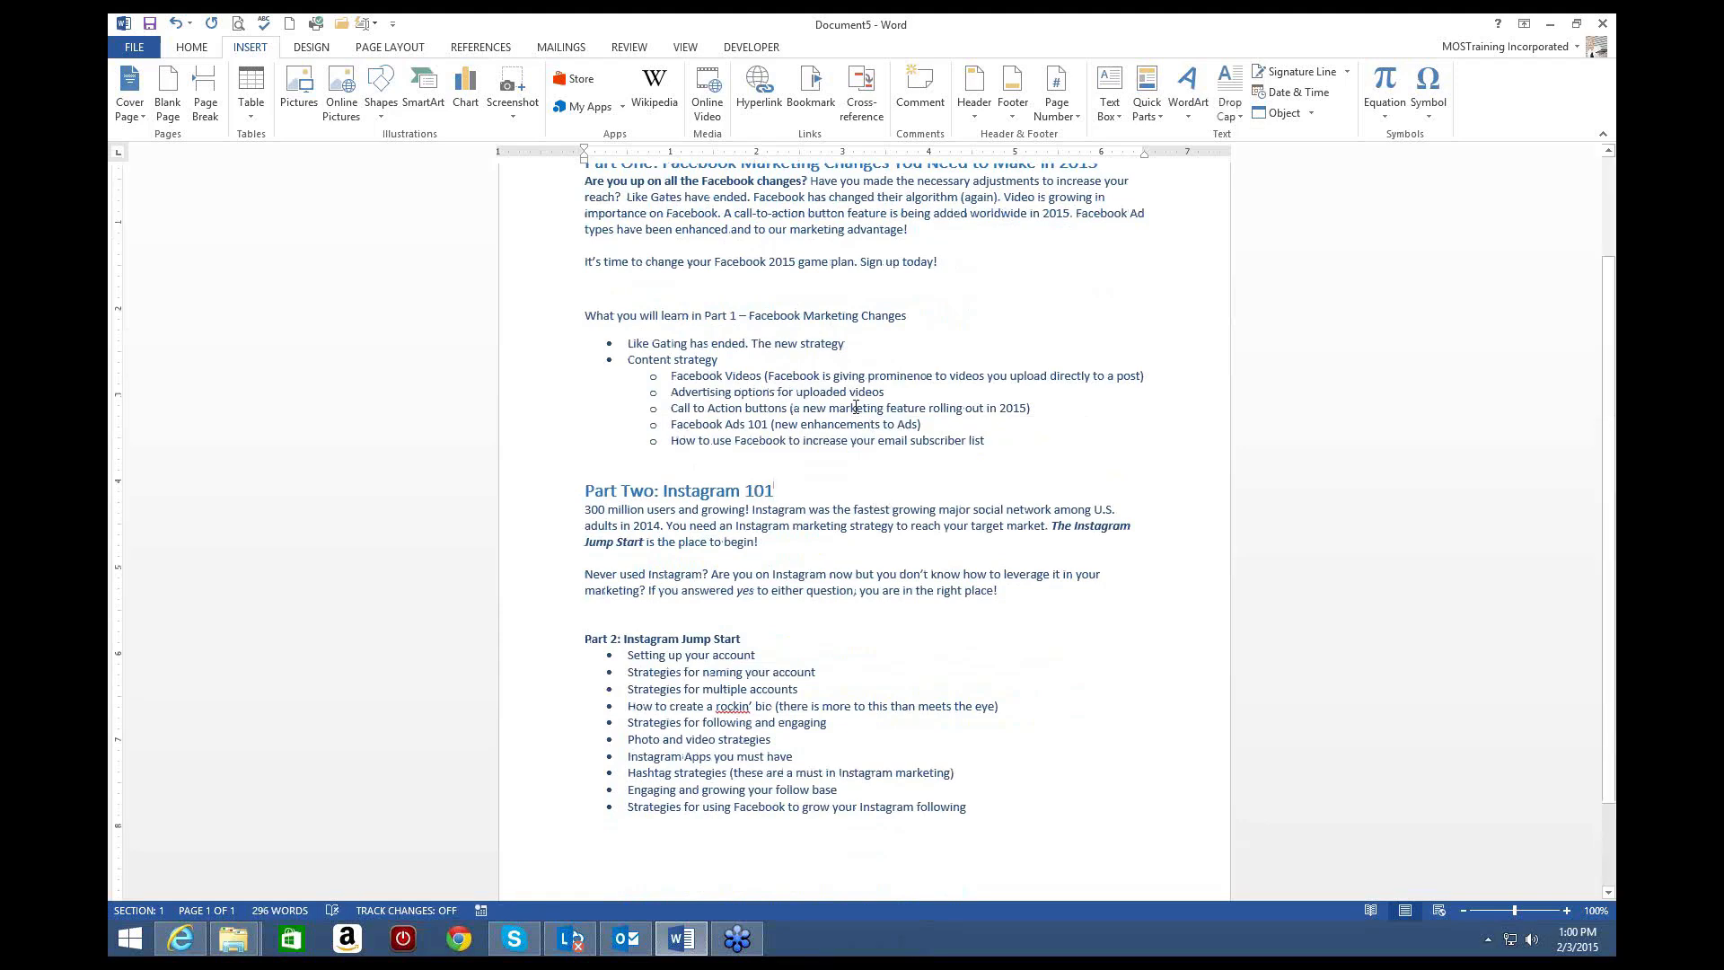
# Step: Select all the edited Facebook and Instagram text, view the settings for saving it as a new building block, and cancel without saving
pyautogui.scroll(3, 856, 407)
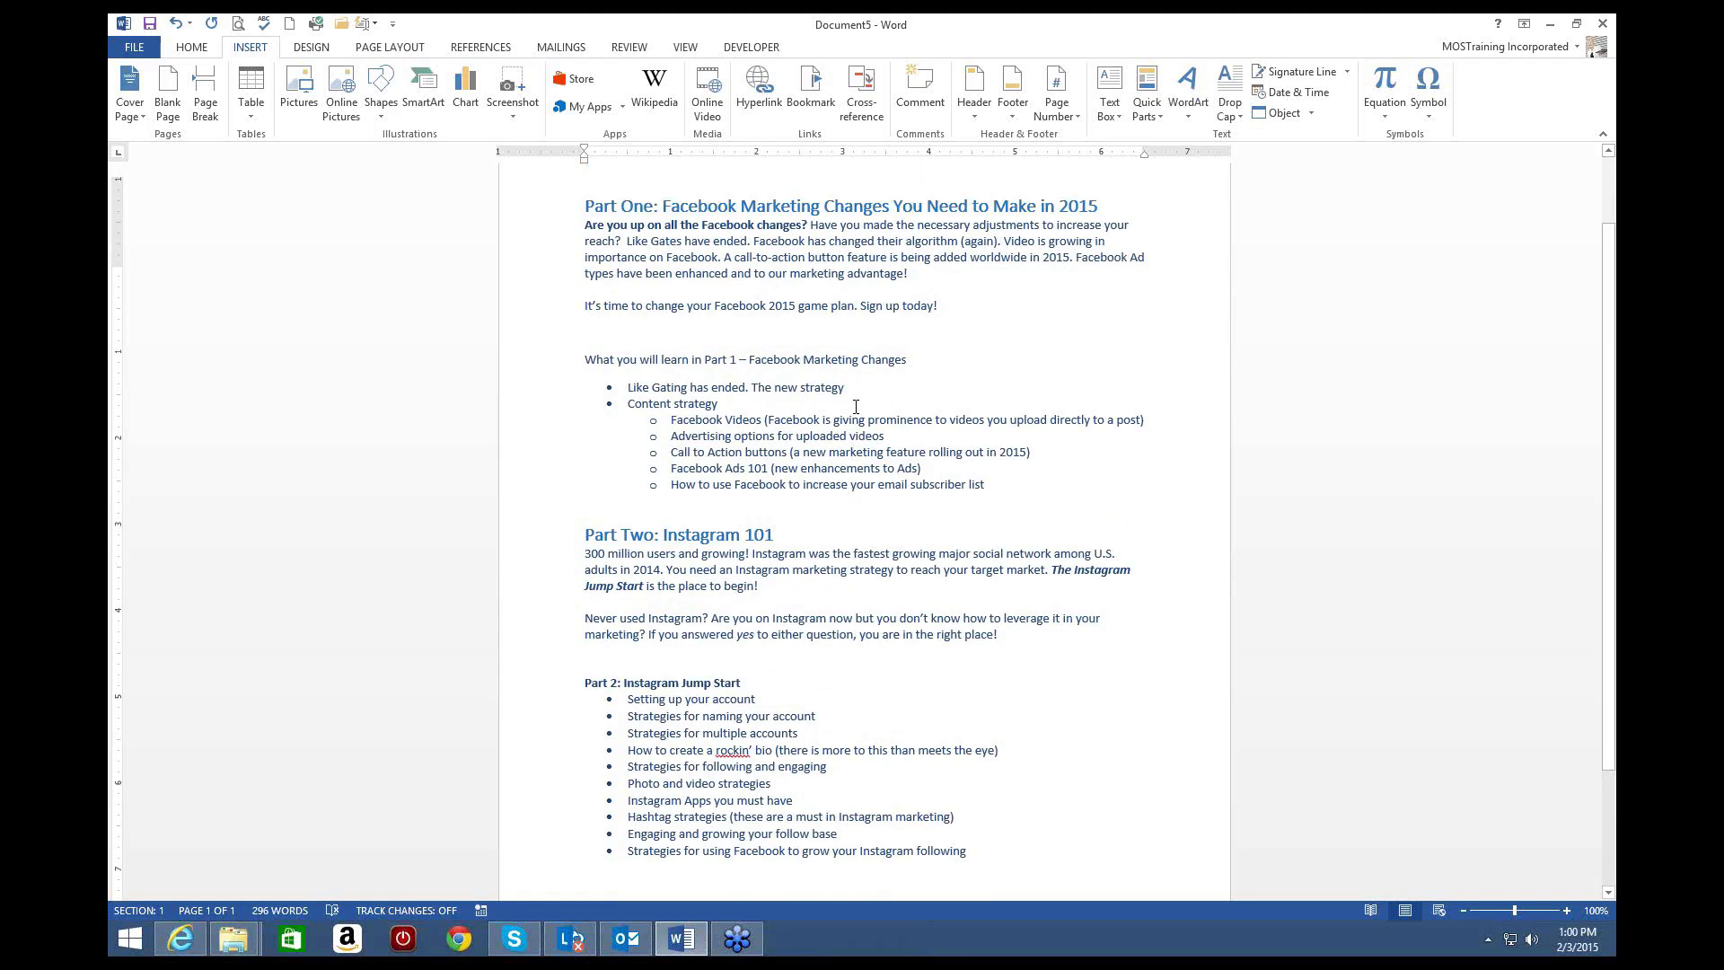
pyautogui.moveTo(585, 280); pyautogui.dragTo(1047, 950)
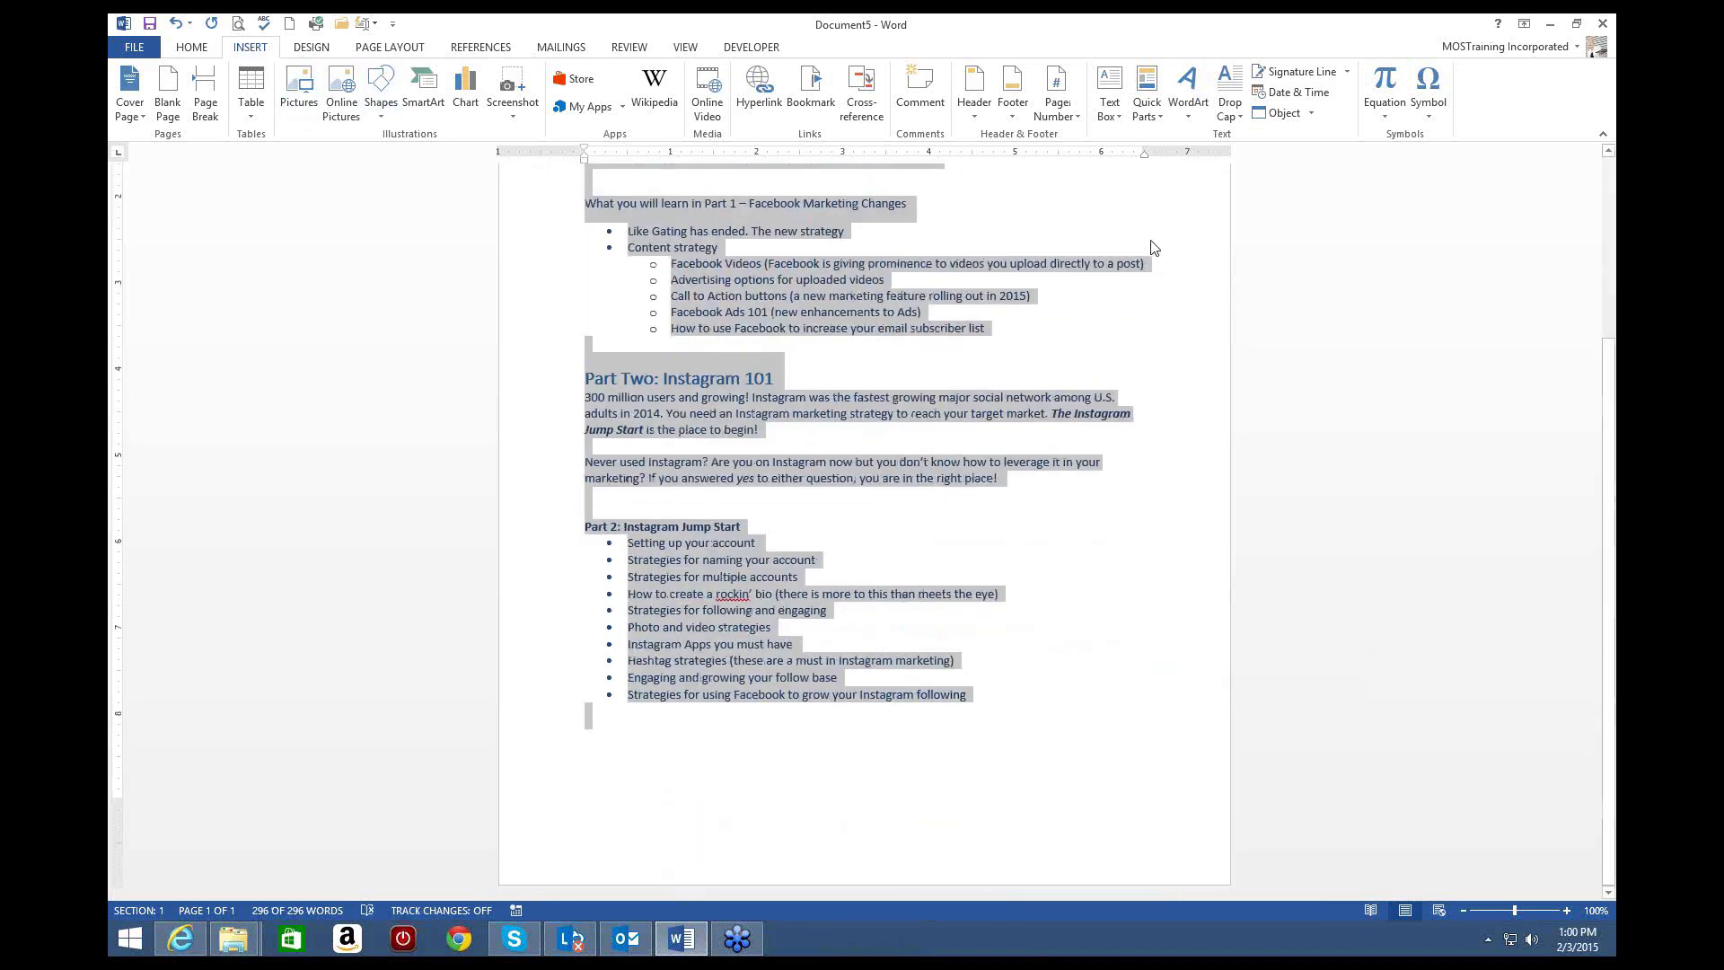
pyautogui.click(1159, 119)
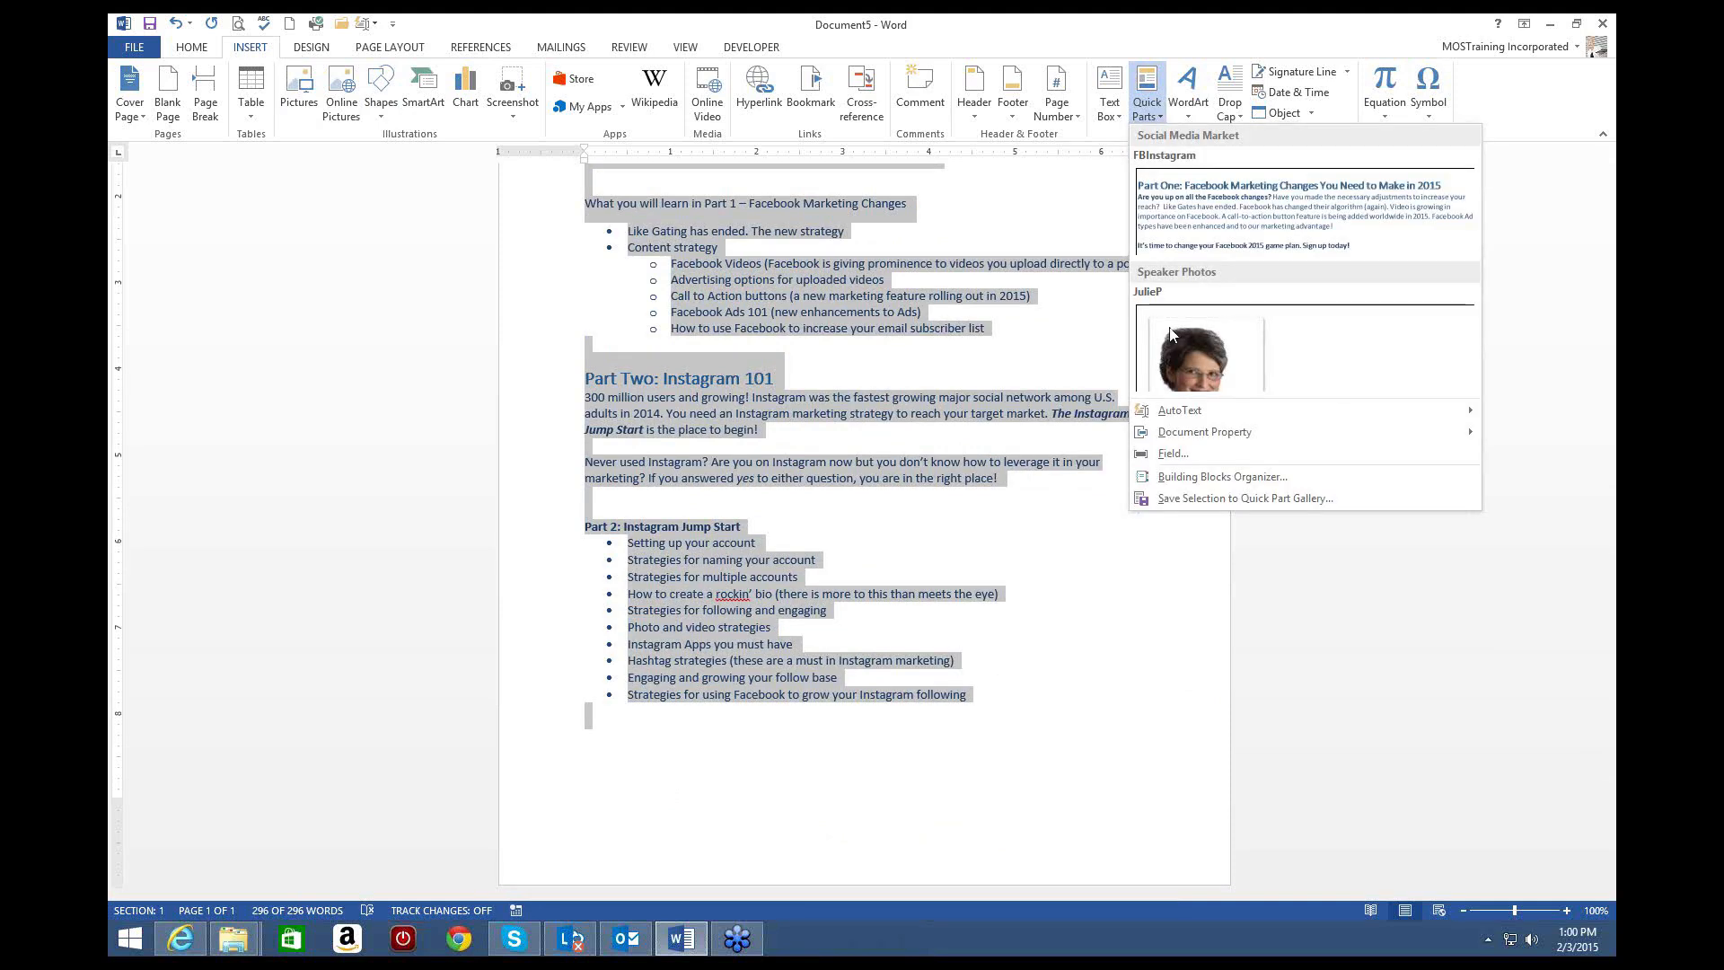
pyautogui.click(1181, 501)
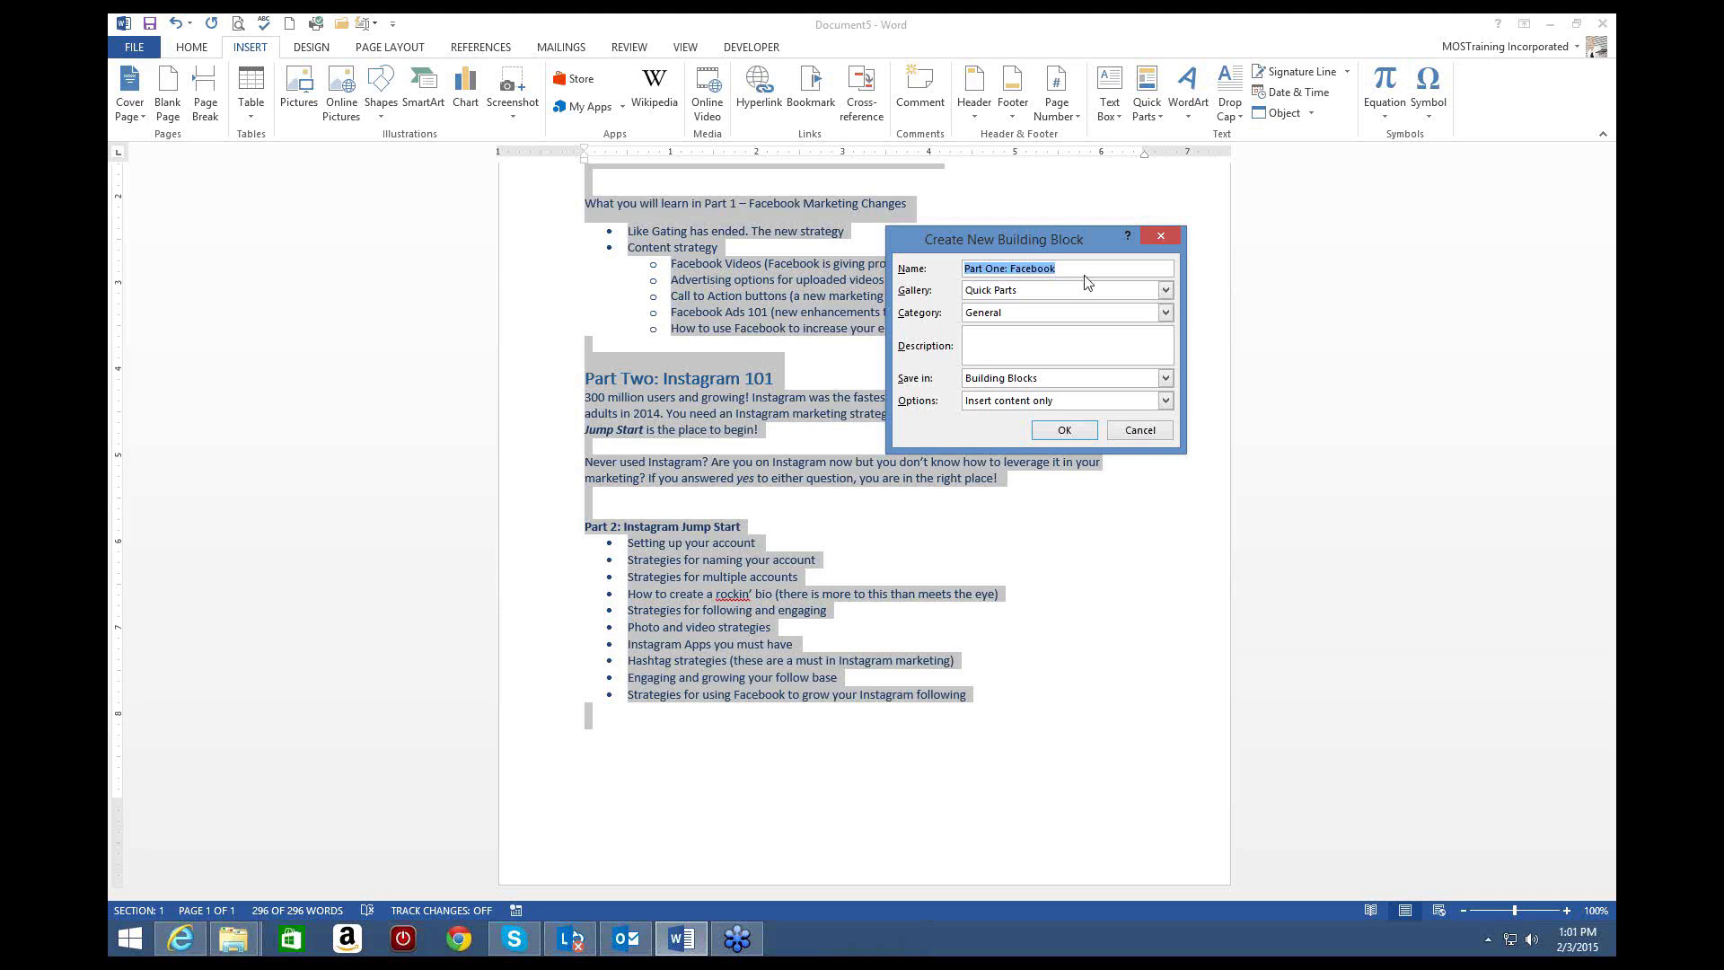
pyautogui.click(1139, 430)
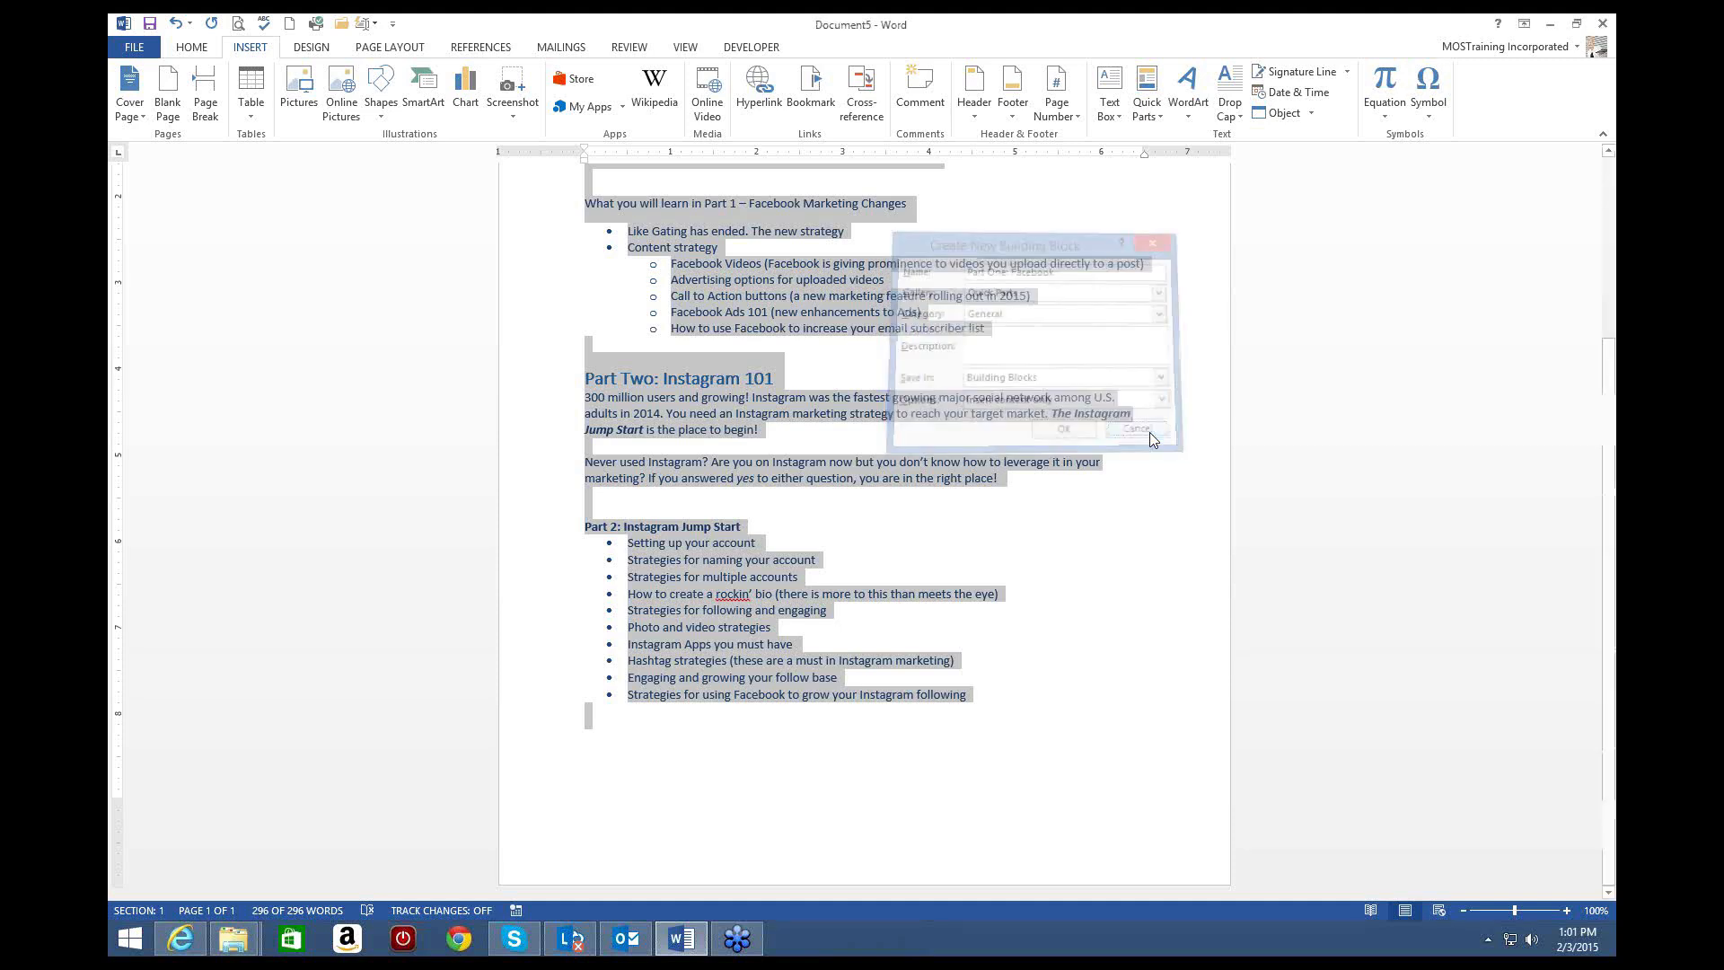
pyautogui.click(793, 380)
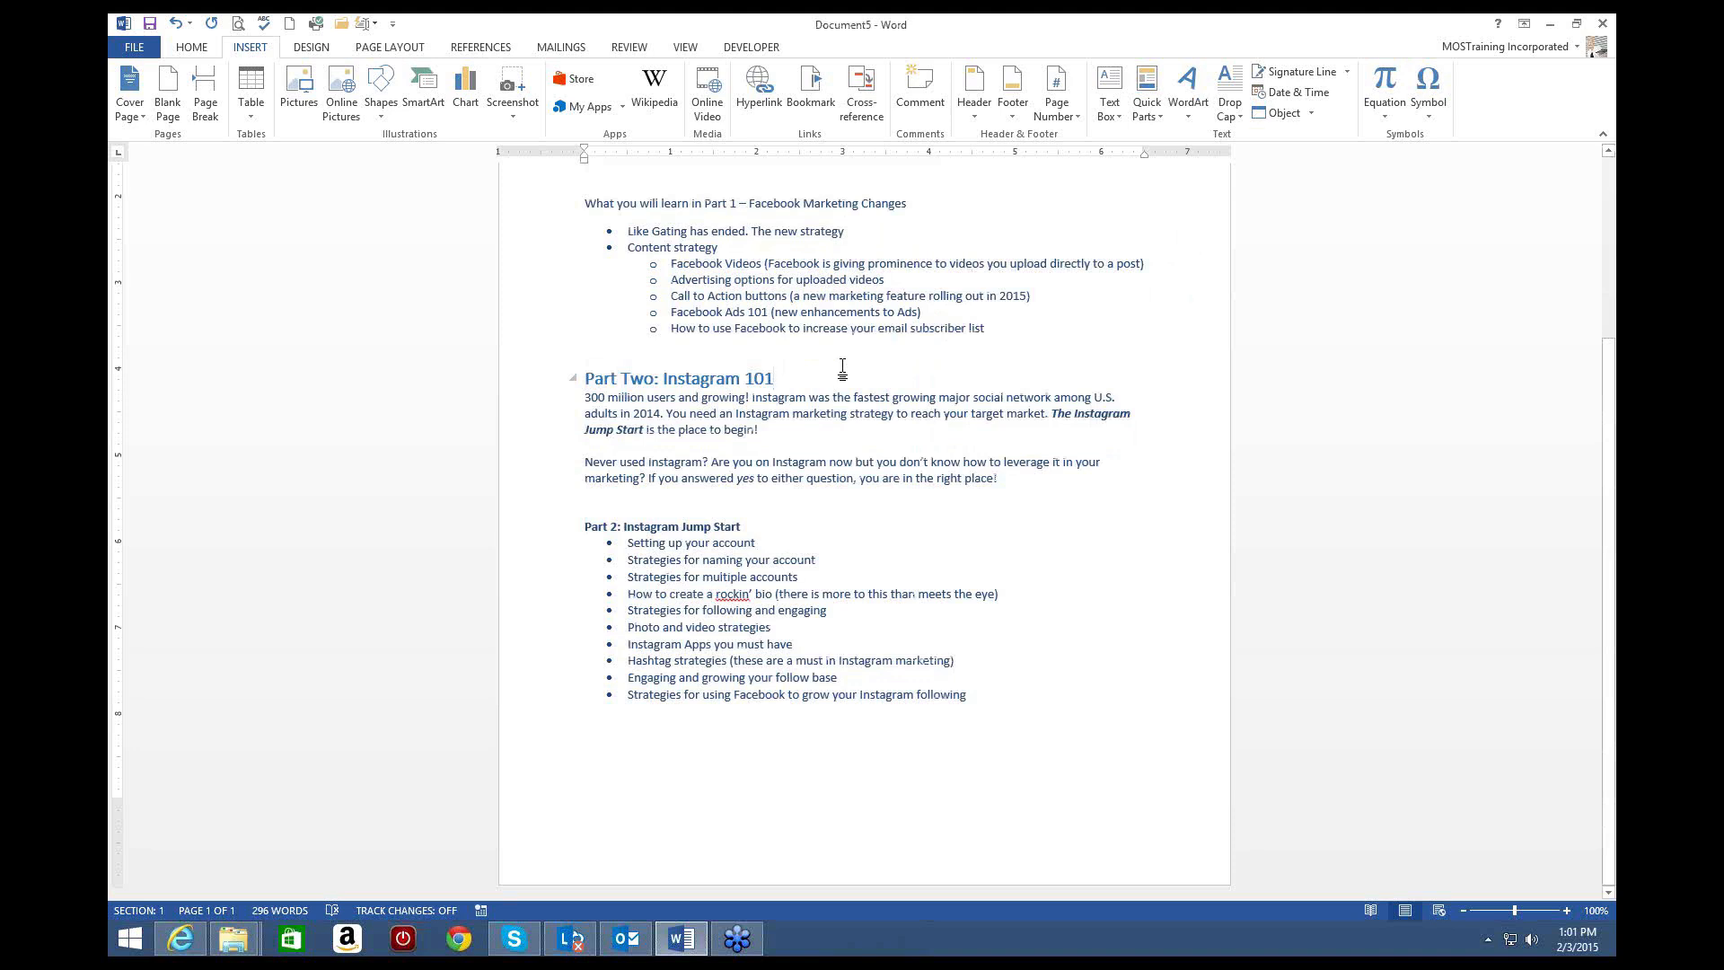
# Step: Select the Part One heading through "Sign up today!", examine the gallery choices for saving it as a building block, and cancel
pyautogui.scroll(3, 844, 365)
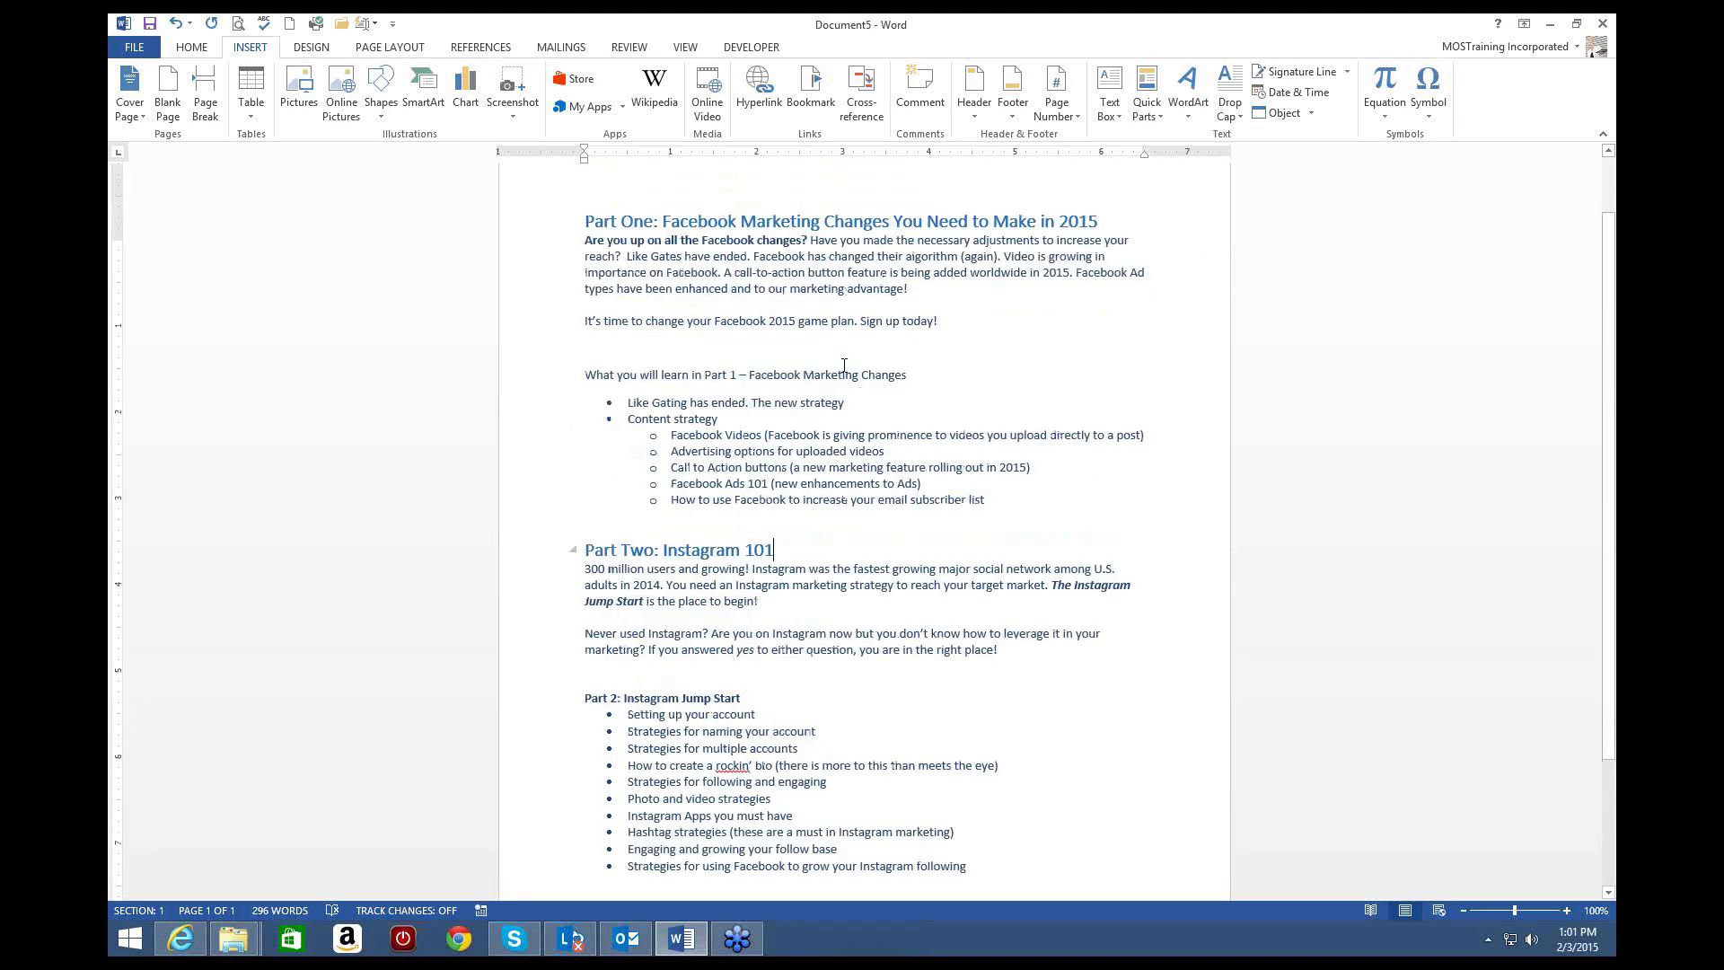
pyautogui.scroll(1, 844, 366)
pyautogui.scroll(1, 844, 365)
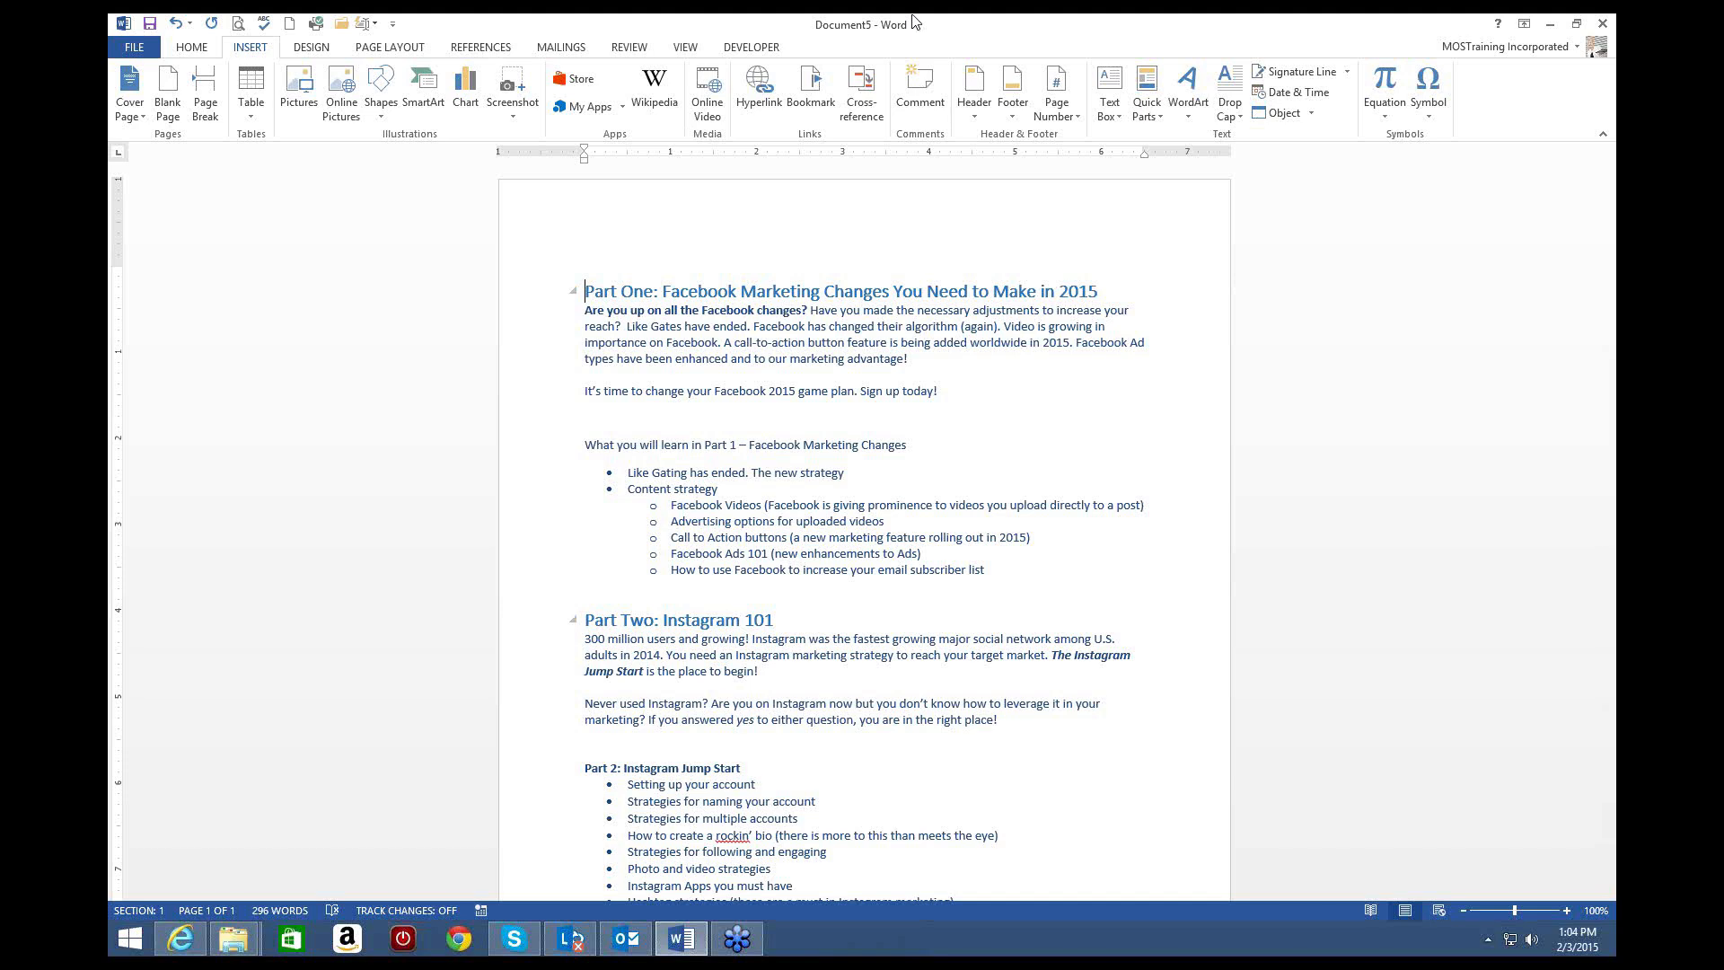
pyautogui.moveTo(586, 292); pyautogui.dragTo(942, 406)
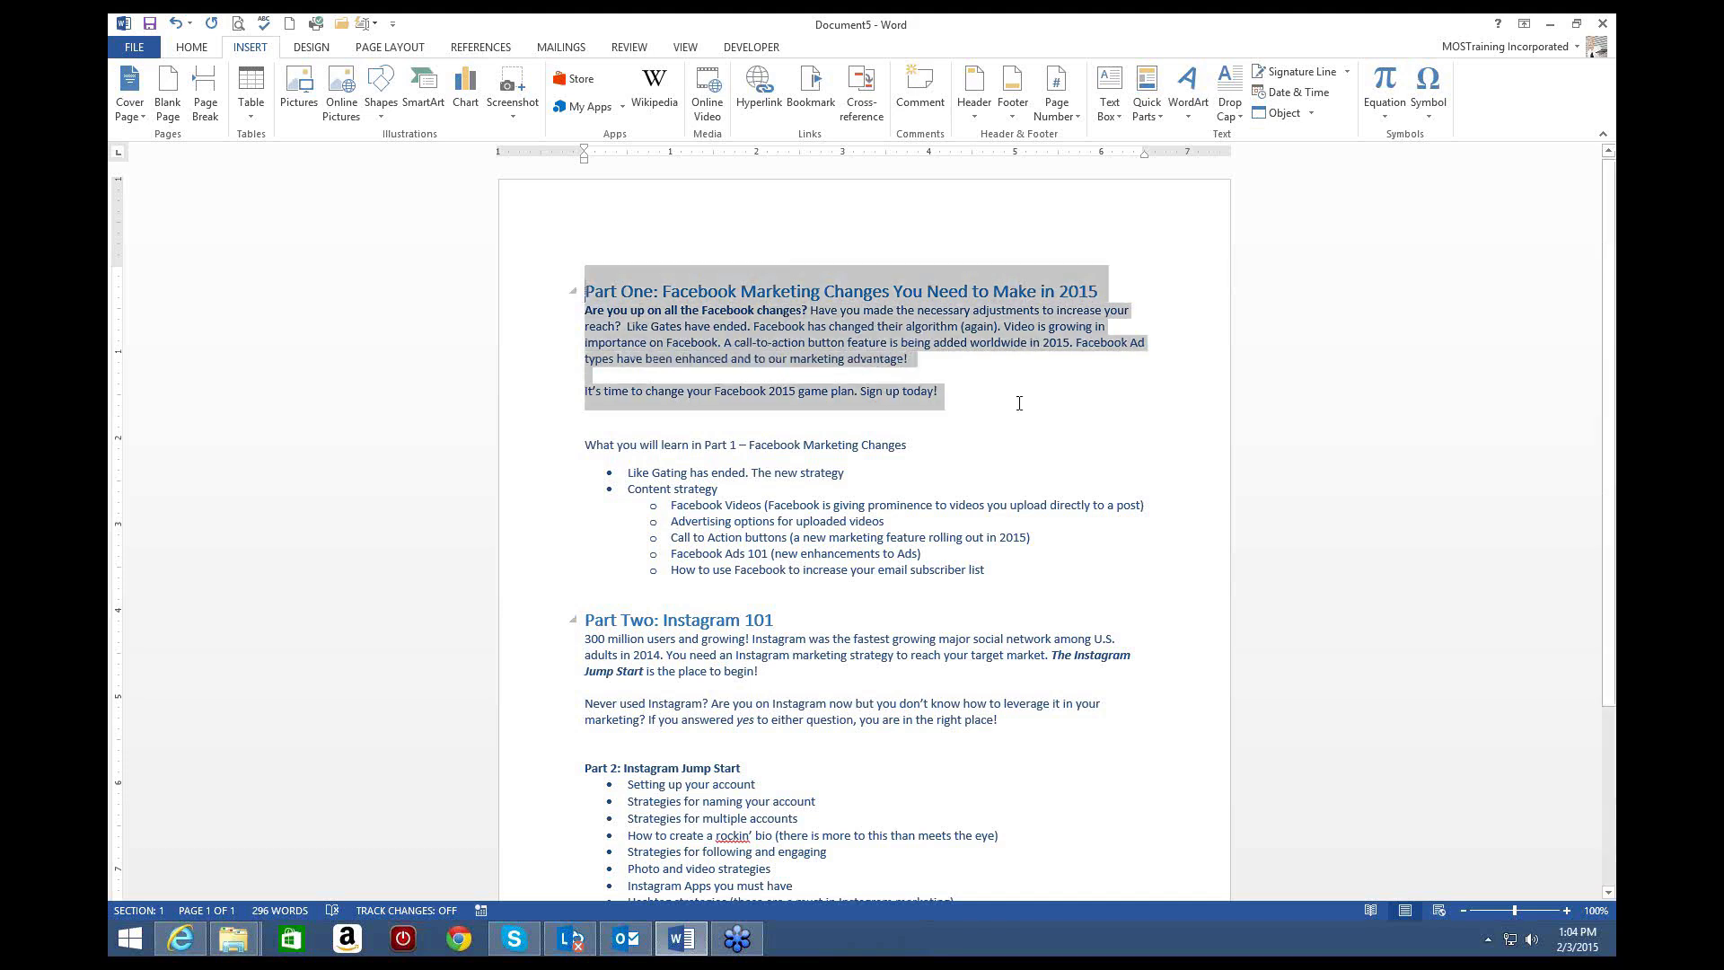
pyautogui.click(1161, 118)
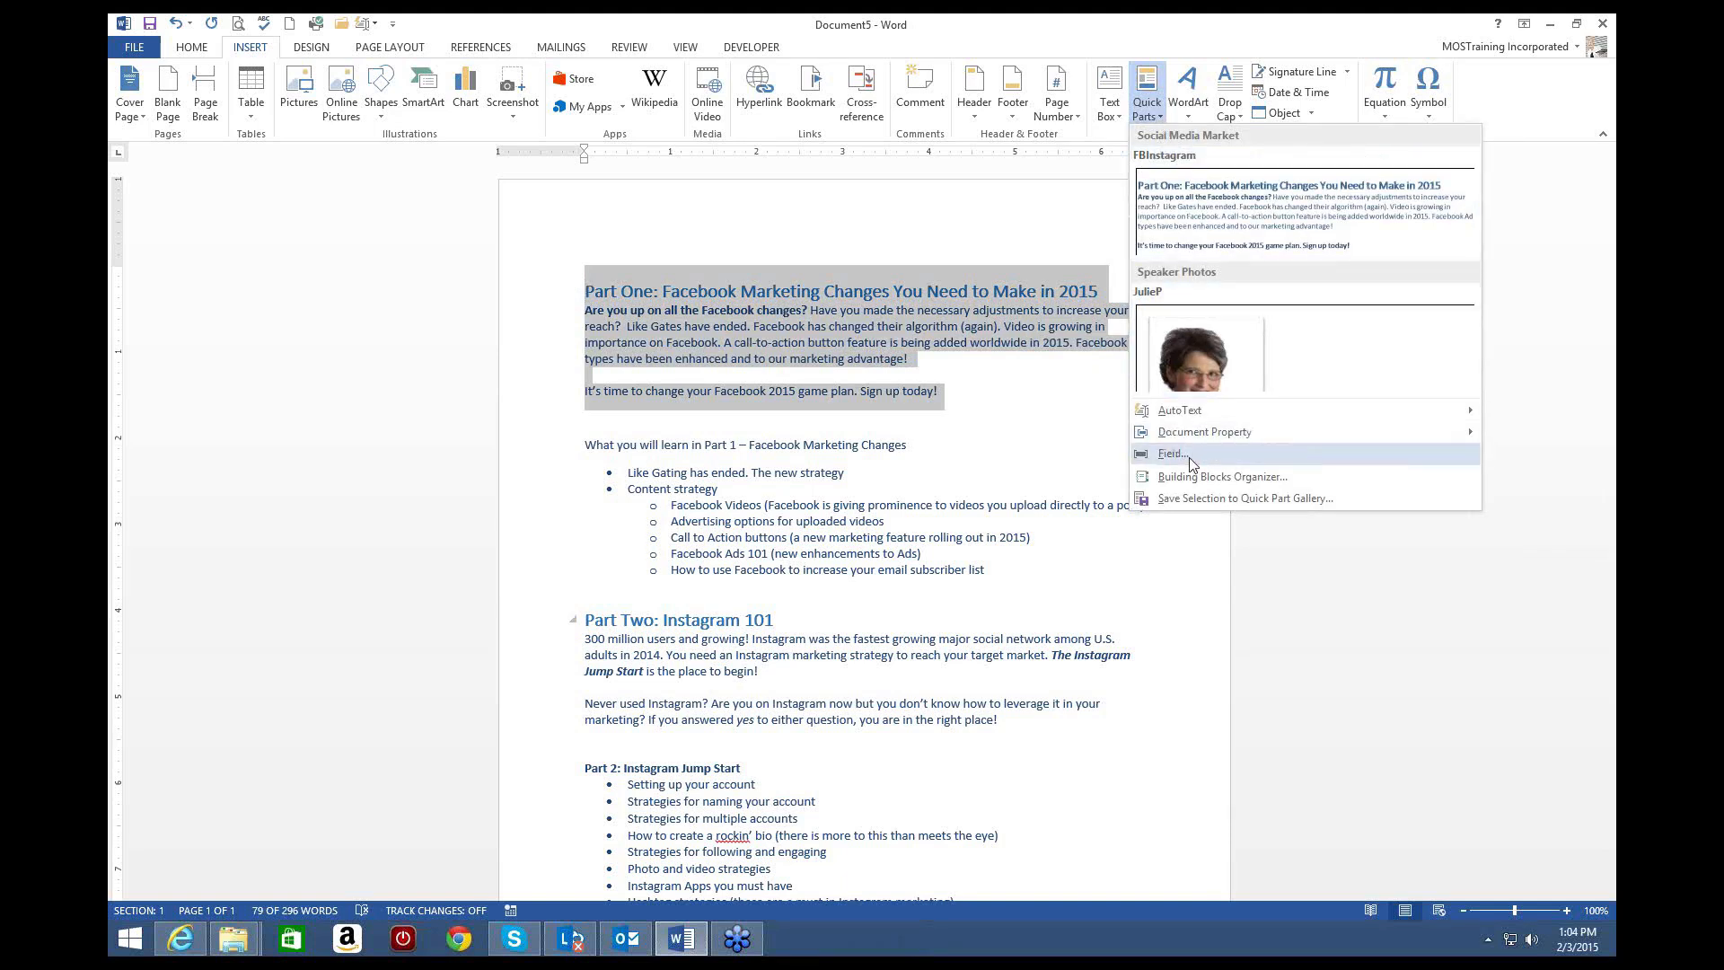
pyautogui.click(1167, 500)
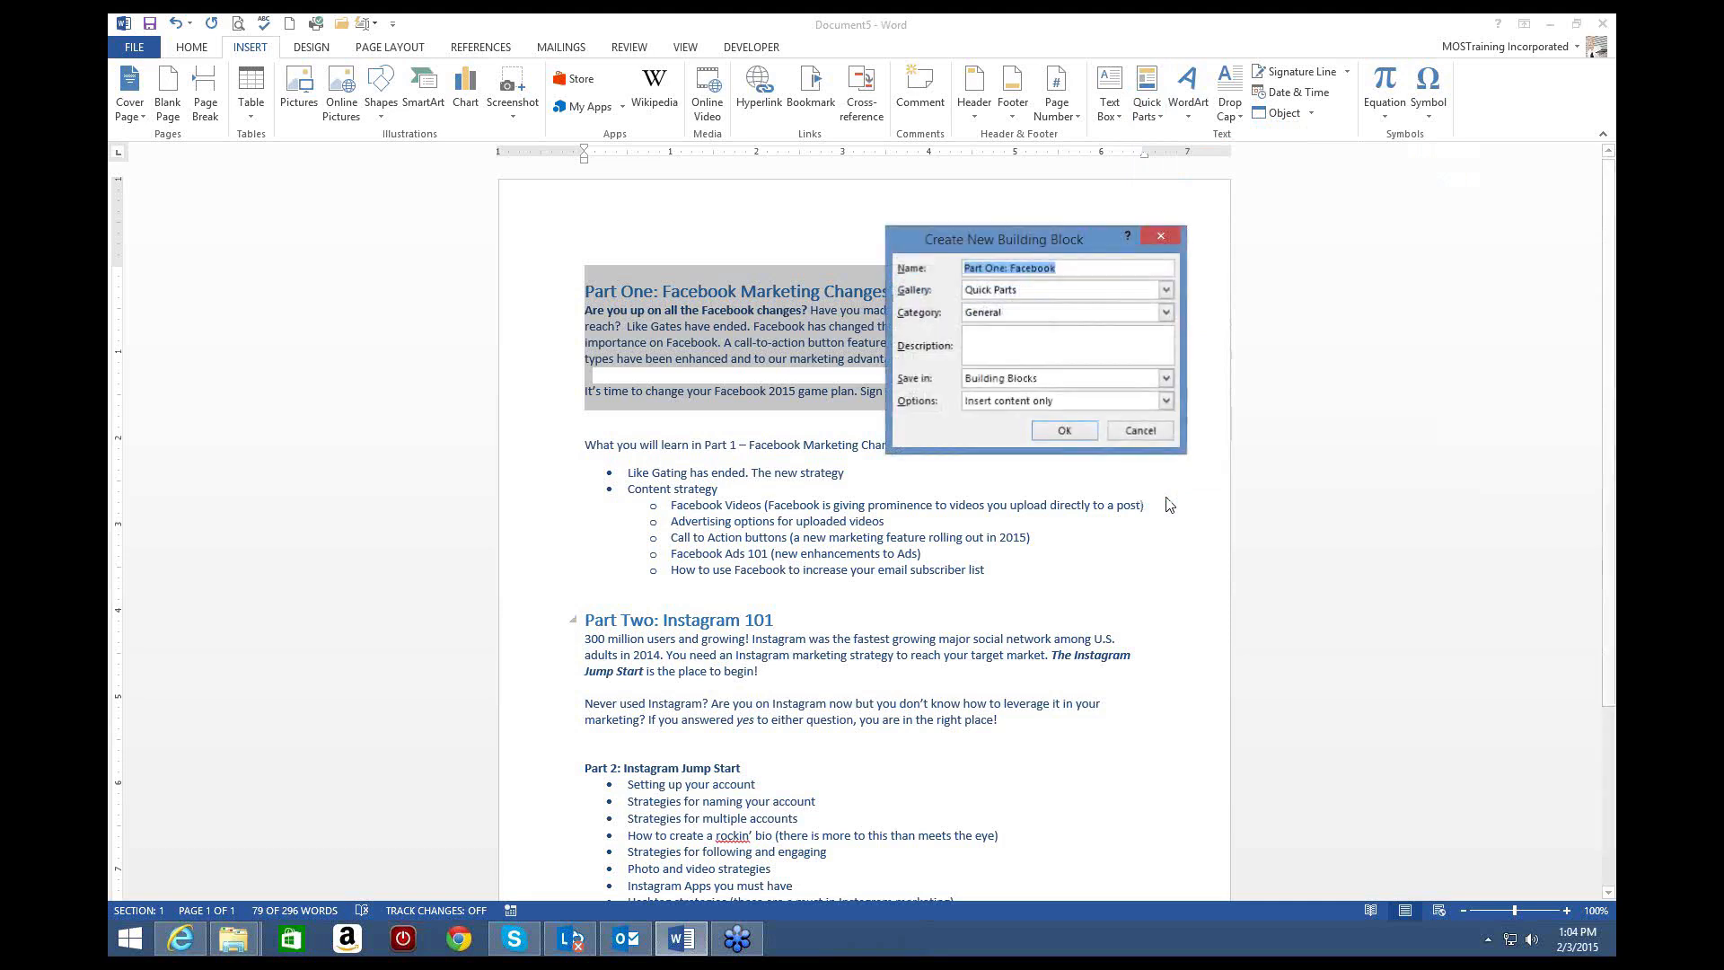
pyautogui.click(1165, 290)
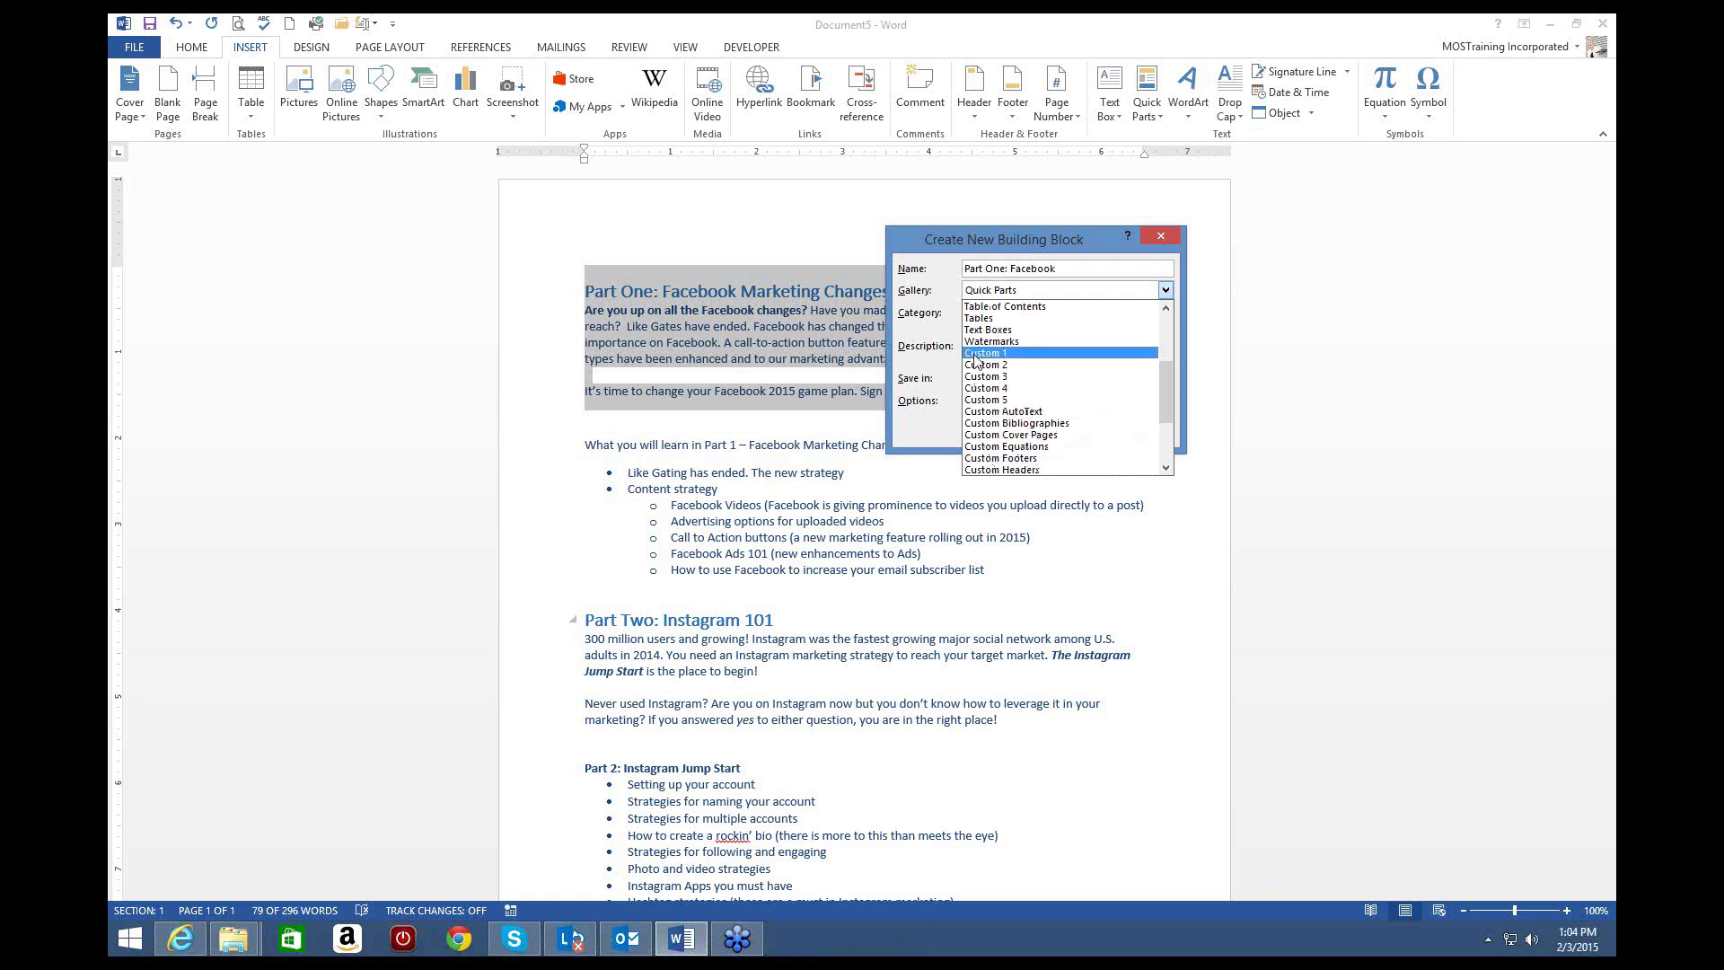
pyautogui.scroll(-2, 976, 357)
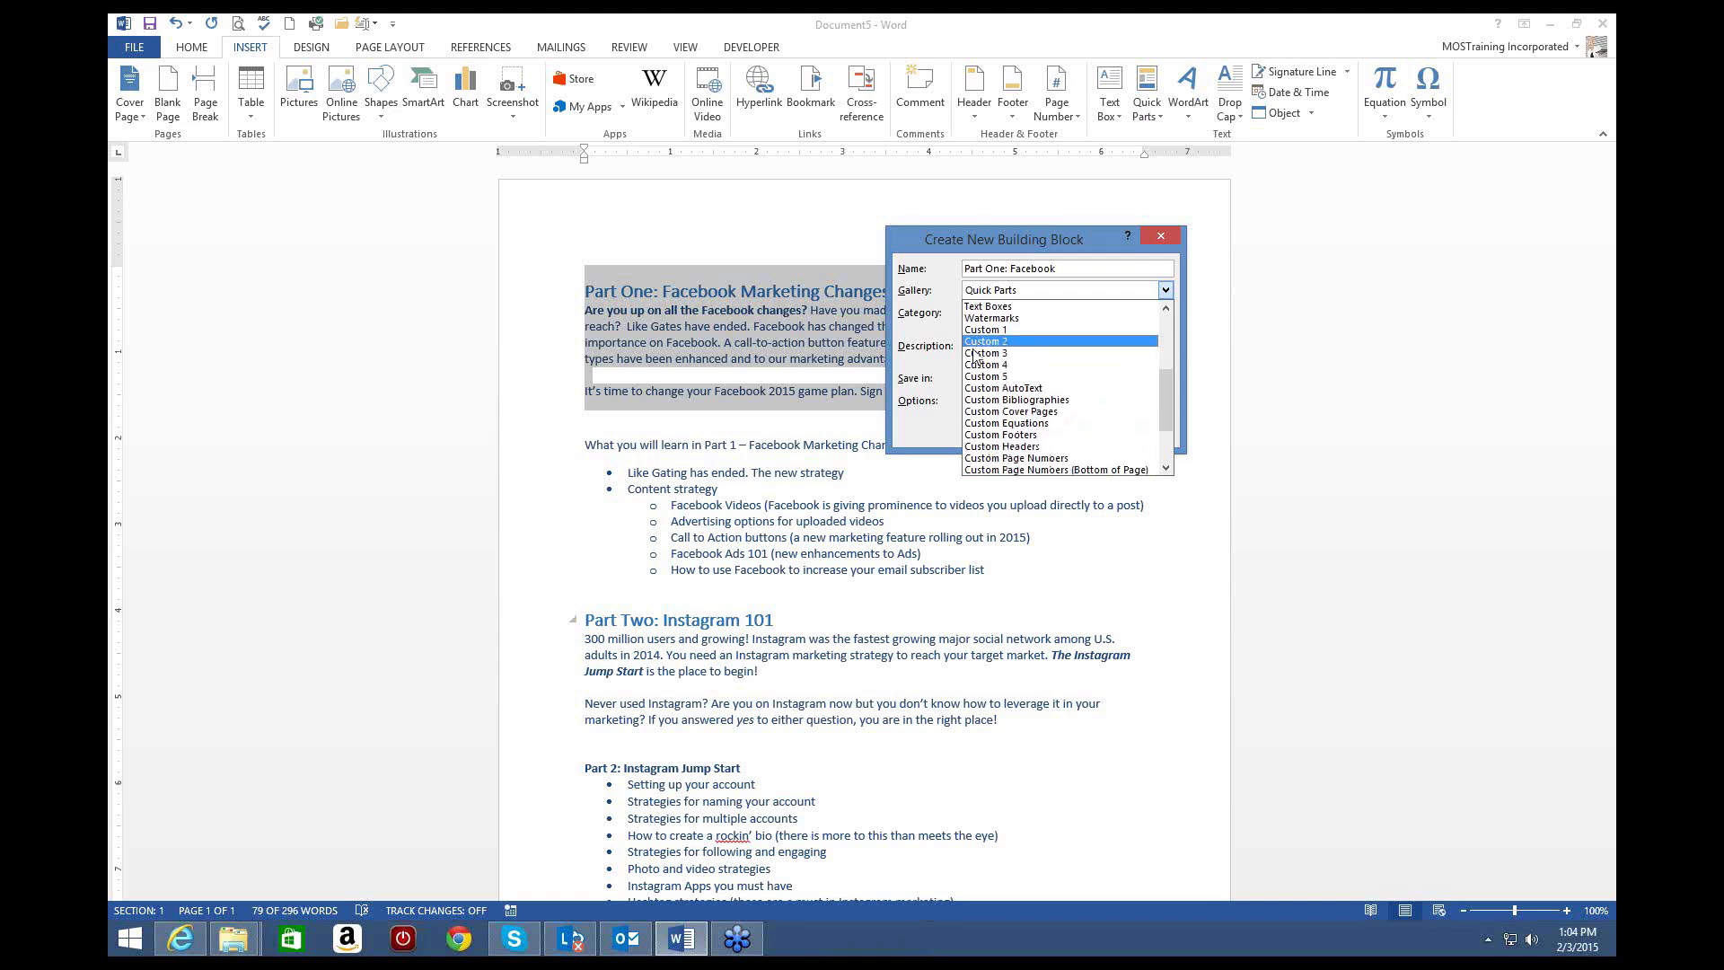
pyautogui.scroll(2, 997, 359)
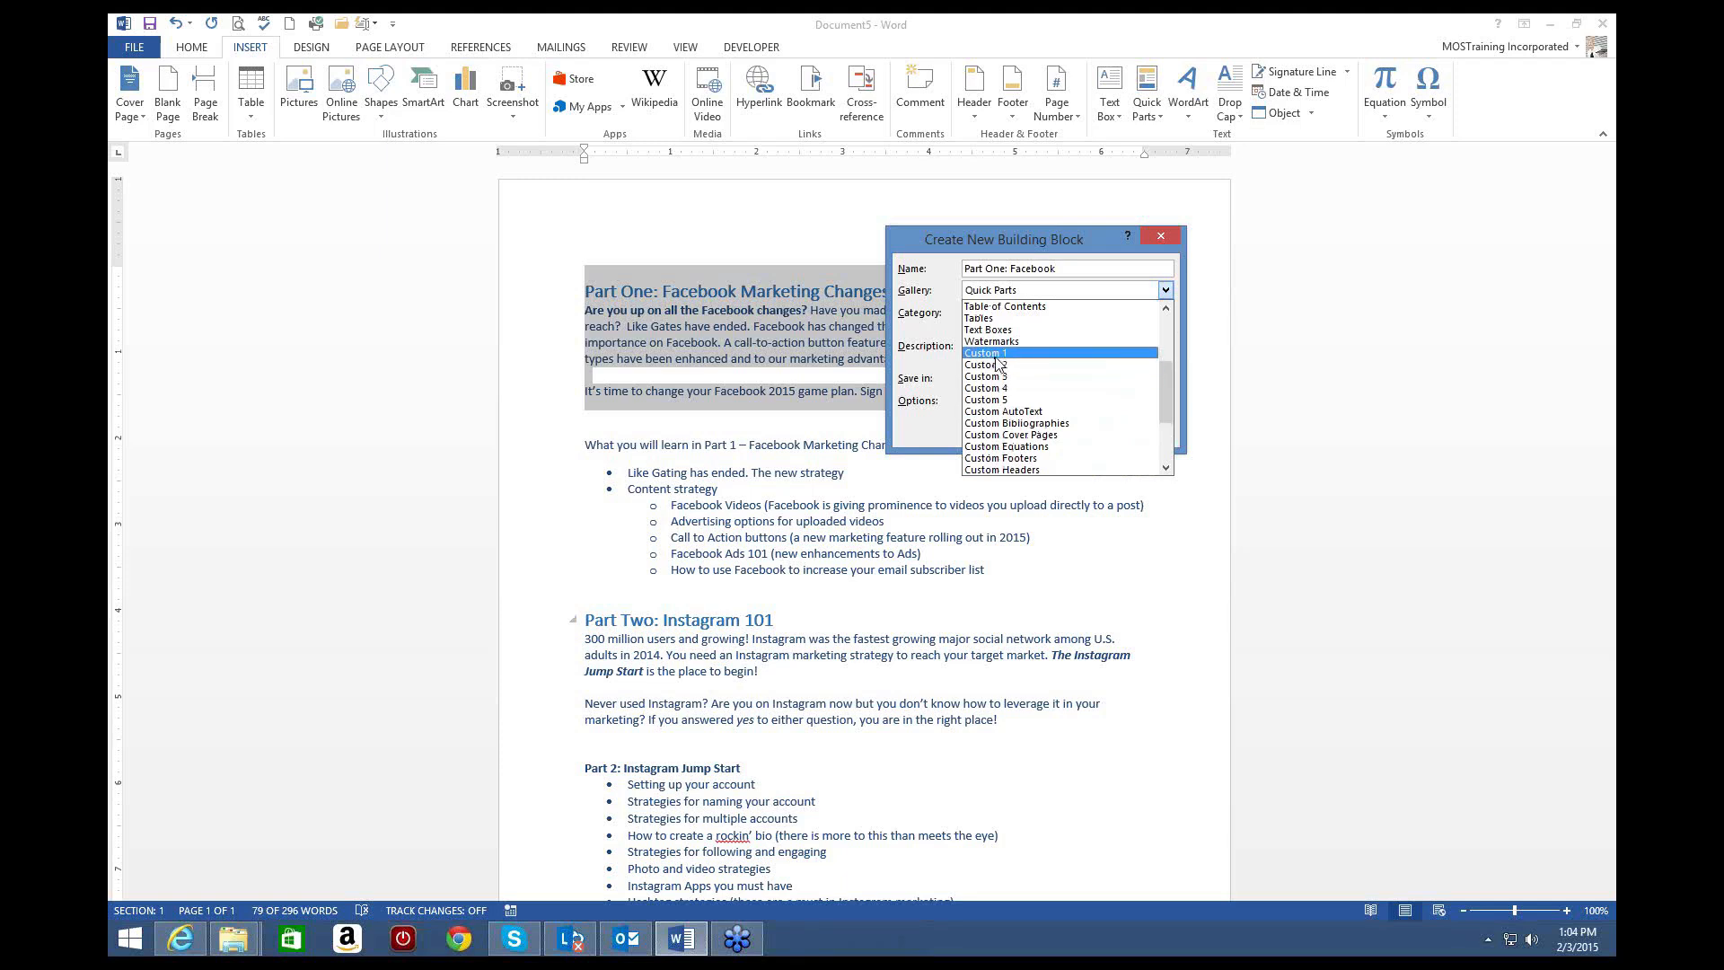
pyautogui.scroll(-2, 1010, 363)
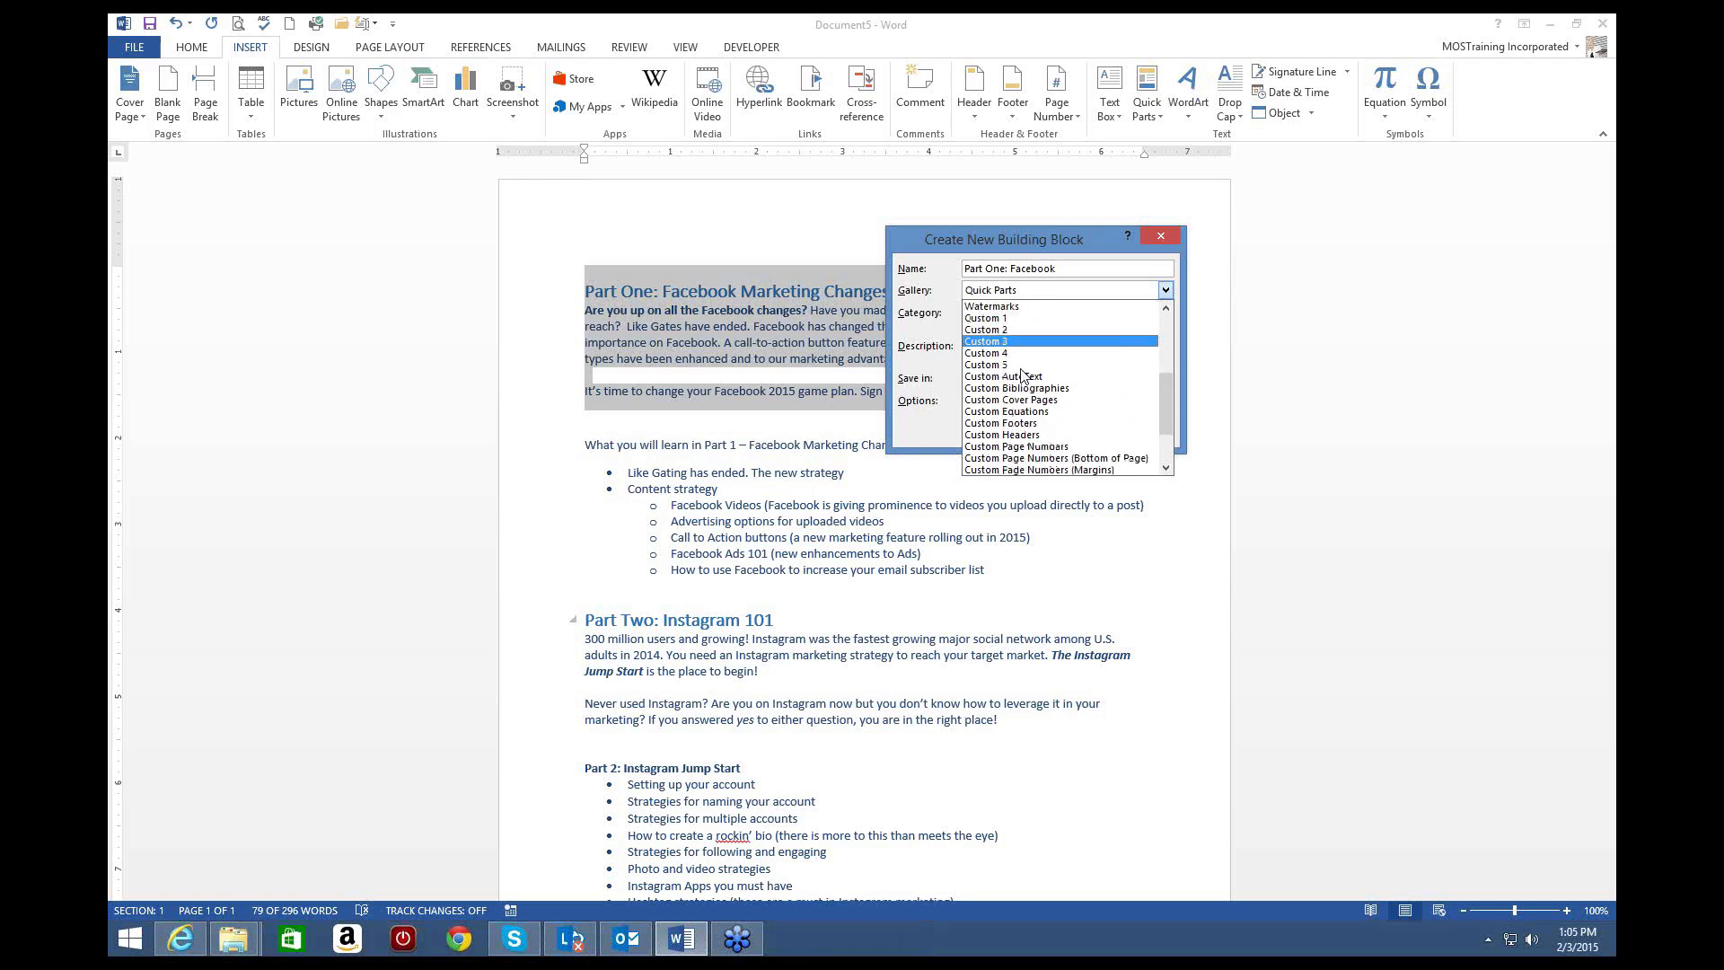
pyautogui.scroll(-2, 1023, 376)
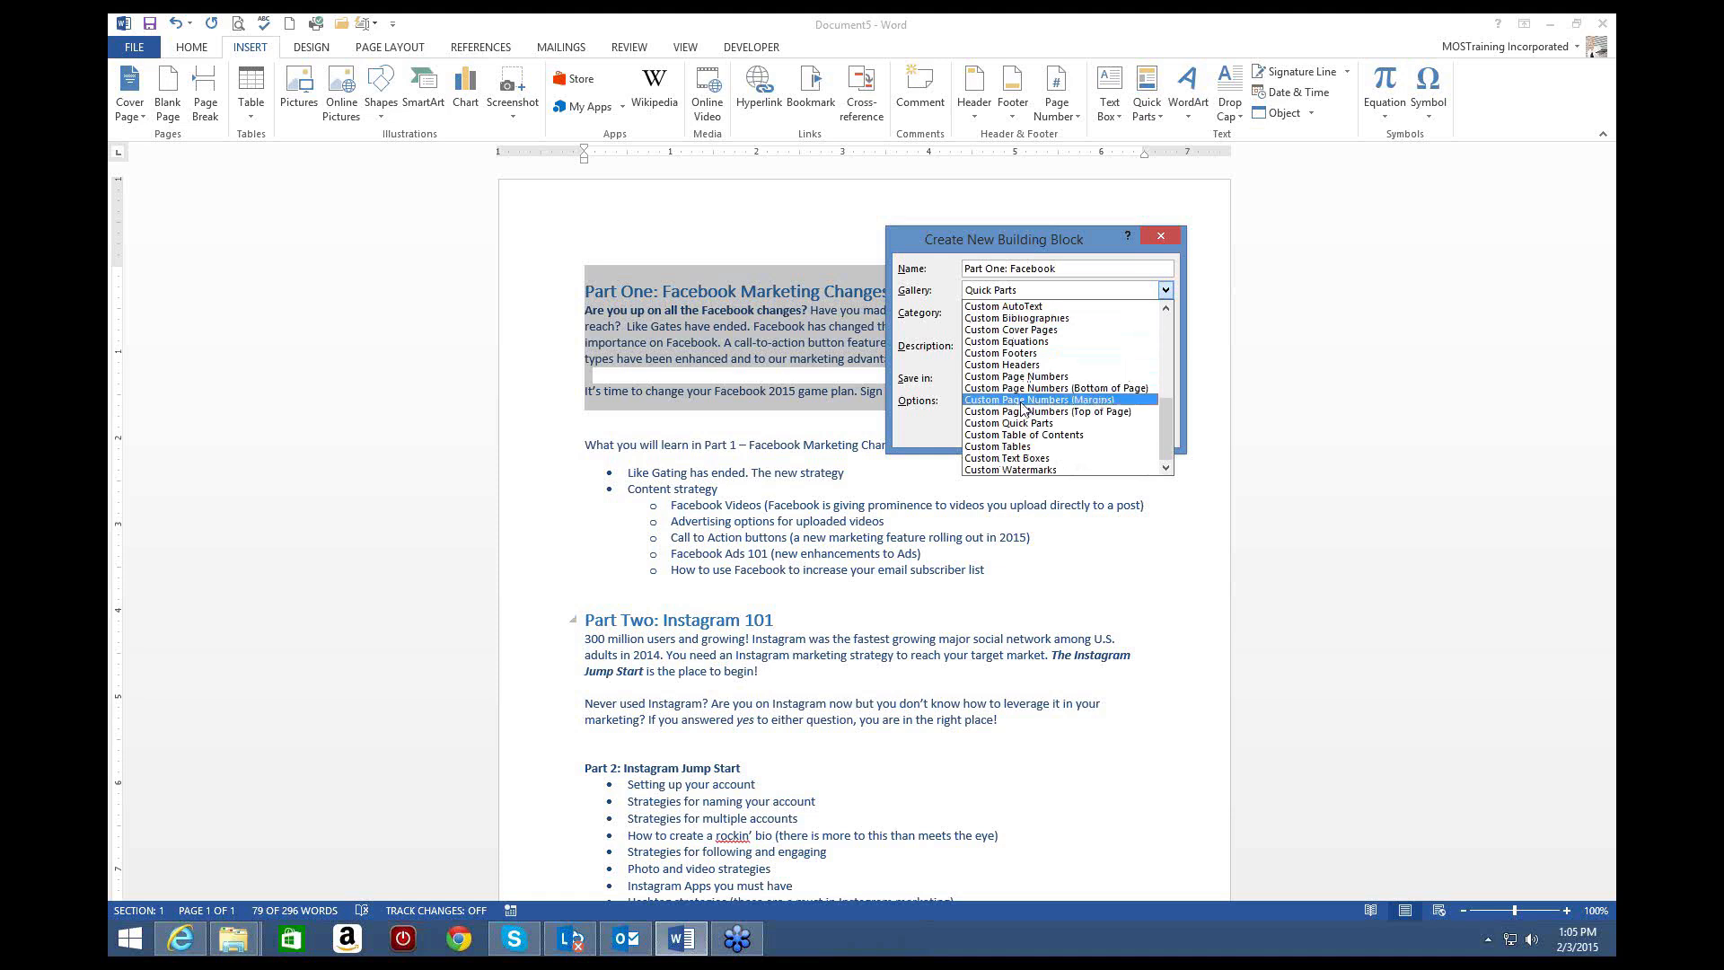
pyautogui.scroll(-5, 1023, 404)
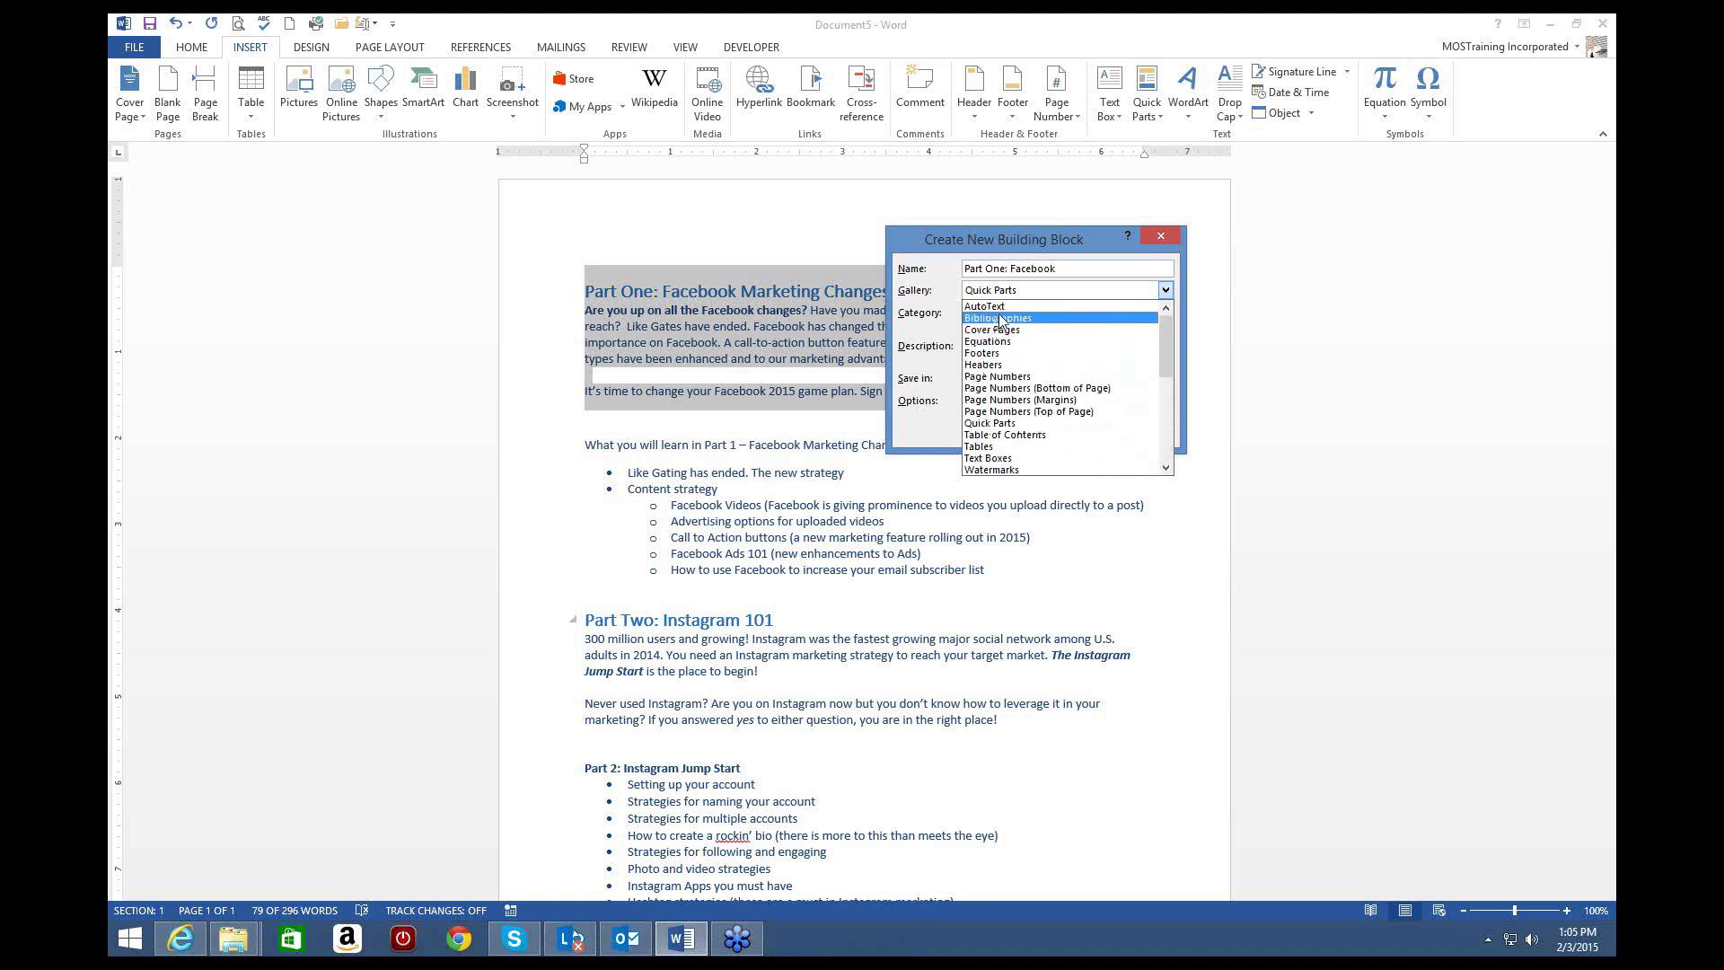
pyautogui.scroll(-4, 1037, 352)
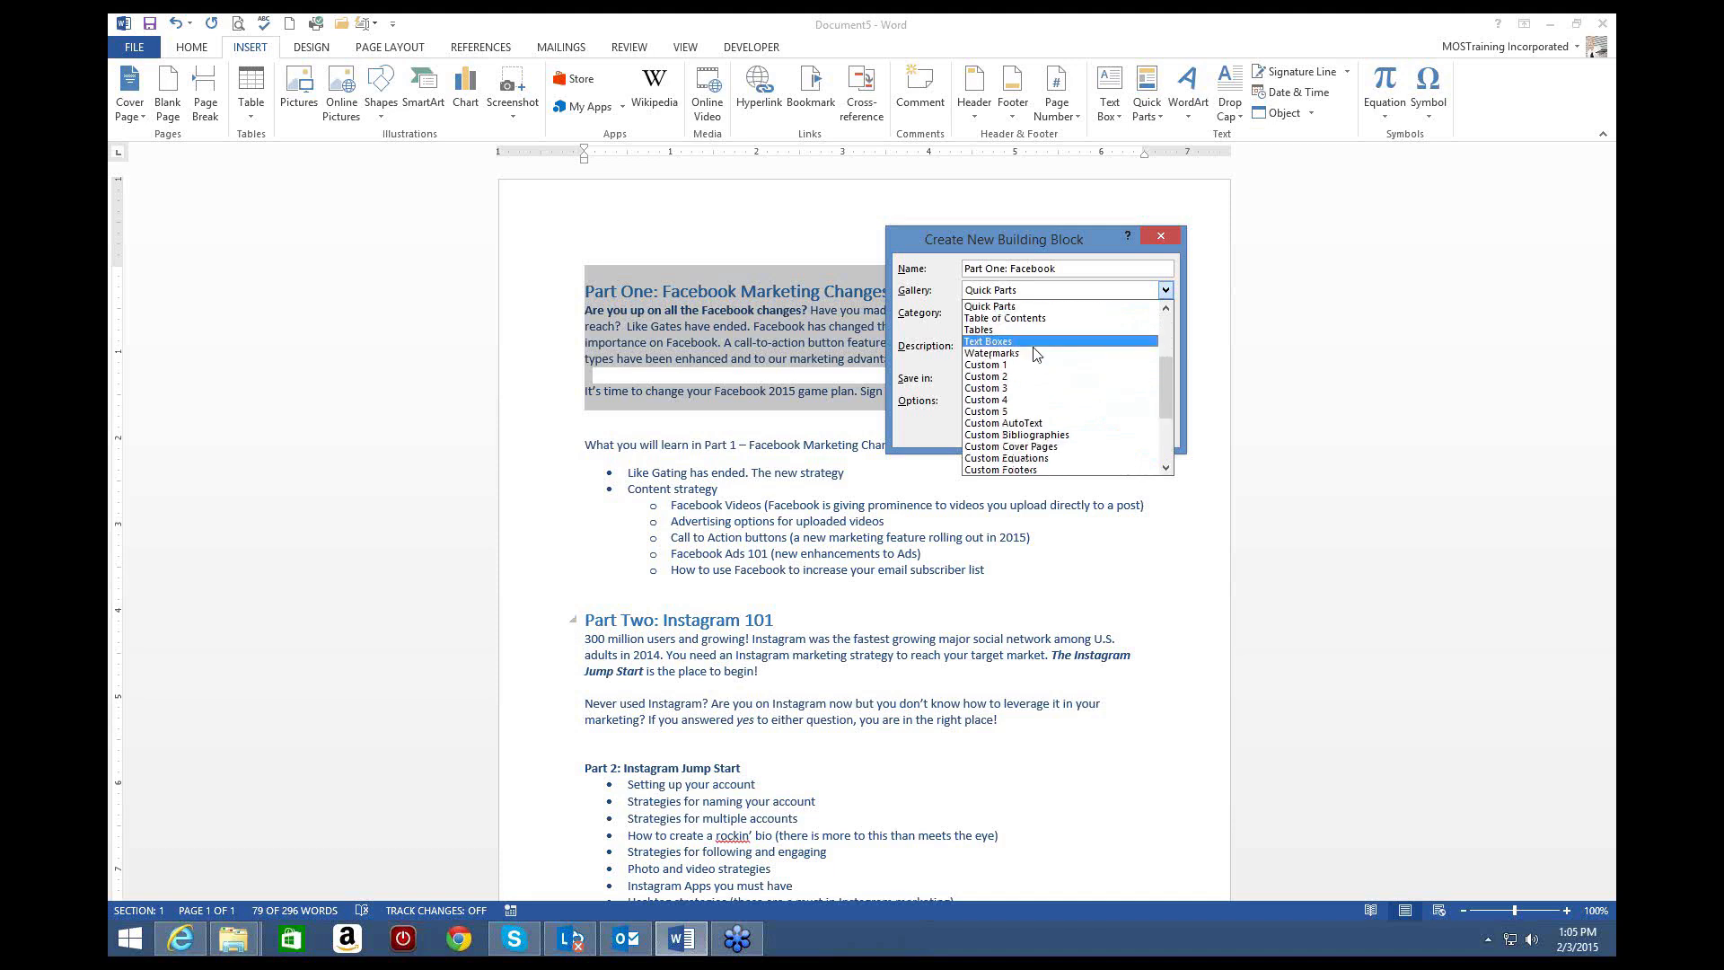
pyautogui.scroll(-1, 1039, 361)
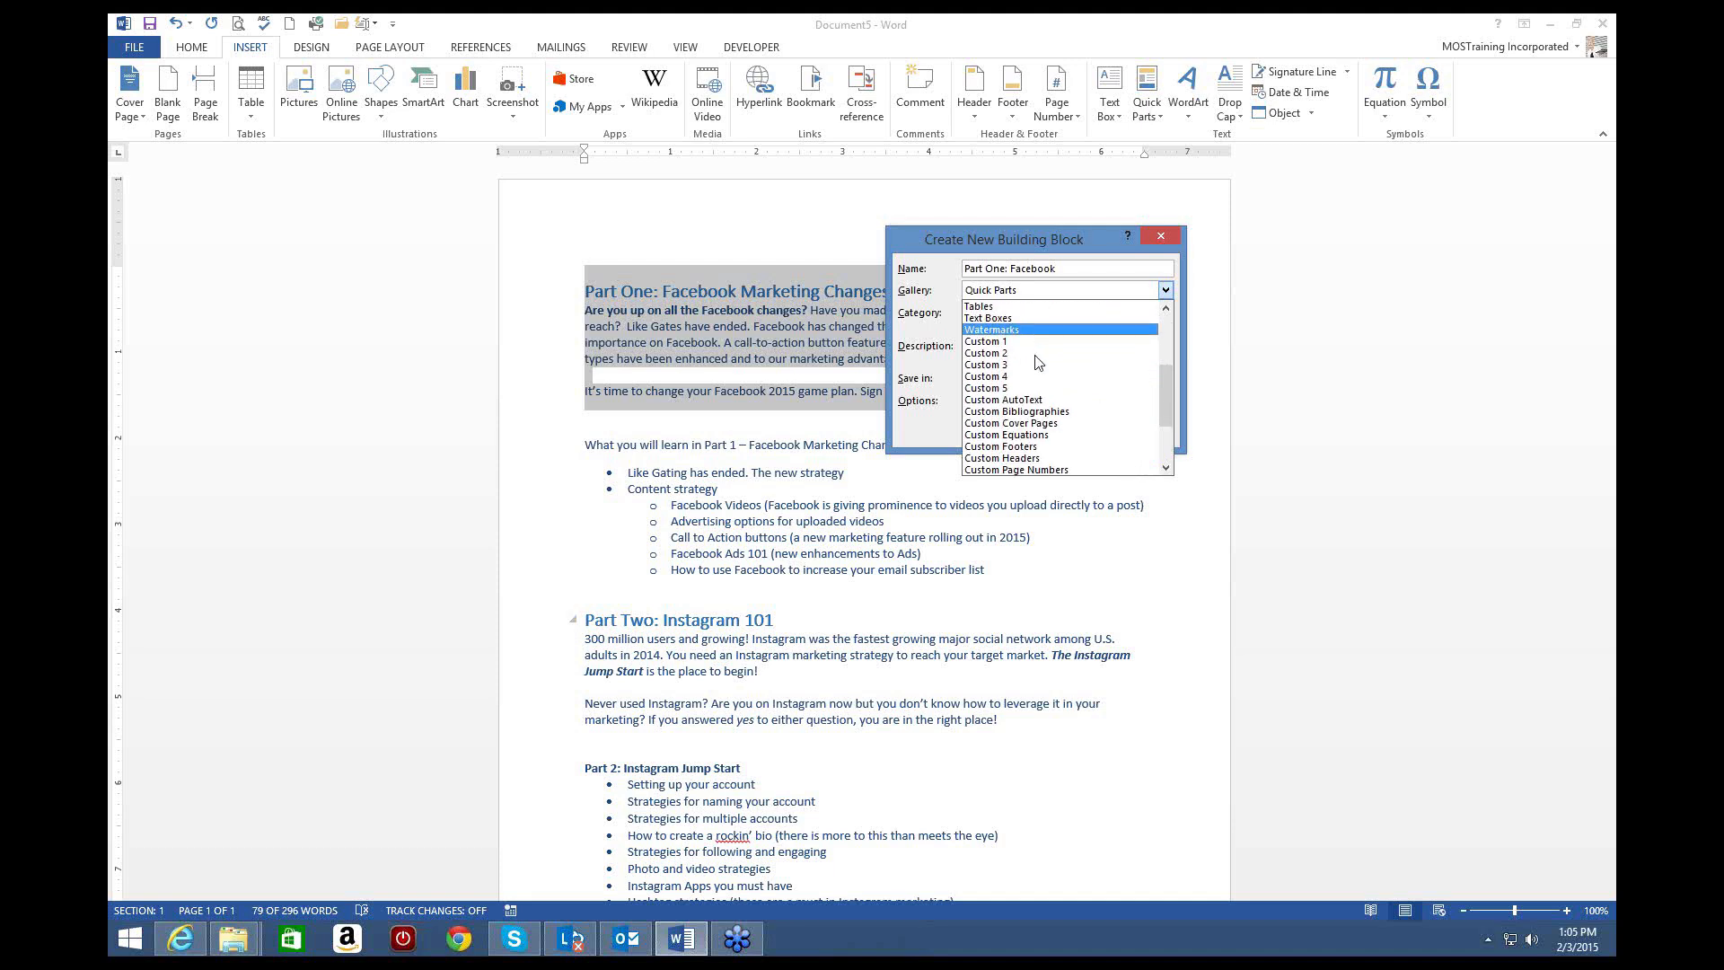
pyautogui.scroll(-1, 1039, 361)
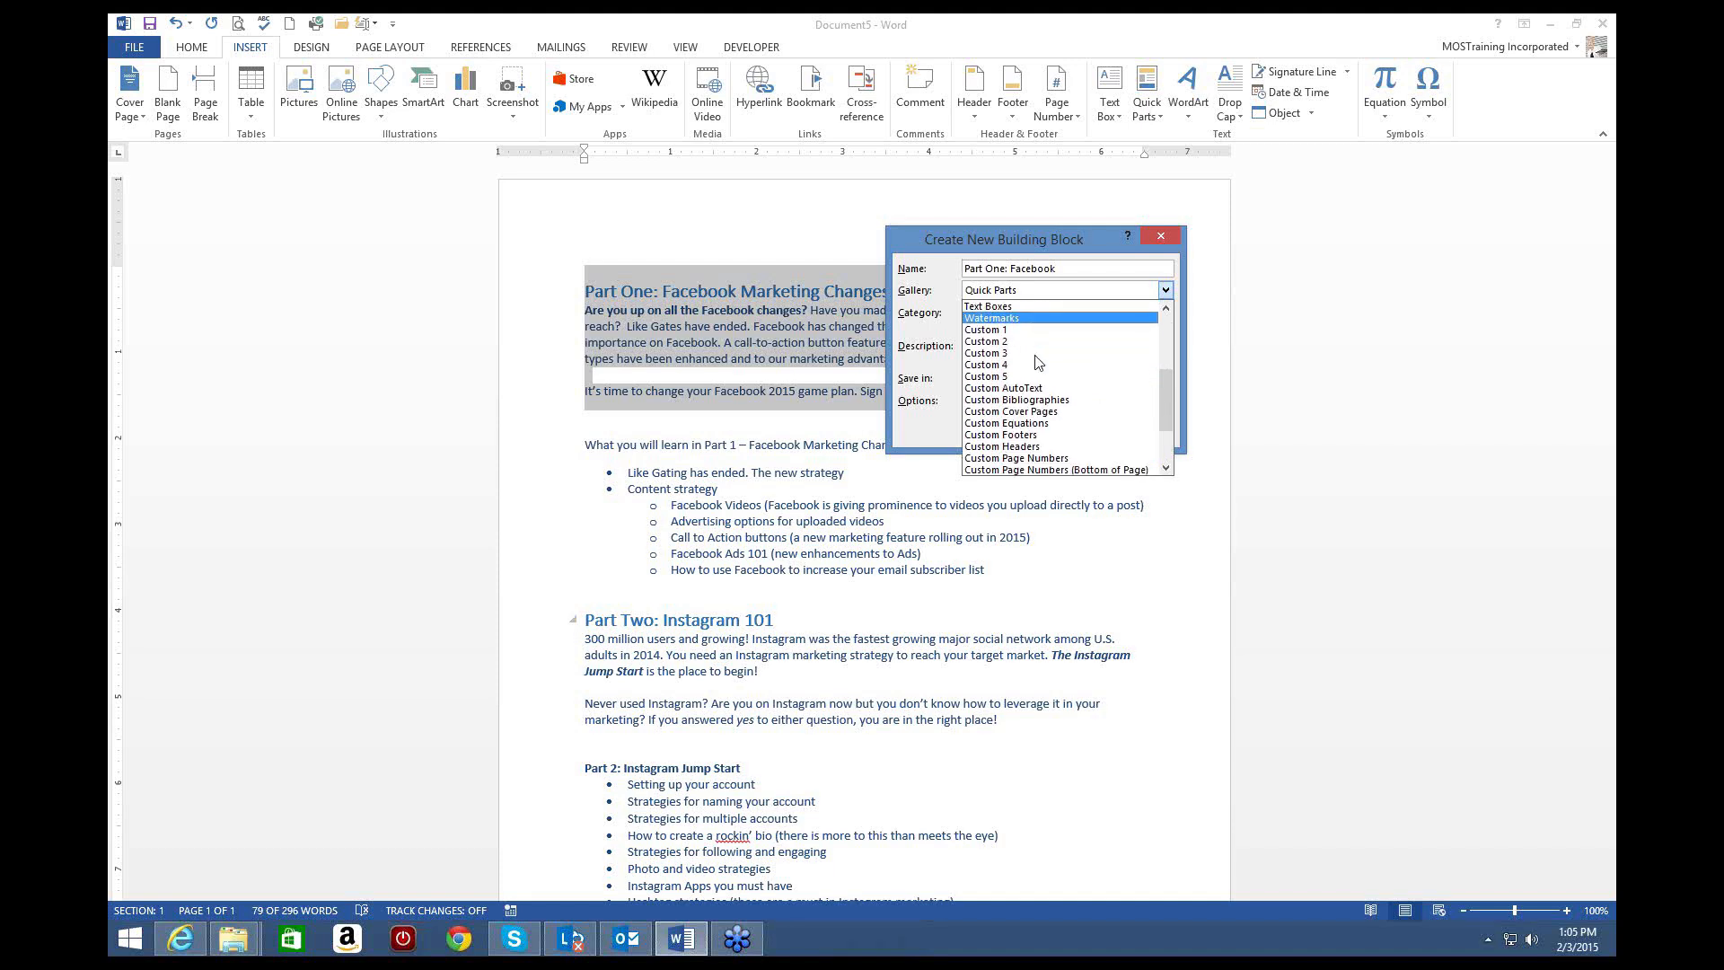
pyautogui.scroll(-6, 1039, 361)
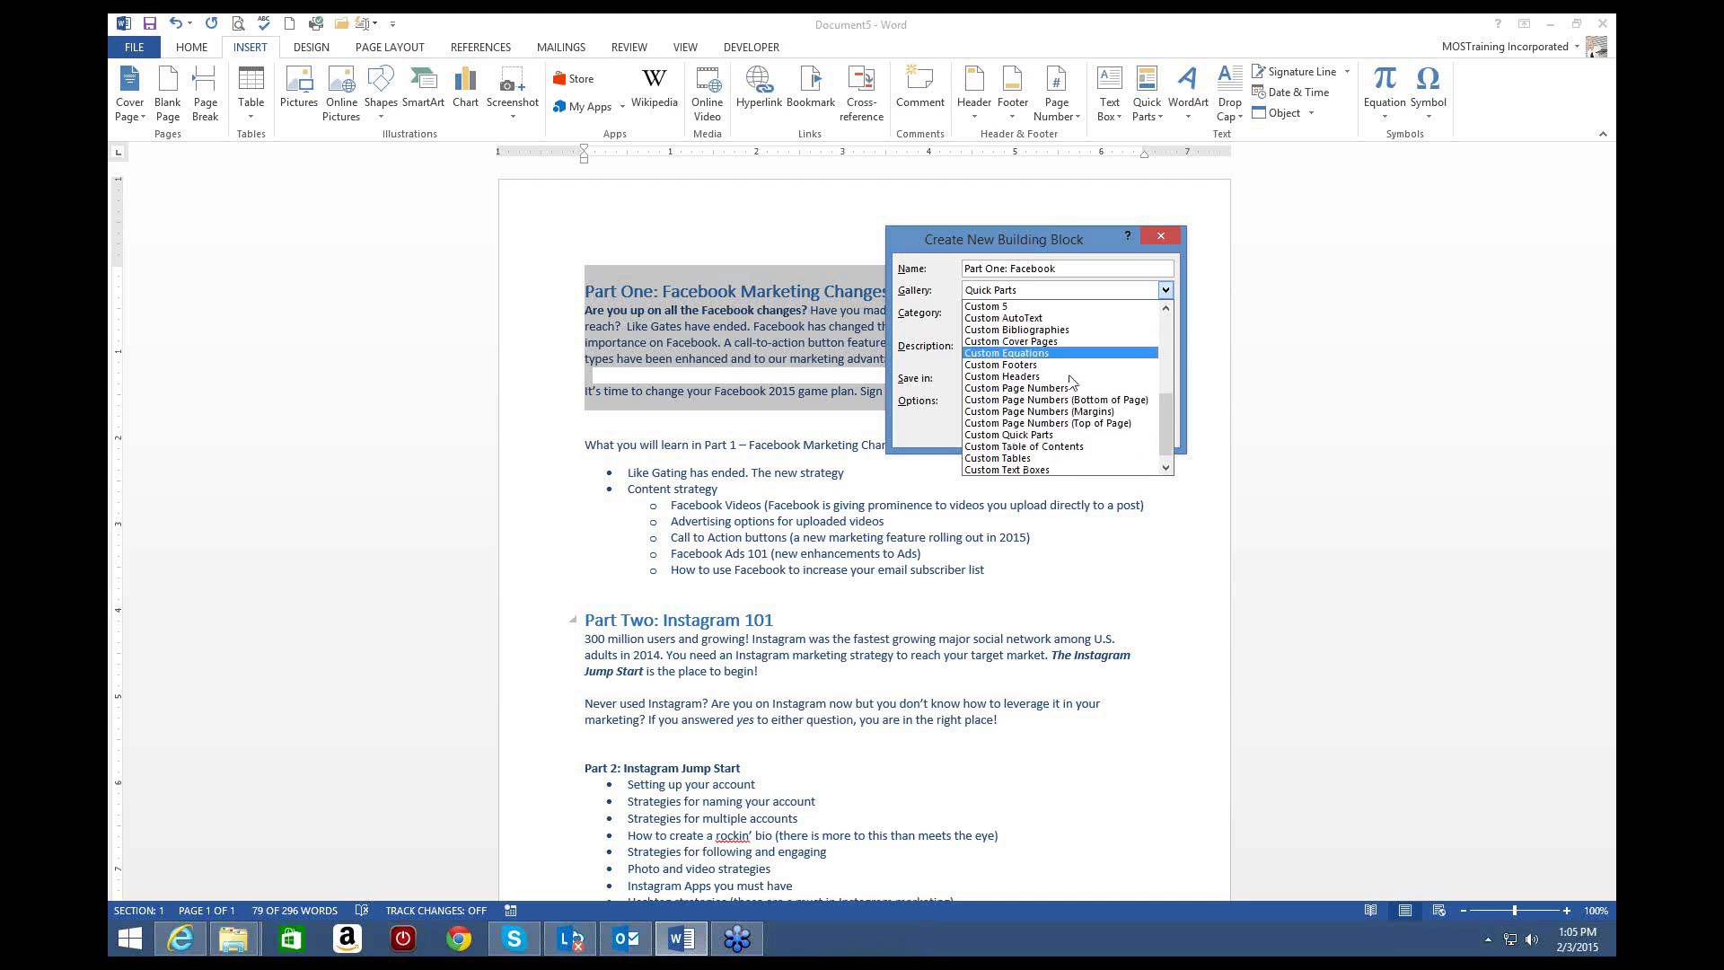
pyautogui.click(1164, 289)
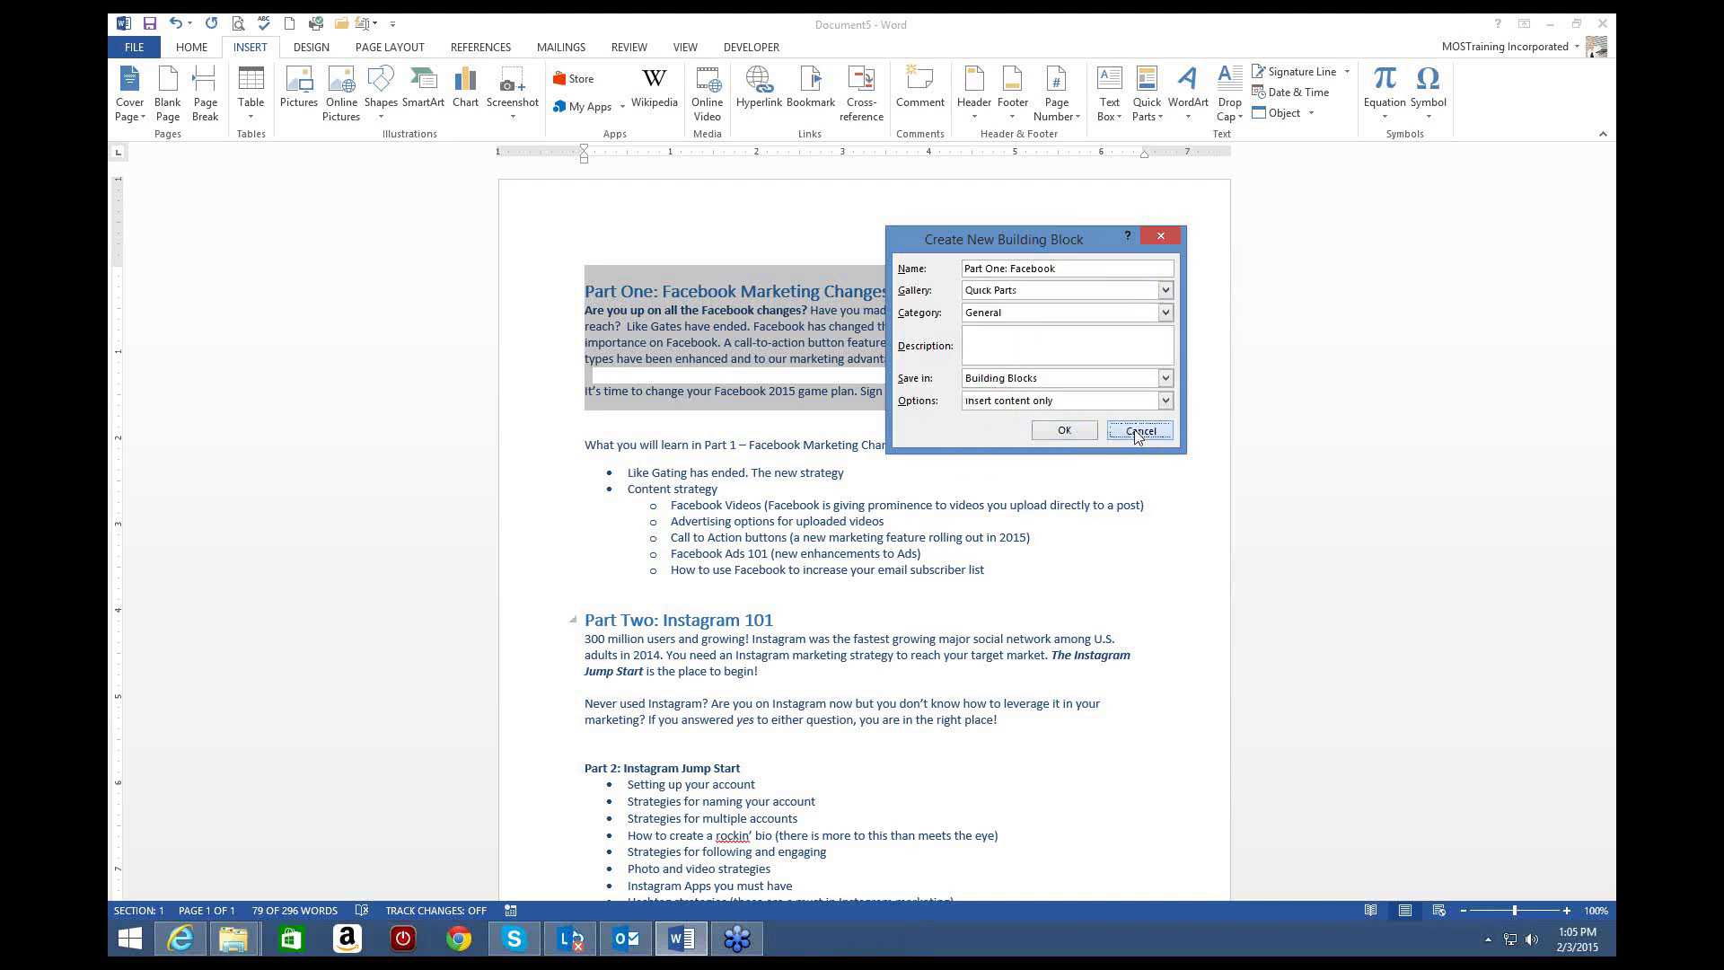
pyautogui.click(1137, 432)
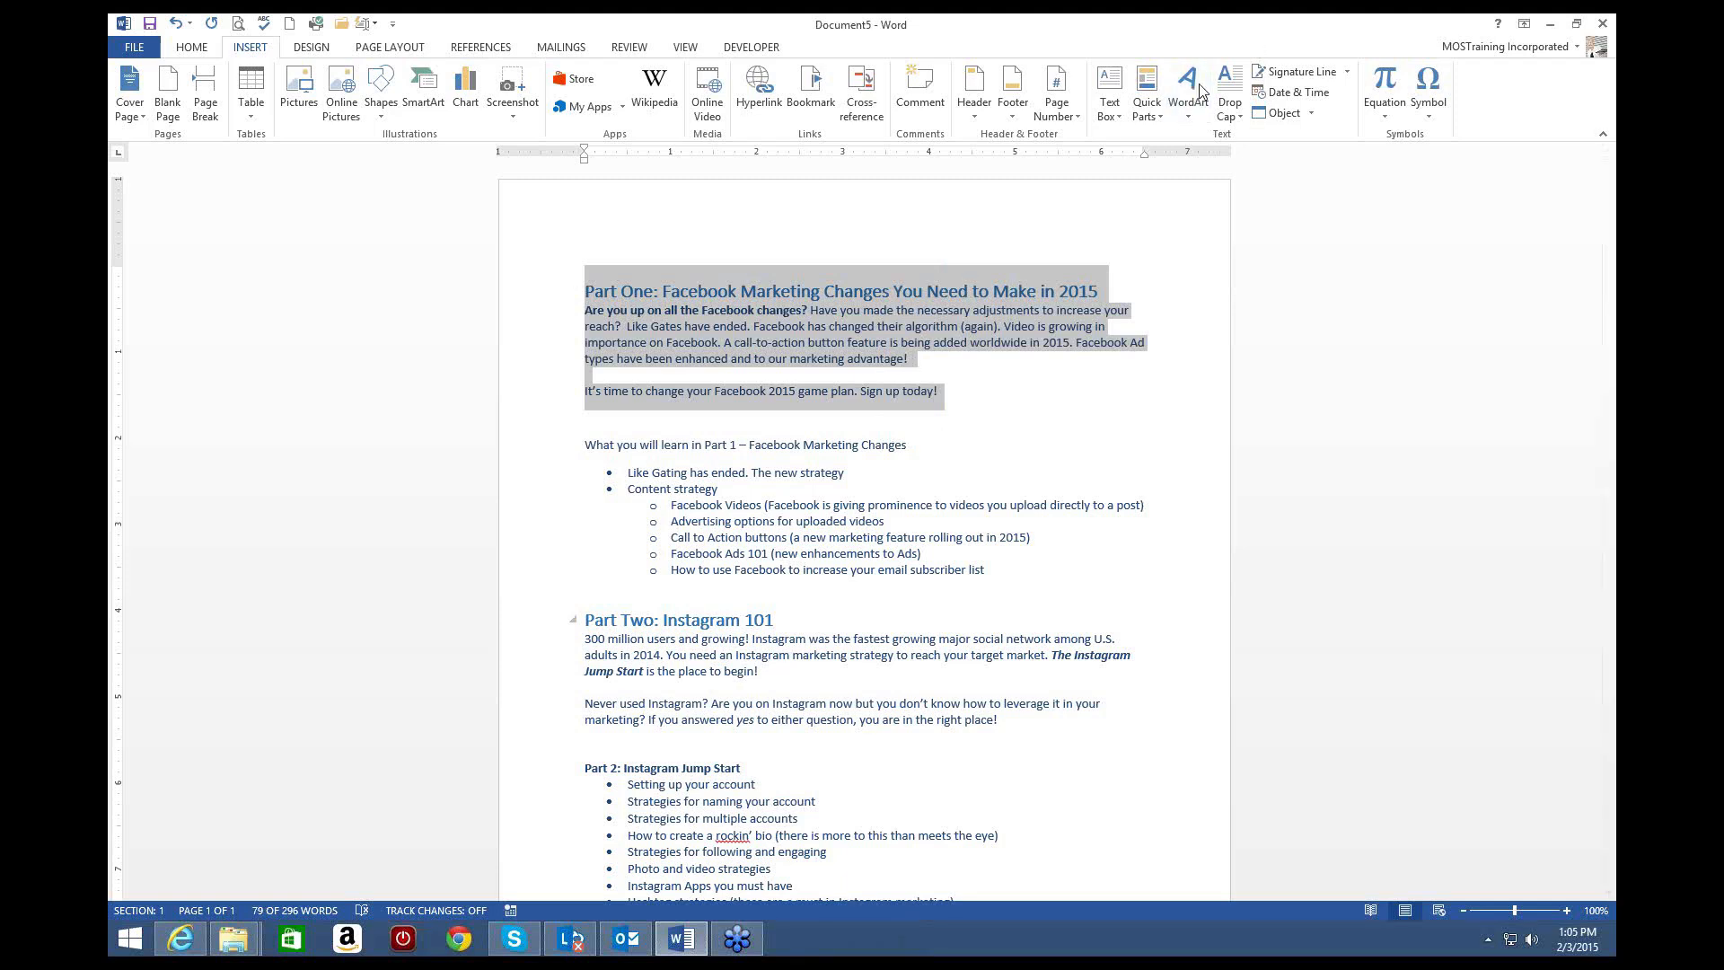
# Step: Look over the saved AutoText entries in Quick Parts without inserting one
pyautogui.click(1160, 115)
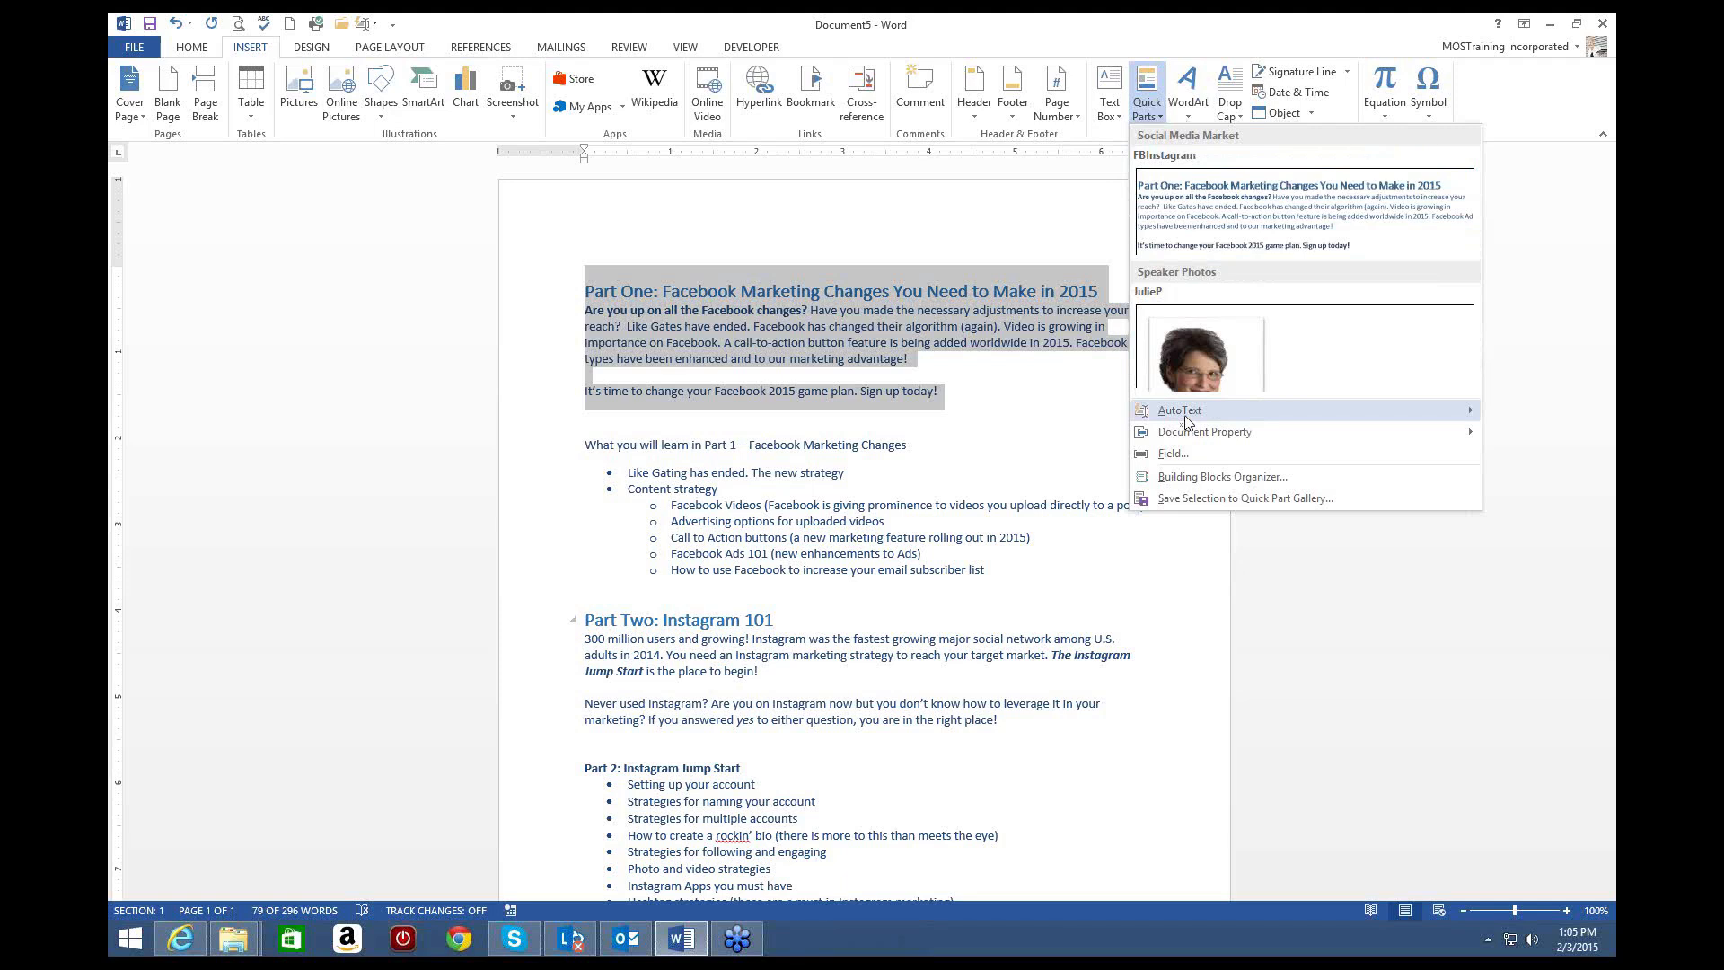
pyautogui.moveTo(1185, 421)
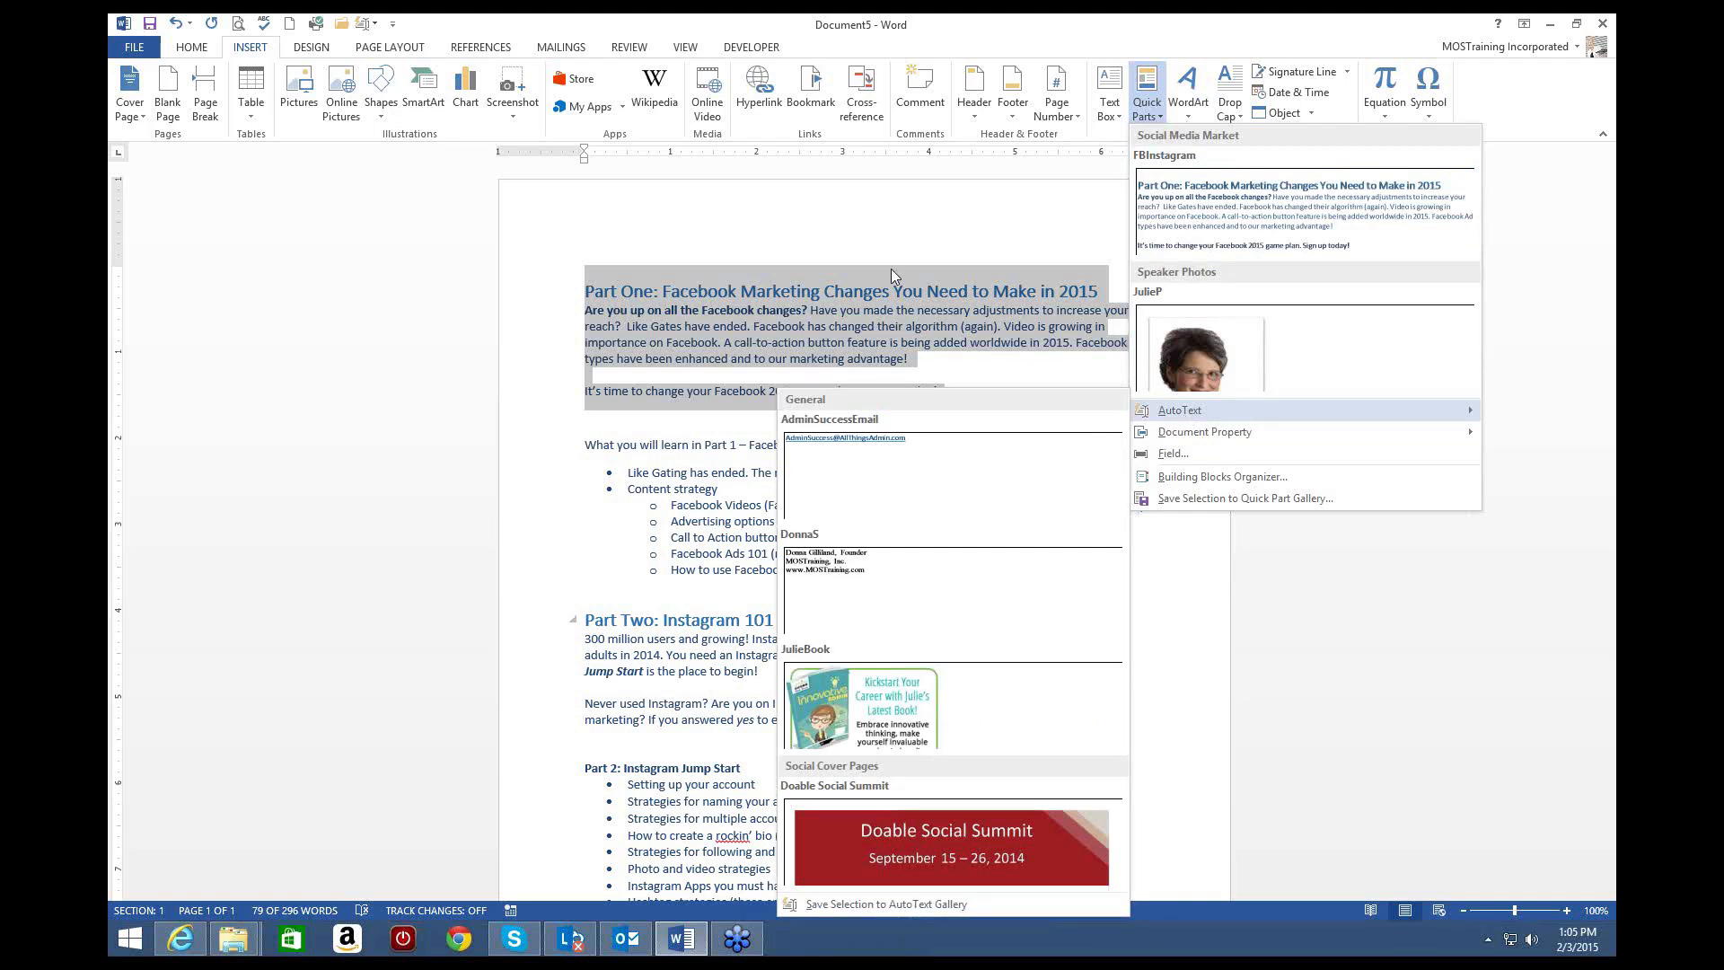
pyautogui.click(701, 256)
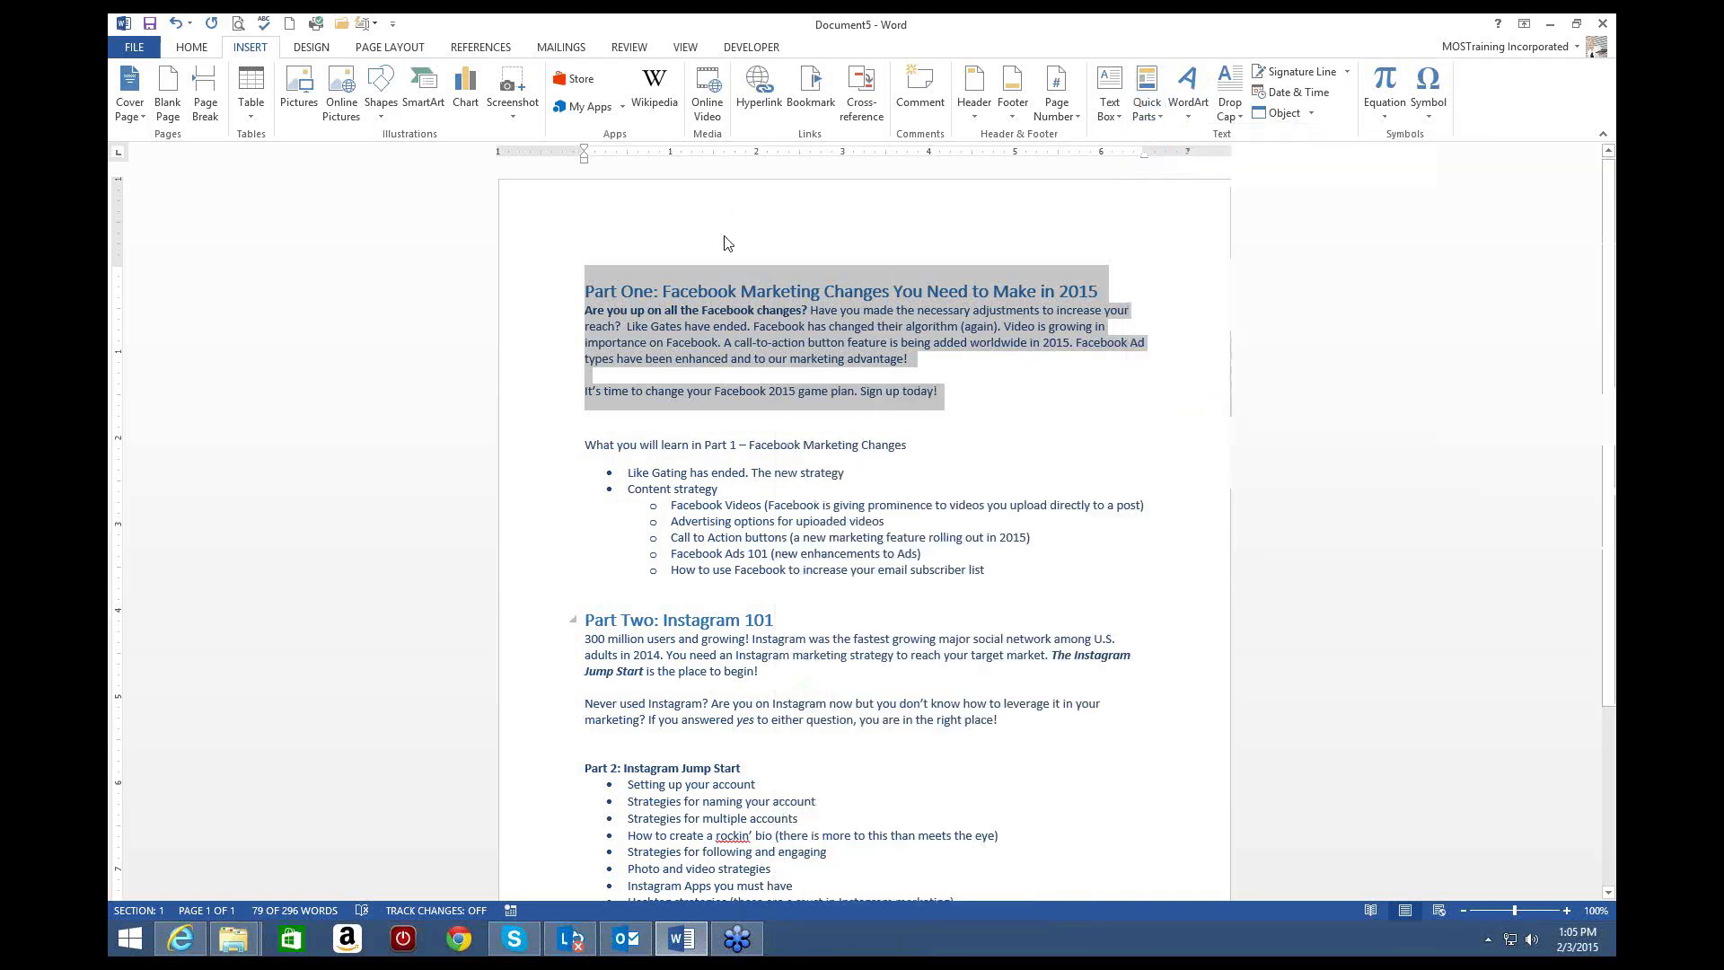
# Step: Add two blank lines above the Part One heading at the beginning of the document
pyautogui.click(626, 270)
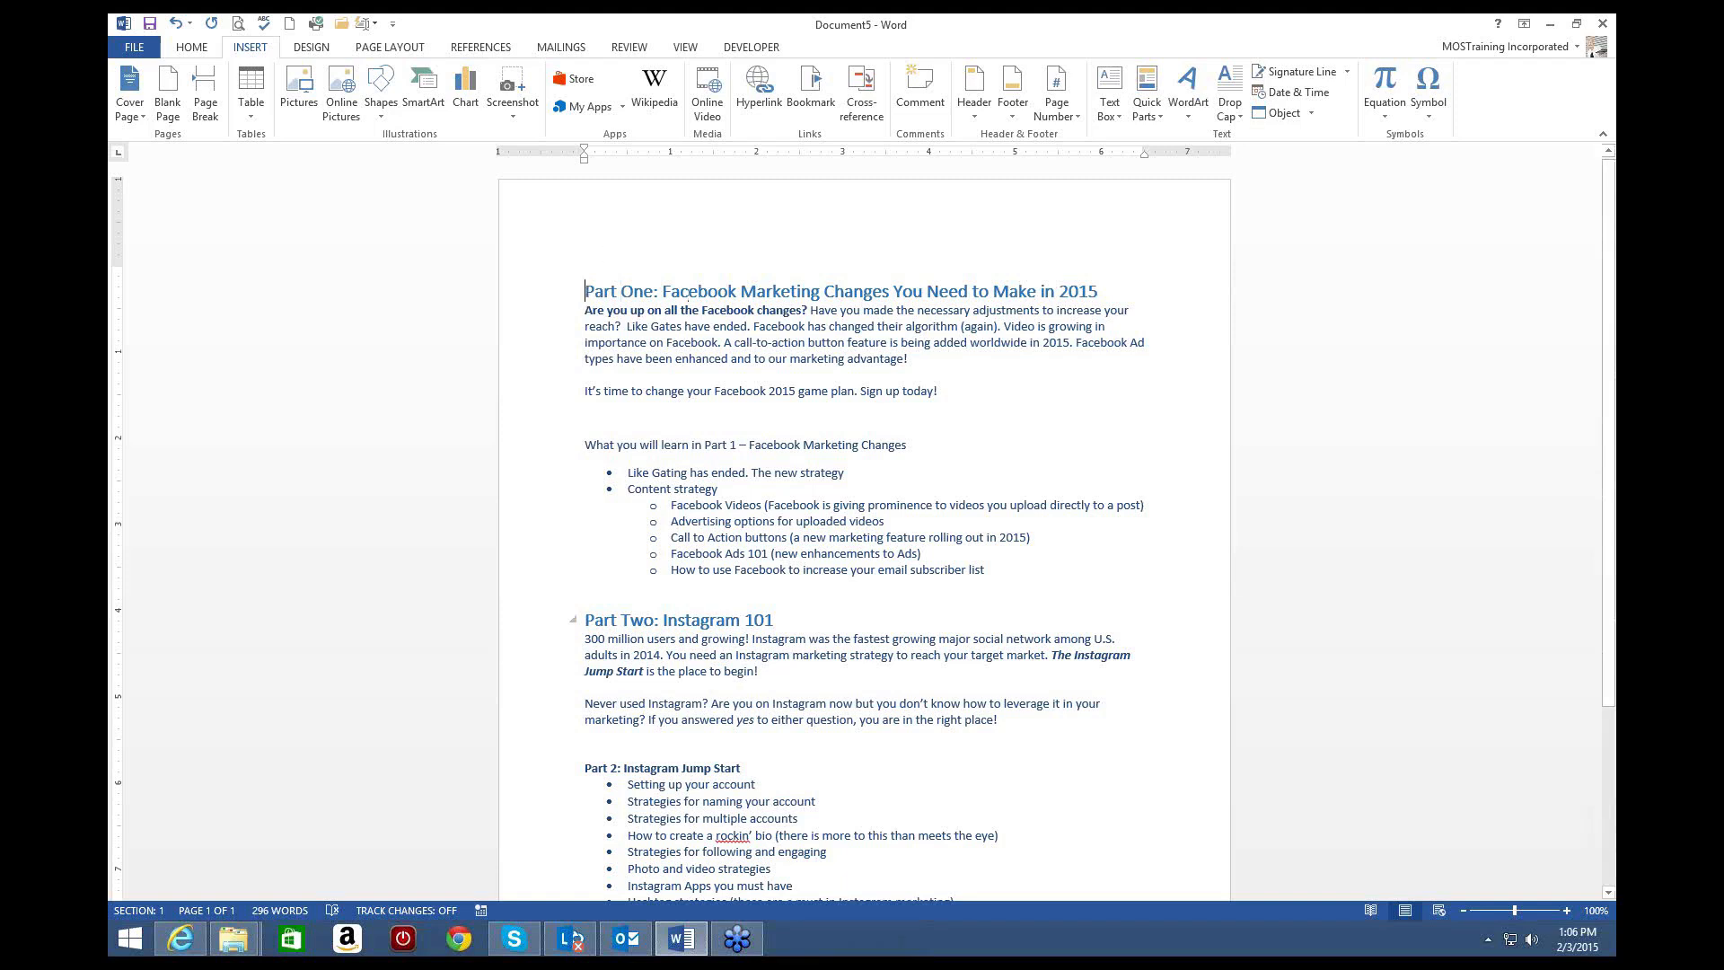
pyautogui.press('Return')
pyautogui.press('Return')
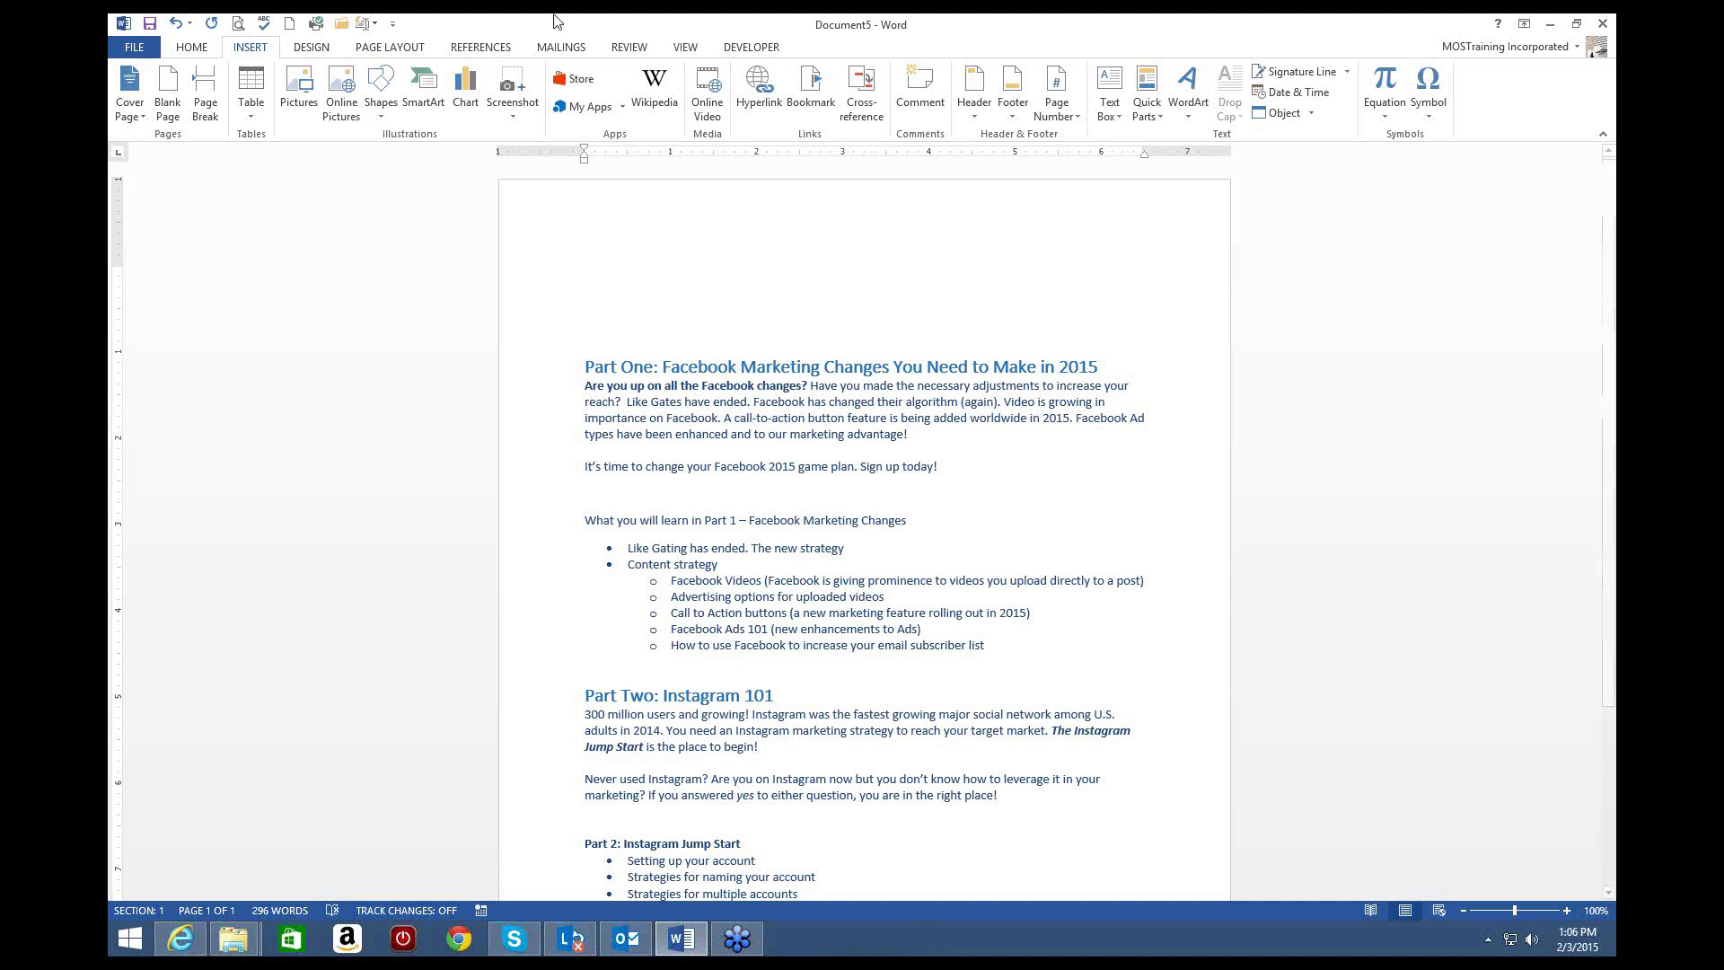
# Step: Browse the field names available for insertion through Quick Parts, and cancel without inserting a field
pyautogui.click(1161, 117)
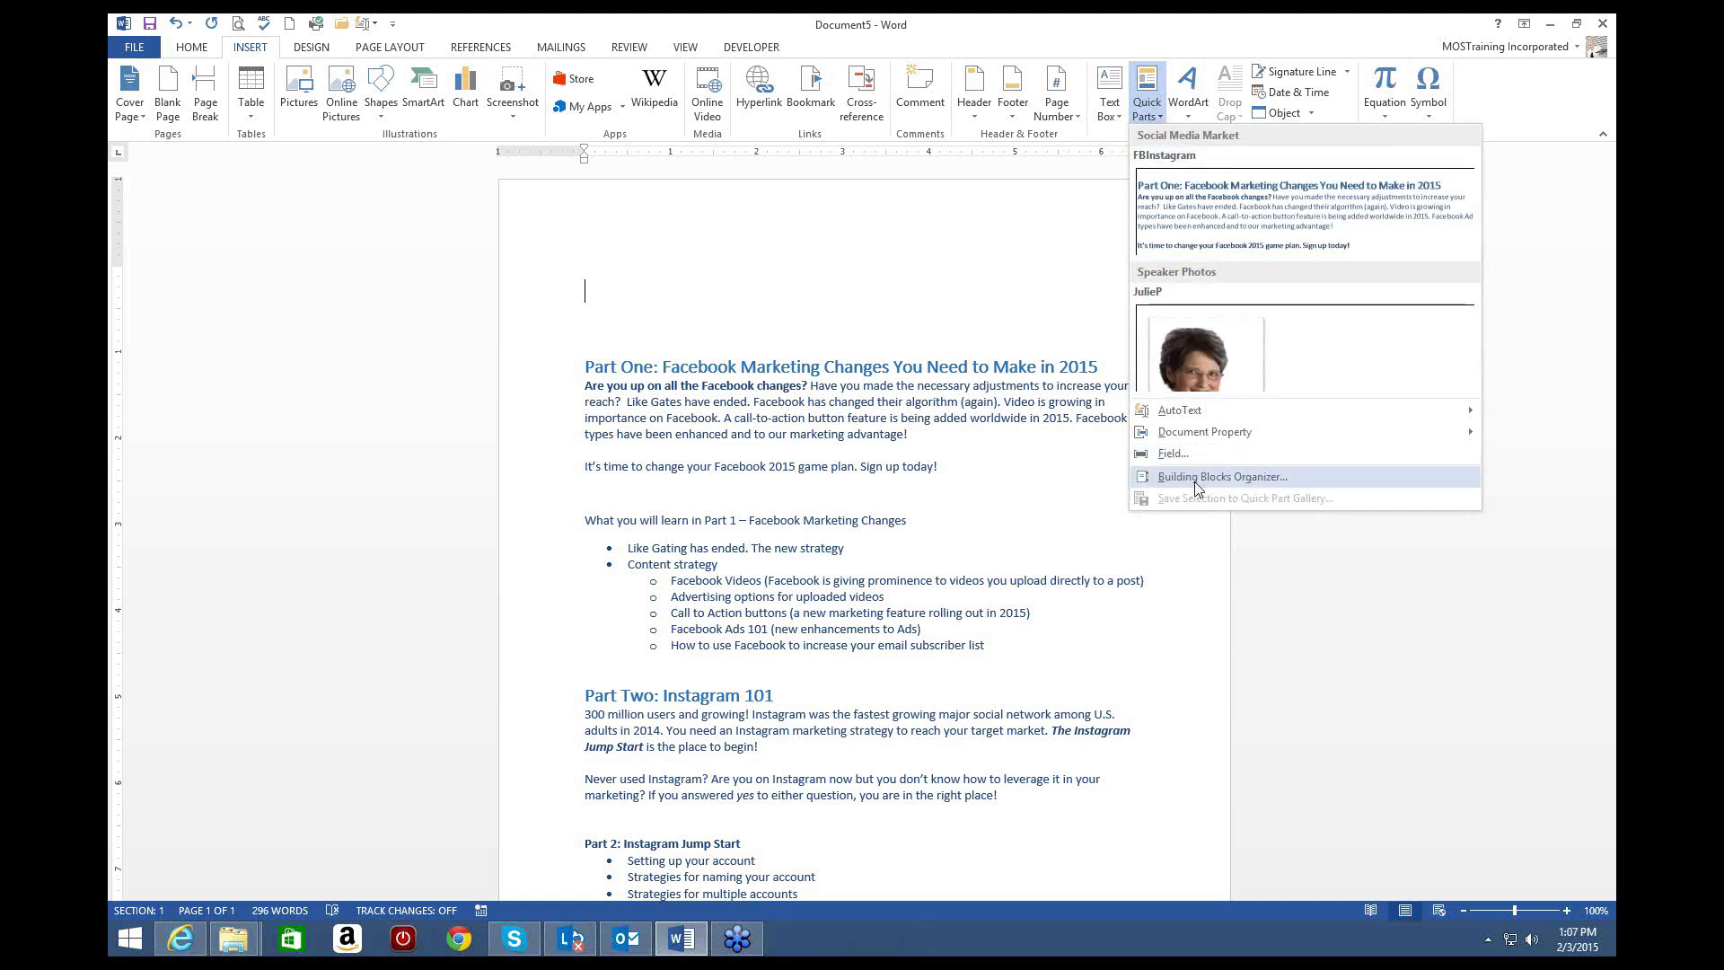
pyautogui.click(1186, 459)
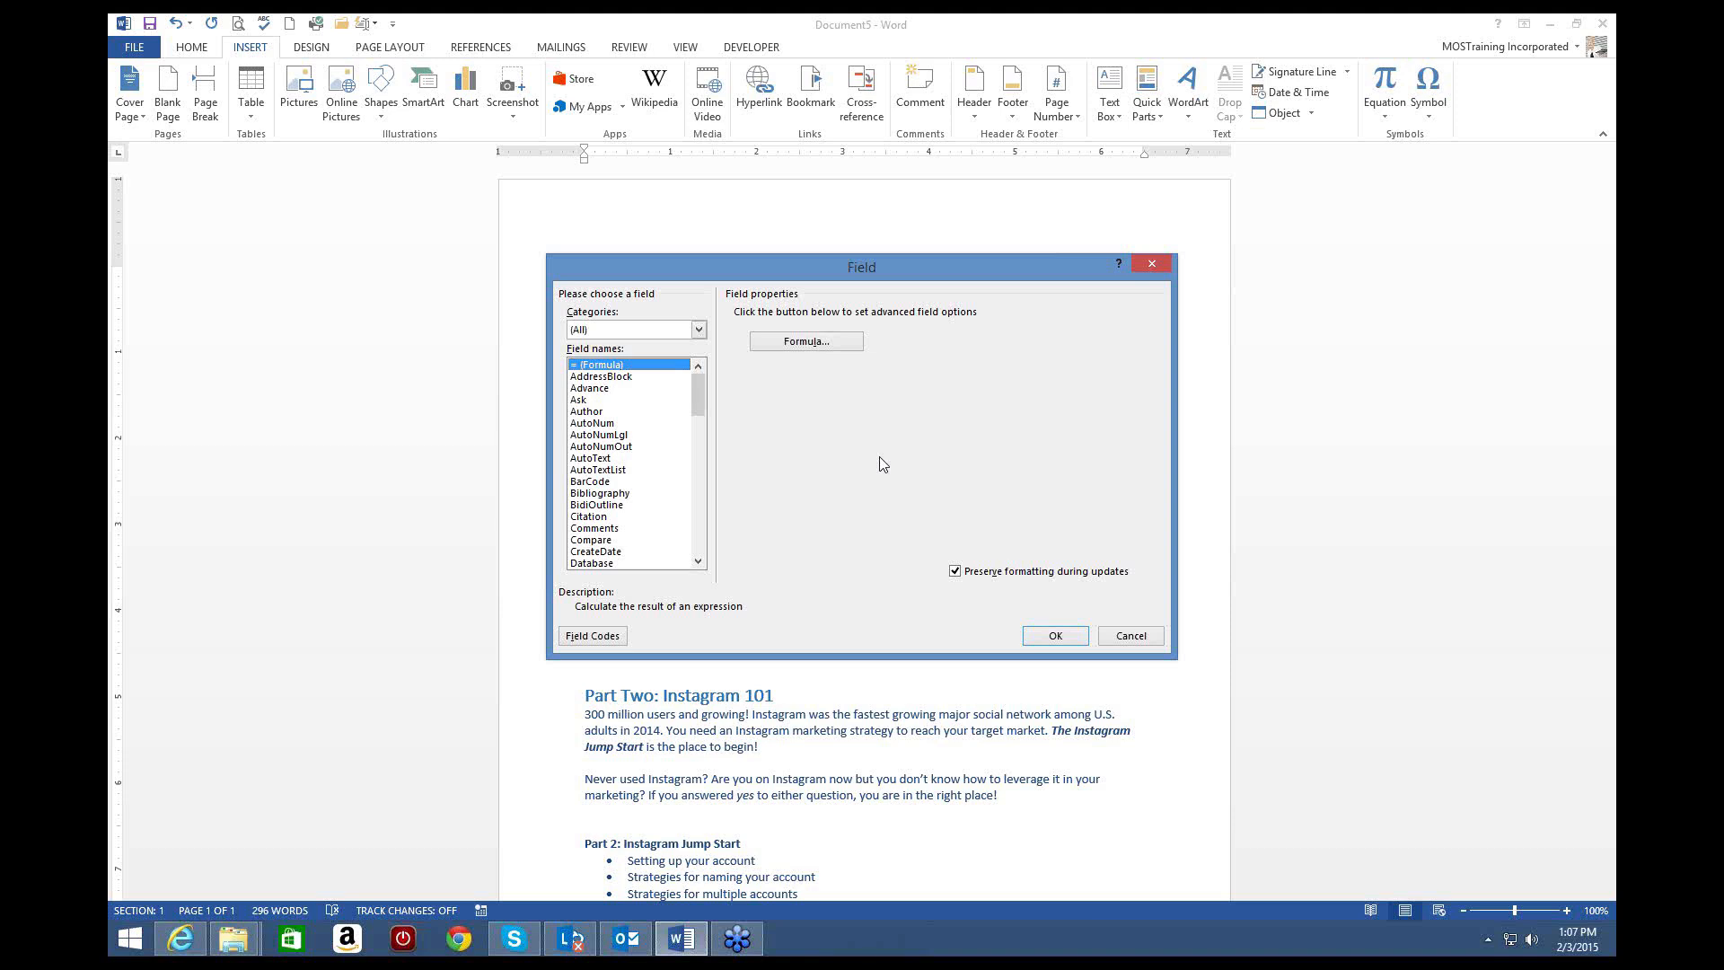
pyautogui.click(698, 562)
pyautogui.moveTo(697, 562); pyautogui.dragTo(698, 562)
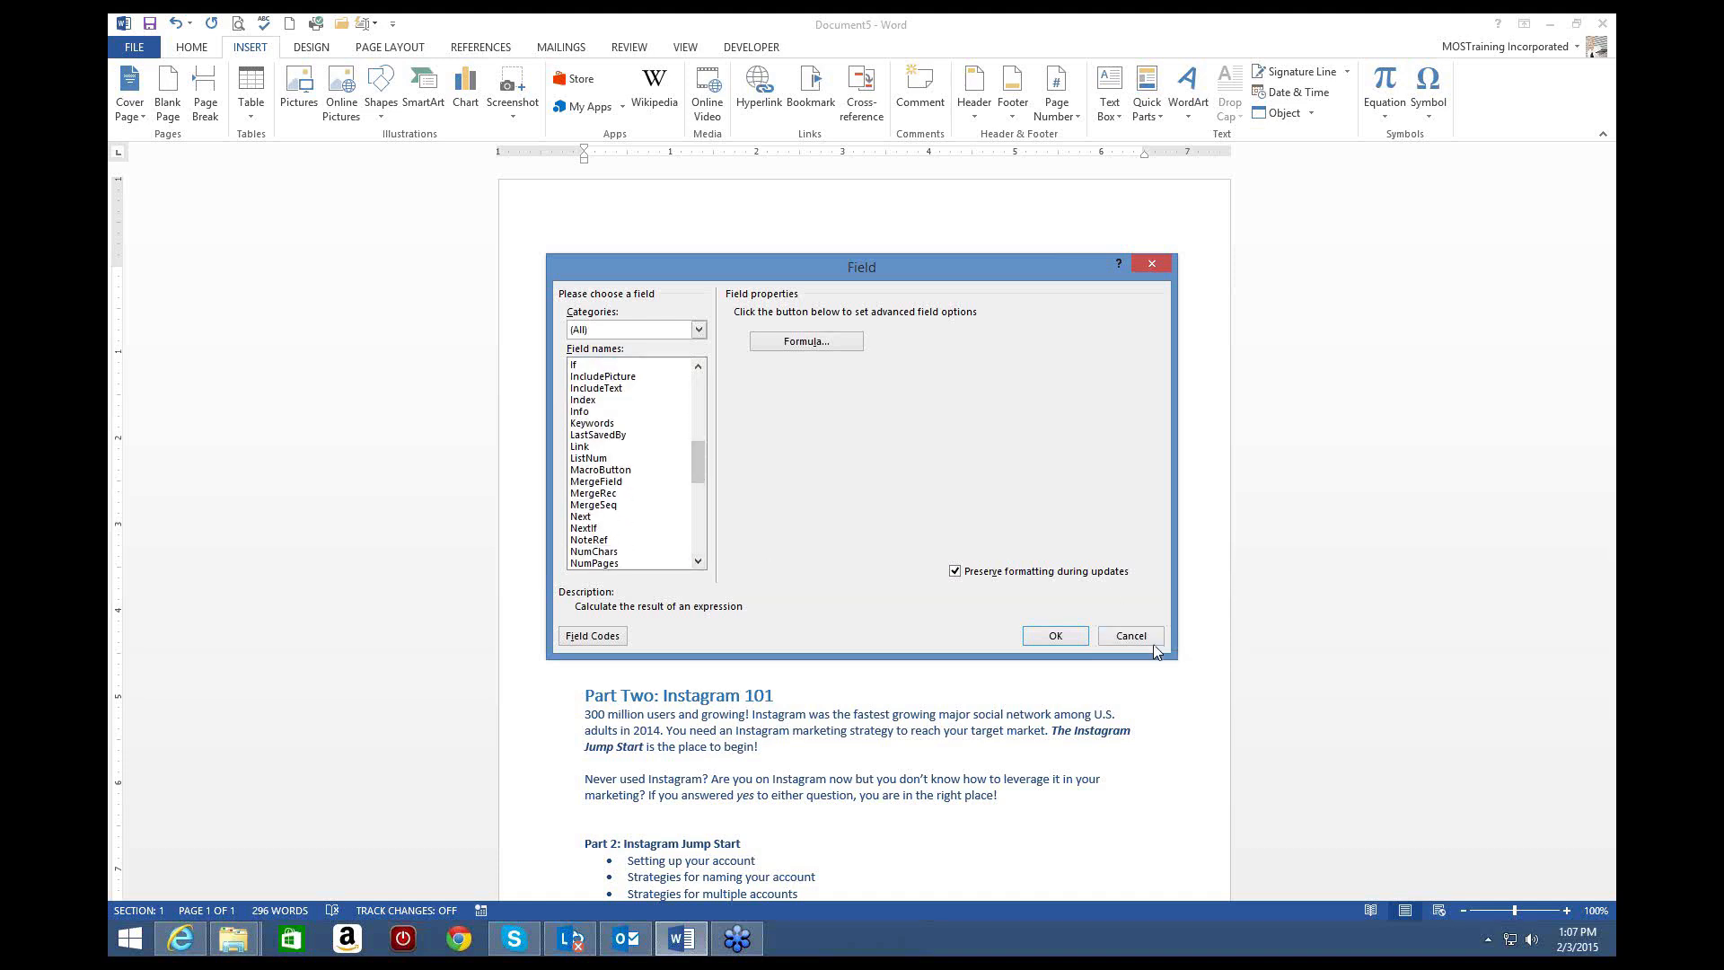
pyautogui.click(1129, 638)
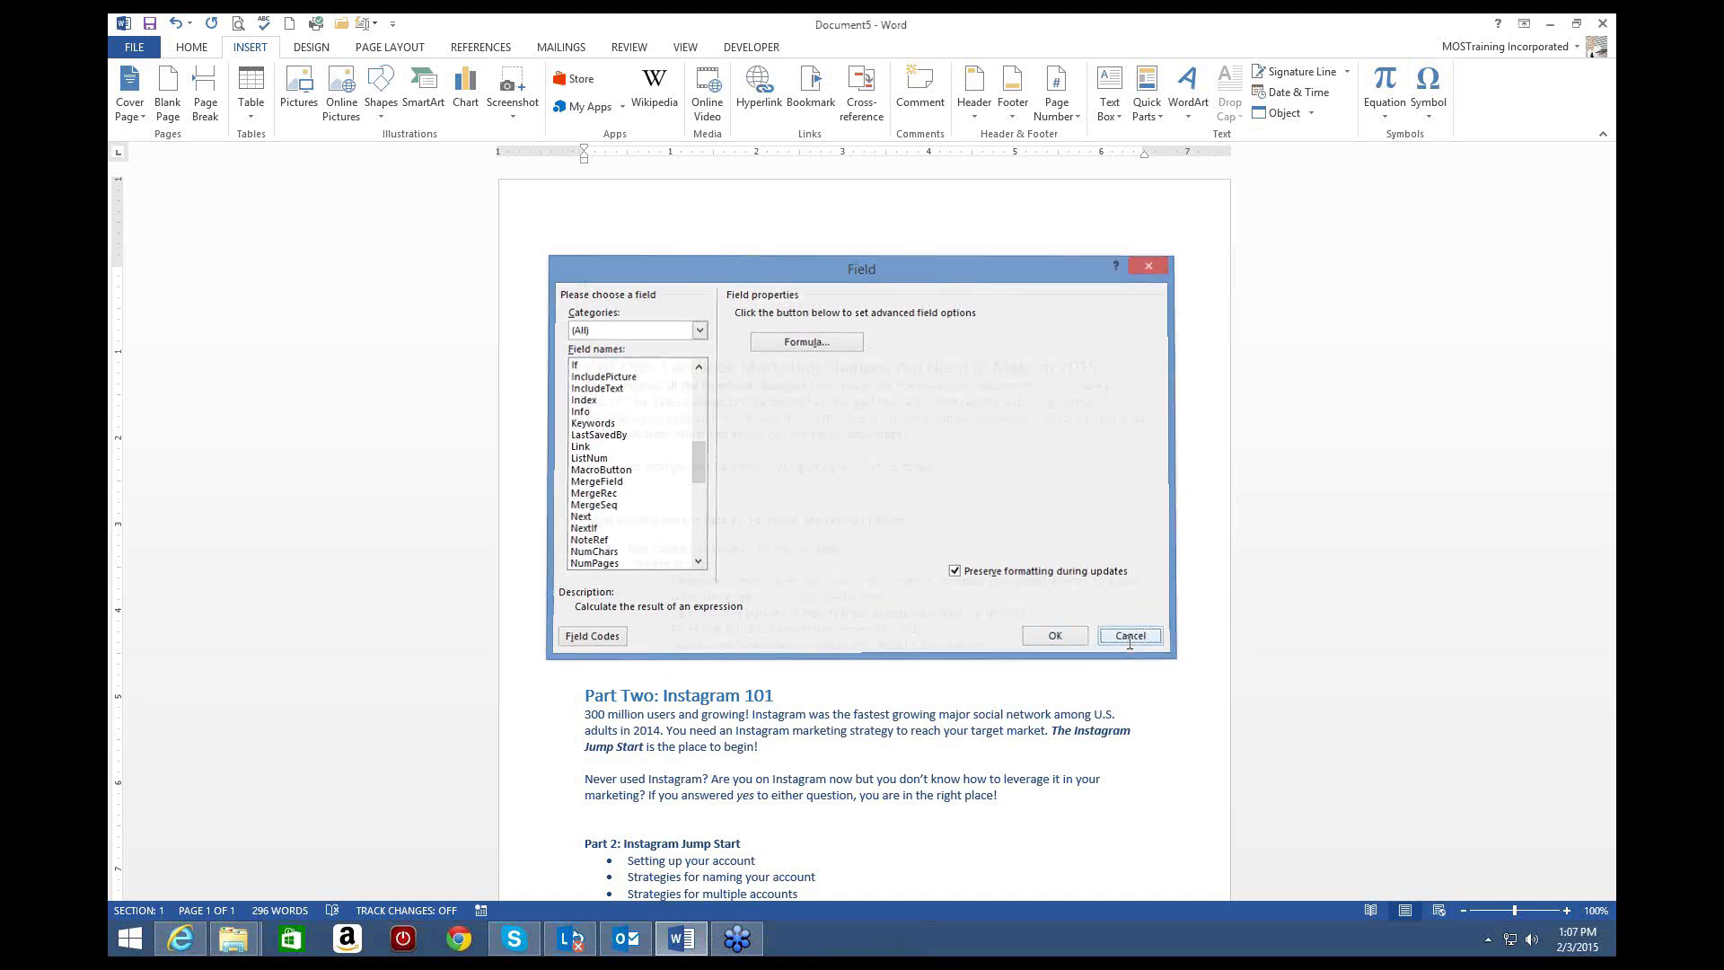